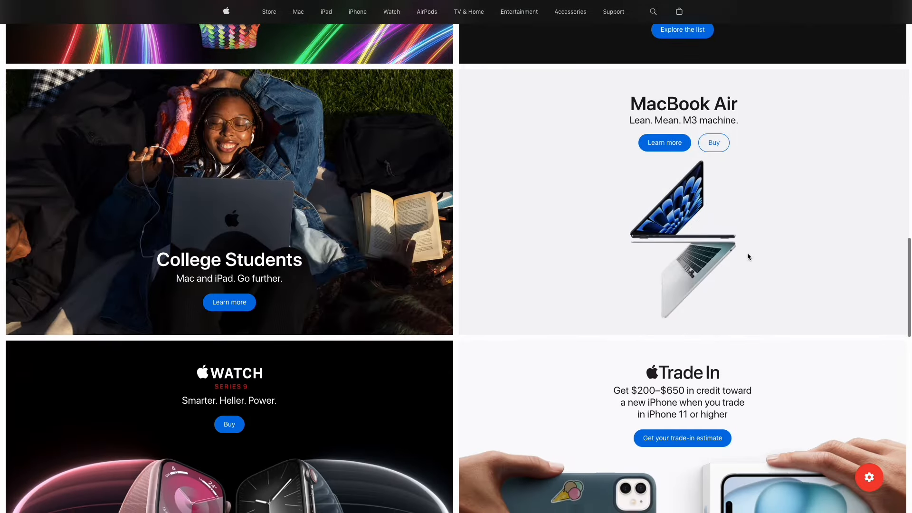
- Name the site Apple.com Tutorial and enter the super user's name, username, password and e-mail
{"action": "scroll", "coordinate": [747, 256], "scroll_direction": "down", "scroll_amount": 5}
{"action": "scroll", "coordinate": [748, 256], "scroll_direction": "down", "scroll_amount": 12}
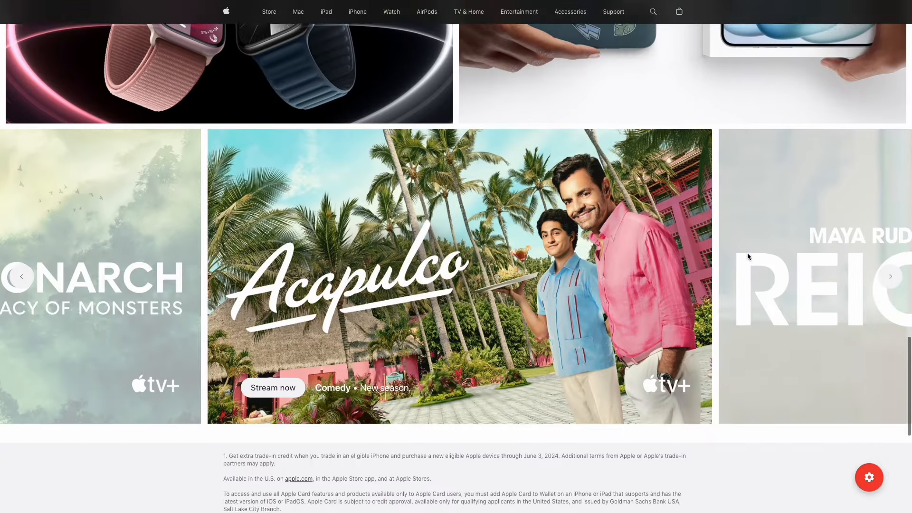
{"action": "scroll", "coordinate": [747, 255], "scroll_direction": "up", "scroll_amount": 20}
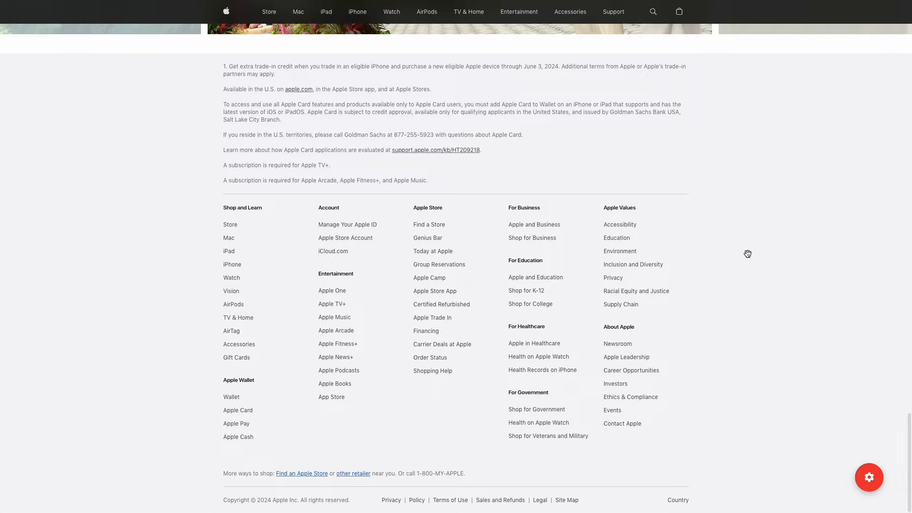
{"action": "scroll", "coordinate": [748, 256], "scroll_direction": "up", "scroll_amount": 5}
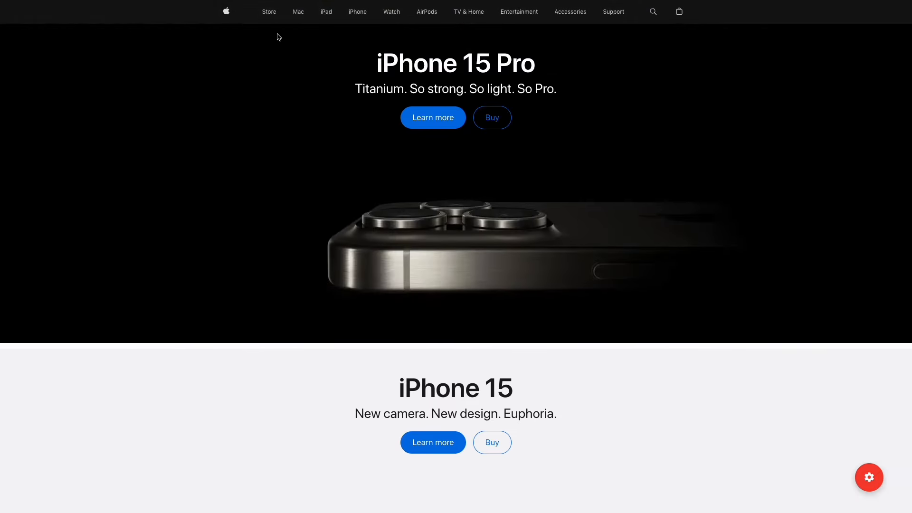
{"action": "mouse_move", "coordinate": [269, 15]}
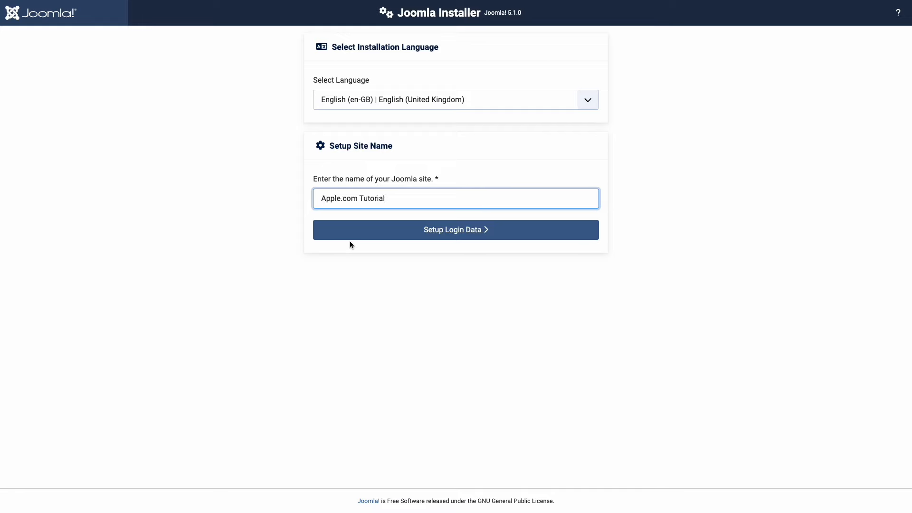
{"action": "left_click", "coordinate": [350, 229]}
{"action": "type", "text": "admin"}
{"action": "left_click", "coordinate": [374, 146]}
{"action": "type", "text": "admin"}
{"action": "left_click", "coordinate": [373, 179]}
{"action": "type", "text": "**************"}
{"action": "left_click", "coordinate": [378, 262]}
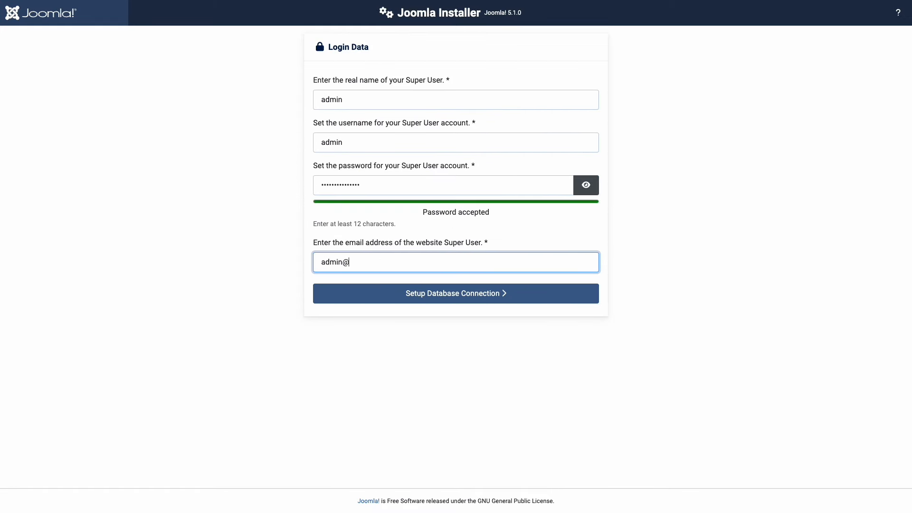
- Set the database user to root and database name to apple_tutorial, then install Joomla
{"action": "left_click", "coordinate": [385, 293]}
{"action": "left_click", "coordinate": [380, 185]}
{"action": "type", "text": "root"}
{"action": "left_click", "coordinate": [383, 273]}
{"action": "key", "text": "BackSpace"}
{"action": "key", "text": "BackSpace"}
{"action": "type", "text": "apple_tutorial"}
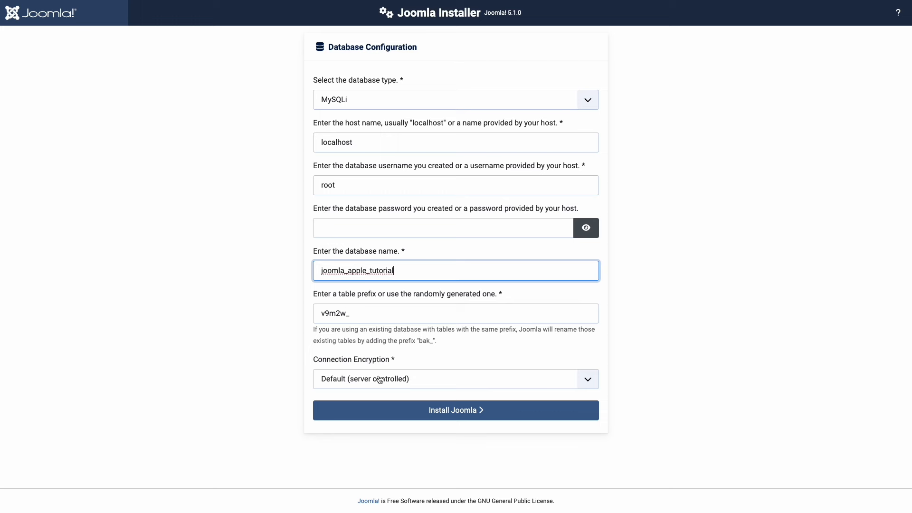
{"action": "left_click", "coordinate": [380, 411]}
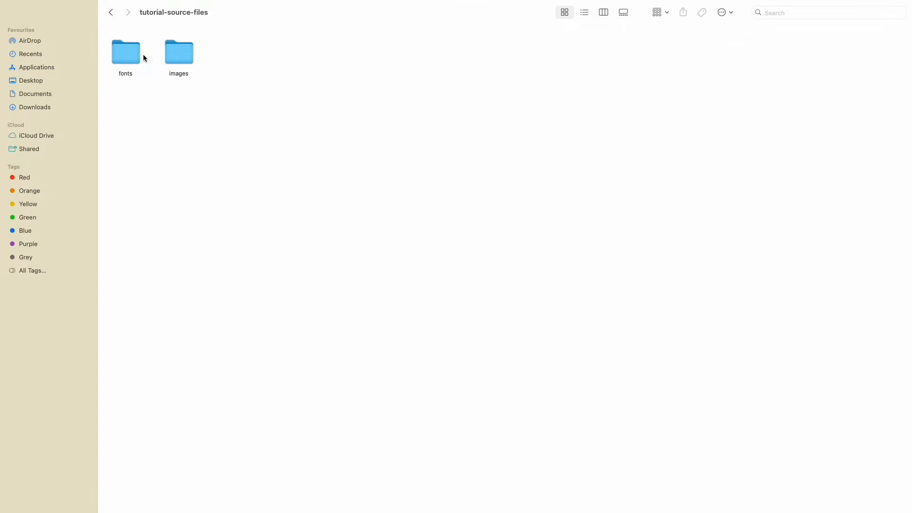
{"action": "double_click", "coordinate": [183, 57]}
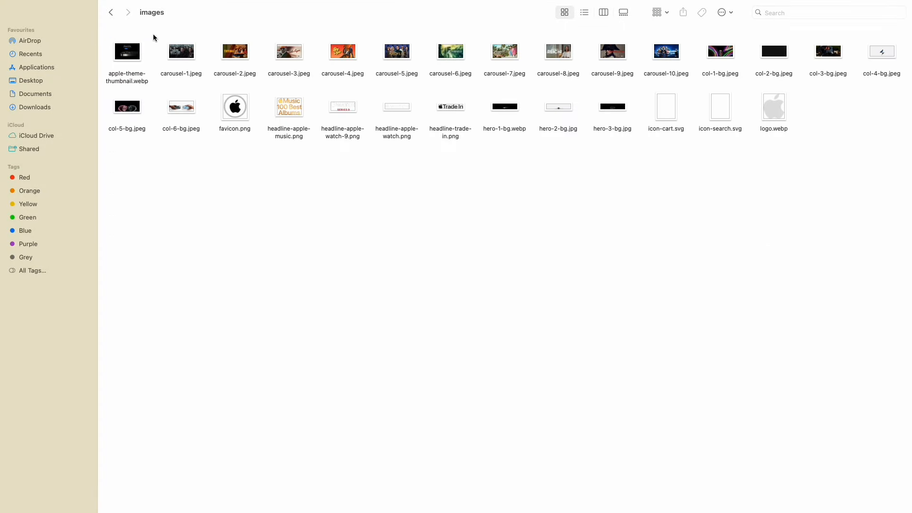
{"action": "left_click", "coordinate": [111, 16]}
{"action": "double_click", "coordinate": [119, 45]}
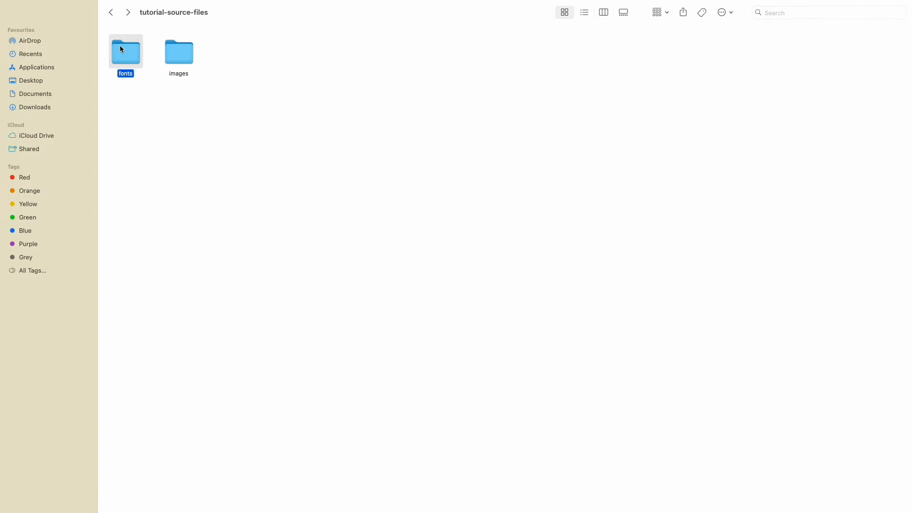
{"action": "left_click", "coordinate": [112, 16]}
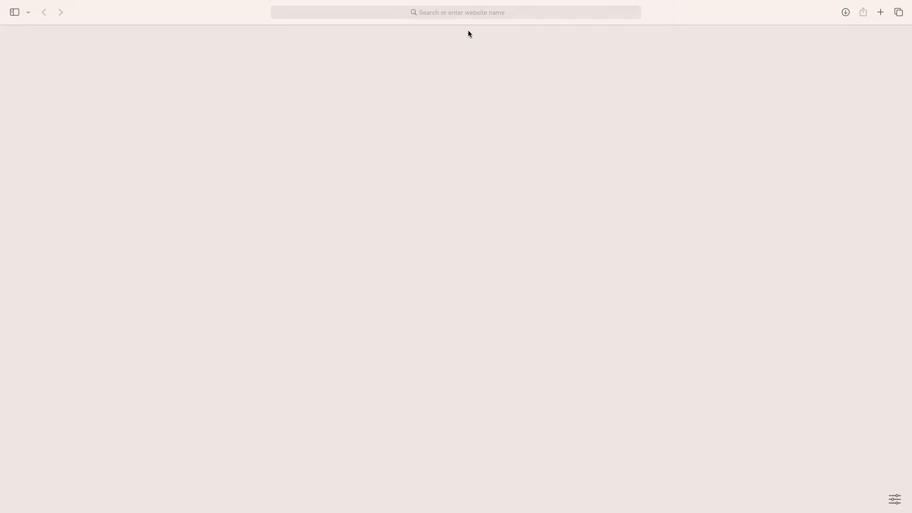
- Go to balbooa.com, open Gridbox Pricing, and download the Free Gridbox package
{"action": "left_click", "coordinate": [471, 16]}
{"action": "type", "text": "https://www.balbooa.com"}
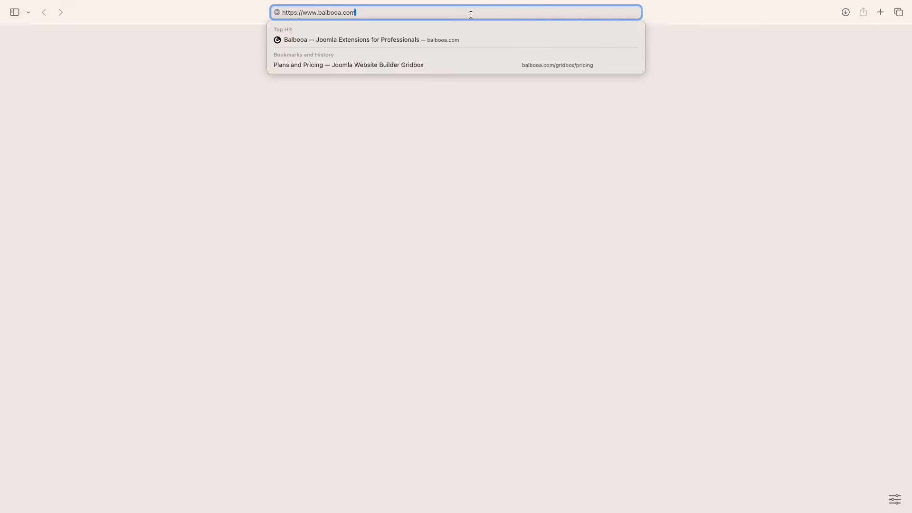
{"action": "key", "text": "Return"}
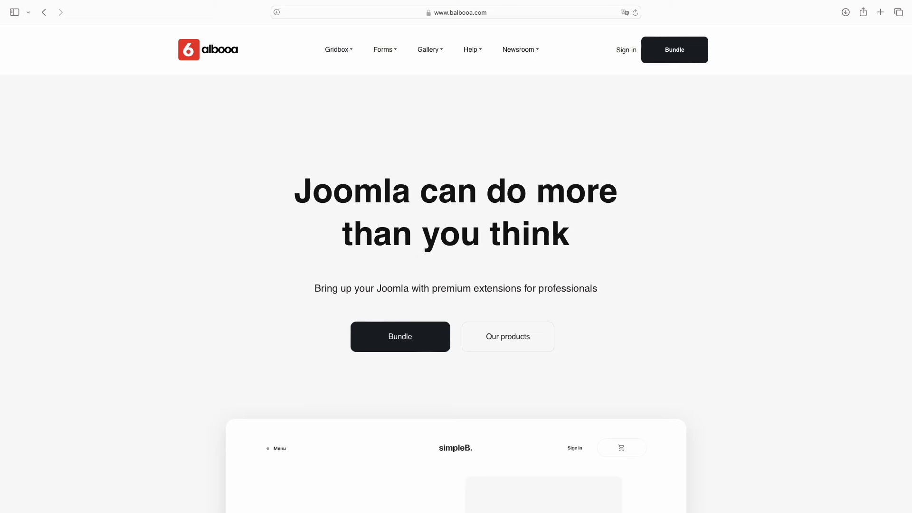
{"action": "mouse_move", "coordinate": [358, 55]}
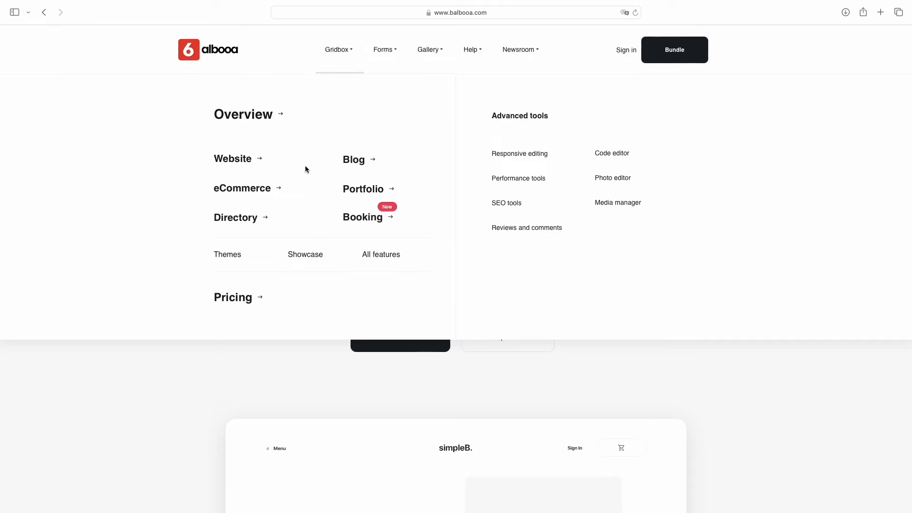
{"action": "left_click", "coordinate": [241, 301]}
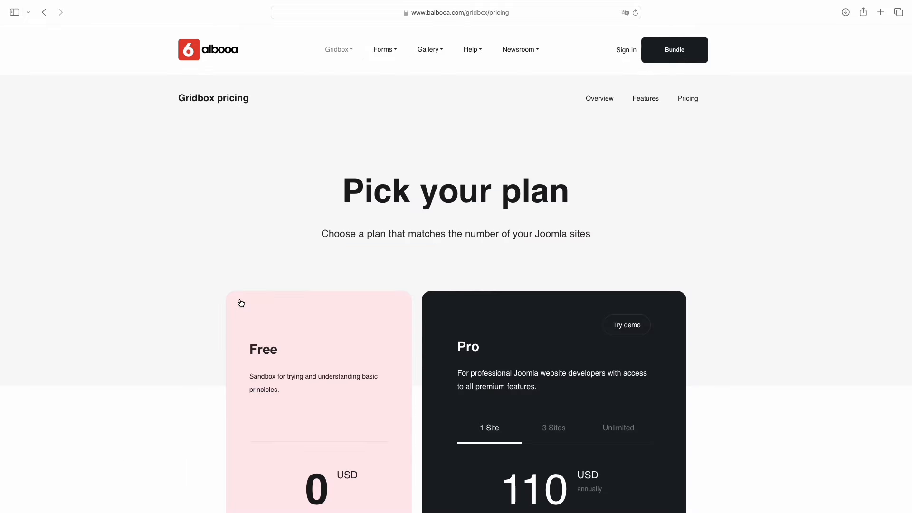
{"action": "scroll", "coordinate": [241, 303], "scroll_direction": "down", "scroll_amount": 6}
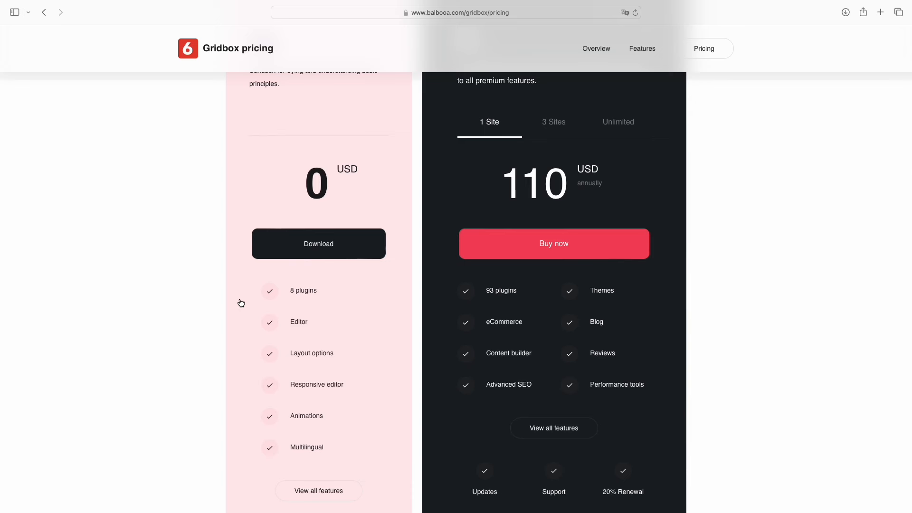
{"action": "left_click", "coordinate": [305, 256]}
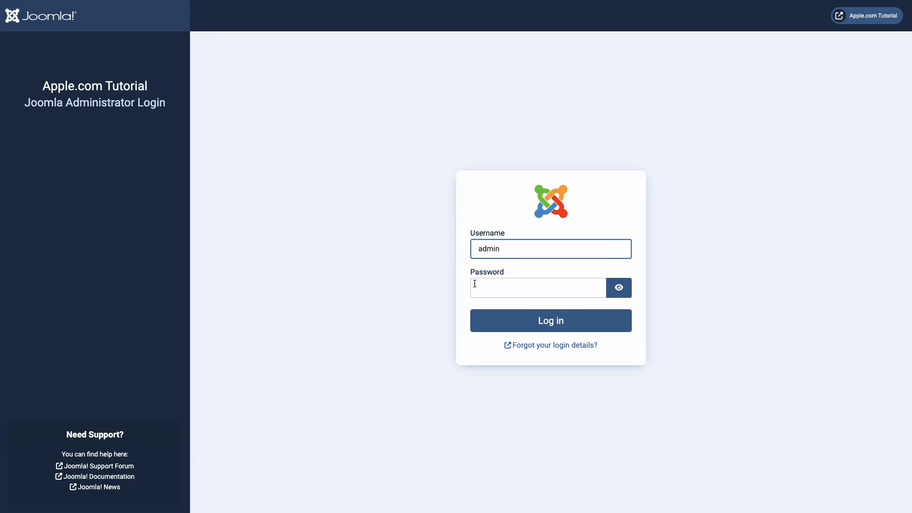
- Log in to the Joomla administrator with the admin account password
{"action": "left_click", "coordinate": [474, 284]}
{"action": "type", "text": "***************"}
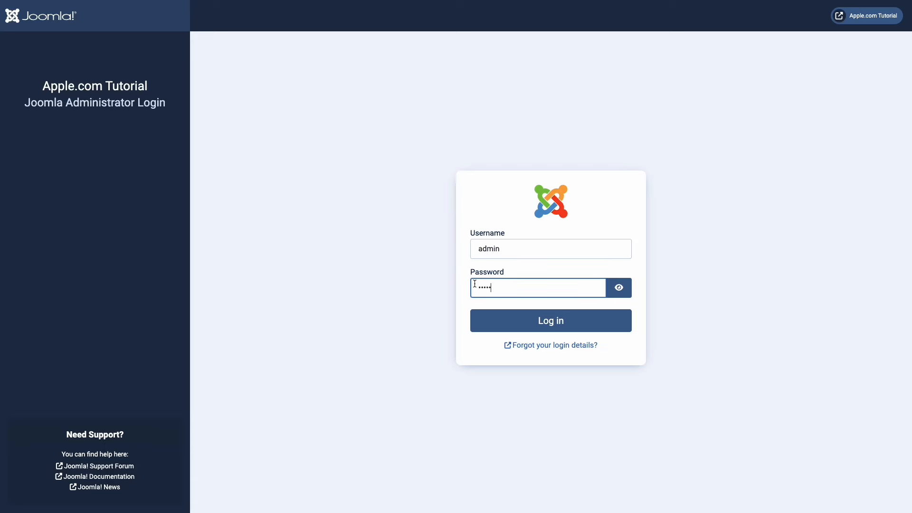
{"action": "left_click", "coordinate": [489, 319]}
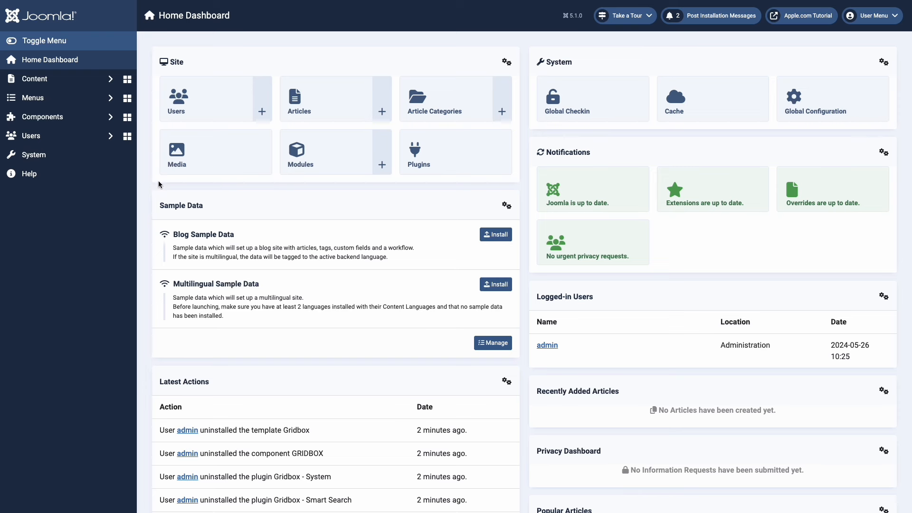
- Install pkg_Gridbox_2.17.0.2.zip via System > Install Extensions and check Gridbox under Components
{"action": "left_click", "coordinate": [87, 160]}
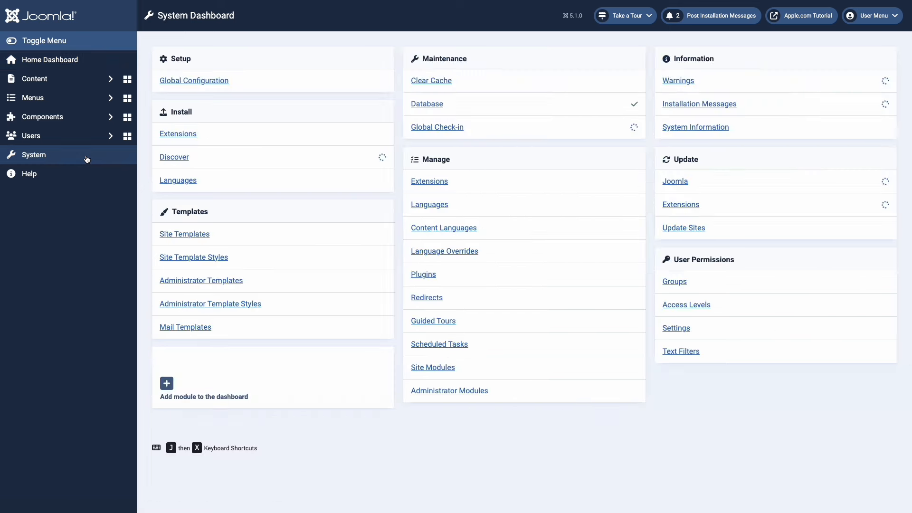
{"action": "left_click", "coordinate": [185, 138]}
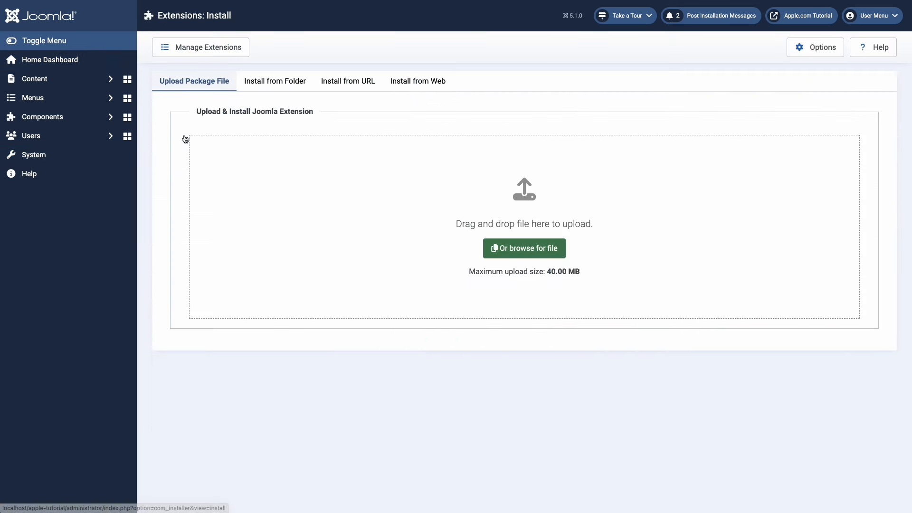
{"action": "left_click", "coordinate": [541, 255]}
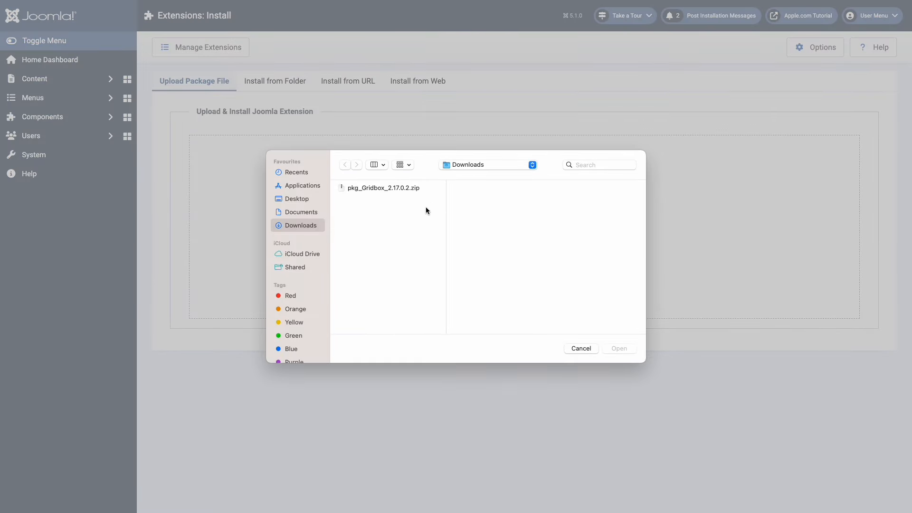
{"action": "double_click", "coordinate": [399, 188]}
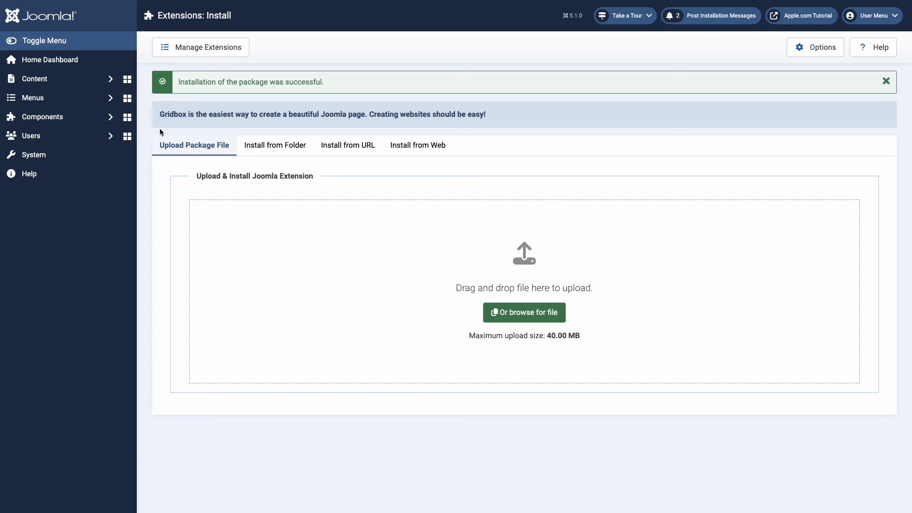
{"action": "left_click", "coordinate": [109, 121]}
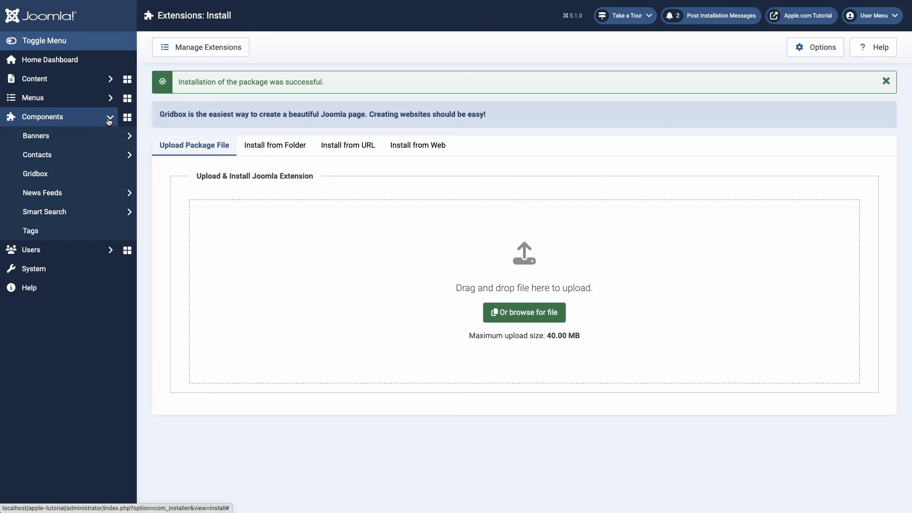
- Open the Gridbox Media Manager and delete all existing items in the Images folder
{"action": "left_click", "coordinate": [85, 175]}
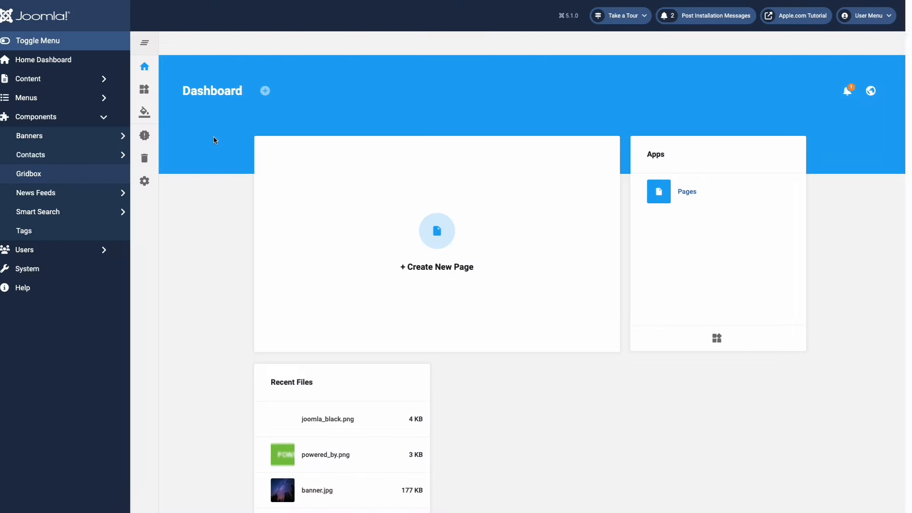
{"action": "scroll", "coordinate": [220, 140], "scroll_direction": "down", "scroll_amount": 2}
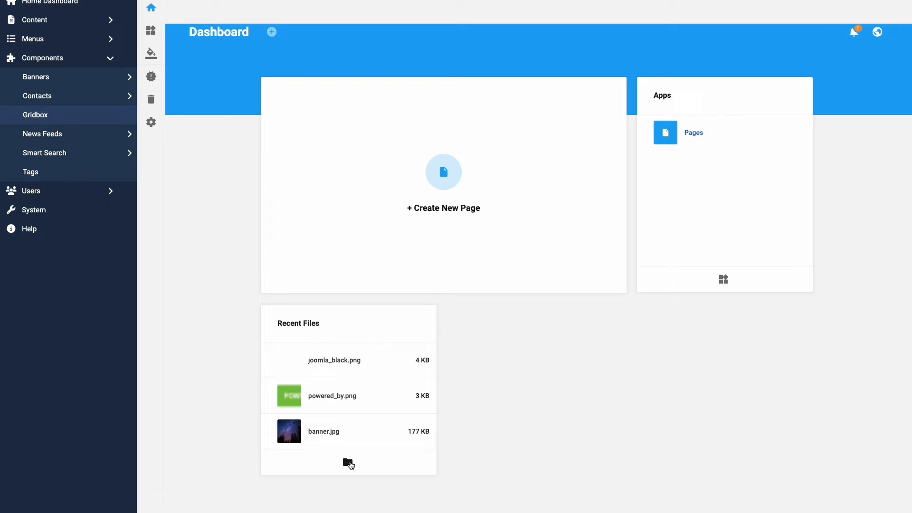
{"action": "left_click", "coordinate": [348, 463]}
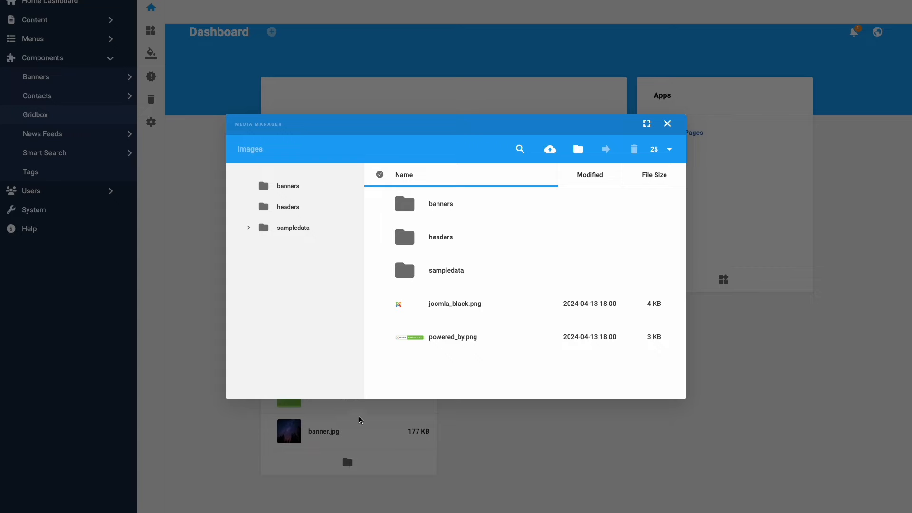
{"action": "left_click", "coordinate": [380, 176]}
{"action": "left_click", "coordinate": [636, 152]}
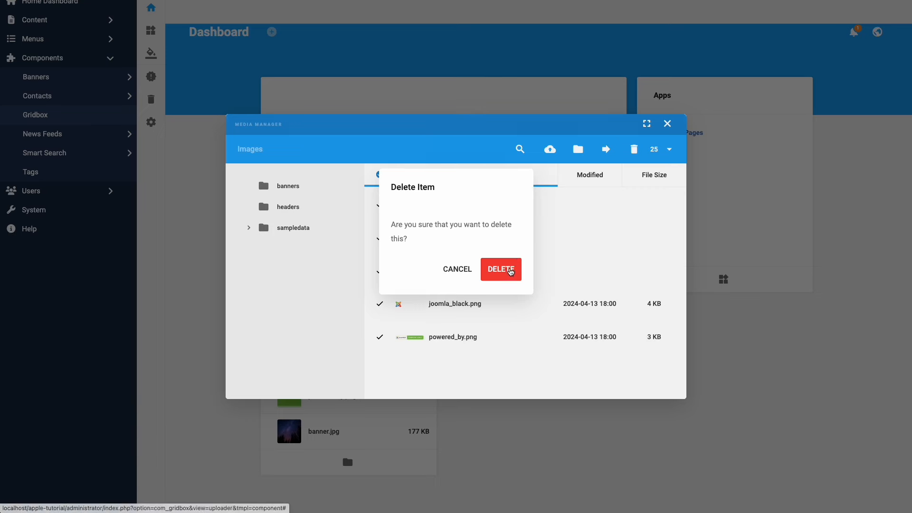
{"action": "left_click", "coordinate": [511, 271]}
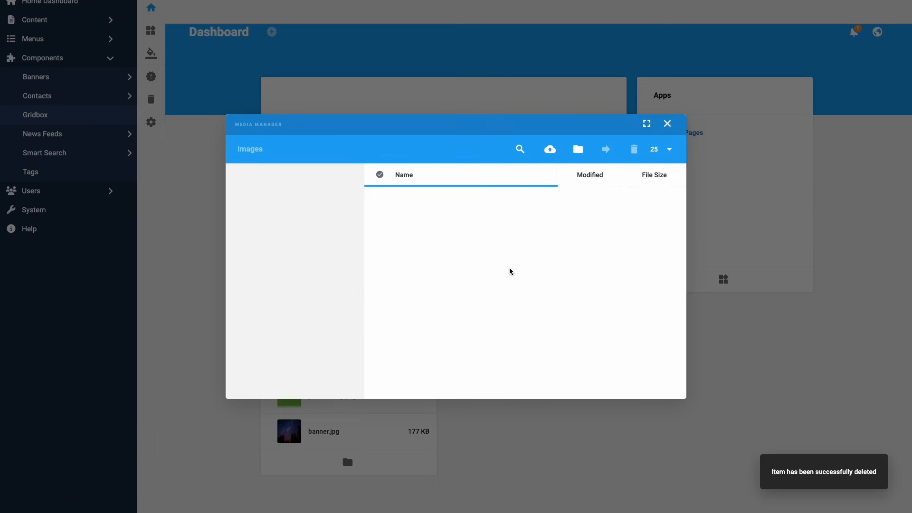
- Create a new folder named 'apple' and open it
{"action": "right_click", "coordinate": [511, 272]}
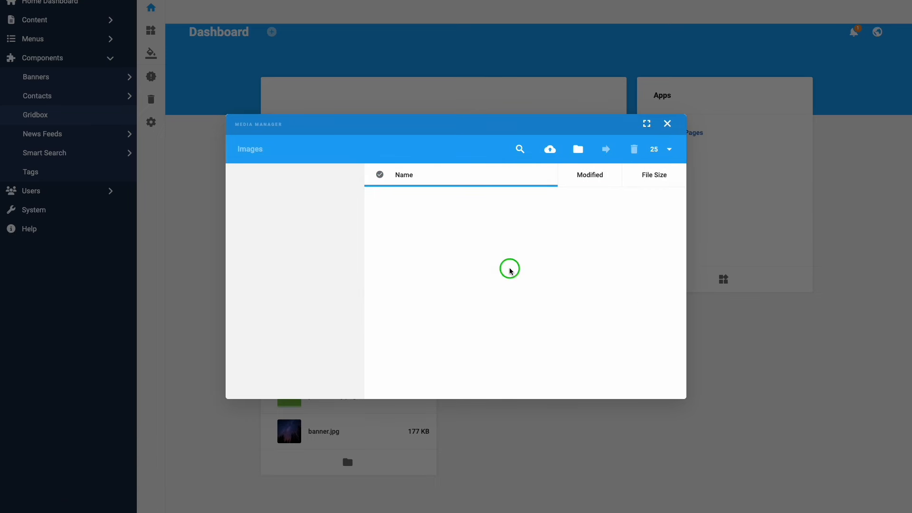
{"action": "left_click", "coordinate": [546, 303]}
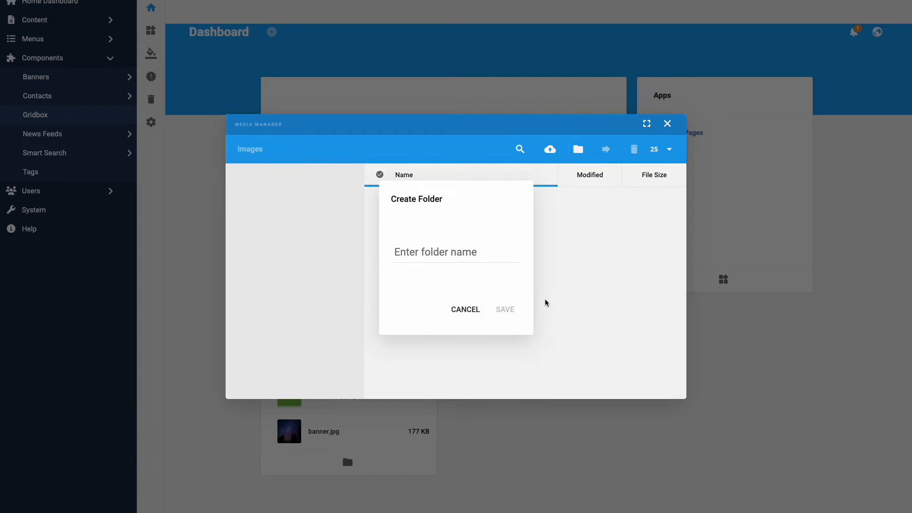
{"action": "left_click", "coordinate": [497, 257]}
{"action": "type", "text": "apple"}
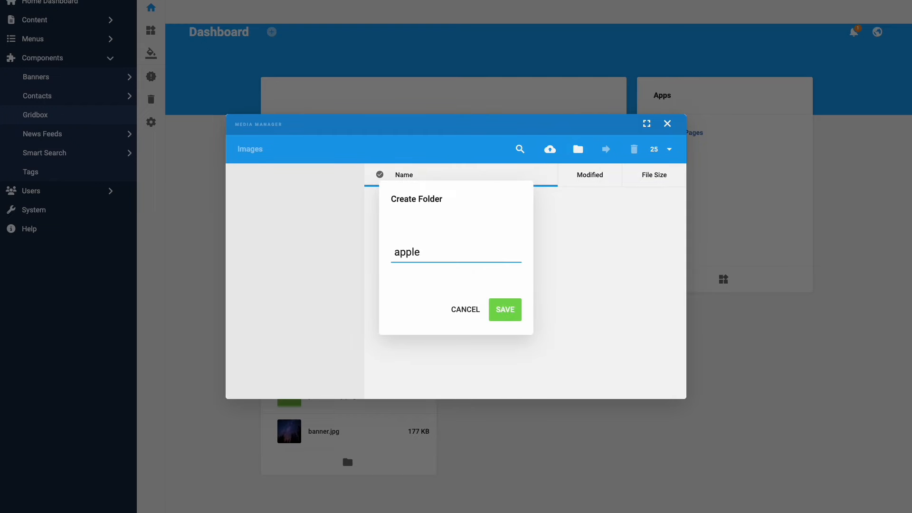
{"action": "left_click", "coordinate": [505, 309]}
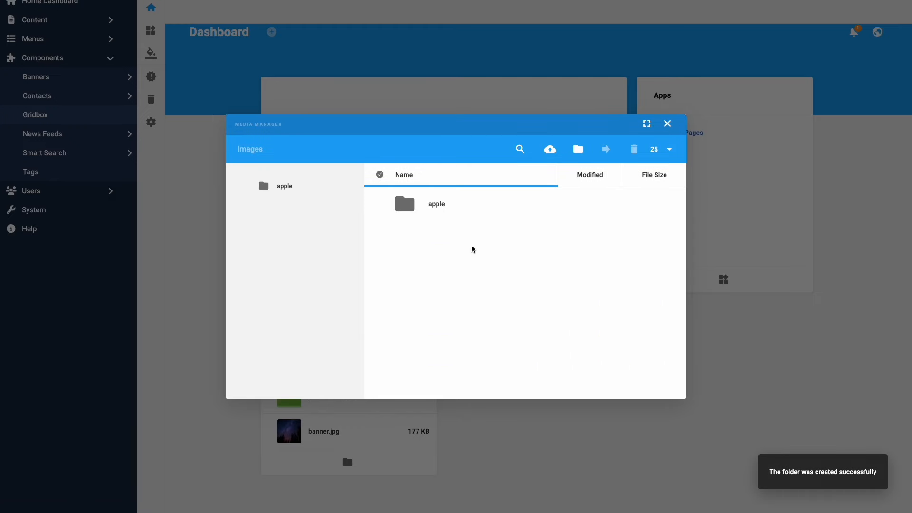
{"action": "double_click", "coordinate": [437, 204]}
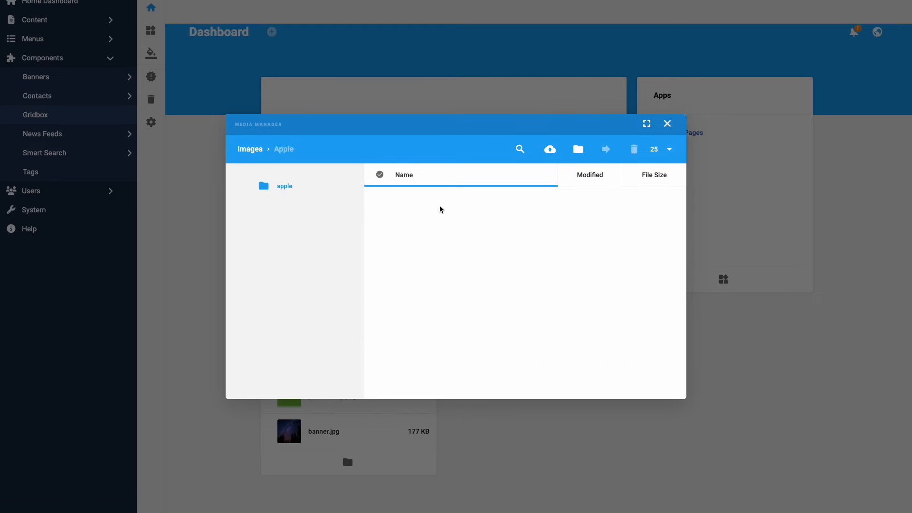
- Upload all 28 images from Desktop/tutorial-source-files/images into apple, then close the Media Manager
{"action": "right_click", "coordinate": [460, 255]}
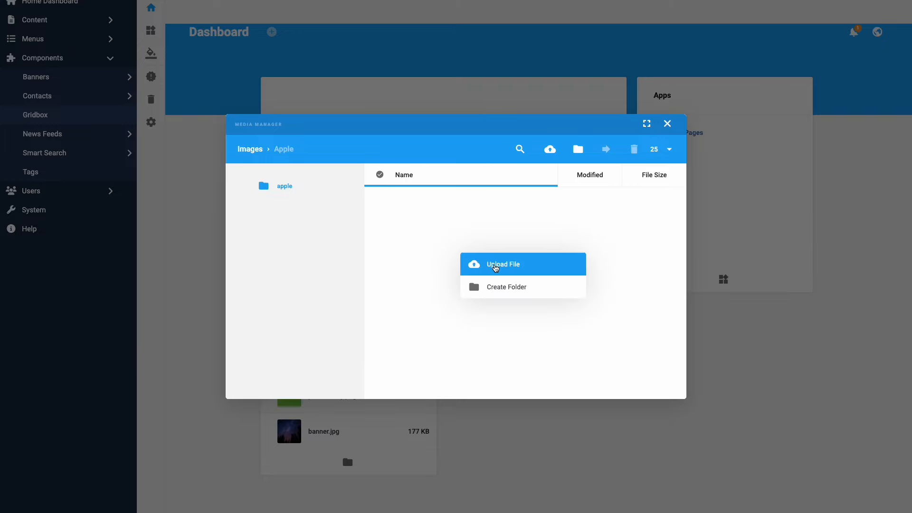
{"action": "left_click", "coordinate": [495, 265]}
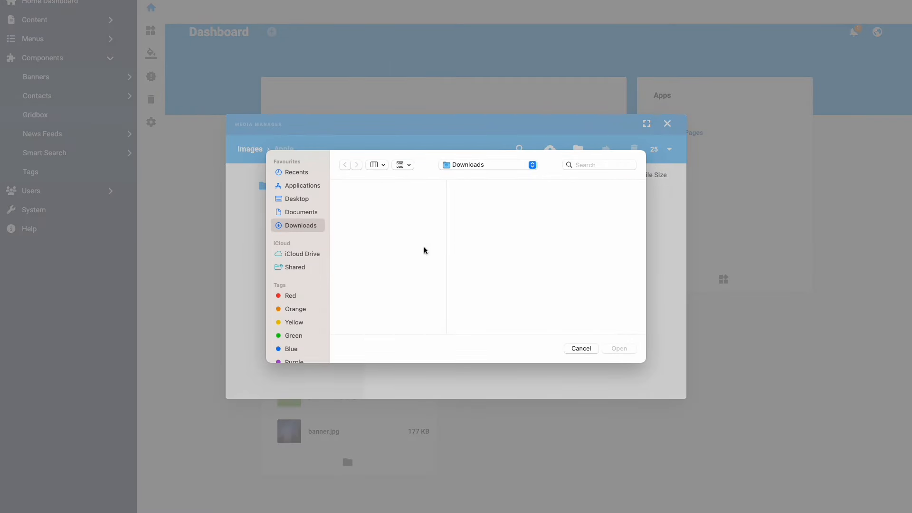
{"action": "left_click", "coordinate": [300, 199]}
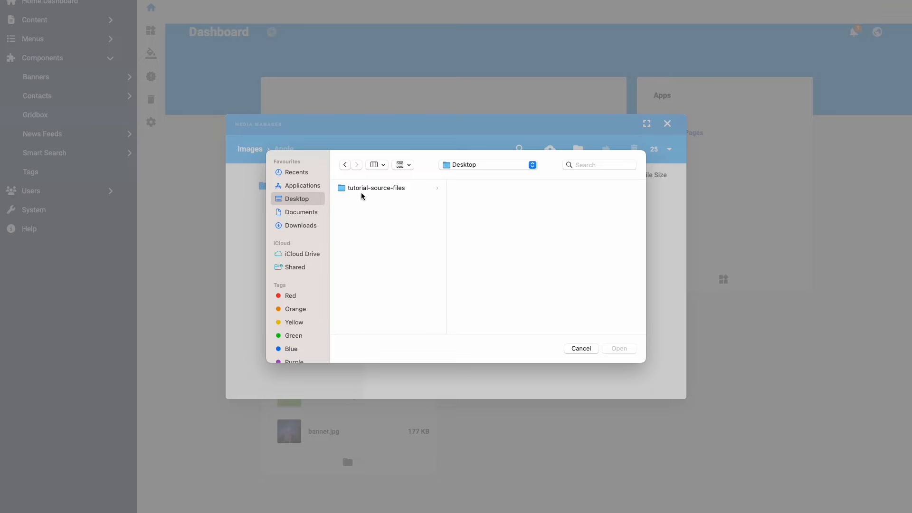
{"action": "left_click", "coordinate": [364, 189]}
{"action": "left_click", "coordinate": [470, 201]}
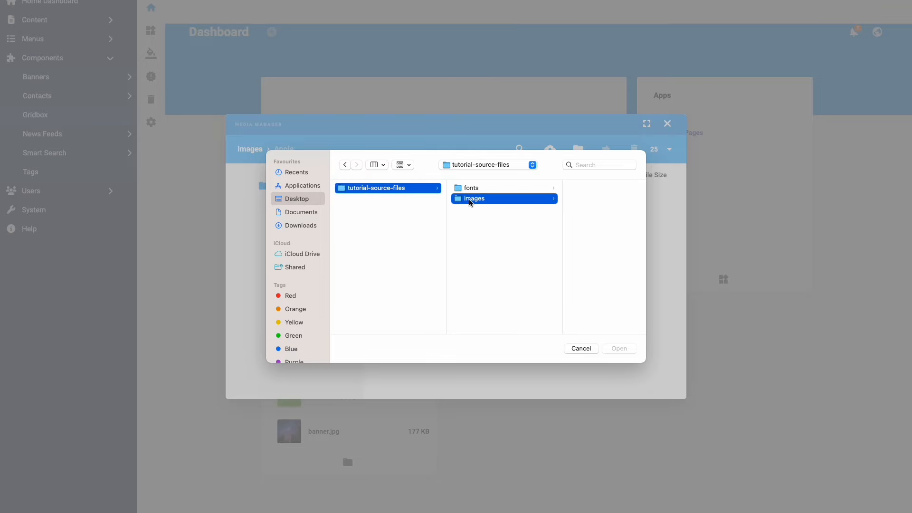
{"action": "left_click", "coordinate": [554, 188]}
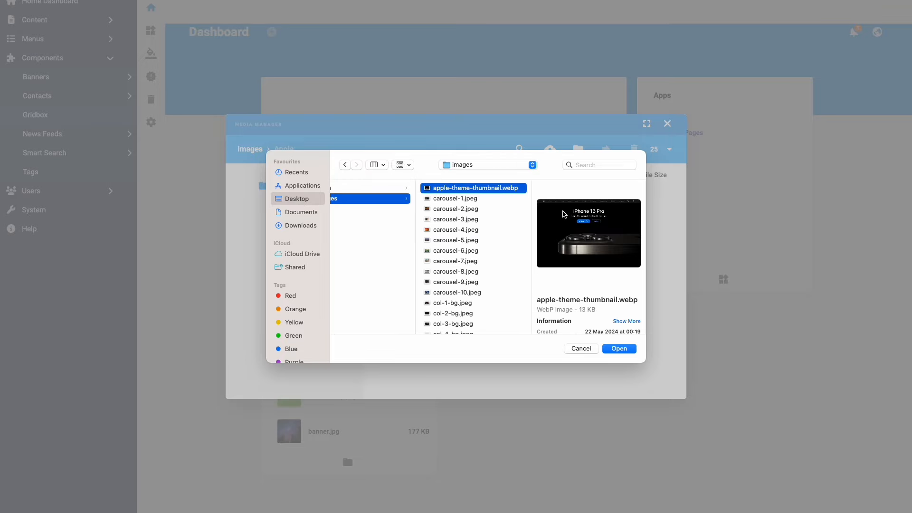
{"action": "scroll", "coordinate": [501, 252], "scroll_direction": "down", "scroll_amount": 5}
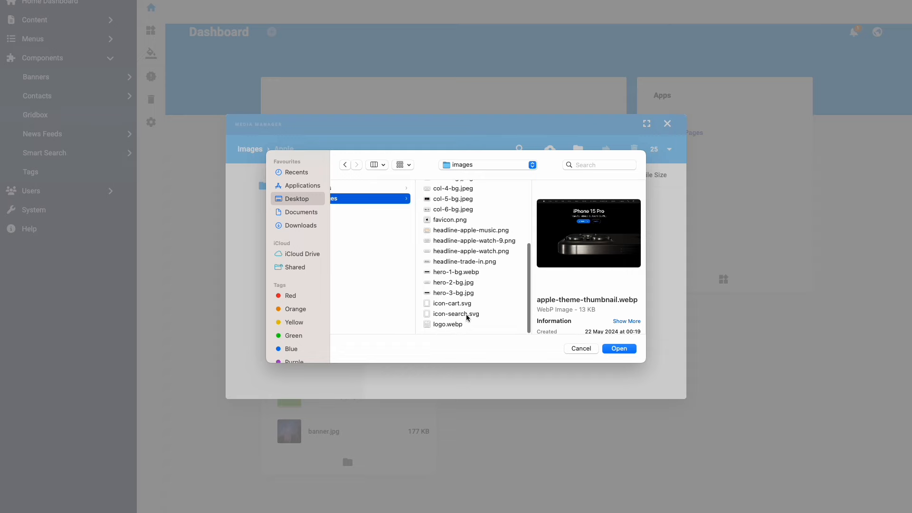
{"action": "left_click", "coordinate": [454, 325], "text": "shift"}
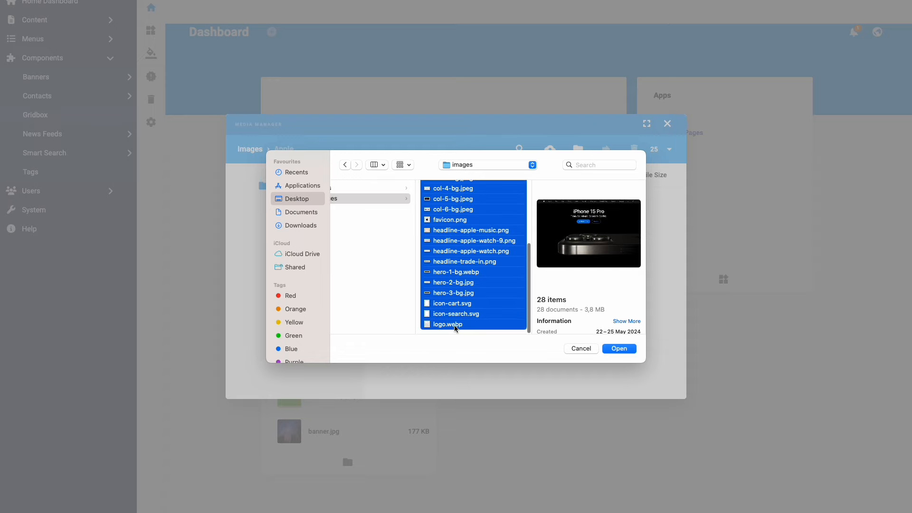
{"action": "left_click", "coordinate": [613, 349]}
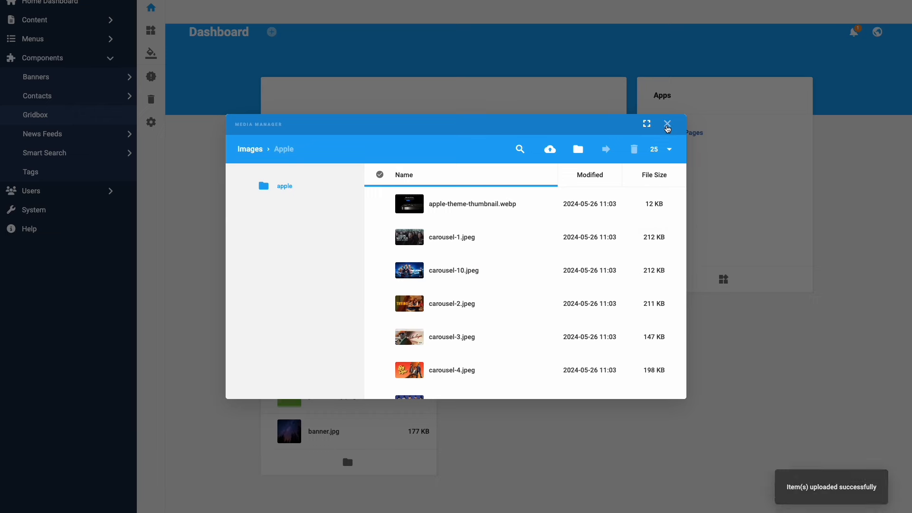
{"action": "left_click", "coordinate": [668, 124]}
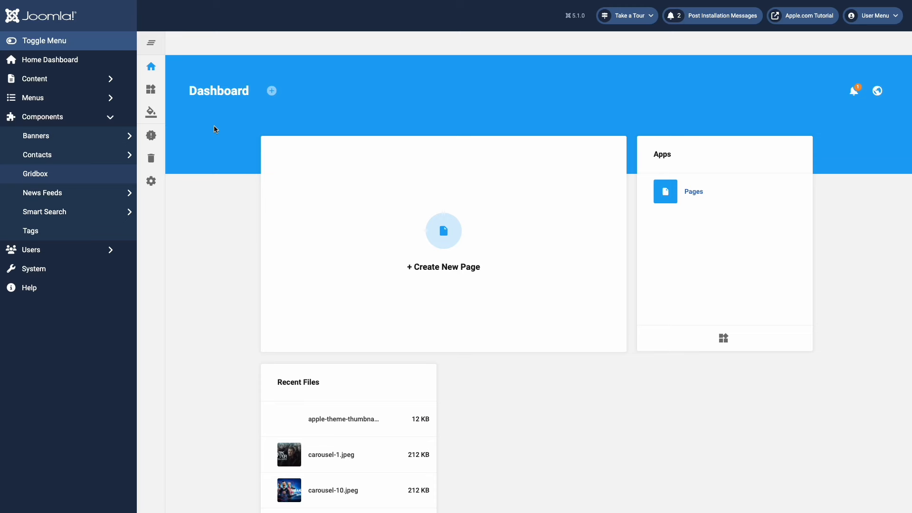
- Duplicate Gridbox - Default in Themes and retitle the copy 'Apple Theme' in its settings
{"action": "left_click", "coordinate": [154, 116]}
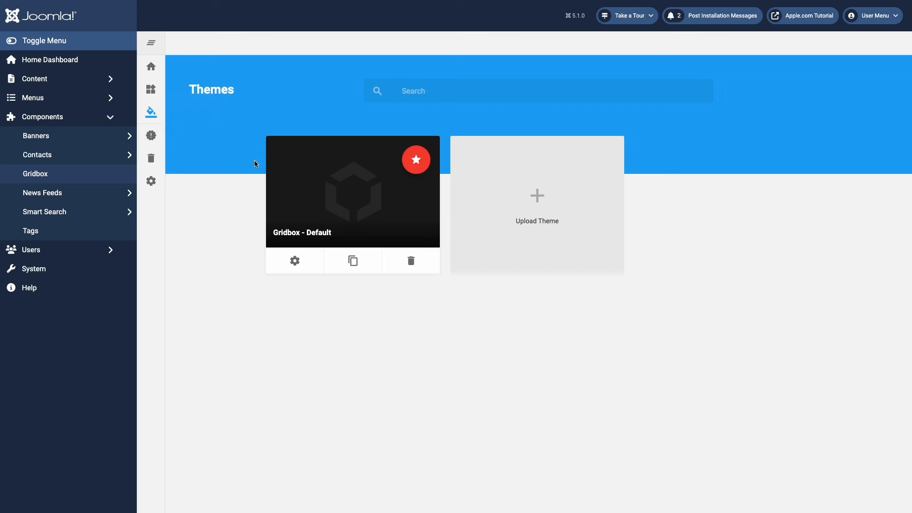
{"action": "left_click", "coordinate": [353, 261]}
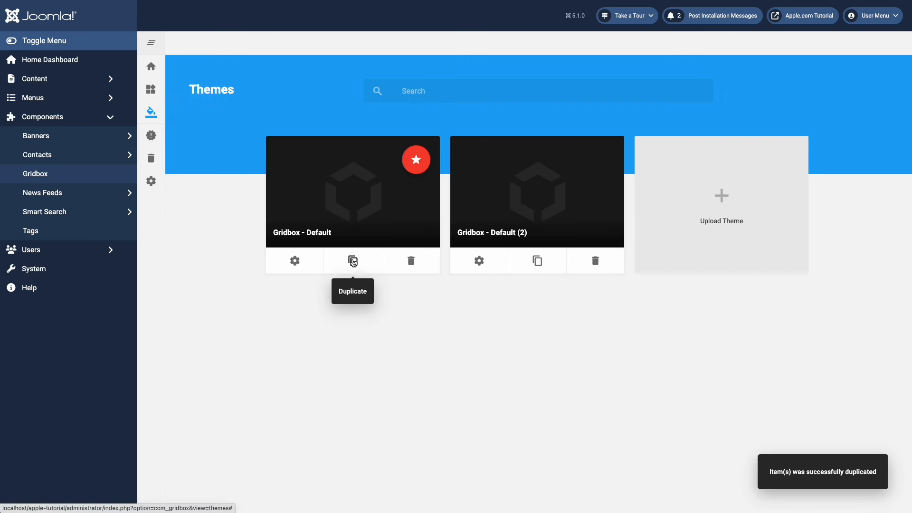
{"action": "left_click", "coordinate": [478, 262]}
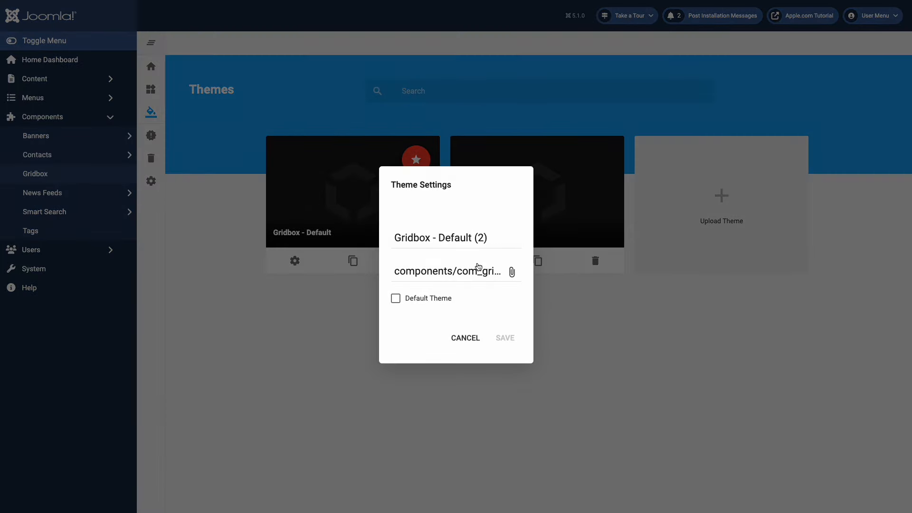
{"action": "left_click", "coordinate": [488, 245]}
{"action": "key", "text": "ctrl+a"}
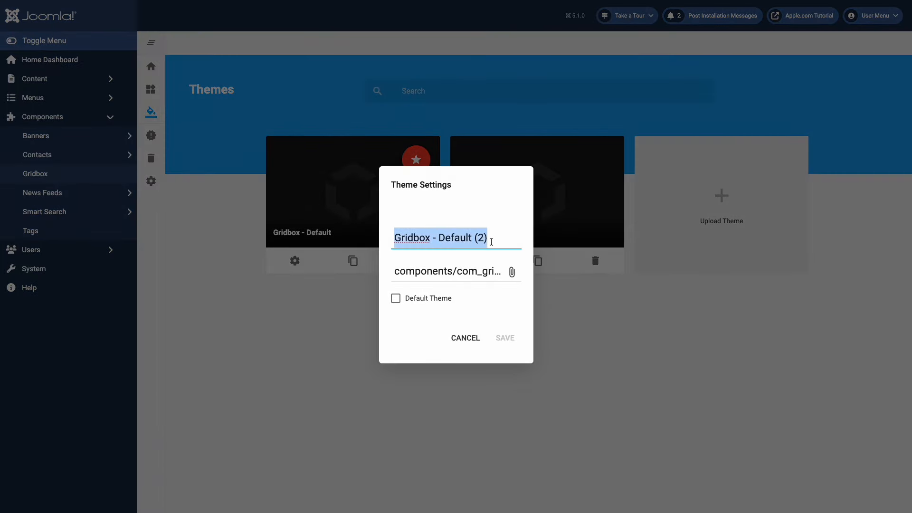
{"action": "type", "text": "Apple Theme"}
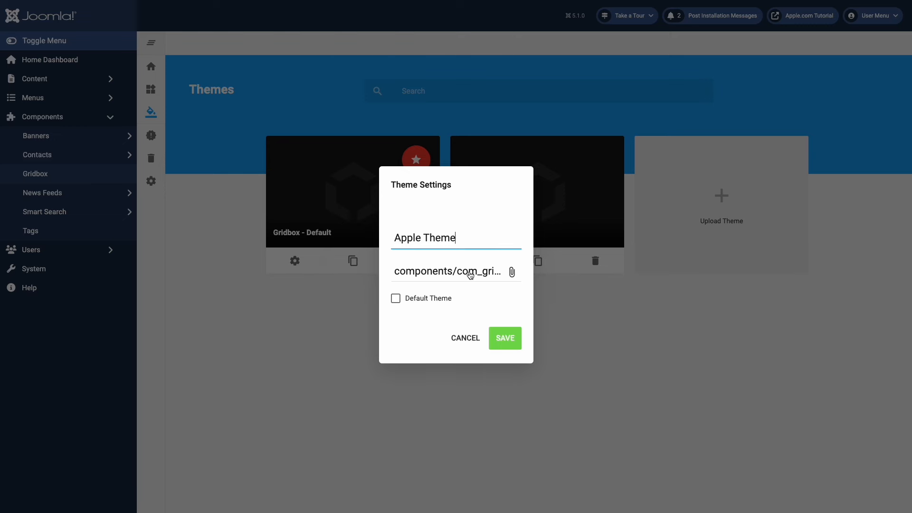
- Set apple/apple-theme-thumbnail.webp as Apple Theme's thumbnail, tick Default Theme, and save
{"action": "left_click", "coordinate": [470, 275]}
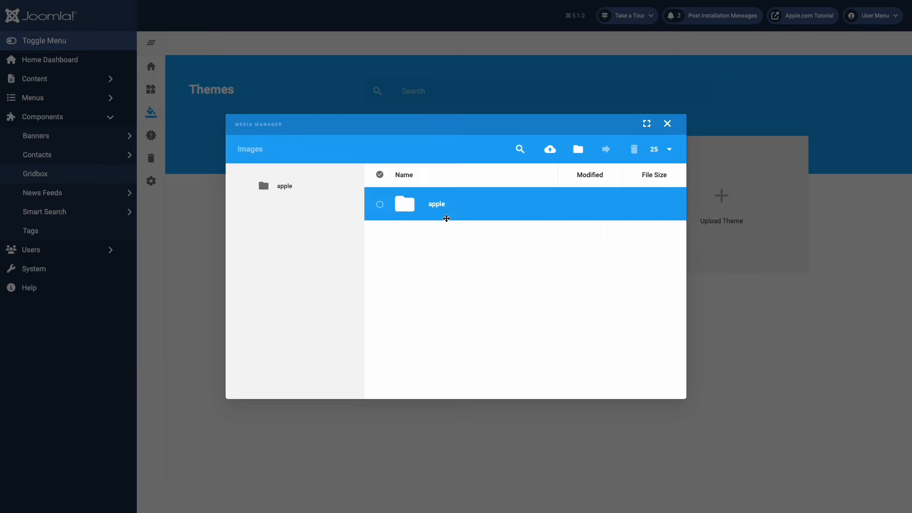
{"action": "double_click", "coordinate": [438, 205]}
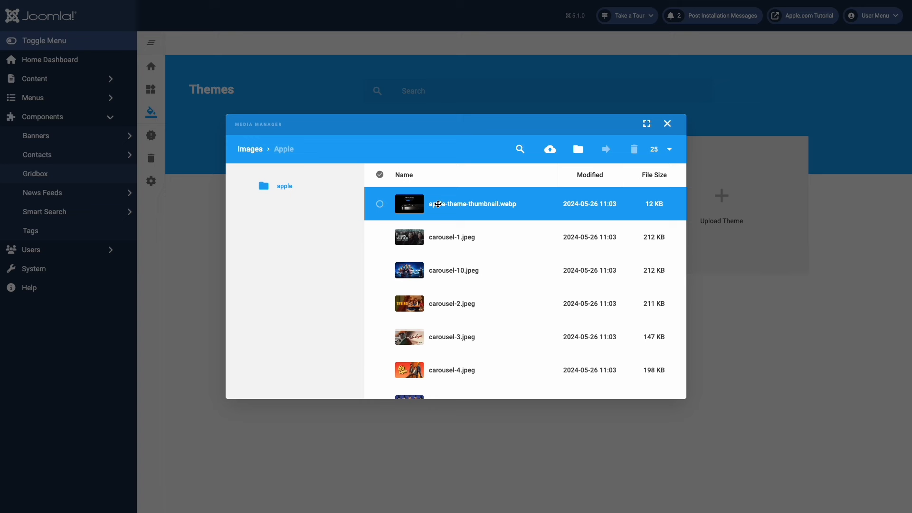
{"action": "left_click", "coordinate": [382, 206]}
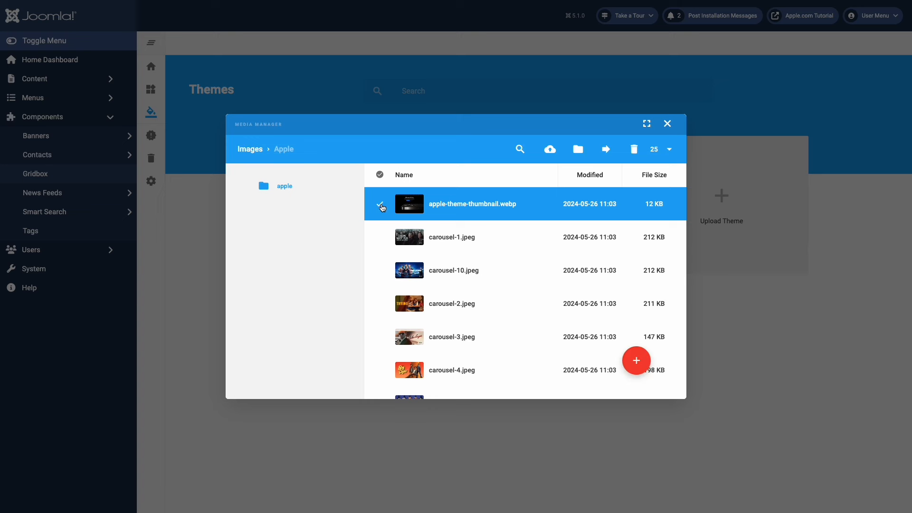
{"action": "left_click", "coordinate": [632, 367]}
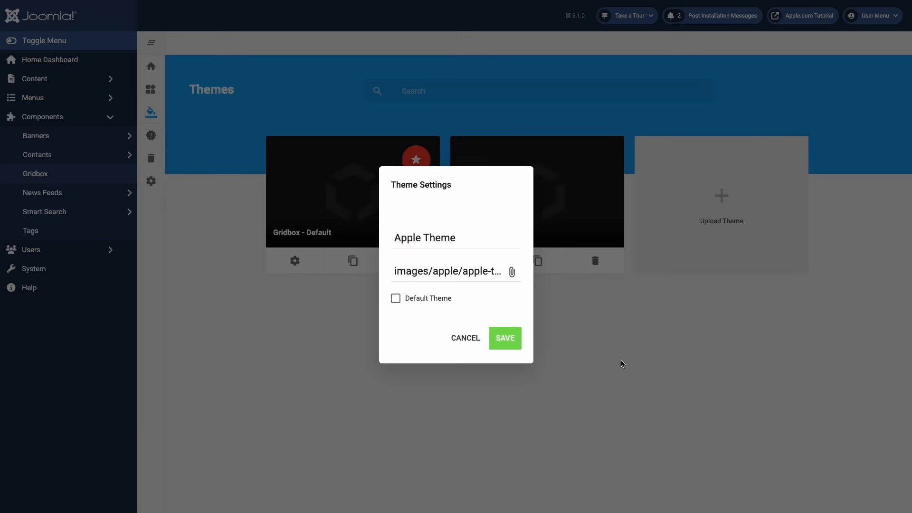
{"action": "left_click", "coordinate": [397, 300]}
{"action": "left_click", "coordinate": [504, 339]}
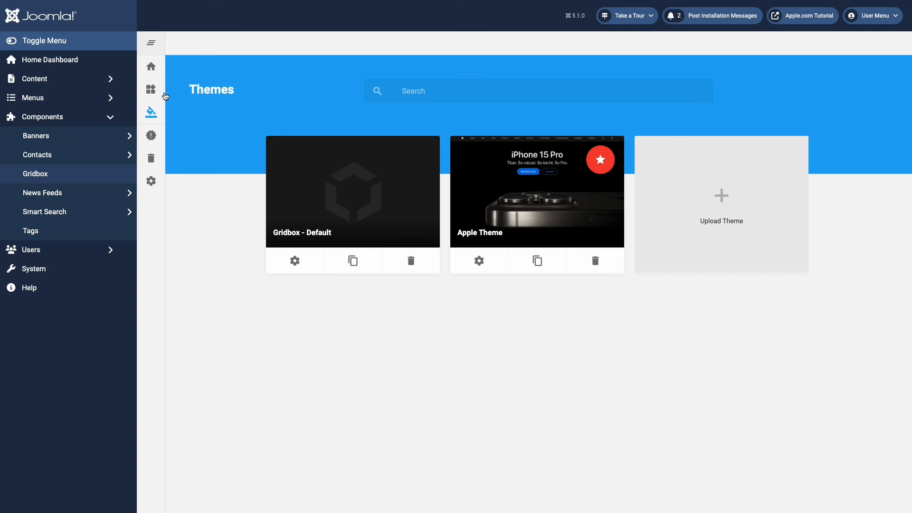
- Add a new page titled 'Apple Home' on Apple Theme and open it in the editor
{"action": "mouse_move", "coordinate": [154, 92]}
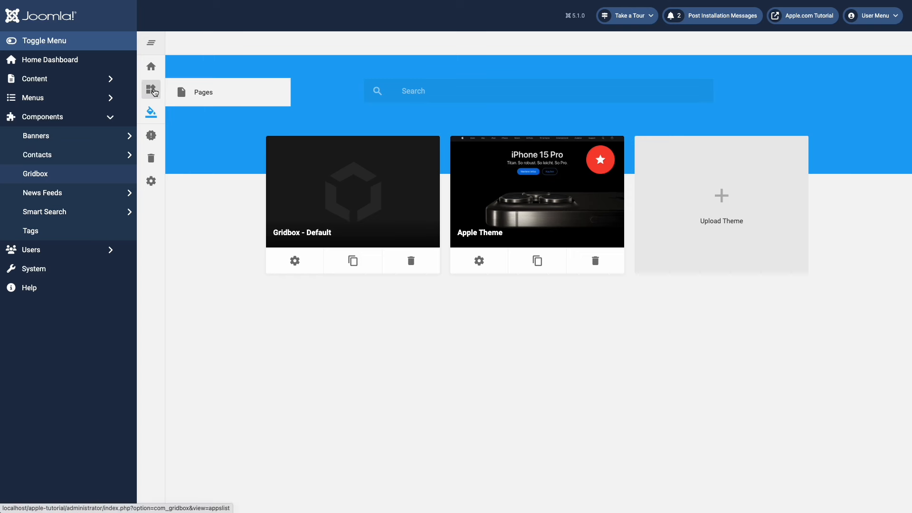
{"action": "left_click", "coordinate": [207, 92]}
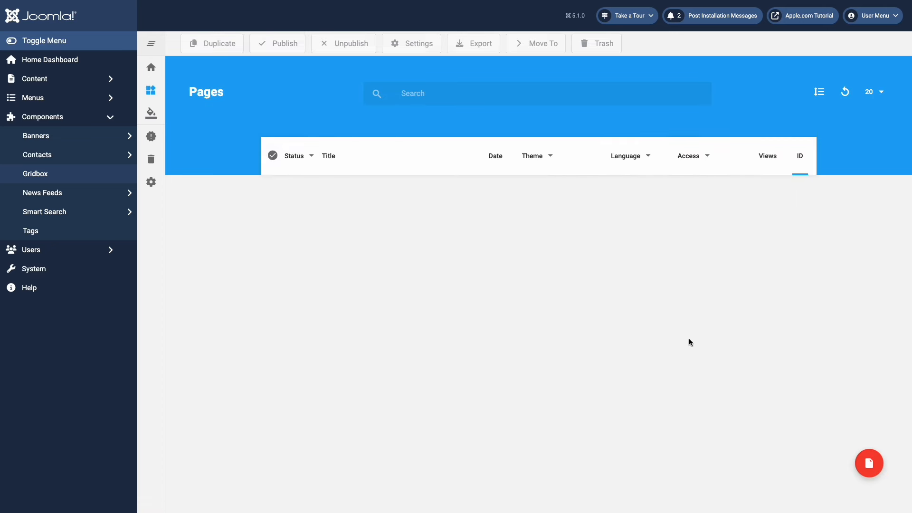
{"action": "left_click", "coordinate": [865, 464]}
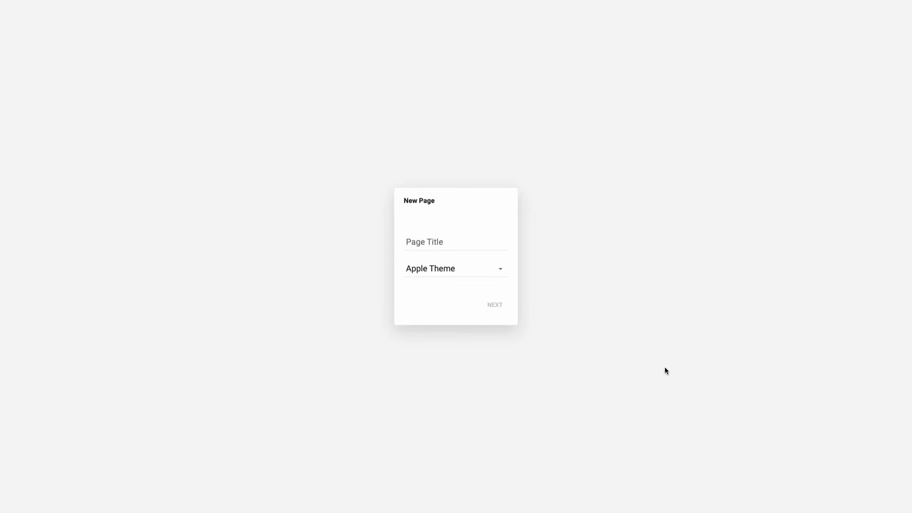
{"action": "left_click", "coordinate": [466, 242]}
{"action": "type", "text": "Apple Home"}
{"action": "left_click", "coordinate": [495, 305]}
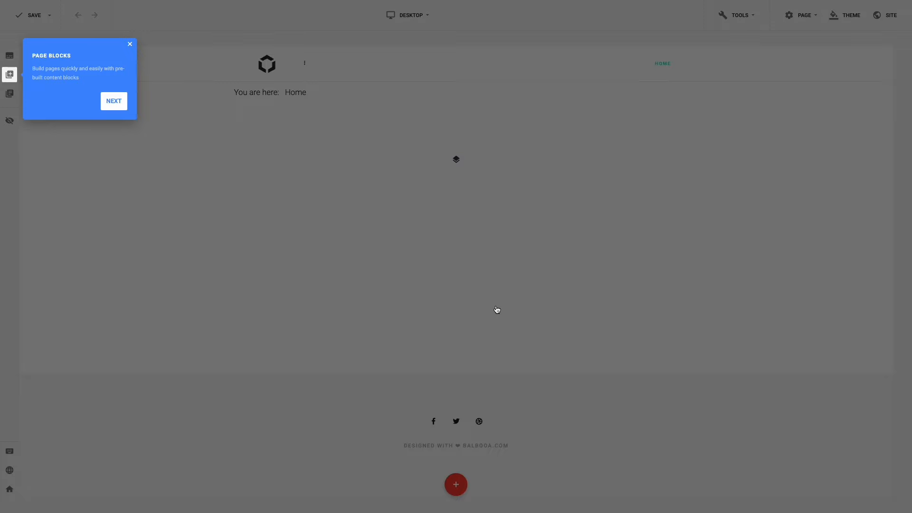
- Skip through the Page Blocks and New Section tips and close the Mobile Editor tip
{"action": "left_click", "coordinate": [118, 107]}
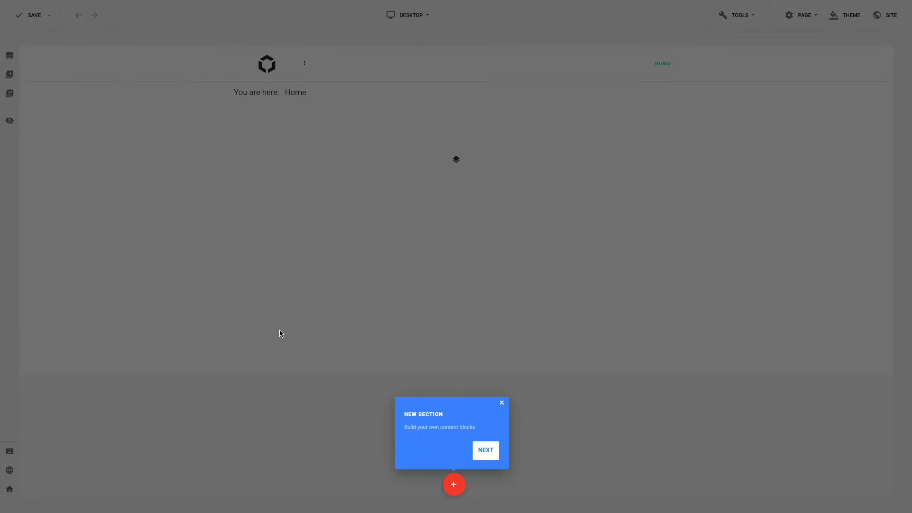
{"action": "left_click", "coordinate": [485, 451]}
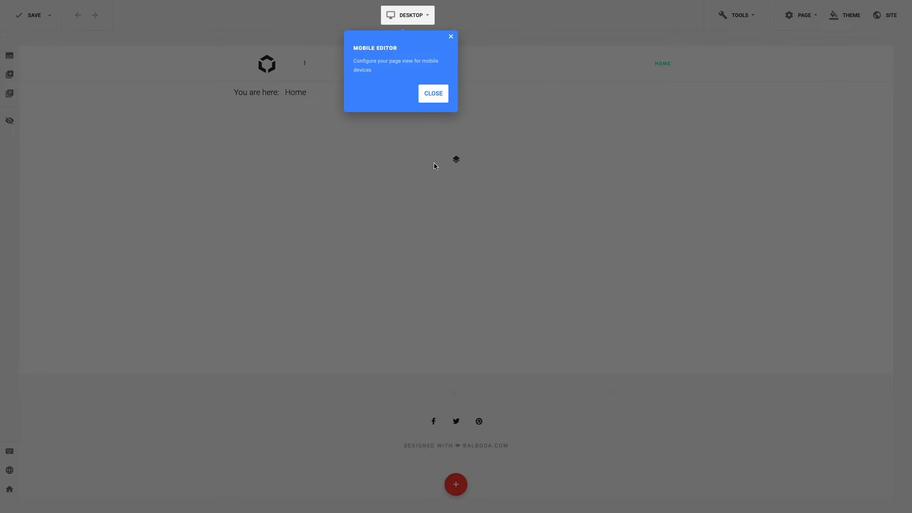
{"action": "left_click", "coordinate": [433, 95]}
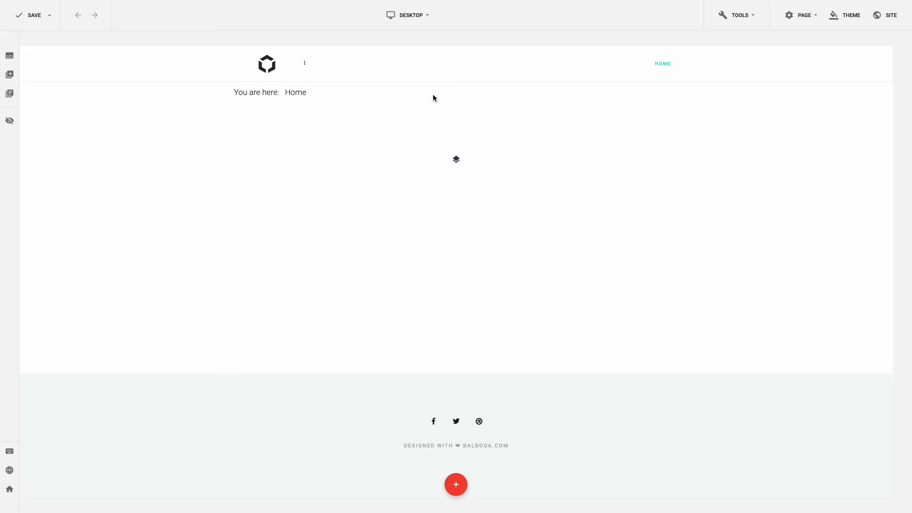
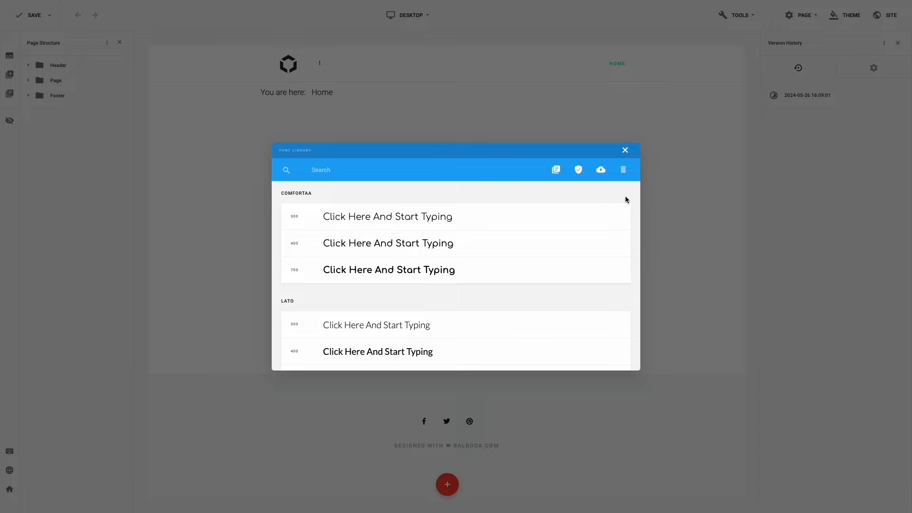
- Tick every weight of Comfortaa, Lato, Montserrat, Open Sans, Oswald and Playfair Display
{"action": "left_click", "coordinate": [622, 220]}
{"action": "left_click", "coordinate": [622, 244]}
{"action": "left_click", "coordinate": [621, 270]}
{"action": "scroll", "coordinate": [622, 271], "scroll_direction": "down", "scroll_amount": 2}
{"action": "left_click", "coordinate": [622, 249]}
{"action": "left_click", "coordinate": [621, 273]}
{"action": "left_click", "coordinate": [621, 299]}
{"action": "scroll", "coordinate": [622, 297], "scroll_direction": "down", "scroll_amount": 2}
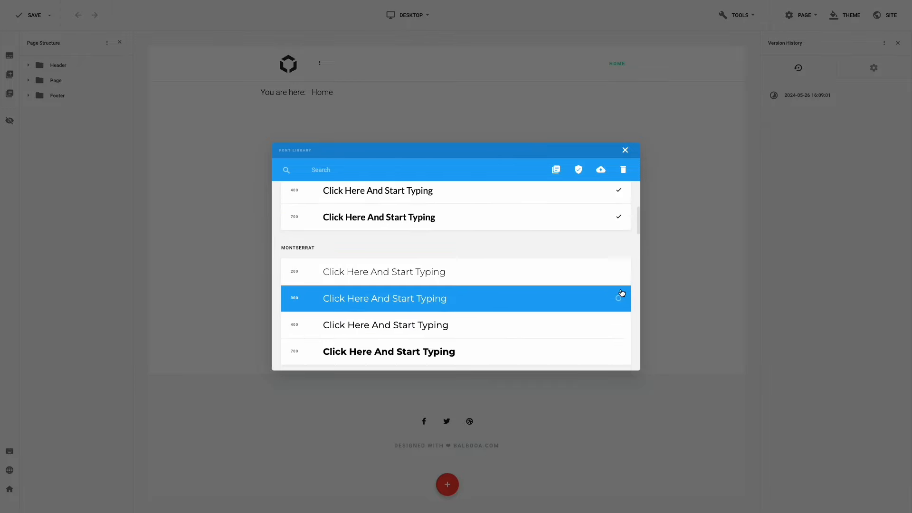
{"action": "left_click", "coordinate": [622, 273]}
{"action": "left_click", "coordinate": [621, 298]}
{"action": "left_click", "coordinate": [621, 325]}
{"action": "left_click", "coordinate": [621, 351]}
{"action": "scroll", "coordinate": [620, 349], "scroll_direction": "down", "scroll_amount": 3}
{"action": "left_click", "coordinate": [621, 263]}
{"action": "left_click", "coordinate": [621, 290]}
{"action": "left_click", "coordinate": [621, 317]}
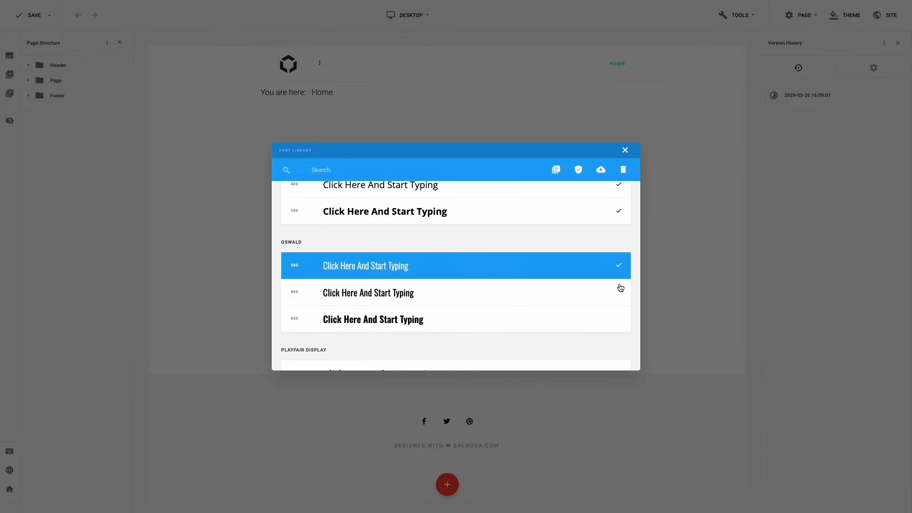
{"action": "left_click", "coordinate": [621, 291]}
{"action": "left_click", "coordinate": [621, 317]}
{"action": "scroll", "coordinate": [621, 314], "scroll_direction": "down", "scroll_amount": 2}
{"action": "left_click", "coordinate": [621, 271]}
{"action": "left_click", "coordinate": [621, 296]}
- Tick the remaining Poppins, PT Sans, Roboto, Roboto Condensed and Slabo 27px weights, then delete all
{"action": "scroll", "coordinate": [620, 294], "scroll_direction": "down", "scroll_amount": 2}
{"action": "left_click", "coordinate": [619, 256]}
{"action": "left_click", "coordinate": [619, 280]}
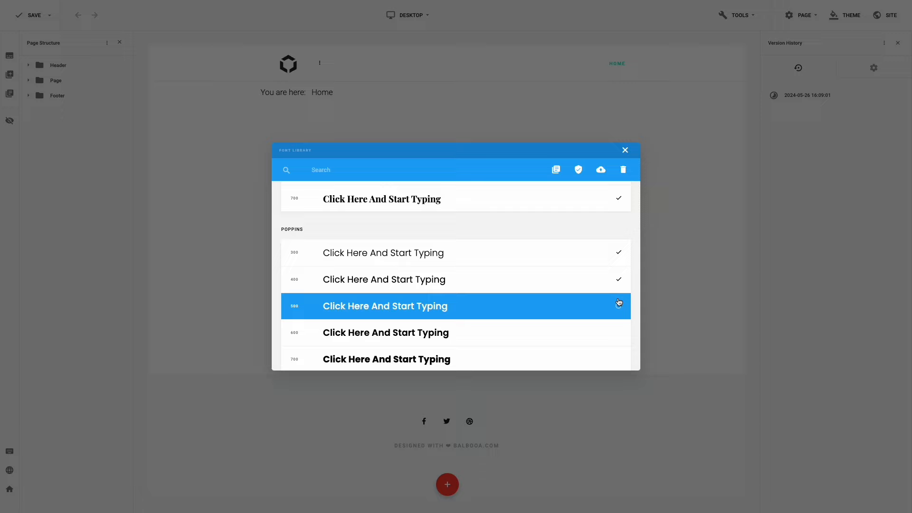
{"action": "left_click", "coordinate": [617, 264]}
{"action": "left_click", "coordinate": [619, 289]}
{"action": "scroll", "coordinate": [620, 286], "scroll_direction": "down", "scroll_amount": 2}
{"action": "left_click", "coordinate": [622, 265]}
{"action": "left_click", "coordinate": [620, 289]}
{"action": "scroll", "coordinate": [619, 287], "scroll_direction": "down", "scroll_amount": 2}
{"action": "left_click", "coordinate": [618, 254]}
{"action": "left_click", "coordinate": [619, 280]}
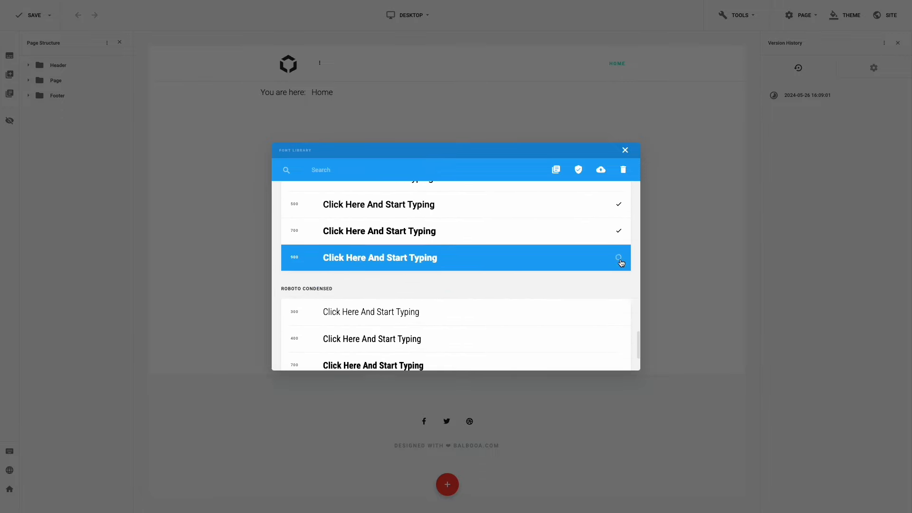
{"action": "left_click", "coordinate": [620, 263]}
{"action": "scroll", "coordinate": [621, 257], "scroll_direction": "down", "scroll_amount": 2}
{"action": "left_click", "coordinate": [621, 240]}
{"action": "left_click", "coordinate": [621, 267]}
{"action": "left_click", "coordinate": [621, 294]}
{"action": "left_click", "coordinate": [620, 348]}
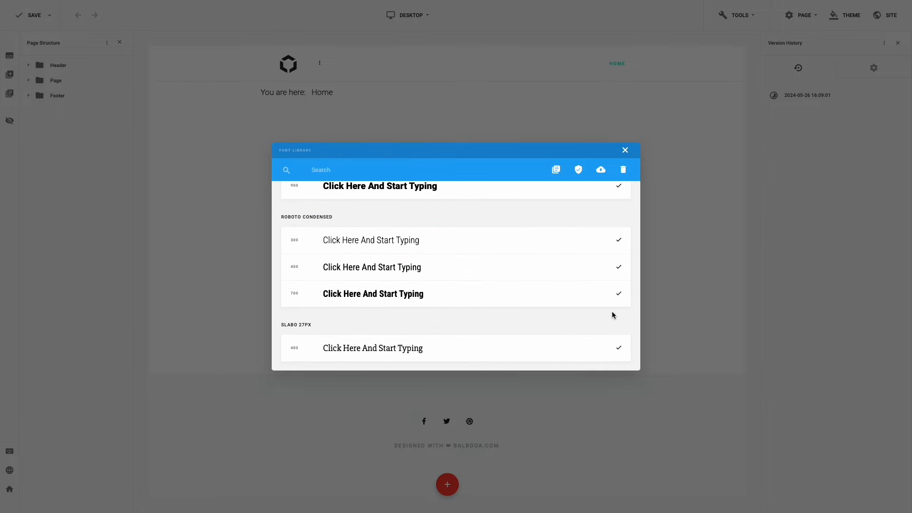
{"action": "scroll", "coordinate": [613, 314], "scroll_direction": "up", "scroll_amount": 15}
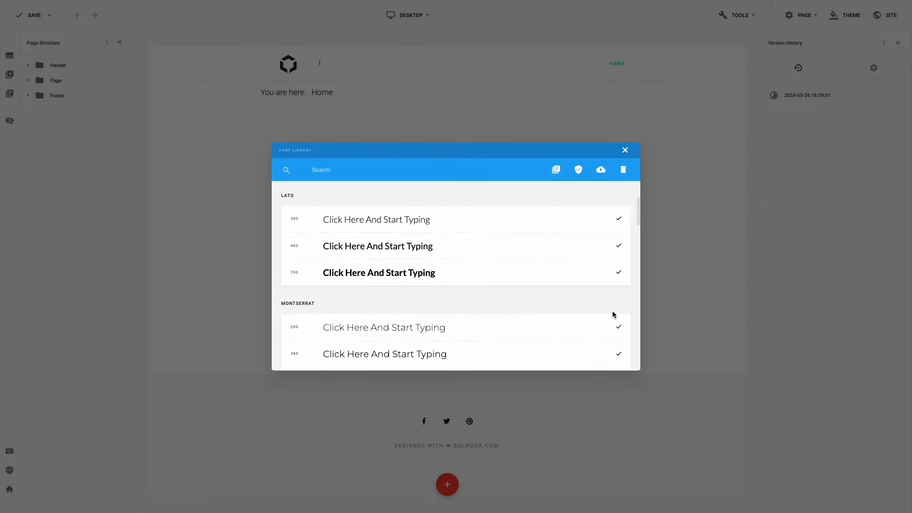
{"action": "left_click", "coordinate": [623, 171]}
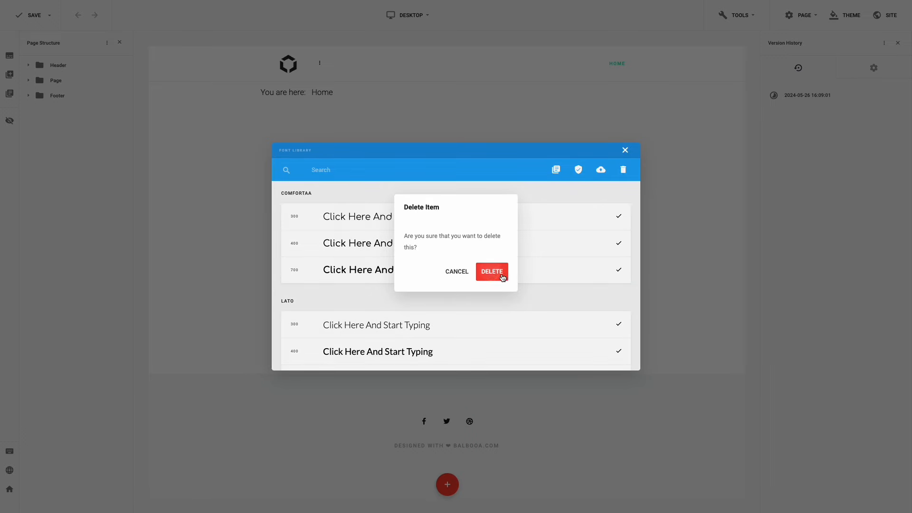
{"action": "left_click", "coordinate": [502, 276]}
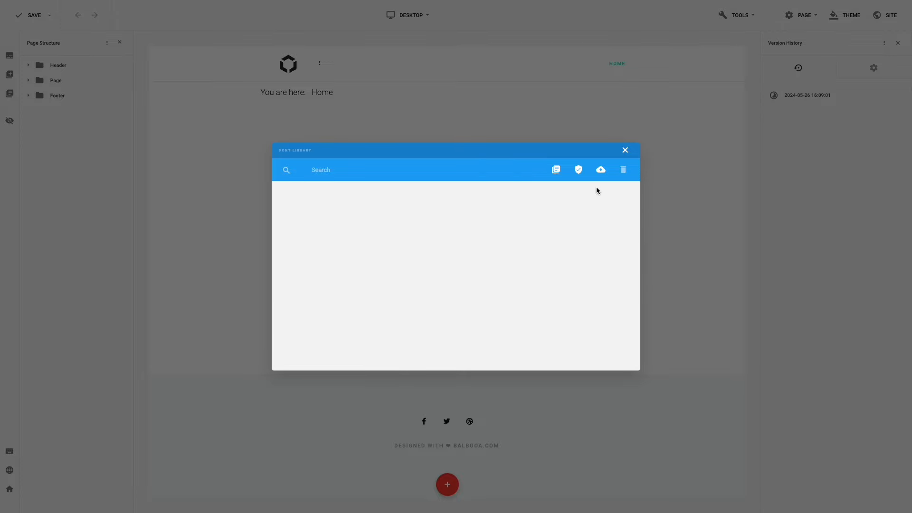
- Upload sf-pro-display-regular.woff2 as SF Pro Display with weight 400 Regular
{"action": "left_click", "coordinate": [601, 171]}
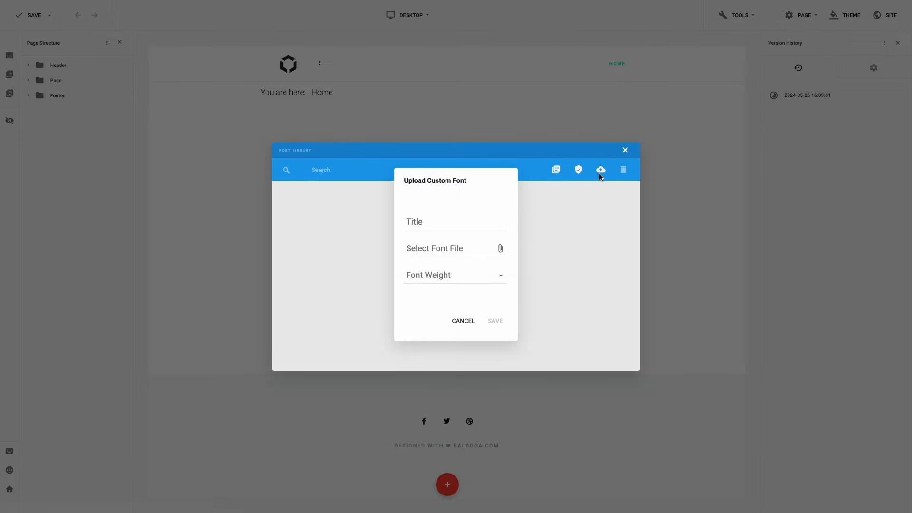
{"action": "left_click", "coordinate": [468, 215]}
{"action": "type", "text": "SF Pro Display"}
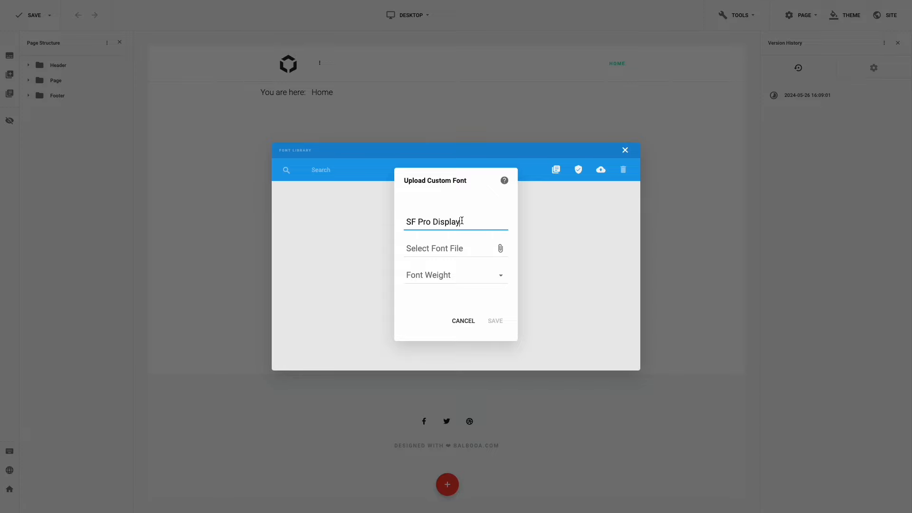
{"action": "left_click", "coordinate": [458, 250]}
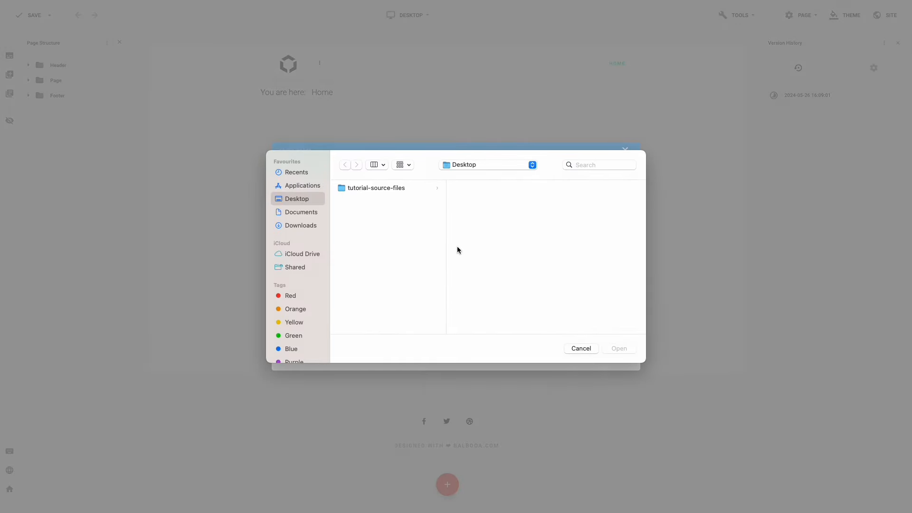
{"action": "left_click", "coordinate": [408, 190]}
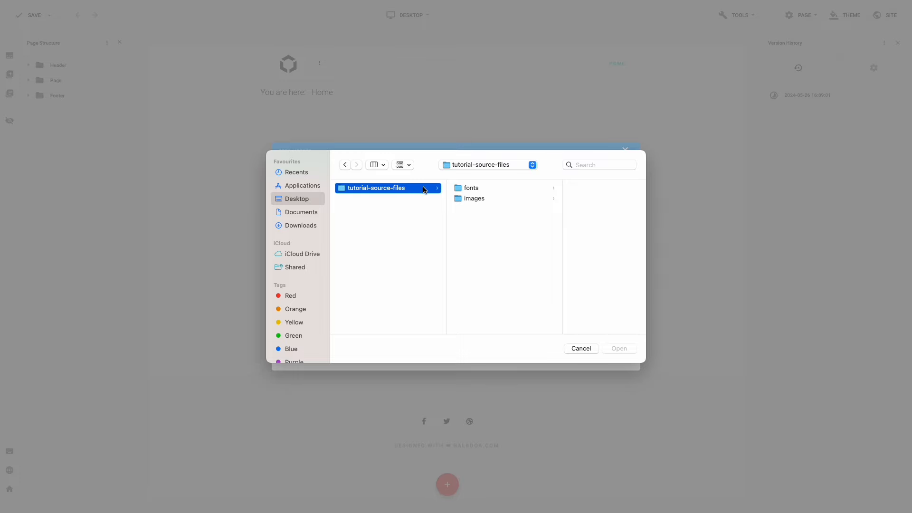
{"action": "left_click", "coordinate": [488, 190]}
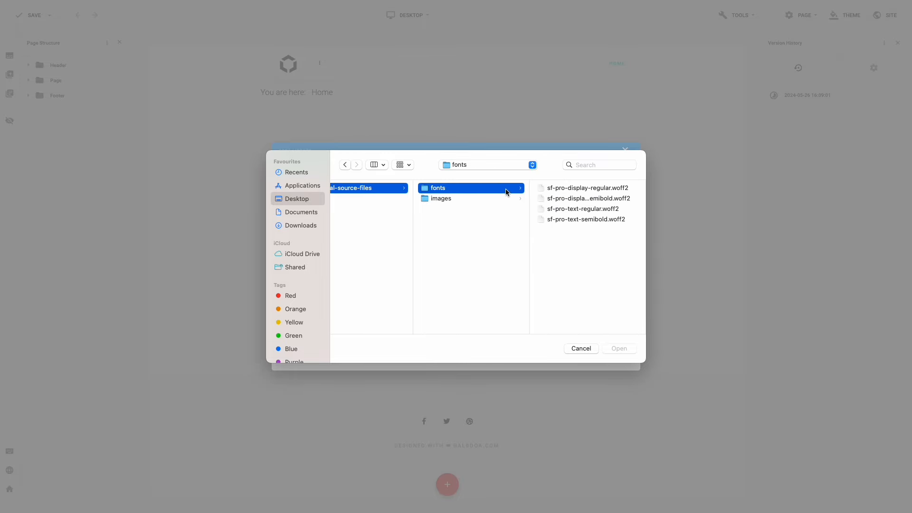
{"action": "left_click", "coordinate": [579, 189]}
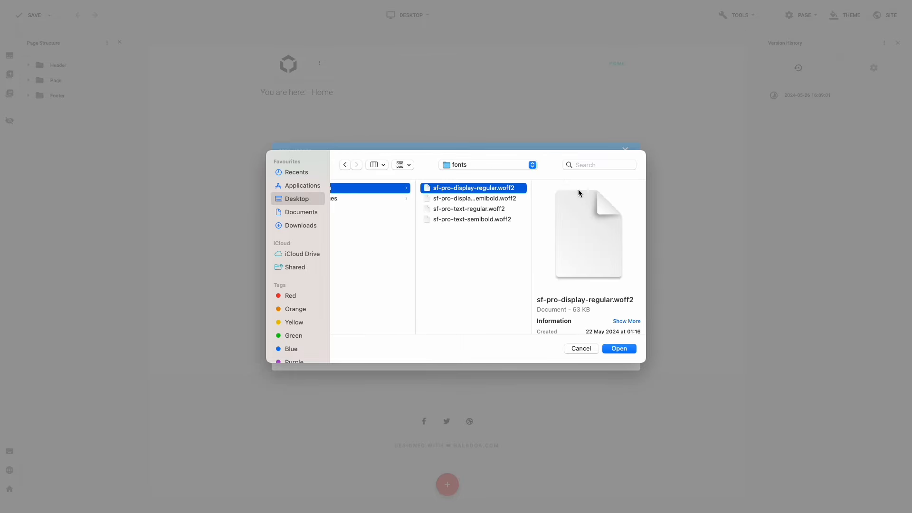
{"action": "left_click", "coordinate": [619, 349]}
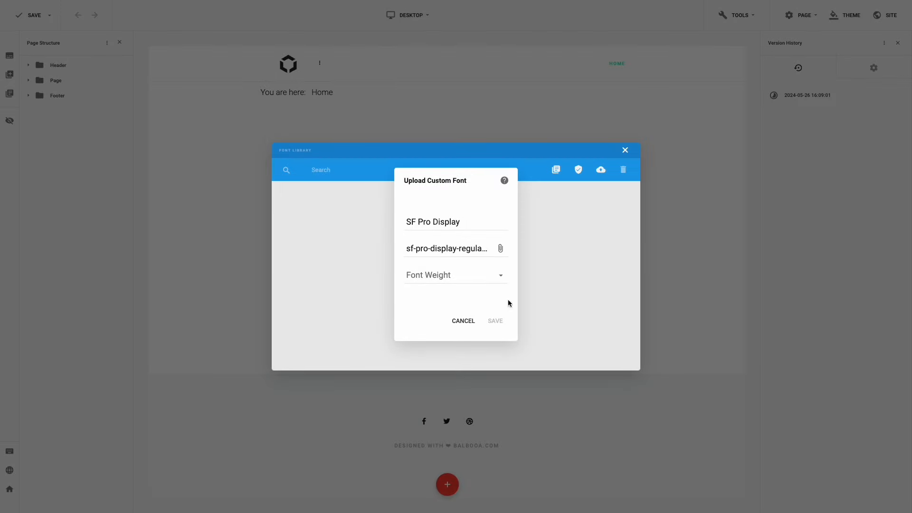
{"action": "left_click", "coordinate": [472, 283]}
{"action": "left_click", "coordinate": [472, 277]}
{"action": "left_click", "coordinate": [496, 327]}
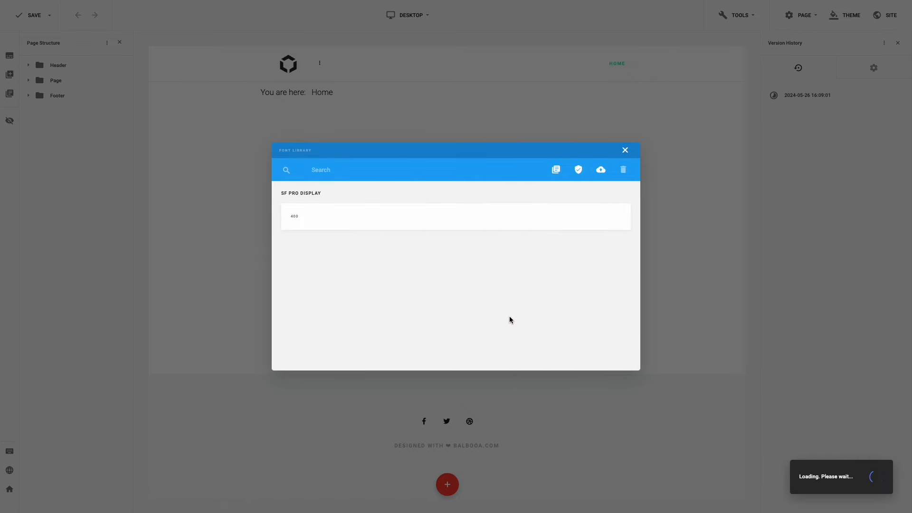
- Upload the SF Pro Display semibold file as SF Pro Display, weight 600 Semi-Bold
{"action": "left_click", "coordinate": [601, 176]}
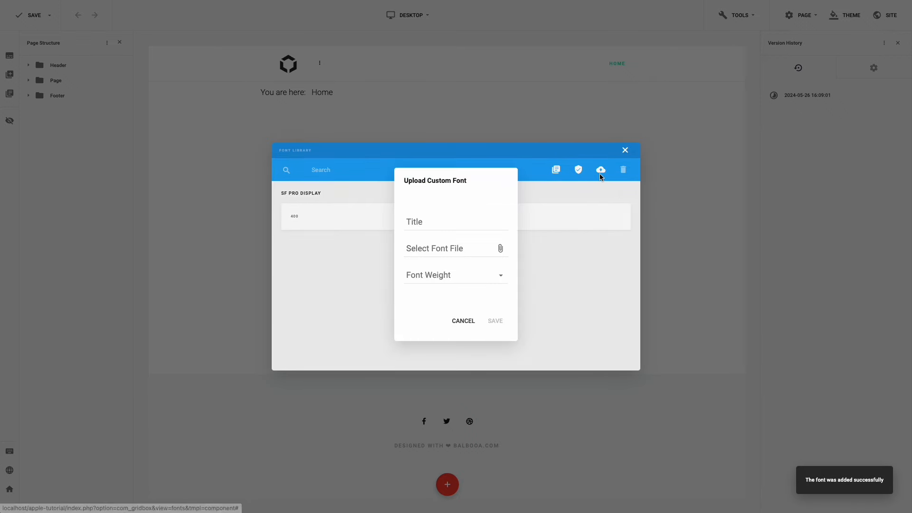
{"action": "left_click", "coordinate": [475, 224]}
{"action": "type", "text": "SF Pro Display"}
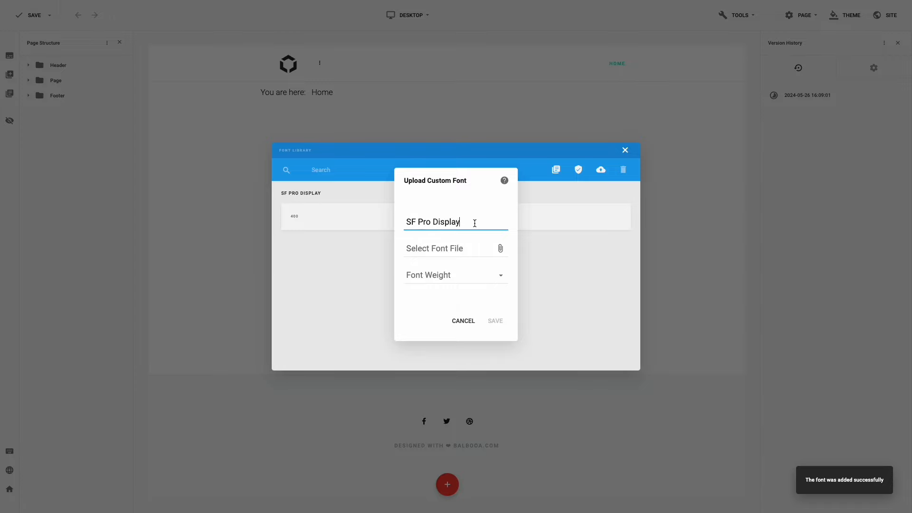
{"action": "left_click", "coordinate": [472, 249]}
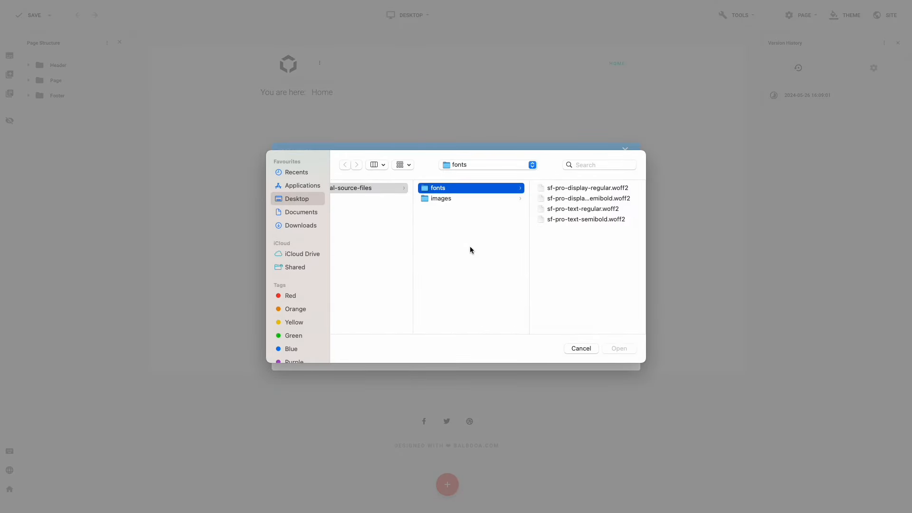
{"action": "left_click", "coordinate": [576, 200]}
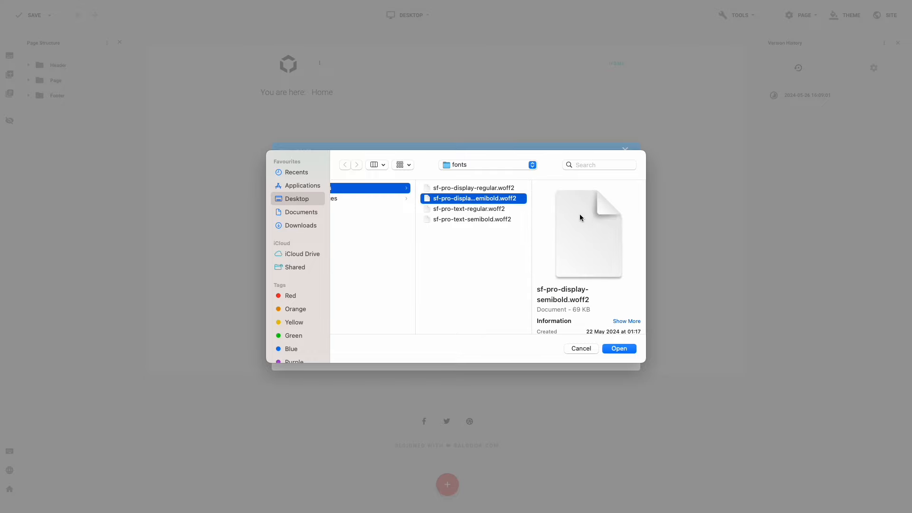
{"action": "left_click", "coordinate": [614, 350]}
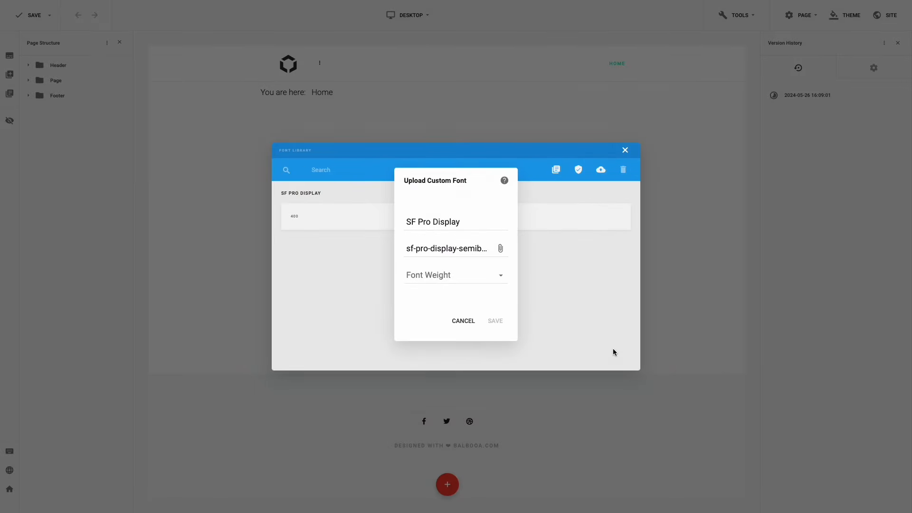
{"action": "left_click", "coordinate": [470, 280]}
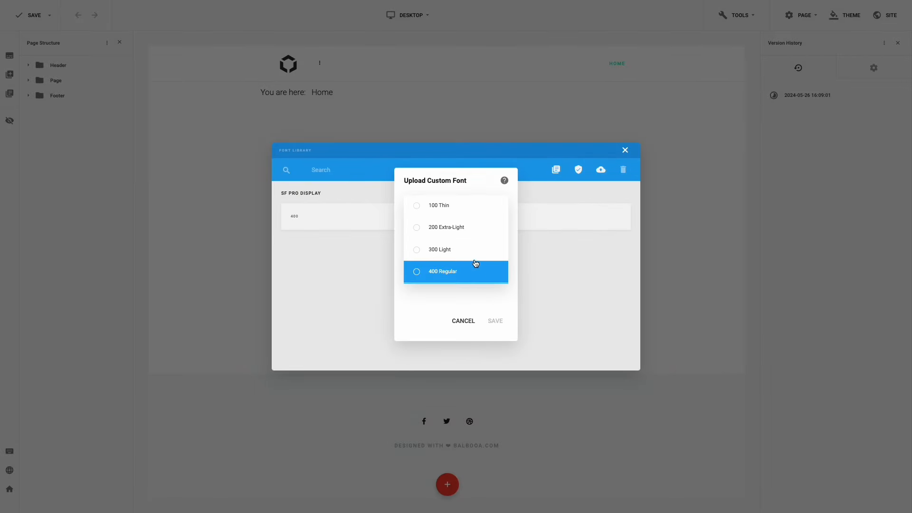
{"action": "scroll", "coordinate": [475, 262], "scroll_direction": "down", "scroll_amount": 3}
{"action": "left_click", "coordinate": [463, 251]}
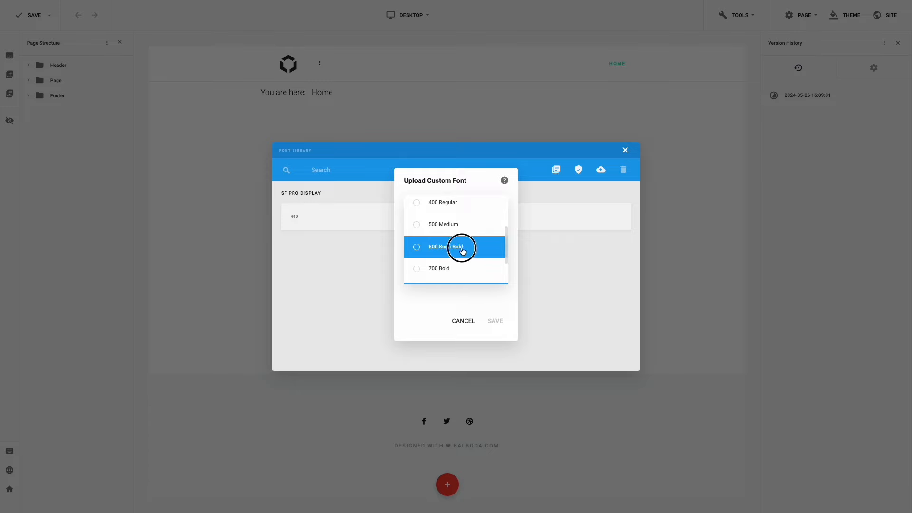
{"action": "left_click", "coordinate": [493, 322]}
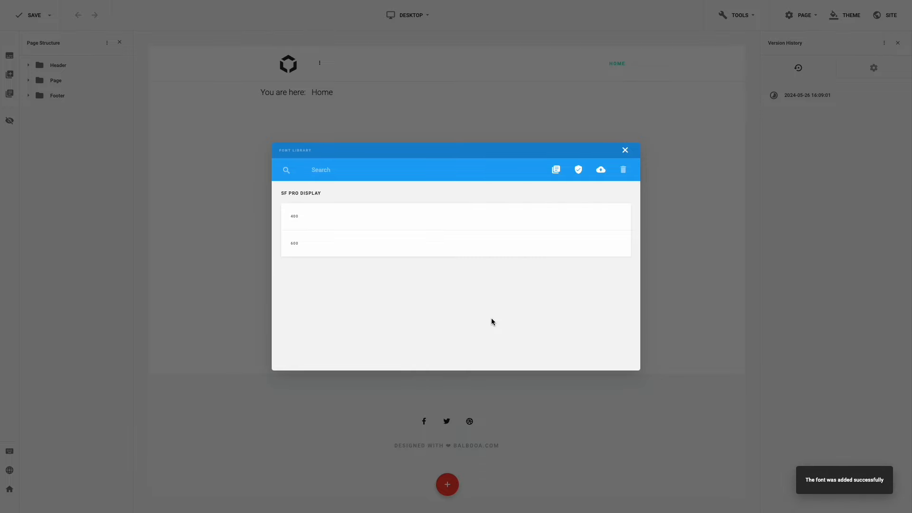
- Upload sf-pro-text-regular.woff2 as SF Pro Text with weight 400 Regular
{"action": "left_click", "coordinate": [601, 171]}
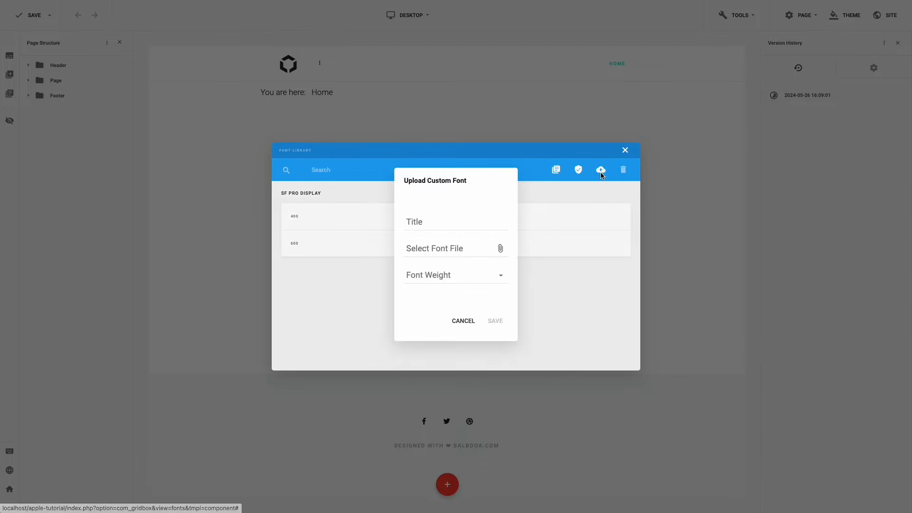
{"action": "left_click", "coordinate": [486, 219]}
{"action": "type", "text": "SF Pro Text"}
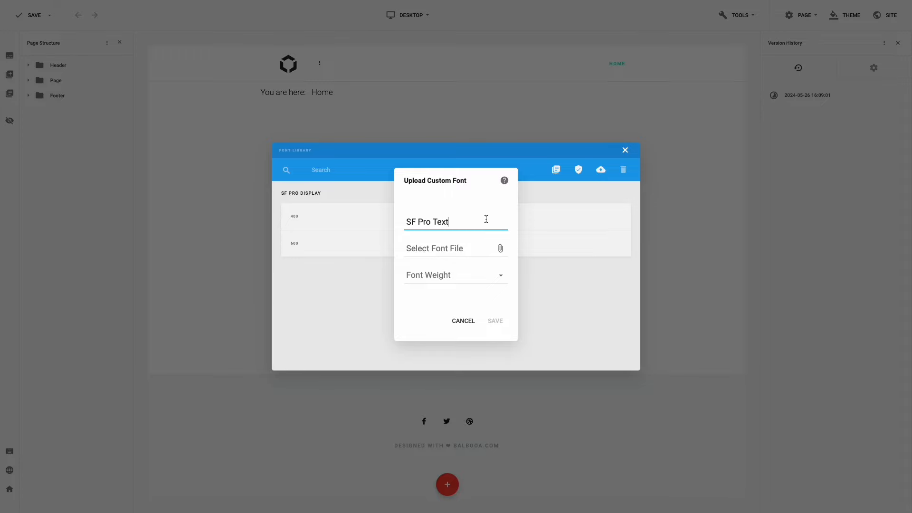
{"action": "left_click", "coordinate": [461, 249]}
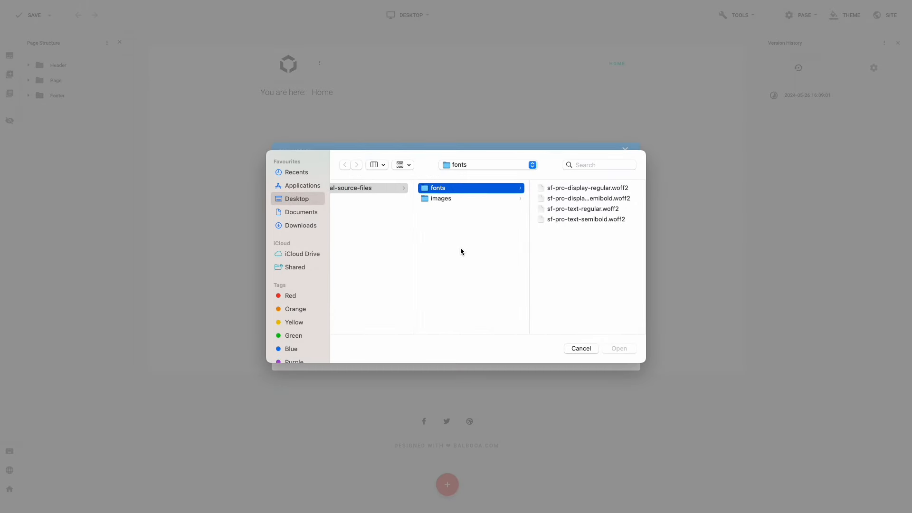
{"action": "double_click", "coordinate": [575, 211]}
{"action": "left_click", "coordinate": [482, 277]}
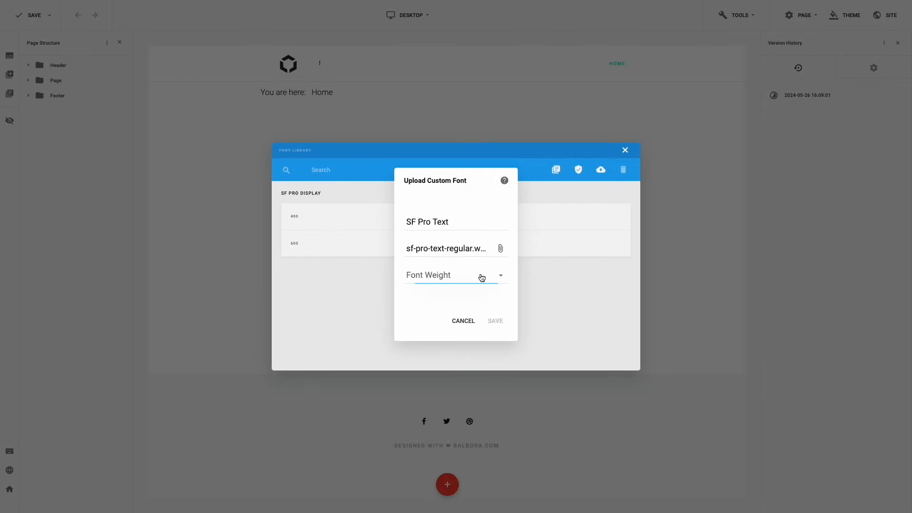
{"action": "scroll", "coordinate": [487, 266], "scroll_direction": "down", "scroll_amount": 2}
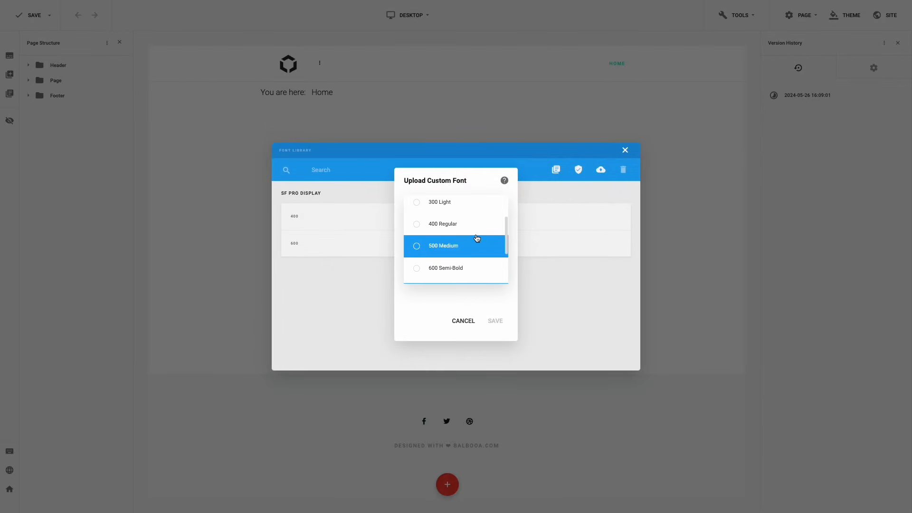
{"action": "left_click", "coordinate": [468, 224]}
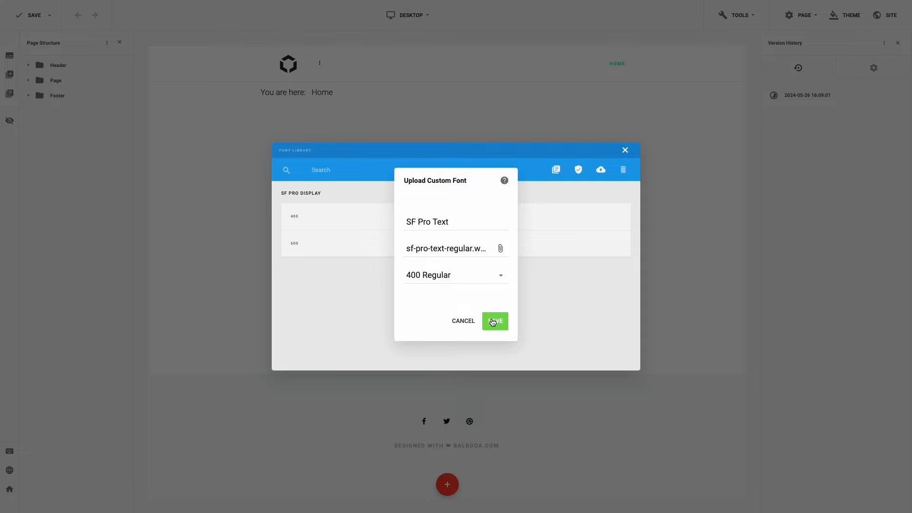
{"action": "left_click", "coordinate": [493, 321]}
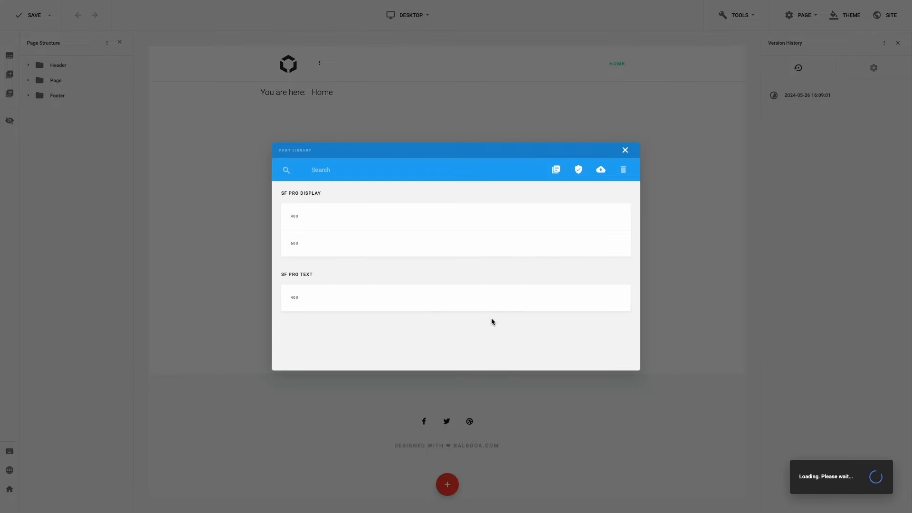
- Upload sf-pro-text-semibold.woff2 as SF Pro Text with weight 600 Semi-Bold
{"action": "left_click", "coordinate": [601, 174]}
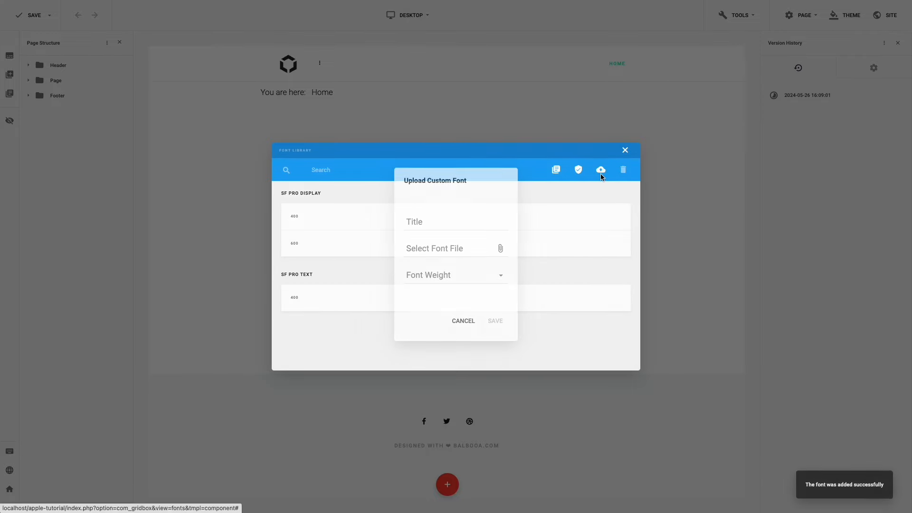
{"action": "left_click", "coordinate": [483, 220]}
{"action": "type", "text": "SF Pro Text"}
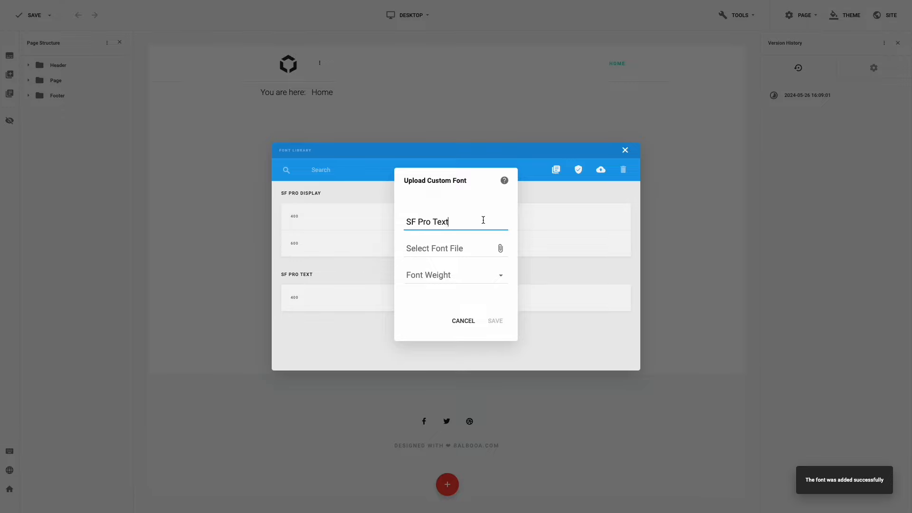
{"action": "left_click", "coordinate": [452, 250]}
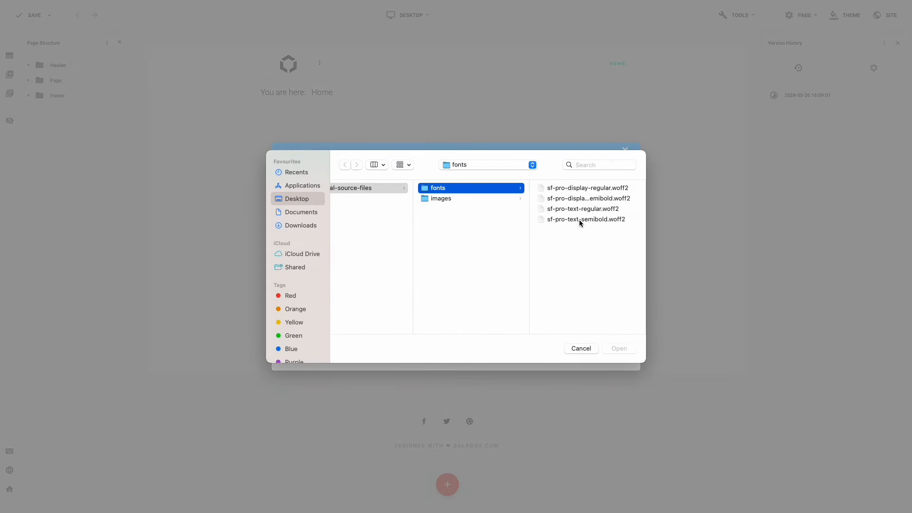
{"action": "left_click", "coordinate": [580, 220]}
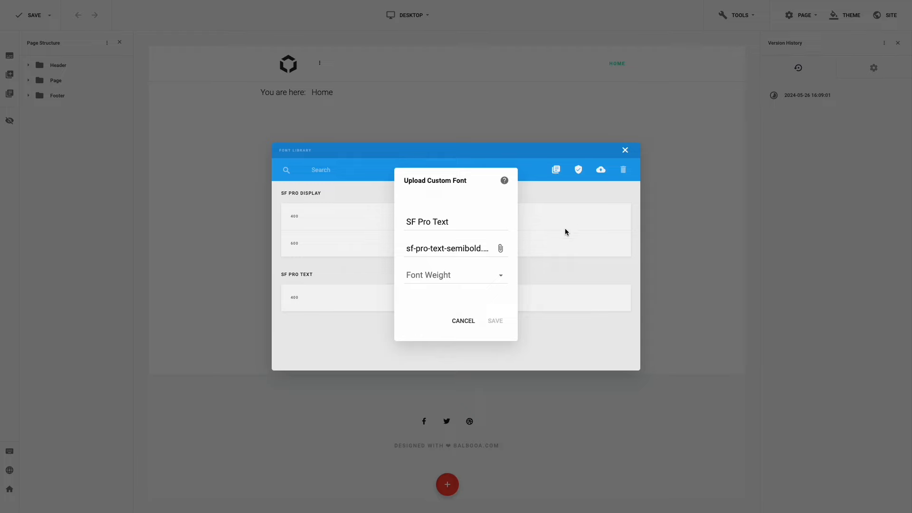
{"action": "left_click", "coordinate": [475, 281]}
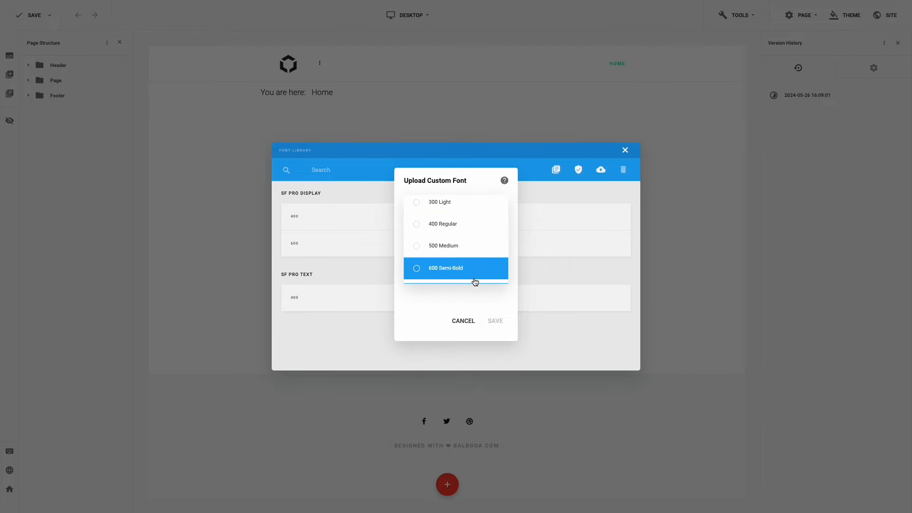
{"action": "left_click", "coordinate": [476, 276]}
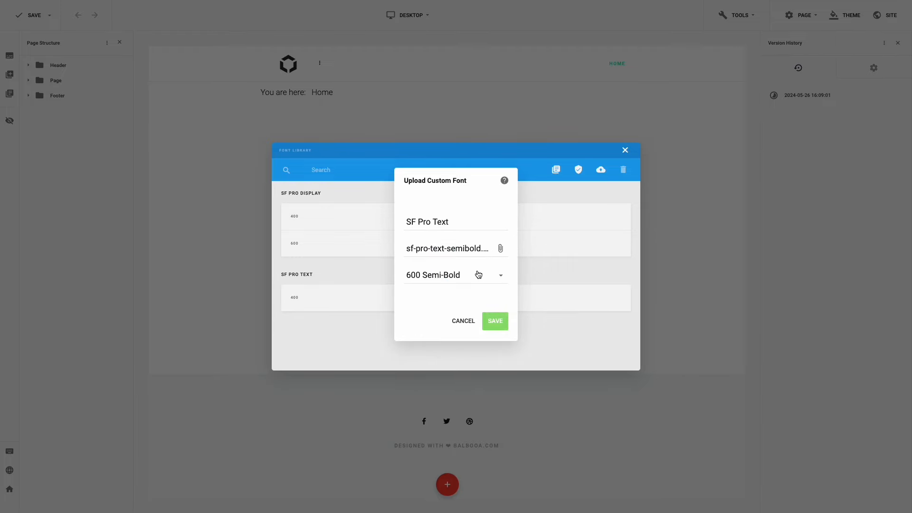
{"action": "left_click", "coordinate": [493, 324]}
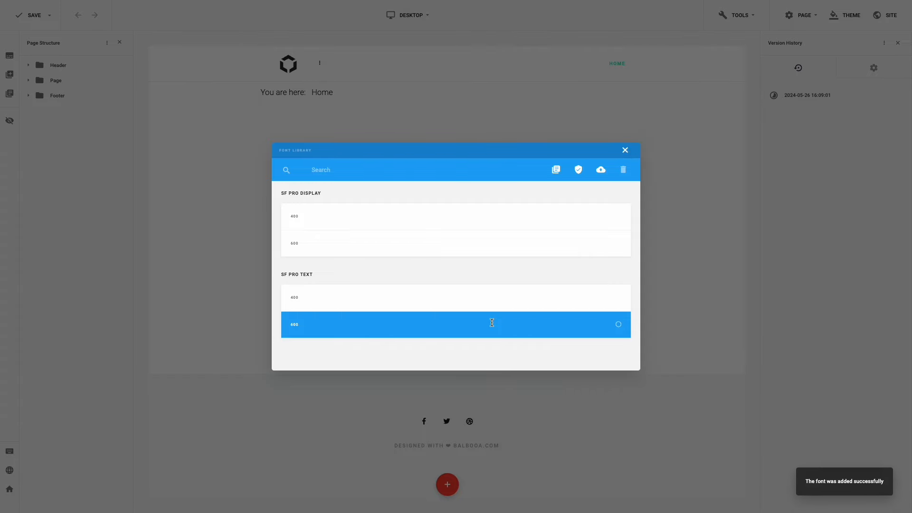
{"action": "type", "text": "Hello"}
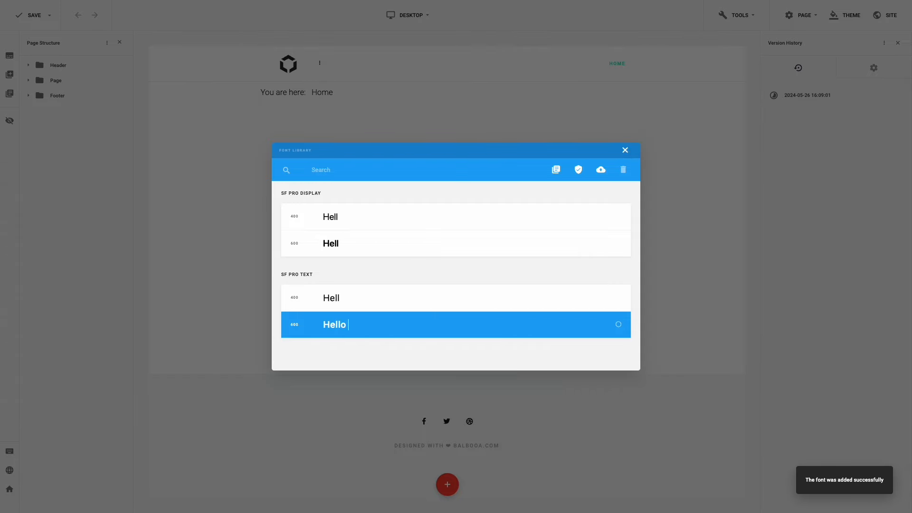
{"action": "type", "text": " there!"}
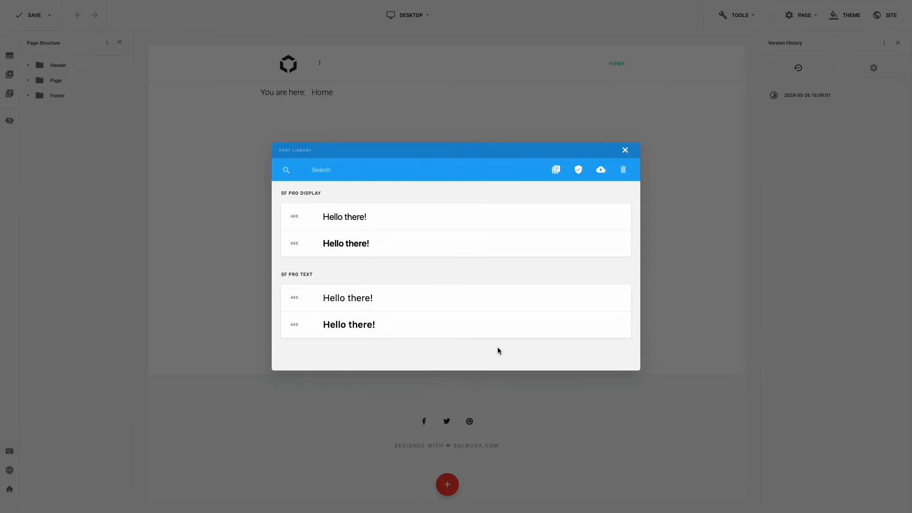
- Give the theme's base font SF Pro Text, size 17, letter spacing -0.3, line height 25
{"action": "left_click", "coordinate": [625, 152]}
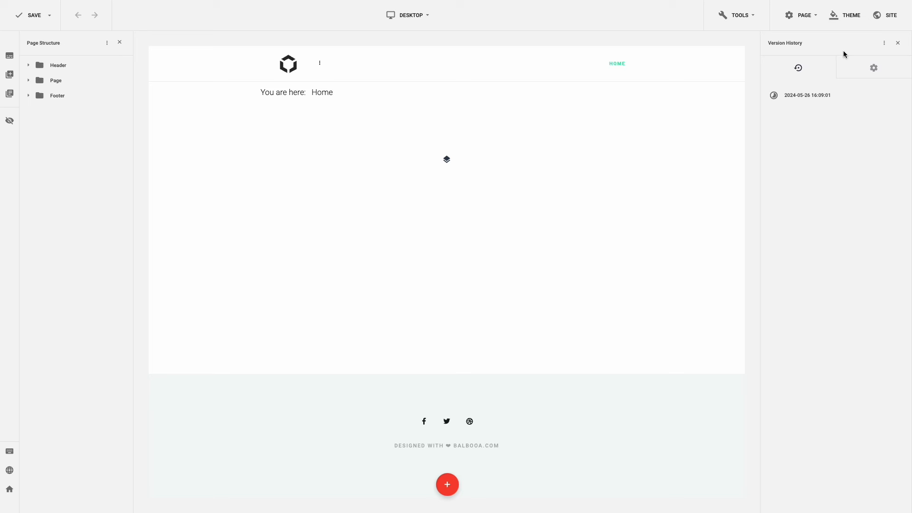
{"action": "left_click", "coordinate": [850, 24]}
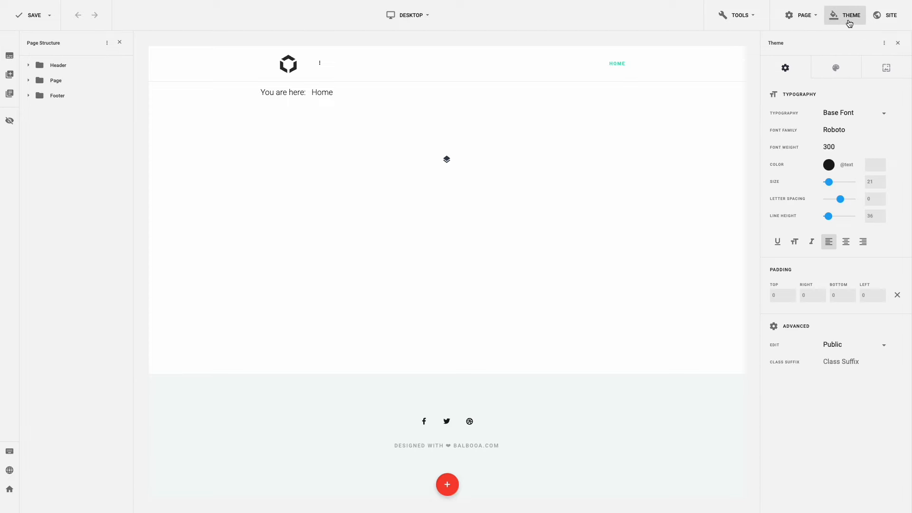
{"action": "left_click", "coordinate": [841, 131]}
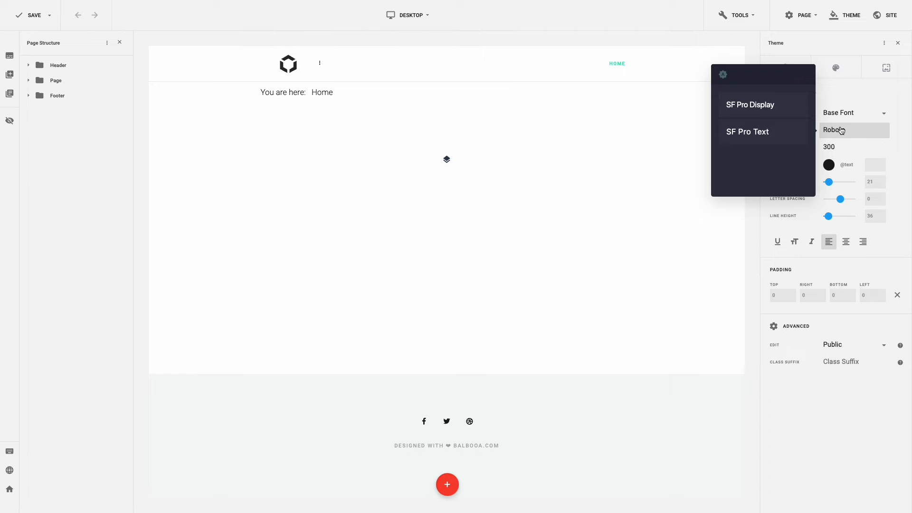
{"action": "left_click", "coordinate": [778, 132]}
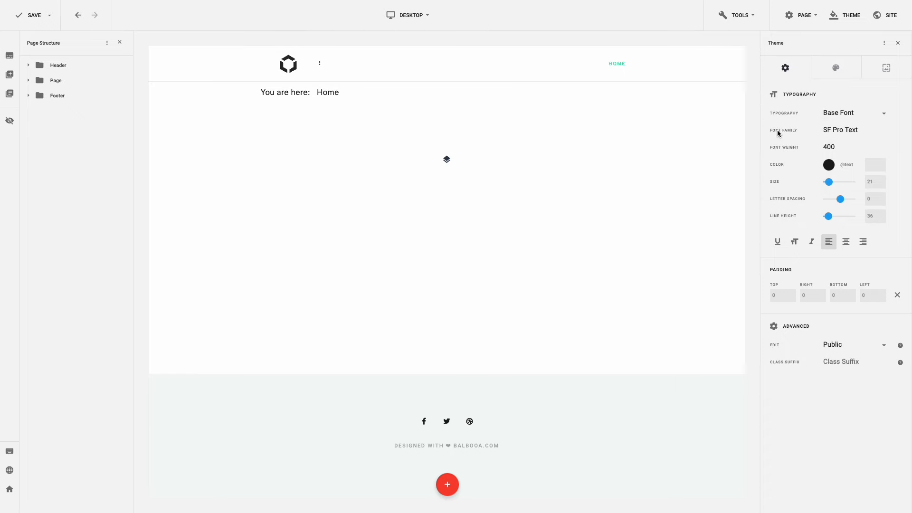
{"action": "left_click", "coordinate": [862, 184]}
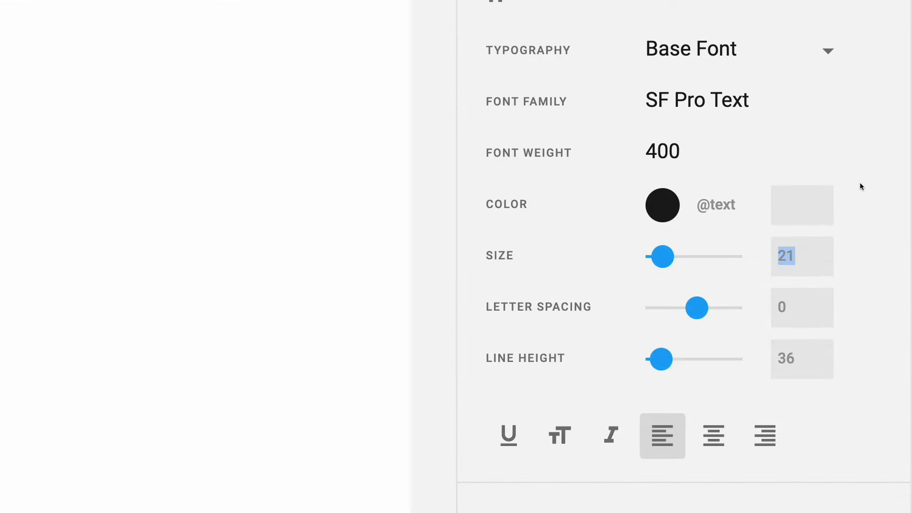
{"action": "type", "text": "17"}
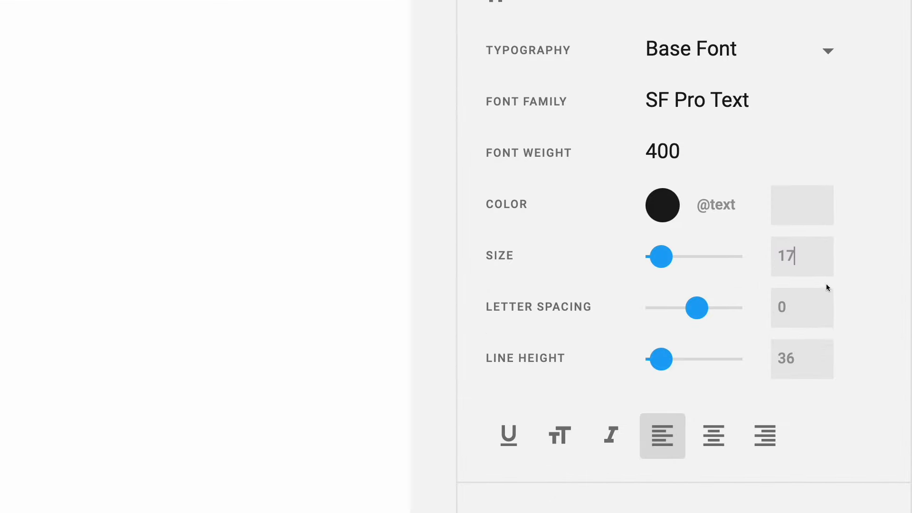
{"action": "left_click_drag", "start_coordinate": [788, 313], "coordinate": [768, 313]}
{"action": "type", "text": "-"}
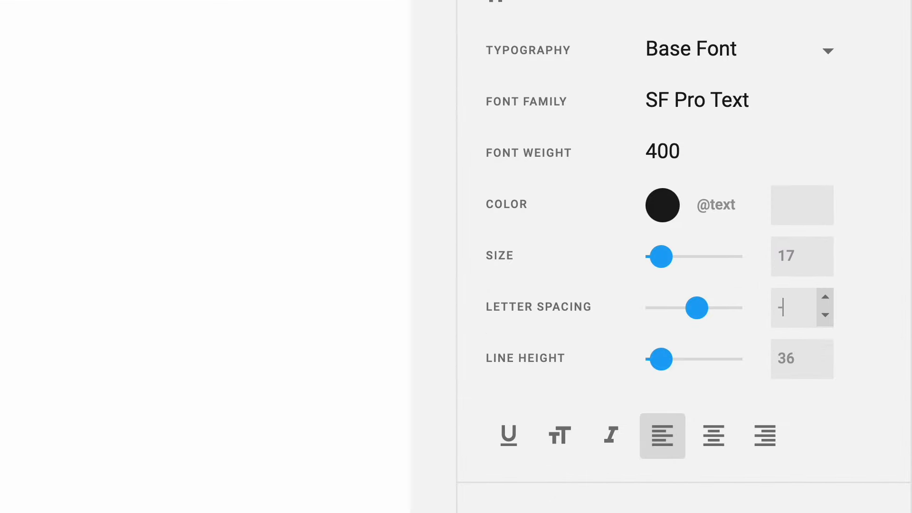
{"action": "type", "text": "0.3"}
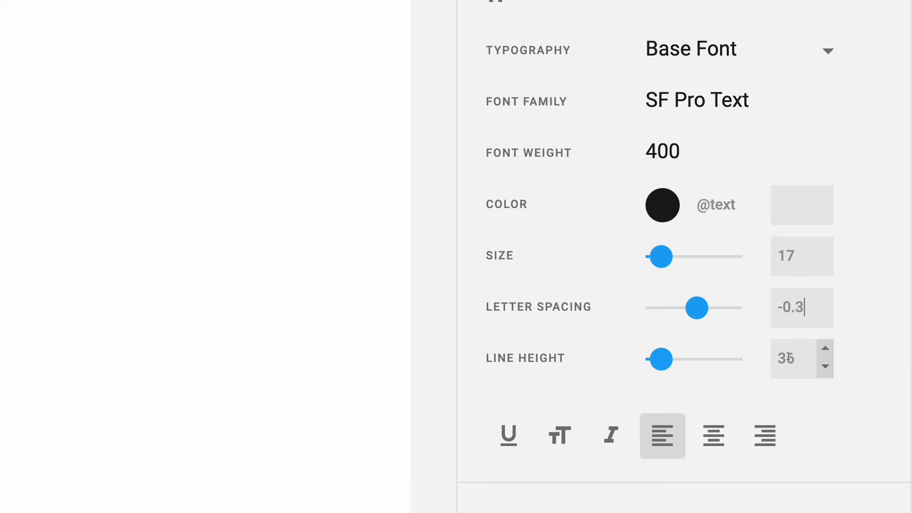
{"action": "left_click_drag", "start_coordinate": [797, 358], "coordinate": [771, 358]}
{"action": "type", "text": "25"}
{"action": "left_click", "coordinate": [813, 63]}
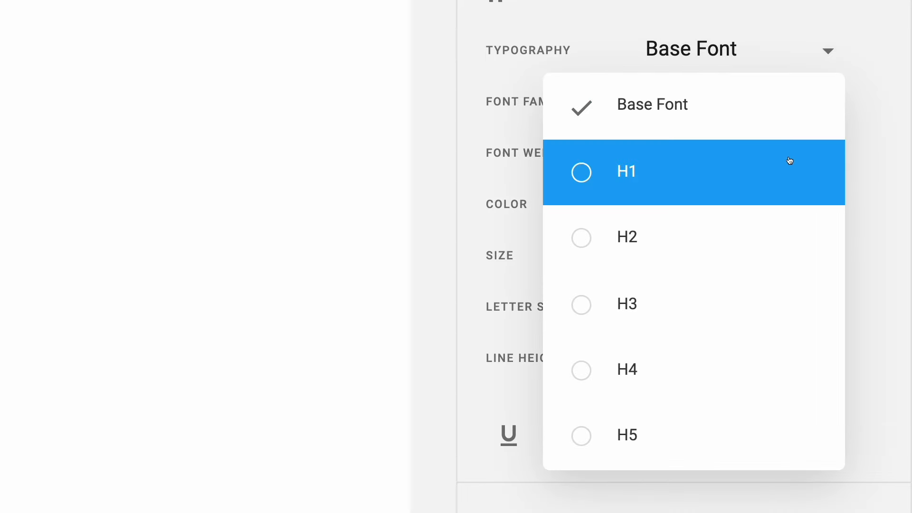
- Set H1 to SF Pro Display 600, size 65, letter spacing -0.3, keeping line height 65
{"action": "left_click", "coordinate": [789, 160]}
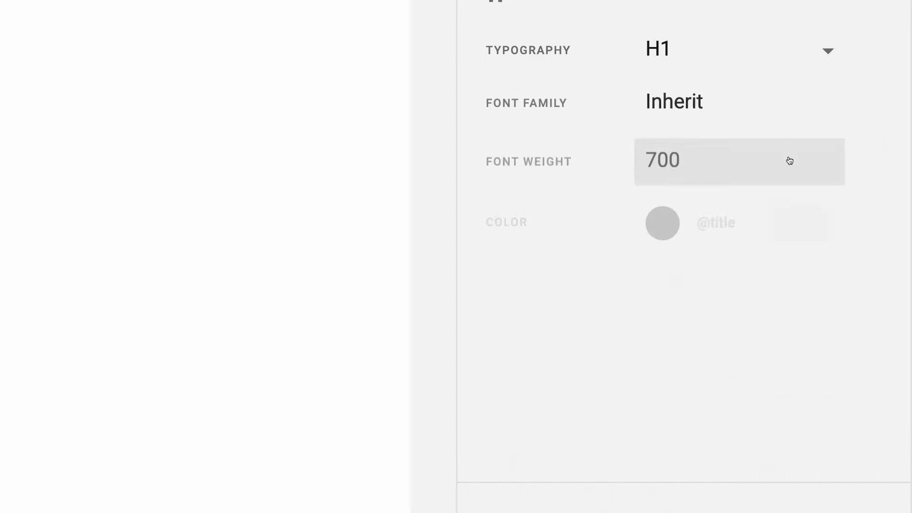
{"action": "left_click", "coordinate": [762, 114]}
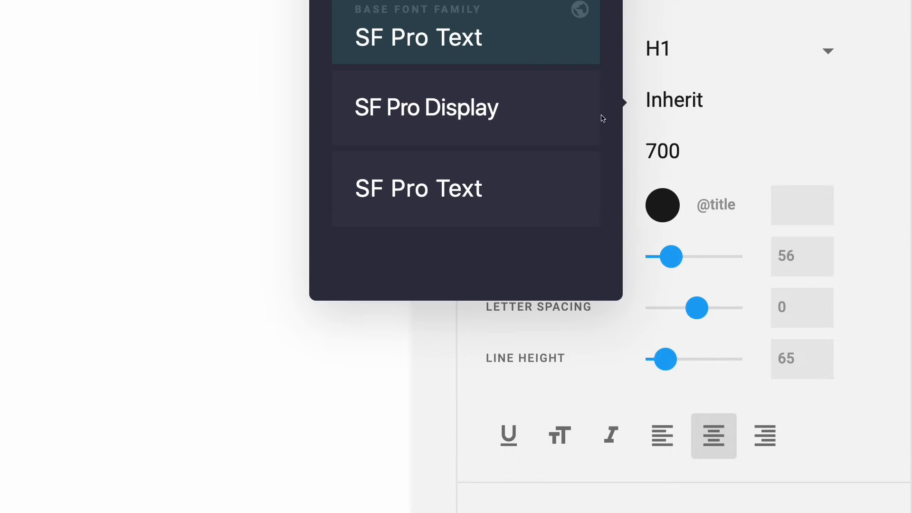
{"action": "left_click", "coordinate": [572, 117]}
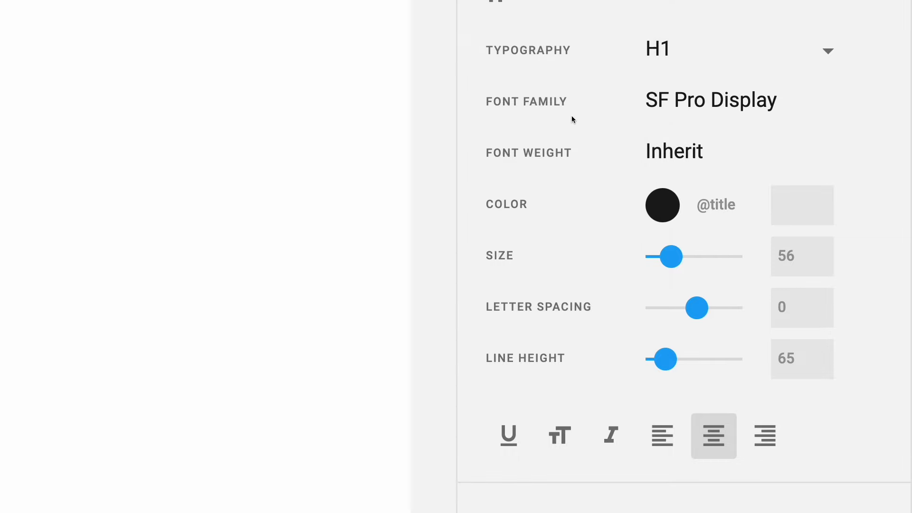
{"action": "left_click", "coordinate": [678, 154]}
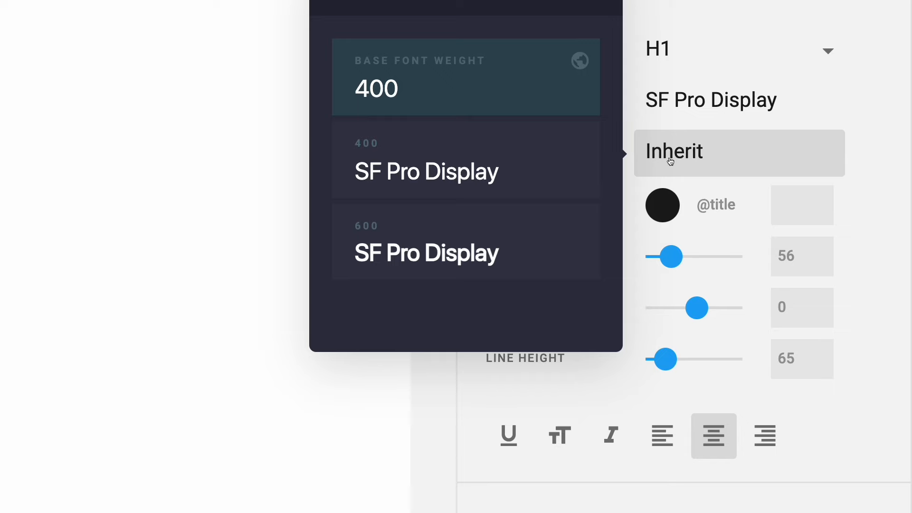
{"action": "left_click", "coordinate": [561, 224]}
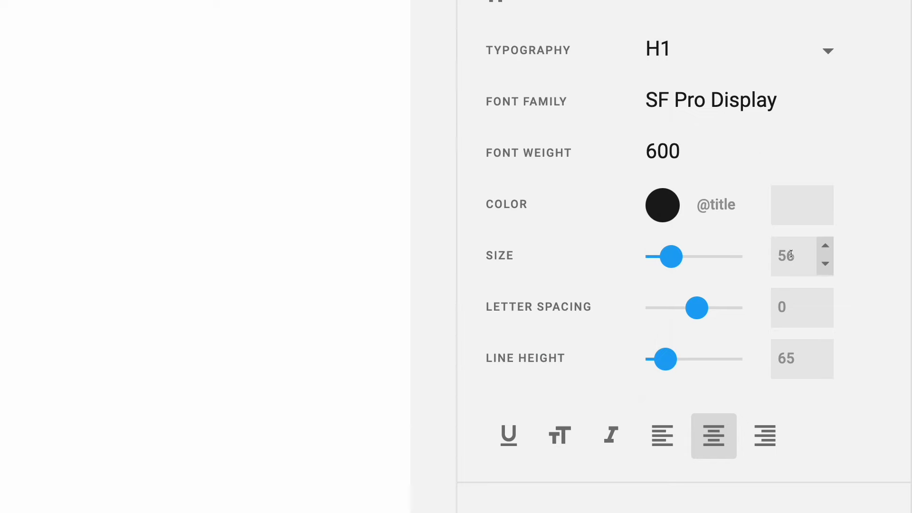
{"action": "left_click_drag", "start_coordinate": [796, 256], "coordinate": [776, 256]}
{"action": "type", "text": "65"}
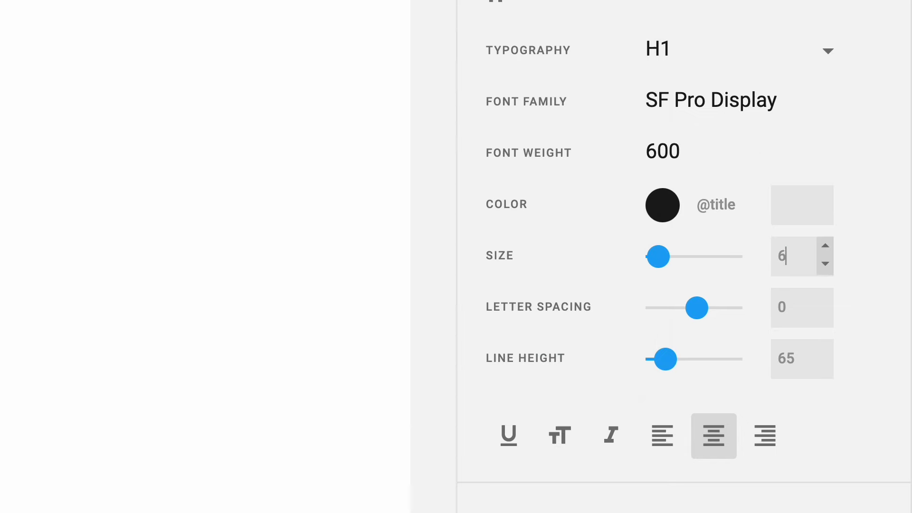
{"action": "left_click_drag", "start_coordinate": [792, 306], "coordinate": [770, 309]}
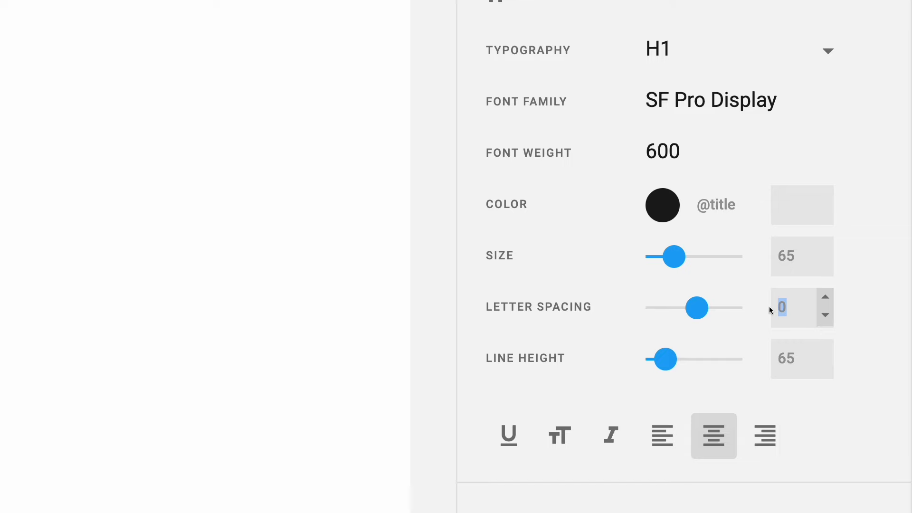
{"action": "type", "text": "-0.3"}
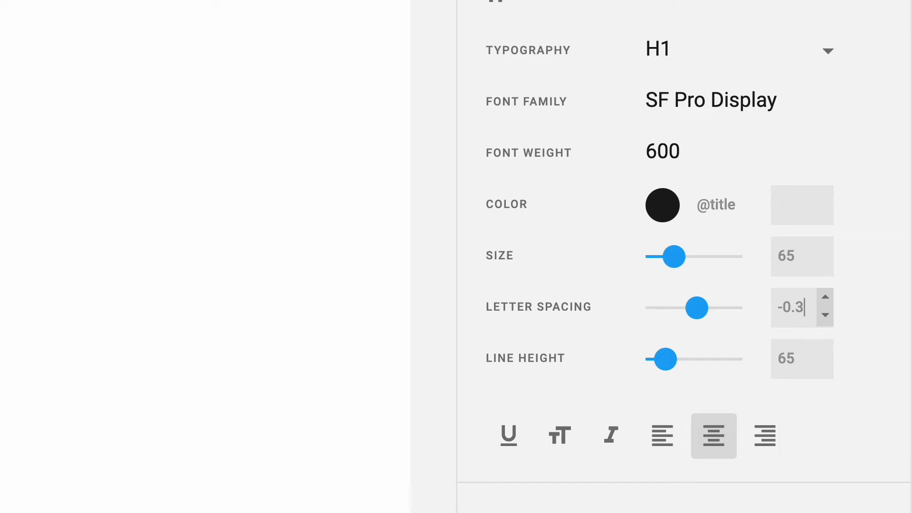
{"action": "left_click", "coordinate": [806, 358]}
- Switch to the H2 style and set its font to SF Pro Display, weight 600
{"action": "left_click", "coordinate": [823, 69]}
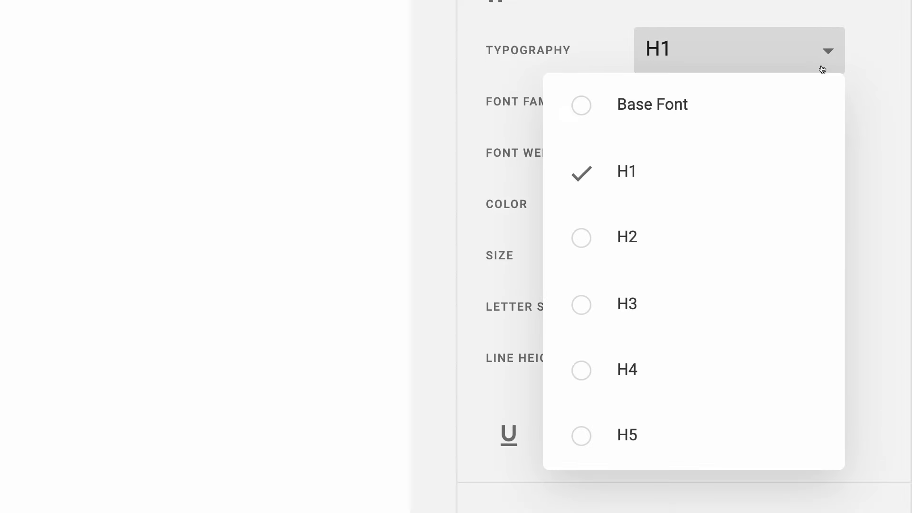
{"action": "left_click", "coordinate": [775, 236]}
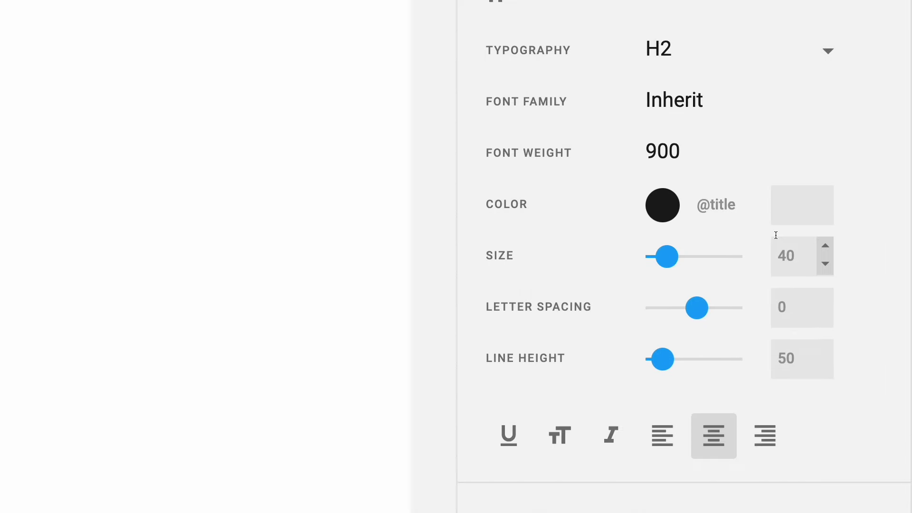
{"action": "left_click", "coordinate": [712, 117]}
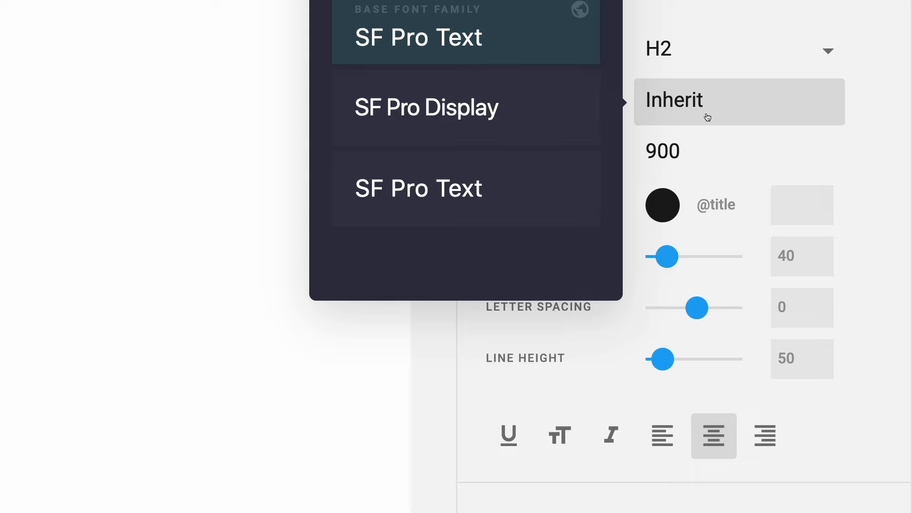
{"action": "left_click", "coordinate": [551, 128]}
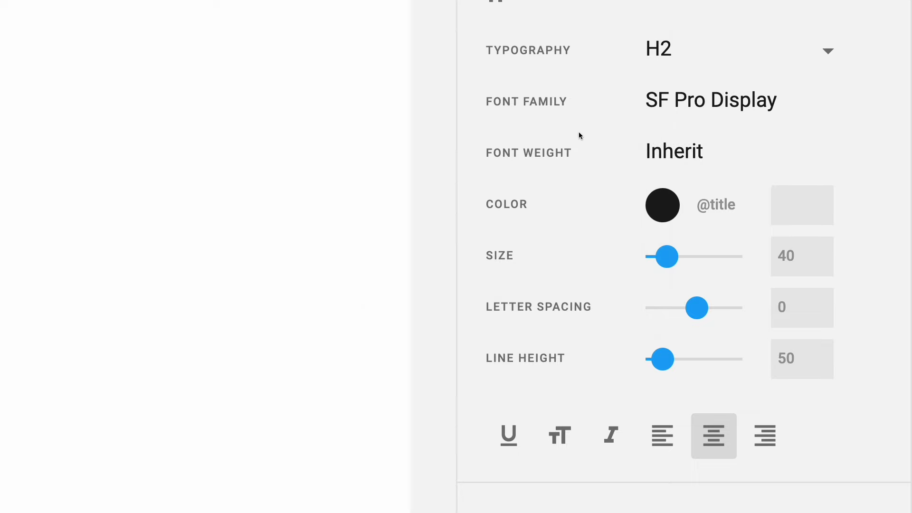
{"action": "left_click", "coordinate": [678, 150]}
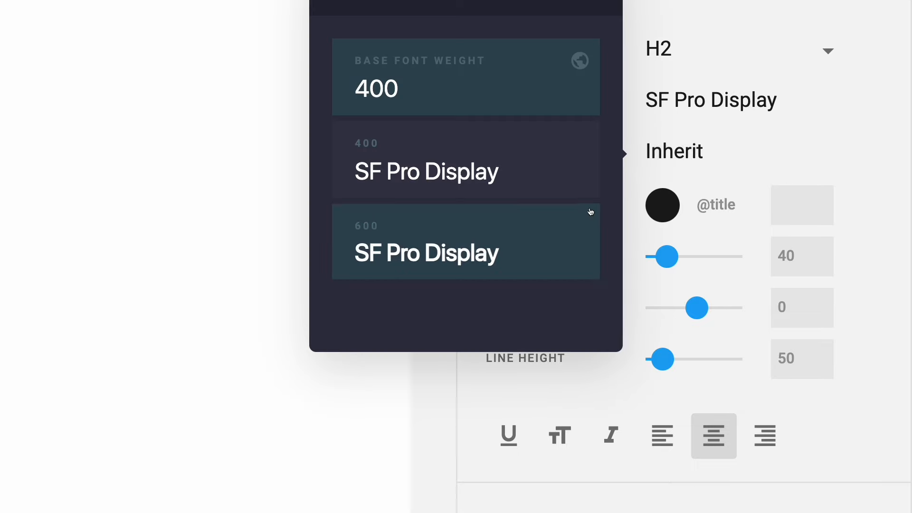
{"action": "left_click", "coordinate": [577, 226]}
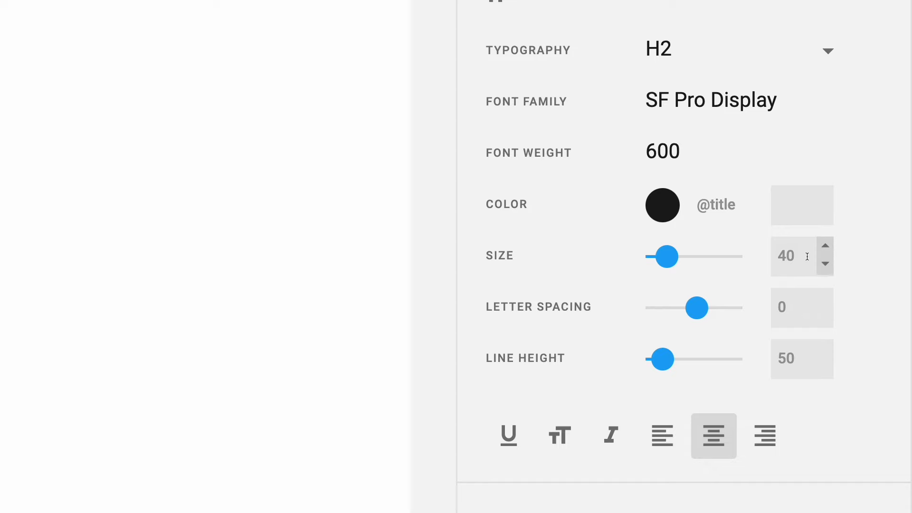
- Set H2 size 56, letter spacing -0.2 and line height 65
{"action": "left_click_drag", "start_coordinate": [796, 257], "coordinate": [765, 258]}
{"action": "type", "text": "56"}
{"action": "key", "text": "Tab"}
{"action": "left_click_drag", "start_coordinate": [790, 308], "coordinate": [763, 310]}
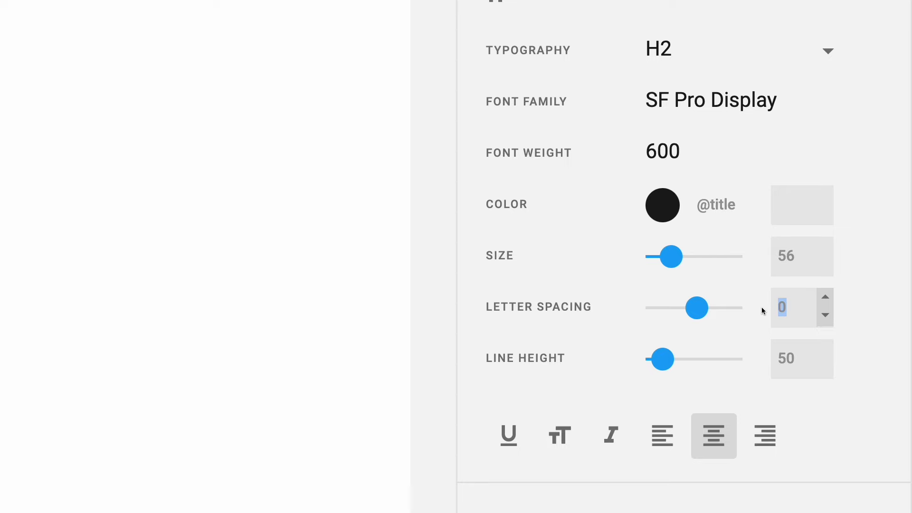
{"action": "type", "text": "-0"}
{"action": "type", "text": ".2"}
{"action": "left_click", "coordinate": [800, 357]}
{"action": "left_click_drag", "start_coordinate": [799, 357], "coordinate": [760, 357]}
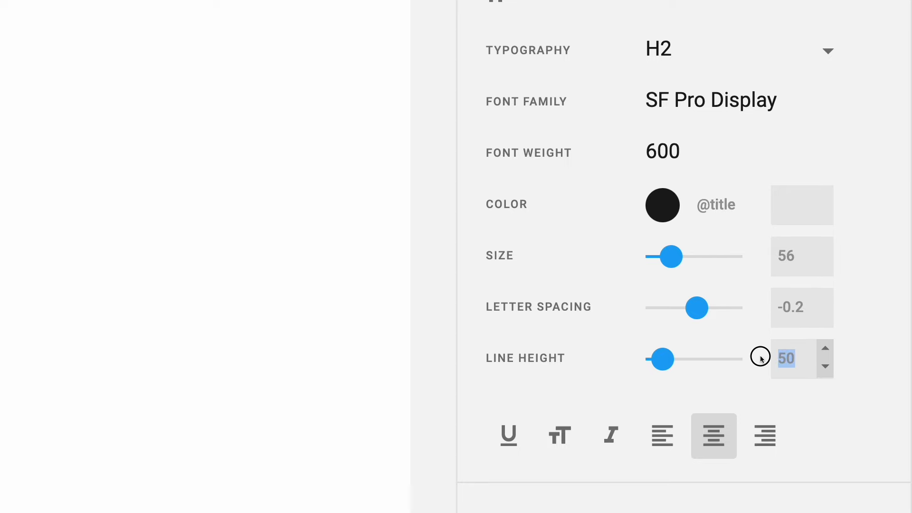
{"action": "type", "text": "65"}
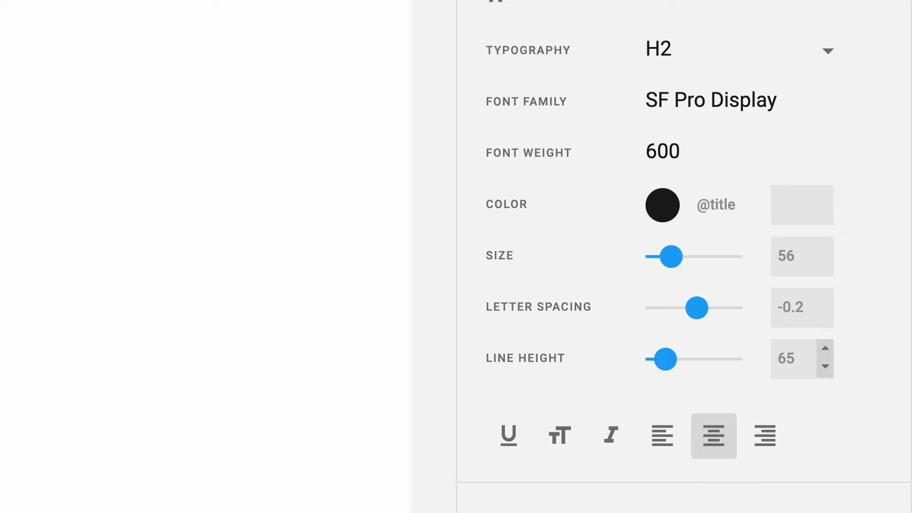
- Switch to the H3 style and set its font to SF Pro Display, weight 600
{"action": "left_click", "coordinate": [815, 54]}
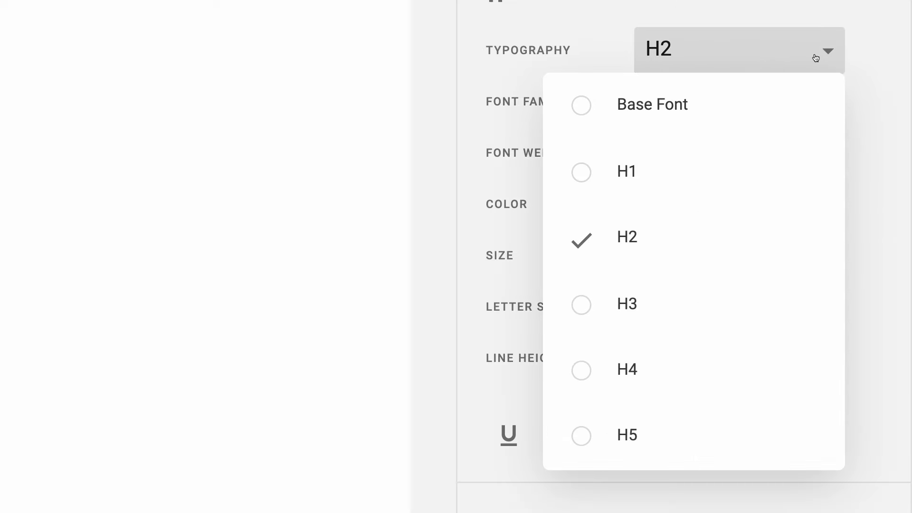
{"action": "left_click", "coordinate": [739, 276]}
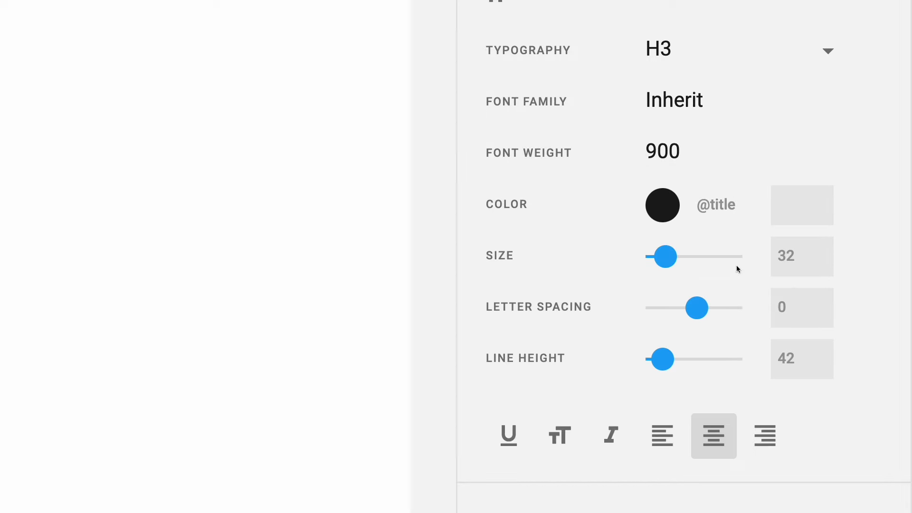
{"action": "left_click", "coordinate": [722, 122]}
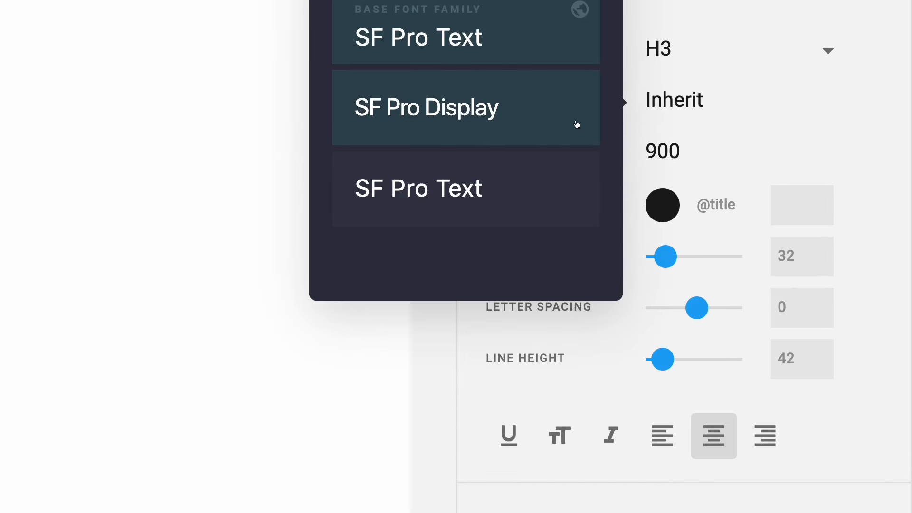
{"action": "left_click", "coordinate": [575, 124]}
{"action": "left_click", "coordinate": [674, 153]}
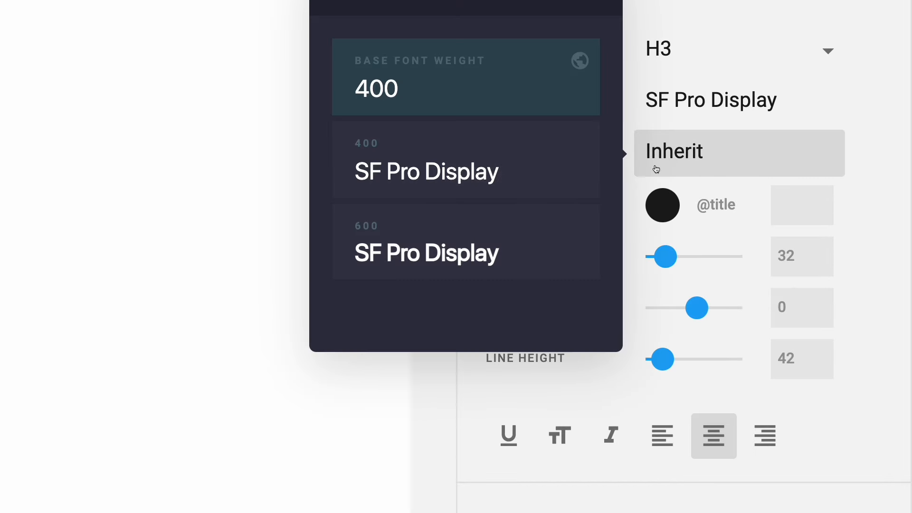
{"action": "left_click", "coordinate": [584, 220]}
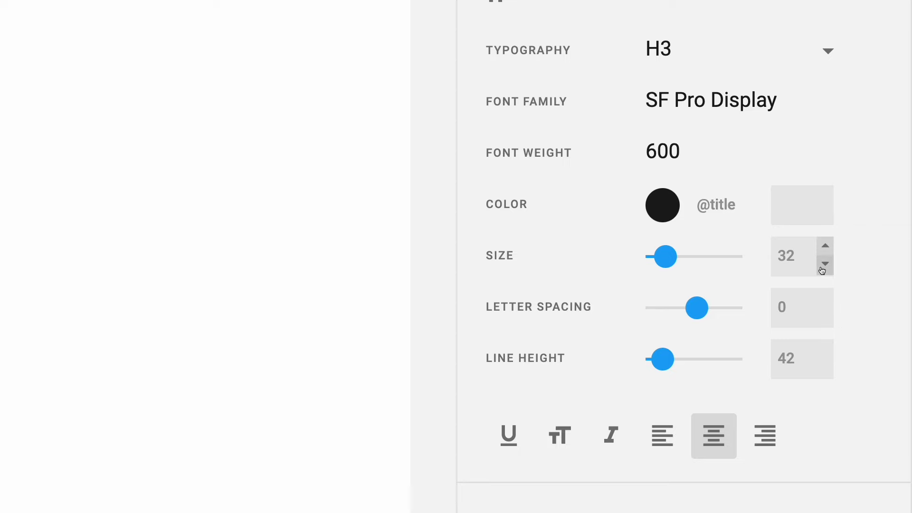
- Set H3 size 40, letter spacing 0.2 and line height 44
{"action": "left_click_drag", "start_coordinate": [804, 255], "coordinate": [756, 256]}
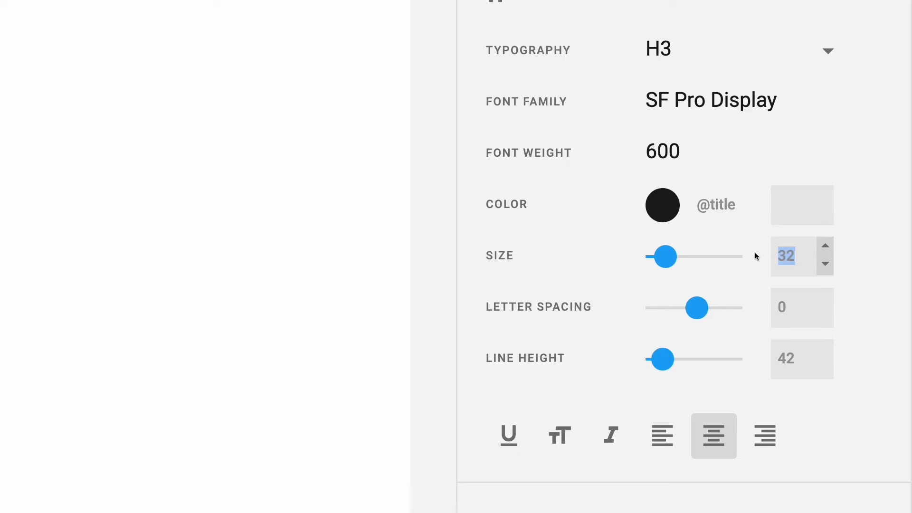
{"action": "type", "text": "40"}
{"action": "left_click", "coordinate": [805, 310]}
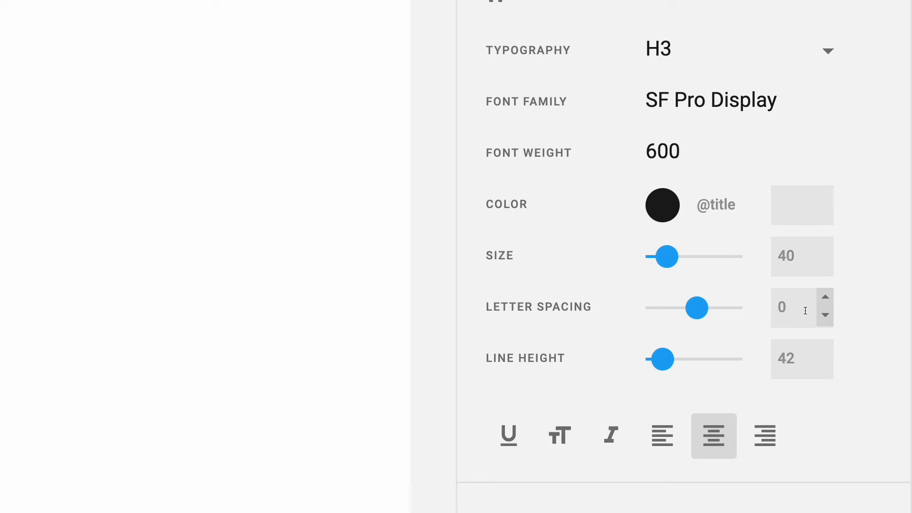
{"action": "type", "text": ".2"}
{"action": "left_click", "coordinate": [802, 360]}
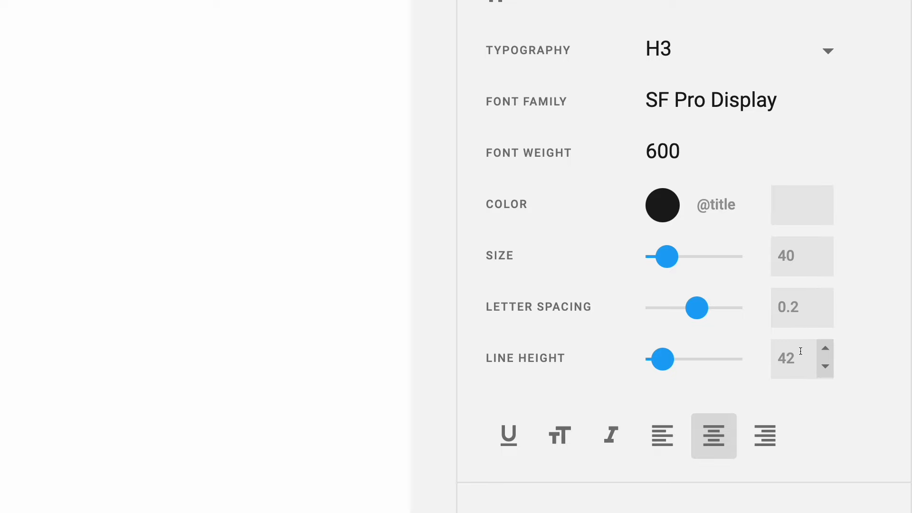
{"action": "key", "text": "BackSpace"}
{"action": "type", "text": "4"}
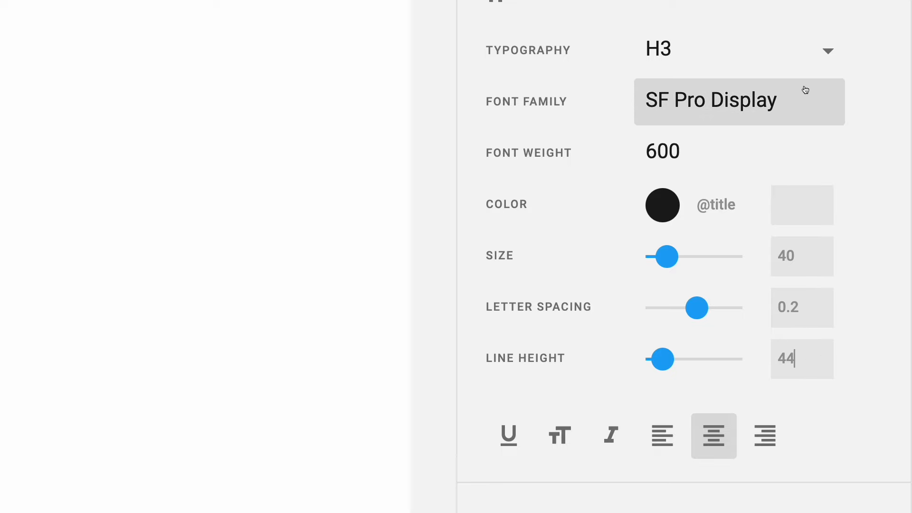
{"action": "left_click", "coordinate": [803, 73]}
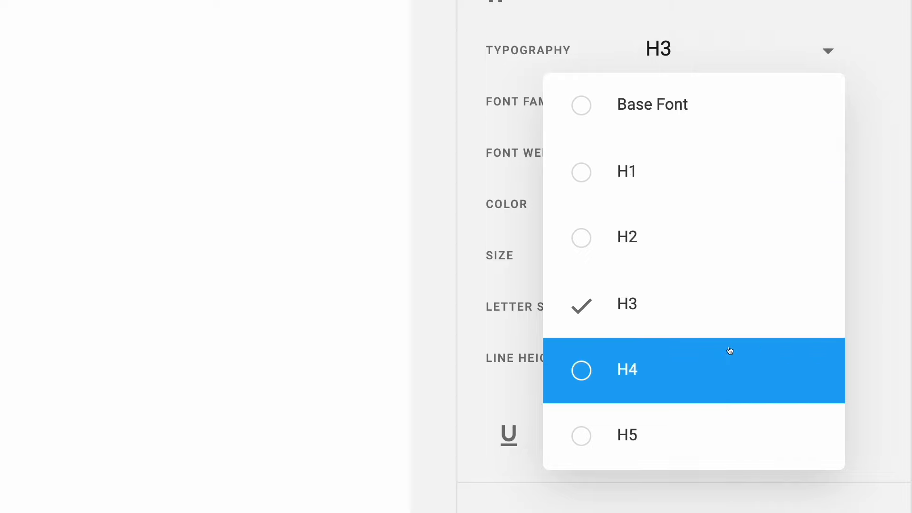
- Set the H4 heading to SF Pro Display, size 28, letter spacing 0.2, line height 32
{"action": "left_click", "coordinate": [729, 350]}
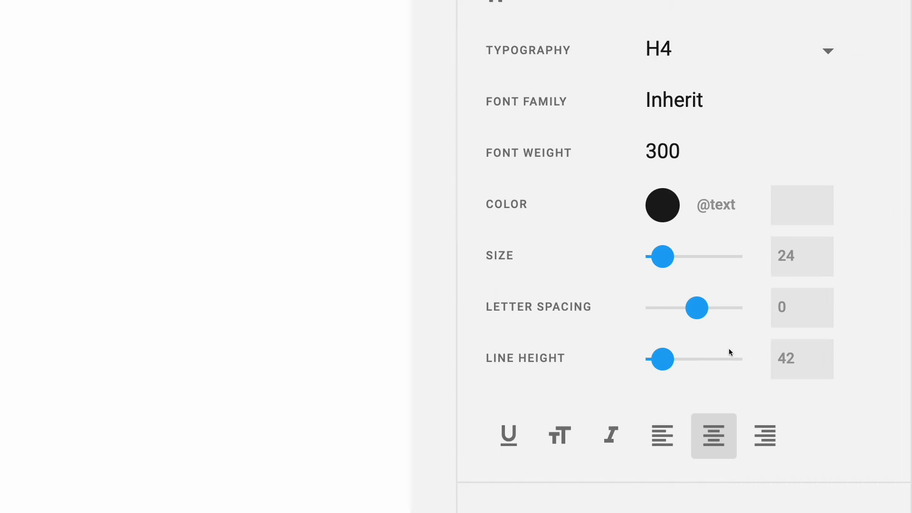
{"action": "left_click", "coordinate": [700, 94]}
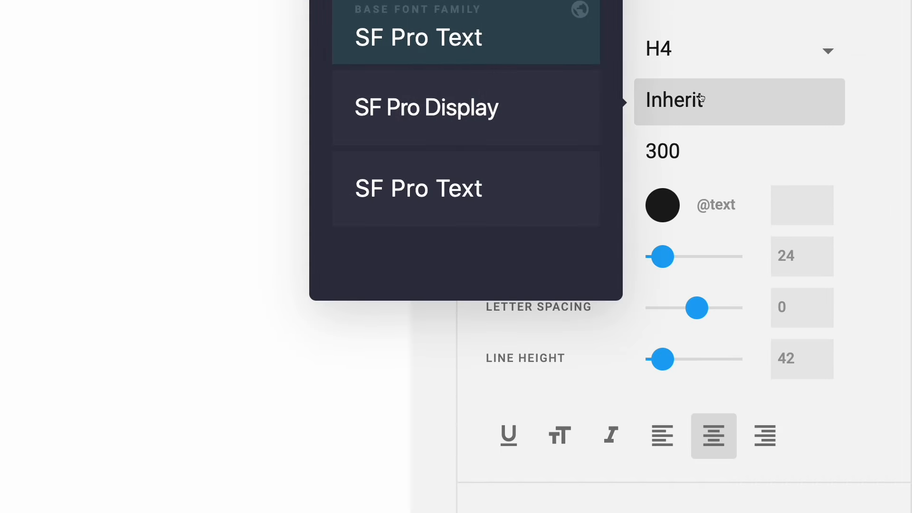
{"action": "left_click", "coordinate": [550, 118]}
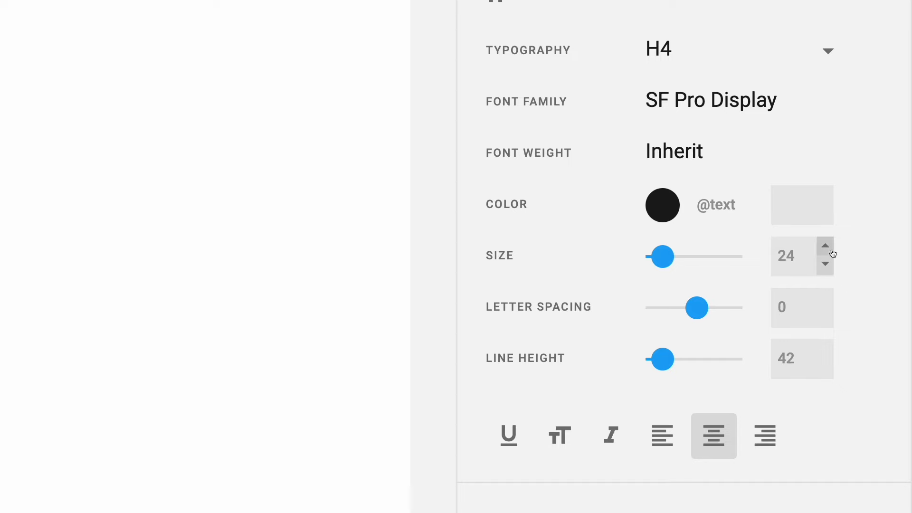
{"action": "left_click", "coordinate": [809, 253]}
{"action": "key", "text": "BackSpace"}
{"action": "type", "text": "8"}
{"action": "left_click", "coordinate": [805, 307]}
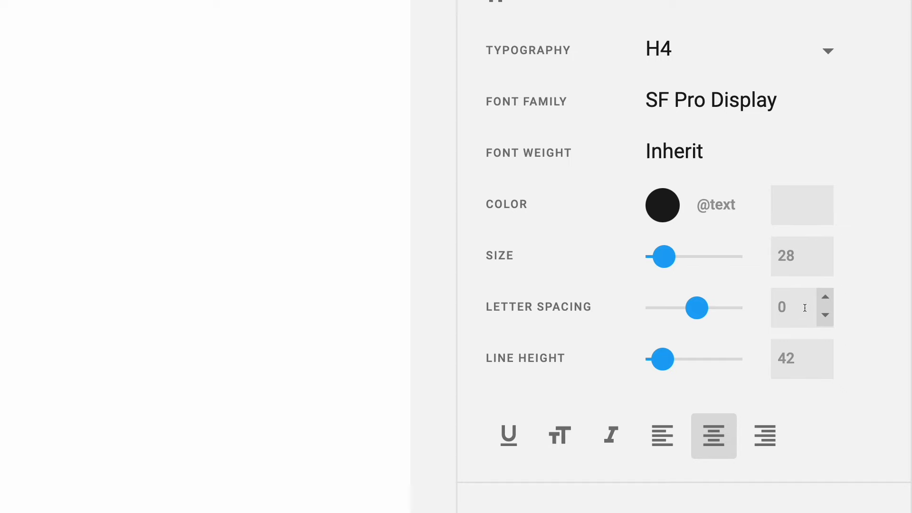
{"action": "type", "text": ".2"}
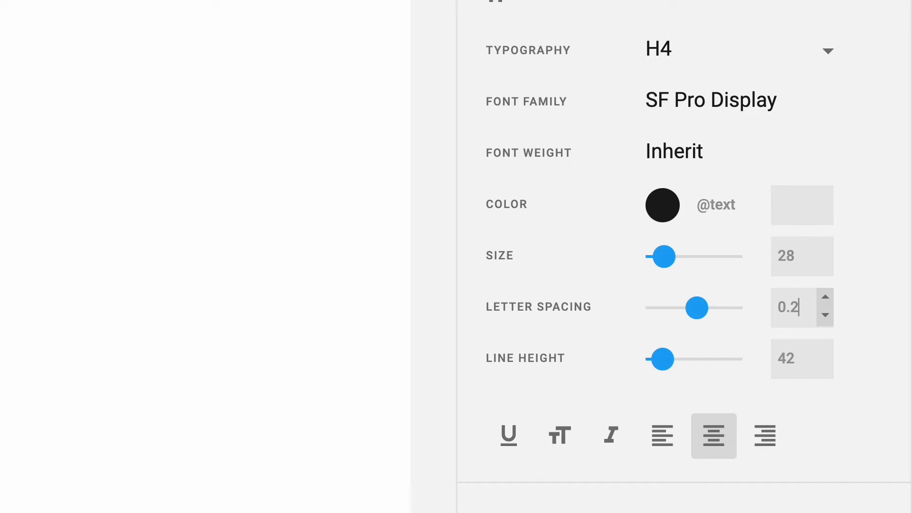
{"action": "left_click", "coordinate": [788, 360]}
{"action": "key", "text": "BackSpace"}
{"action": "type", "text": "3"}
{"action": "left_click", "coordinate": [808, 57]}
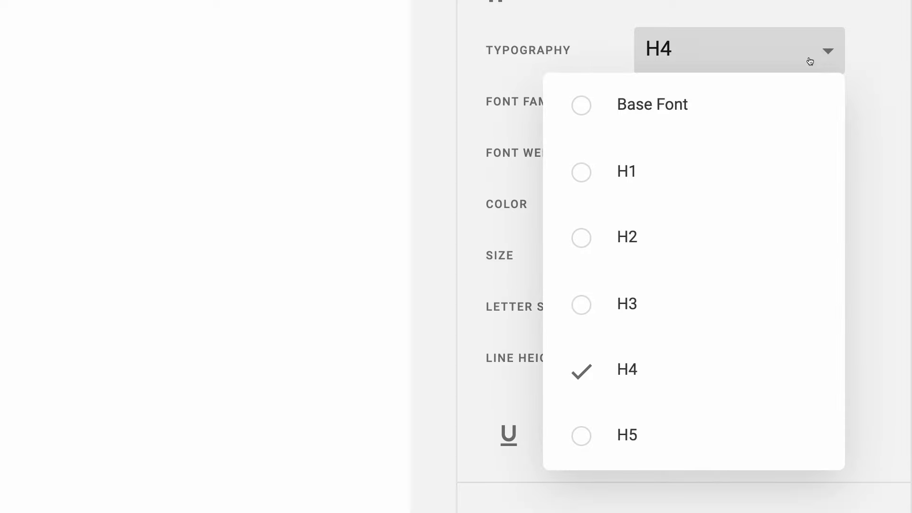
- Give the H5 heading SF Pro Display, size 21, letter spacing 0.2 and line height 25
{"action": "left_click", "coordinate": [737, 421]}
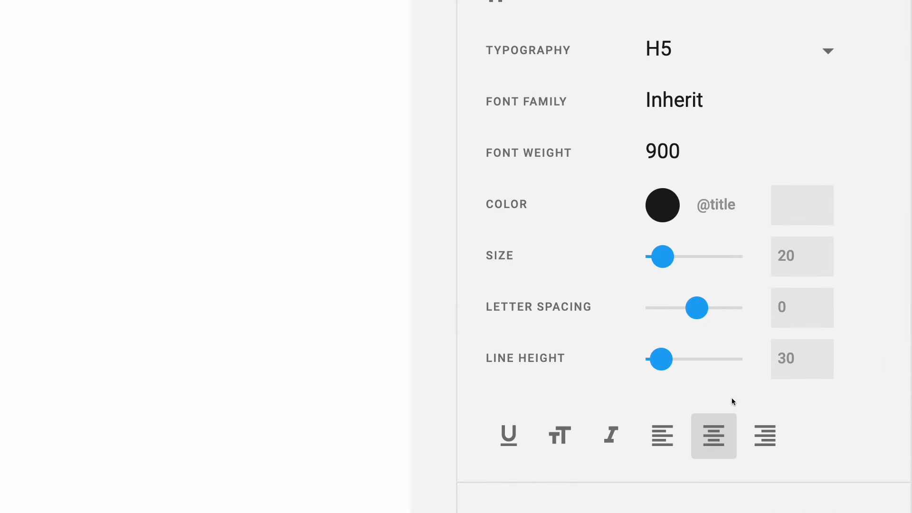
{"action": "left_click", "coordinate": [736, 114]}
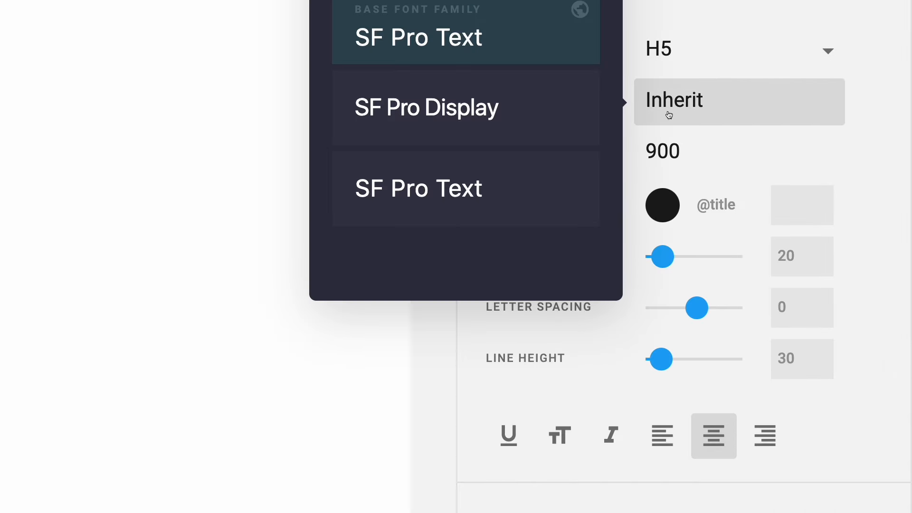
{"action": "left_click", "coordinate": [546, 118]}
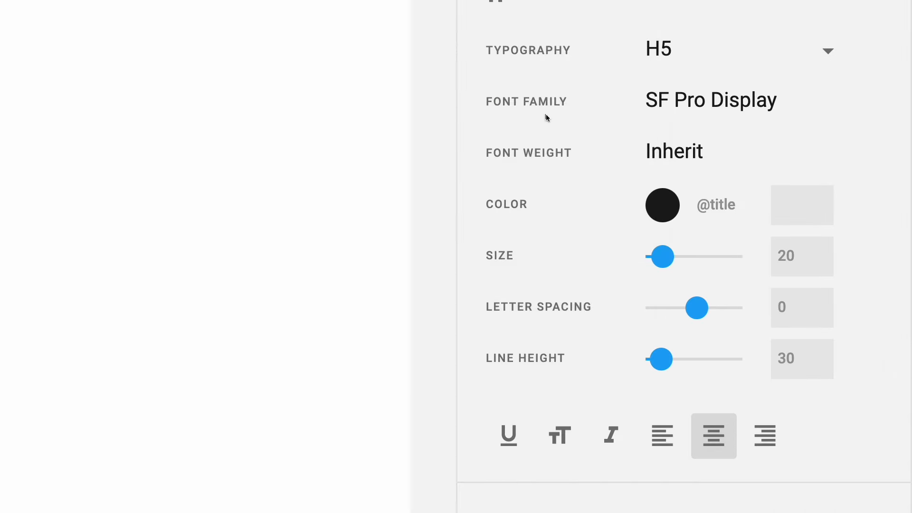
{"action": "left_click", "coordinate": [825, 245]}
{"action": "left_click", "coordinate": [803, 298]}
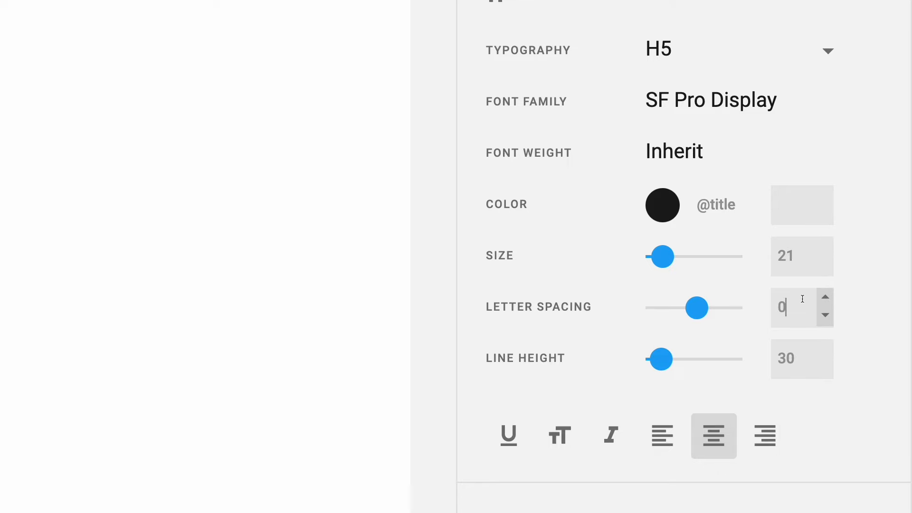
{"action": "type", "text": ".2"}
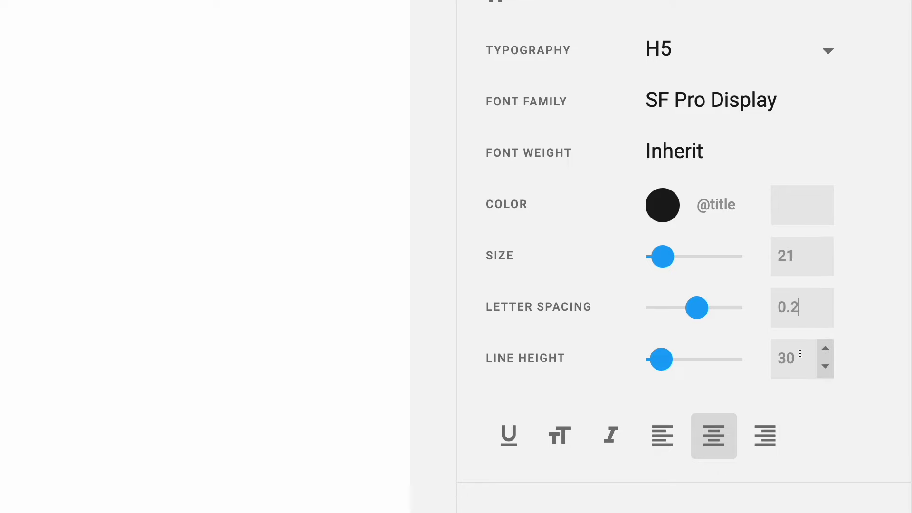
{"action": "left_click_drag", "start_coordinate": [804, 354], "coordinate": [762, 352]}
{"action": "type", "text": "25"}
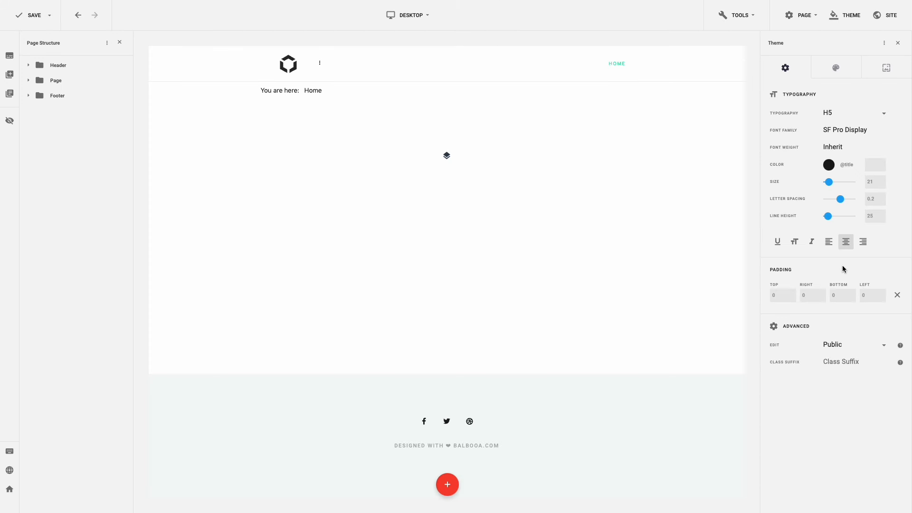
- Set H6 to SF Pro Display, weight 600, letter spacing 0.2, with uppercase turned off
{"action": "left_click", "coordinate": [862, 112]}
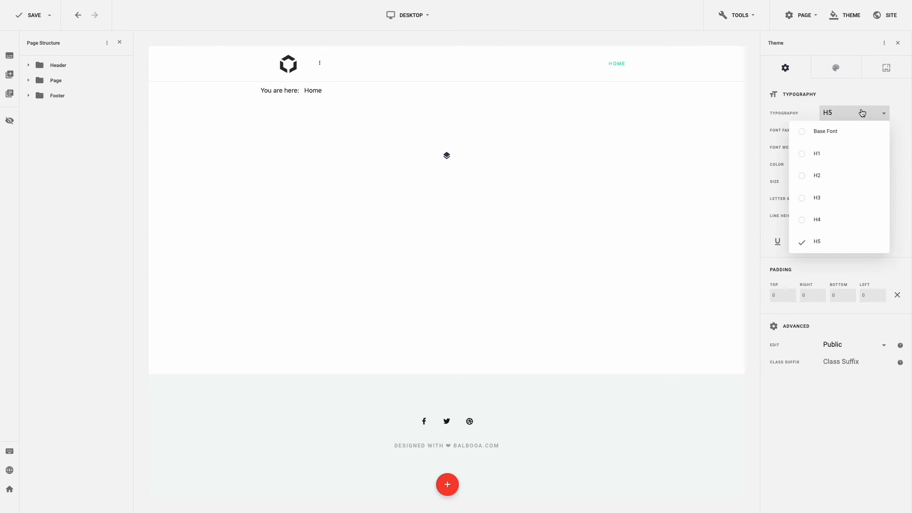
{"action": "scroll", "coordinate": [839, 175], "scroll_direction": "down", "scroll_amount": 2}
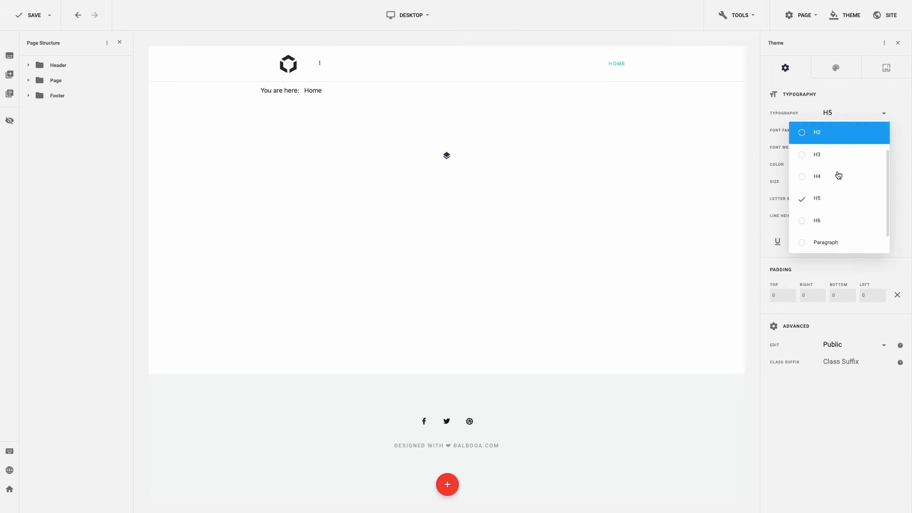
{"action": "left_click", "coordinate": [834, 219]}
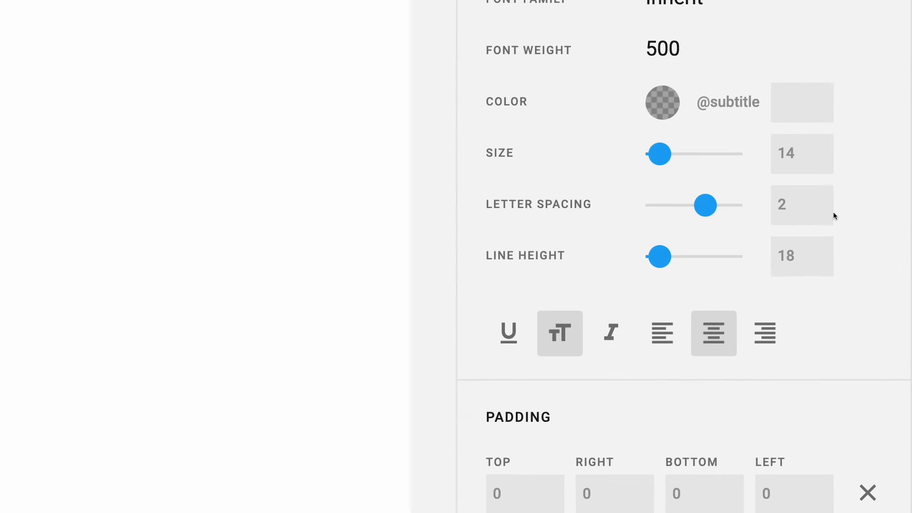
{"action": "scroll", "coordinate": [834, 212], "scroll_direction": "up", "scroll_amount": 2}
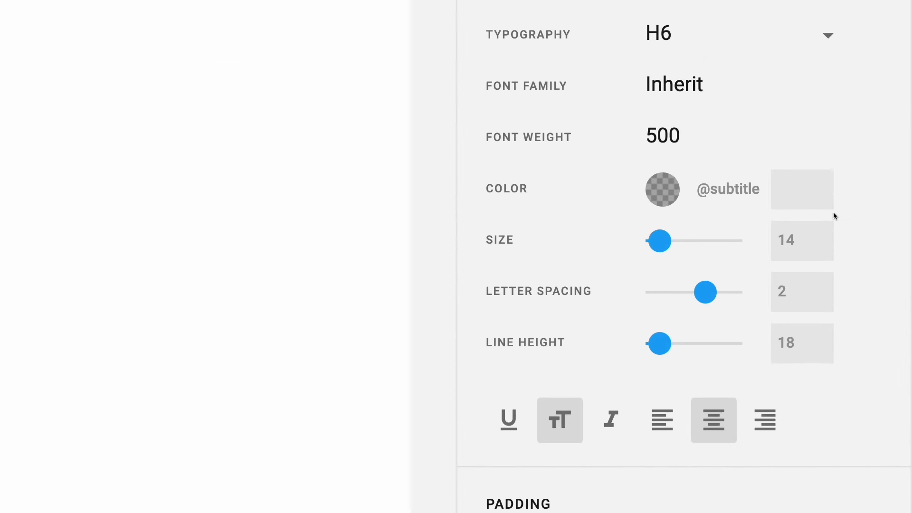
{"action": "left_click", "coordinate": [700, 93]}
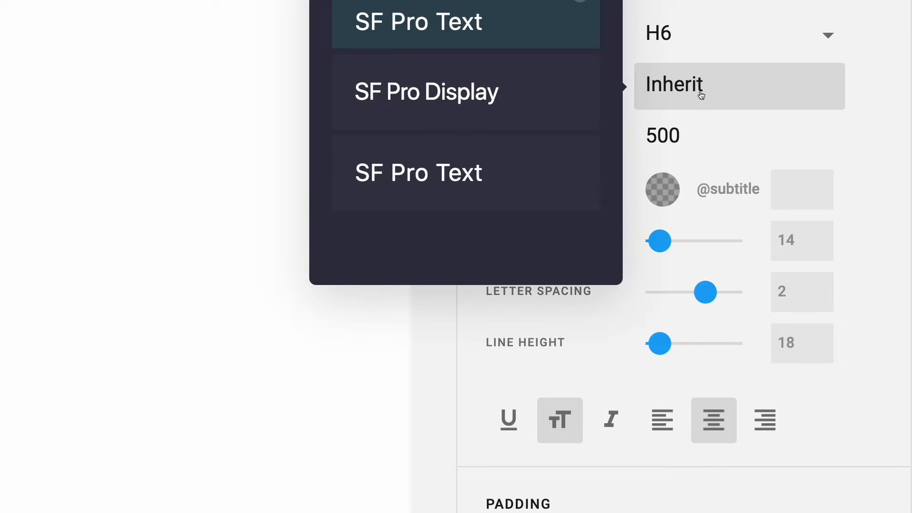
{"action": "left_click", "coordinate": [552, 106]}
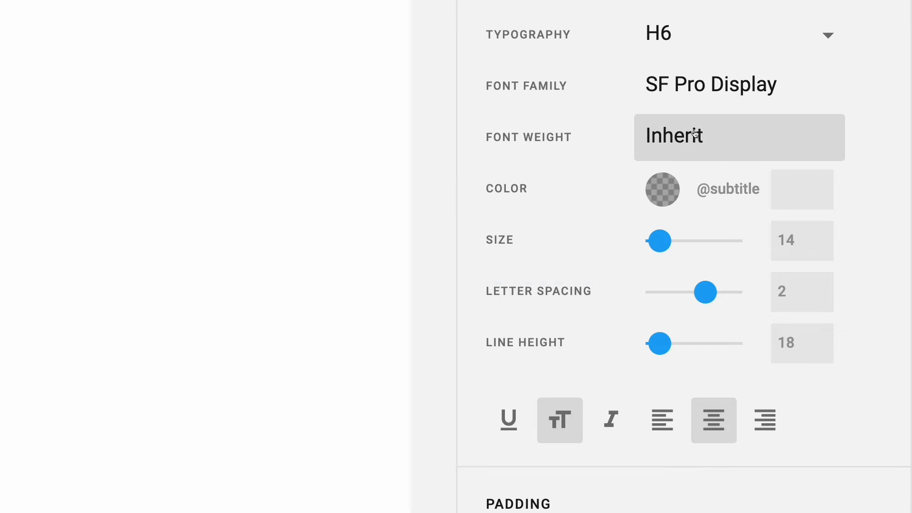
{"action": "left_click", "coordinate": [694, 134]}
{"action": "left_click", "coordinate": [520, 222]}
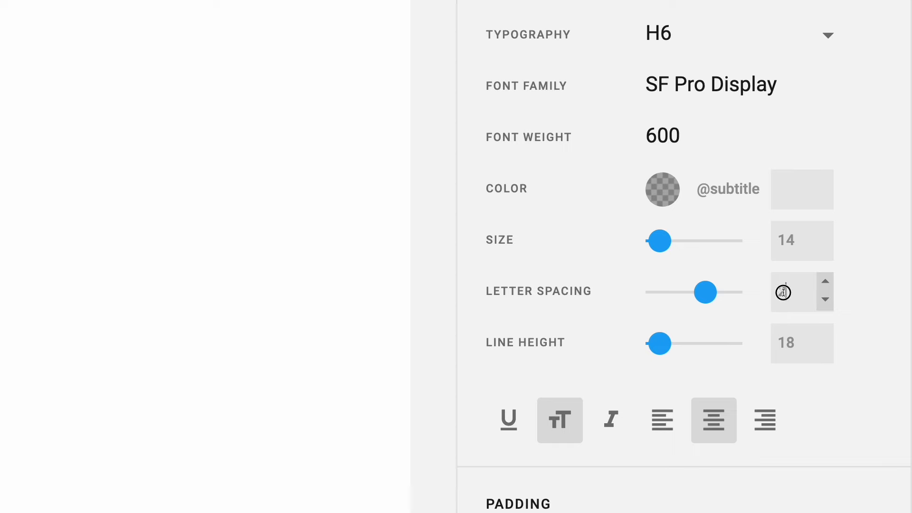
{"action": "left_click_drag", "start_coordinate": [784, 291], "coordinate": [771, 292]}
{"action": "type", "text": "0."}
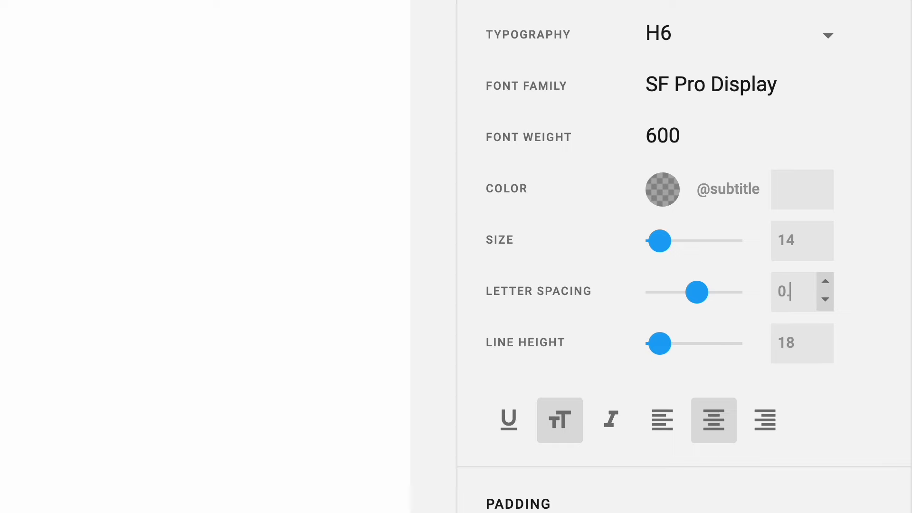
{"action": "type", "text": "2"}
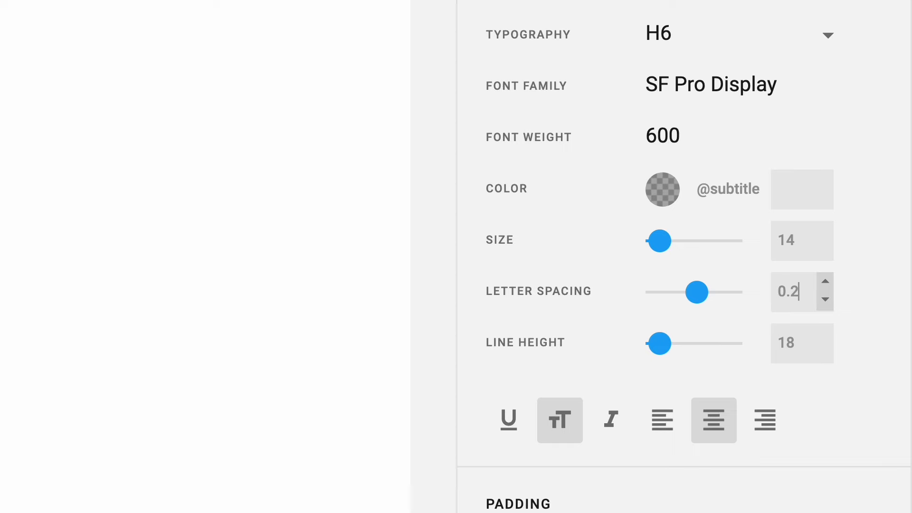
{"action": "left_click", "coordinate": [560, 421]}
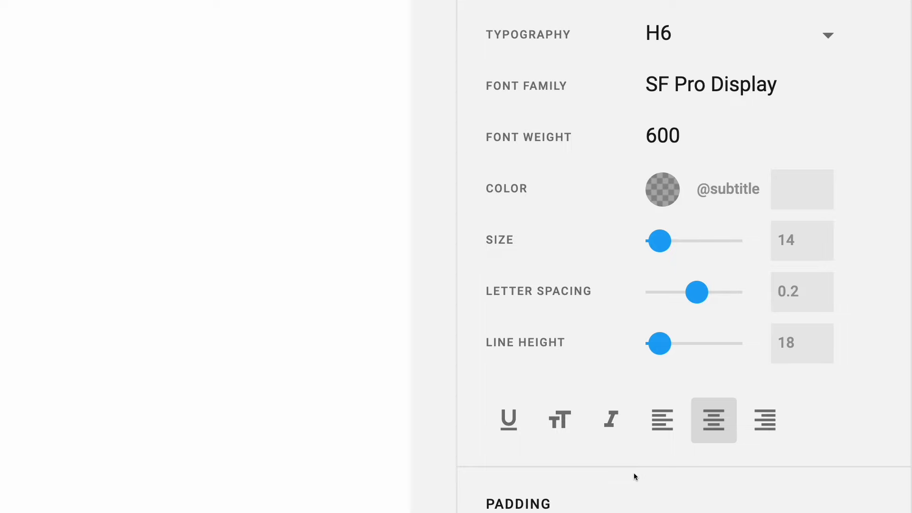
- Give Paragraph text inherited weight, size 17, letter spacing -0.3 and line height 25
{"action": "left_click", "coordinate": [737, 38]}
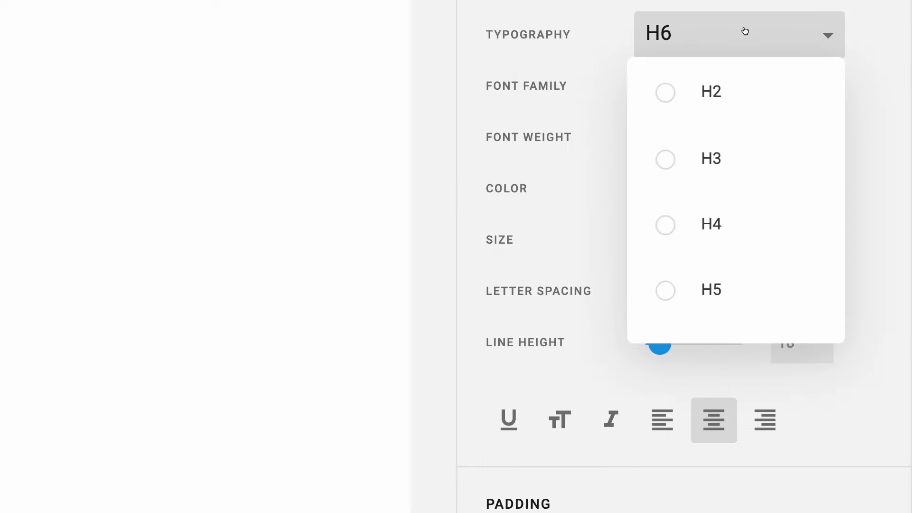
{"action": "left_click", "coordinate": [655, 416]}
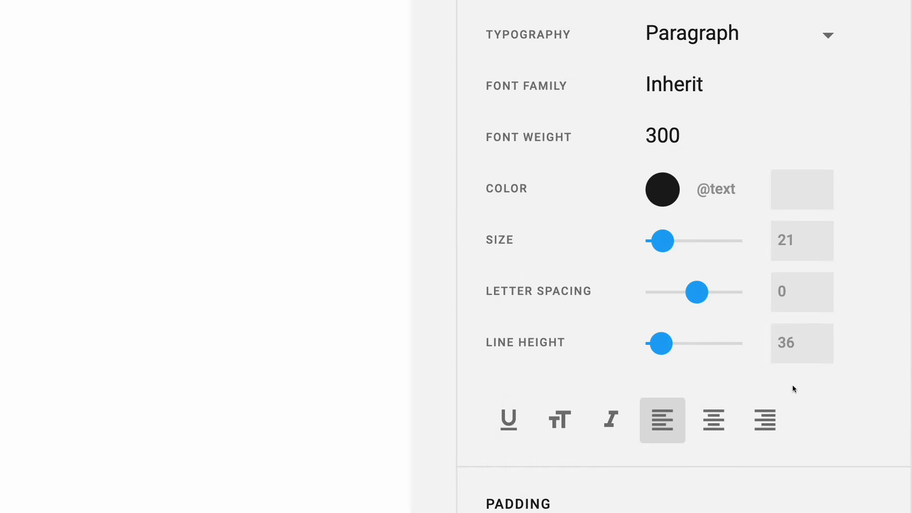
{"action": "left_click", "coordinate": [734, 149]}
{"action": "left_click", "coordinate": [536, 85]}
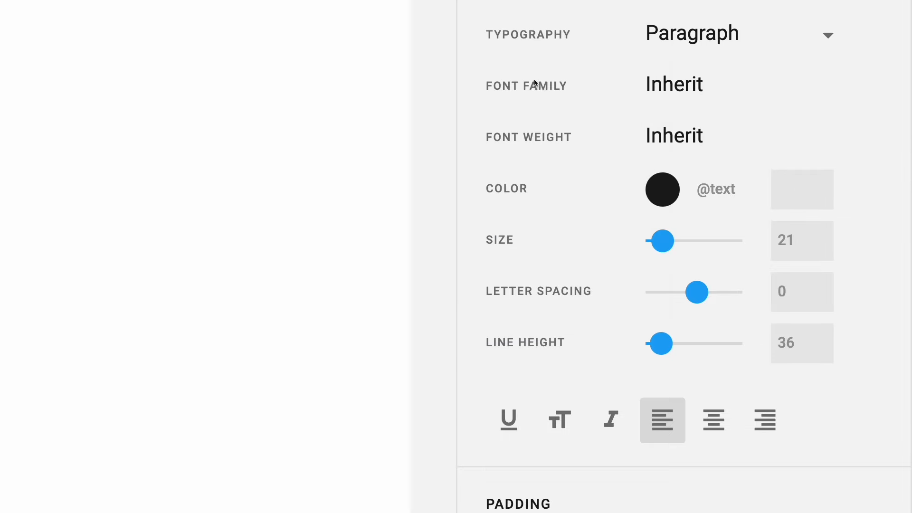
{"action": "left_click_drag", "start_coordinate": [814, 243], "coordinate": [755, 236]}
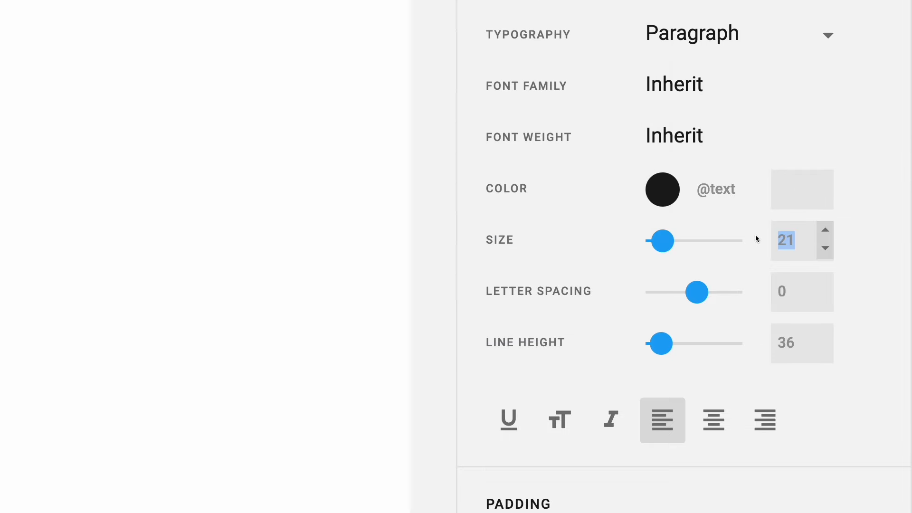
{"action": "type", "text": "17"}
{"action": "left_click_drag", "start_coordinate": [785, 290], "coordinate": [766, 293]}
{"action": "type", "text": "-0"}
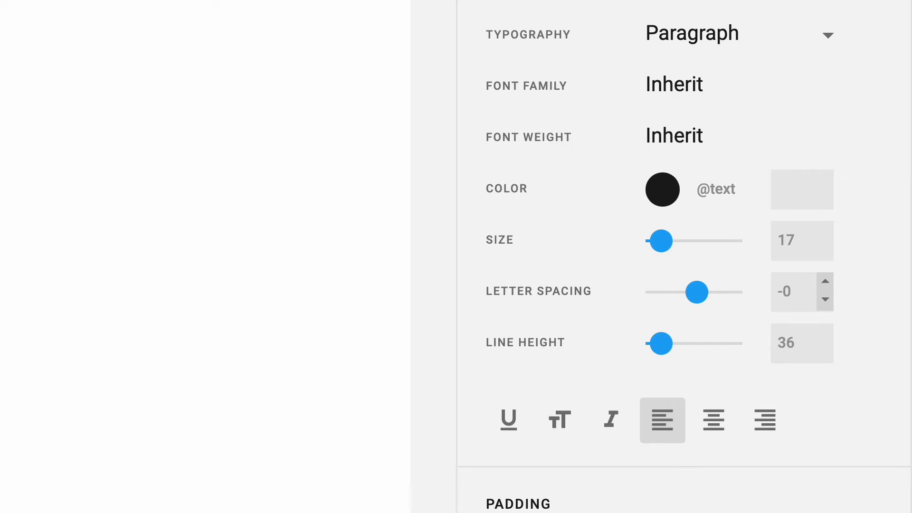
{"action": "type", "text": ".3"}
{"action": "left_click", "coordinate": [792, 345]}
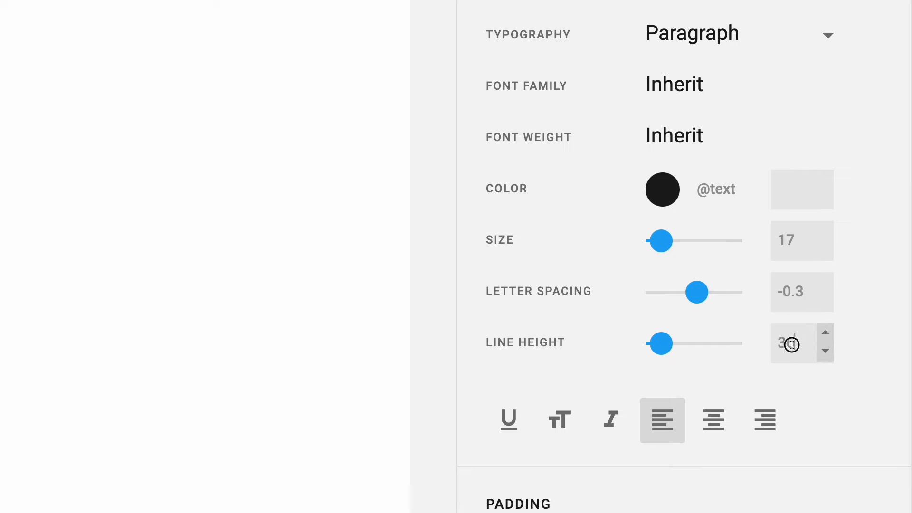
{"action": "left_click_drag", "start_coordinate": [792, 345], "coordinate": [766, 343]}
{"action": "type", "text": "25"}
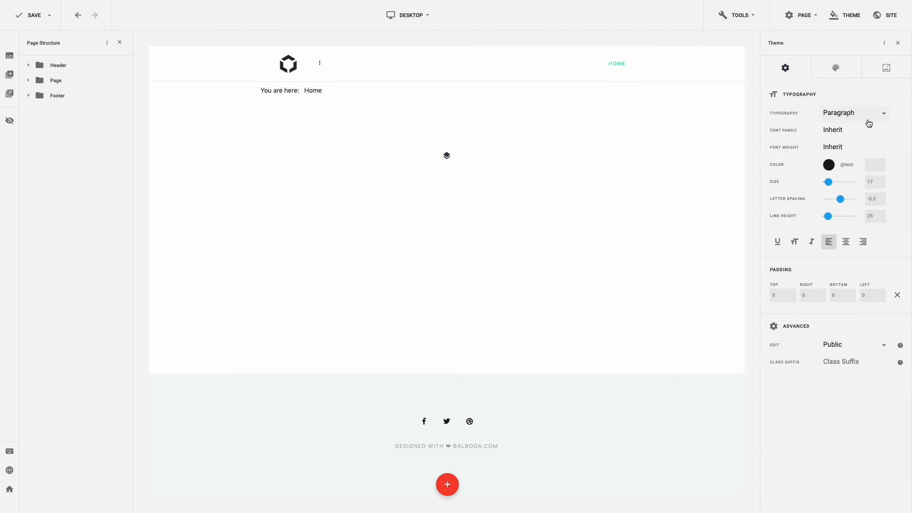
{"action": "left_click", "coordinate": [792, 51]}
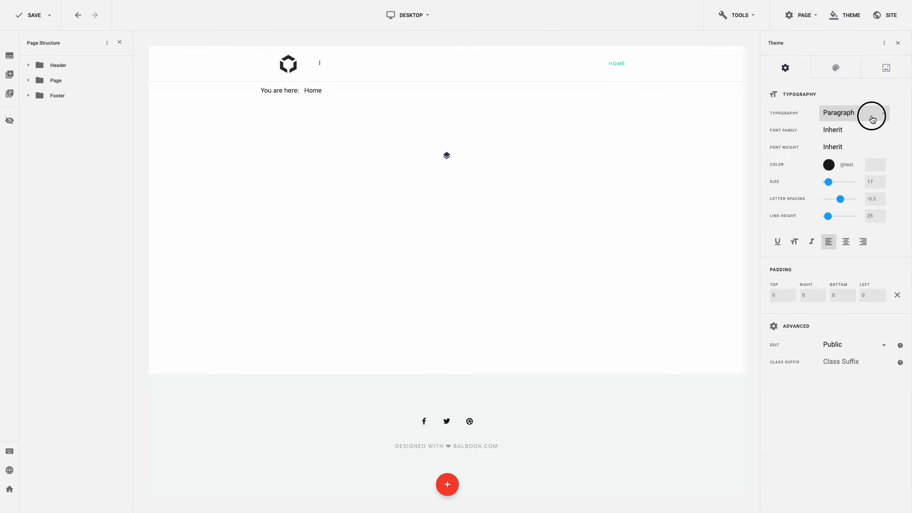
{"action": "scroll", "coordinate": [850, 151], "scroll_direction": "down", "scroll_amount": 1}
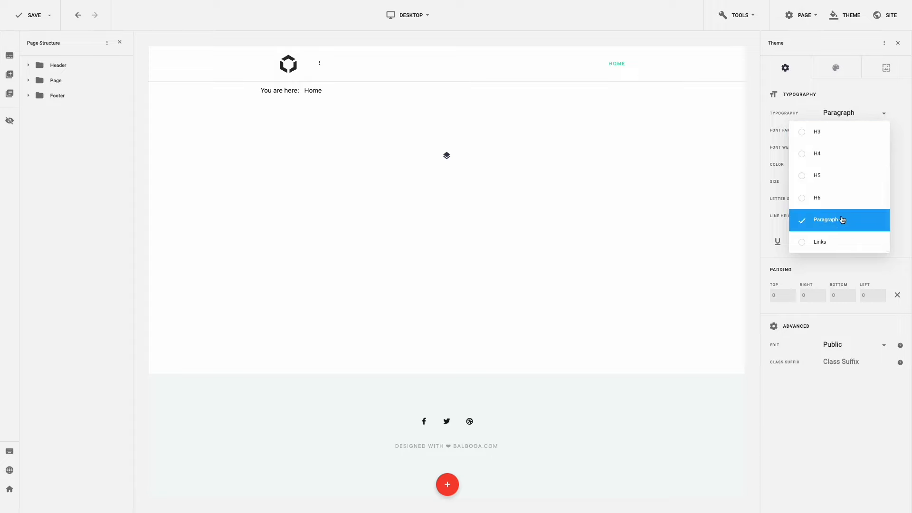
- Set the Links style's normal and hover colours both to #0066cc
{"action": "left_click", "coordinate": [840, 241]}
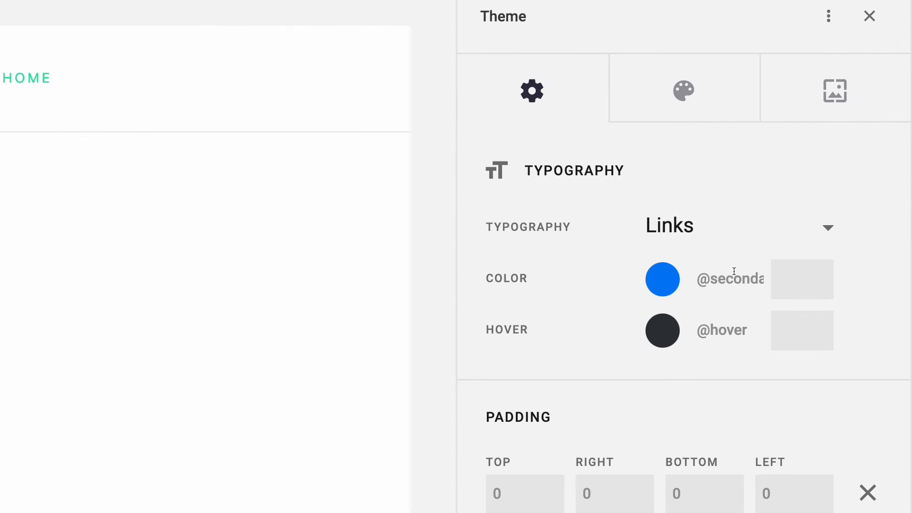
{"action": "left_click", "coordinate": [853, 129]}
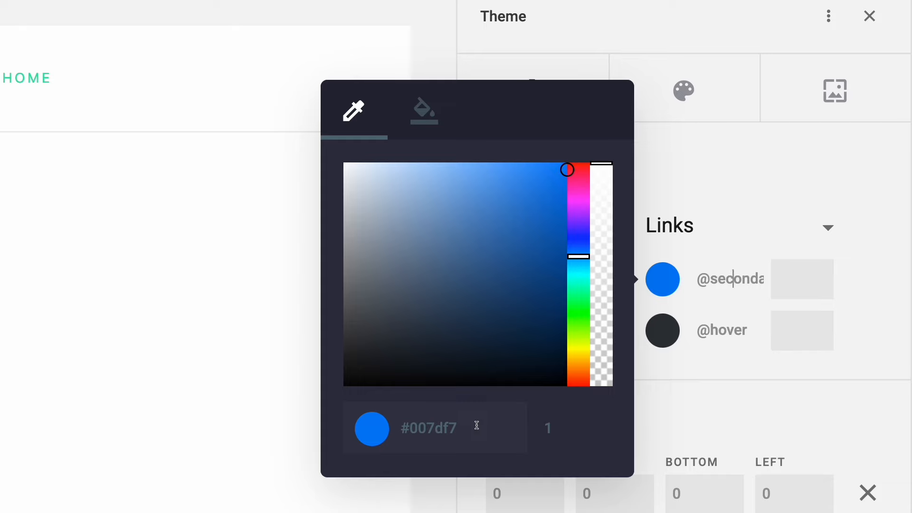
{"action": "left_click_drag", "start_coordinate": [476, 425], "coordinate": [387, 429]}
{"action": "type", "text": "#0066cc"}
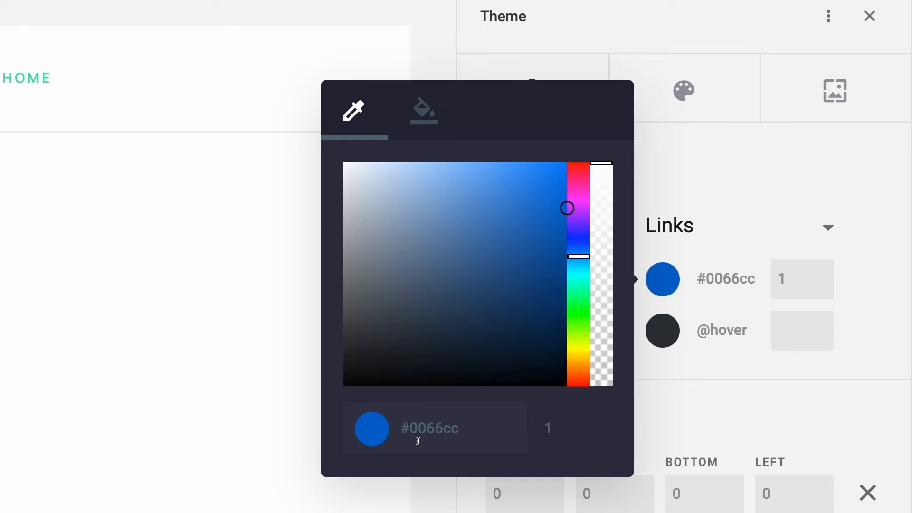
{"action": "left_click", "coordinate": [705, 371]}
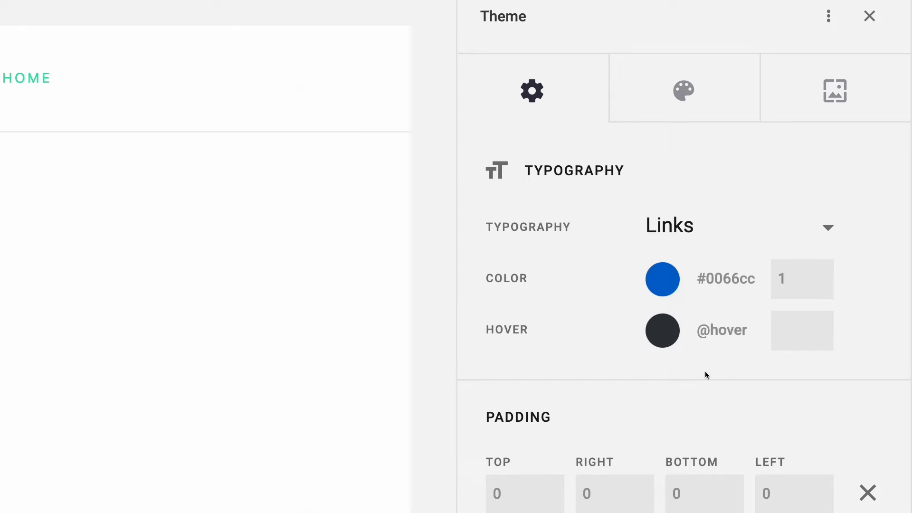
{"action": "left_click_drag", "start_coordinate": [749, 337], "coordinate": [695, 330]}
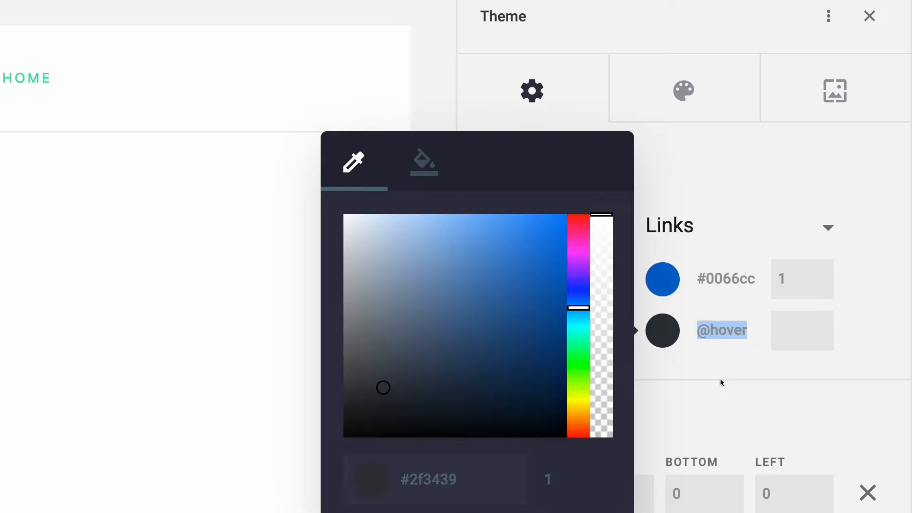
{"action": "type", "text": "#0066cc"}
{"action": "left_click", "coordinate": [720, 379]}
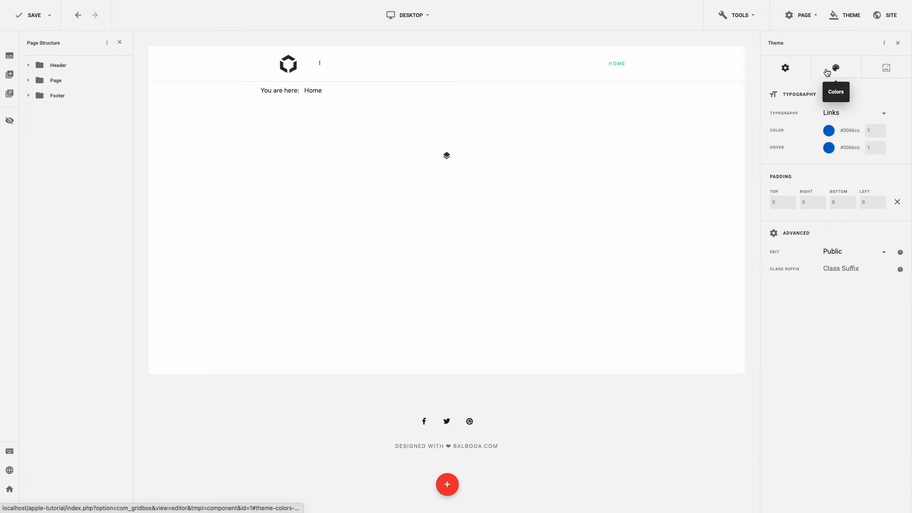
- In the theme Colors palette, change the Primary colour from green to #0071e3
{"action": "left_click", "coordinate": [827, 73]}
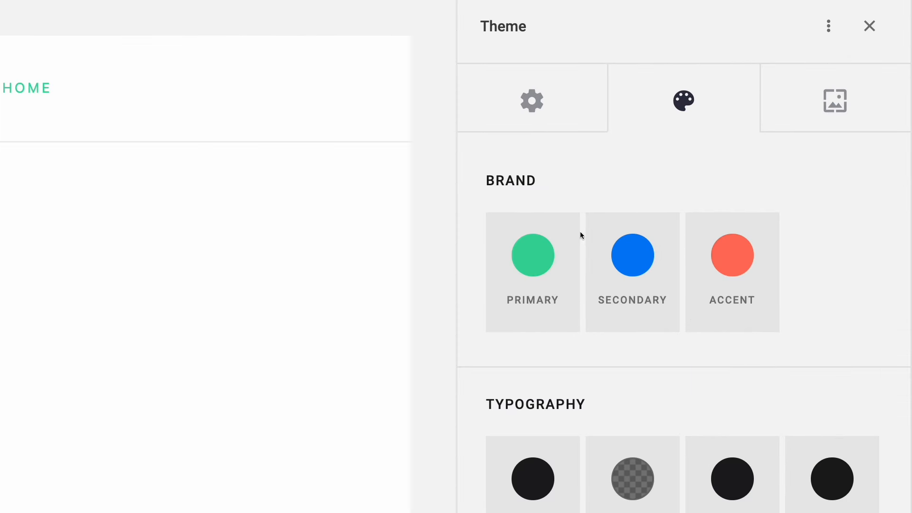
{"action": "left_click", "coordinate": [526, 266]}
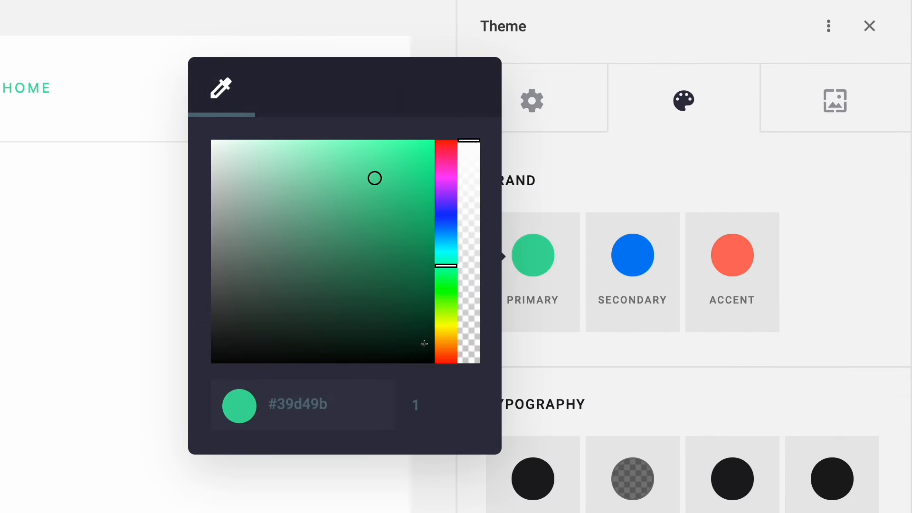
{"action": "left_click", "coordinate": [350, 401]}
{"action": "key", "text": "ctrl+a"}
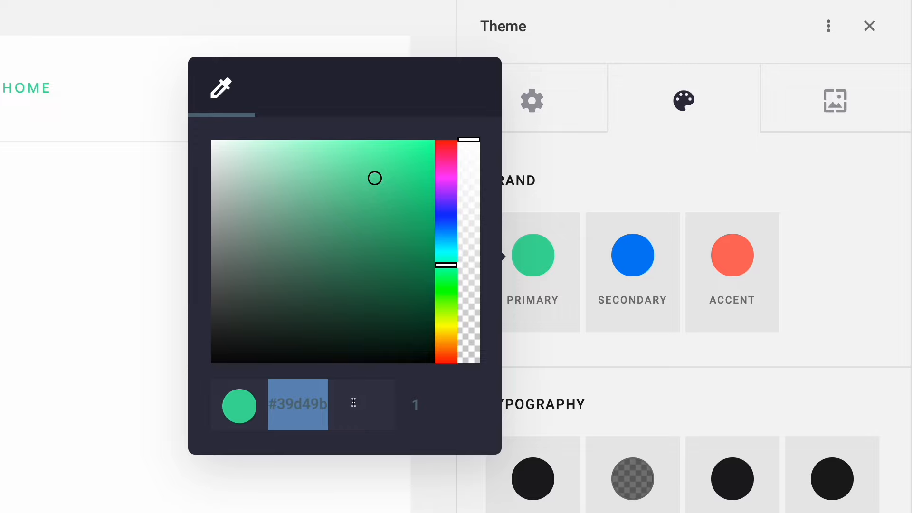
{"action": "type", "text": "#0071e3"}
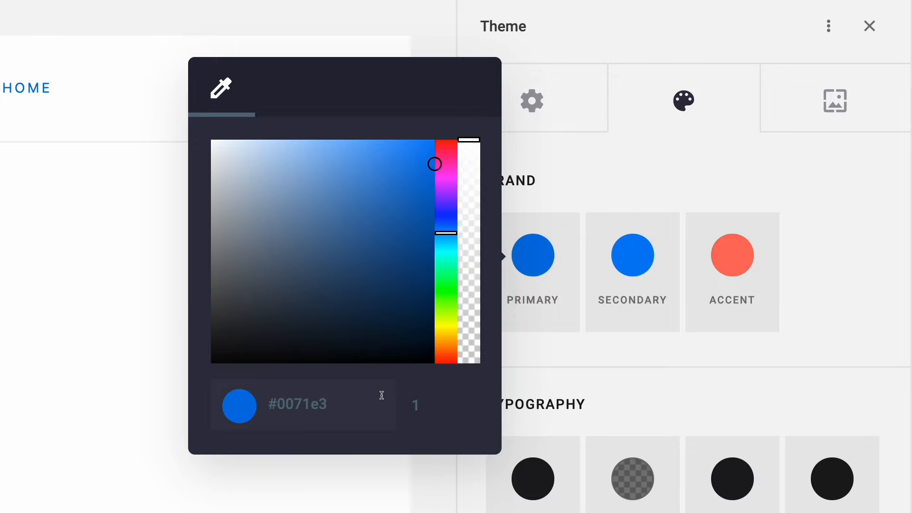
{"action": "left_click", "coordinate": [546, 364]}
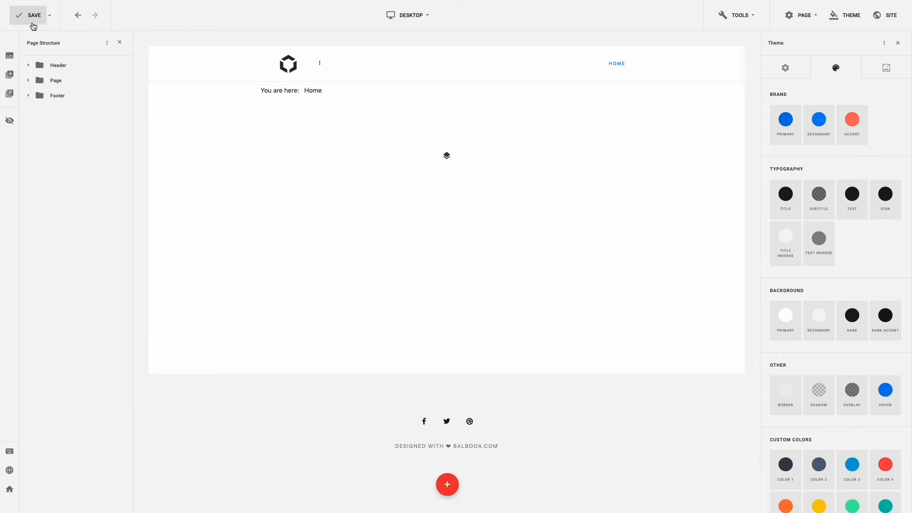
- Save the Gridbox page, then briefly highlight the 'You are here: Home' breadcrumb text
{"action": "left_click", "coordinate": [32, 20]}
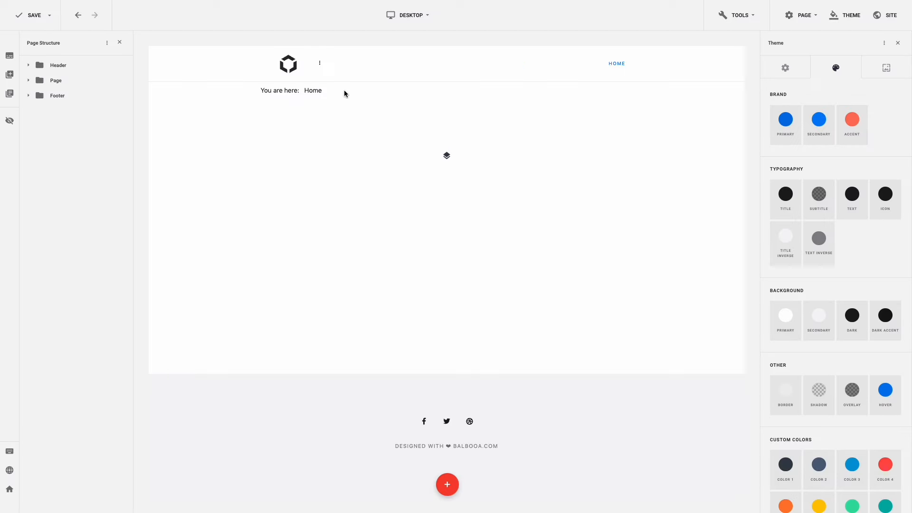
{"action": "left_click", "coordinate": [335, 91]}
{"action": "left_click_drag", "start_coordinate": [335, 91], "coordinate": [258, 90]}
{"action": "left_click", "coordinate": [330, 93]}
- Move the Breadcrumbs and Login Form modules to the trash, then view Main Menu items
{"action": "left_click", "coordinate": [11, 490]}
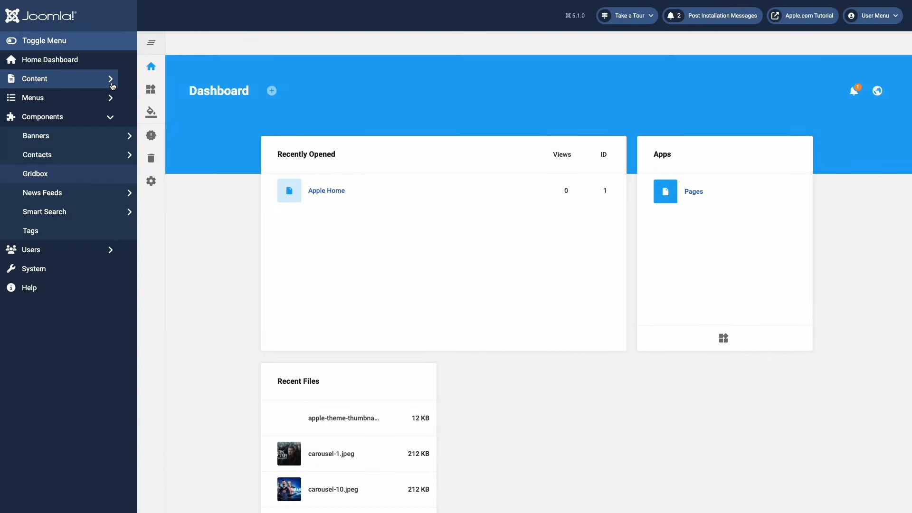
{"action": "left_click", "coordinate": [112, 84]}
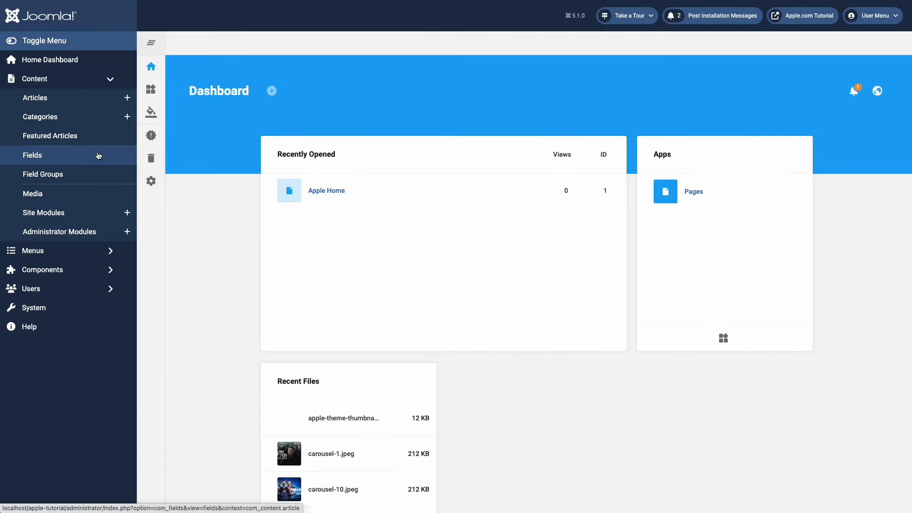
{"action": "left_click", "coordinate": [81, 214]}
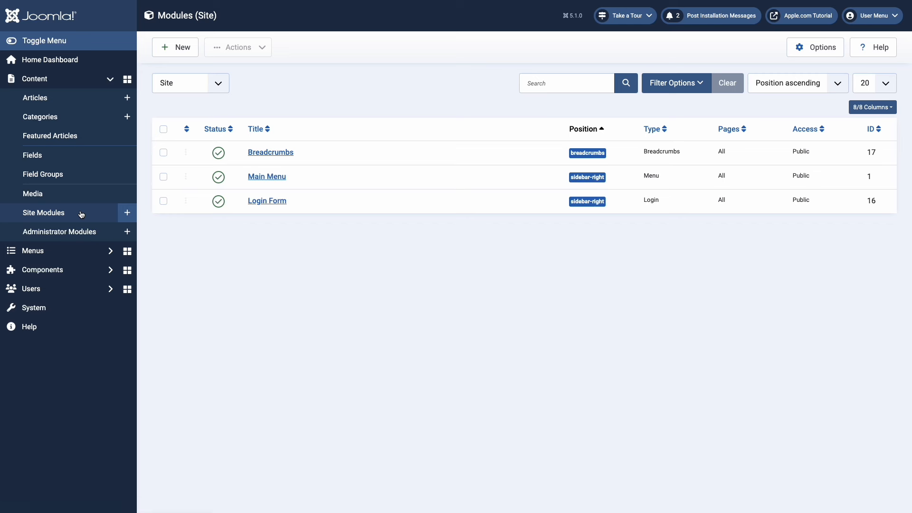
{"action": "left_click", "coordinate": [163, 153]}
{"action": "left_click", "coordinate": [164, 202]}
{"action": "left_click", "coordinate": [263, 53]}
{"action": "left_click", "coordinate": [258, 126]}
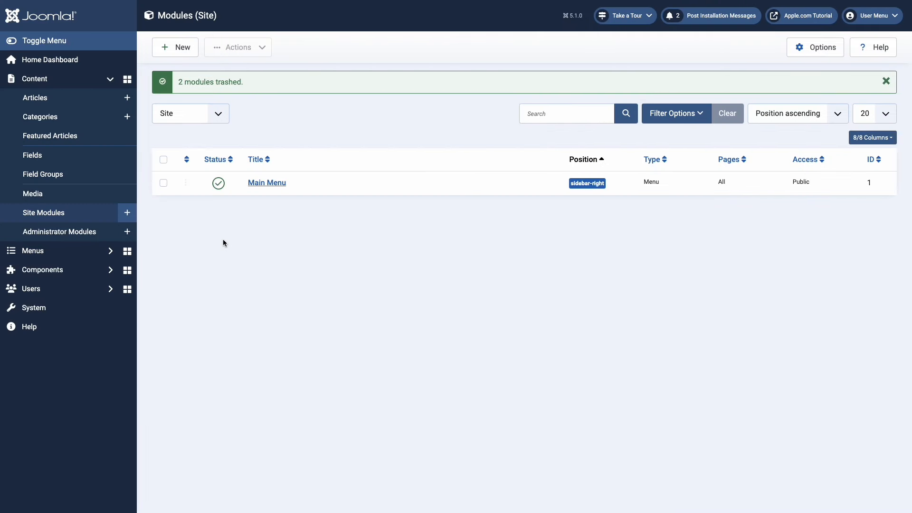
{"action": "left_click", "coordinate": [110, 251]}
{"action": "left_click", "coordinate": [60, 170]}
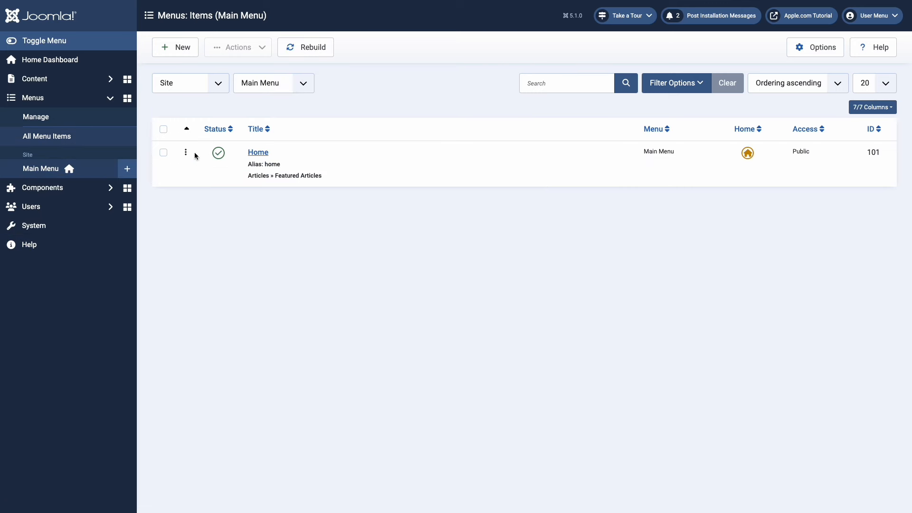
- Make the Home menu item a Gridbox Page link to Pages > Apple Home
{"action": "left_click", "coordinate": [258, 152]}
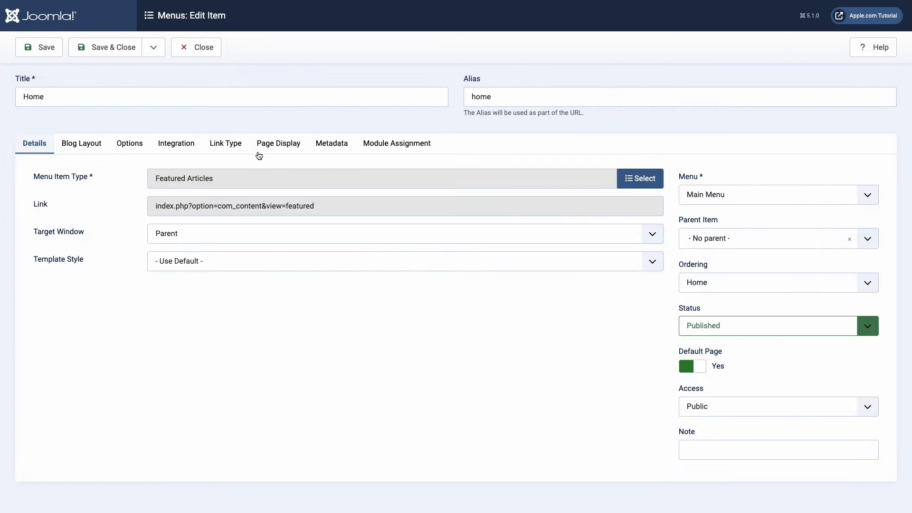
{"action": "left_click", "coordinate": [627, 179]}
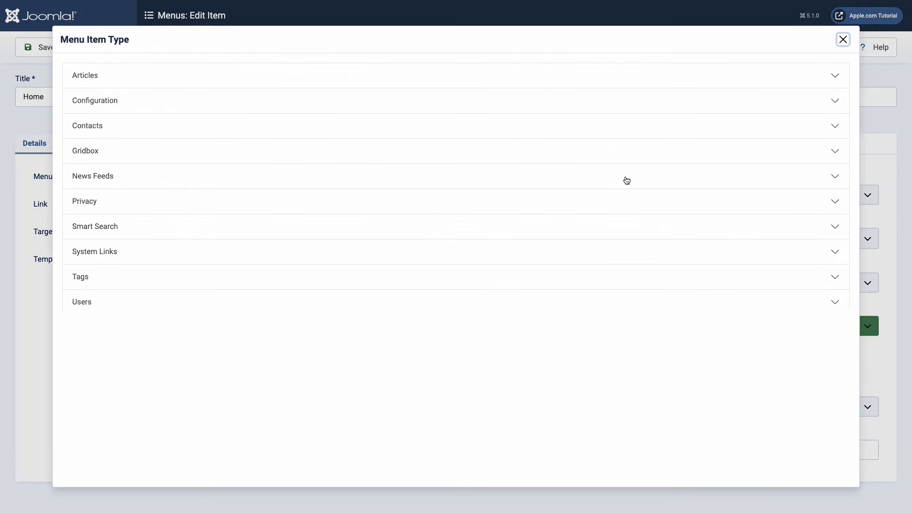
{"action": "left_click", "coordinate": [98, 152]}
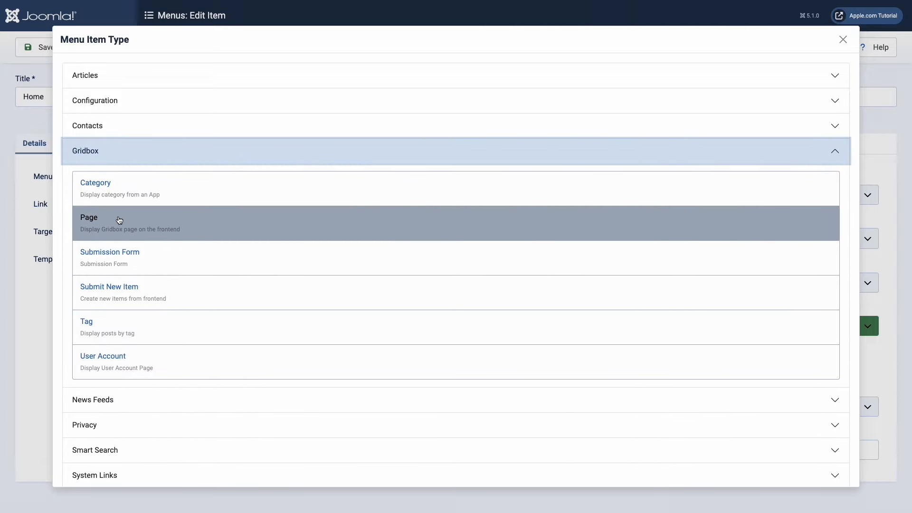
{"action": "left_click", "coordinate": [120, 221]}
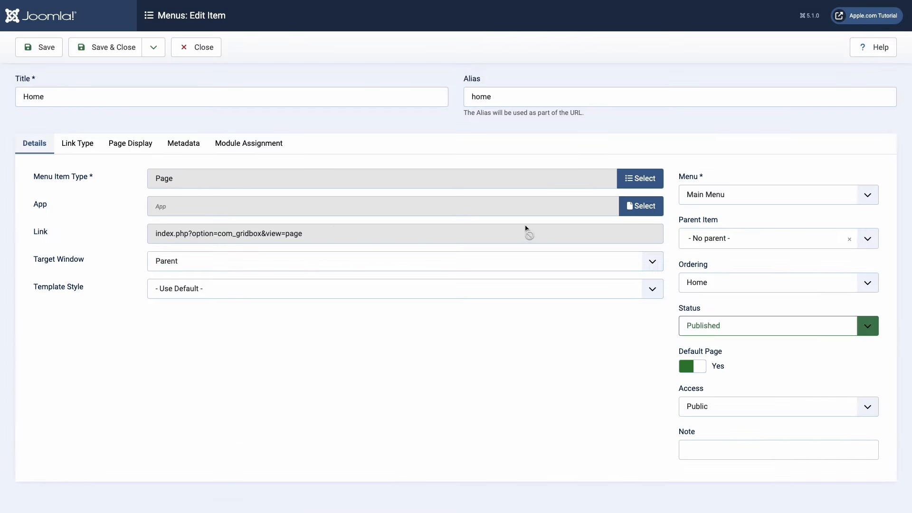
{"action": "left_click", "coordinate": [630, 206]}
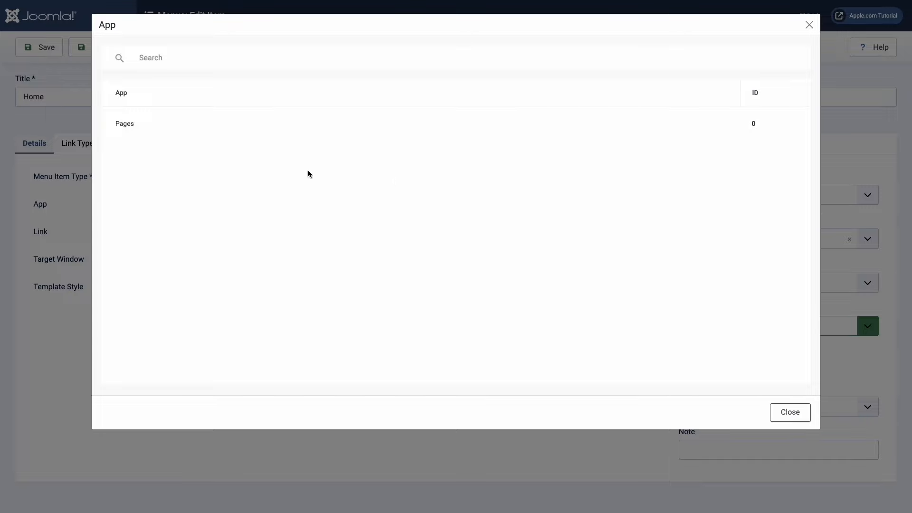
{"action": "left_click", "coordinate": [129, 127]}
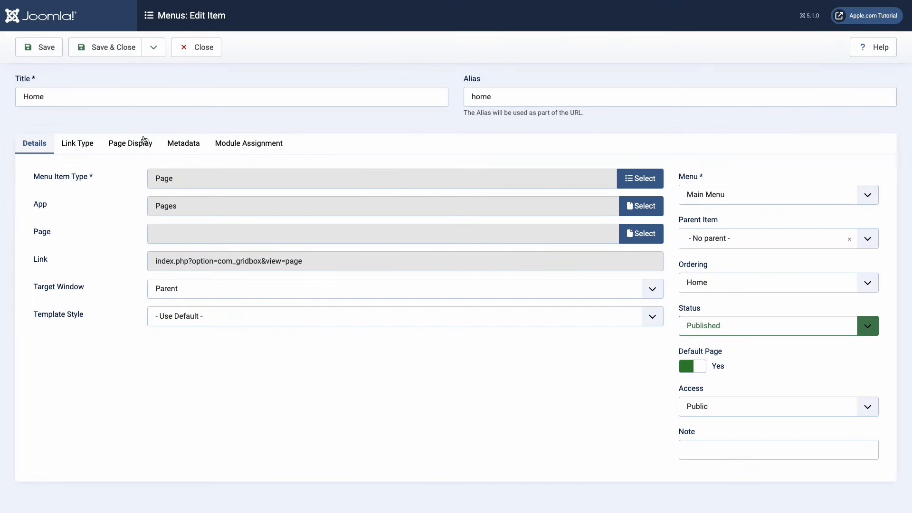
{"action": "left_click", "coordinate": [626, 235]}
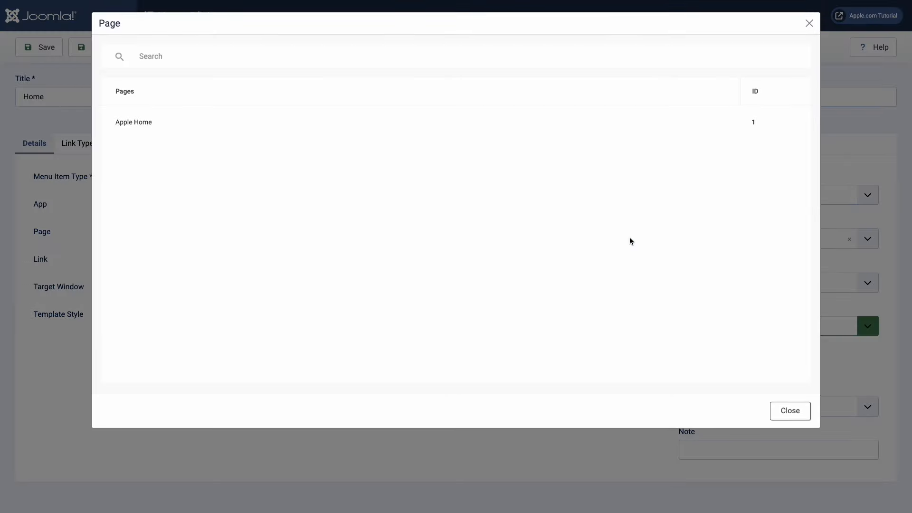
{"action": "left_click", "coordinate": [142, 125]}
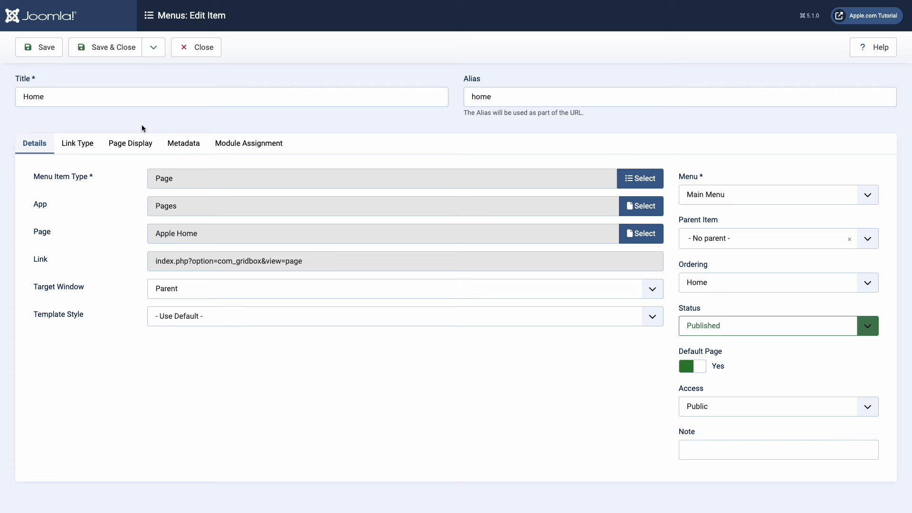
- Set Display in Menu to No on the Home item's Link Type settings
{"action": "left_click", "coordinate": [91, 143]}
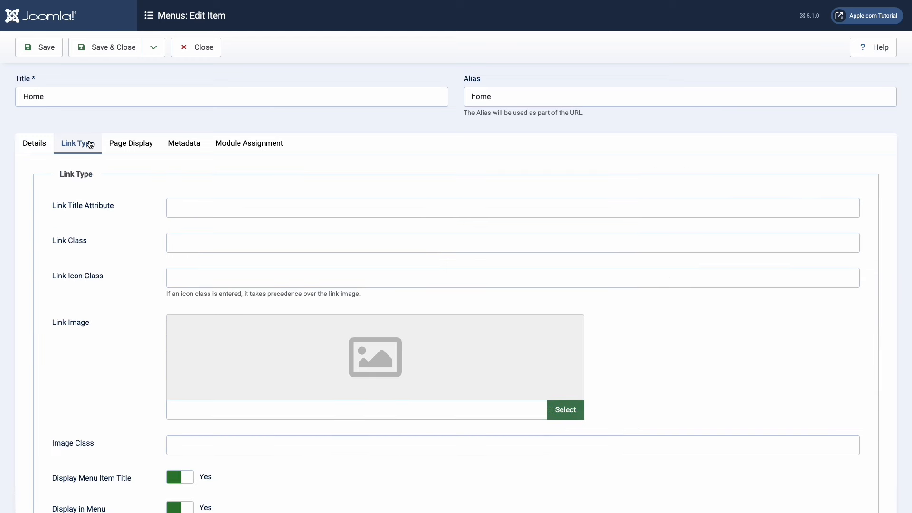
{"action": "scroll", "coordinate": [165, 201], "scroll_direction": "down", "scroll_amount": 2}
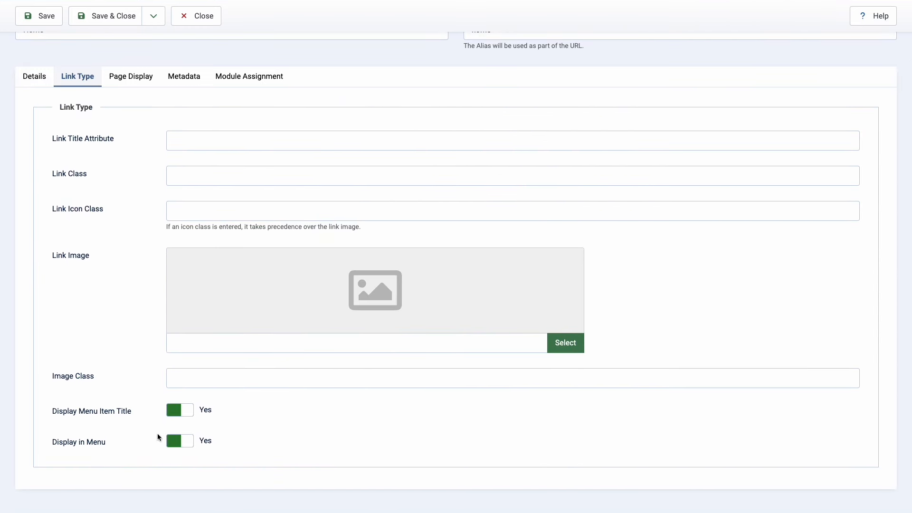
{"action": "left_click", "coordinate": [175, 446]}
{"action": "scroll", "coordinate": [136, 389], "scroll_direction": "up", "scroll_amount": 2}
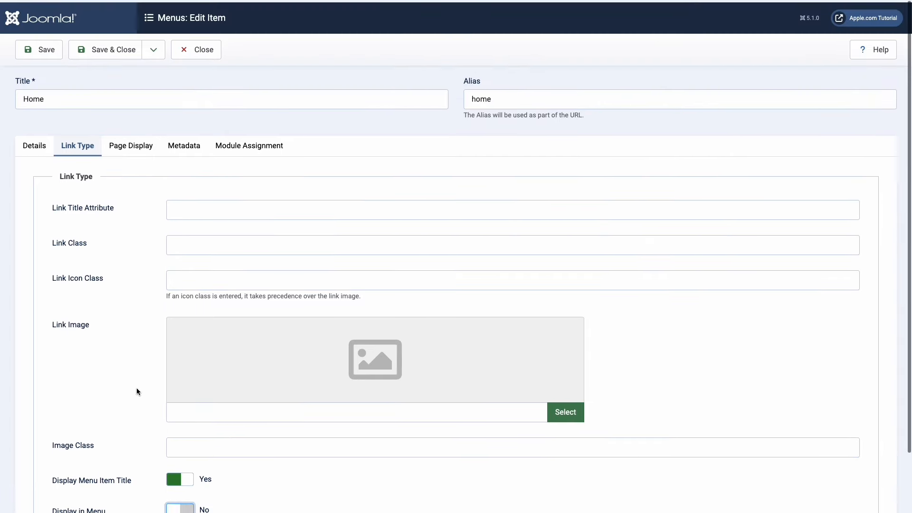
- Save and close the Home menu item, then go to Components > Gridbox
{"action": "left_click", "coordinate": [108, 46]}
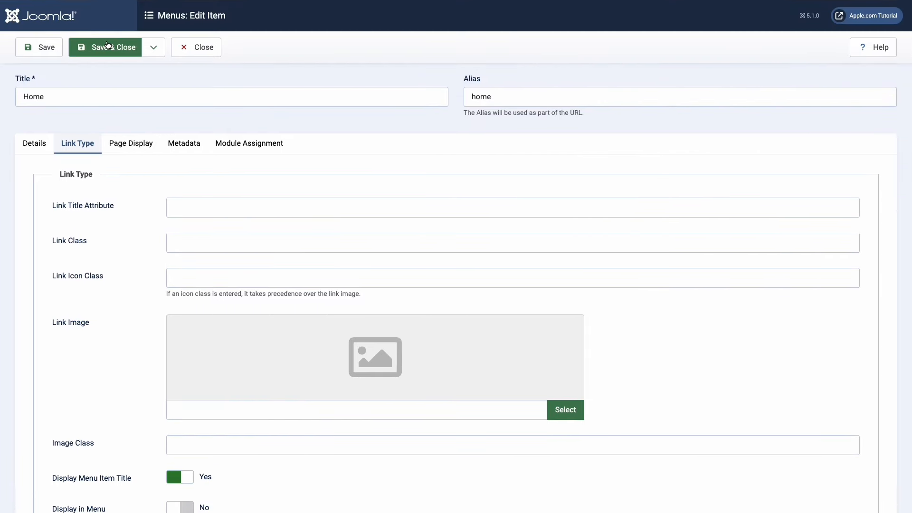
{"action": "left_click", "coordinate": [108, 44]}
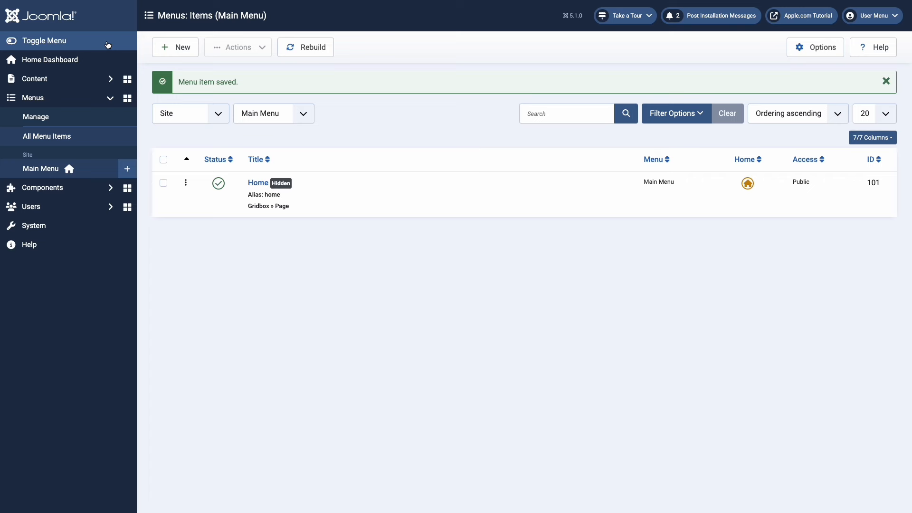
{"action": "left_click", "coordinate": [111, 187]}
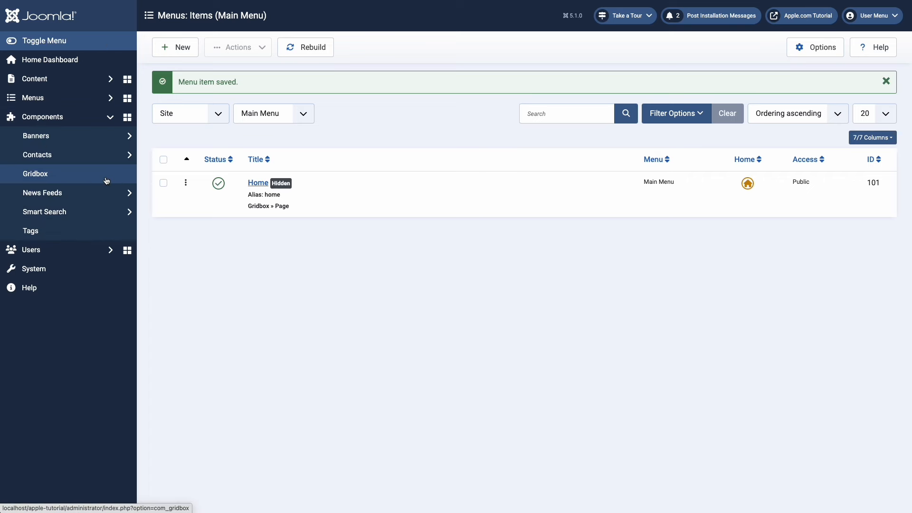
{"action": "left_click", "coordinate": [106, 180]}
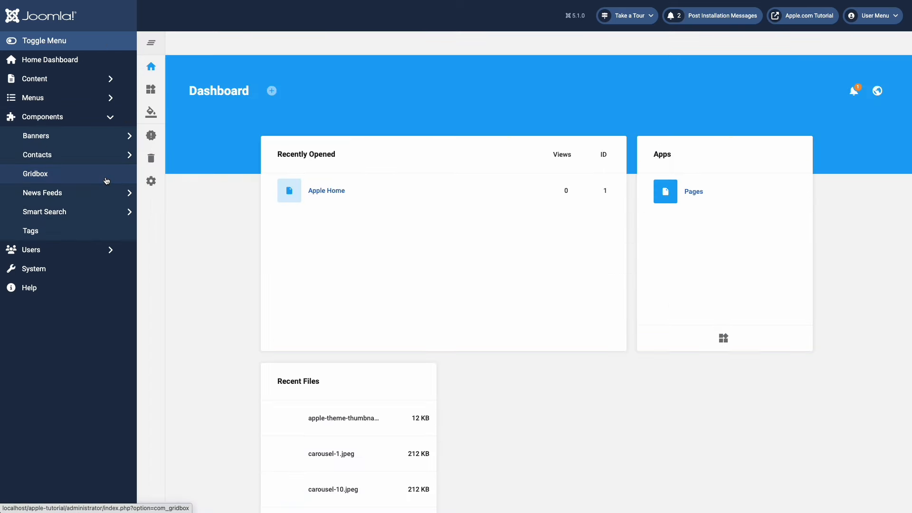
- Open Apple Home in the page editor and select the header's menu element
{"action": "left_click", "coordinate": [330, 190]}
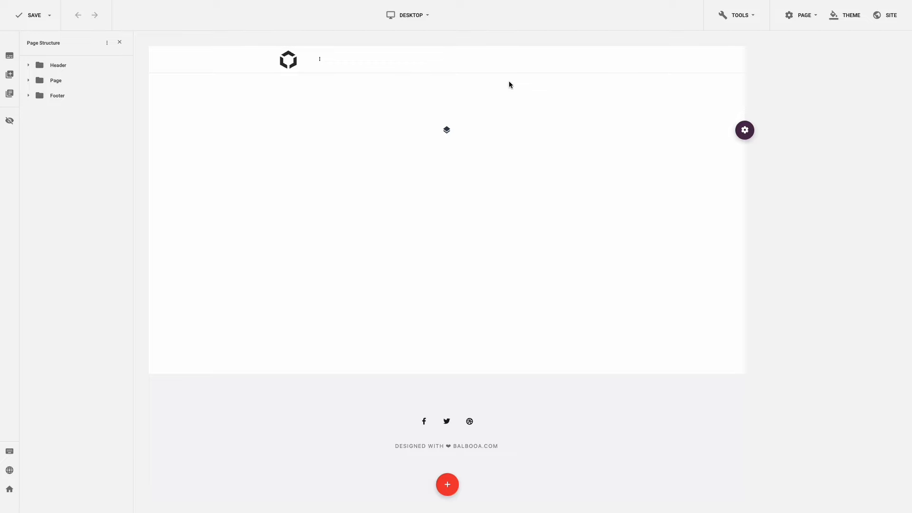
{"action": "left_click", "coordinate": [497, 62]}
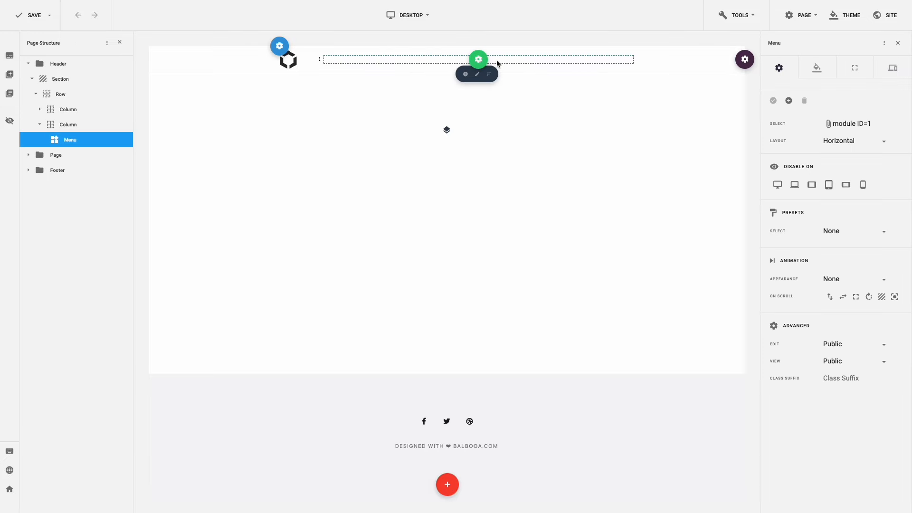
- Add a 'Store' menu item linked to the Apple Home page
{"action": "left_click", "coordinate": [789, 101]}
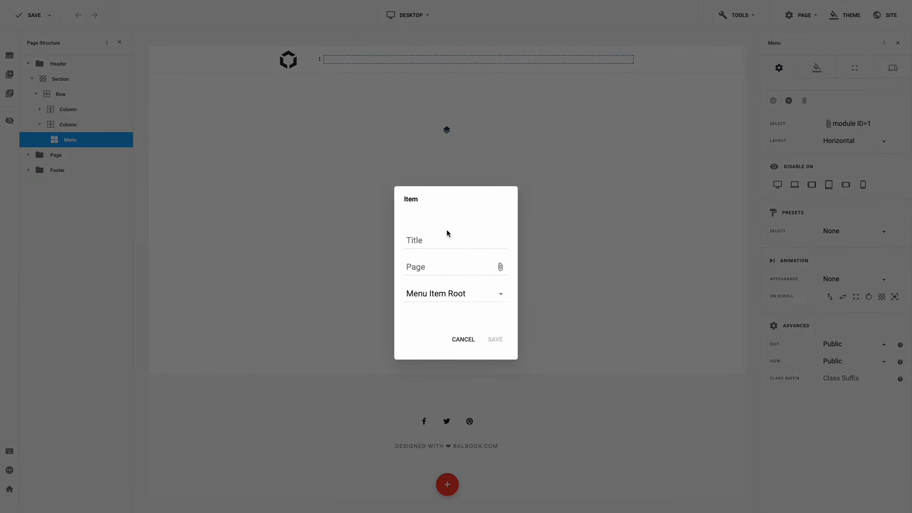
{"action": "left_click", "coordinate": [442, 239]}
{"action": "type", "text": "Store"}
{"action": "left_click", "coordinate": [438, 271]}
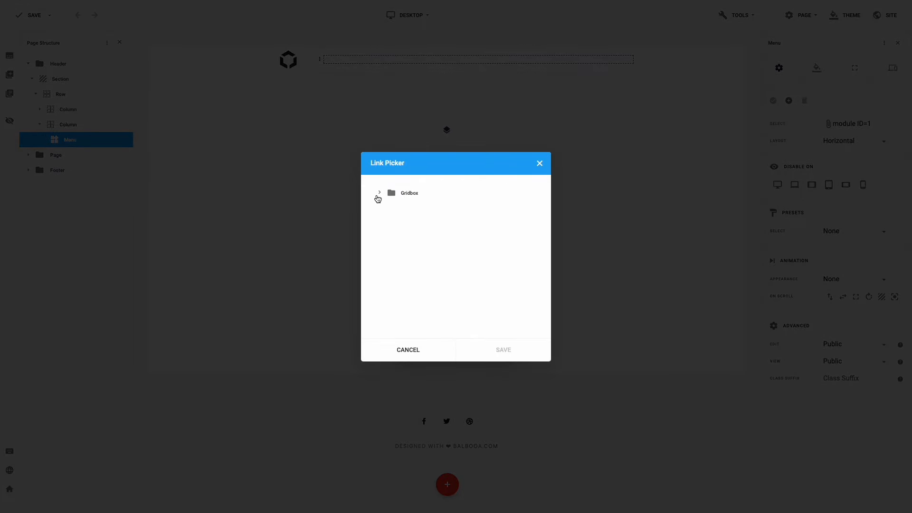
{"action": "left_click", "coordinate": [380, 193]}
{"action": "left_click", "coordinate": [383, 208]}
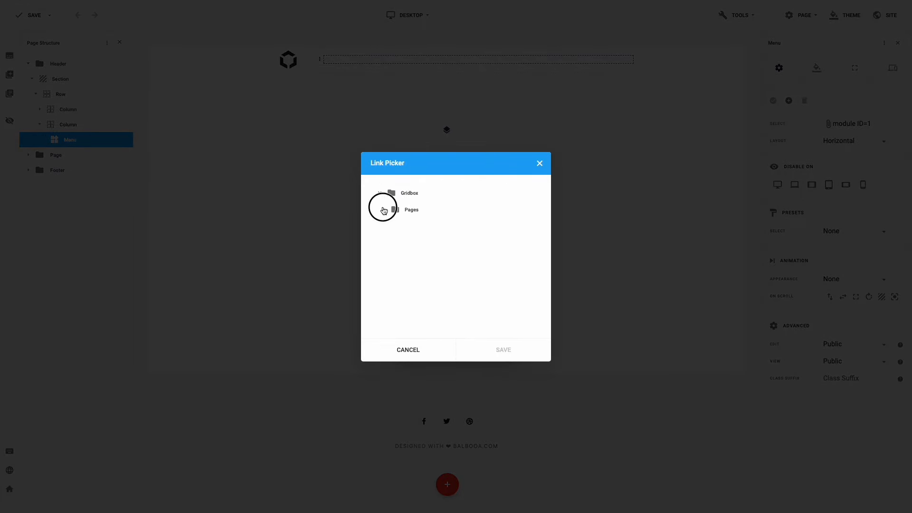
{"action": "left_click", "coordinate": [416, 225]}
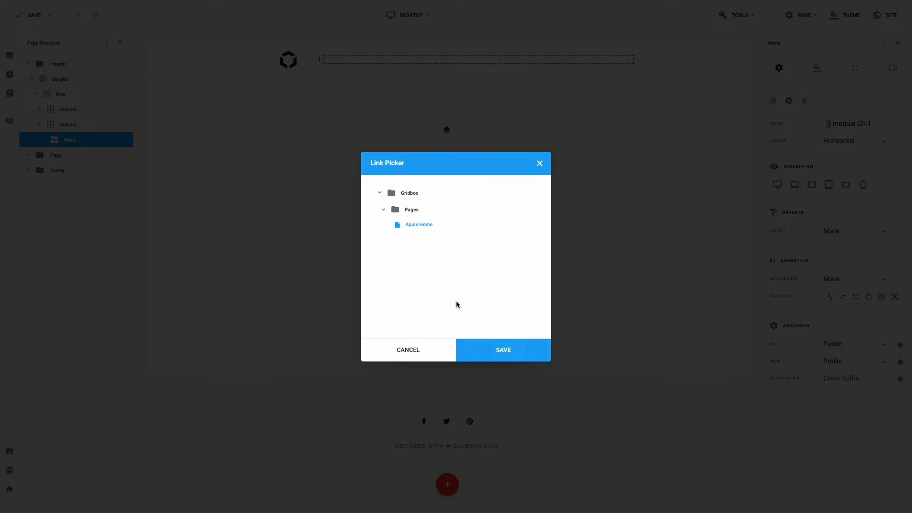
{"action": "left_click", "coordinate": [495, 345]}
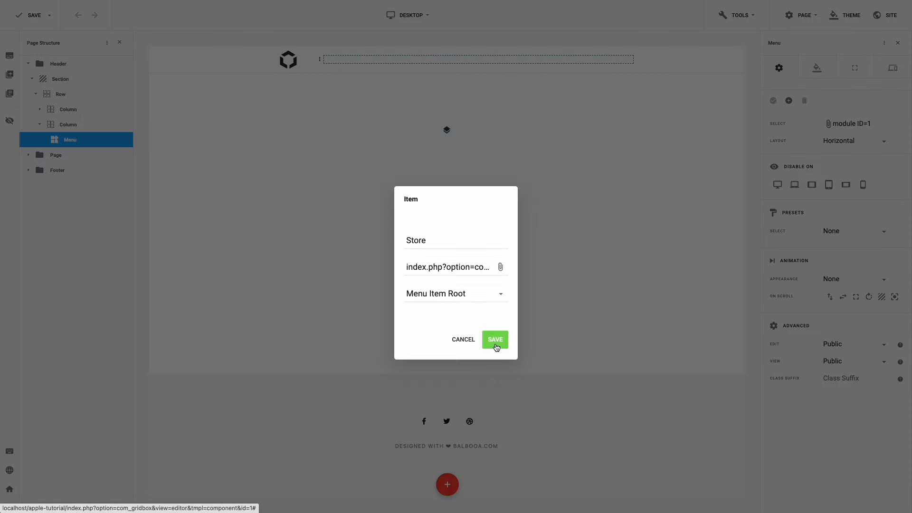
{"action": "left_click", "coordinate": [495, 344]}
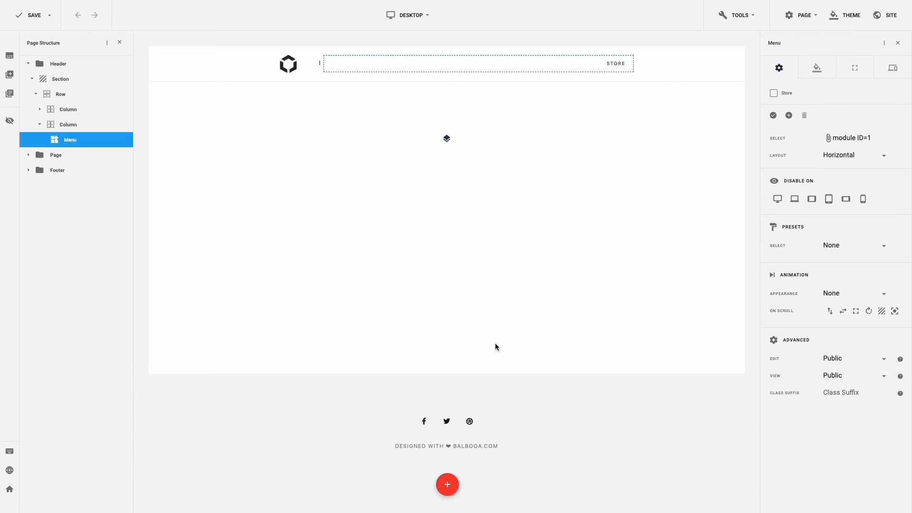
- Add a 'Mac' menu item linked to Apple Home
{"action": "left_click", "coordinate": [789, 115]}
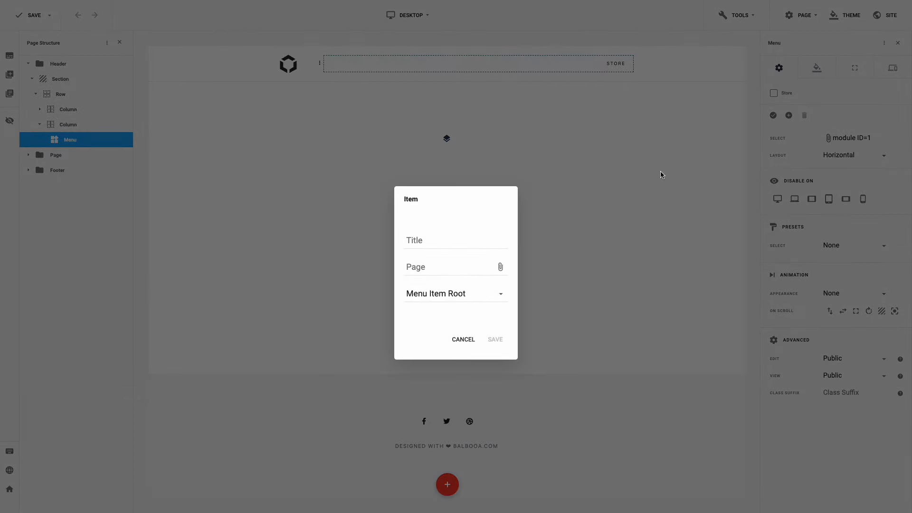
{"action": "left_click", "coordinate": [488, 239]}
{"action": "type", "text": "Mac"}
{"action": "left_click", "coordinate": [476, 270]}
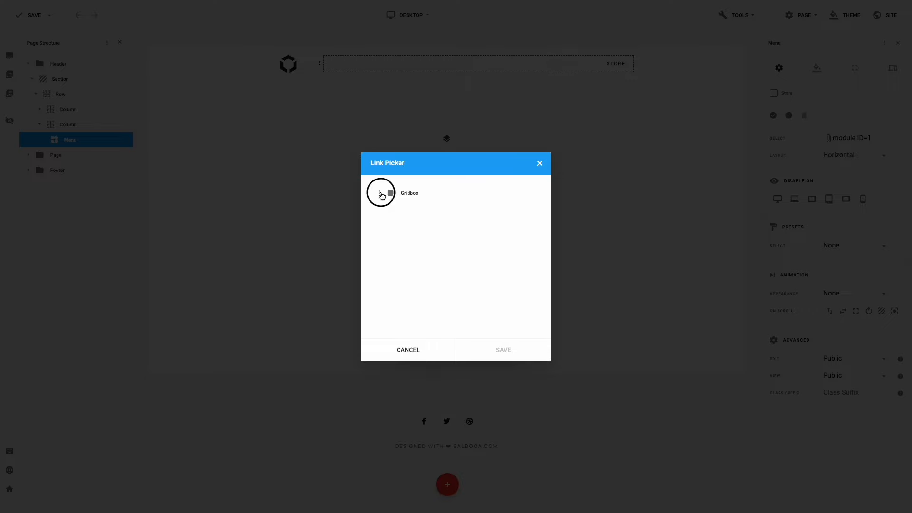
{"action": "left_click", "coordinate": [387, 212]}
{"action": "left_click", "coordinate": [412, 226]}
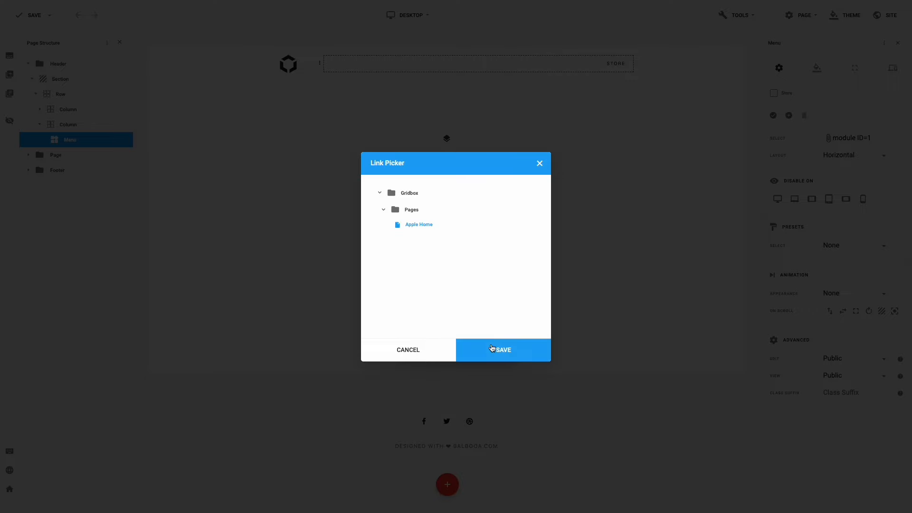
{"action": "left_click", "coordinate": [494, 350]}
{"action": "left_click", "coordinate": [495, 340]}
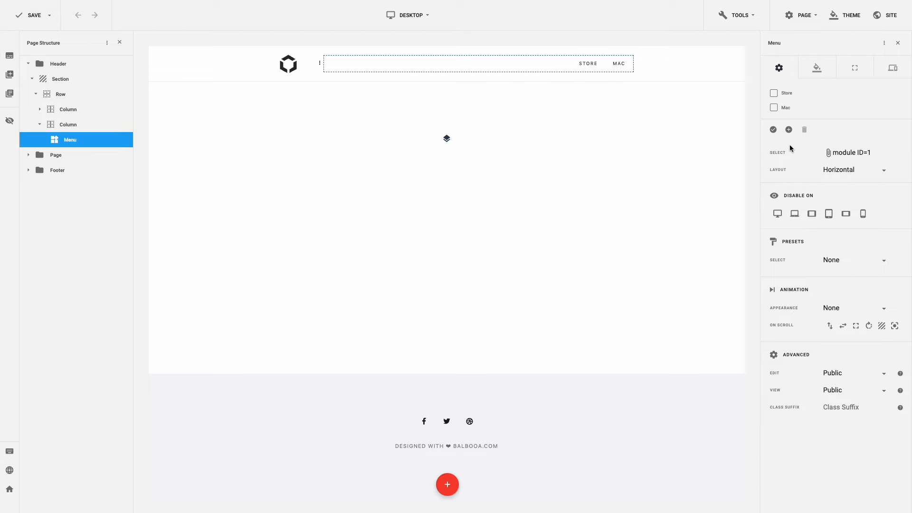
- Add 'iPad' and 'iPhone' menu items, both linked to Apple Home
{"action": "left_click", "coordinate": [788, 129]}
{"action": "type", "text": "iPad"}
{"action": "left_click", "coordinate": [460, 266]}
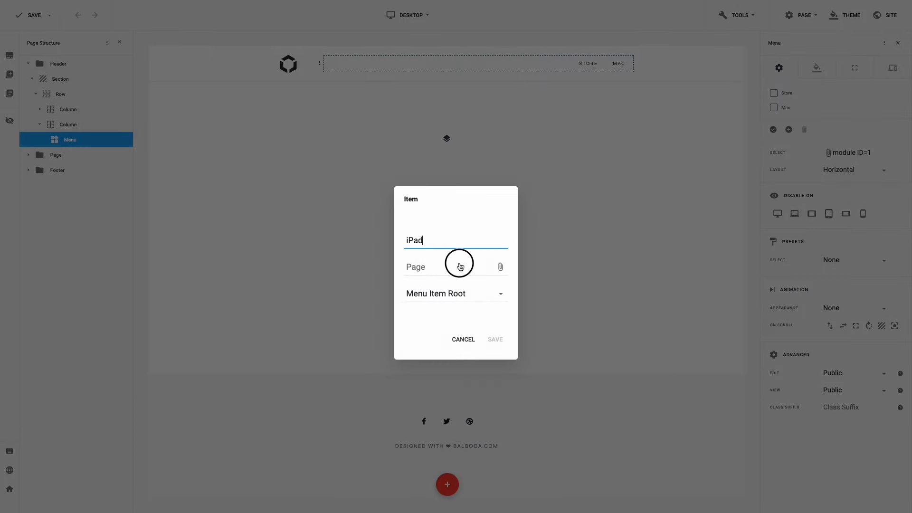
{"action": "left_click", "coordinate": [387, 211]}
{"action": "left_click", "coordinate": [411, 226]}
{"action": "left_click", "coordinate": [494, 351]}
{"action": "left_click", "coordinate": [495, 340]}
{"action": "left_click", "coordinate": [789, 143]}
{"action": "type", "text": "i"}
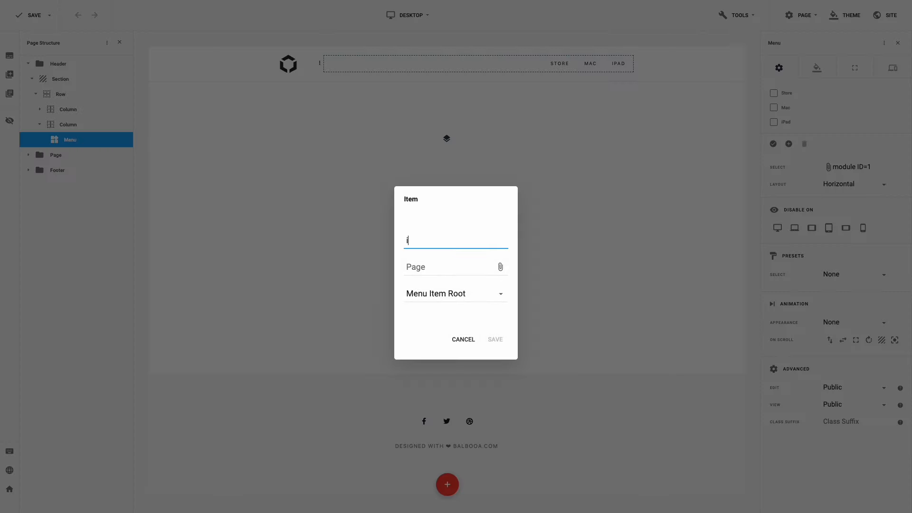
{"action": "type", "text": "Phone"}
{"action": "left_click", "coordinate": [460, 266]}
{"action": "left_click", "coordinate": [380, 208]}
{"action": "left_click", "coordinate": [412, 222]}
{"action": "left_click", "coordinate": [489, 347]}
{"action": "left_click", "coordinate": [495, 339]}
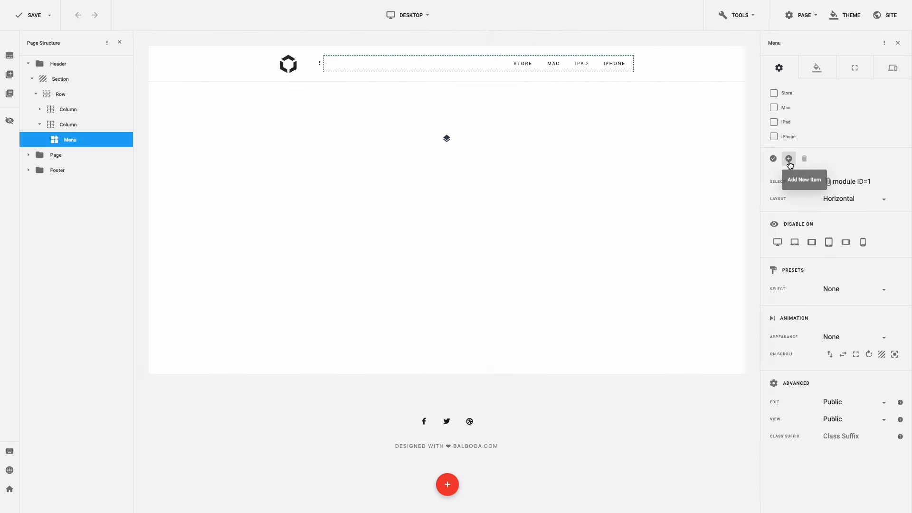
- Add 'Watch' and 'AirPods' menu items, both linked to Apple Home
{"action": "left_click", "coordinate": [789, 158]}
{"action": "type", "text": "Watch"}
{"action": "left_click", "coordinate": [460, 266]}
{"action": "left_click", "coordinate": [380, 208]}
{"action": "left_click", "coordinate": [414, 224]}
{"action": "left_click", "coordinate": [494, 348]}
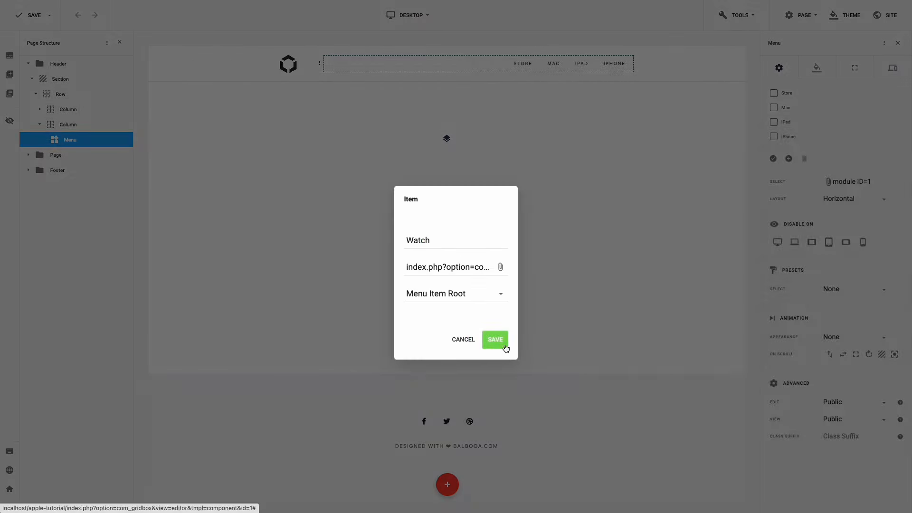
{"action": "left_click", "coordinate": [504, 346]}
{"action": "left_click", "coordinate": [788, 173]}
{"action": "type", "text": "AirPods"}
{"action": "left_click", "coordinate": [460, 266]}
{"action": "left_click", "coordinate": [380, 207]}
{"action": "left_click", "coordinate": [413, 223]}
{"action": "left_click", "coordinate": [494, 348]}
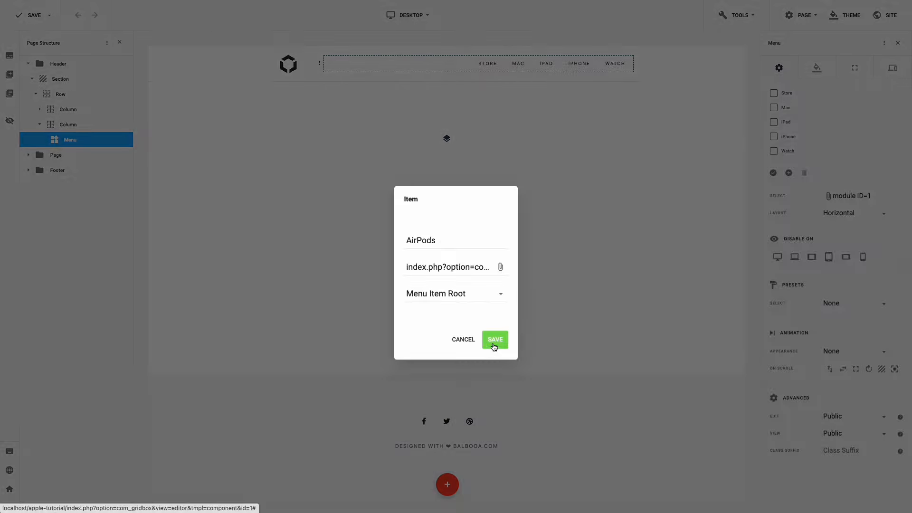
{"action": "left_click", "coordinate": [494, 346]}
- Add 'TV & Home' and 'Entertainment' menu items, both linked to Apple Home
{"action": "left_click", "coordinate": [789, 187]}
{"action": "type", "text": "TV & Home"}
{"action": "left_click", "coordinate": [460, 266]}
{"action": "left_click", "coordinate": [380, 207]}
{"action": "left_click", "coordinate": [413, 222]}
{"action": "left_click", "coordinate": [494, 349]}
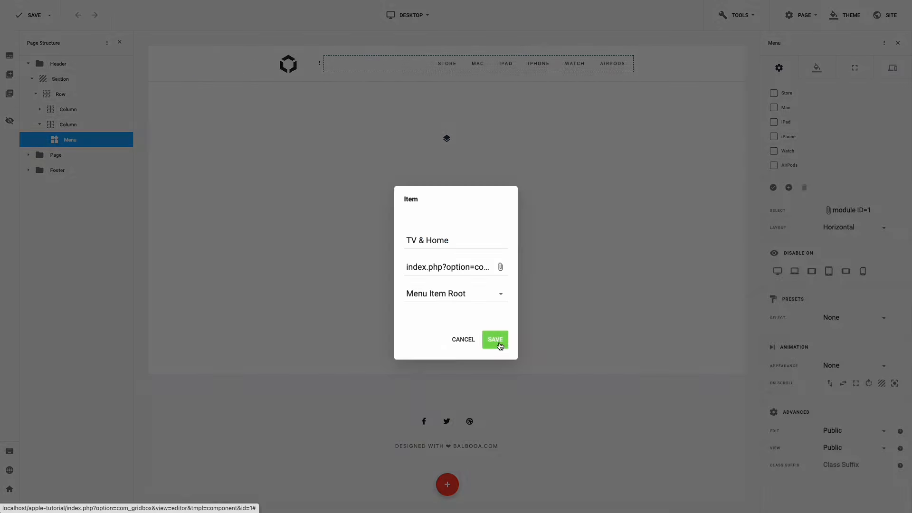
{"action": "left_click", "coordinate": [495, 339]}
{"action": "left_click", "coordinate": [788, 201]}
{"action": "type", "text": "Entertainment"}
{"action": "left_click", "coordinate": [459, 266]}
{"action": "left_click", "coordinate": [380, 207]}
{"action": "left_click", "coordinate": [413, 223]}
{"action": "left_click", "coordinate": [494, 349]}
{"action": "left_click", "coordinate": [496, 340]}
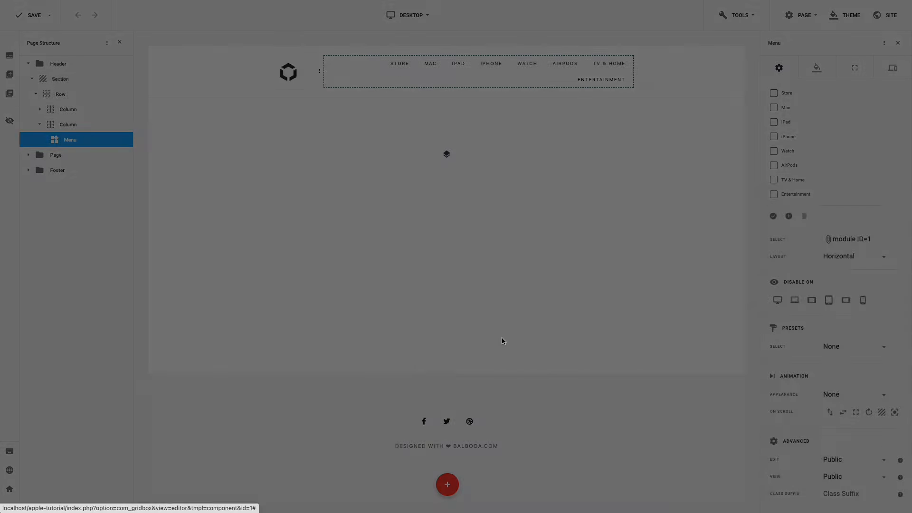
- Add 'Accessories' and 'Support' items linked to Apple Home, then save the page
{"action": "left_click", "coordinate": [789, 216]}
{"action": "type", "text": "Accessories"}
{"action": "left_click", "coordinate": [460, 266]}
{"action": "left_click", "coordinate": [380, 207]}
{"action": "left_click", "coordinate": [413, 223]}
{"action": "left_click", "coordinate": [494, 348]}
{"action": "left_click", "coordinate": [496, 340]}
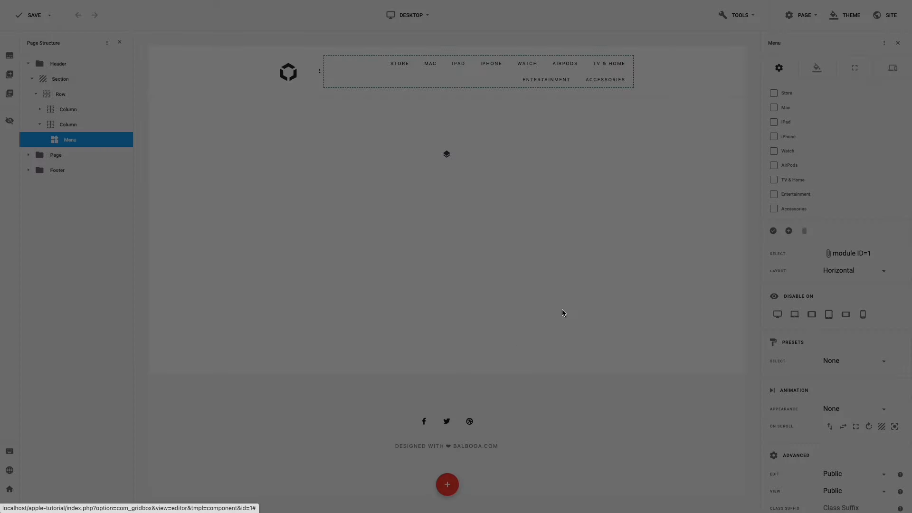
{"action": "left_click", "coordinate": [789, 230]}
{"action": "type", "text": "Support"}
{"action": "left_click", "coordinate": [459, 266]}
{"action": "left_click", "coordinate": [380, 208]}
{"action": "left_click", "coordinate": [414, 223]}
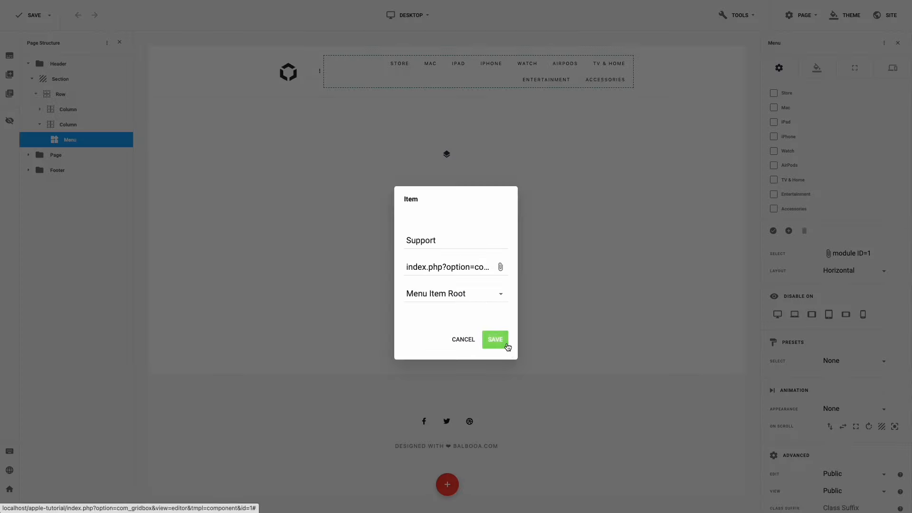
{"action": "left_click", "coordinate": [506, 345]}
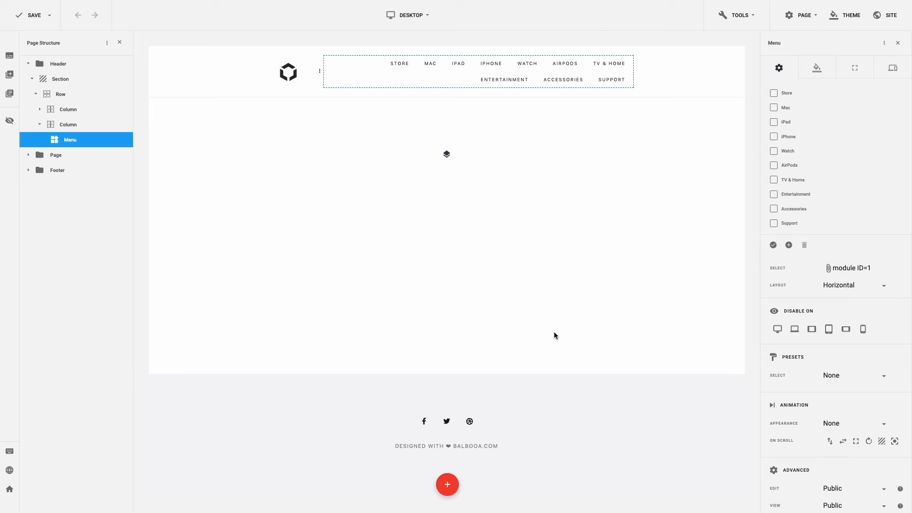
{"action": "left_click", "coordinate": [32, 18]}
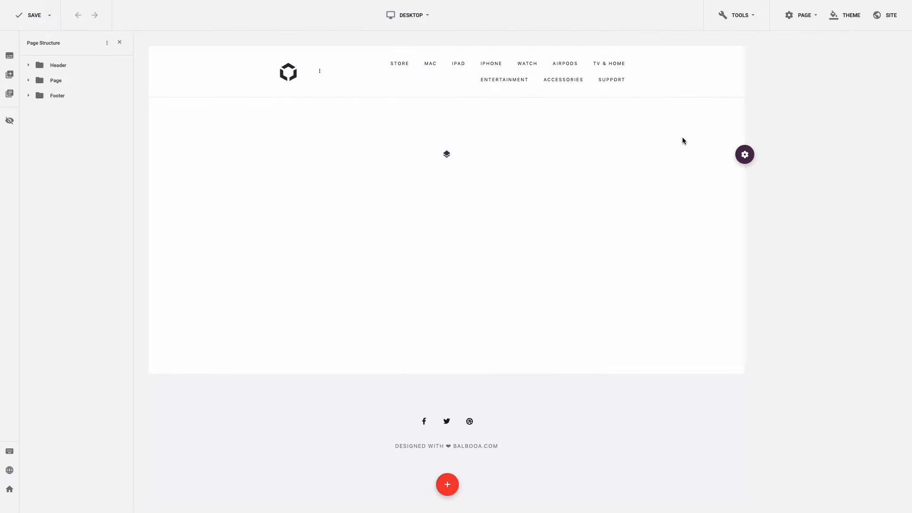
- Set the header section's Position to Fixed and show its Background settings
{"action": "left_click", "coordinate": [690, 85]}
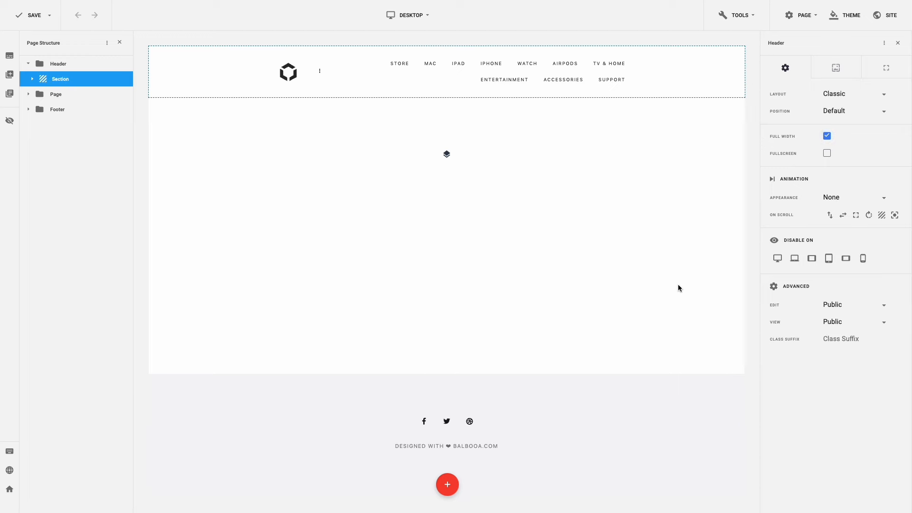
{"action": "left_click", "coordinate": [679, 396]}
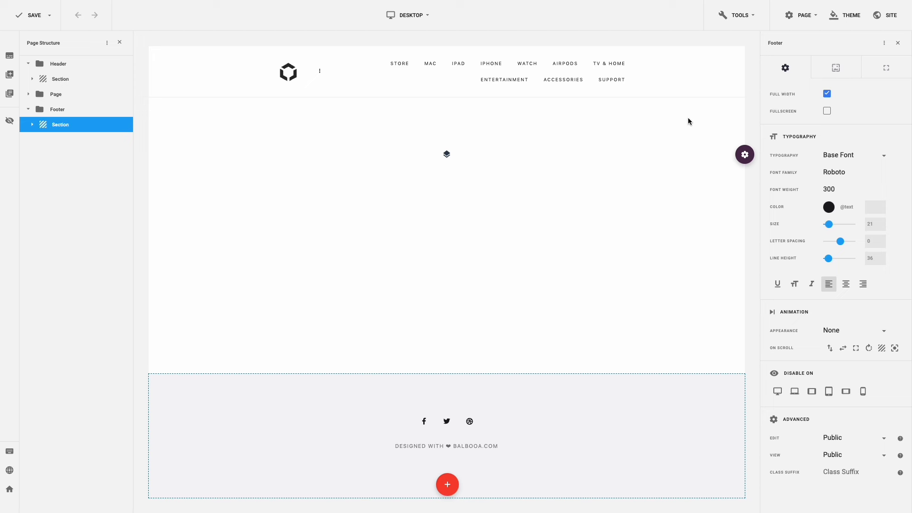
{"action": "left_click", "coordinate": [699, 84]}
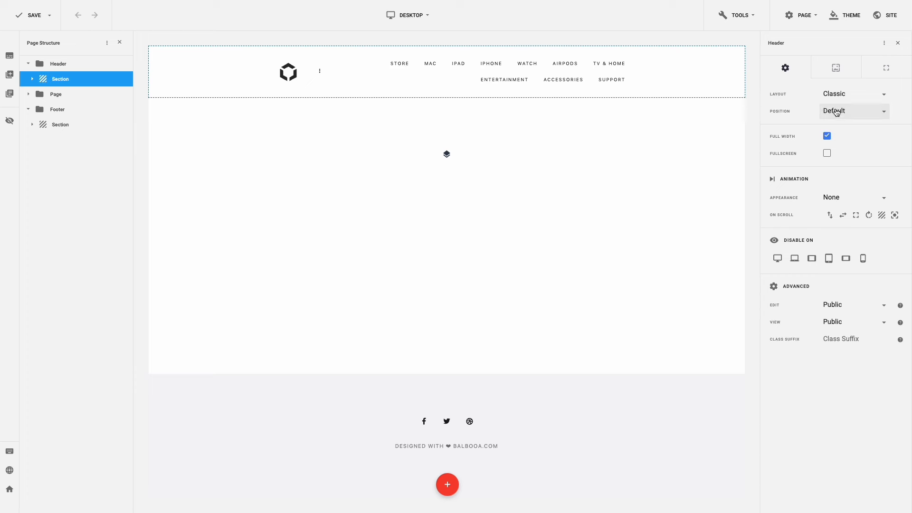
{"action": "left_click", "coordinate": [861, 116]}
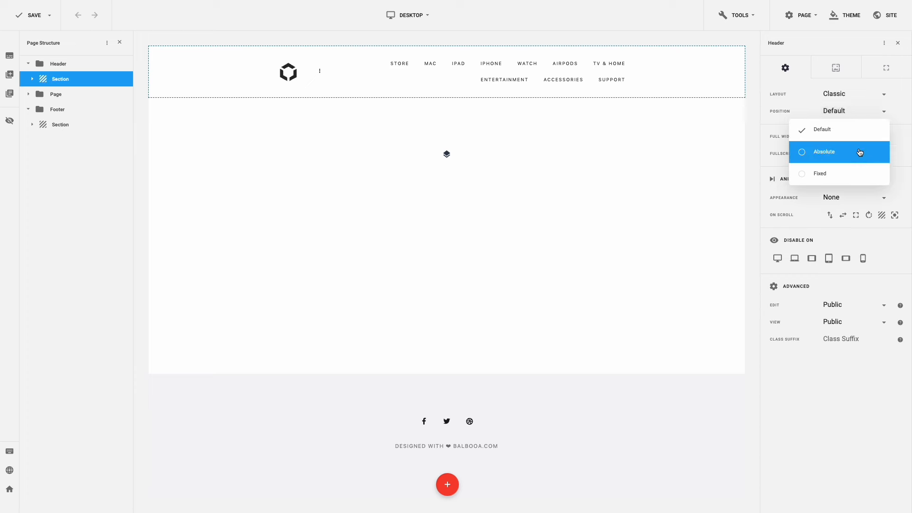
{"action": "left_click", "coordinate": [859, 175]}
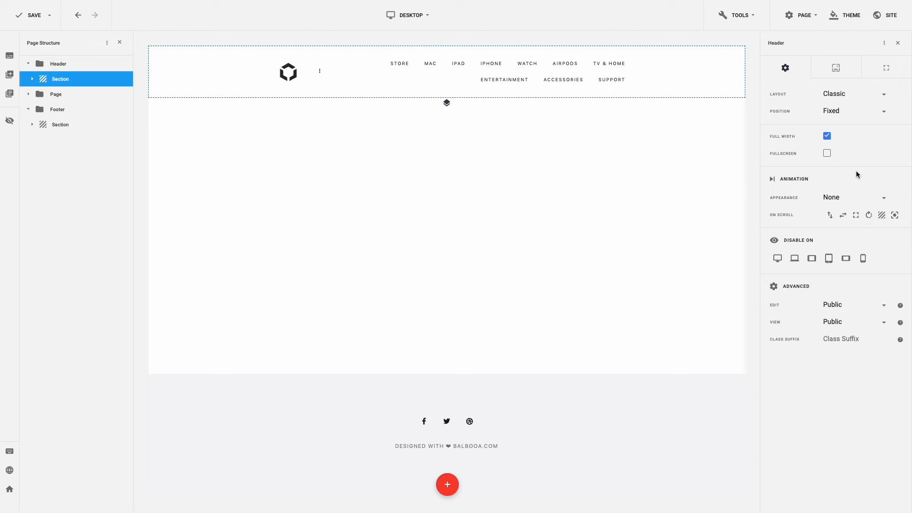
{"action": "left_click", "coordinate": [850, 76]}
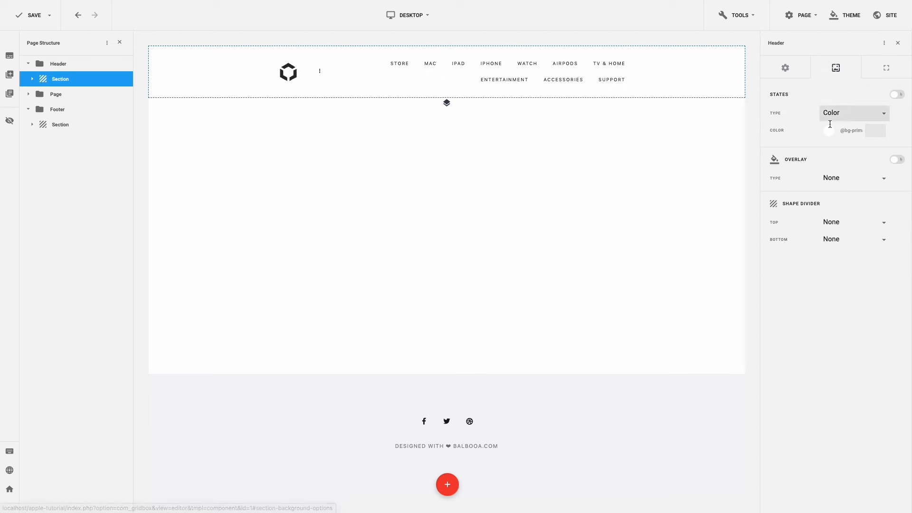
- Set the header background to the dark preset colour at 0.9 opacity
{"action": "left_click", "coordinate": [828, 131]}
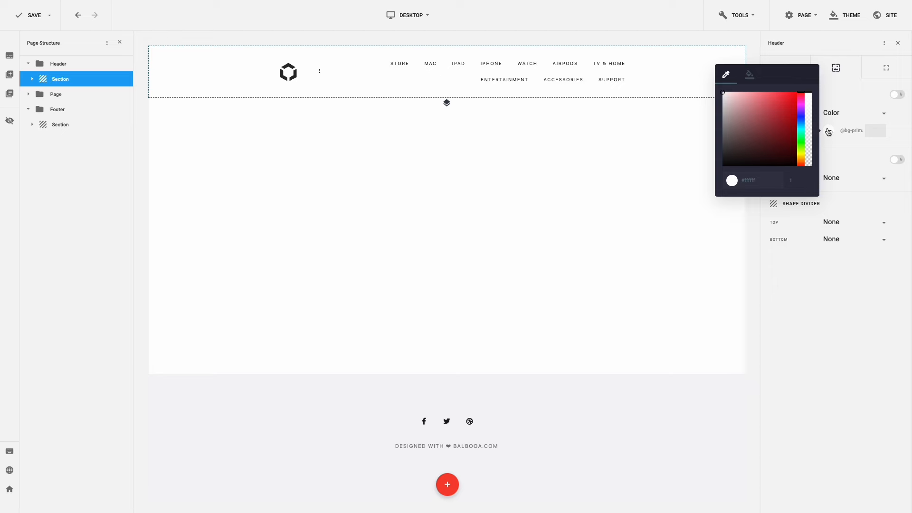
{"action": "left_click", "coordinate": [750, 74]}
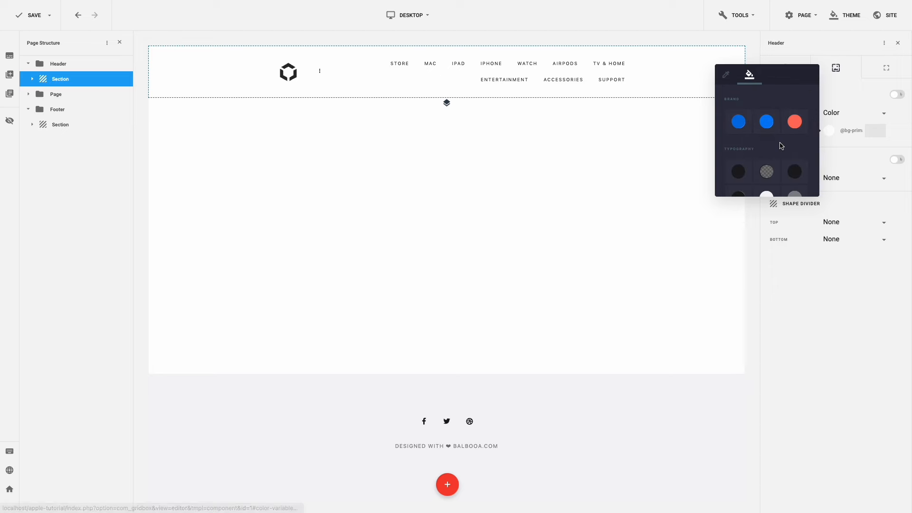
{"action": "scroll", "coordinate": [781, 146], "scroll_direction": "down", "scroll_amount": 3}
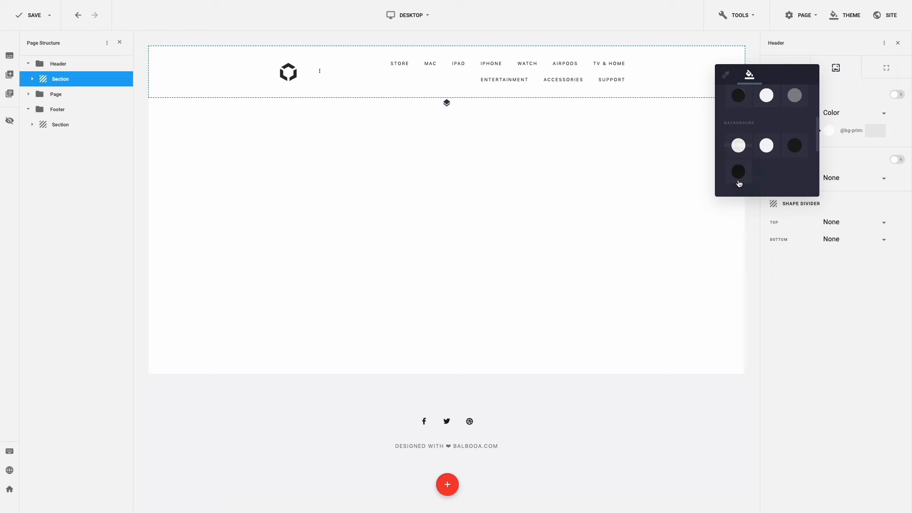
{"action": "left_click", "coordinate": [739, 176]}
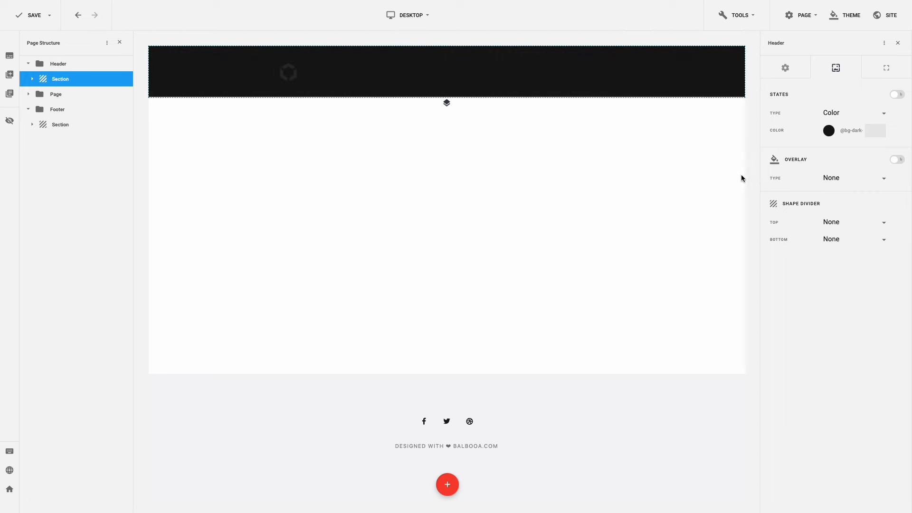
{"action": "left_click", "coordinate": [829, 131]}
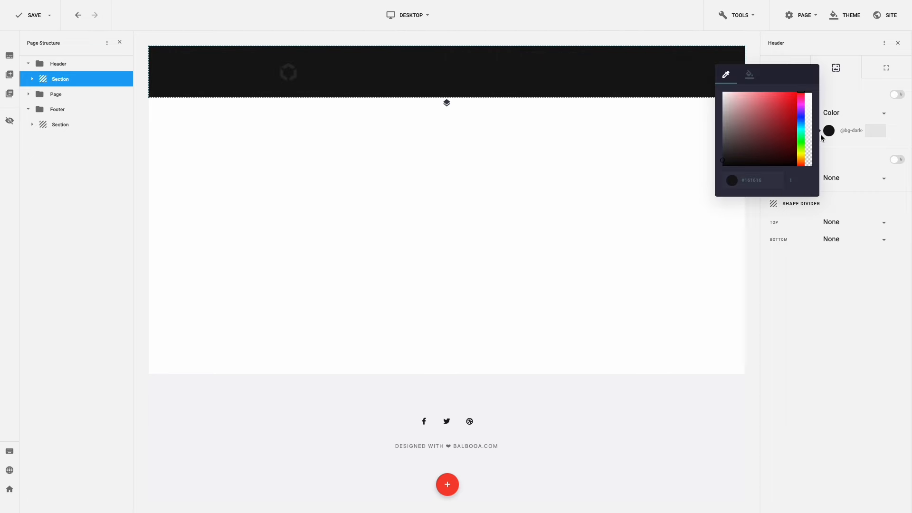
{"action": "left_click", "coordinate": [792, 178]}
{"action": "type", "text": "0.9"}
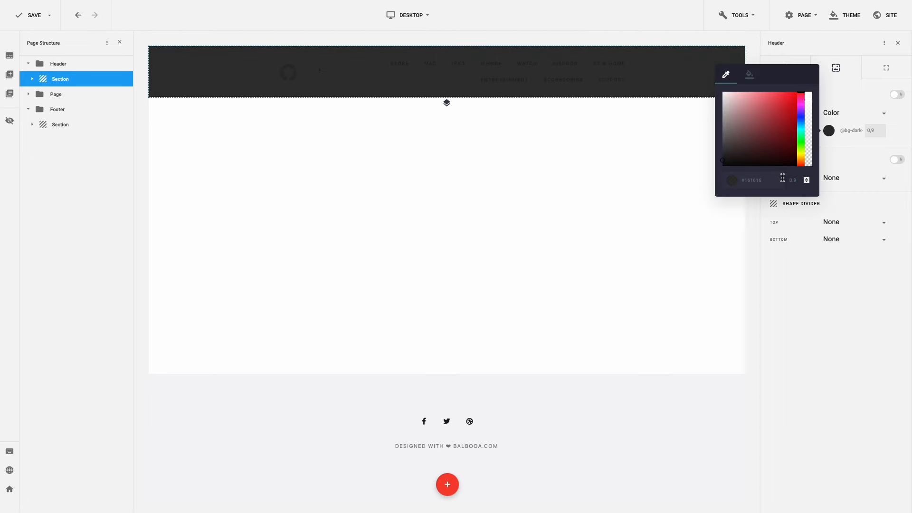
{"action": "left_click", "coordinate": [847, 164]}
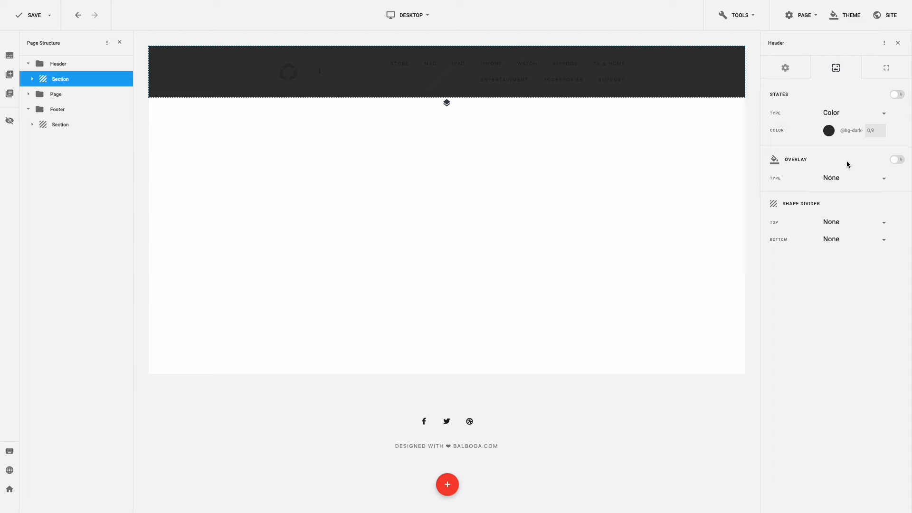
- Set the header overlay type to Blur with effect strength 20
{"action": "left_click", "coordinate": [855, 178]}
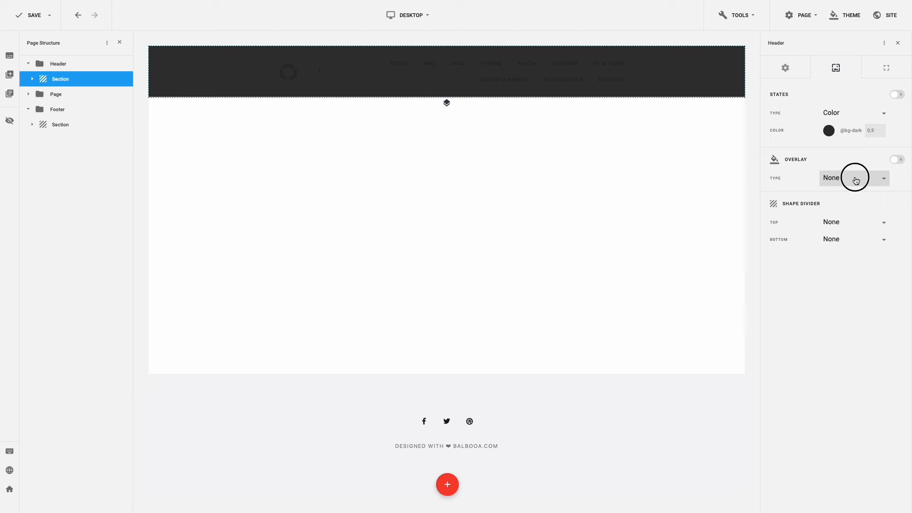
{"action": "left_click", "coordinate": [847, 219]}
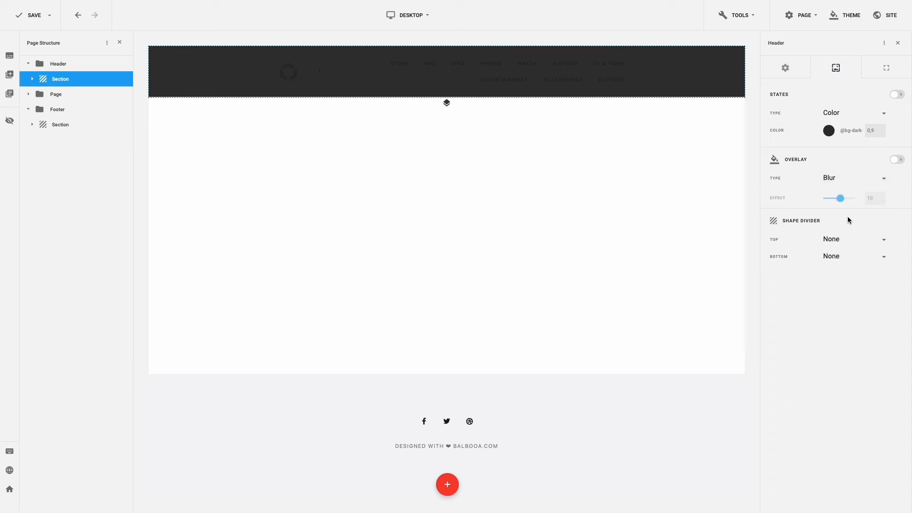
{"action": "left_click_drag", "start_coordinate": [842, 199], "coordinate": [862, 196]}
- Set the header border width to 0 and bring up Modify Columns for its row
{"action": "left_click", "coordinate": [878, 77]}
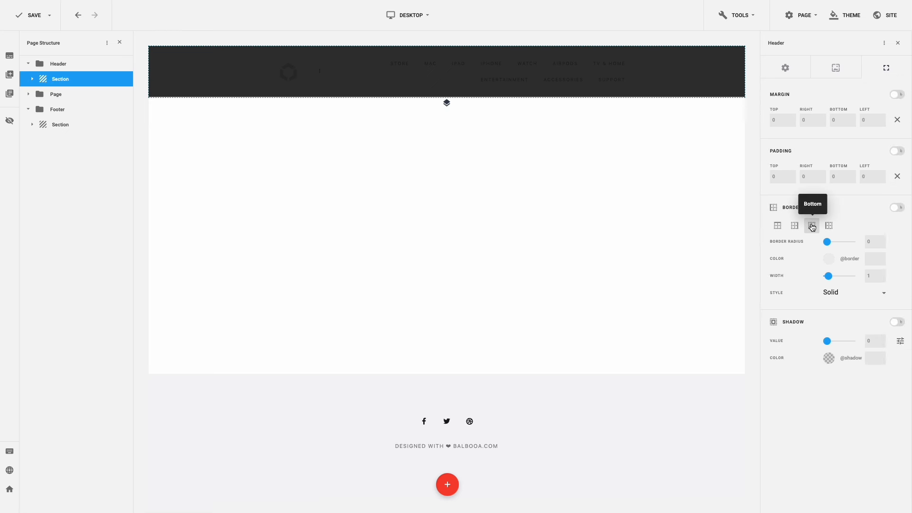
{"action": "left_click_drag", "start_coordinate": [827, 276], "coordinate": [813, 280]}
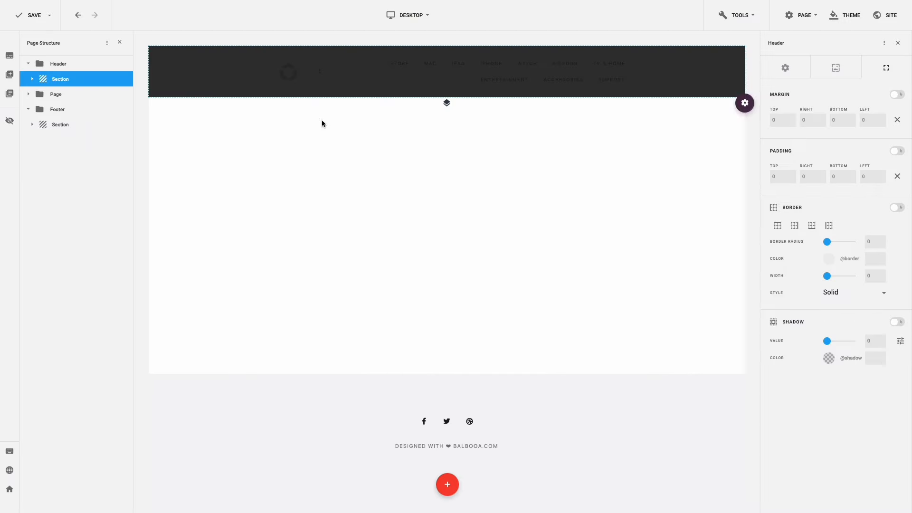
{"action": "mouse_move", "coordinate": [279, 47]}
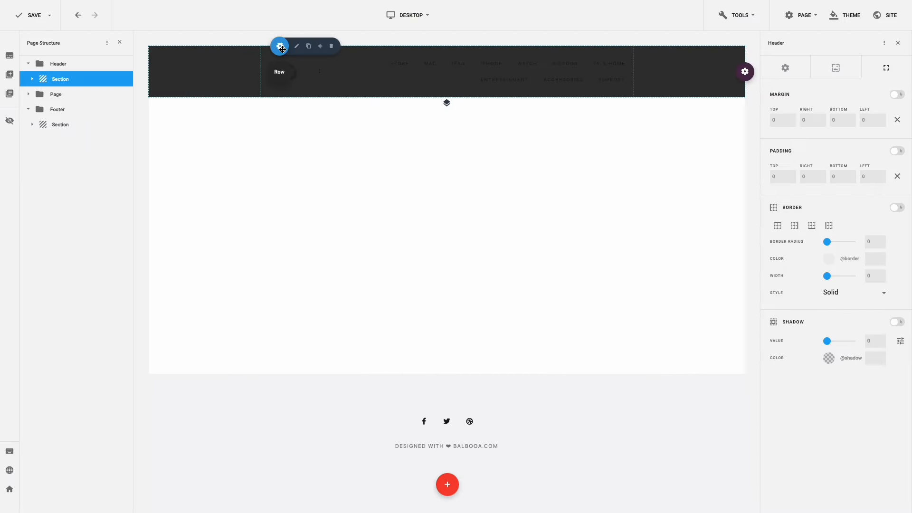
{"action": "left_click", "coordinate": [320, 50]}
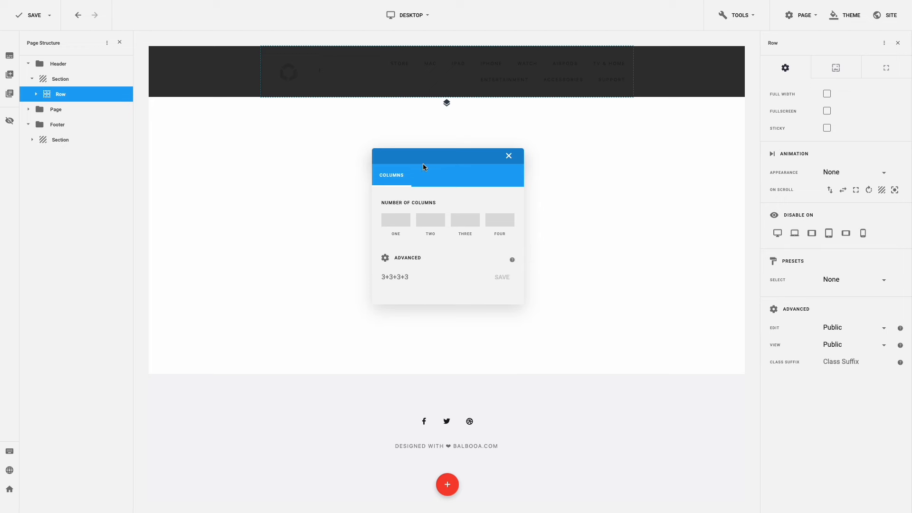
- Split the header row into three columns and resize them to widths 1, 8 and 3
{"action": "left_click", "coordinate": [464, 226]}
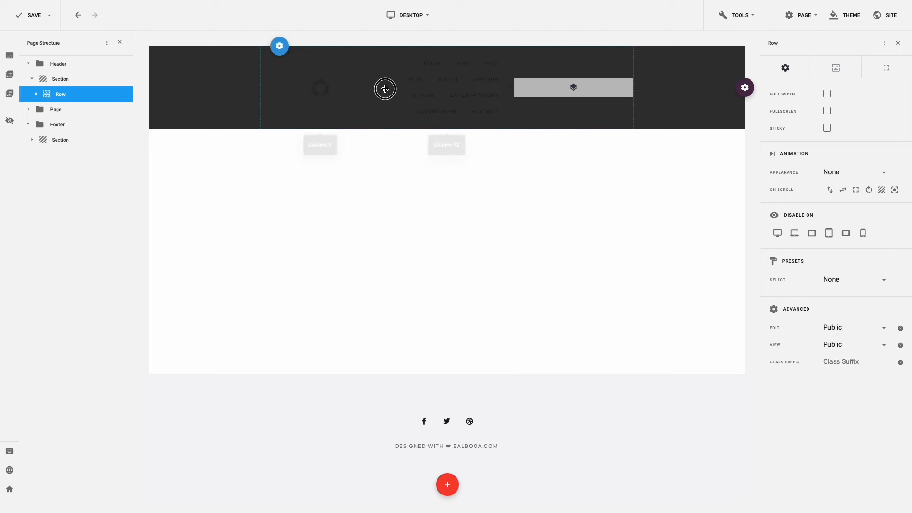
{"action": "left_click_drag", "start_coordinate": [385, 88], "coordinate": [287, 90]}
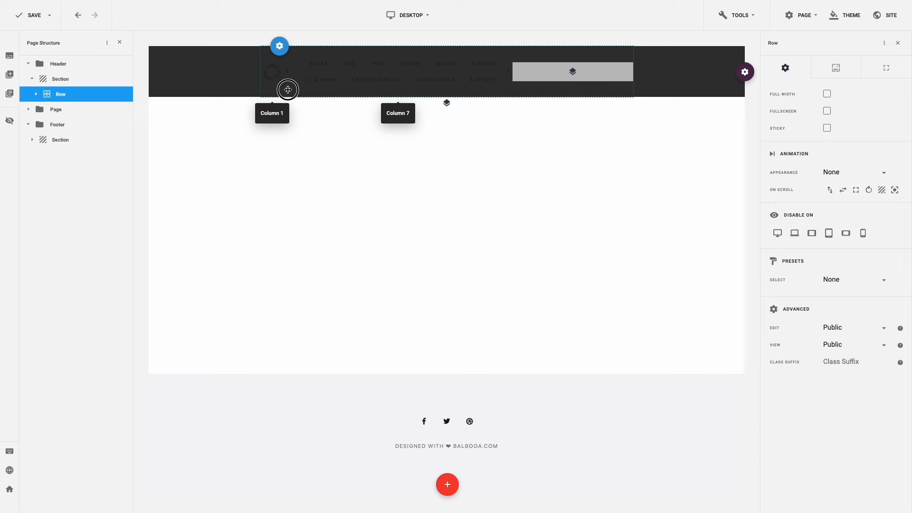
{"action": "left_click_drag", "start_coordinate": [508, 72], "coordinate": [608, 75]}
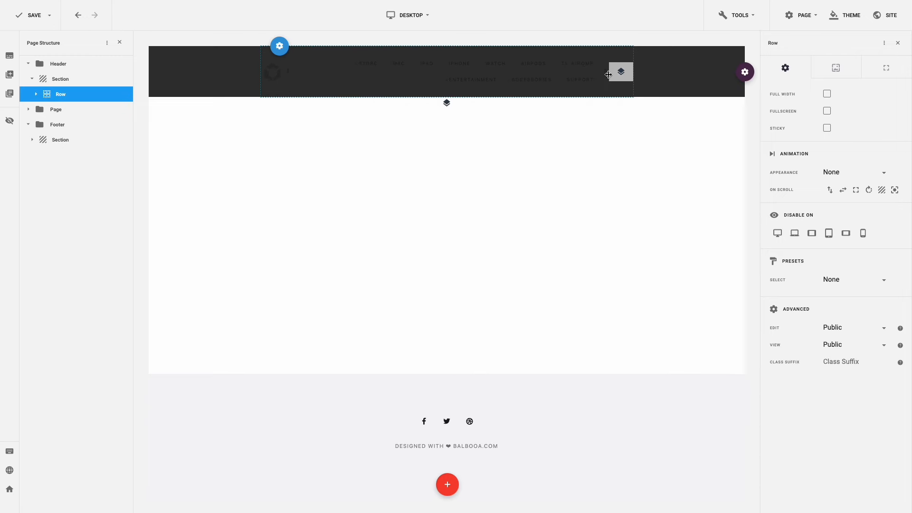
{"action": "mouse_move", "coordinate": [276, 46]}
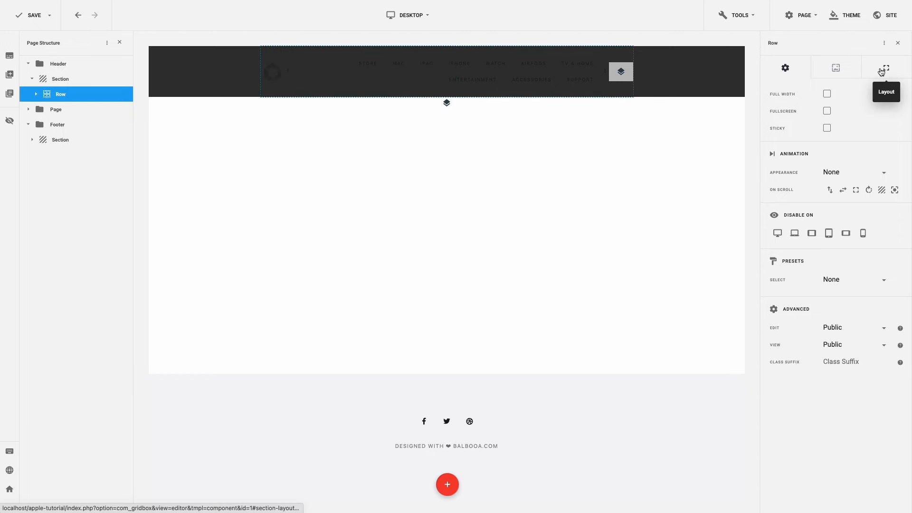
- Uncheck Columns Gutter for the header row and save the page with Ctrl+S
{"action": "left_click", "coordinate": [882, 70]}
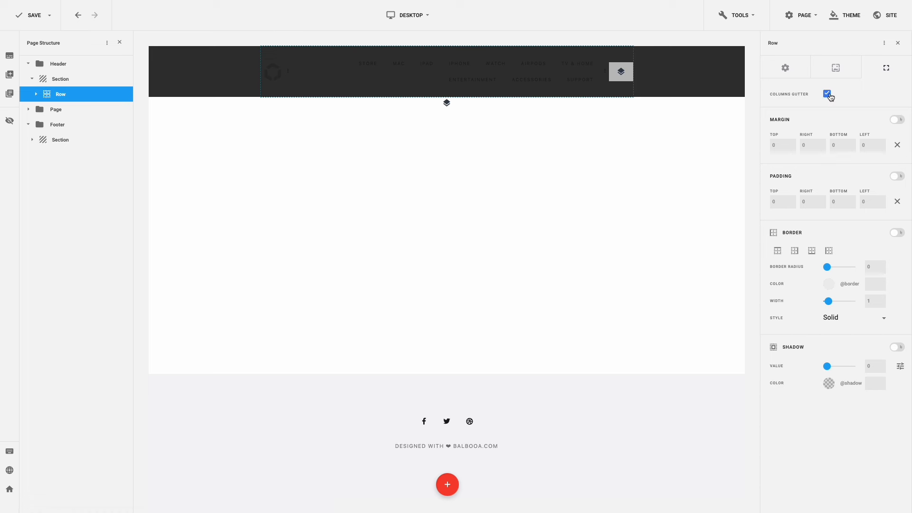
{"action": "left_click", "coordinate": [828, 95]}
{"action": "key", "text": "ctrl+s"}
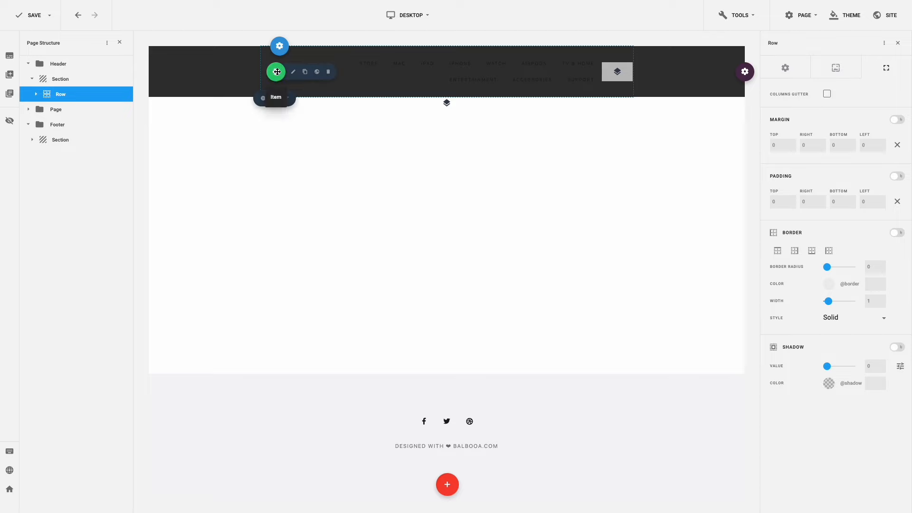
- Insert logo.webp from the apple folder's second page as the header logo image
{"action": "left_click", "coordinate": [294, 72]}
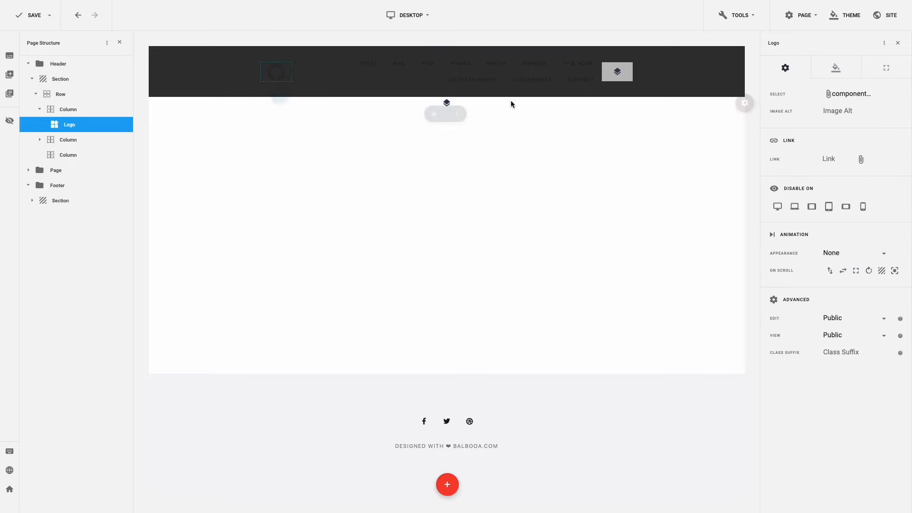
{"action": "left_click", "coordinate": [868, 100]}
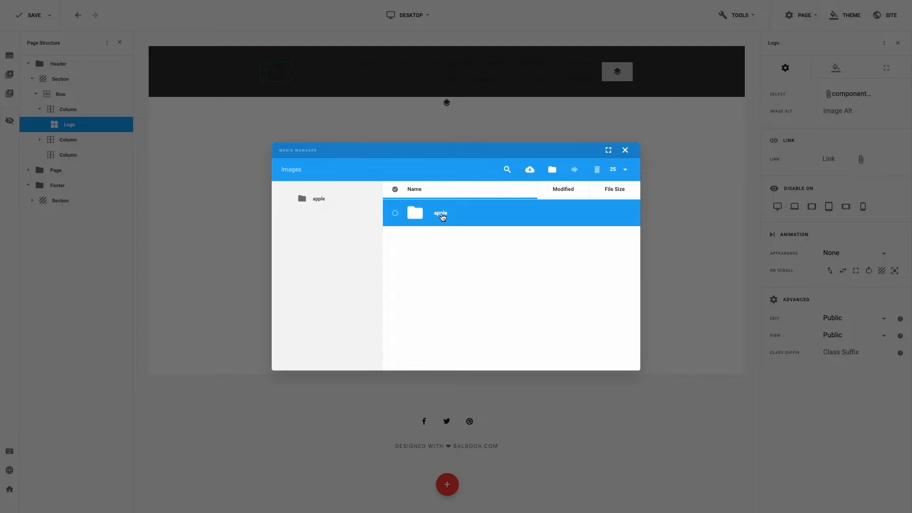
{"action": "double_click", "coordinate": [441, 216]}
{"action": "scroll", "coordinate": [444, 224], "scroll_direction": "down", "scroll_amount": 2}
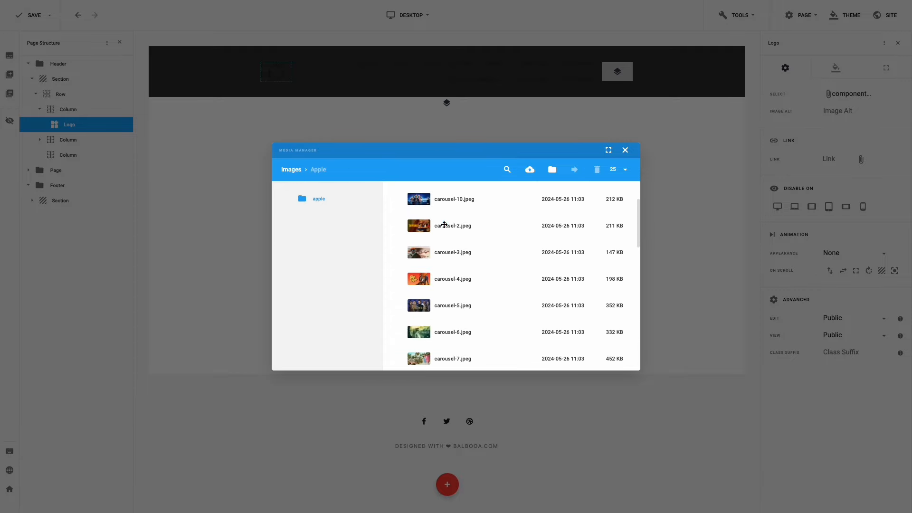
{"action": "scroll", "coordinate": [444, 225], "scroll_direction": "down", "scroll_amount": 7}
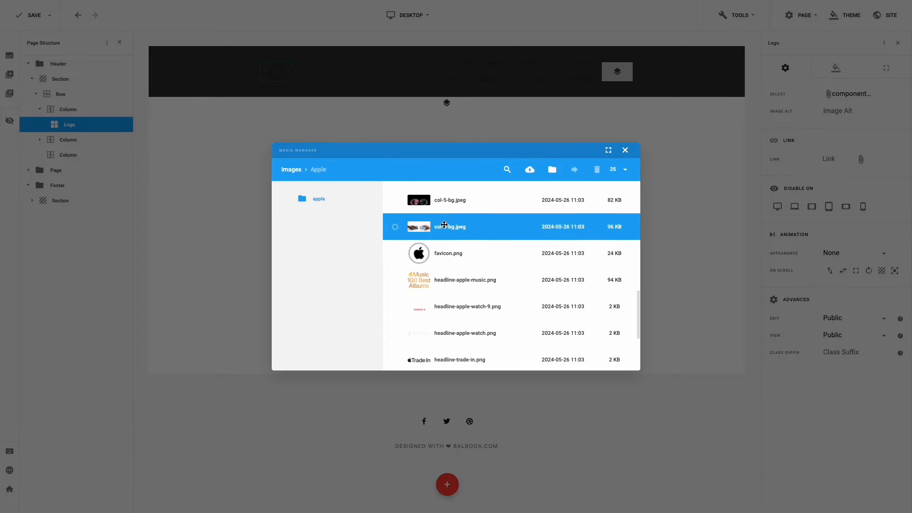
{"action": "scroll", "coordinate": [444, 225], "scroll_direction": "down", "scroll_amount": 4}
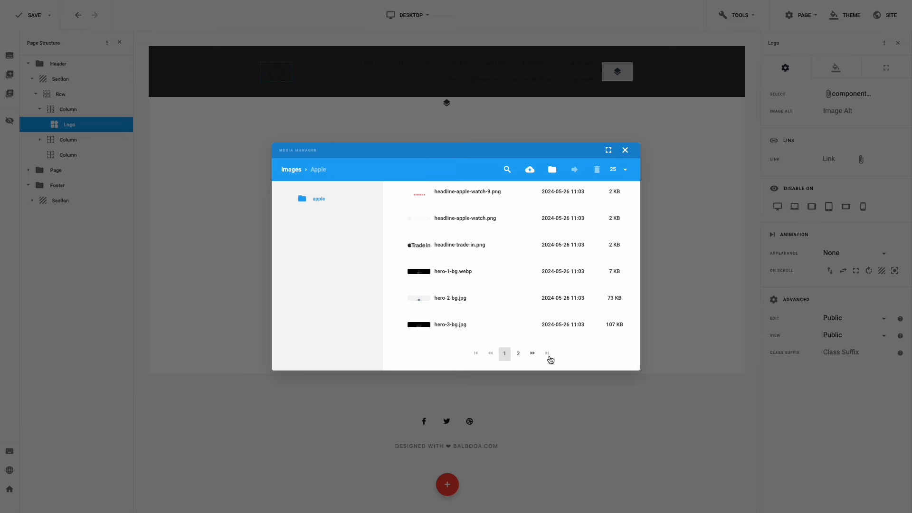
{"action": "left_click", "coordinate": [518, 353]}
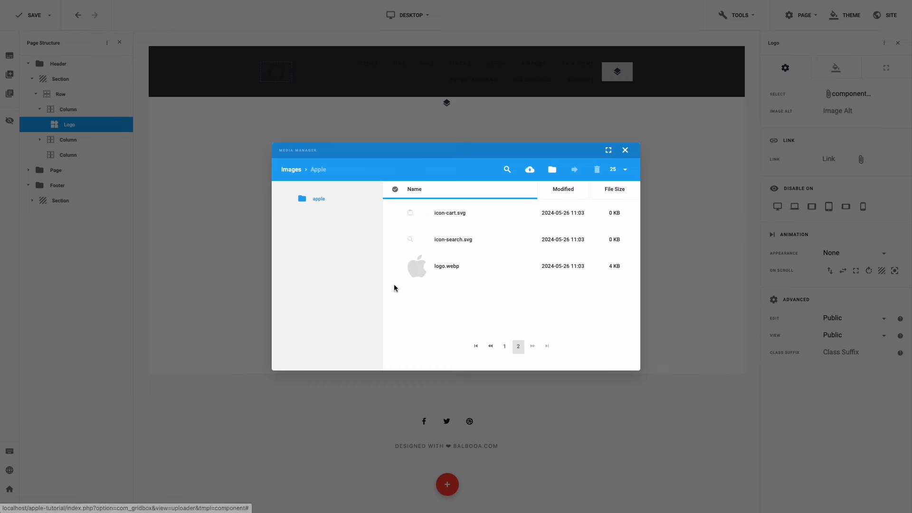
{"action": "left_click", "coordinate": [396, 267]}
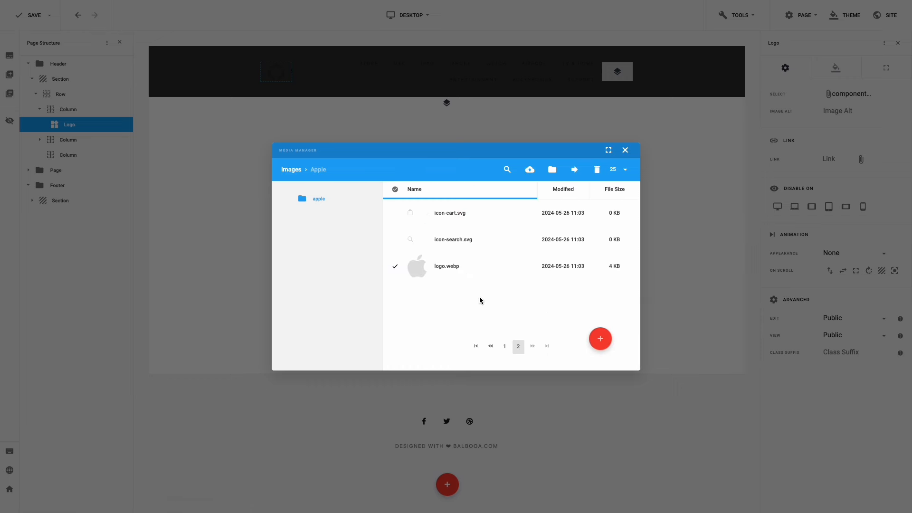
{"action": "left_click", "coordinate": [600, 340]}
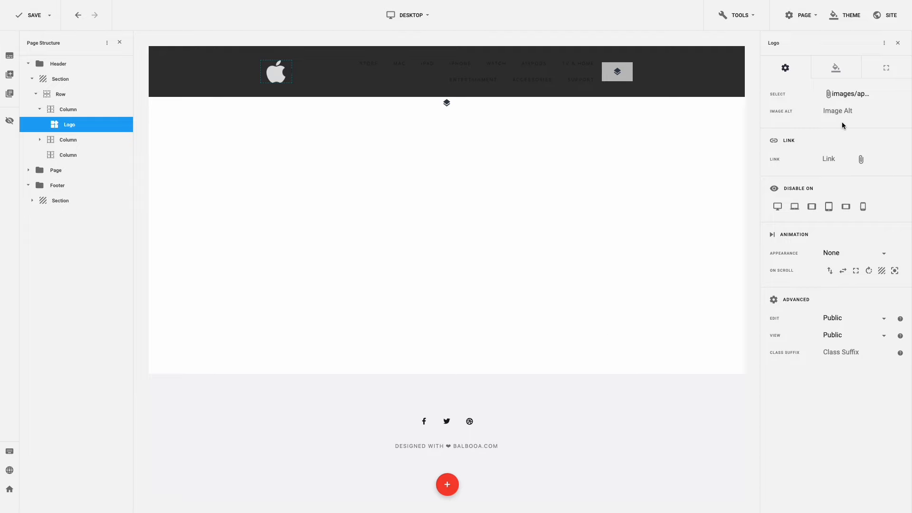
- Link the header logo to the Main Menu's Home item
{"action": "left_click", "coordinate": [860, 159]}
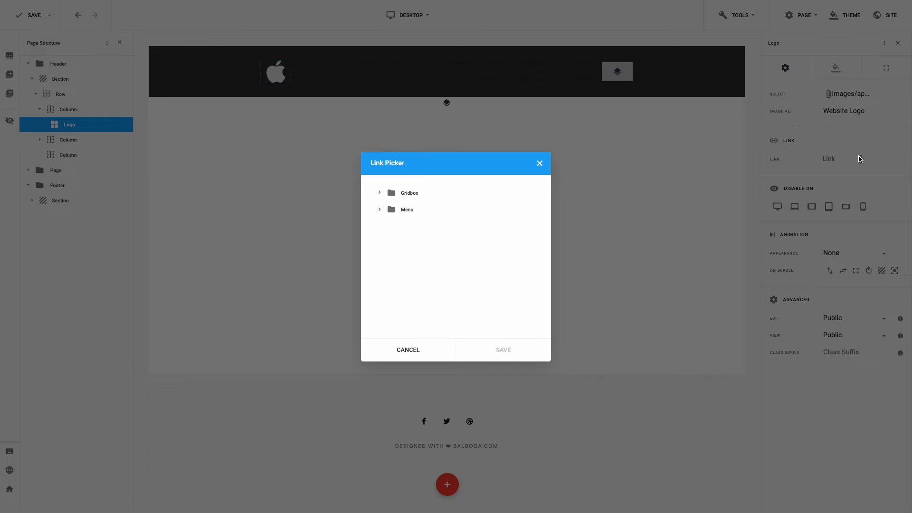
{"action": "left_click", "coordinate": [379, 209]}
{"action": "left_click", "coordinate": [383, 226]}
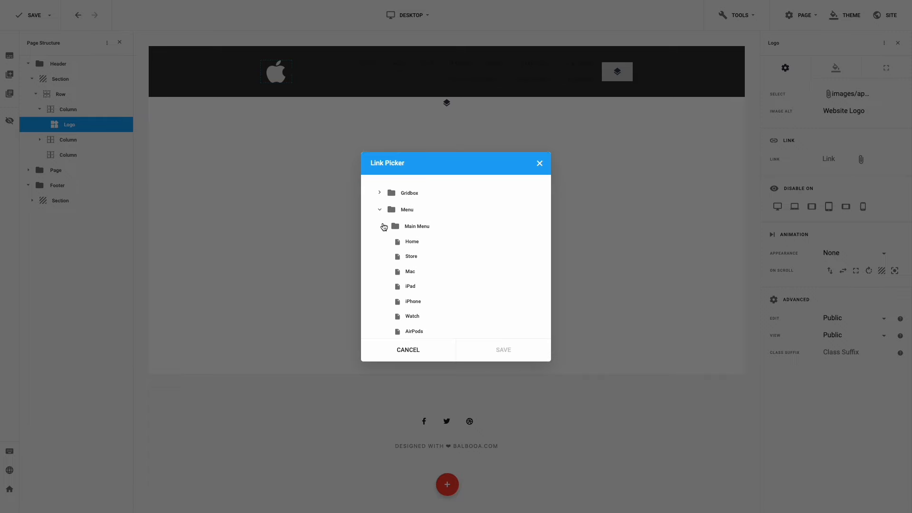
{"action": "left_click", "coordinate": [412, 241]}
{"action": "left_click", "coordinate": [504, 349]}
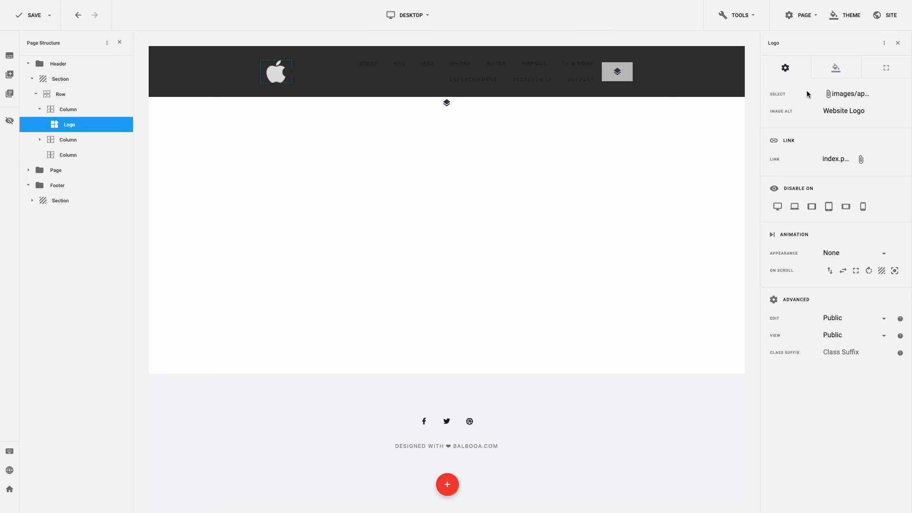
- Set the logo width to 13 and save the page
{"action": "left_click", "coordinate": [834, 70]}
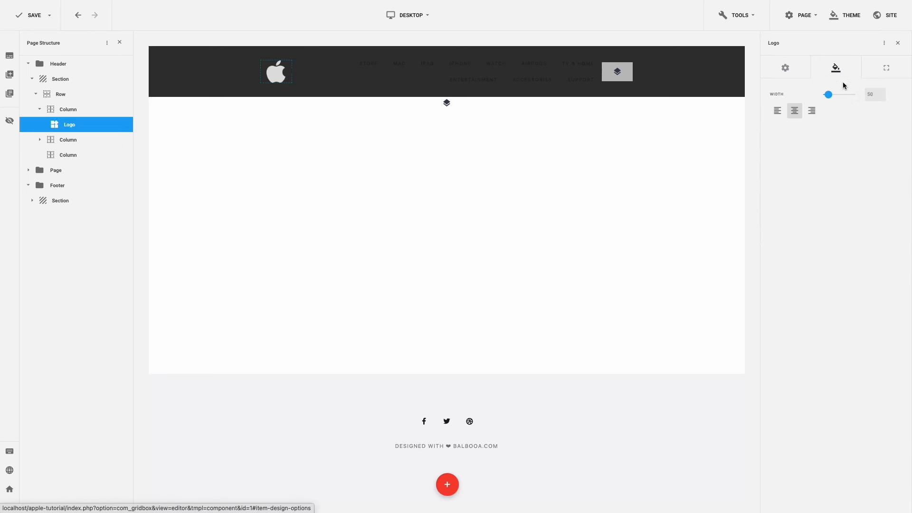
{"action": "left_click", "coordinate": [872, 94]}
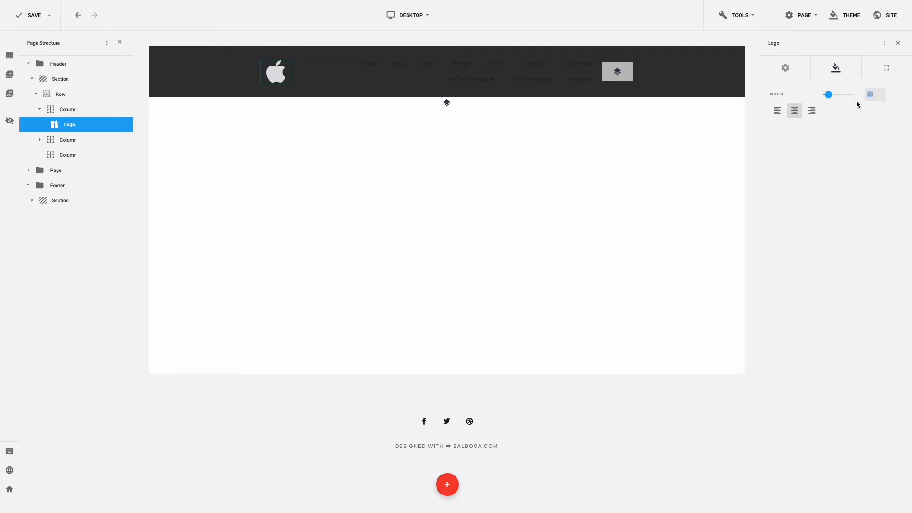
{"action": "type", "text": "13"}
{"action": "key", "text": "ctrl+s"}
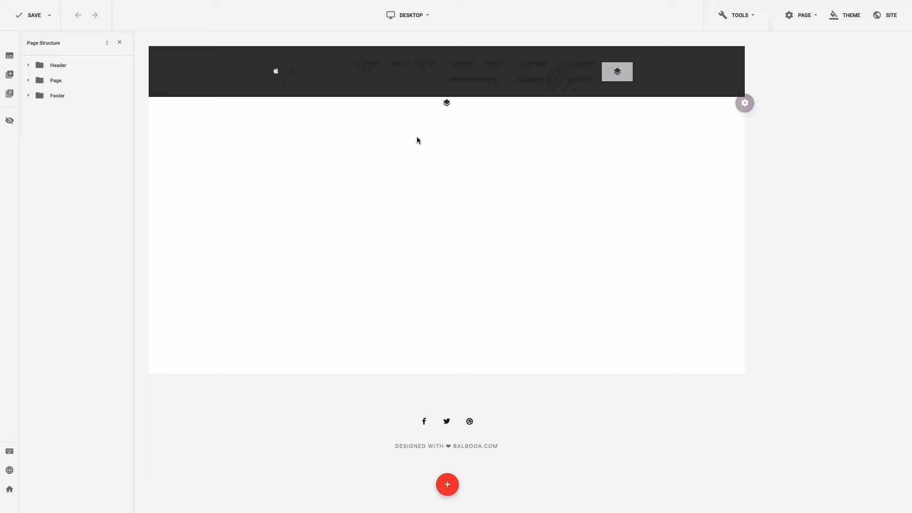
- Style menu text: Base 400 weight, letter spacing -0.1, line height 50, no uppercase, left-aligned
{"action": "mouse_move", "coordinate": [428, 73]}
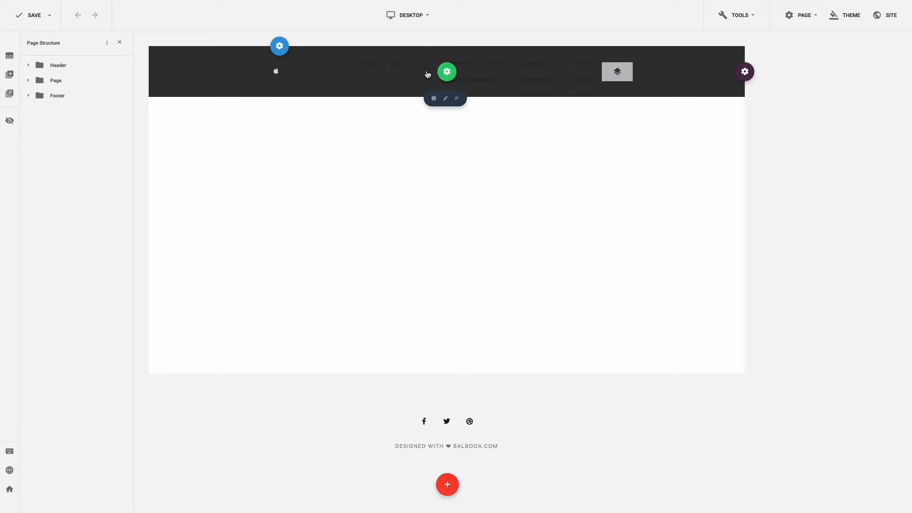
{"action": "left_click", "coordinate": [463, 72]}
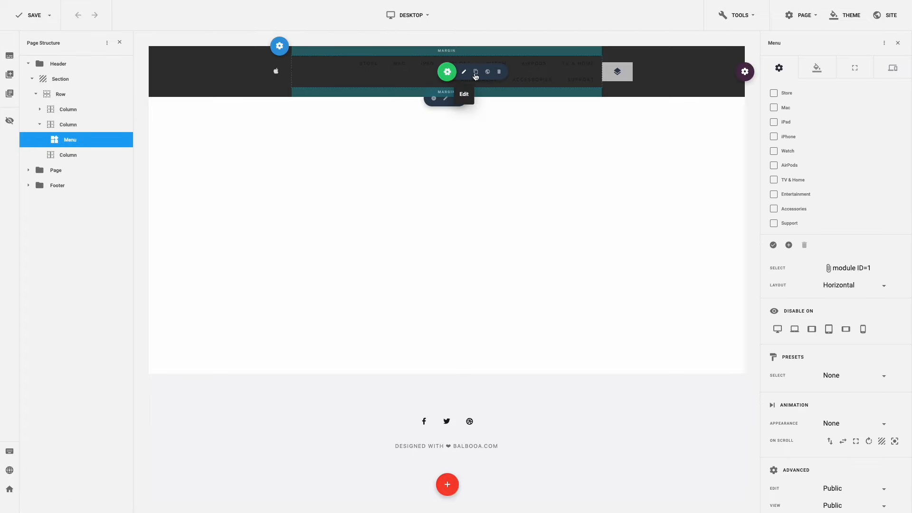
{"action": "left_click", "coordinate": [817, 68]}
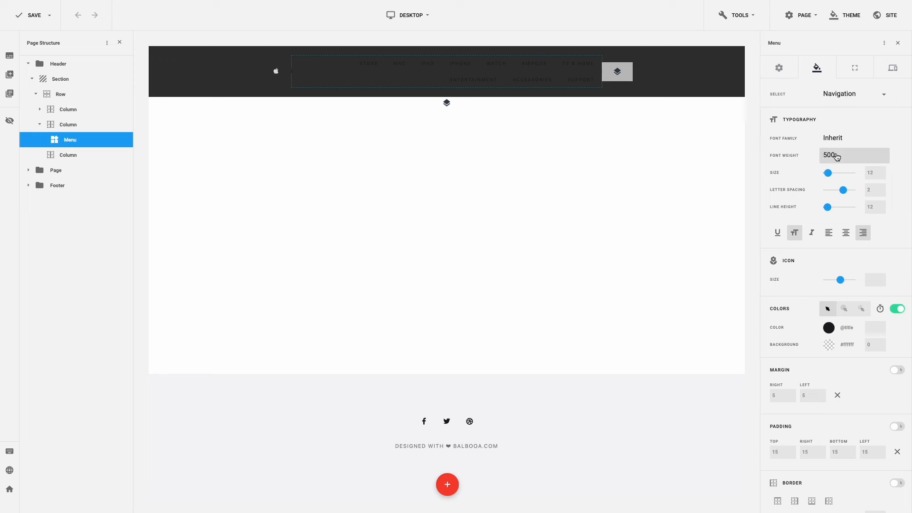
{"action": "left_click", "coordinate": [837, 157]}
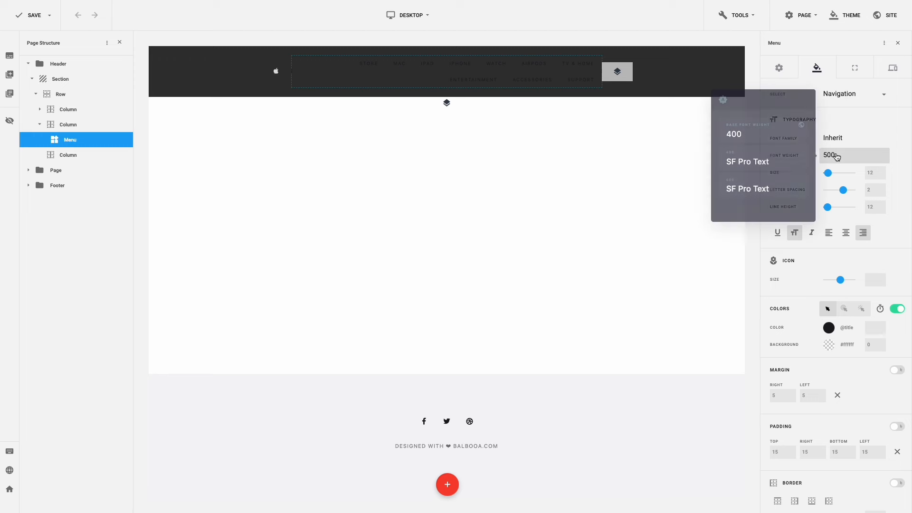
{"action": "left_click", "coordinate": [755, 137]}
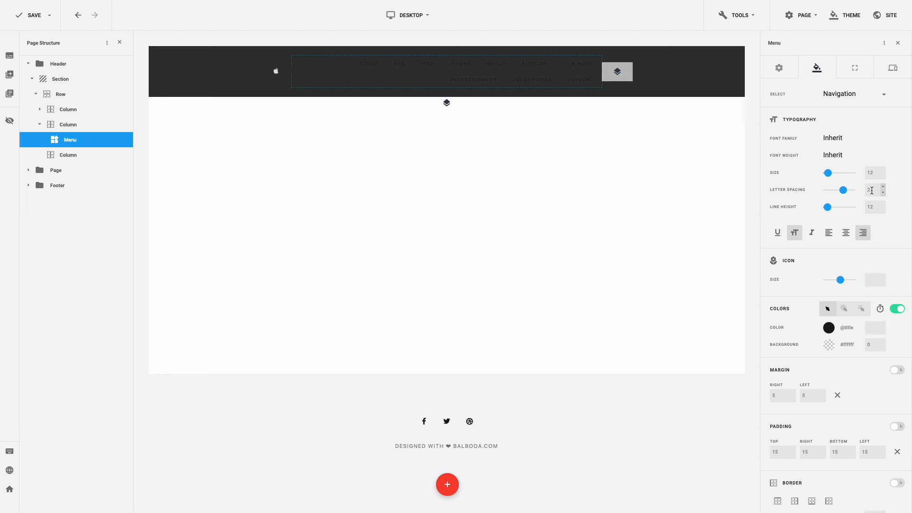
{"action": "left_click_drag", "start_coordinate": [872, 190], "coordinate": [863, 192]}
{"action": "type", "text": "-0.1"}
{"action": "left_click_drag", "start_coordinate": [868, 207], "coordinate": [864, 222]}
{"action": "type", "text": "50"}
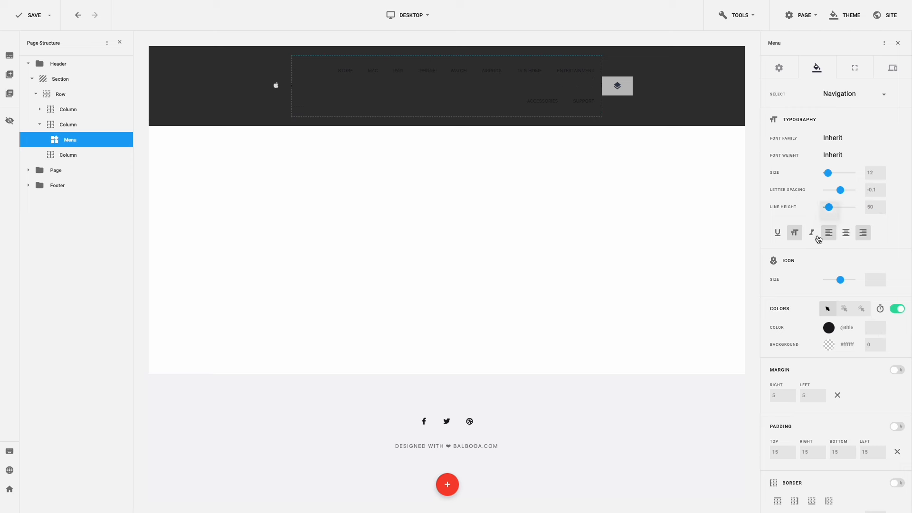
{"action": "left_click", "coordinate": [799, 239]}
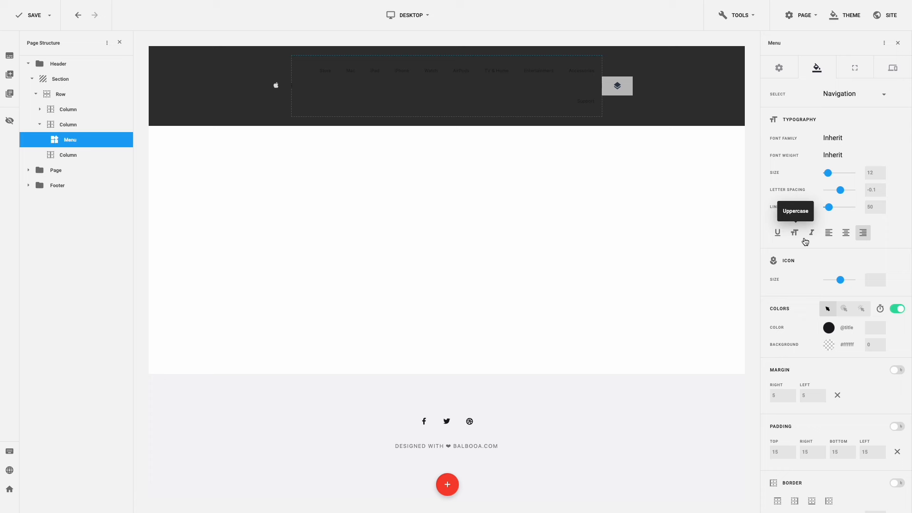
{"action": "left_click", "coordinate": [829, 241]}
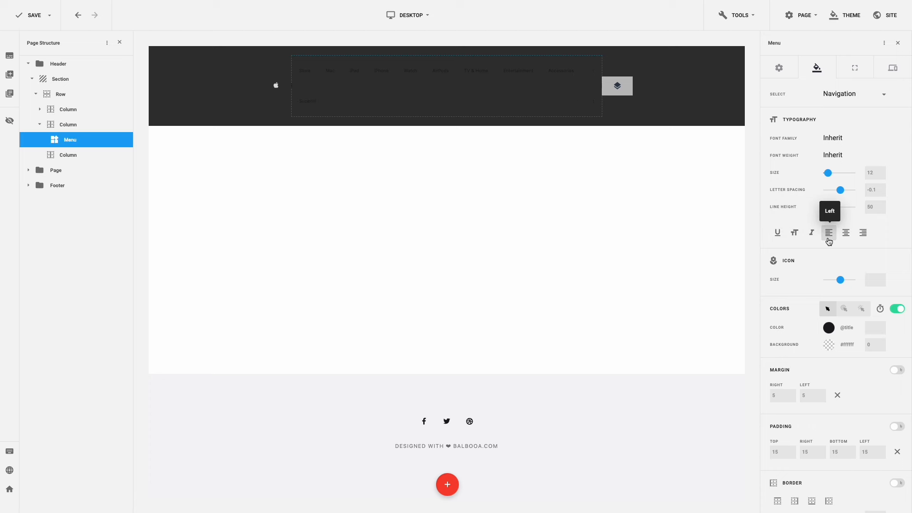
- Set the menu text colour to white #ffffff at 0.8 opacity
{"action": "left_click", "coordinate": [829, 329]}
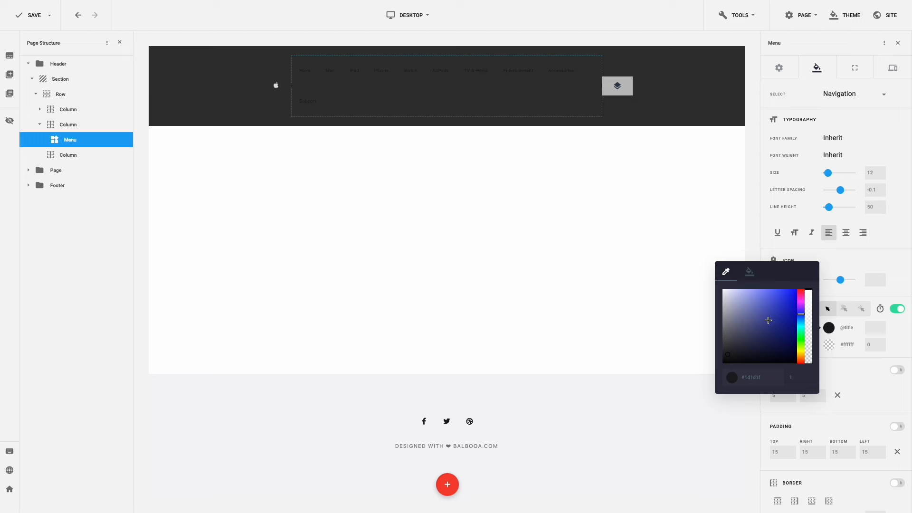
{"action": "left_click", "coordinate": [730, 300]}
{"action": "left_click_drag", "start_coordinate": [730, 300], "coordinate": [713, 283]}
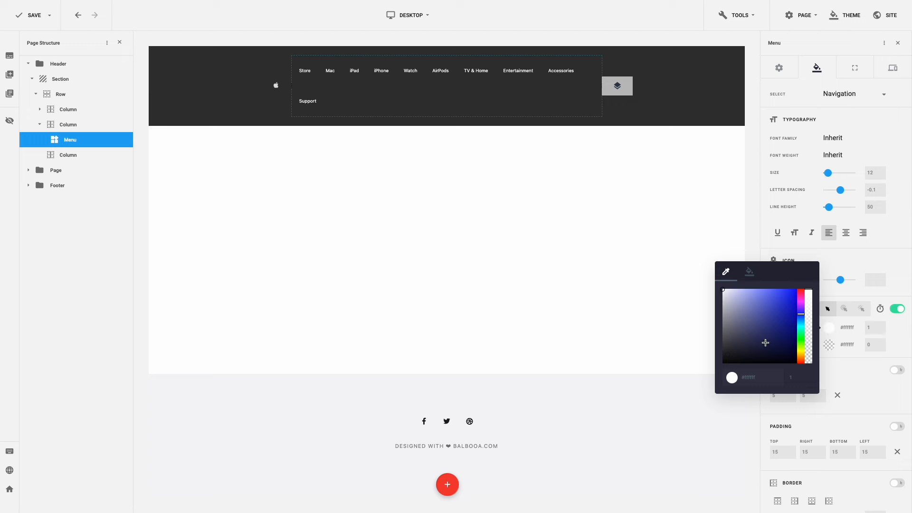
{"action": "left_click", "coordinate": [811, 344]}
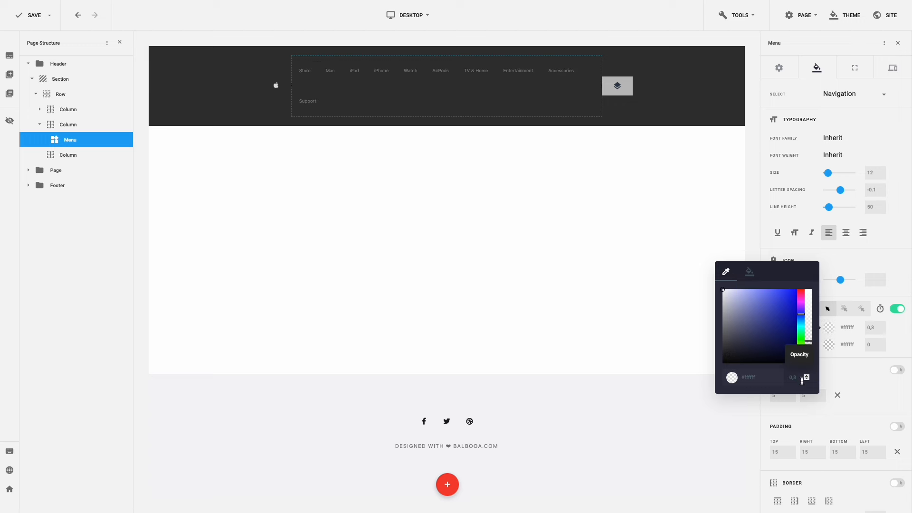
{"action": "key", "text": "BackSpace"}
{"action": "type", "text": "8"}
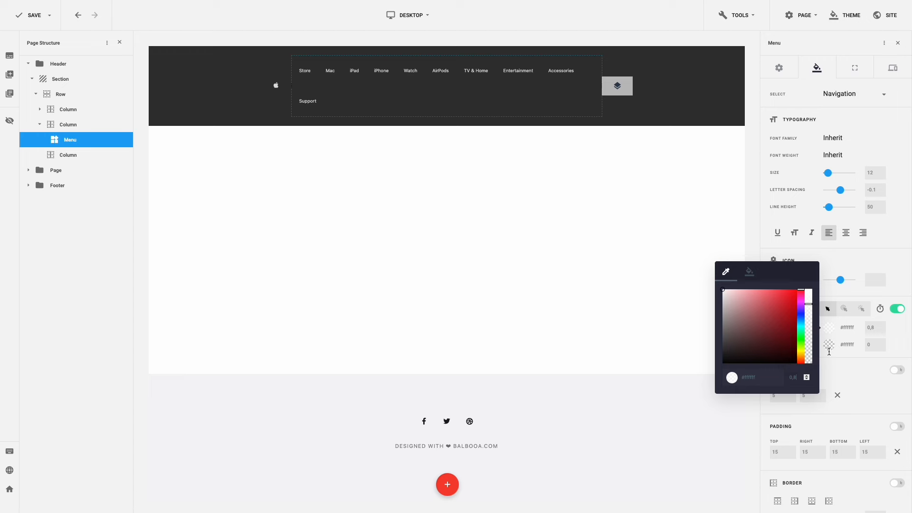
- Set the menu's hover-state text colour to the Title Inverse swatch
{"action": "left_click", "coordinate": [844, 310]}
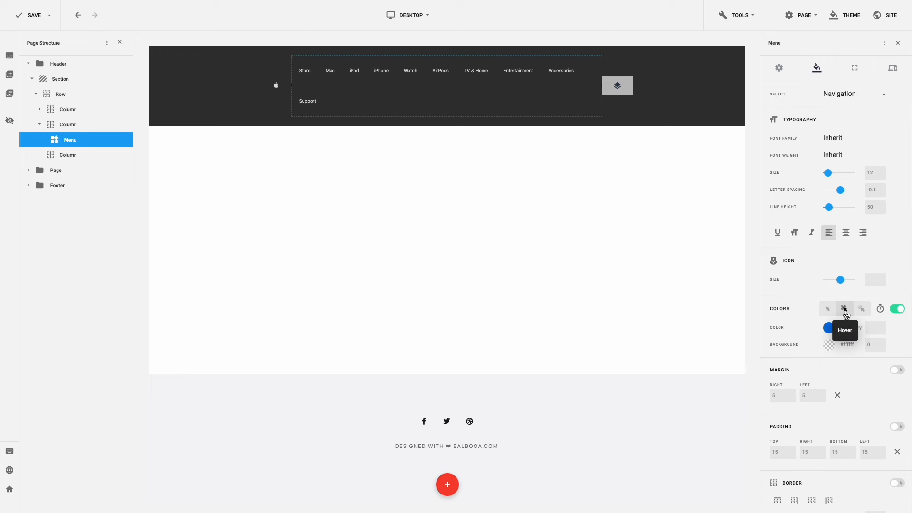
{"action": "left_click", "coordinate": [828, 328]}
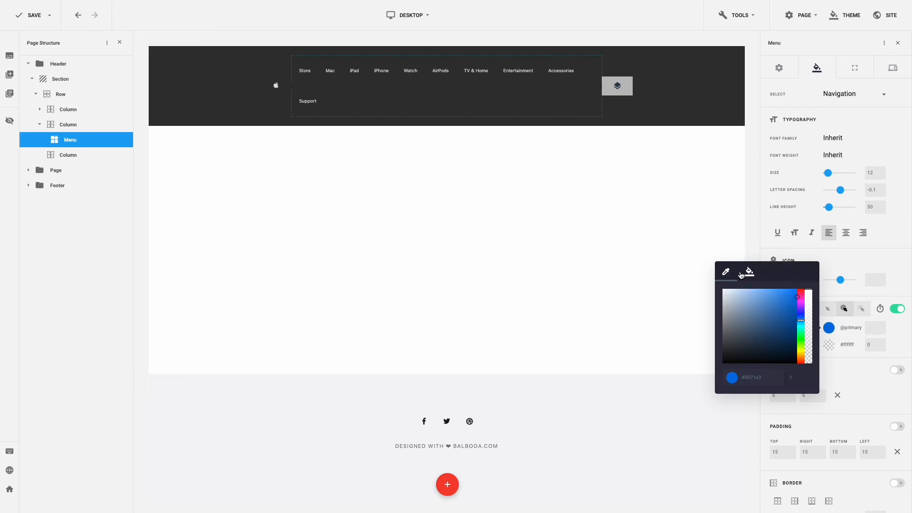
{"action": "left_click", "coordinate": [750, 271]}
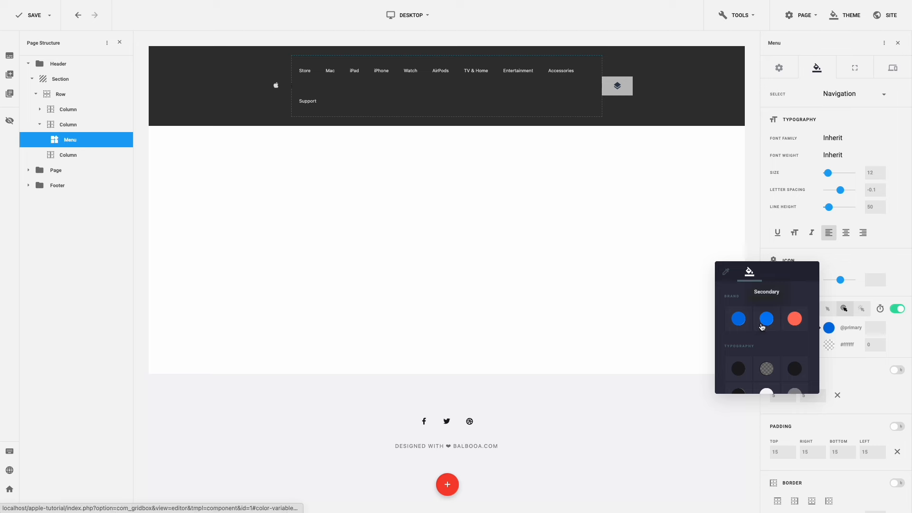
{"action": "scroll", "coordinate": [762, 327], "scroll_direction": "down", "scroll_amount": 3}
{"action": "left_click", "coordinate": [766, 331]}
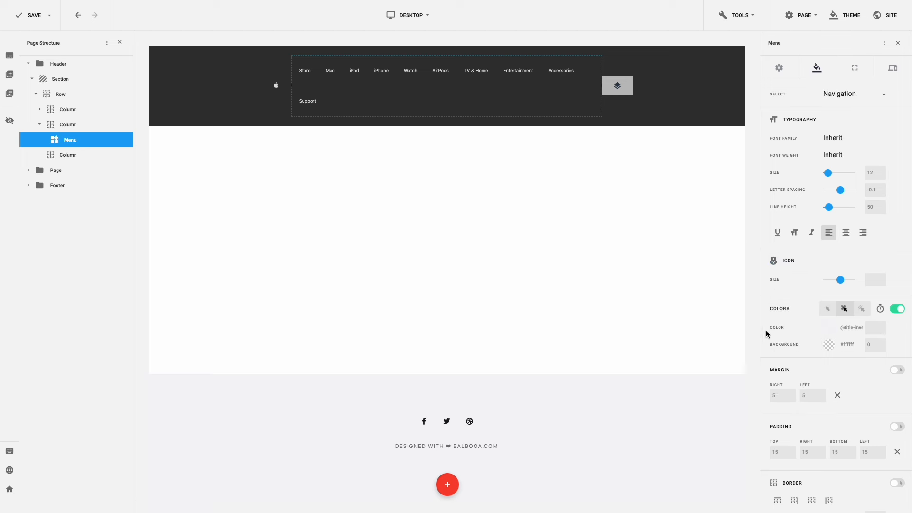
- Set the active-state colour to Title Inverse and zero the menu's left and right margins
{"action": "left_click", "coordinate": [861, 309]}
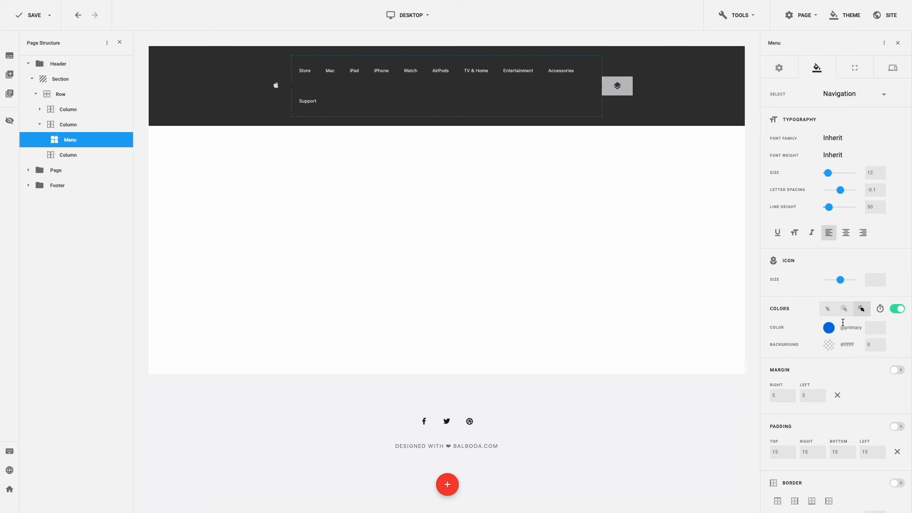
{"action": "left_click", "coordinate": [829, 327]}
{"action": "left_click", "coordinate": [750, 275]}
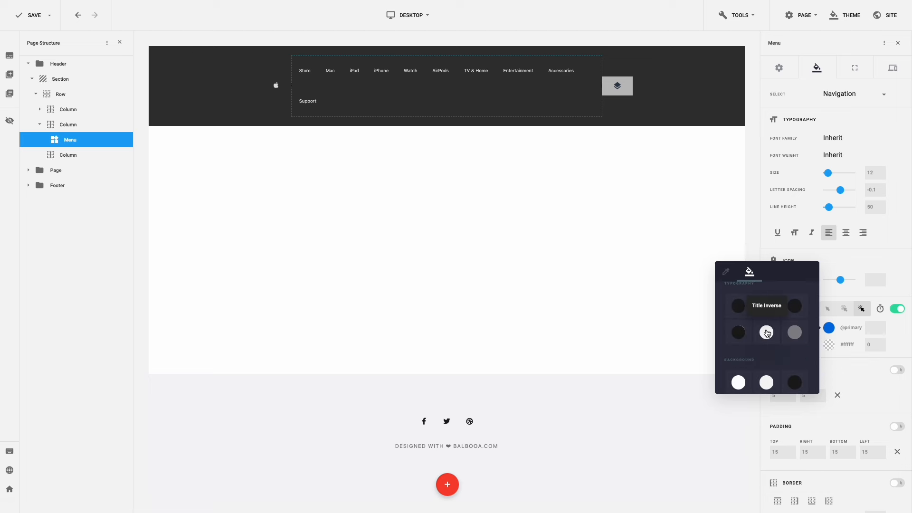
{"action": "left_click", "coordinate": [767, 332]}
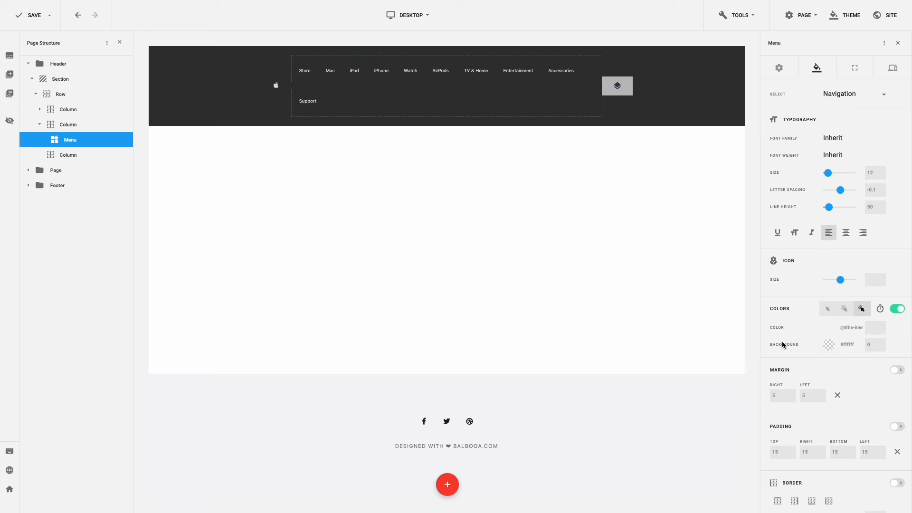
{"action": "left_click", "coordinate": [836, 396]}
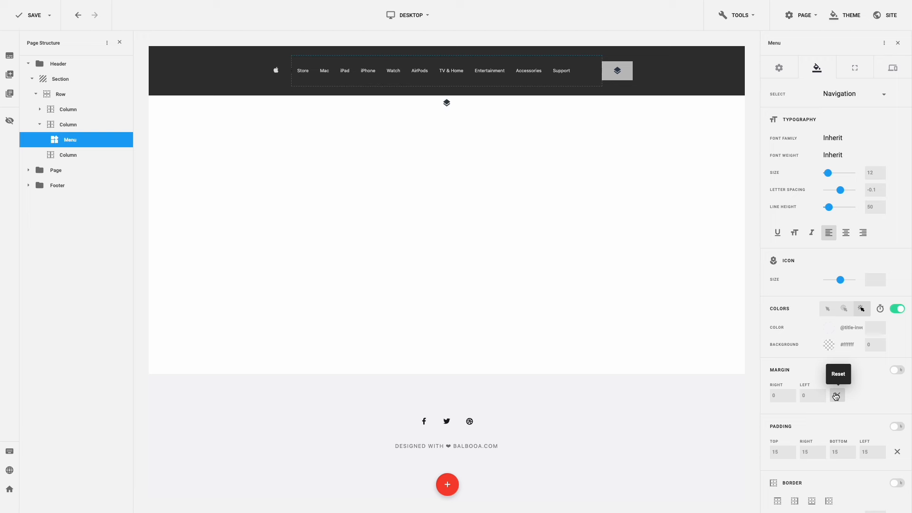
- Zero all of the menu's padding, then remove its top and bottom margins in Layout
{"action": "left_click", "coordinate": [897, 452]}
{"action": "left_click_drag", "start_coordinate": [809, 453], "coordinate": [802, 453]}
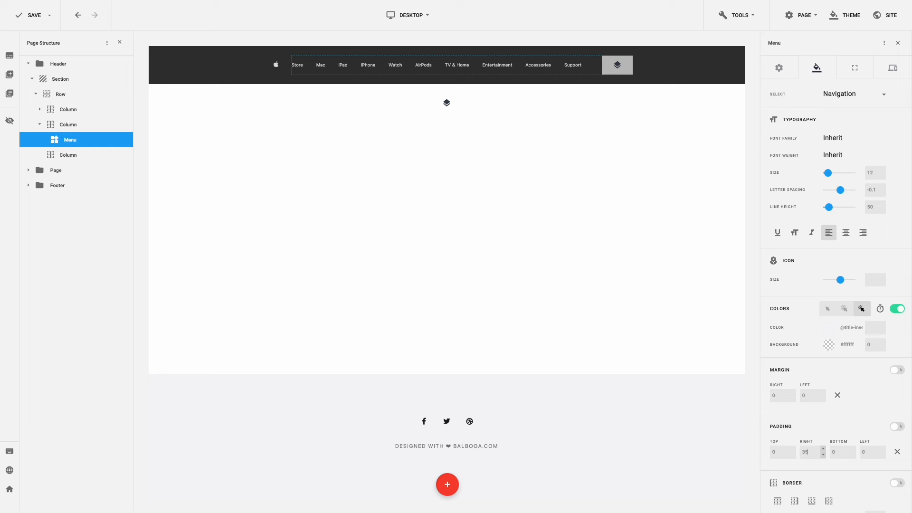
{"action": "left_click", "coordinate": [851, 75]}
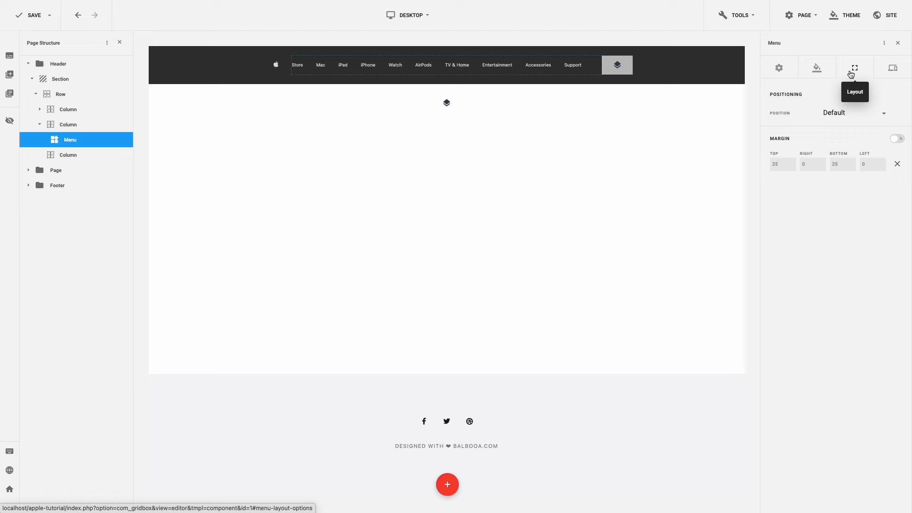
{"action": "left_click", "coordinate": [896, 165]}
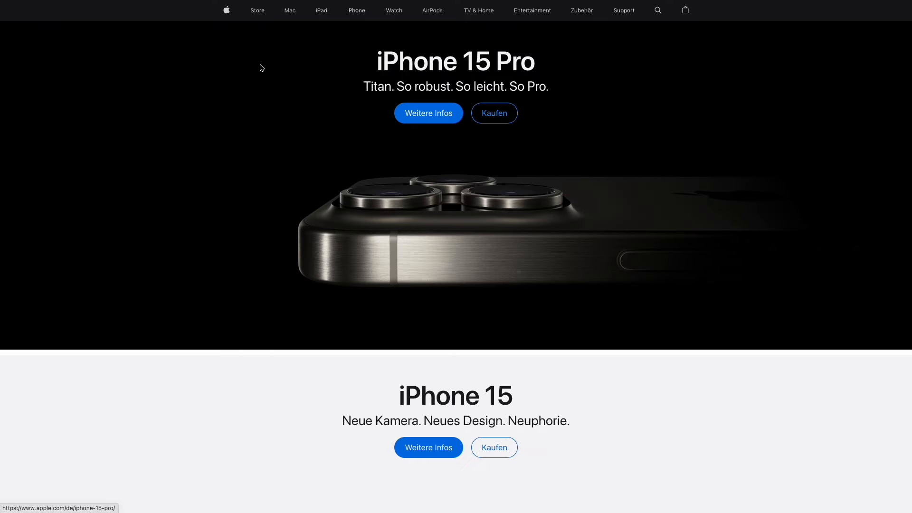
- Expand apple.com's Store megamenu showing the Kaufen, Quick Links and Spezielle Stores columns
{"action": "mouse_move", "coordinate": [261, 15]}
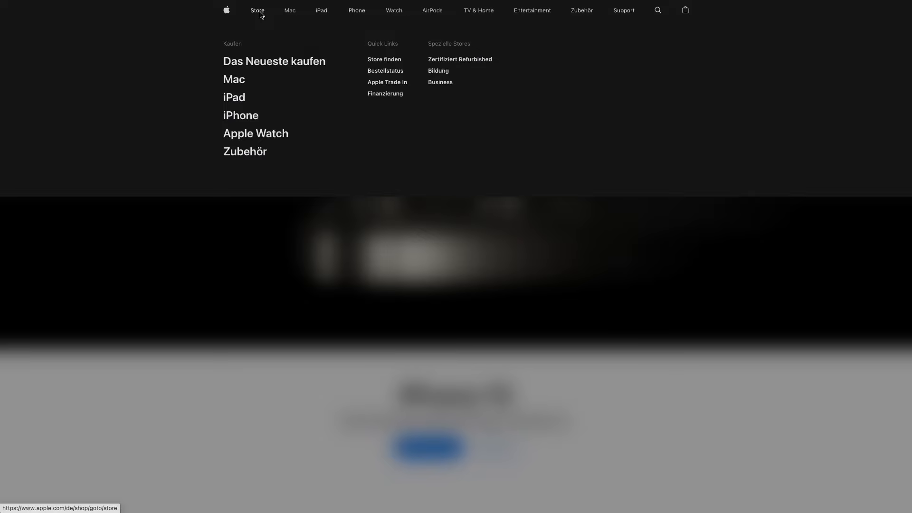
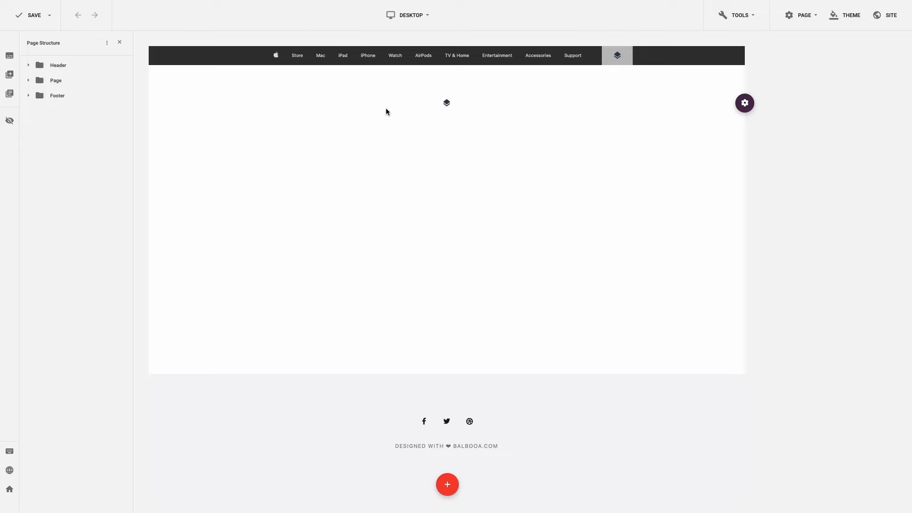
- Turn the Store navigation item into a megamenu and show its three-column dropdown
{"action": "left_click", "coordinate": [462, 57]}
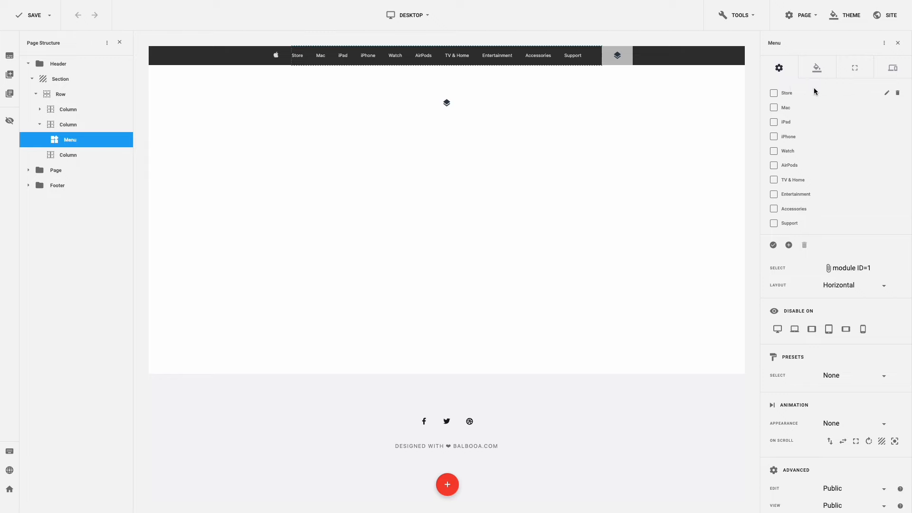
{"action": "left_click", "coordinate": [886, 93]}
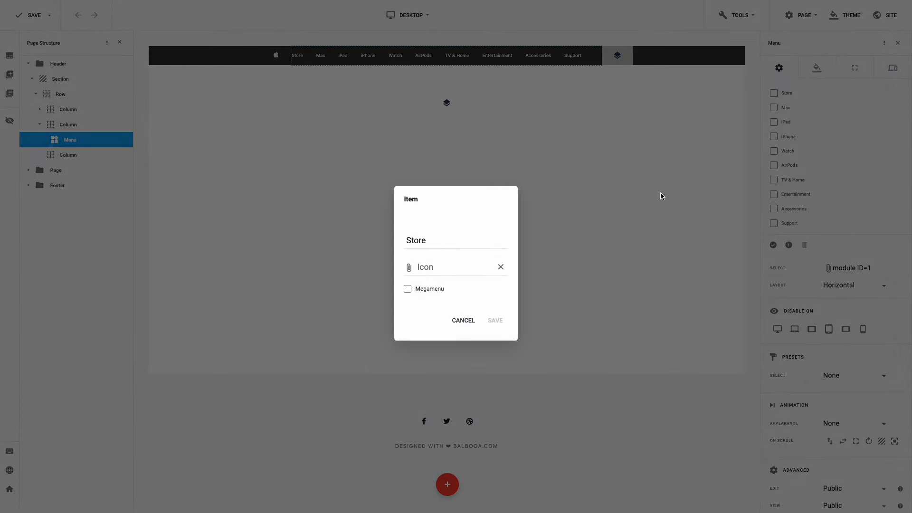
{"action": "left_click", "coordinate": [408, 290]}
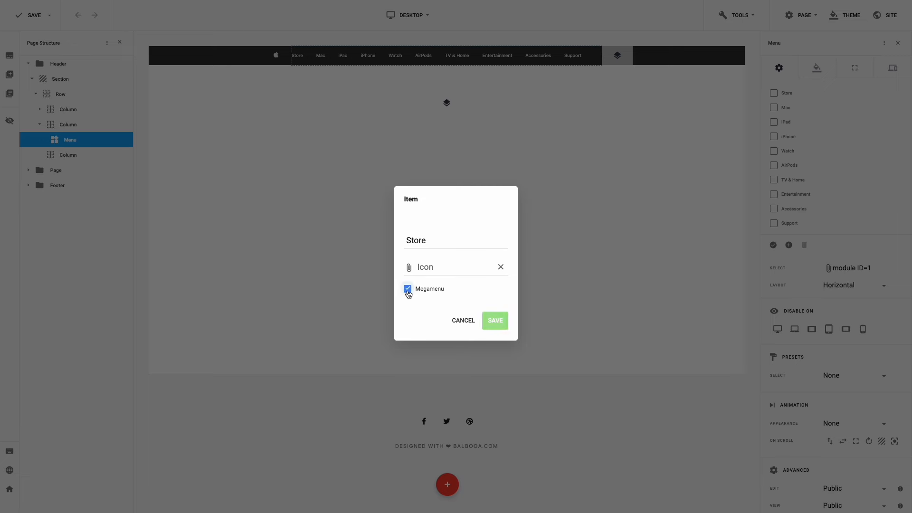
{"action": "left_click", "coordinate": [495, 322]}
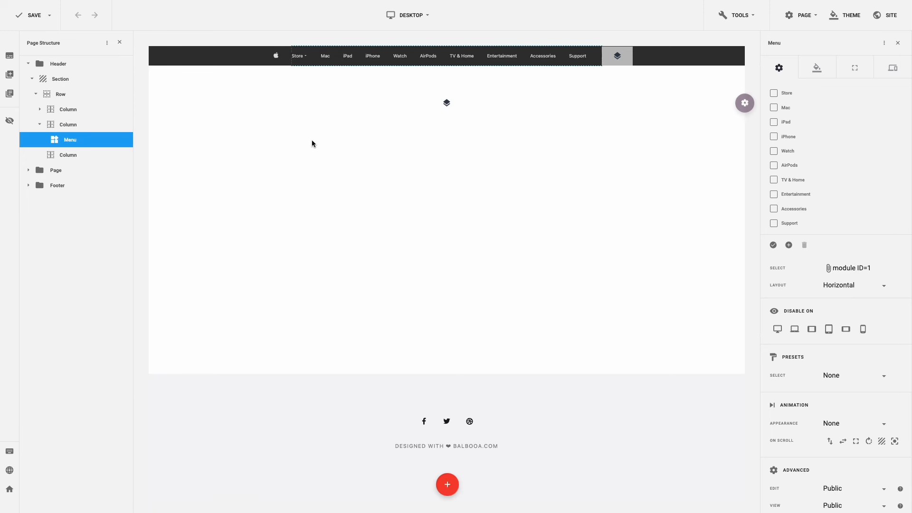
{"action": "mouse_move", "coordinate": [304, 61]}
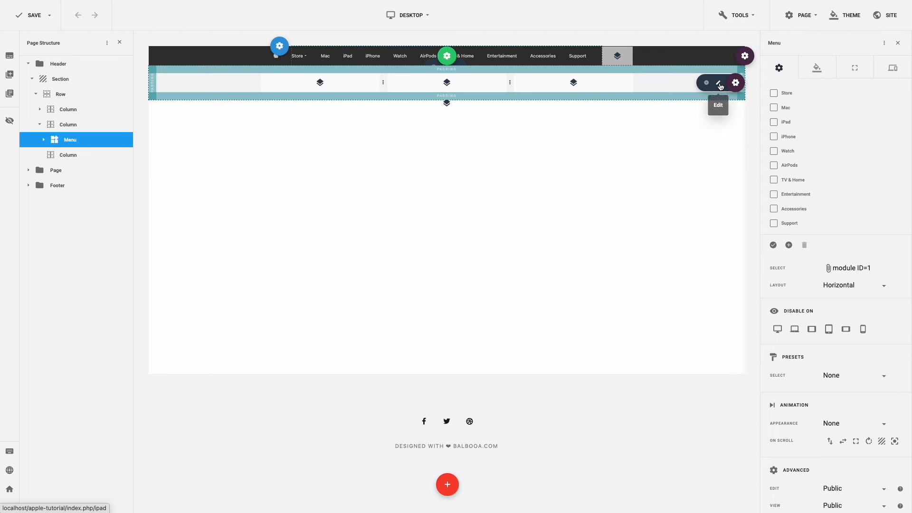
- Set the megamenu background to the dark #171717 theme colour
{"action": "left_click", "coordinate": [735, 85]}
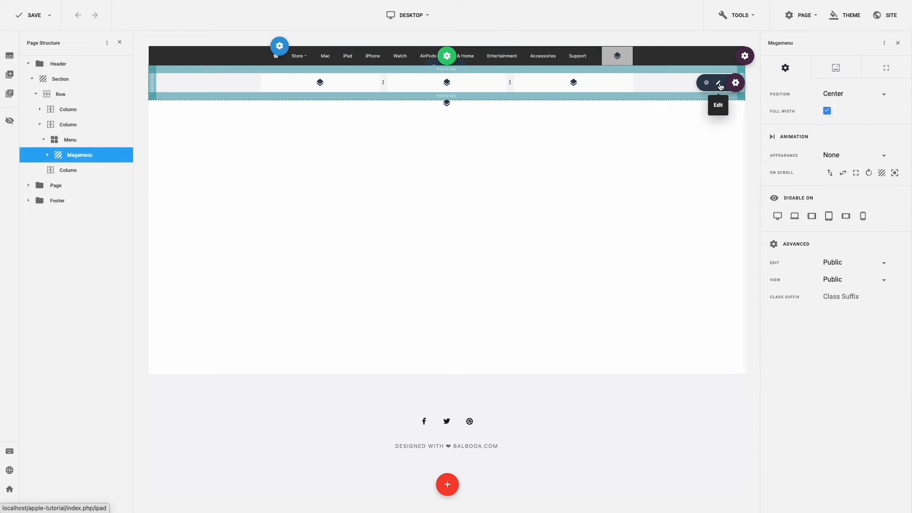
{"action": "left_click", "coordinate": [836, 74]}
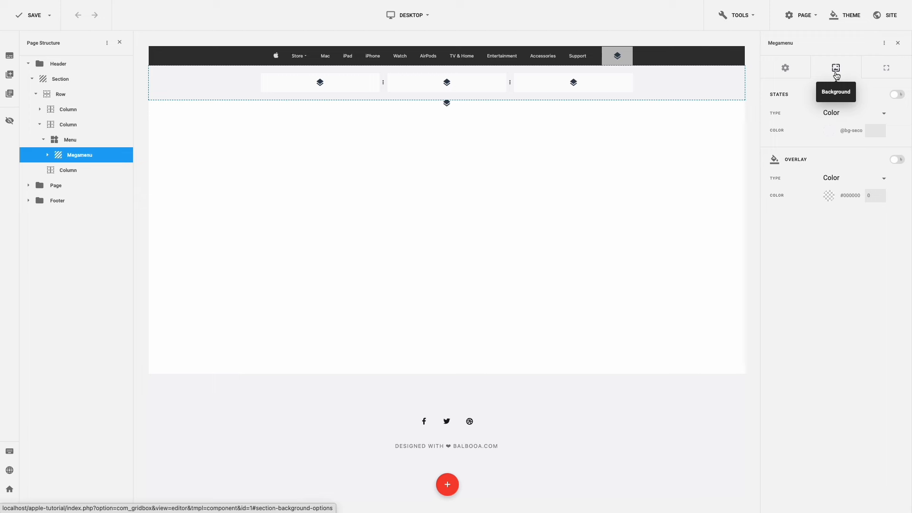
{"action": "left_click", "coordinate": [830, 133]}
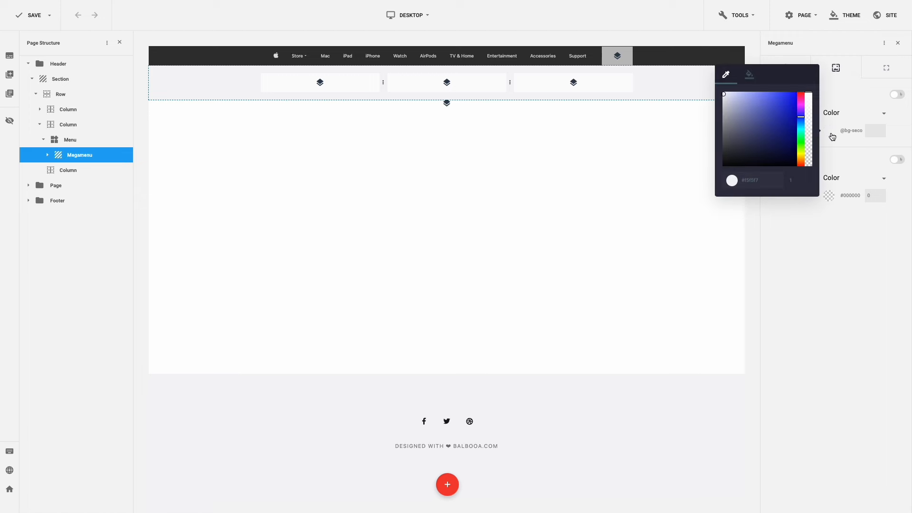
{"action": "left_click", "coordinate": [749, 75]}
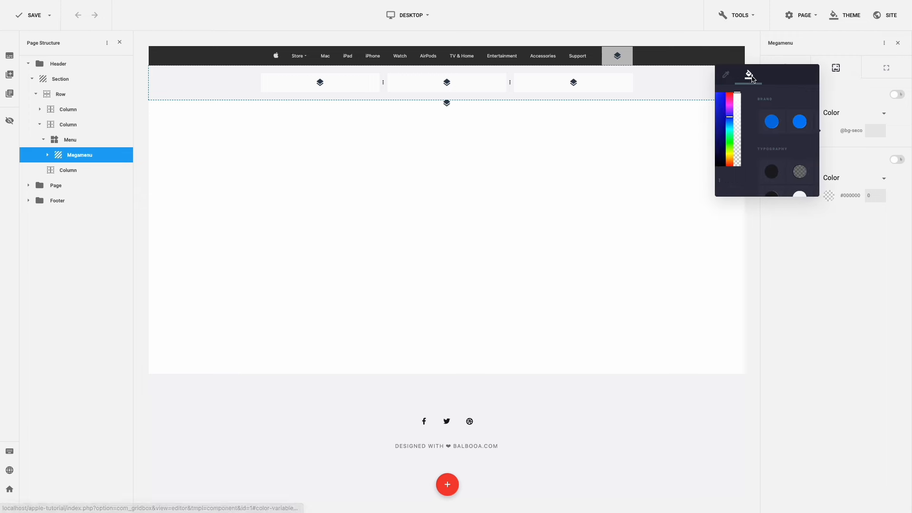
{"action": "scroll", "coordinate": [762, 116], "scroll_direction": "down", "scroll_amount": 5}
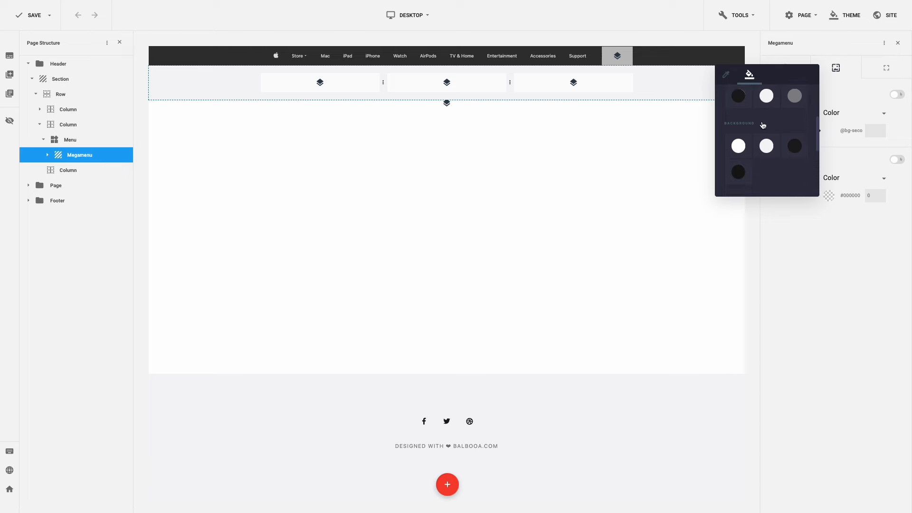
{"action": "scroll", "coordinate": [746, 140], "scroll_direction": "up", "scroll_amount": 1}
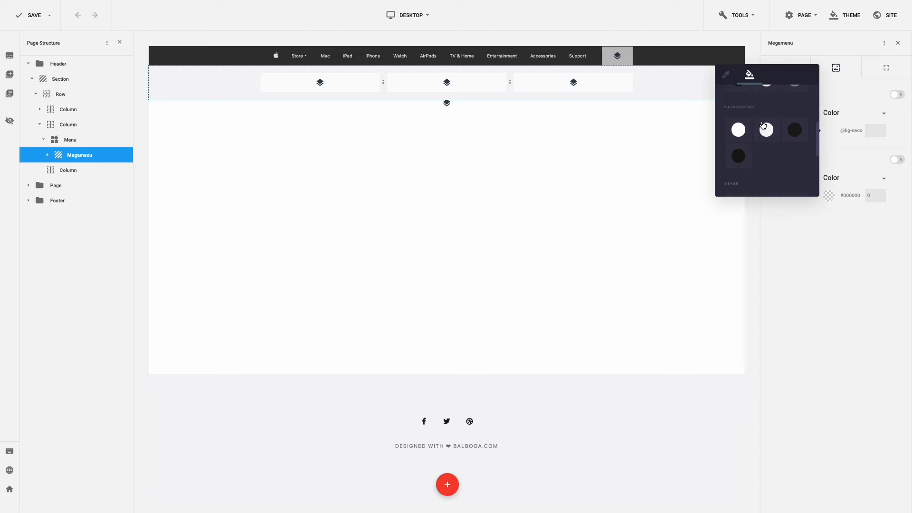
{"action": "left_click", "coordinate": [738, 154]}
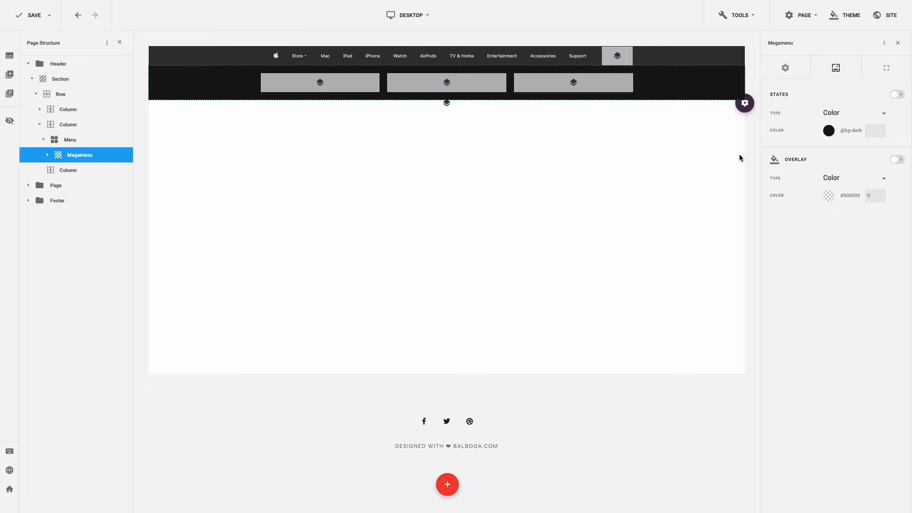
- Lower the megamenu background colour's opacity to 0.9
{"action": "left_click", "coordinate": [829, 136]}
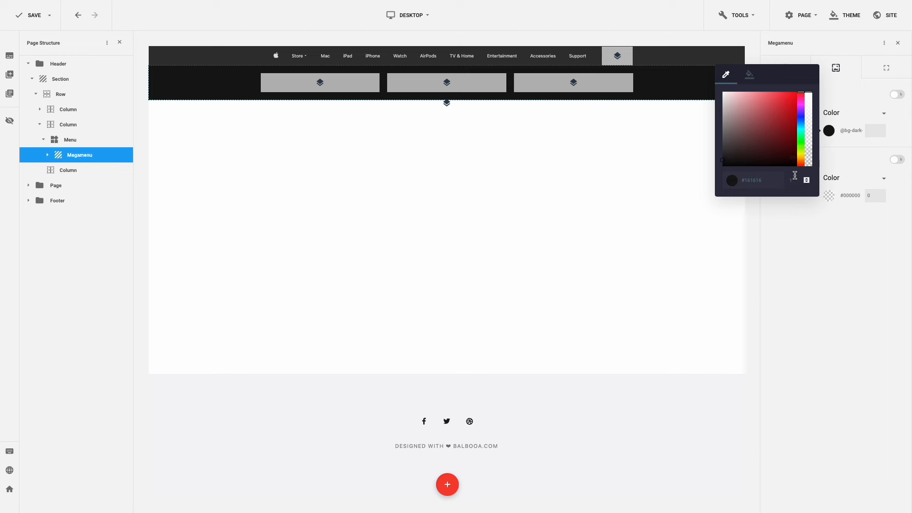
{"action": "left_click", "coordinate": [811, 147]}
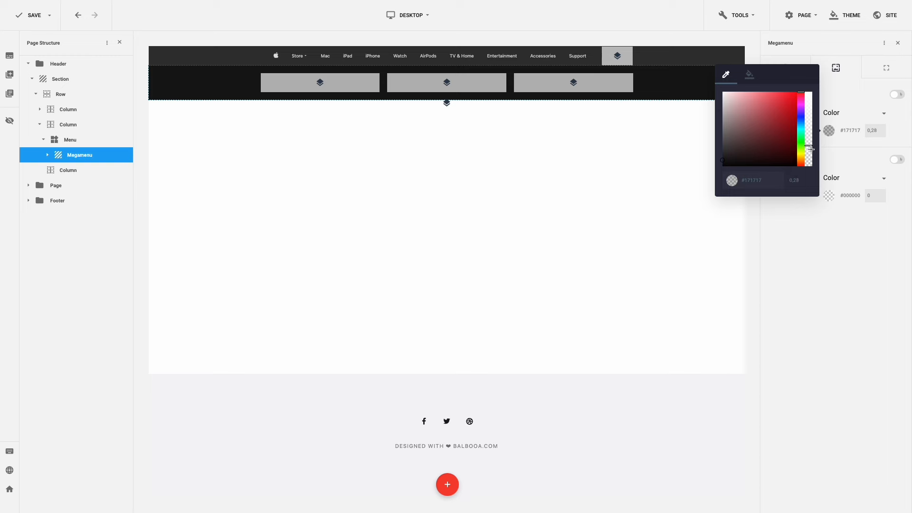
{"action": "left_click", "coordinate": [795, 180]}
{"action": "key", "text": "BackSpace"}
{"action": "key", "text": "BackSpace"}
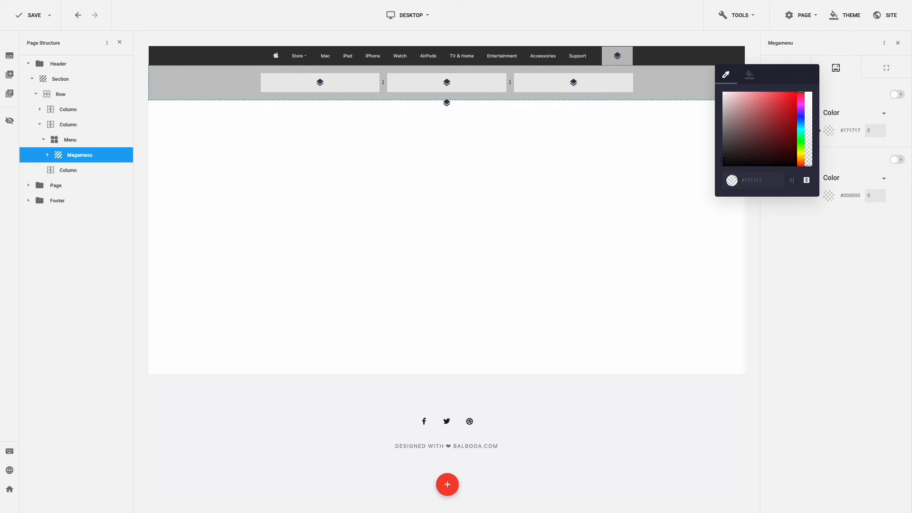
{"action": "type", "text": "9"}
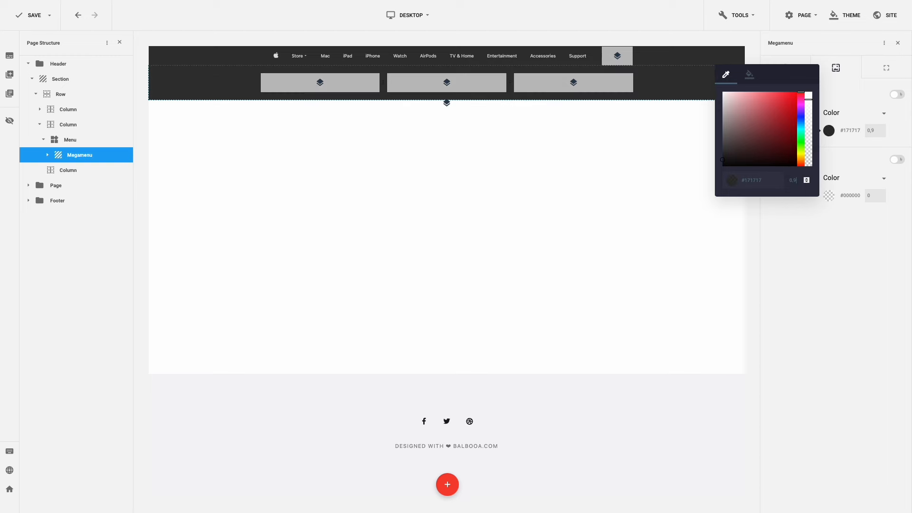
{"action": "left_click", "coordinate": [823, 221]}
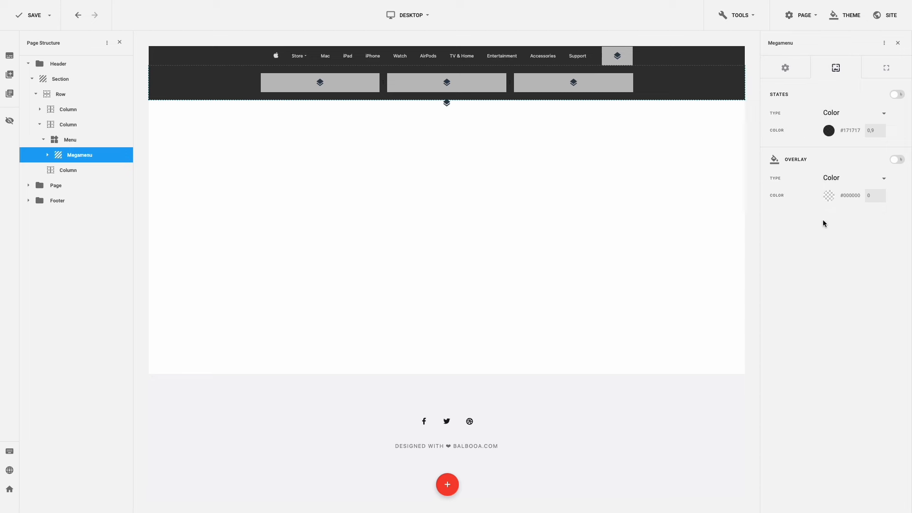
- Add a Blur overlay to the megamenu with an effect of 20
{"action": "left_click", "coordinate": [855, 185]}
{"action": "left_click", "coordinate": [850, 215]}
{"action": "left_click_drag", "start_coordinate": [841, 195], "coordinate": [859, 198]}
- Reset the megamenu padding, then set top padding 40 and bottom padding 85
{"action": "left_click", "coordinate": [877, 75]}
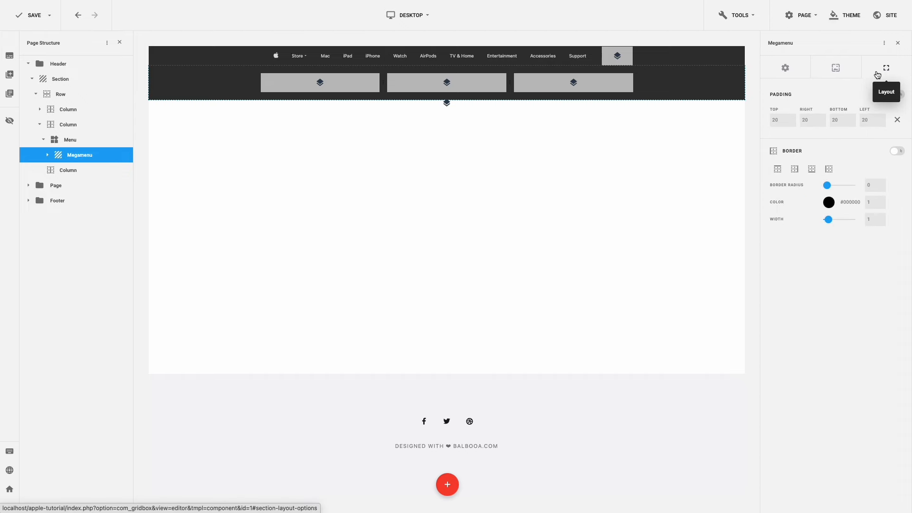
{"action": "left_click", "coordinate": [897, 119]}
{"action": "double_click", "coordinate": [770, 120]}
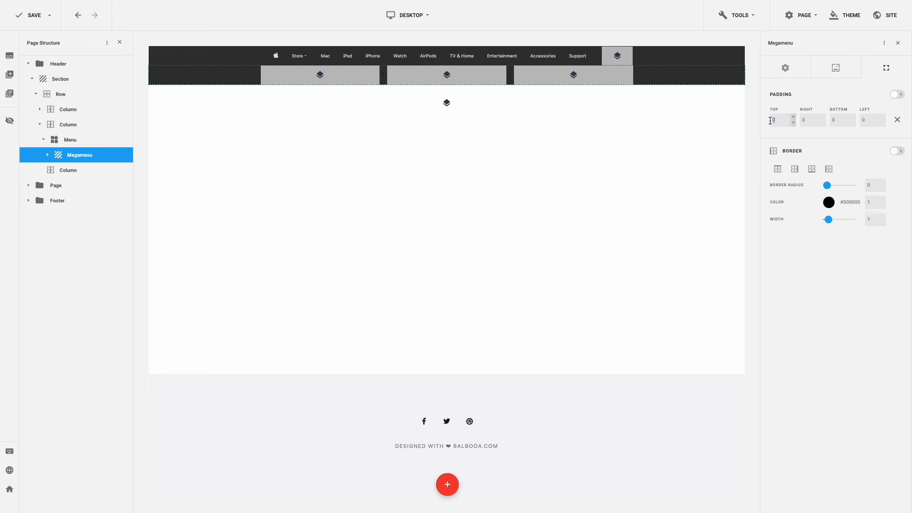
{"action": "key", "text": "Return"}
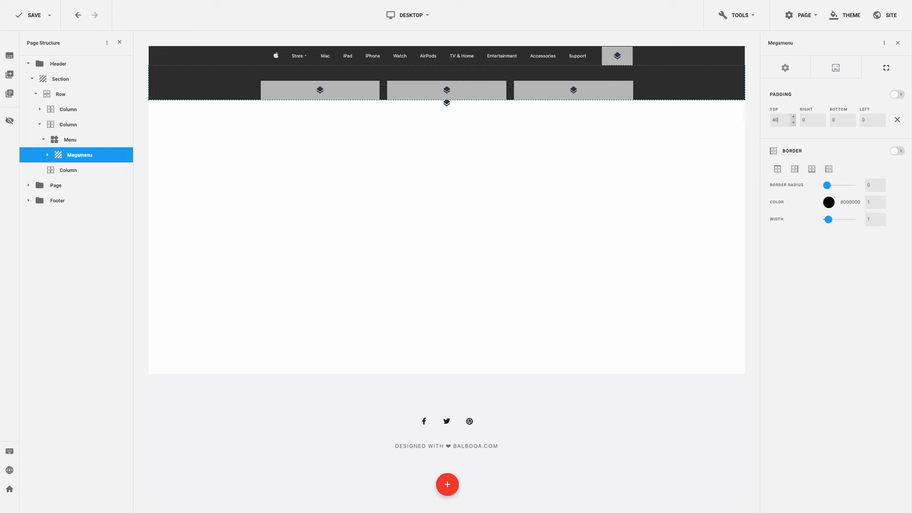
{"action": "double_click", "coordinate": [832, 119]}
{"action": "type", "text": "85"}
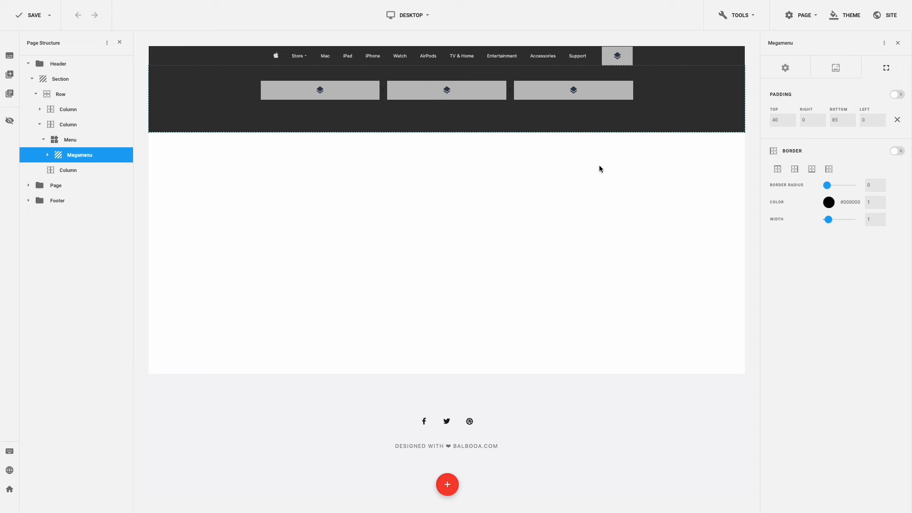
- Add a Text element reading 'Shop' to the megamenu's first column
{"action": "left_click", "coordinate": [322, 91]}
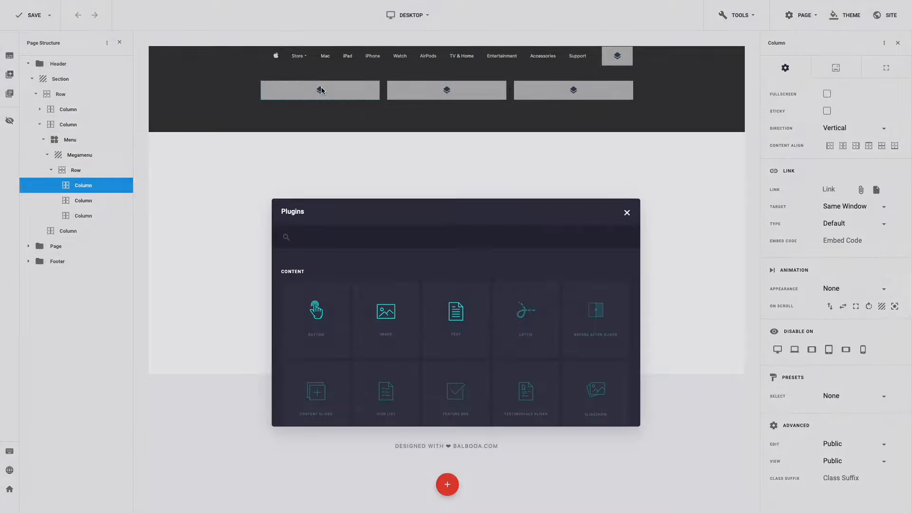
{"action": "left_click", "coordinate": [450, 250]}
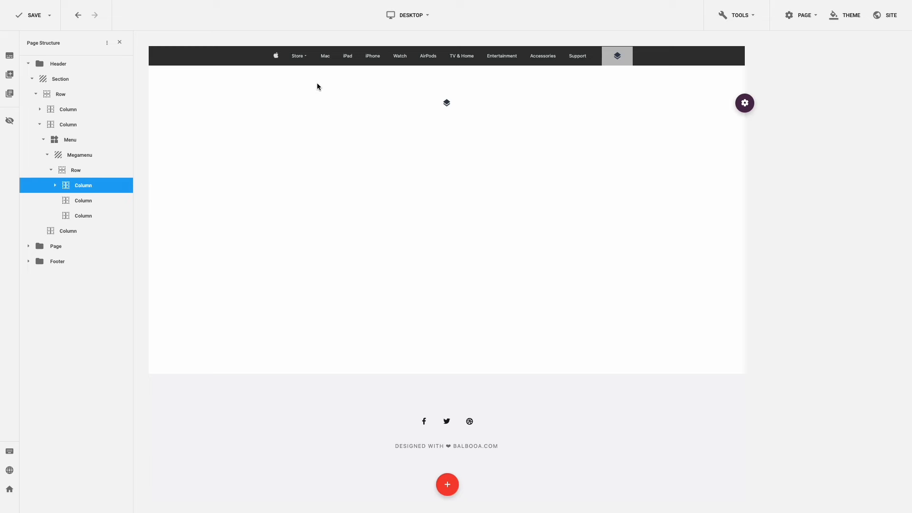
{"action": "mouse_move", "coordinate": [299, 65]}
{"action": "left_click", "coordinate": [337, 95]}
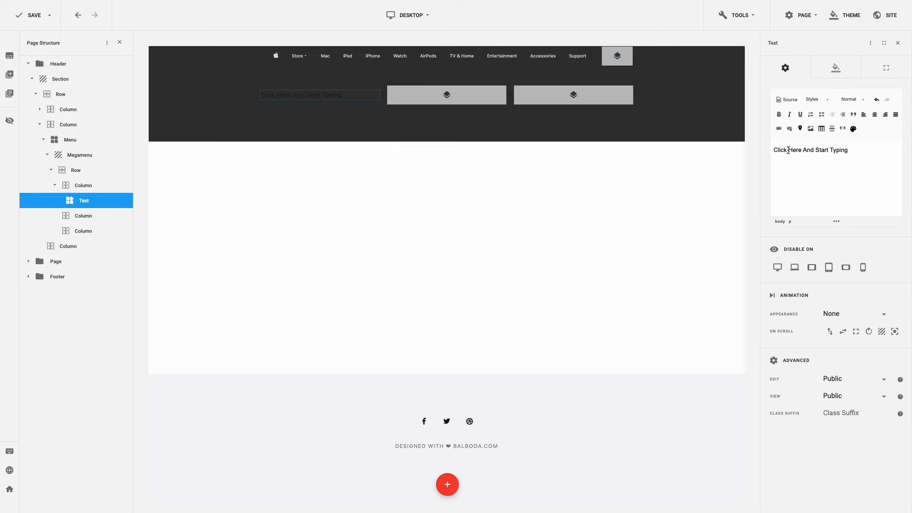
{"action": "triple_click", "coordinate": [788, 150]}
{"action": "type", "text": "Shop"}
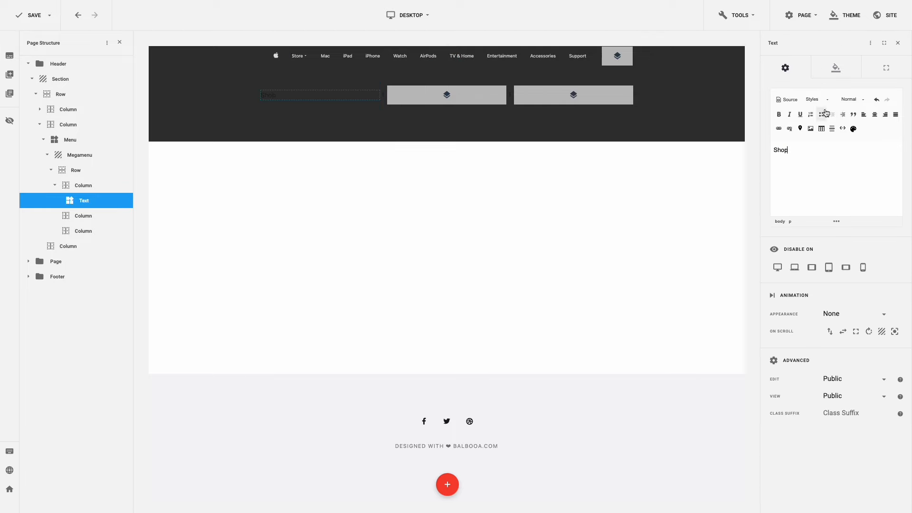
- Style the Shop text in Text Inverse colour at size 12 with zero margins
{"action": "left_click", "coordinate": [837, 69]}
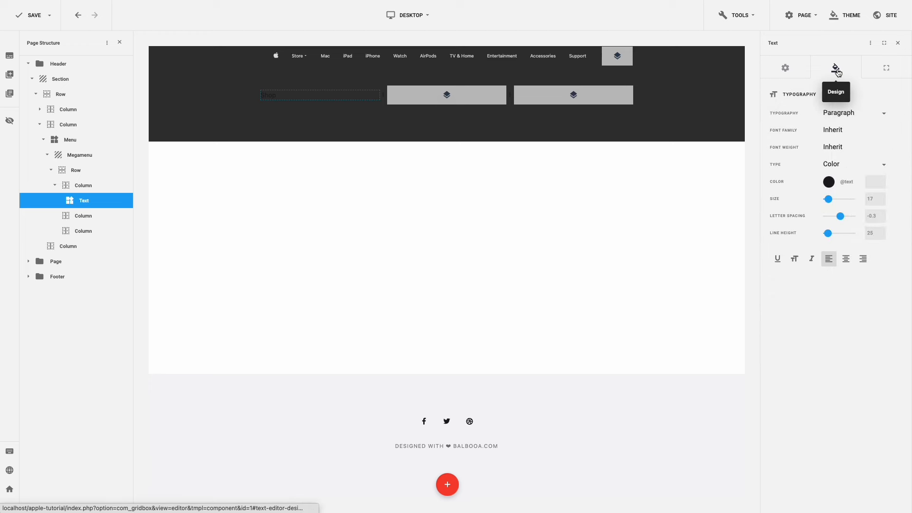
{"action": "left_click", "coordinate": [829, 182]}
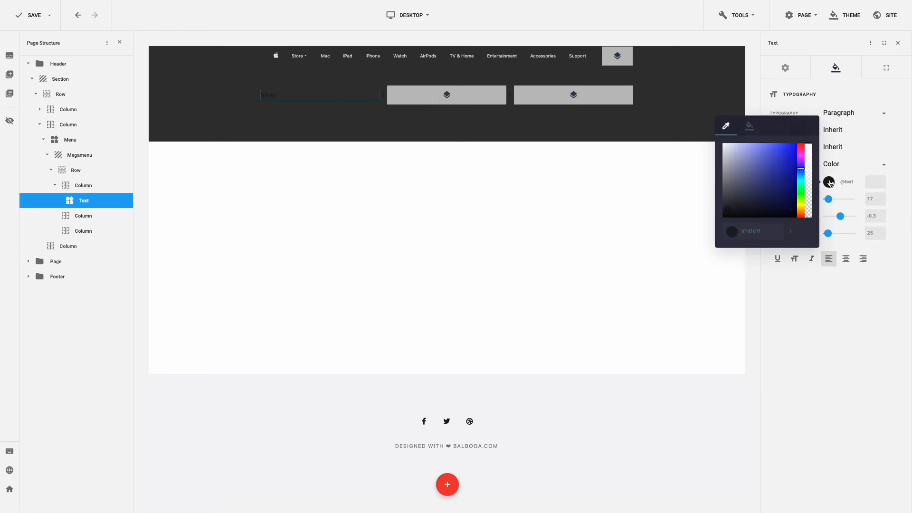
{"action": "left_click", "coordinate": [750, 126]}
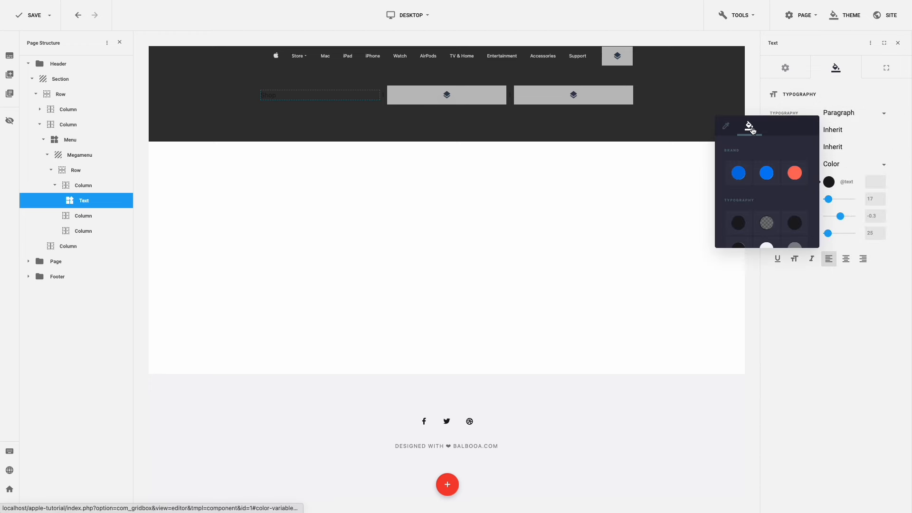
{"action": "scroll", "coordinate": [767, 190], "scroll_direction": "down", "scroll_amount": 2}
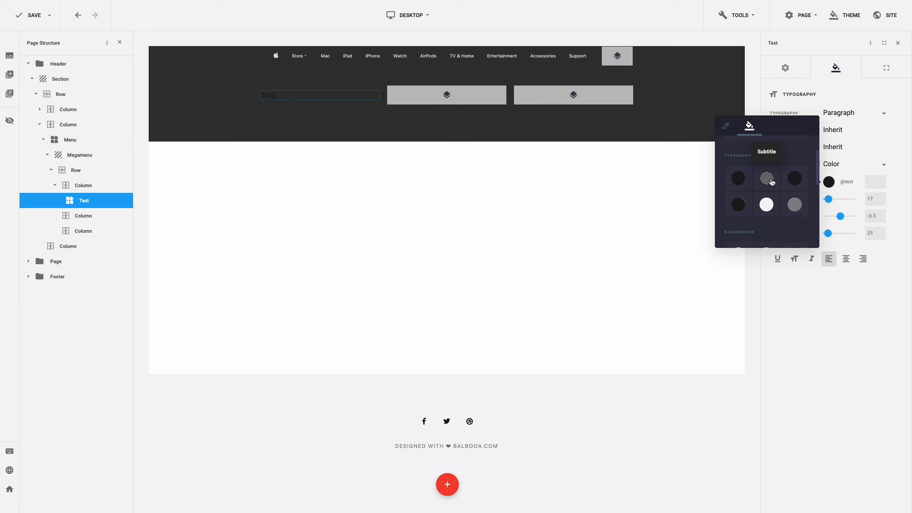
{"action": "left_click", "coordinate": [794, 209]}
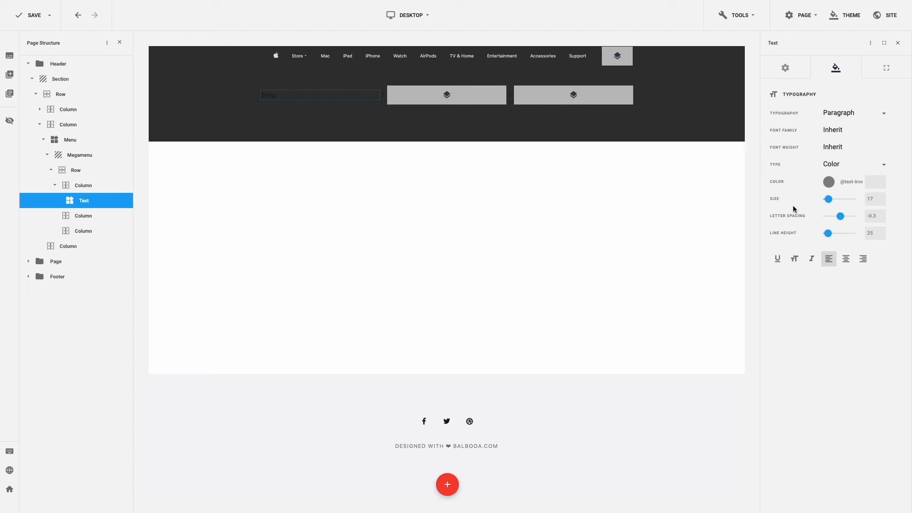
{"action": "double_click", "coordinate": [865, 198]}
{"action": "left_click", "coordinate": [886, 74]}
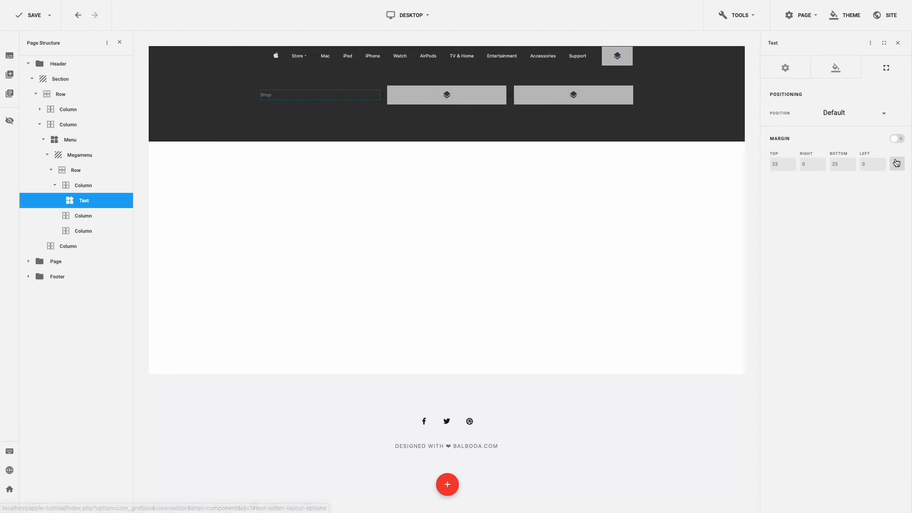
{"action": "left_click", "coordinate": [898, 164]}
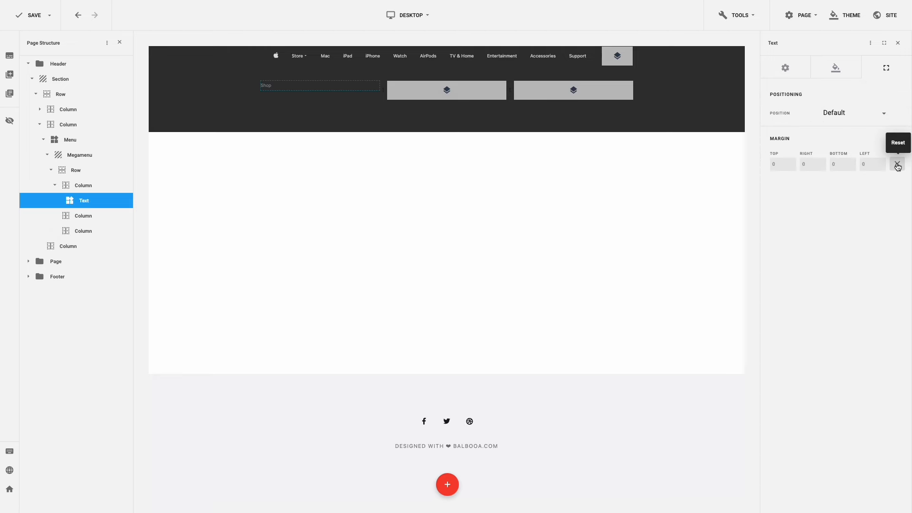
- Paste two copies of the Shop heading into the middle and right megamenu columns
{"action": "key", "text": "ctrl+c"}
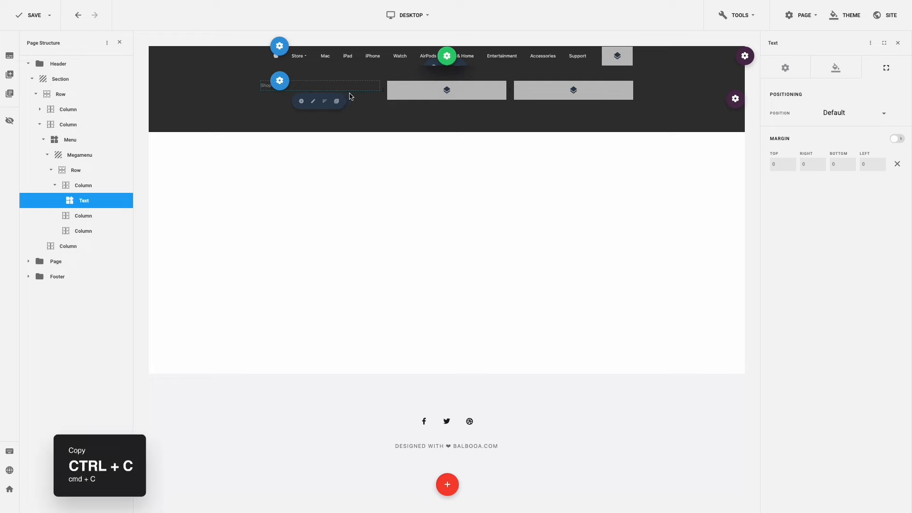
{"action": "left_click", "coordinate": [357, 98]}
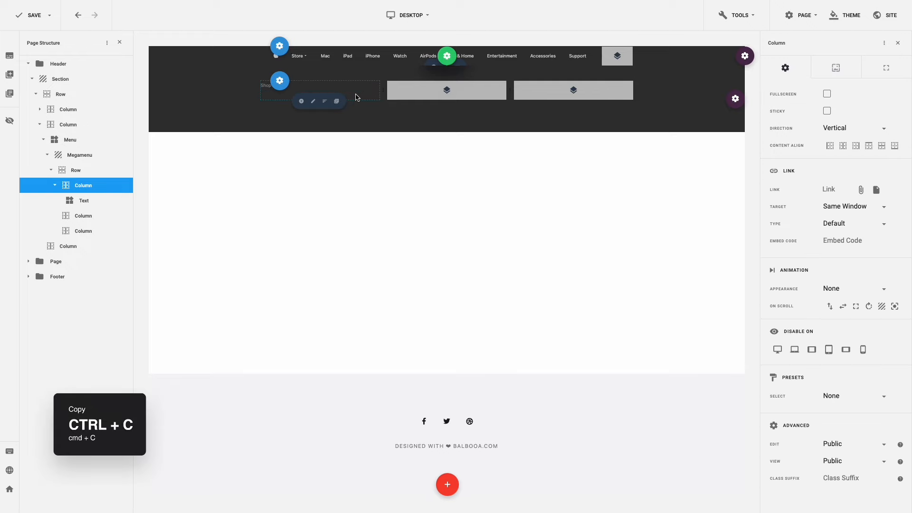
{"action": "key", "text": "ctrl+v"}
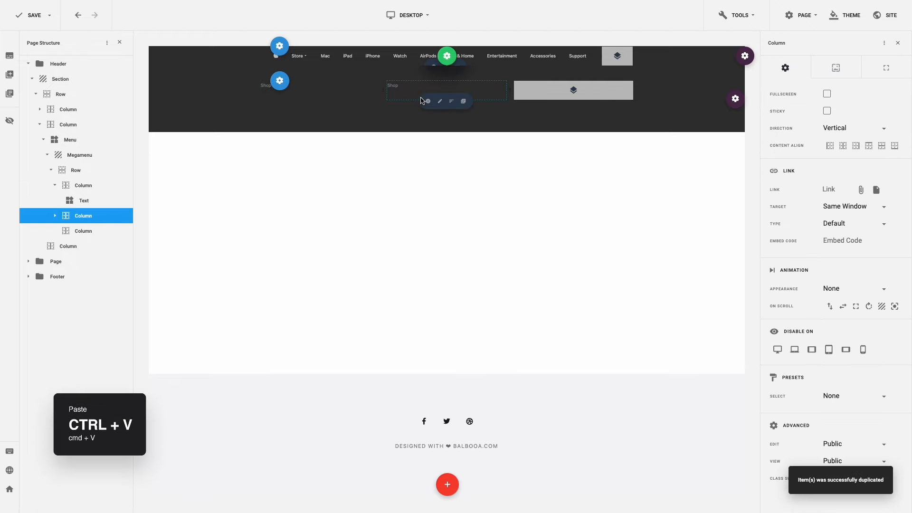
{"action": "key", "text": "ctrl+v"}
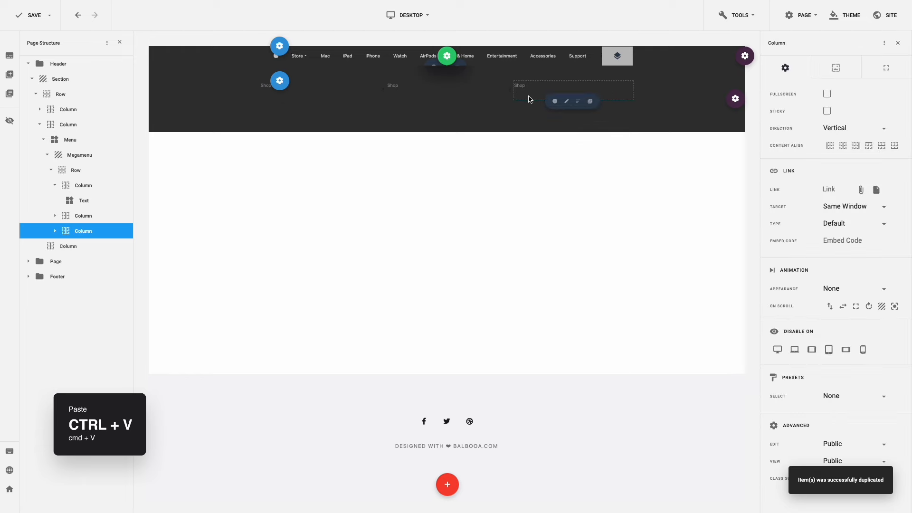
- Rename the copies 'Quick Links' and 'Shop Special Stores' and shift the third column left
{"action": "left_click", "coordinate": [395, 85]}
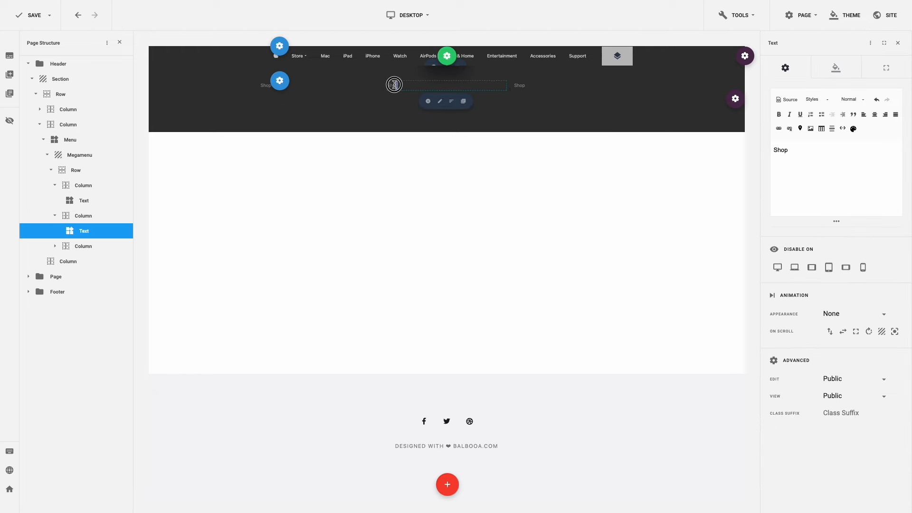
{"action": "double_click", "coordinate": [394, 85]}
{"action": "type", "text": "Quick Links"}
{"action": "left_click", "coordinate": [524, 86]}
{"action": "double_click", "coordinate": [523, 86]}
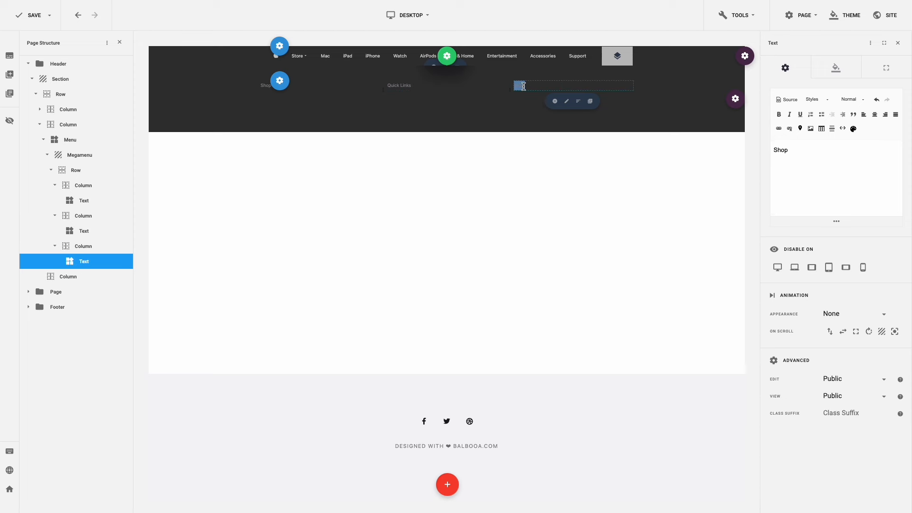
{"action": "type", "text": "Shop Special Stores"}
{"action": "left_click_drag", "start_coordinate": [511, 89], "coordinate": [448, 92]}
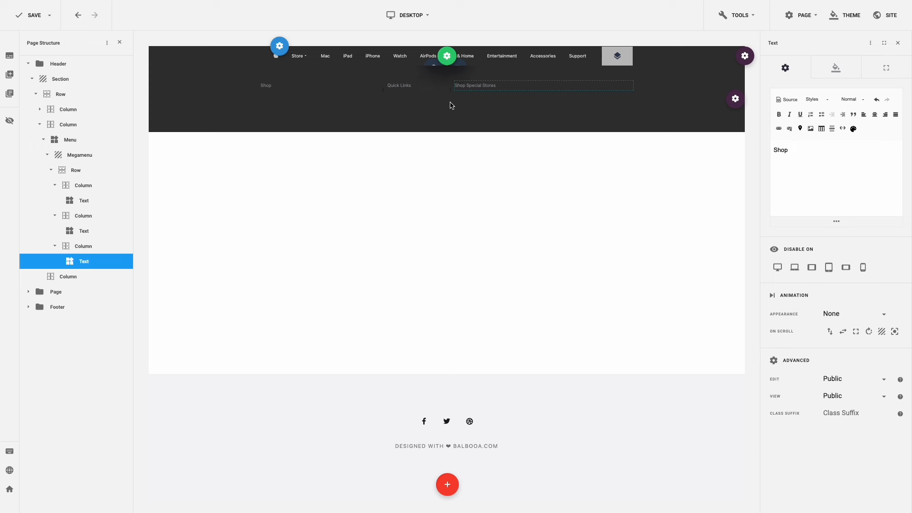
- Add a new Text element under the Shop heading
{"action": "left_click", "coordinate": [452, 105]}
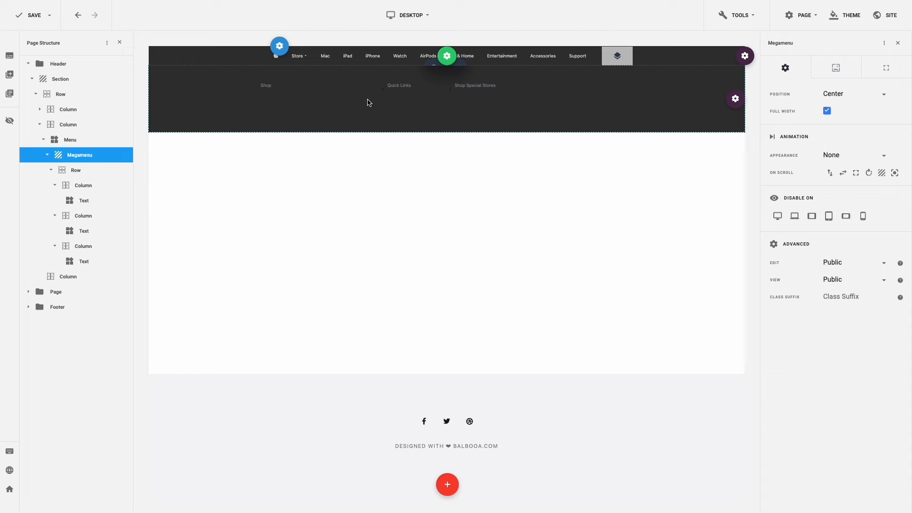
{"action": "left_click", "coordinate": [302, 102]}
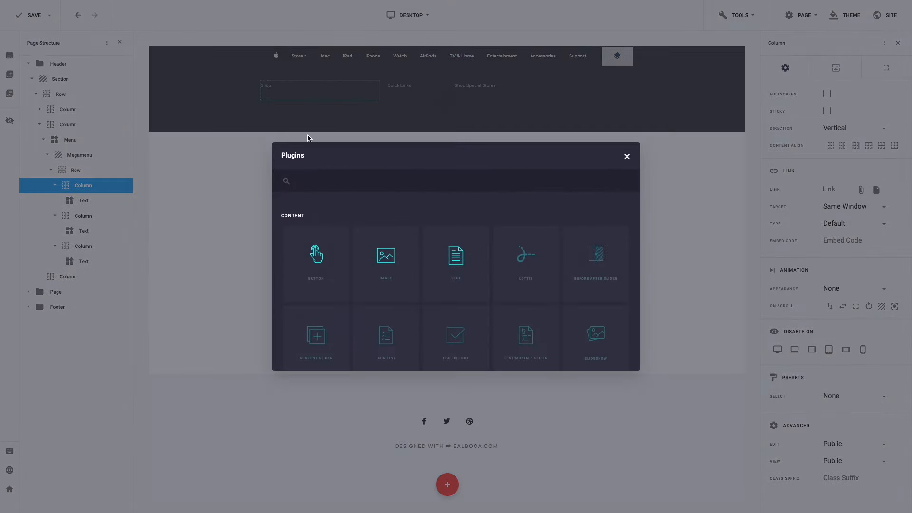
{"action": "left_click", "coordinate": [459, 257]}
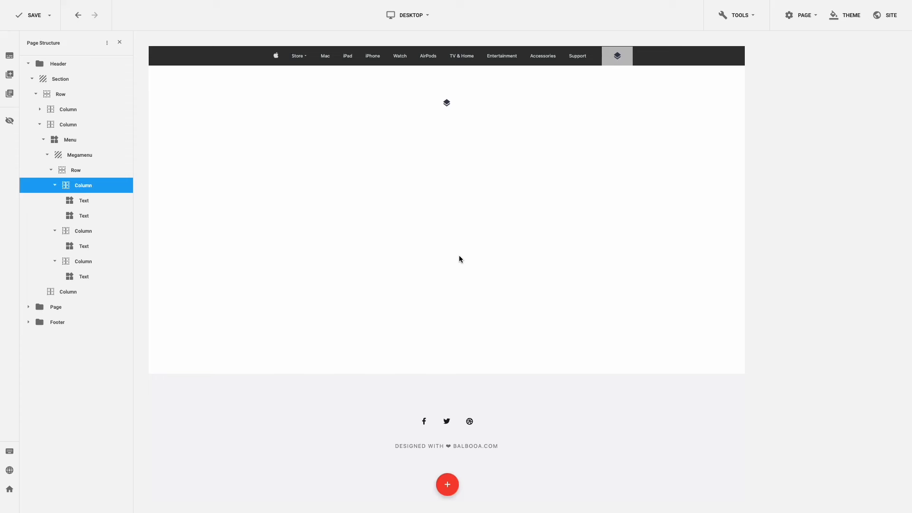
- Replace the new text's placeholder with the seven Shop item lines
{"action": "mouse_move", "coordinate": [297, 55]}
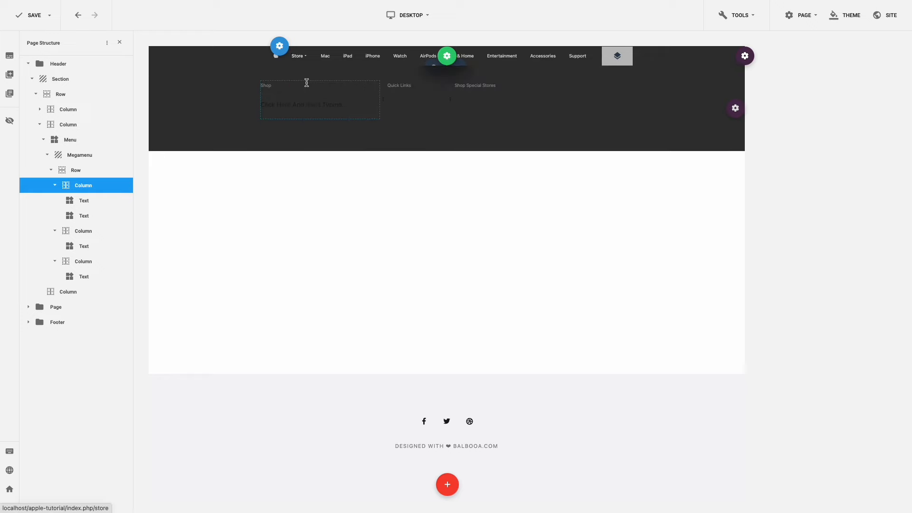
{"action": "left_click", "coordinate": [337, 102]}
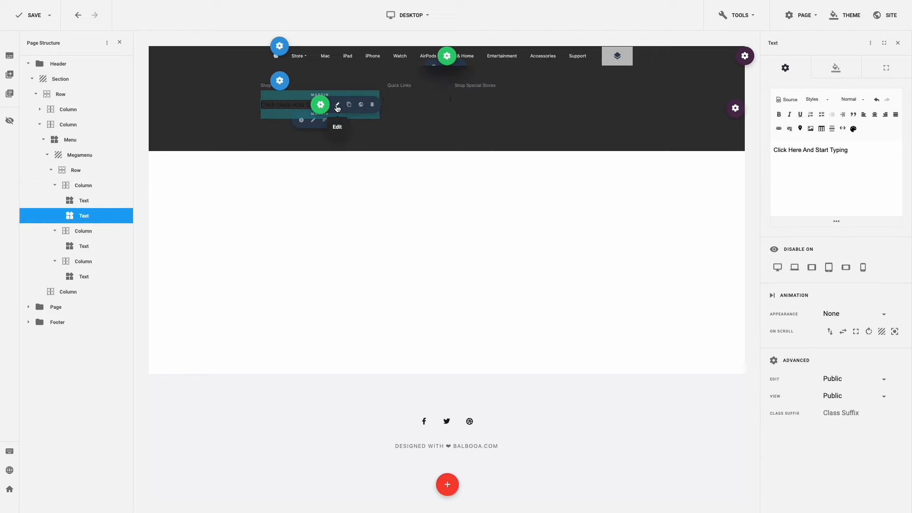
{"action": "triple_click", "coordinate": [845, 172]}
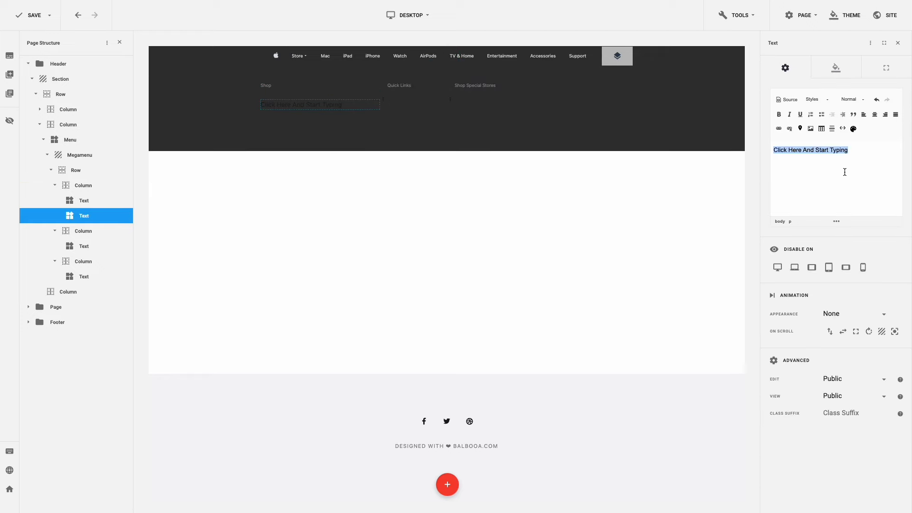
{"action": "type", "text": "Shop the Latest Mac iPad iPhone Apple Watch Apple Vision Pro Accessories"}
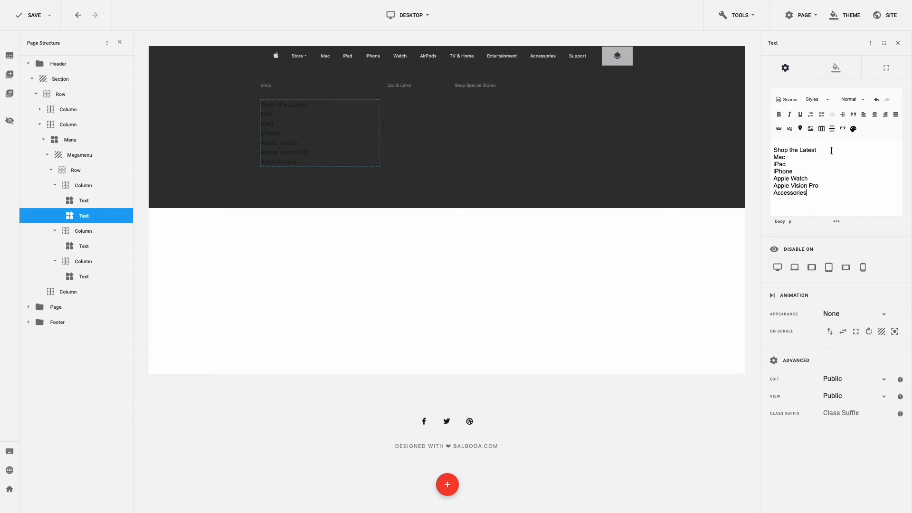
- Link Shop the Latest, Mac and iPad to '#'
{"action": "left_click_drag", "start_coordinate": [832, 150], "coordinate": [762, 151]}
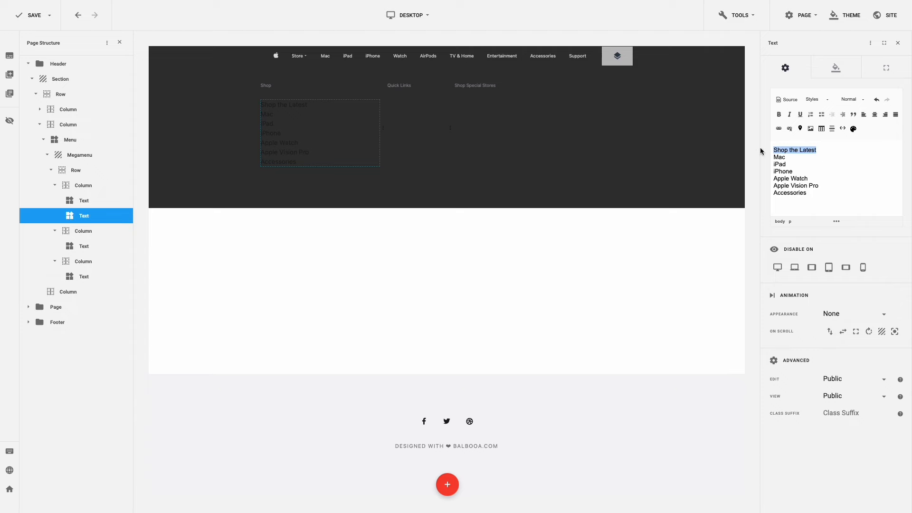
{"action": "left_click", "coordinate": [779, 129]}
{"action": "left_click", "coordinate": [415, 223]}
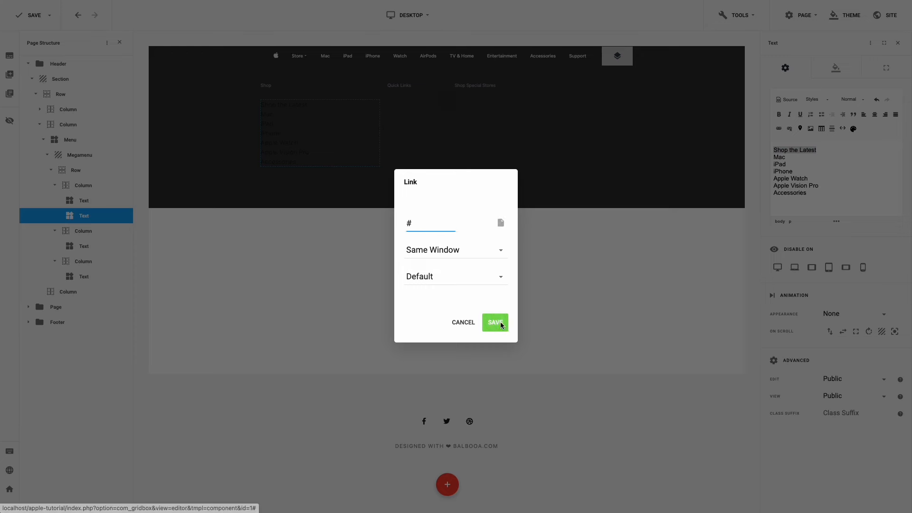
{"action": "left_click", "coordinate": [495, 322]}
{"action": "double_click", "coordinate": [779, 157]}
{"action": "key", "text": "ctrl+k"}
{"action": "type", "text": "#"}
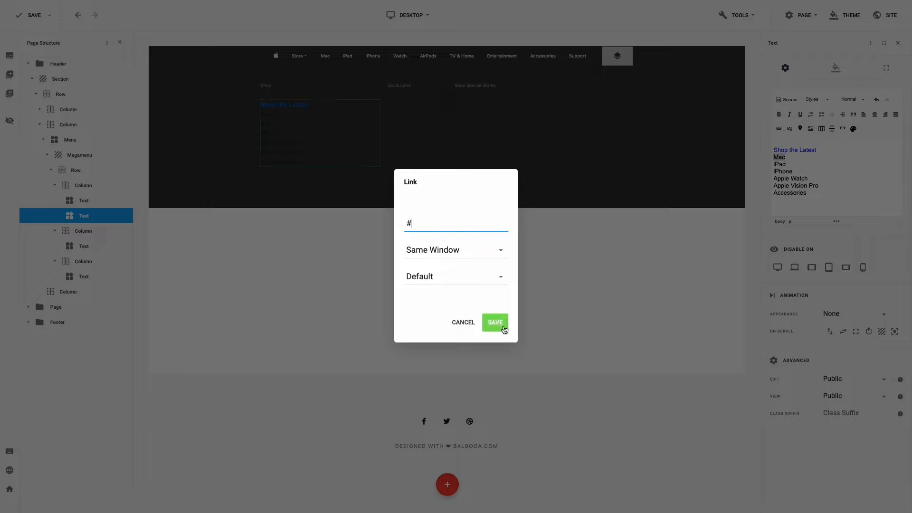
{"action": "left_click", "coordinate": [495, 322]}
{"action": "double_click", "coordinate": [779, 164]}
{"action": "key", "text": "ctrl+k"}
{"action": "type", "text": "#"}
{"action": "left_click", "coordinate": [495, 322]}
- Link iPhone, Apple Watch, Apple Vision Pro and Accessories to '#'
{"action": "double_click", "coordinate": [783, 171]}
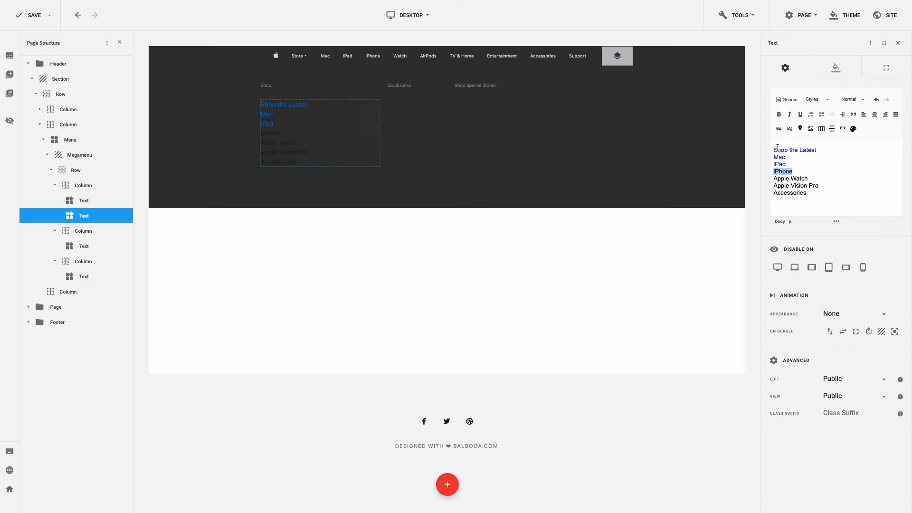
{"action": "key", "text": "ctrl+k"}
{"action": "type", "text": "#"}
{"action": "left_click", "coordinate": [495, 322]}
{"action": "triple_click", "coordinate": [790, 178]}
{"action": "left_click", "coordinate": [779, 130]}
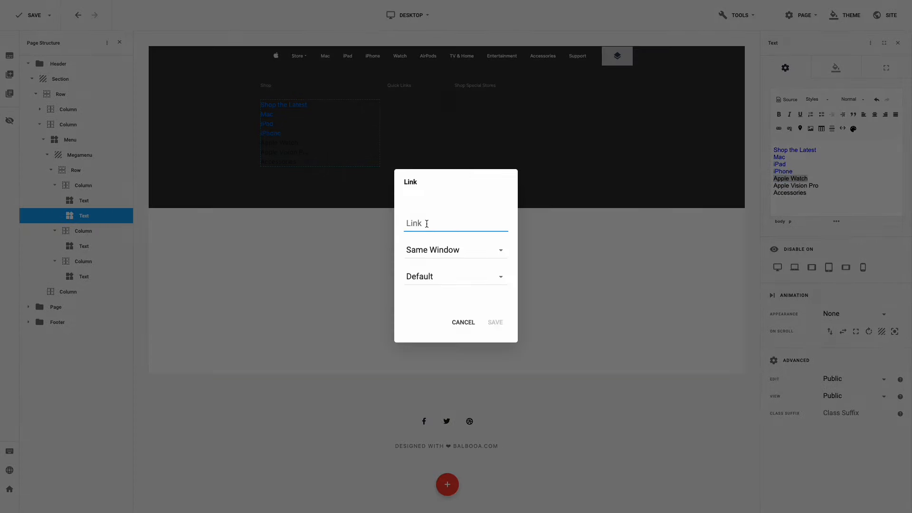
{"action": "type", "text": "#"}
{"action": "left_click", "coordinate": [495, 322]}
{"action": "triple_click", "coordinate": [795, 185]}
{"action": "left_click", "coordinate": [779, 129]}
{"action": "type", "text": "#"}
{"action": "left_click", "coordinate": [495, 322]}
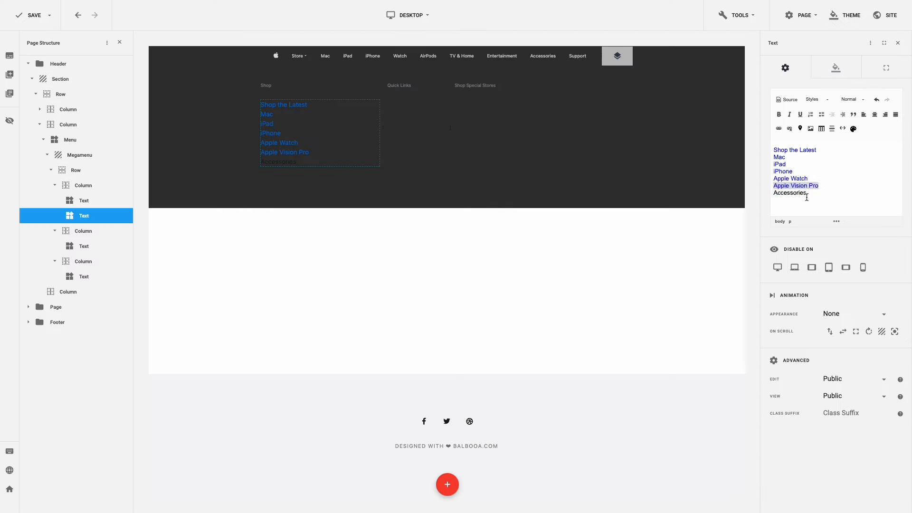
{"action": "triple_click", "coordinate": [789, 192]}
{"action": "left_click", "coordinate": [779, 129]}
{"action": "type", "text": "#"}
{"action": "left_click", "coordinate": [494, 323]}
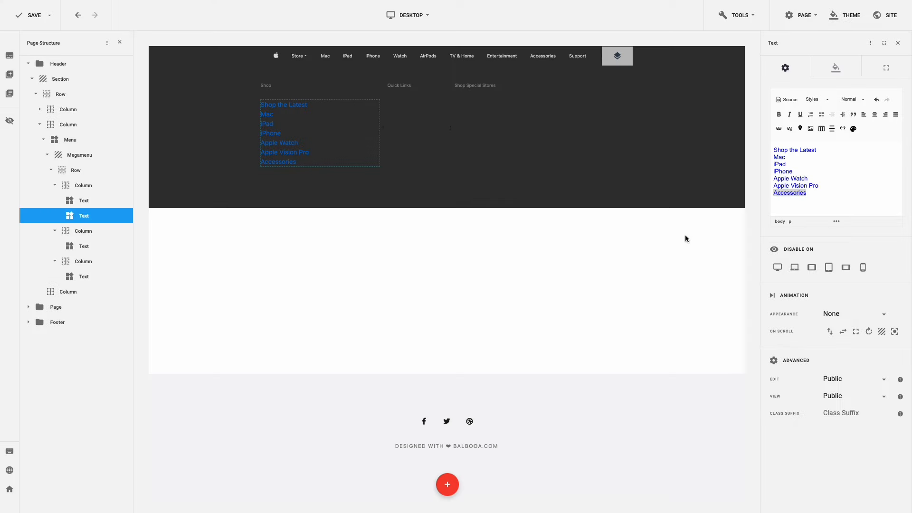
- Give the Shop links font weight 600 and a line height of 38
{"action": "left_click", "coordinate": [836, 72]}
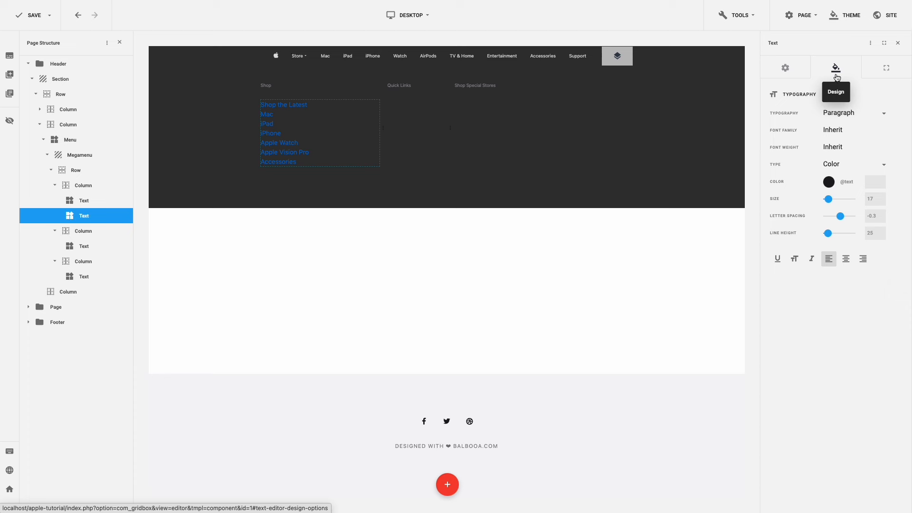
{"action": "left_click", "coordinate": [840, 146]}
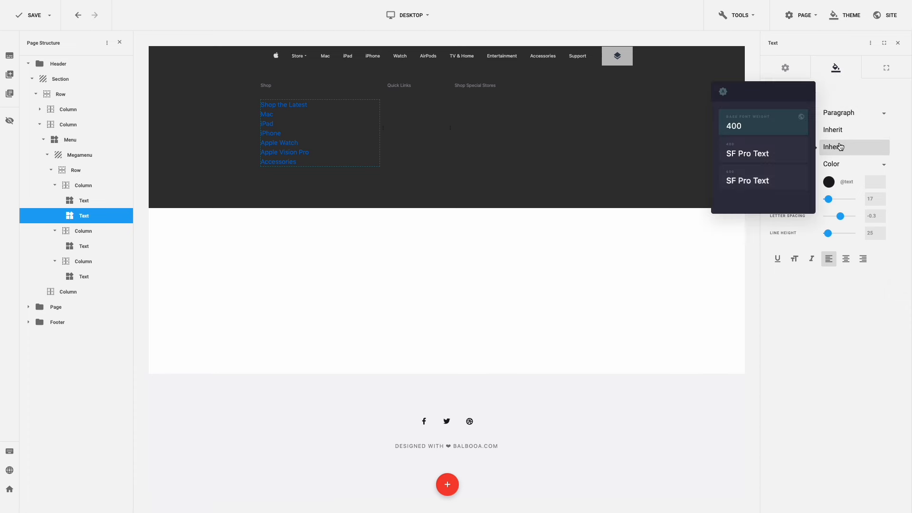
{"action": "left_click", "coordinate": [788, 177]}
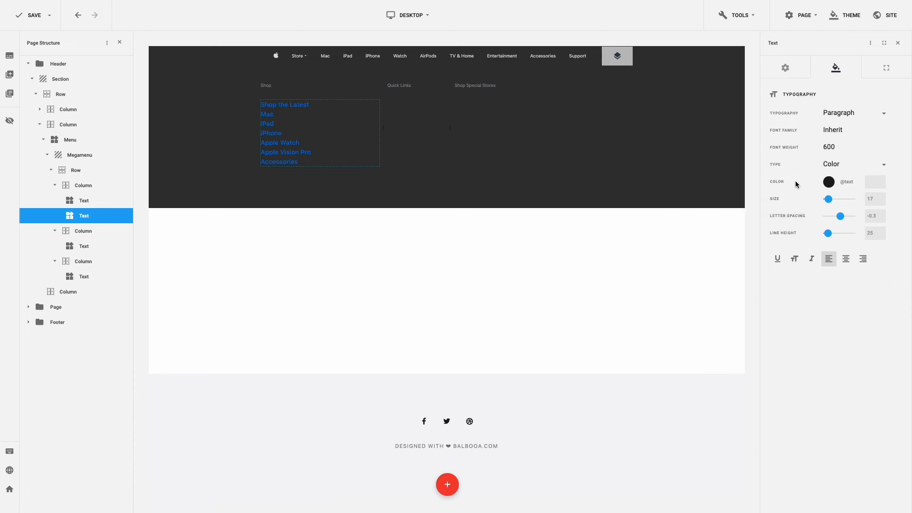
{"action": "left_click_drag", "start_coordinate": [875, 198], "coordinate": [861, 217]}
{"action": "type", "text": "24"}
{"action": "type", "text": "0"}
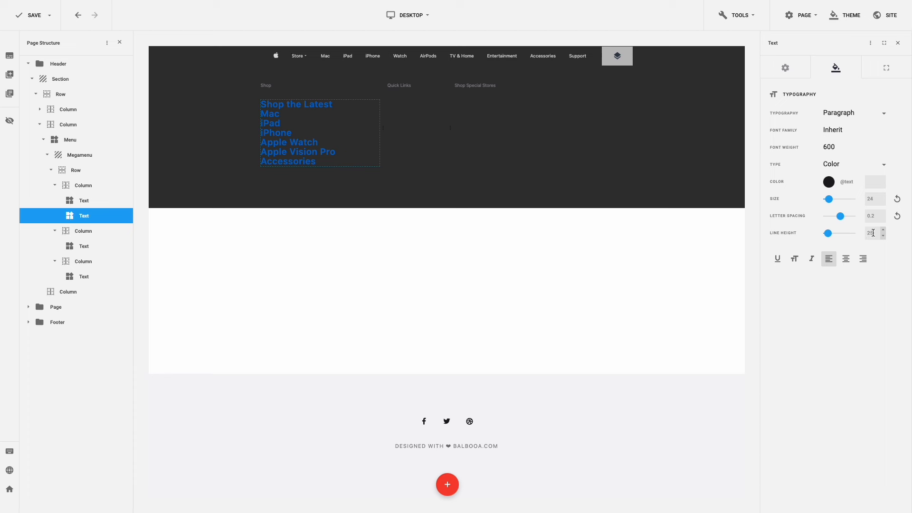
{"action": "left_click_drag", "start_coordinate": [873, 233], "coordinate": [858, 233]}
{"action": "type", "text": "38"}
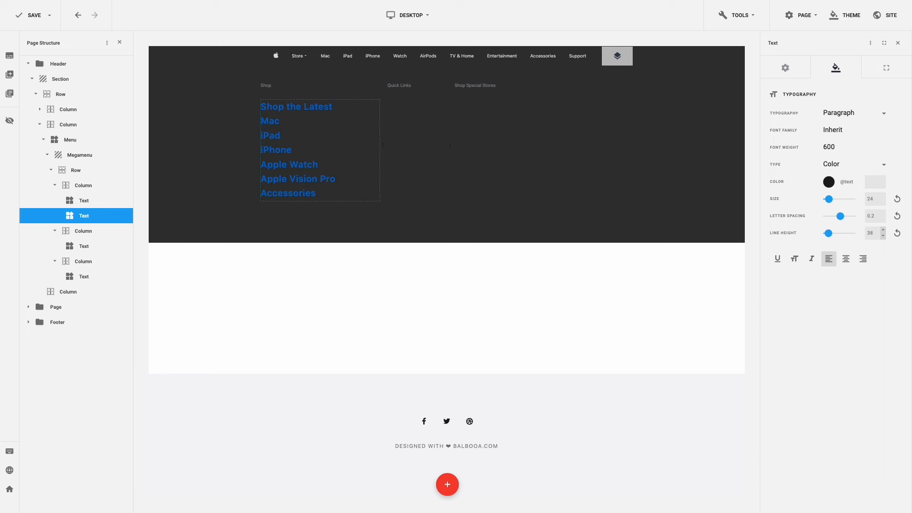
- Switch the text to Links typography in #e8e8ed with a white hover colour
{"action": "left_click", "coordinate": [868, 114]}
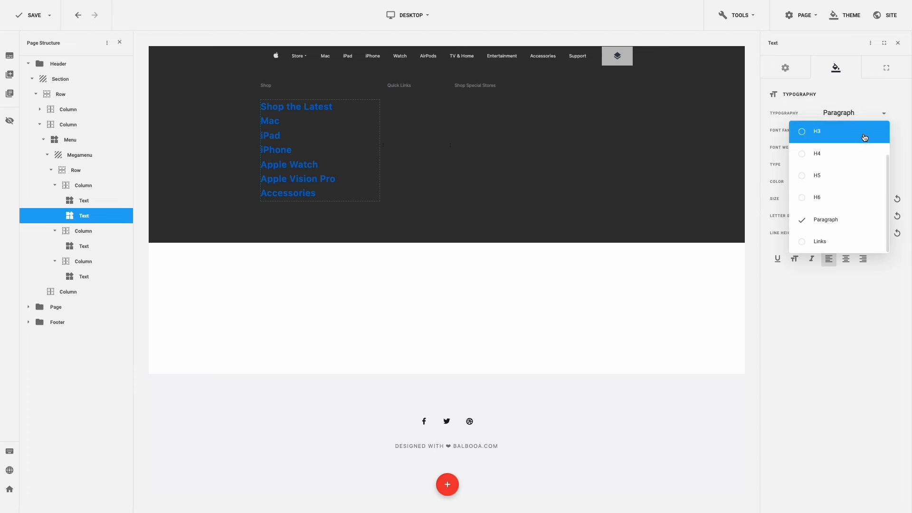
{"action": "left_click", "coordinate": [844, 235]}
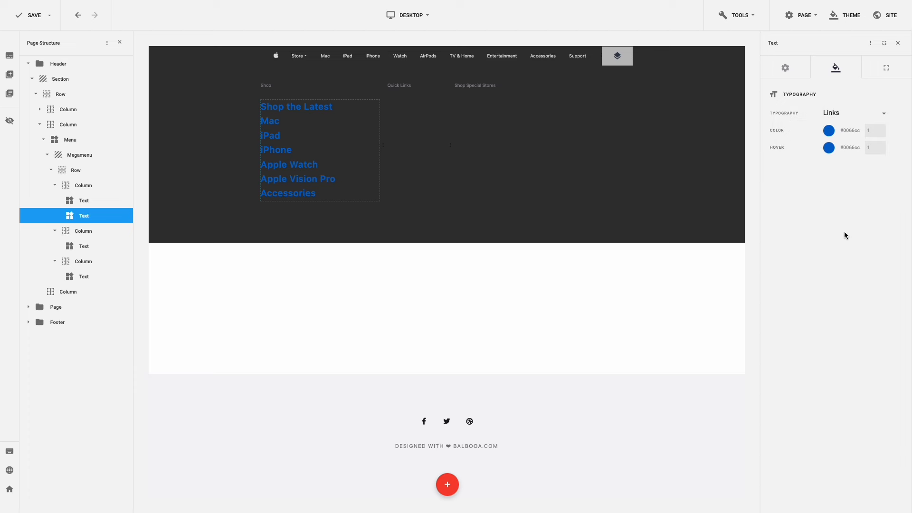
{"action": "left_click_drag", "start_coordinate": [862, 133], "coordinate": [837, 130]}
{"action": "type", "text": "#e8e8ed"}
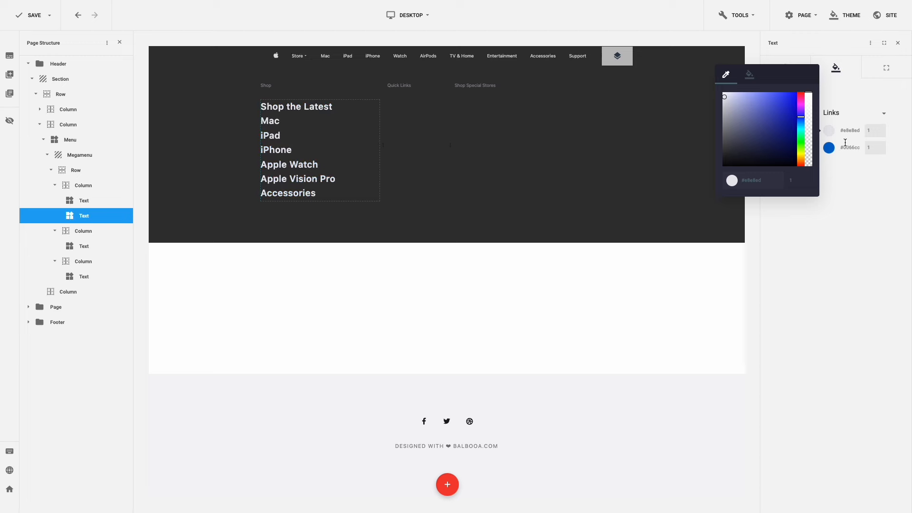
{"action": "left_click", "coordinate": [837, 162]}
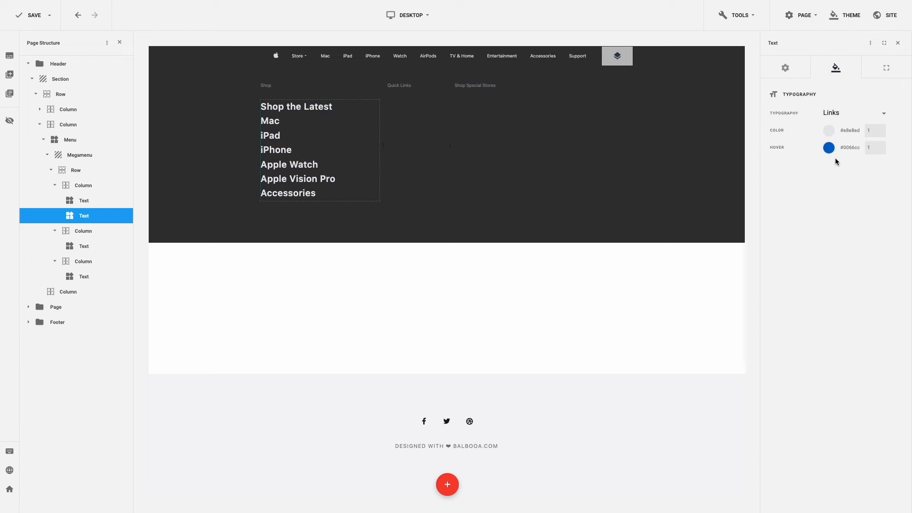
{"action": "left_click", "coordinate": [830, 148]}
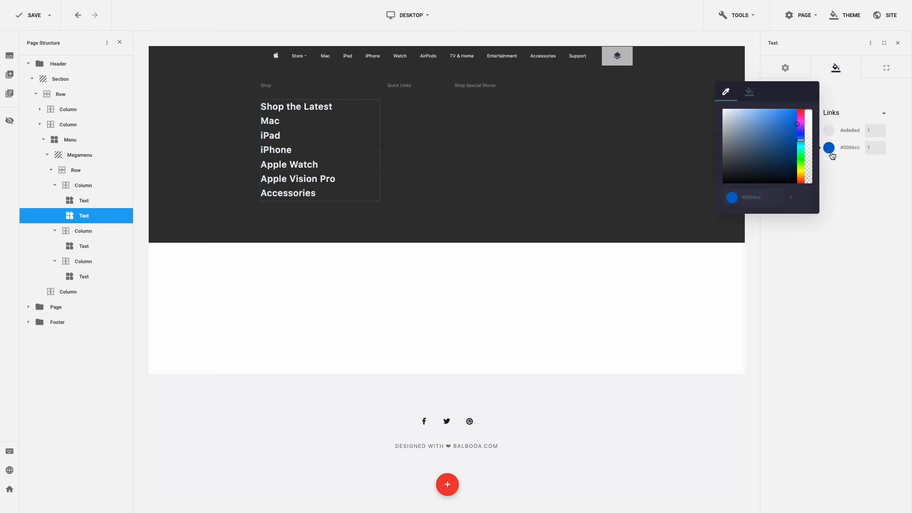
{"action": "left_click", "coordinate": [749, 92]}
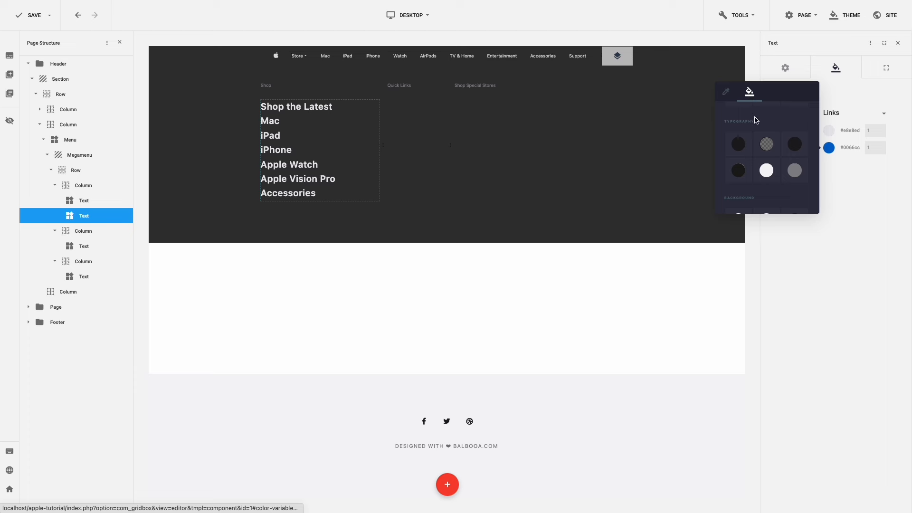
{"action": "left_click", "coordinate": [766, 171]}
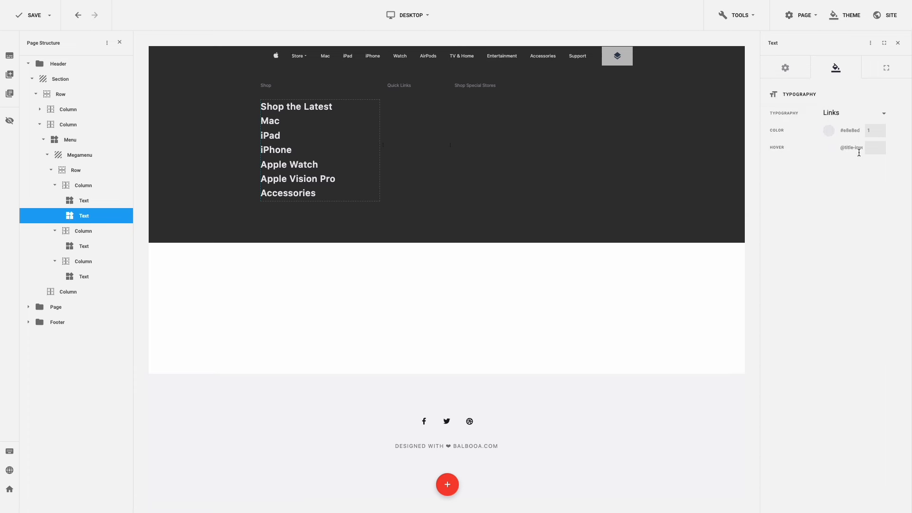
- Reset the Shop list's margins and set its top margin to 10
{"action": "left_click", "coordinate": [888, 75]}
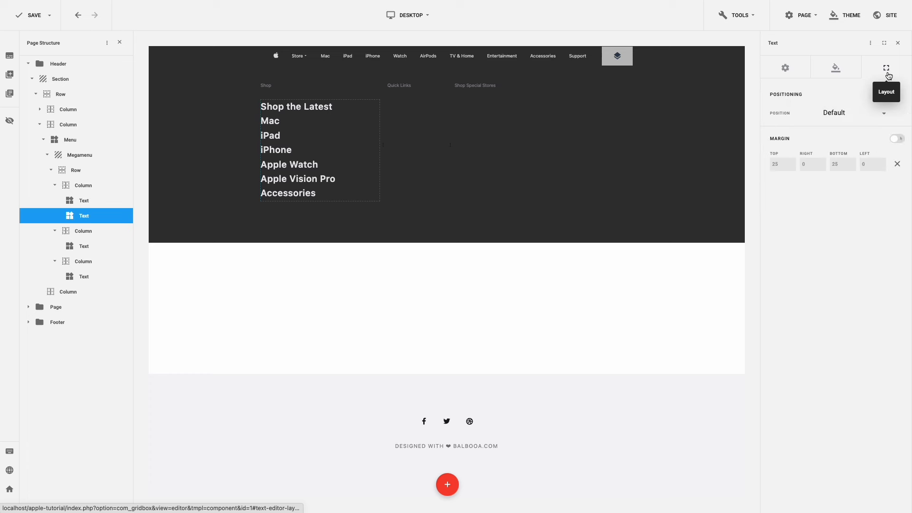
{"action": "left_click", "coordinate": [896, 165]}
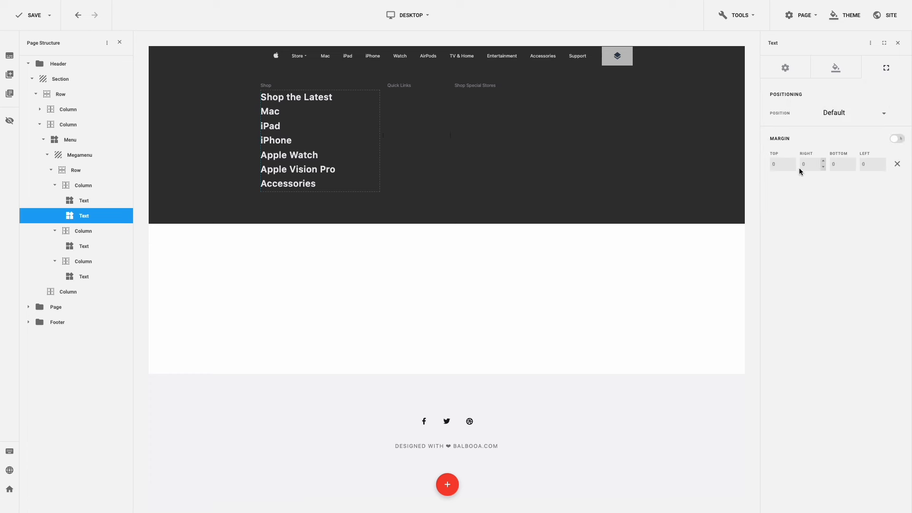
{"action": "left_click", "coordinate": [775, 164]}
{"action": "type", "text": "10"}
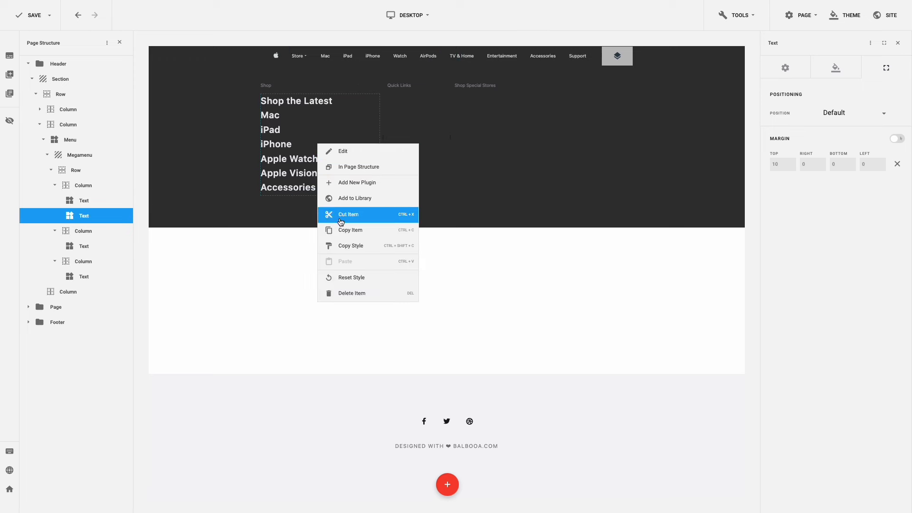
- Paste a copy of the Shop links text into the Quick Links column
{"action": "left_click", "coordinate": [350, 230]}
{"action": "key", "text": "ctrl+v"}
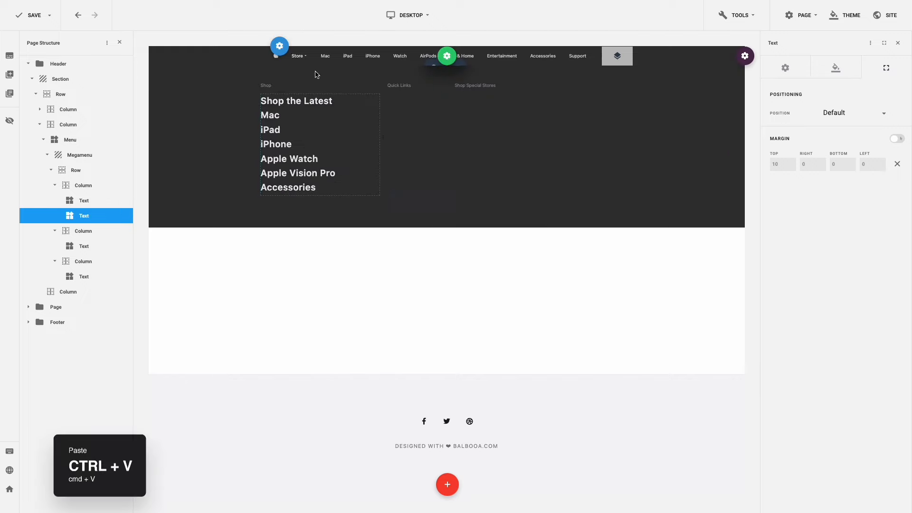
{"action": "left_click", "coordinate": [418, 140]}
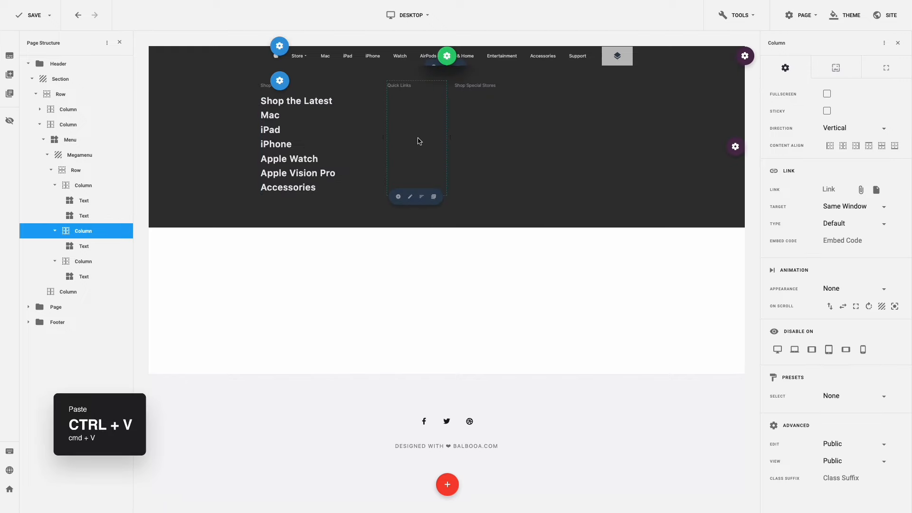
{"action": "key", "text": "ctrl+v"}
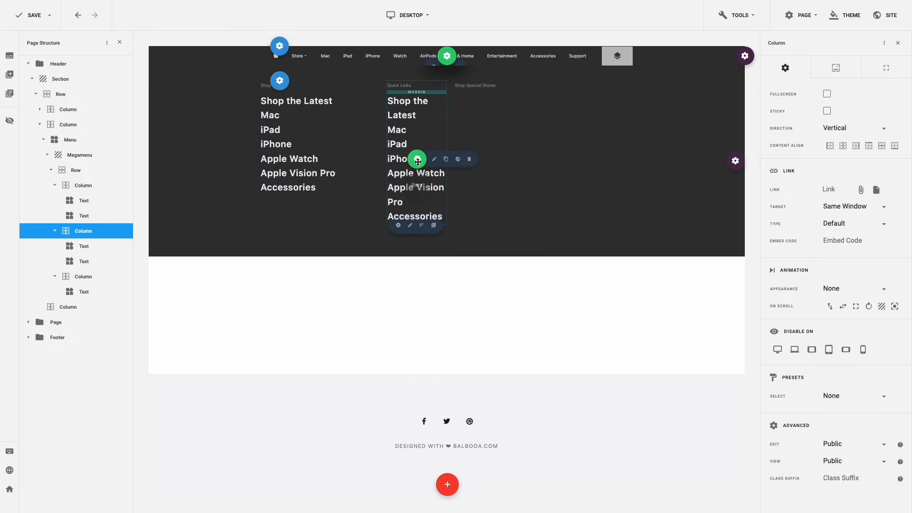
{"action": "left_click", "coordinate": [418, 160]}
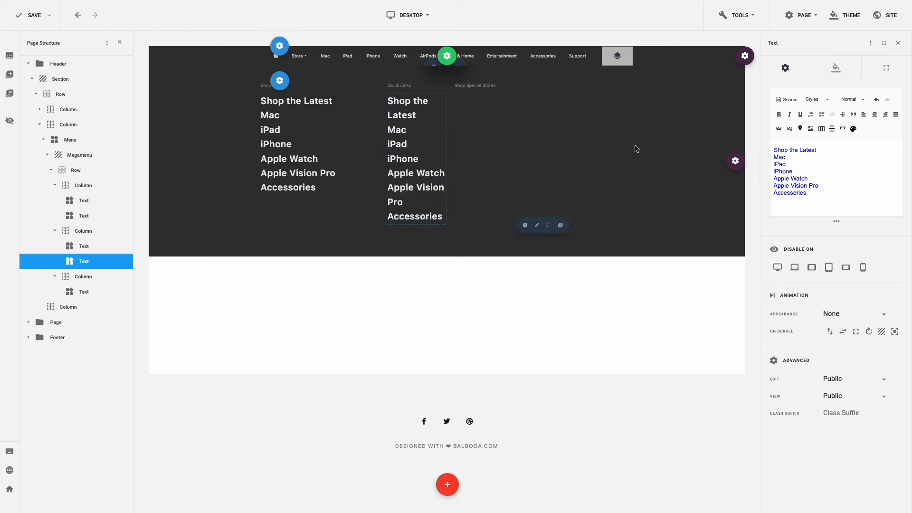
- Set the Quick Links text to size 12, -0.1 letter spacing and 28 line height
{"action": "left_click", "coordinate": [847, 75]}
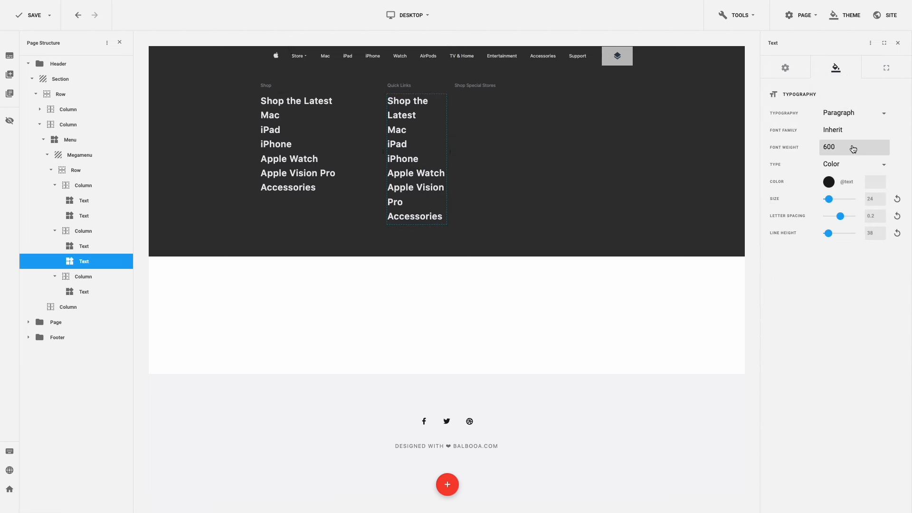
{"action": "left_click", "coordinate": [866, 198]}
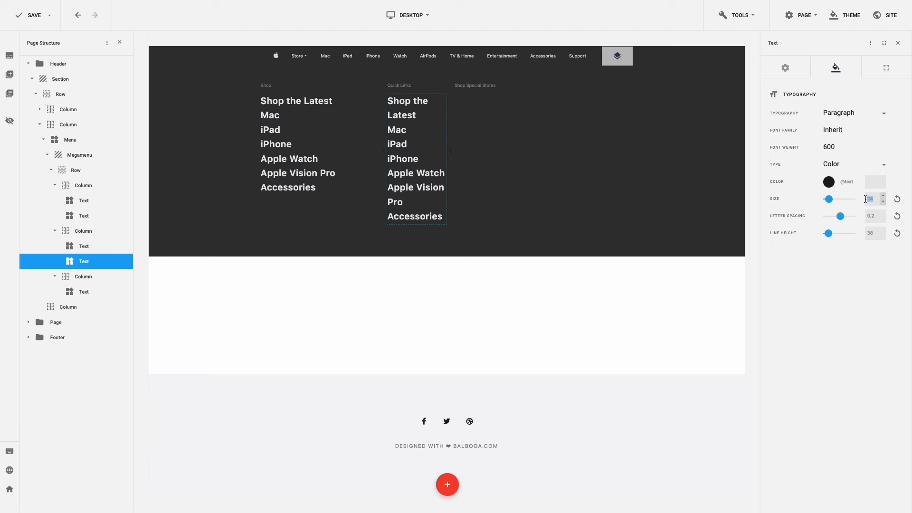
{"action": "type", "text": "12"}
{"action": "left_click", "coordinate": [862, 215]}
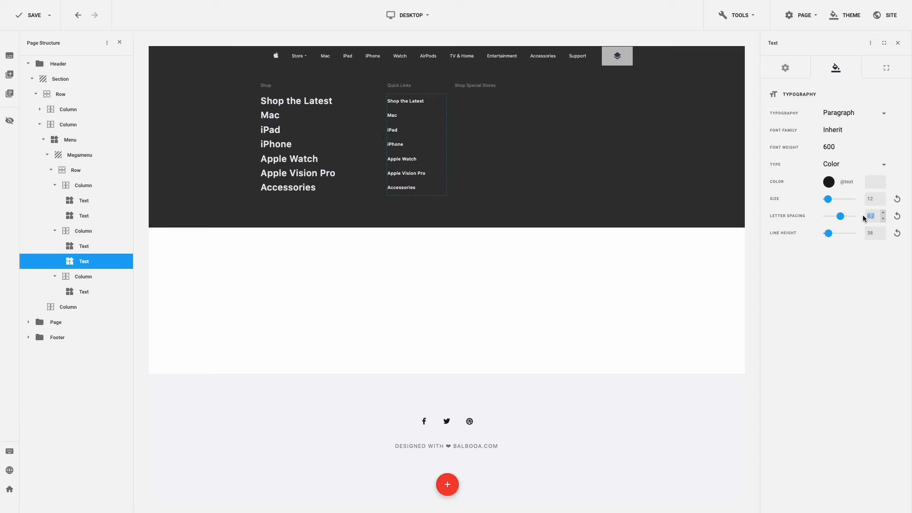
{"action": "type", "text": "-0"}
{"action": "left_click", "coordinate": [873, 232]}
{"action": "type", "text": "28"}
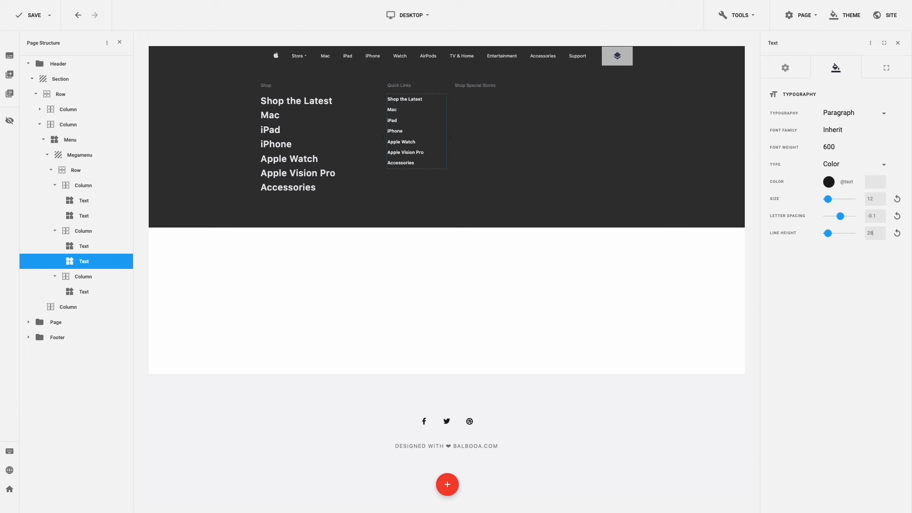
{"action": "left_click", "coordinate": [794, 75]}
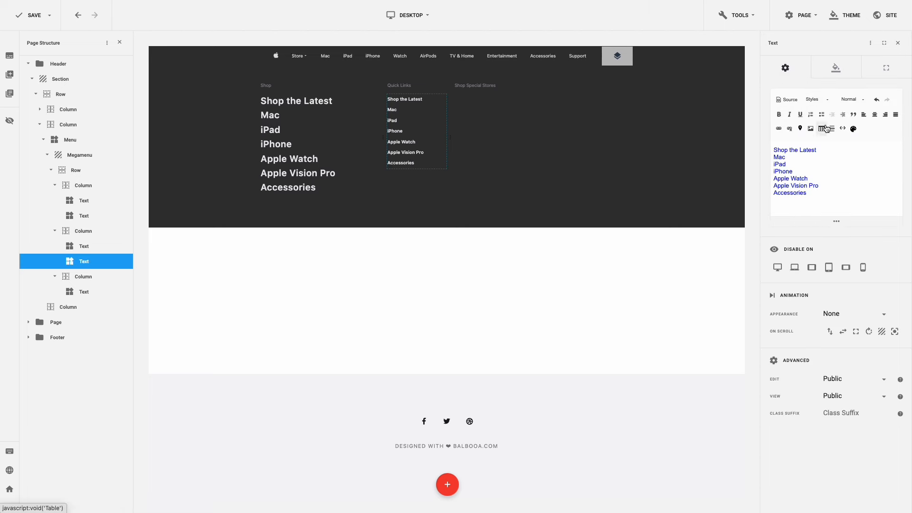
- Rewrite the Quick Links as Find a Store, Order Status, Apple Trade In, Financing
{"action": "left_click", "coordinate": [826, 148]}
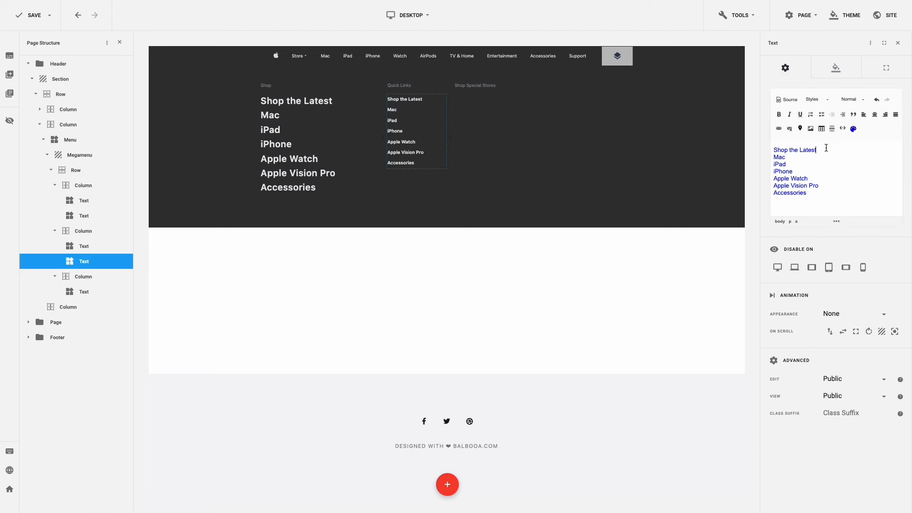
{"action": "left_click_drag", "start_coordinate": [825, 148], "coordinate": [773, 180]}
{"action": "type", "text": "Find a Store Order Status Apple Trade In Financing"}
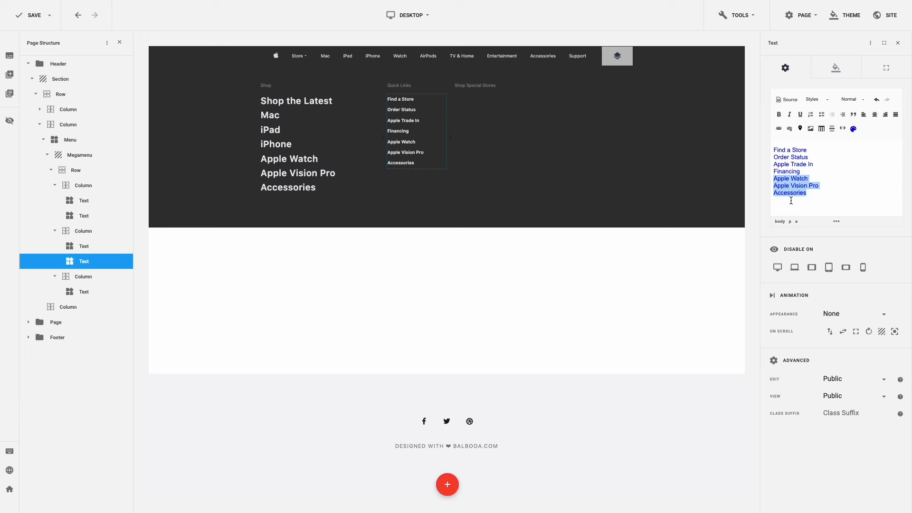
{"action": "key", "text": "BackSpace"}
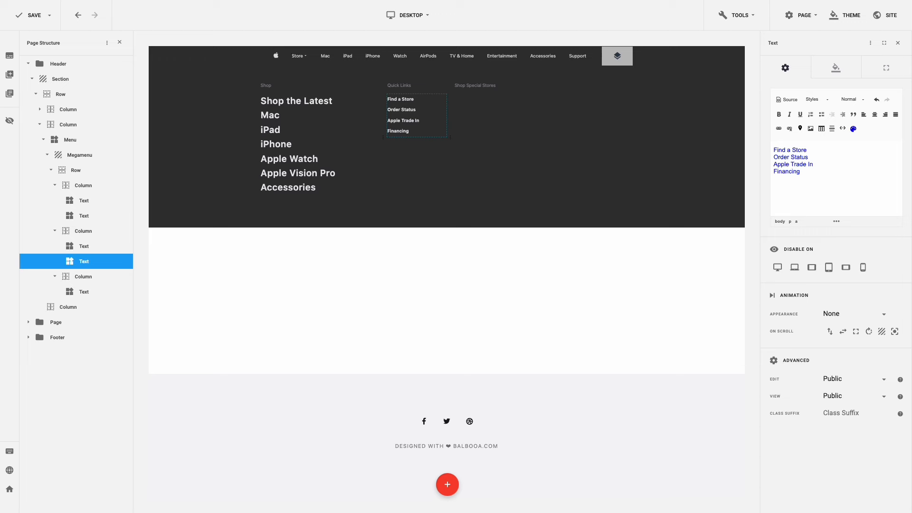
- Copy the Quick Links text element into the Shop Special Stores column
{"action": "right_click", "coordinate": [416, 117]}
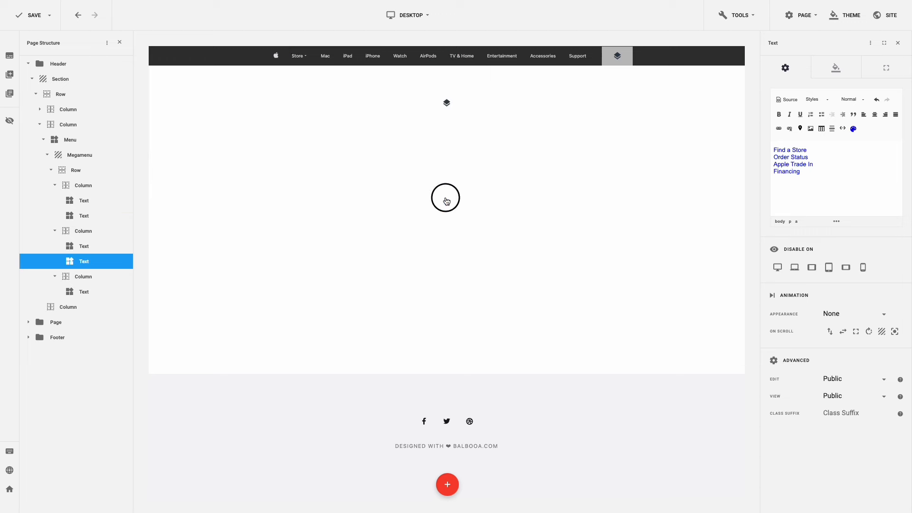
{"action": "left_click", "coordinate": [444, 204]}
{"action": "key", "text": "ctrl+v"}
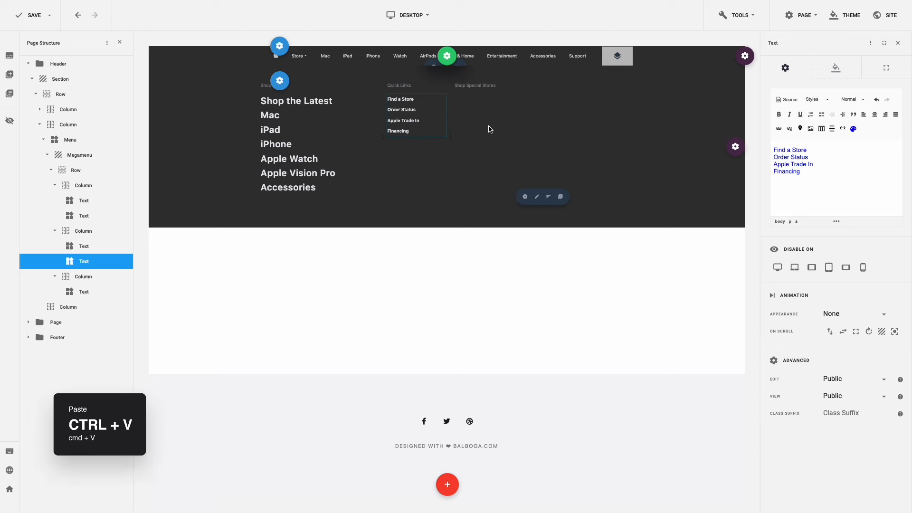
{"action": "left_click", "coordinate": [489, 129]}
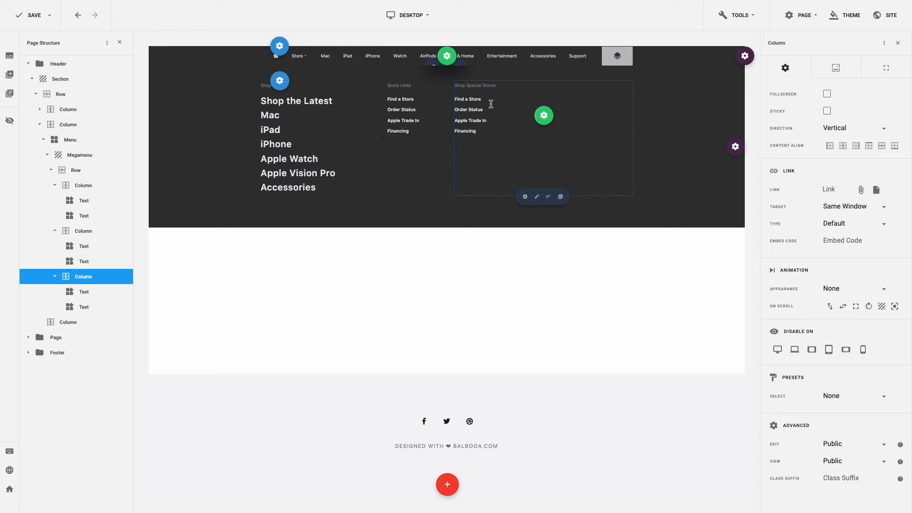
- Rewrite the Shop Special Stores links as Certified Refurbished, Education, Business
{"action": "left_click", "coordinate": [491, 105]}
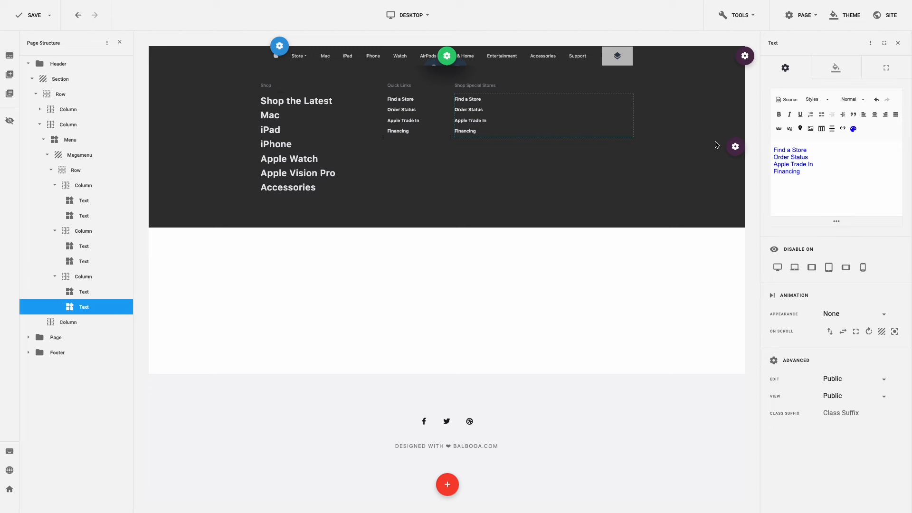
{"action": "key", "text": "ctrl+v"}
{"action": "left_click_drag", "start_coordinate": [810, 151], "coordinate": [772, 172]}
{"action": "type", "text": "Education Business"}
{"action": "key", "text": "BackSpace"}
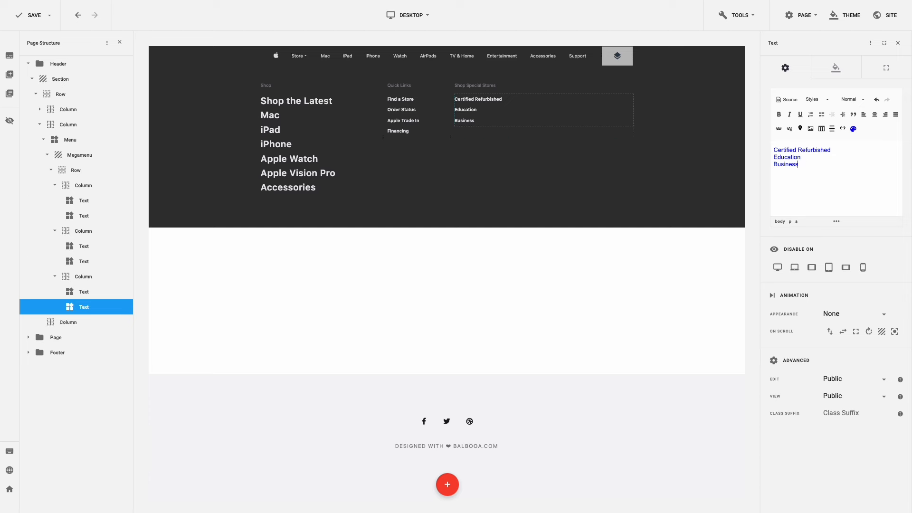
{"action": "left_click", "coordinate": [841, 242]}
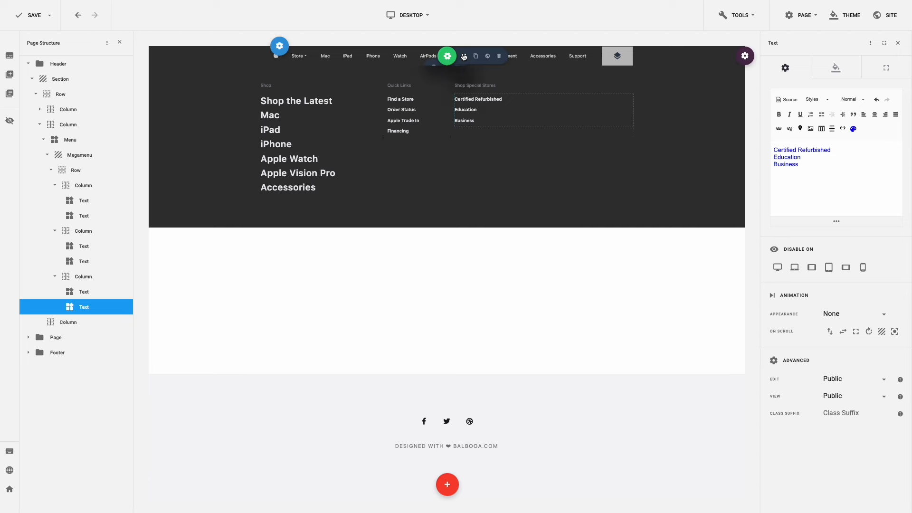
{"action": "left_click", "coordinate": [464, 56]}
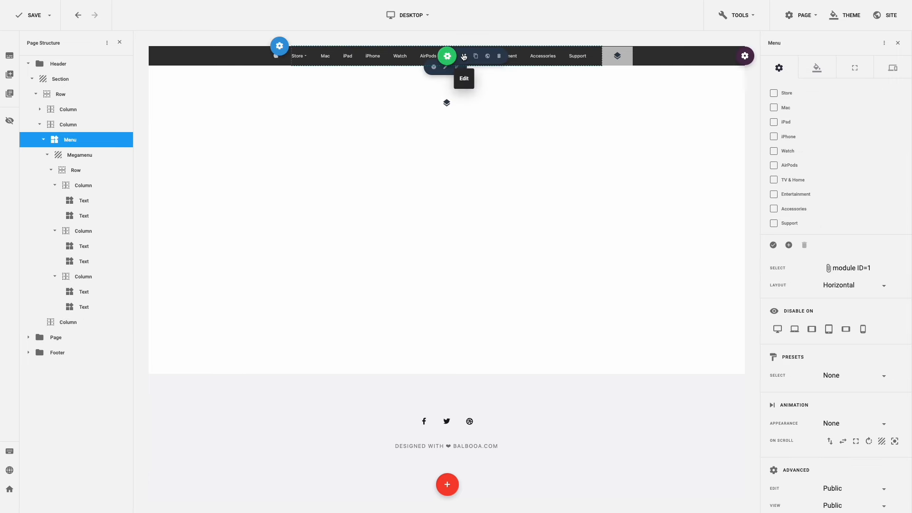
{"action": "left_click", "coordinate": [819, 78]}
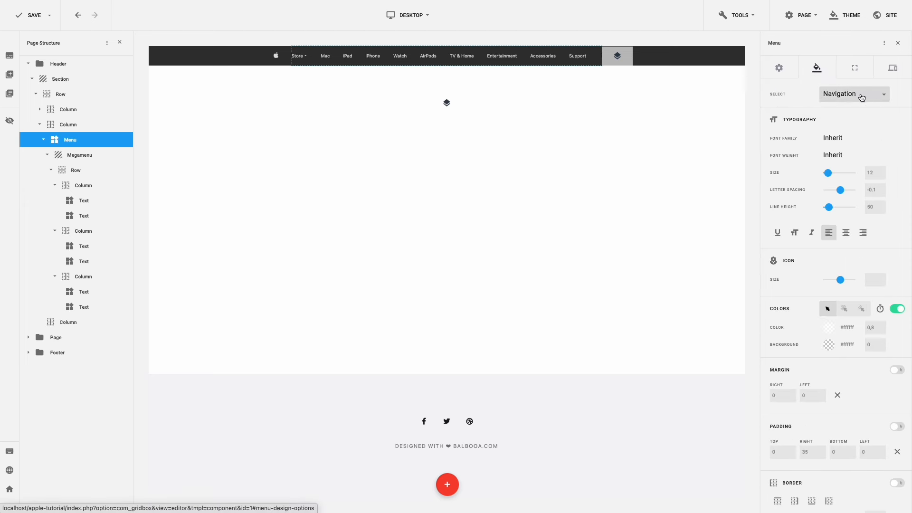
- Give the navigation dropdown an animation duration of 0,2
{"action": "left_click", "coordinate": [861, 97]}
{"action": "left_click", "coordinate": [851, 133]}
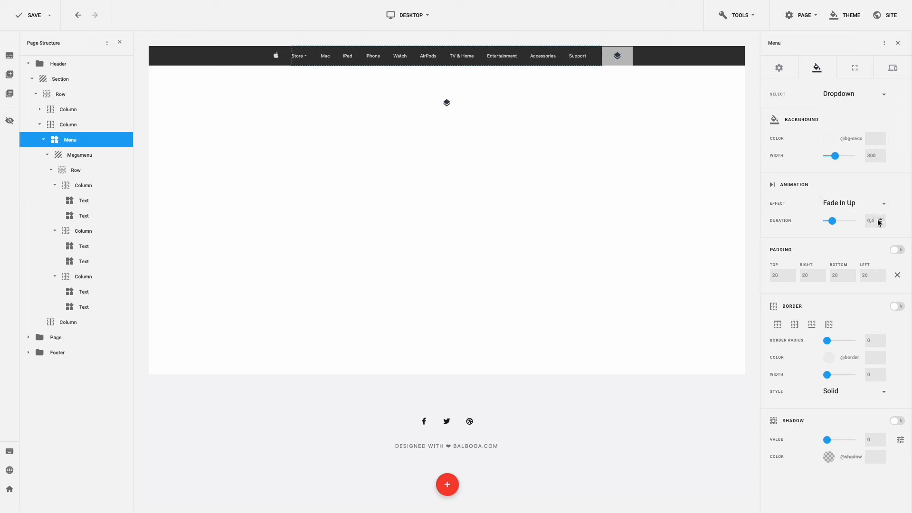
{"action": "key", "text": "BackSpace"}
{"action": "type", "text": "2"}
- Set the dropdown shadow colour opacity to 0,25
{"action": "left_click", "coordinate": [828, 458]}
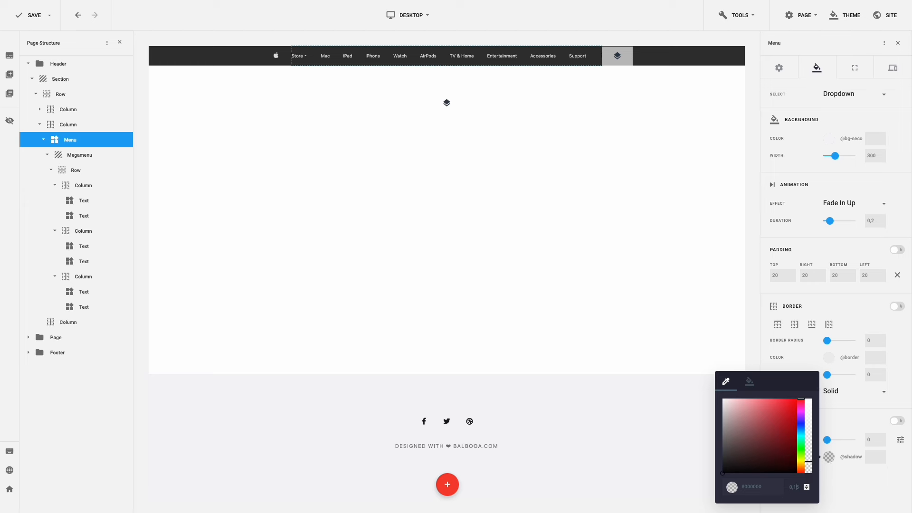
{"action": "key", "text": "BackSpace"}
{"action": "type", "text": "25"}
{"action": "left_click", "coordinate": [883, 480]}
- Set the dropdown shadow's vertical offset to 20 and blur to 20, then save
{"action": "left_click", "coordinate": [900, 443]}
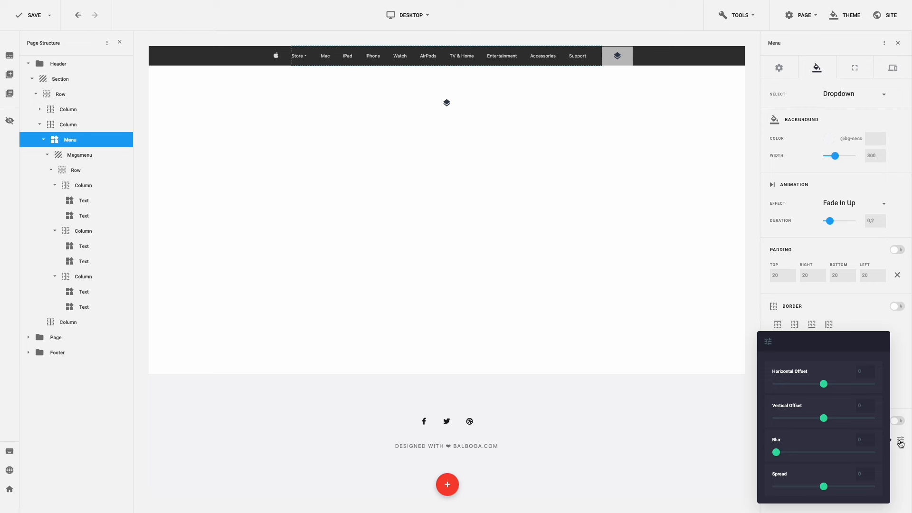
{"action": "left_click_drag", "start_coordinate": [862, 406], "coordinate": [852, 407]}
{"action": "type", "text": "20"}
{"action": "double_click", "coordinate": [860, 440]}
{"action": "type", "text": "20"}
{"action": "key", "text": "ctrl+s"}
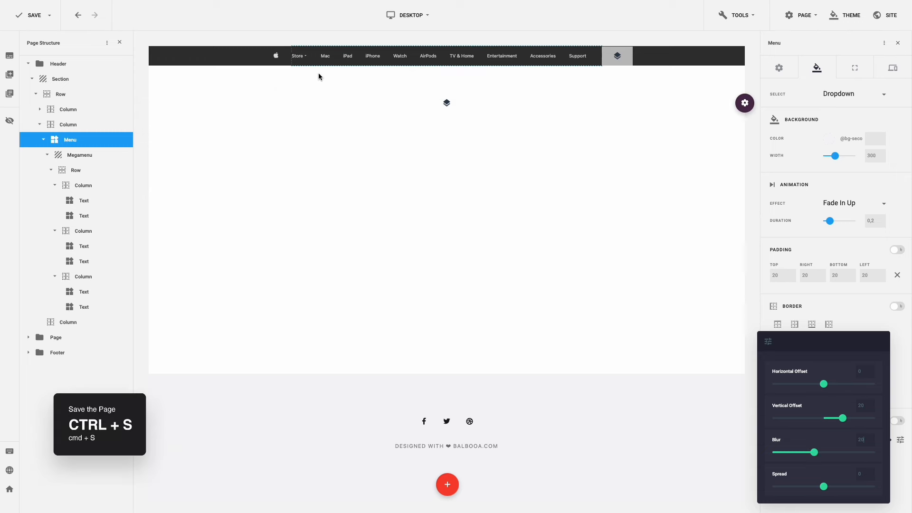
{"action": "mouse_move", "coordinate": [307, 65]}
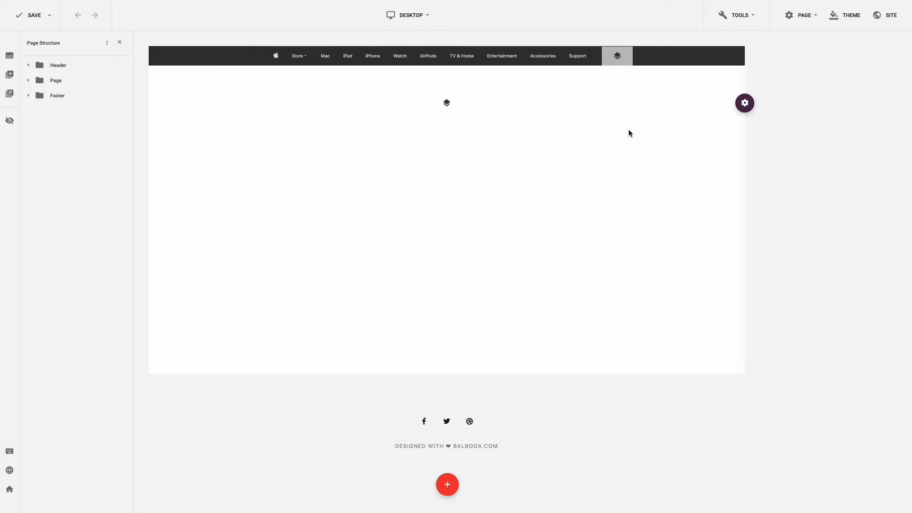
- Add the icon-search.svg image to the header's right column with its margins reset to zero
{"action": "left_click", "coordinate": [617, 58]}
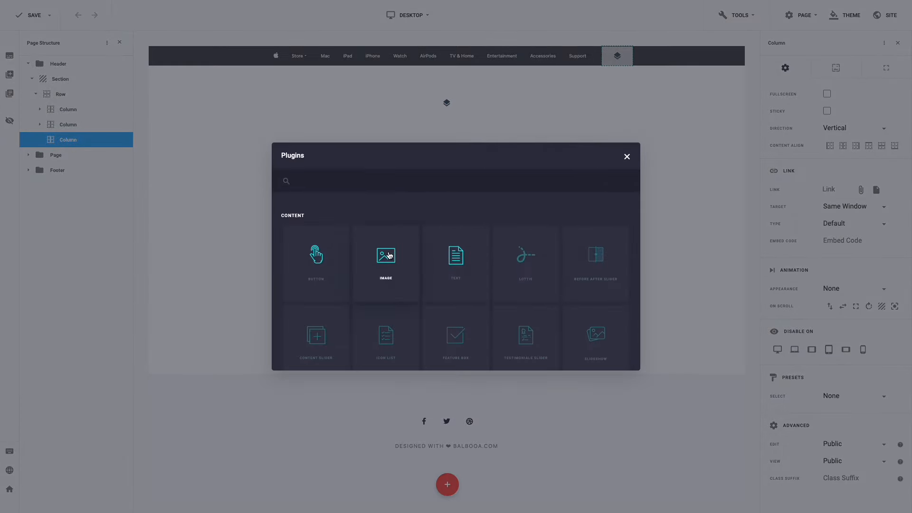
{"action": "left_click", "coordinate": [389, 256]}
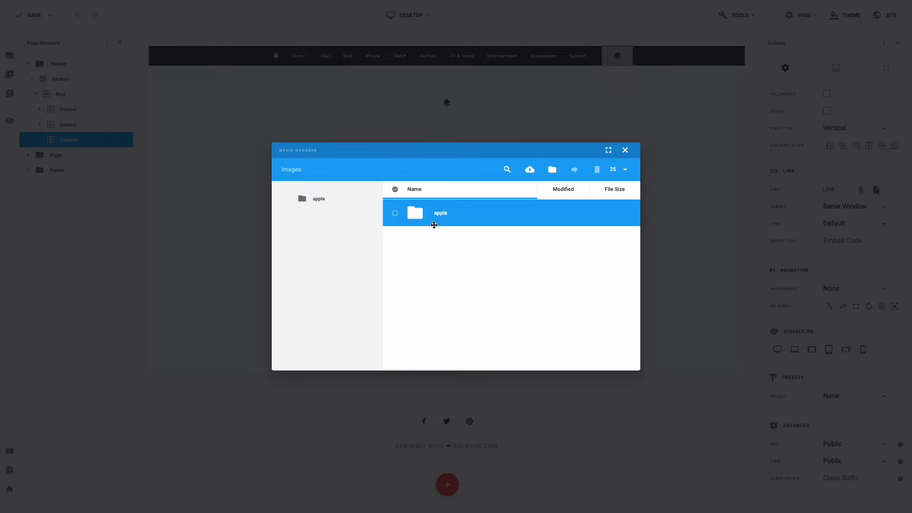
{"action": "double_click", "coordinate": [443, 216]}
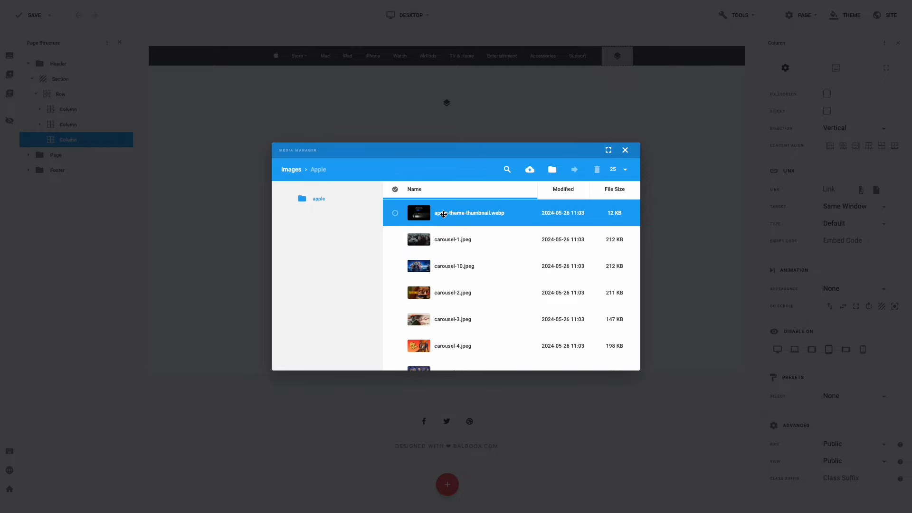
{"action": "scroll", "coordinate": [443, 215], "scroll_direction": "down", "scroll_amount": 3}
{"action": "scroll", "coordinate": [444, 214], "scroll_direction": "down", "scroll_amount": 10}
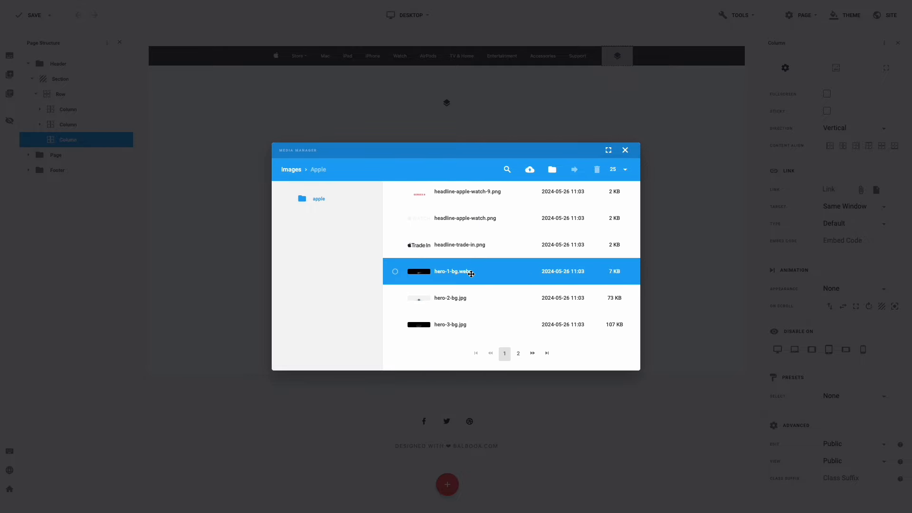
{"action": "left_click", "coordinate": [518, 355]}
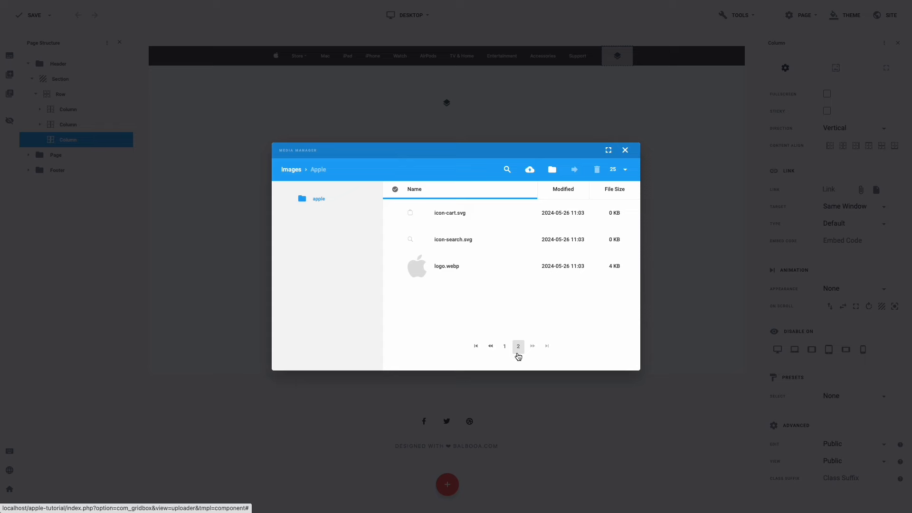
{"action": "left_click", "coordinate": [396, 241]}
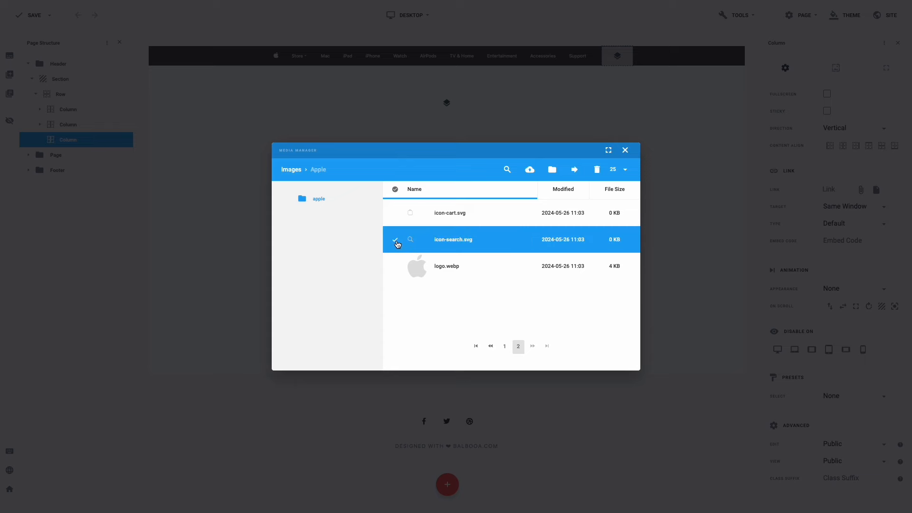
{"action": "left_click", "coordinate": [599, 340]}
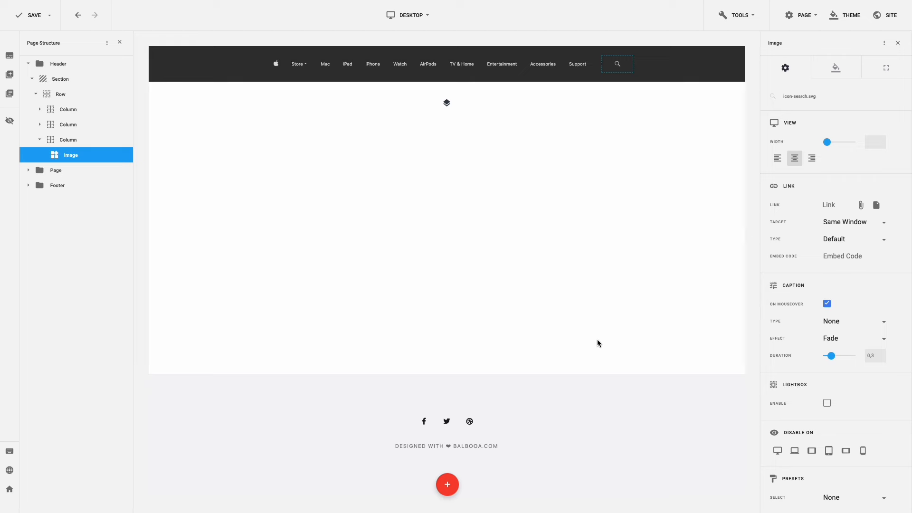
{"action": "left_click", "coordinate": [884, 76]}
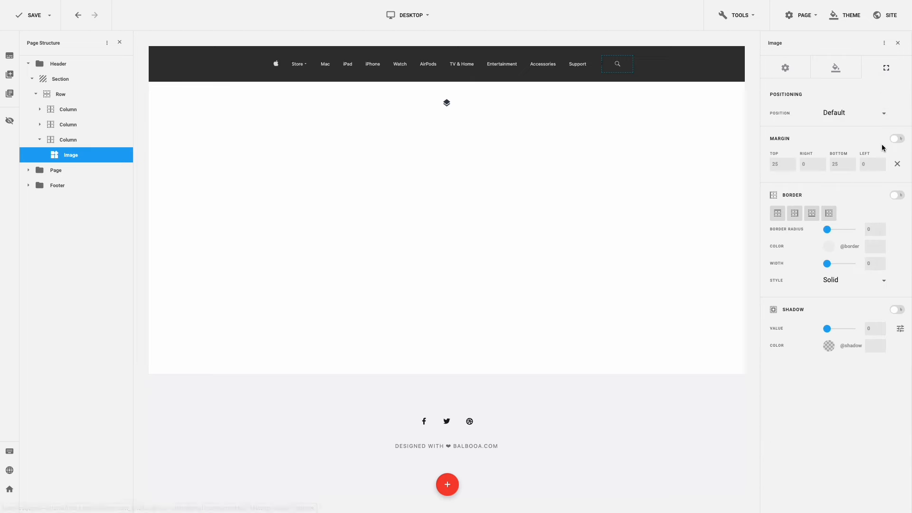
{"action": "left_click", "coordinate": [896, 164]}
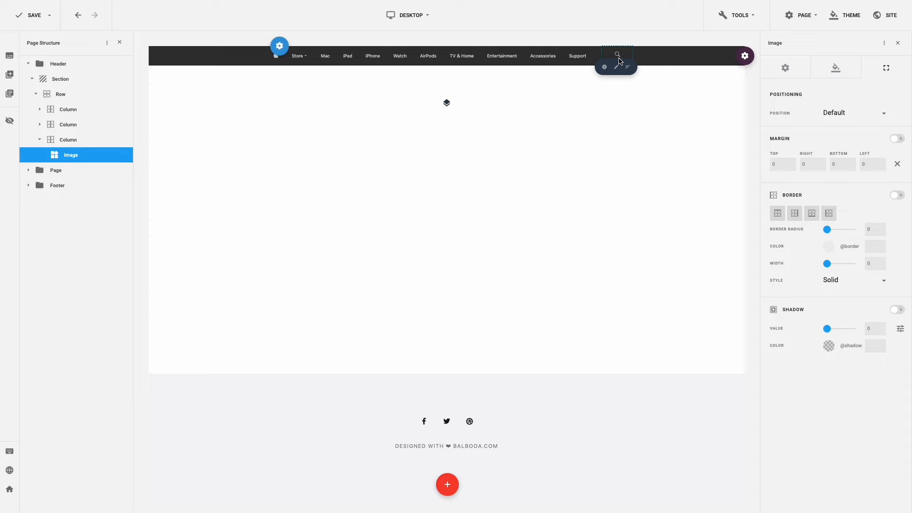
- Add the icon-cart.svg image beside it with zero margins except a 40 left margin
{"action": "left_click", "coordinate": [604, 66]}
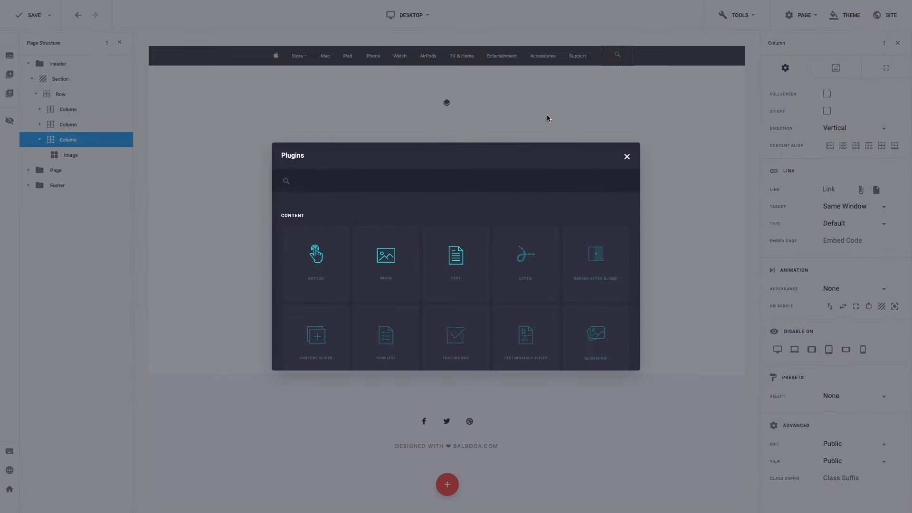
{"action": "left_click", "coordinate": [392, 262]}
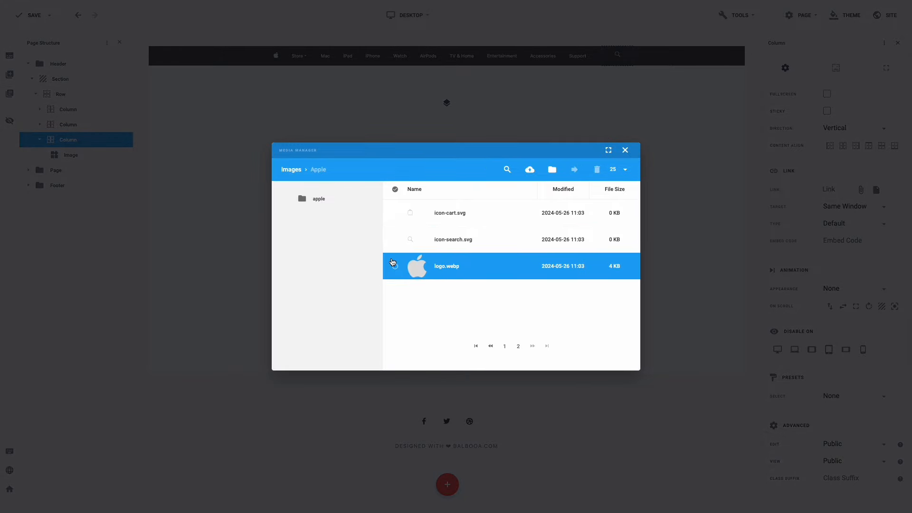
{"action": "left_click", "coordinate": [394, 214]}
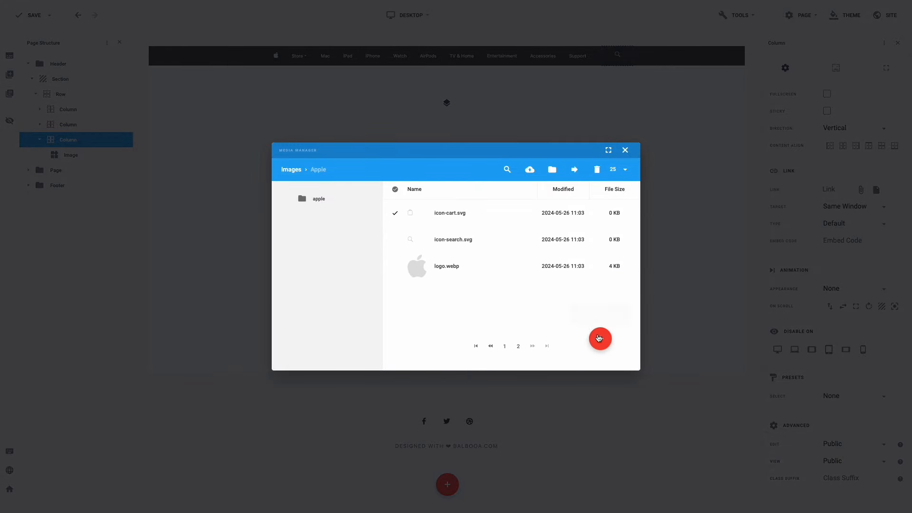
{"action": "left_click", "coordinate": [600, 339]}
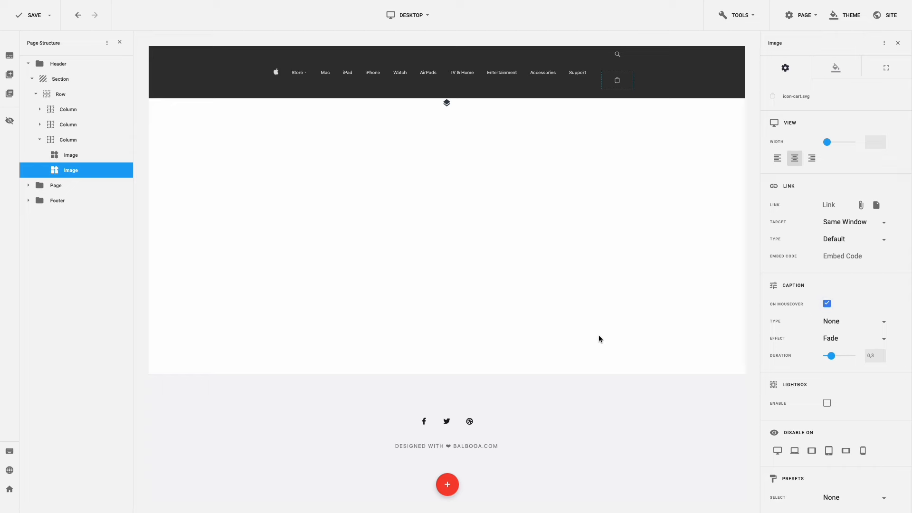
{"action": "left_click", "coordinate": [884, 72]}
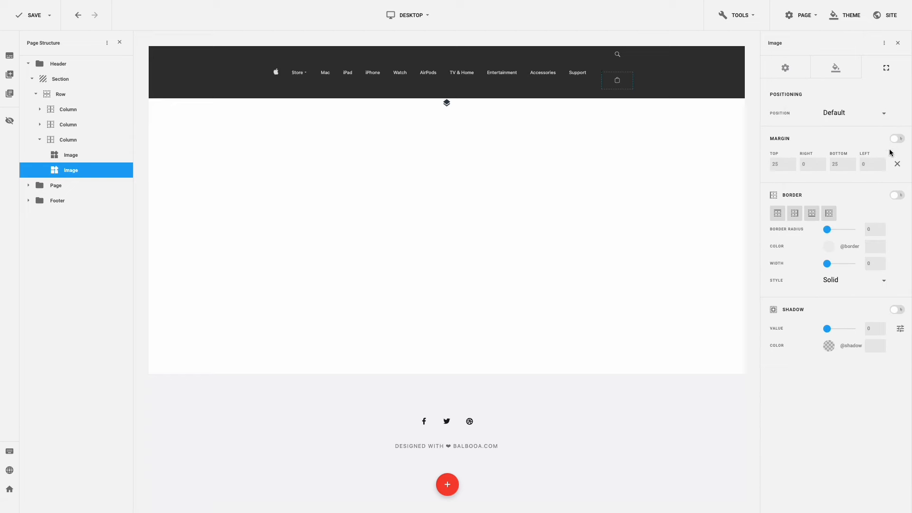
{"action": "left_click", "coordinate": [894, 164]}
{"action": "left_click", "coordinate": [863, 164]}
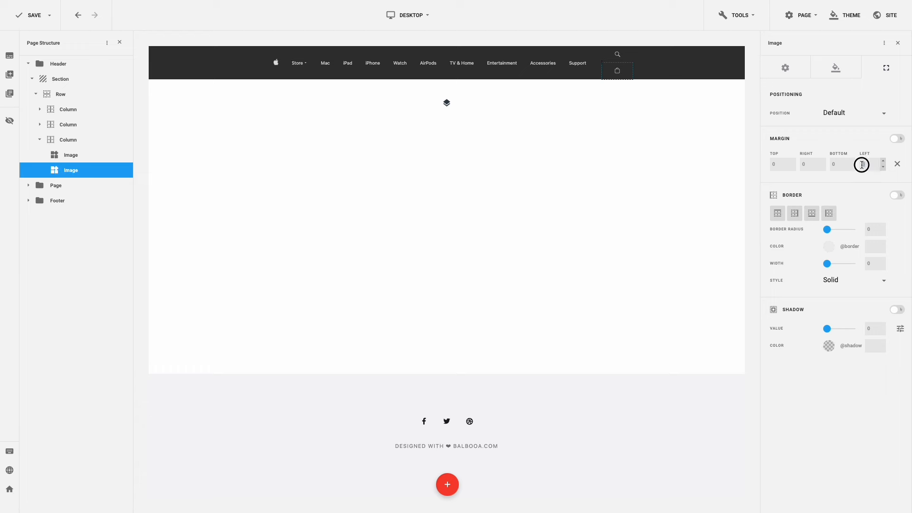
{"action": "type", "text": "40"}
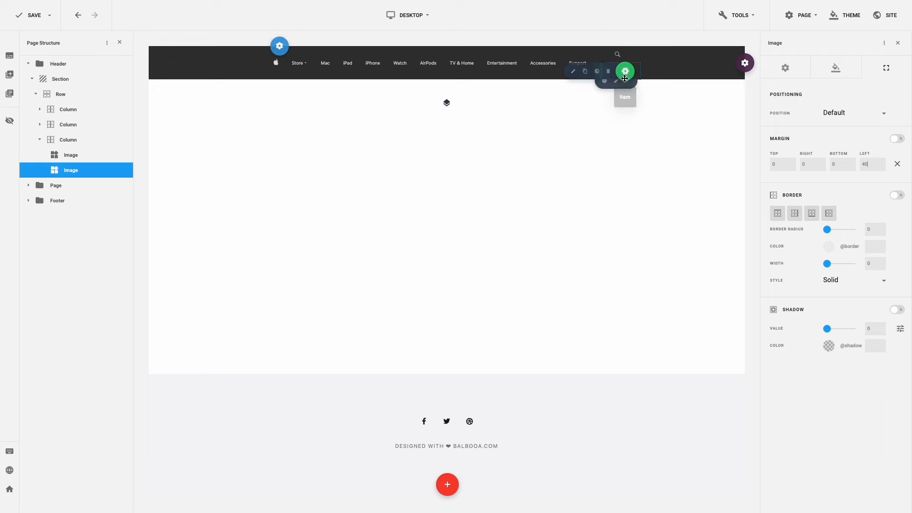
{"action": "left_click", "coordinate": [616, 85]}
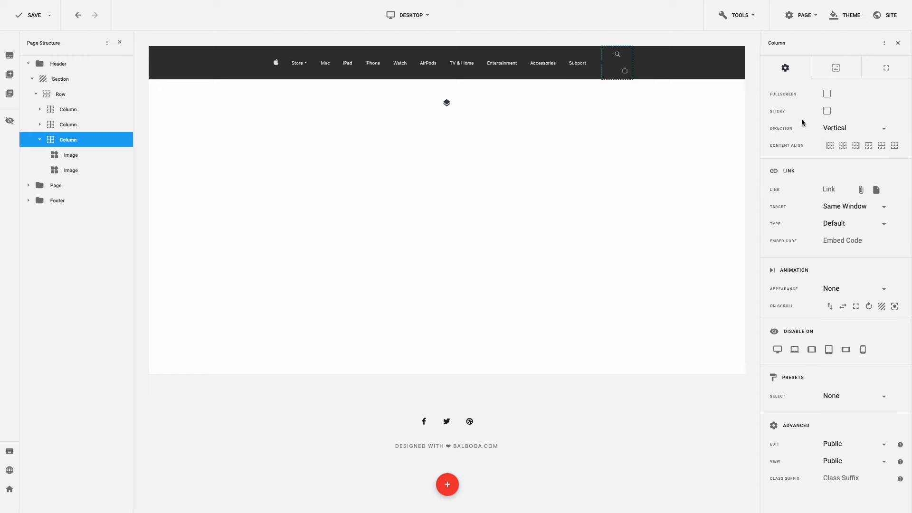
- Make the icon column horizontal, left-aligned and vertically centred, then save the page
{"action": "left_click", "coordinate": [856, 133]}
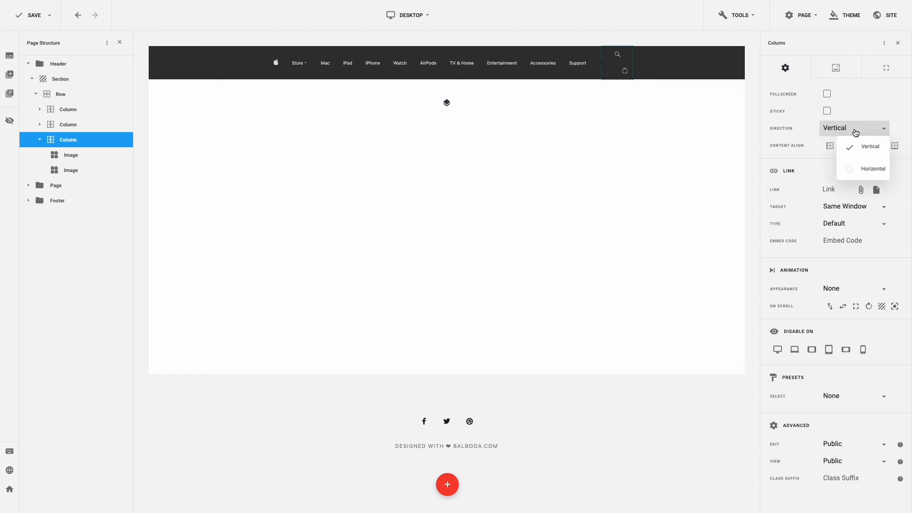
{"action": "left_click", "coordinate": [852, 166]}
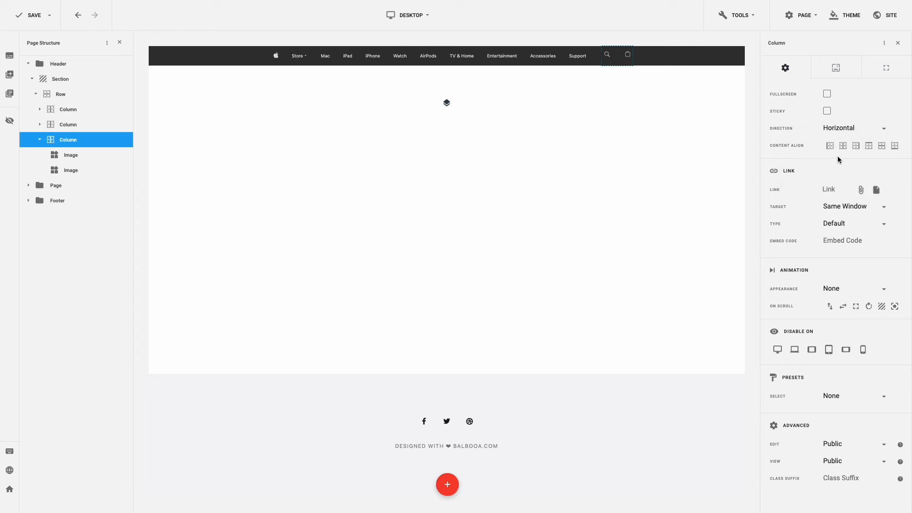
{"action": "left_click", "coordinate": [830, 145]}
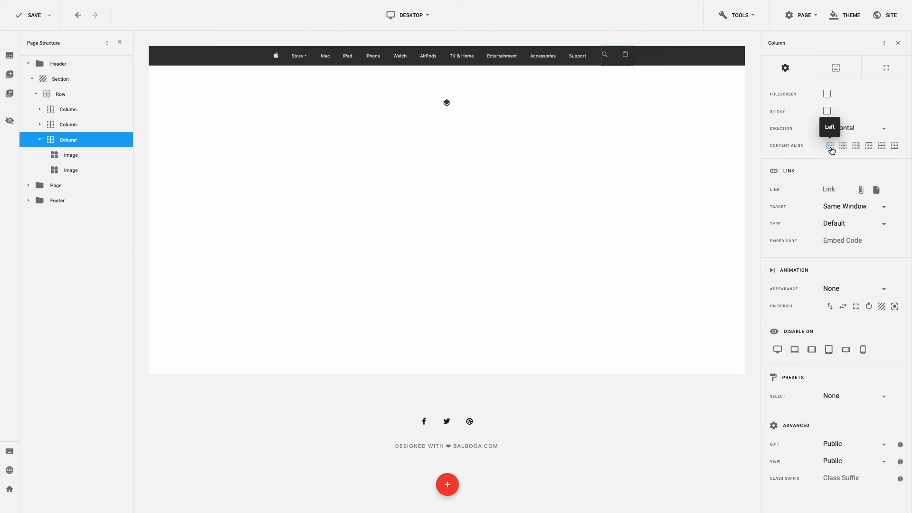
{"action": "left_click", "coordinate": [882, 148]}
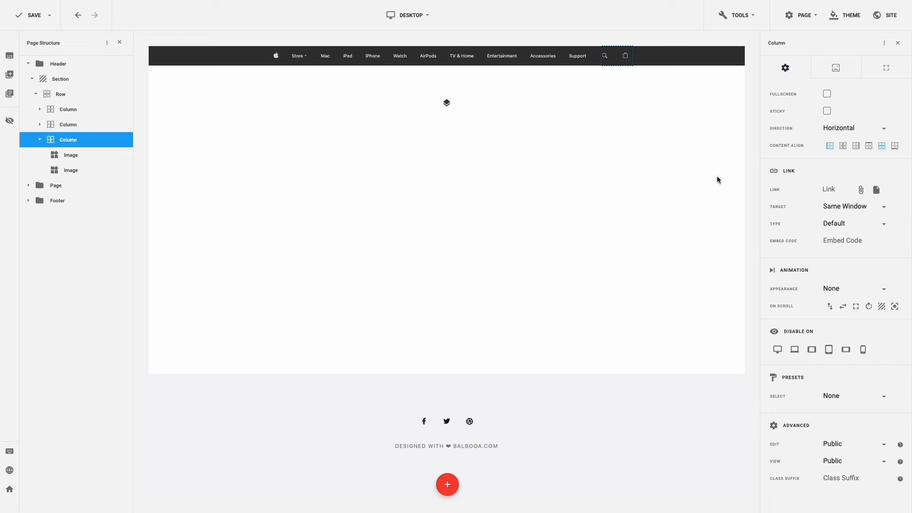
{"action": "key", "text": "ctrl+s"}
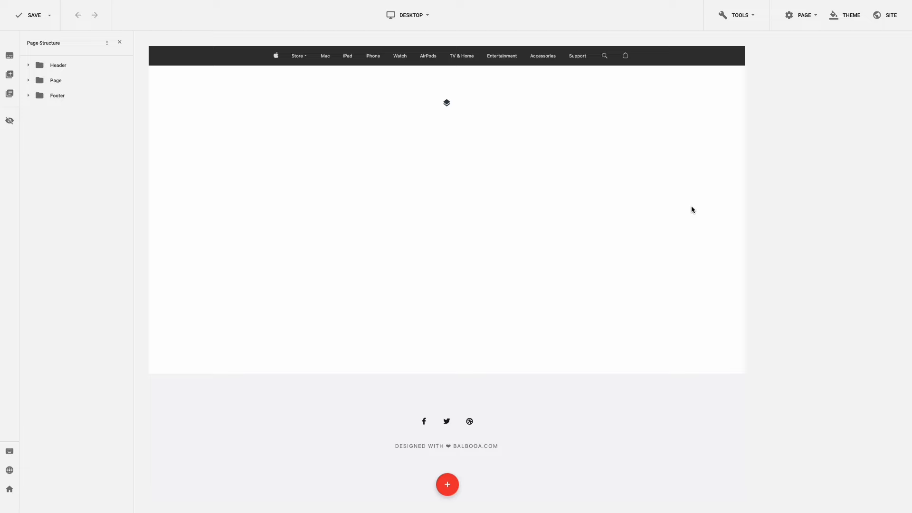
- Set the top section's background to the image hero-1-bg.webp from the apple folder
{"action": "left_click", "coordinate": [705, 119]}
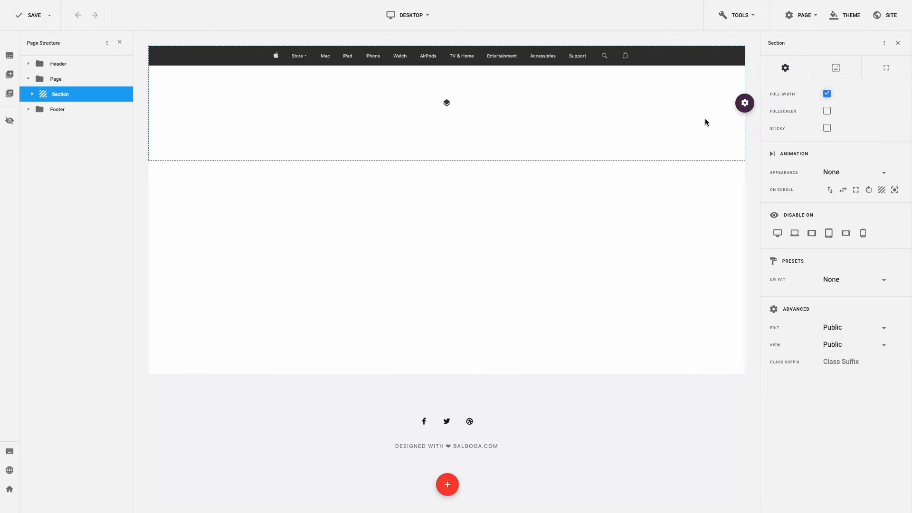
{"action": "left_click", "coordinate": [836, 69]}
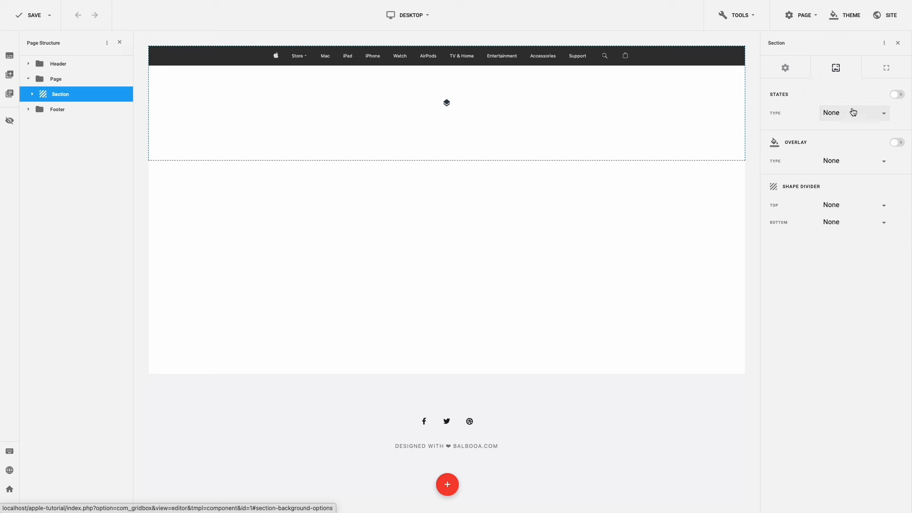
{"action": "left_click", "coordinate": [854, 114]}
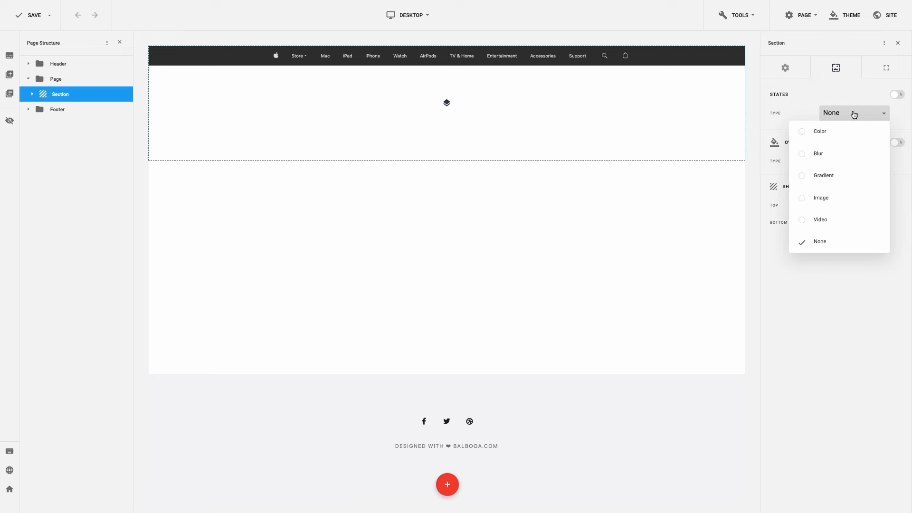
{"action": "left_click", "coordinate": [839, 191]}
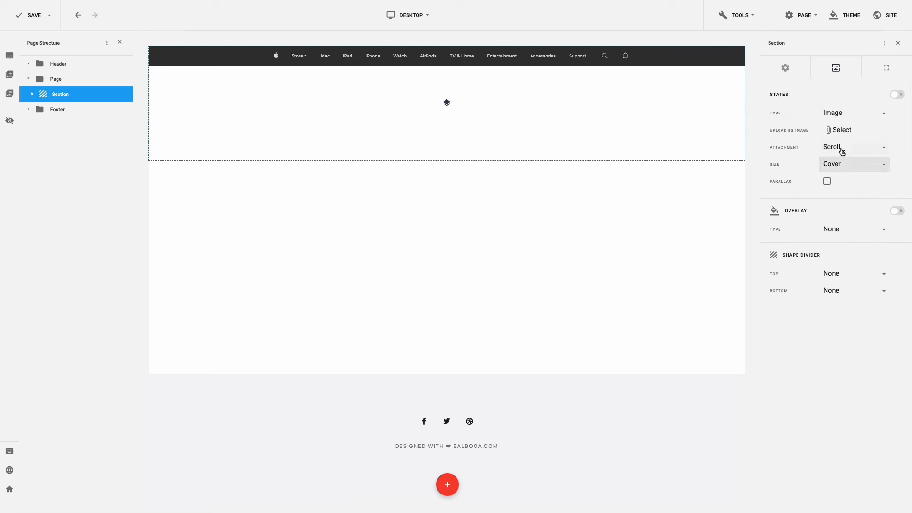
{"action": "left_click", "coordinate": [846, 131]}
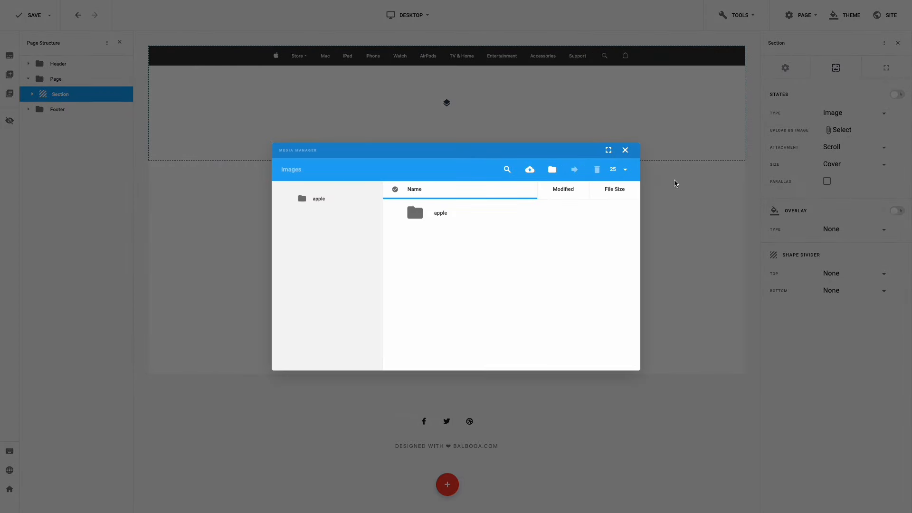
{"action": "left_click", "coordinate": [442, 215]}
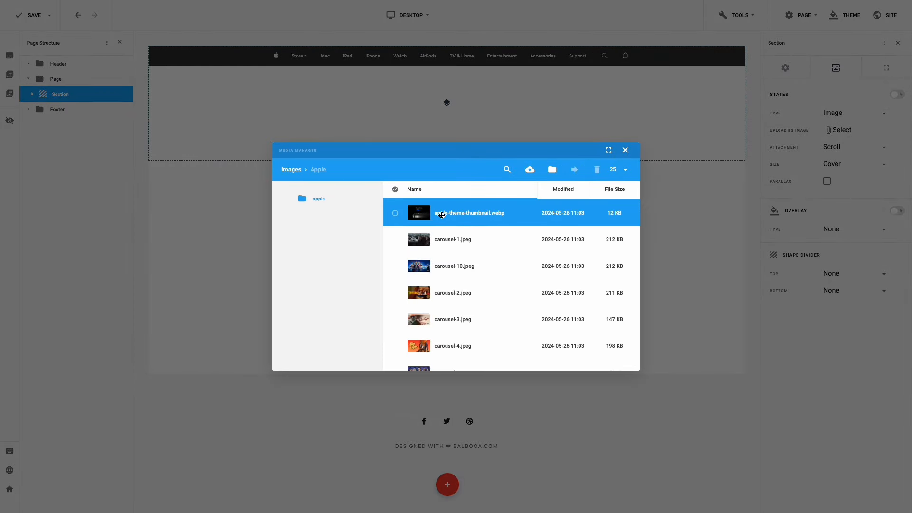
{"action": "scroll", "coordinate": [441, 215], "scroll_direction": "down", "scroll_amount": 10}
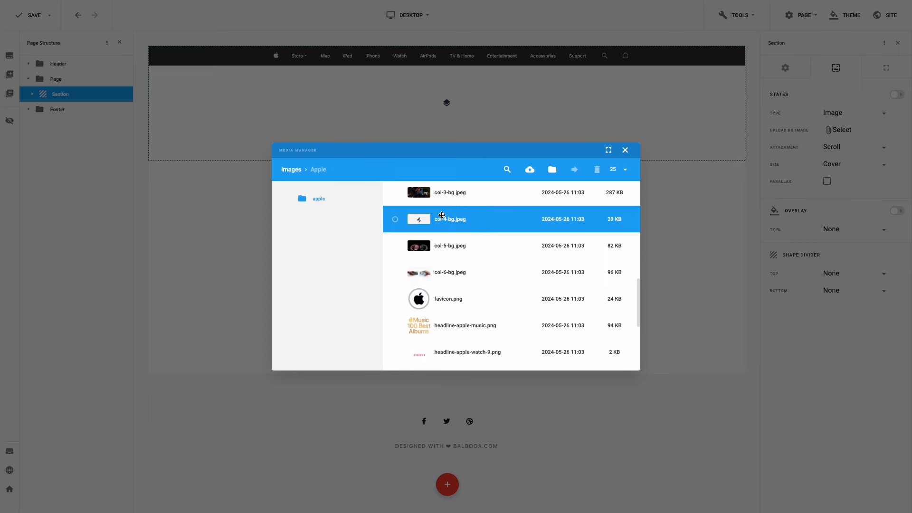
{"action": "scroll", "coordinate": [441, 215], "scroll_direction": "down", "scroll_amount": 2}
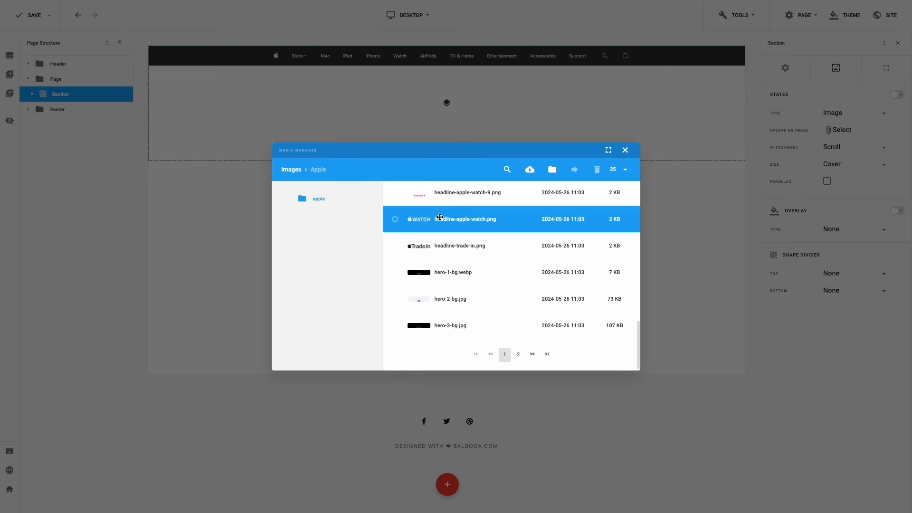
{"action": "left_click", "coordinate": [395, 274]}
{"action": "left_click", "coordinate": [601, 339]}
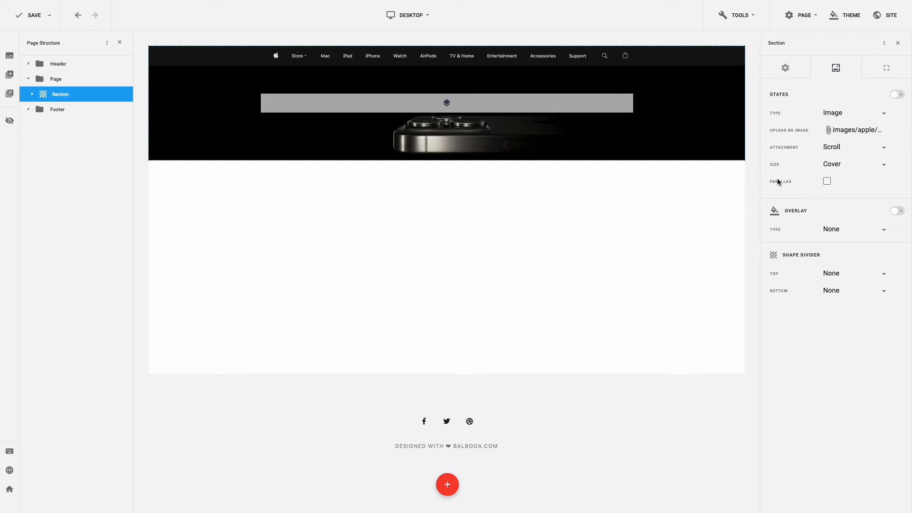
- Change the section's bottom padding to 450
{"action": "left_click", "coordinate": [883, 69]}
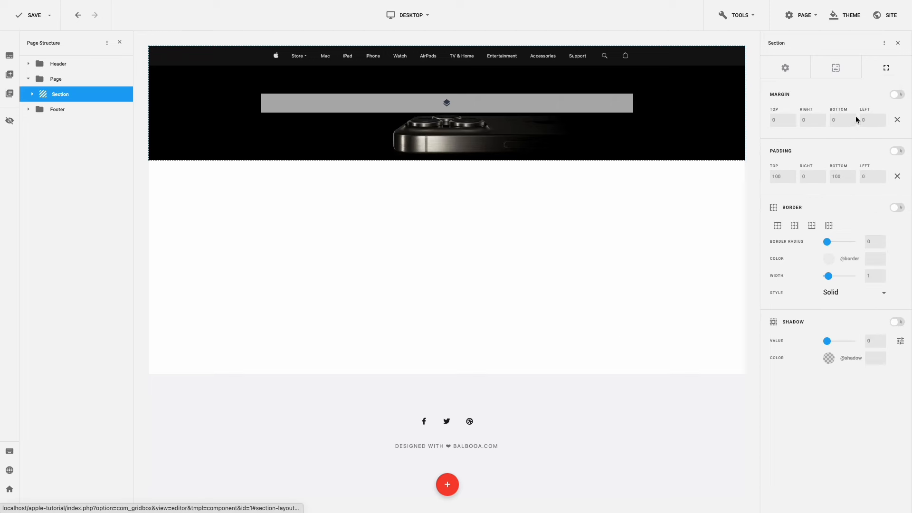
{"action": "left_click", "coordinate": [834, 175]}
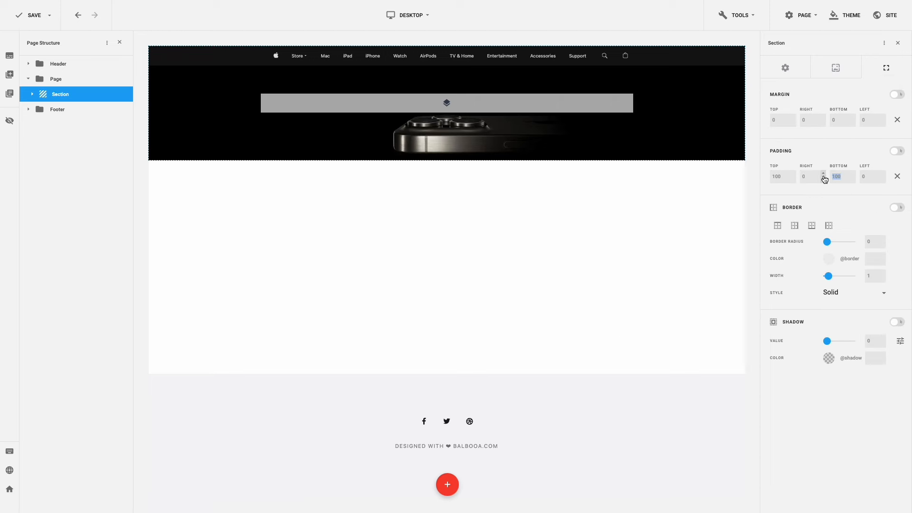
{"action": "type", "text": "450"}
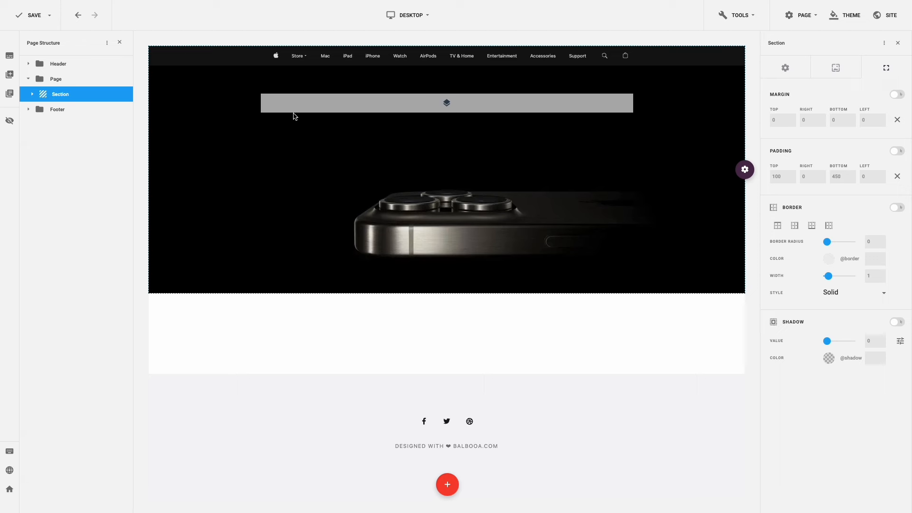
- Reset the hero row's top and bottom margins to zero
{"action": "left_click", "coordinate": [298, 98]}
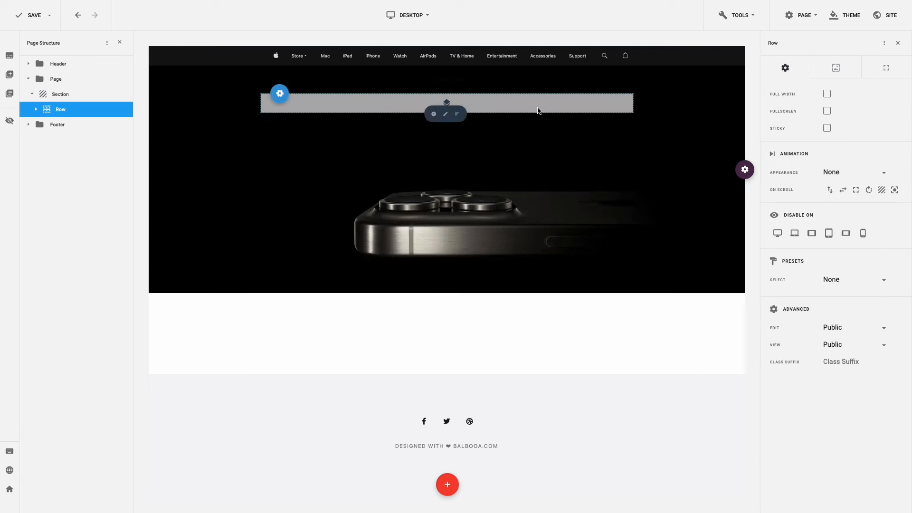
{"action": "left_click", "coordinate": [879, 74]}
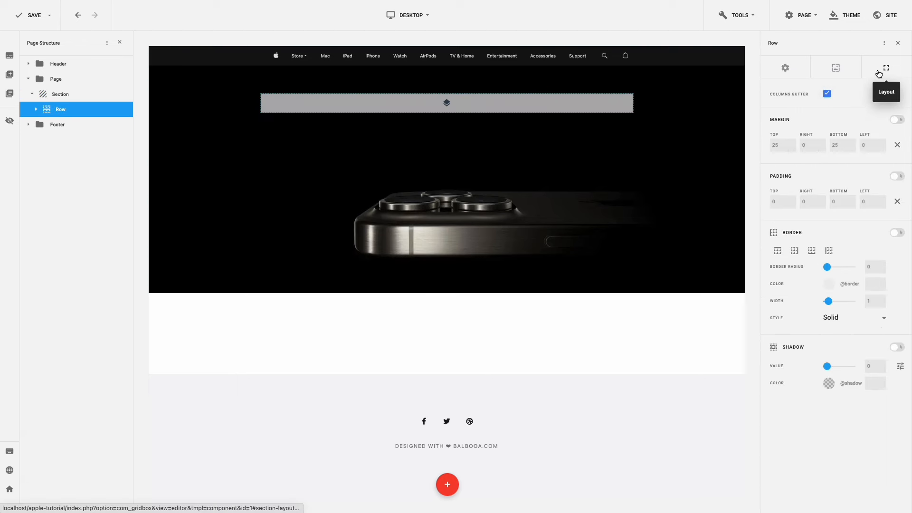
{"action": "left_click", "coordinate": [897, 146]}
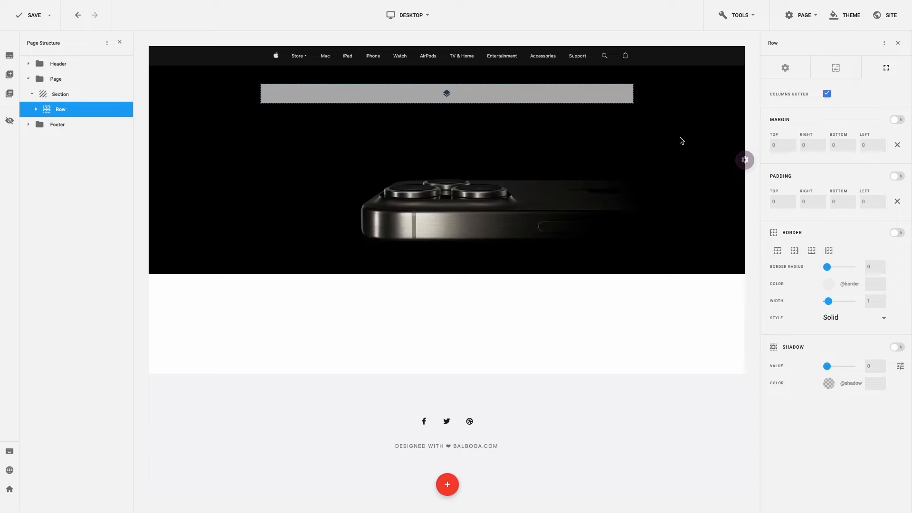
- Add a text block to the hero column reading 'iPhone 15 Pro'
{"action": "left_click", "coordinate": [448, 95]}
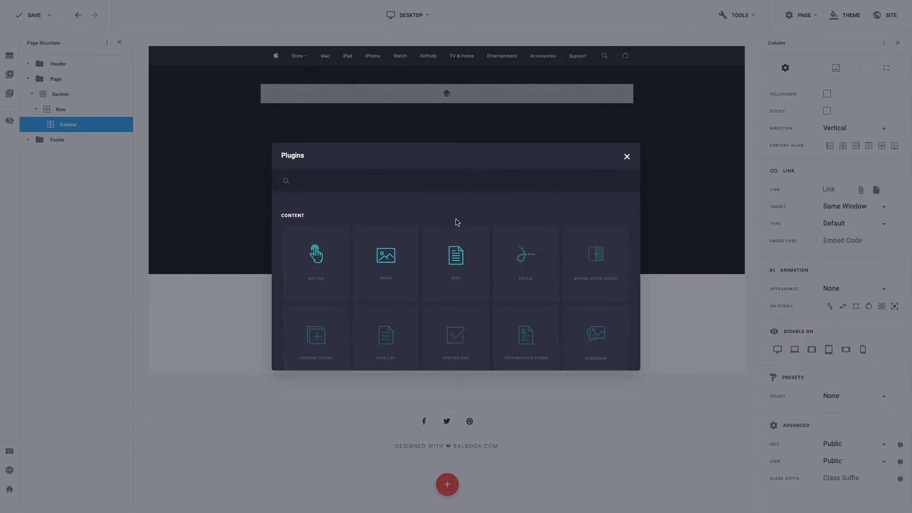
{"action": "left_click", "coordinate": [458, 255]}
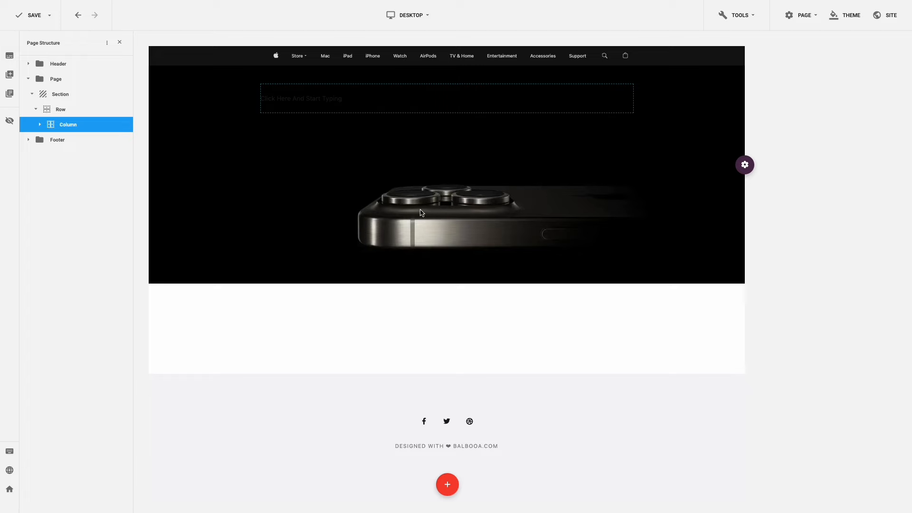
{"action": "left_click", "coordinate": [338, 99]}
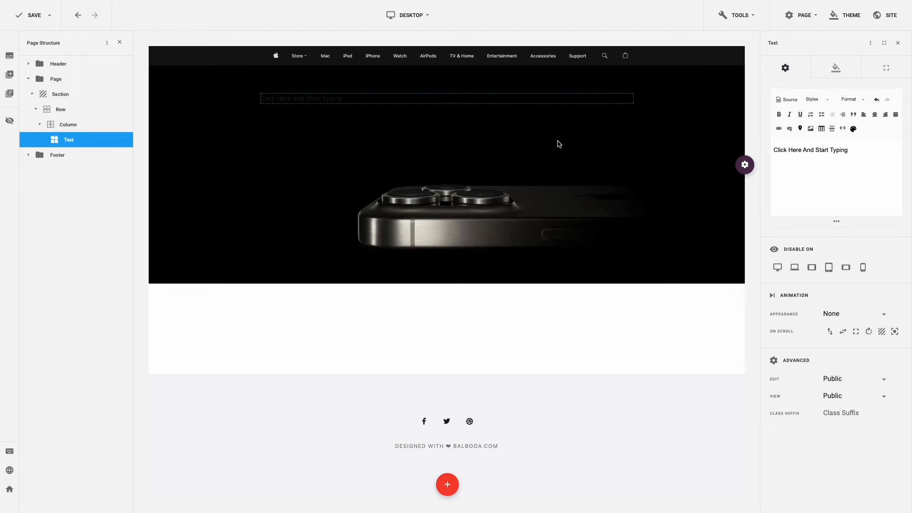
{"action": "left_click_drag", "start_coordinate": [852, 149], "coordinate": [773, 149]}
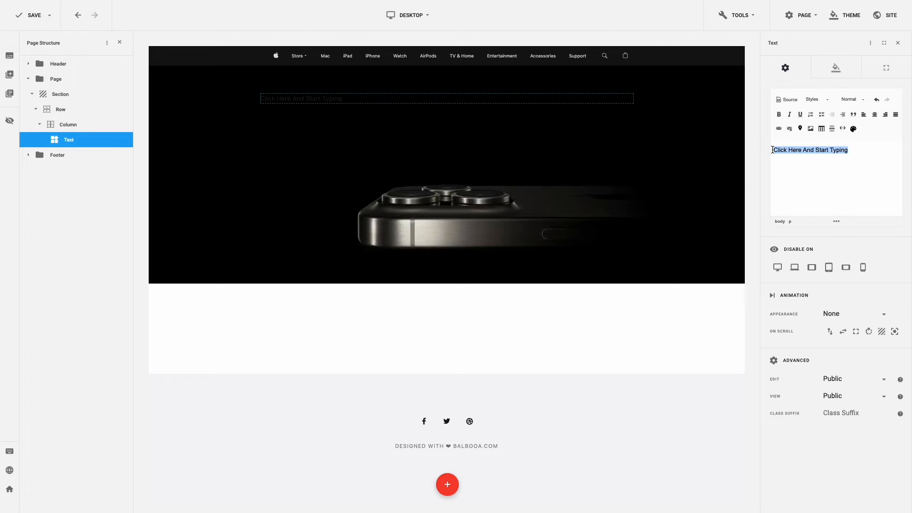
{"action": "type", "text": "iPhone 15 Pro"}
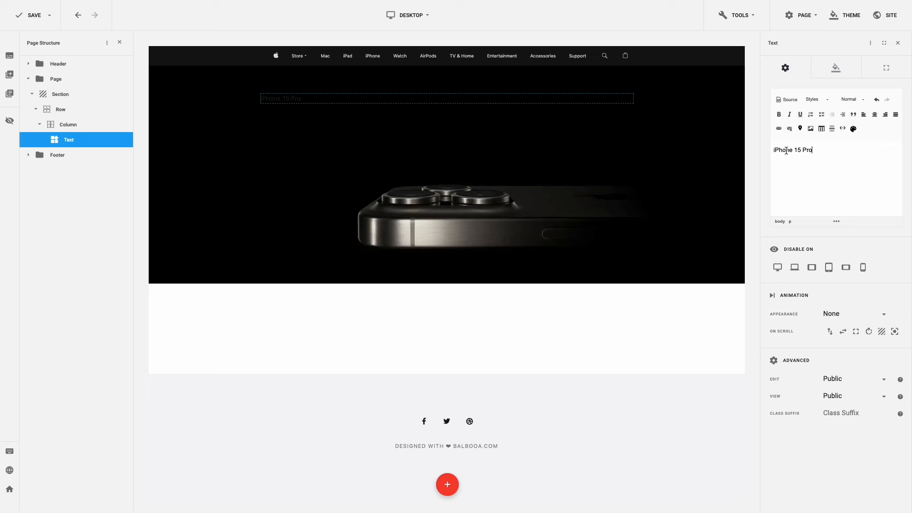
- Format the 'iPhone 15 Pro' text as Heading 2
{"action": "left_click_drag", "start_coordinate": [817, 151], "coordinate": [771, 149]}
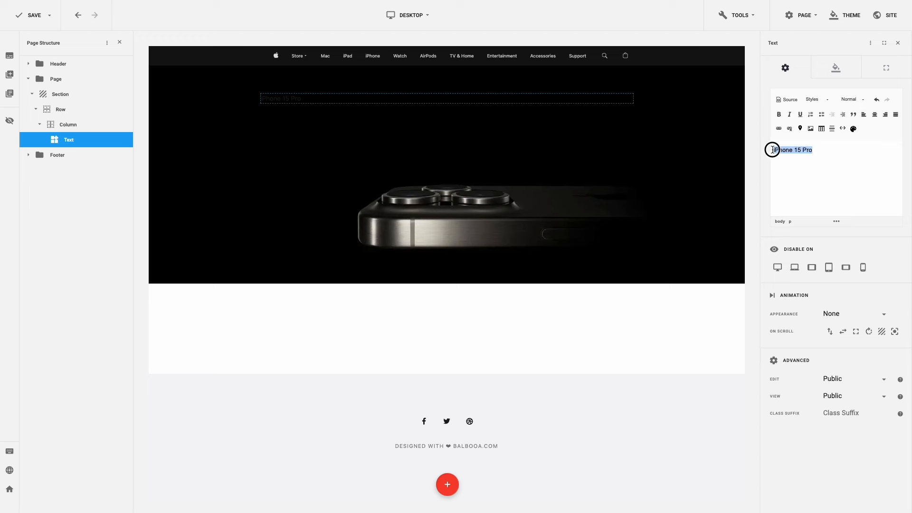
{"action": "left_click", "coordinate": [851, 102]}
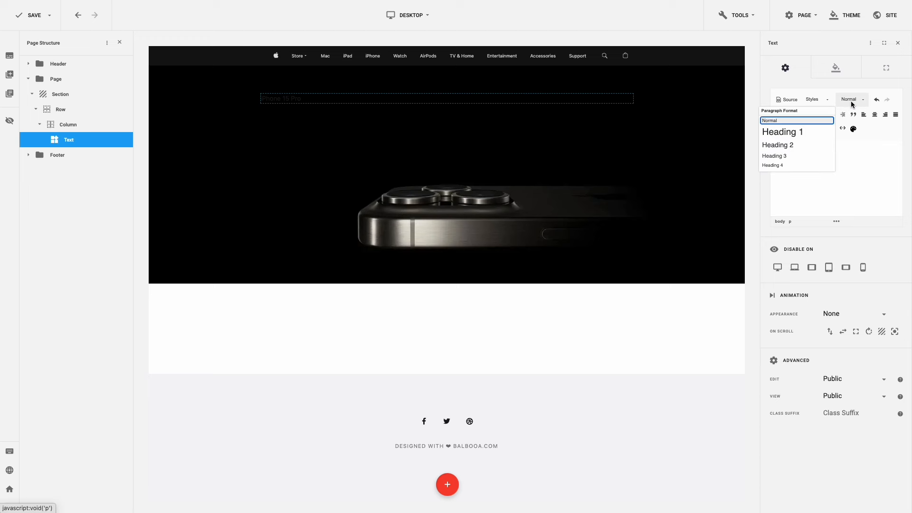
{"action": "left_click", "coordinate": [808, 144]}
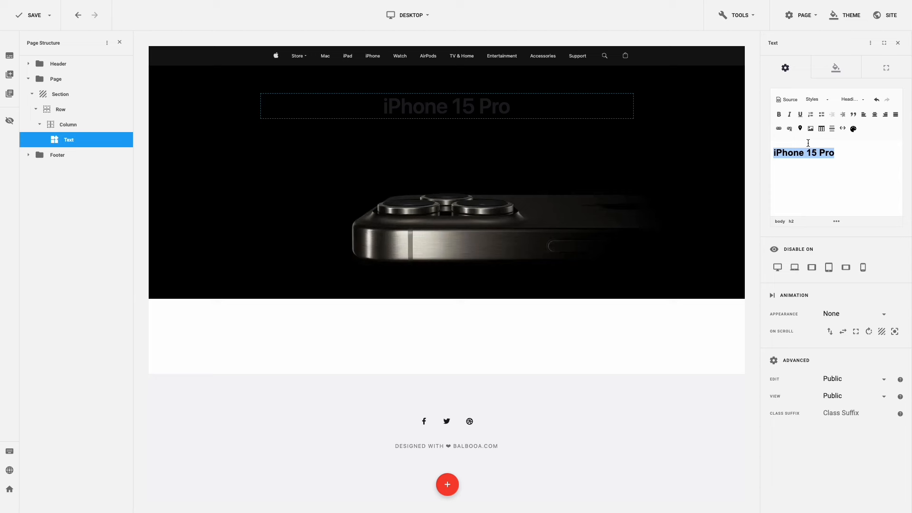
- Apply H2 typography in the white Title Inverse colour and reset the heading's margins
{"action": "left_click", "coordinate": [840, 78]}
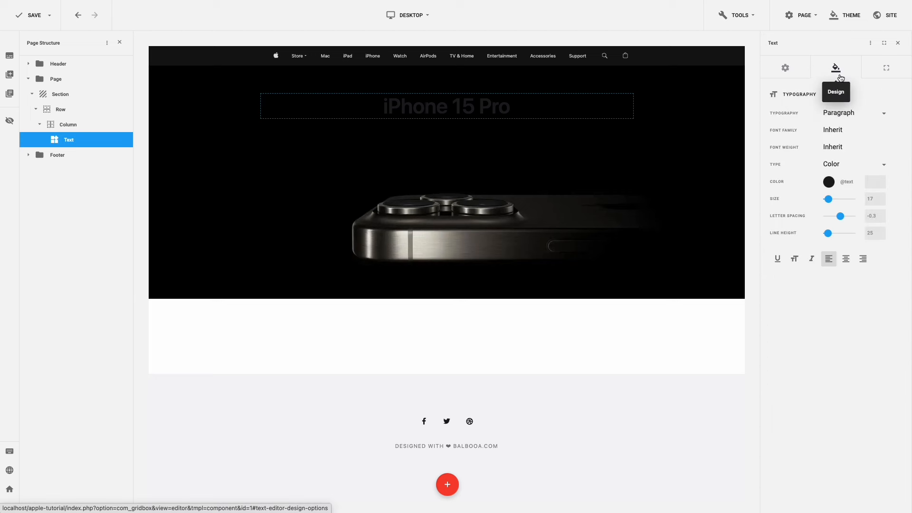
{"action": "left_click", "coordinate": [860, 113]}
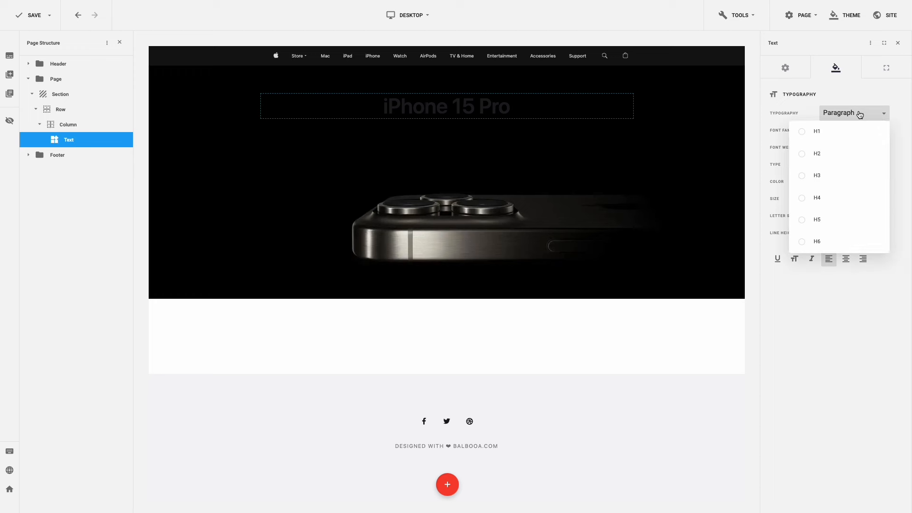
{"action": "left_click", "coordinate": [850, 148]}
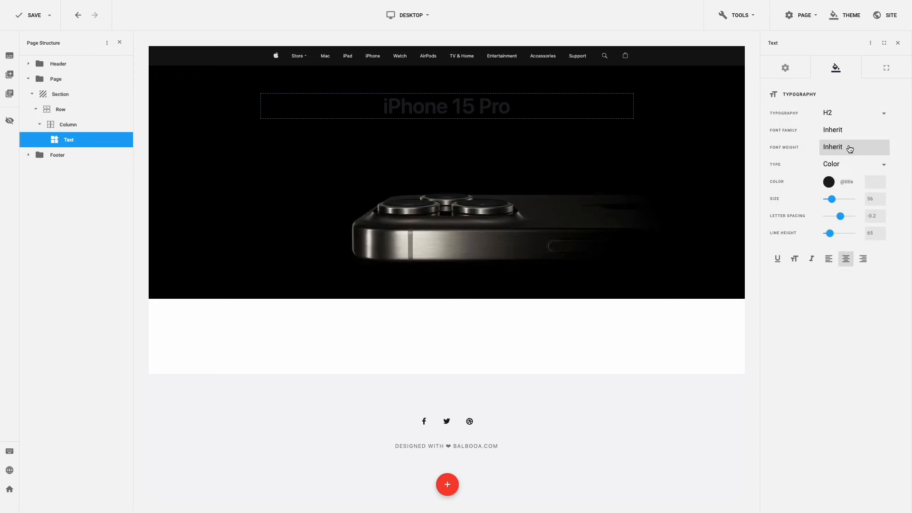
{"action": "left_click", "coordinate": [829, 182]}
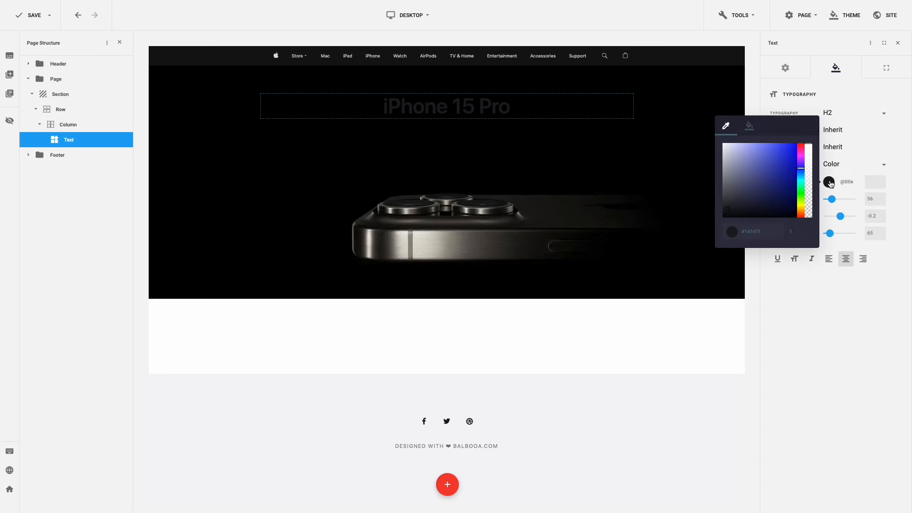
{"action": "left_click", "coordinate": [749, 126]}
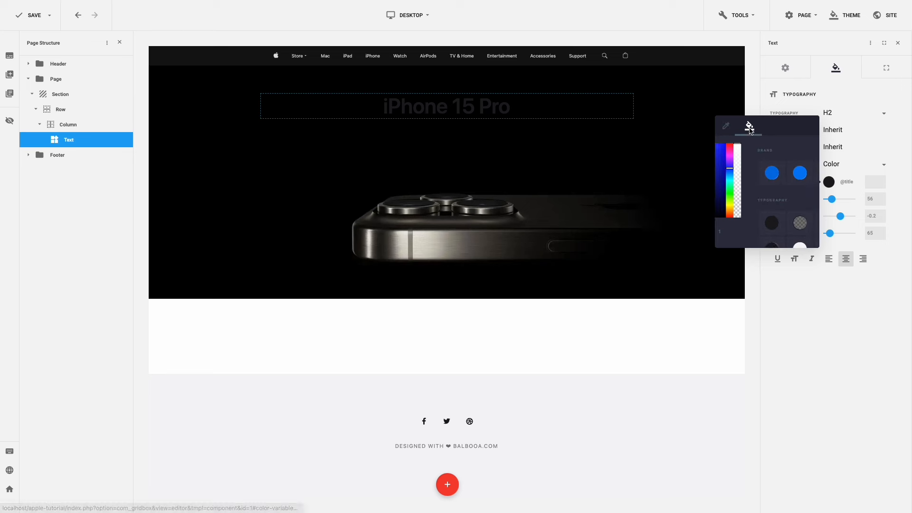
{"action": "scroll", "coordinate": [765, 214], "scroll_direction": "down", "scroll_amount": 1}
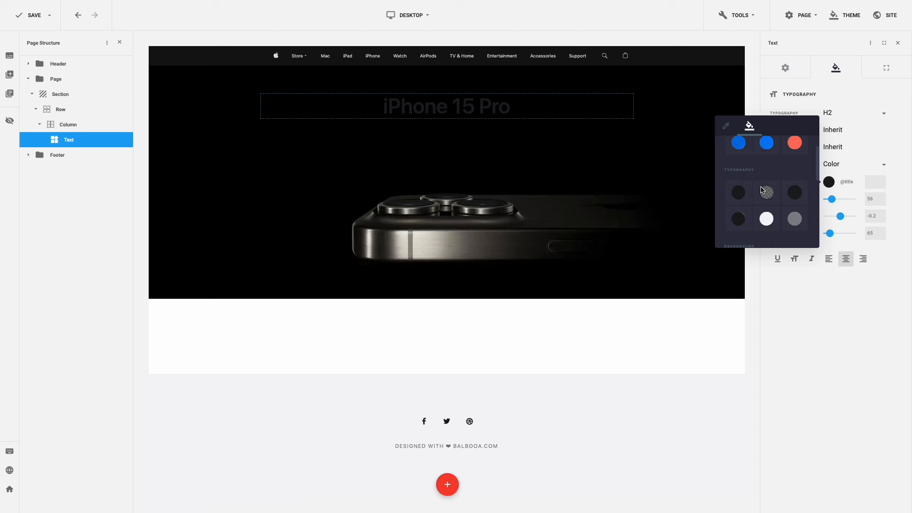
{"action": "left_click", "coordinate": [766, 219]}
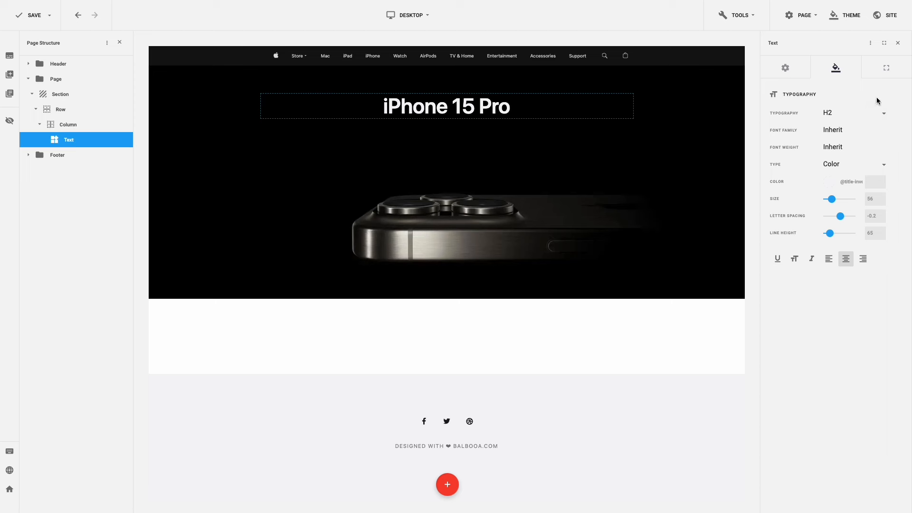
{"action": "left_click", "coordinate": [887, 74]}
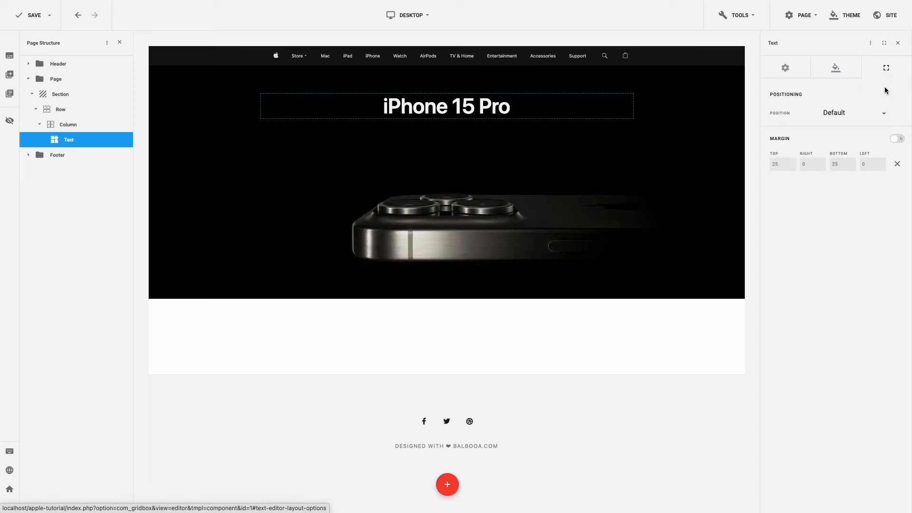
{"action": "left_click", "coordinate": [897, 165]}
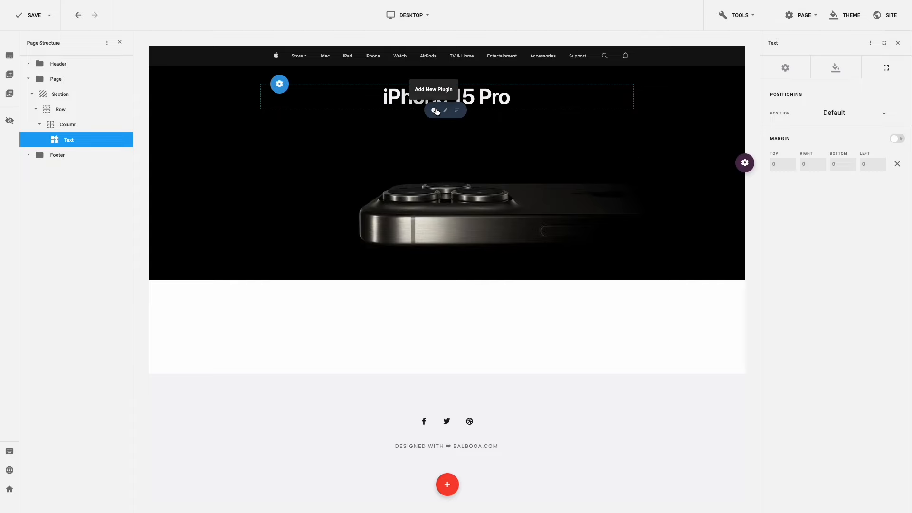
- Add a text block reading 'Titanium. So strong. So light. So Pro.' formatted as Heading 4
{"action": "left_click", "coordinate": [435, 110]}
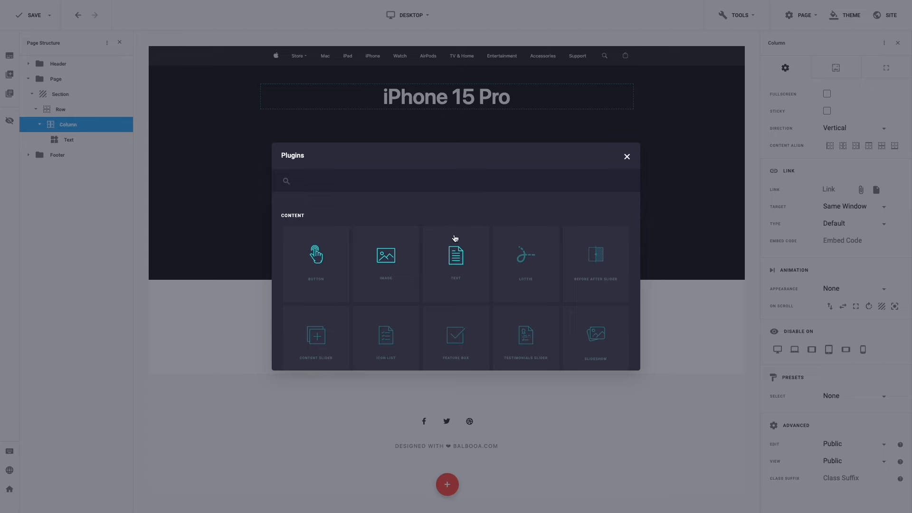
{"action": "left_click", "coordinate": [456, 255]}
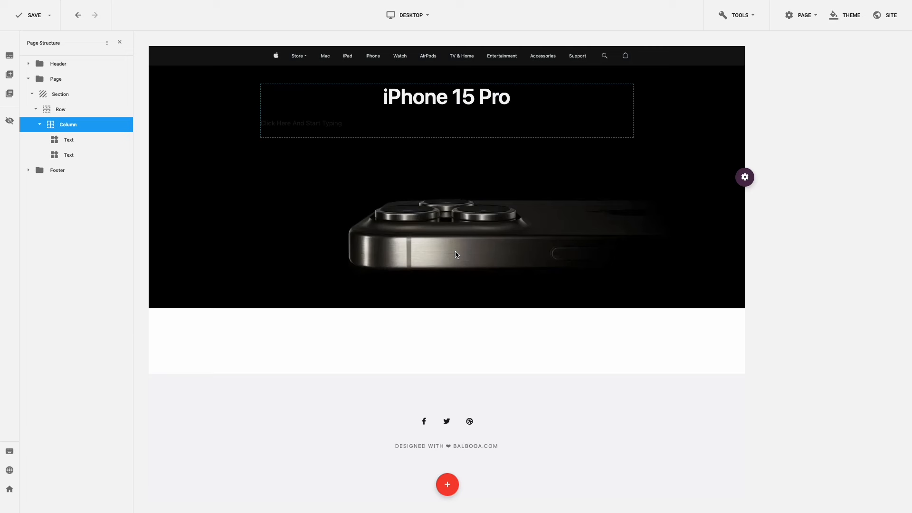
{"action": "left_click", "coordinate": [330, 124]}
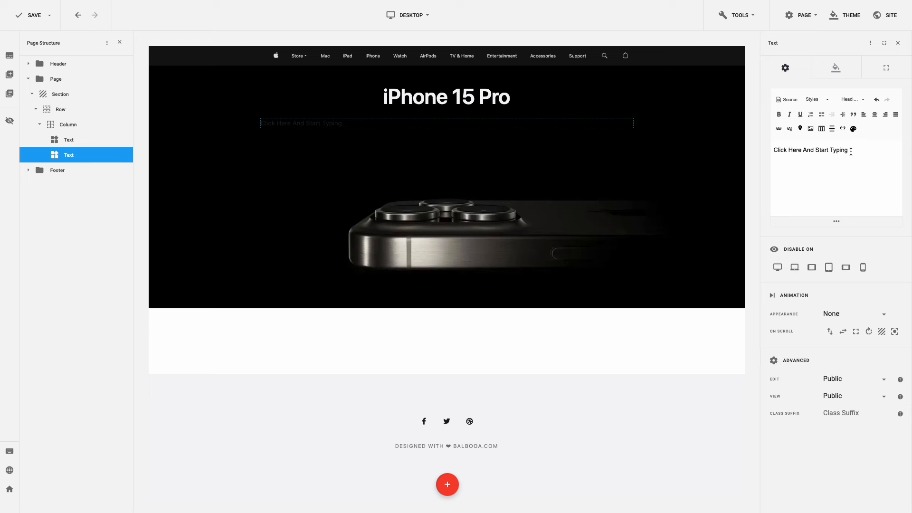
{"action": "left_click_drag", "start_coordinate": [851, 151], "coordinate": [776, 148]}
{"action": "type", "text": "Titanium. So strong. So light. So Pro."}
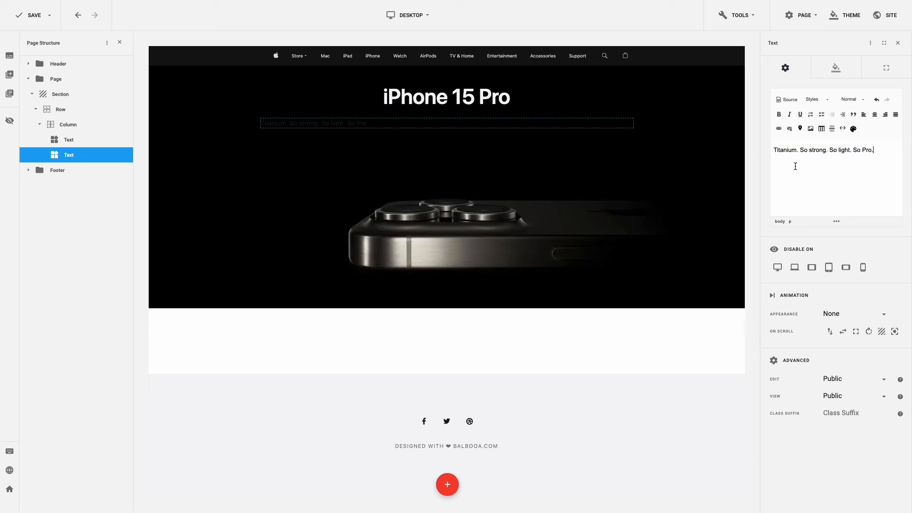
{"action": "key", "text": "ctrl+a"}
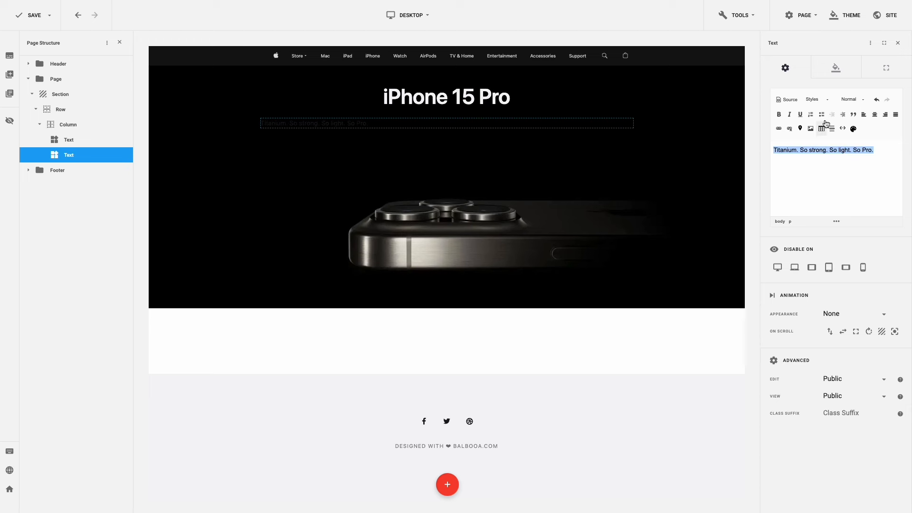
{"action": "left_click", "coordinate": [850, 100]}
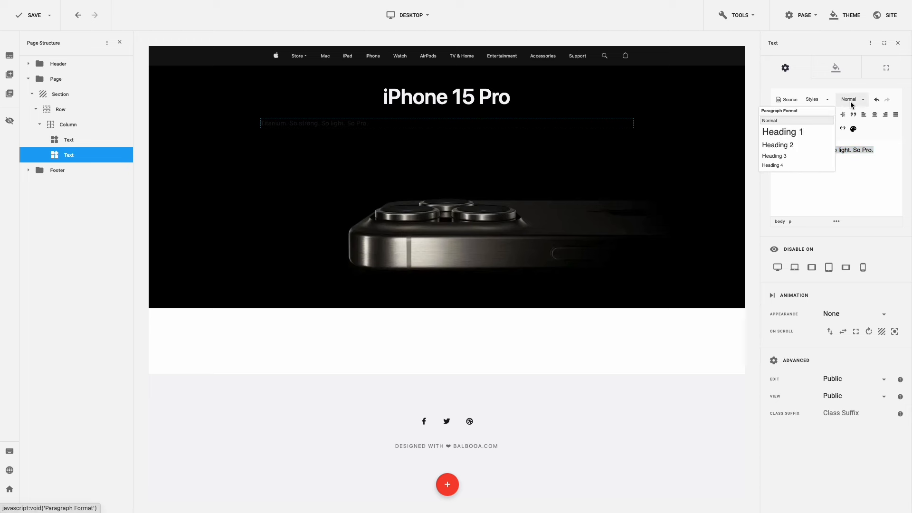
{"action": "left_click", "coordinate": [806, 164]}
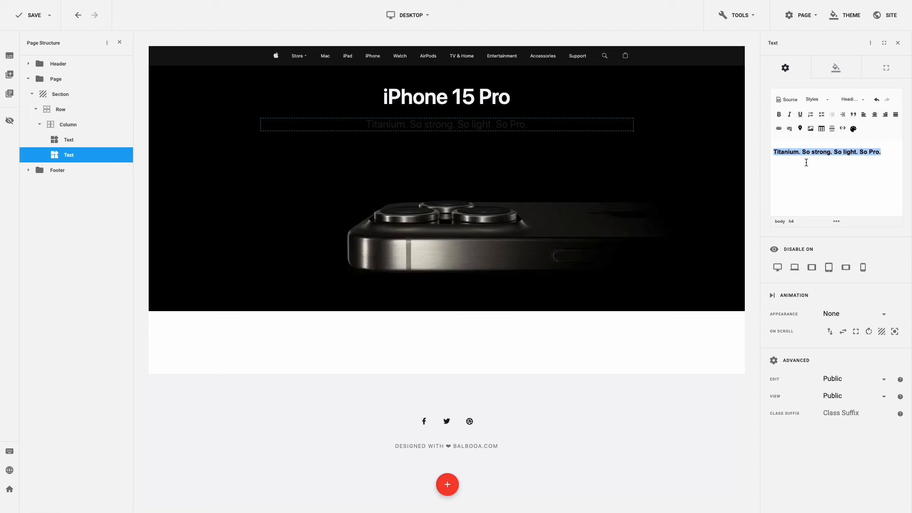
- Give the subtitle H4 typography in white, reset its margins, and set top margin 5
{"action": "left_click", "coordinate": [835, 72]}
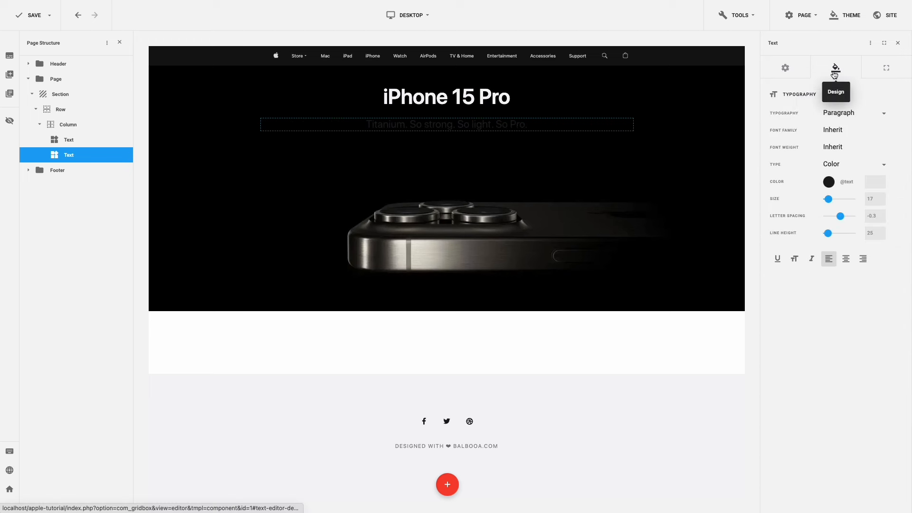
{"action": "left_click", "coordinate": [853, 115]}
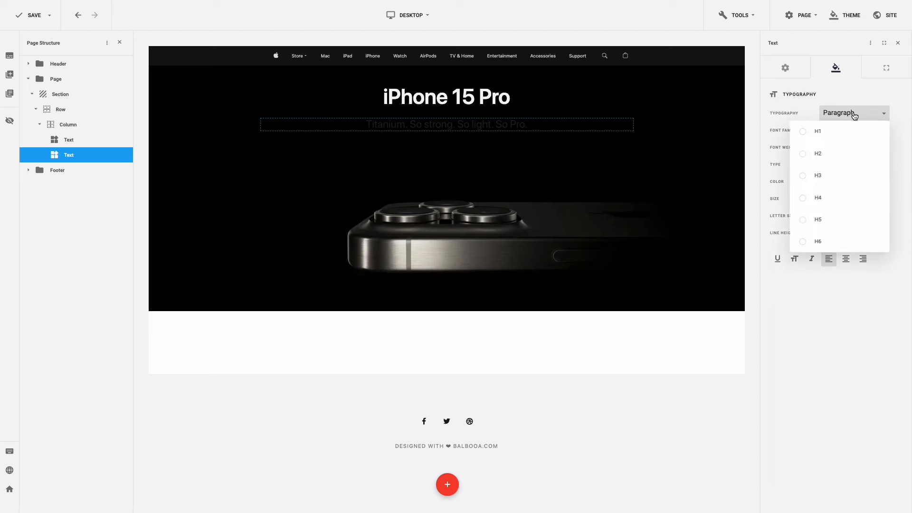
{"action": "left_click", "coordinate": [831, 198]}
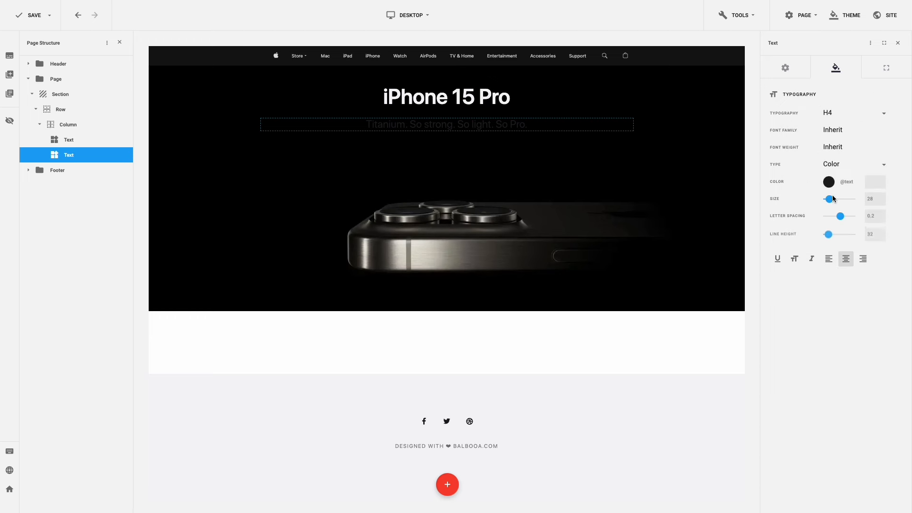
{"action": "left_click", "coordinate": [829, 181]}
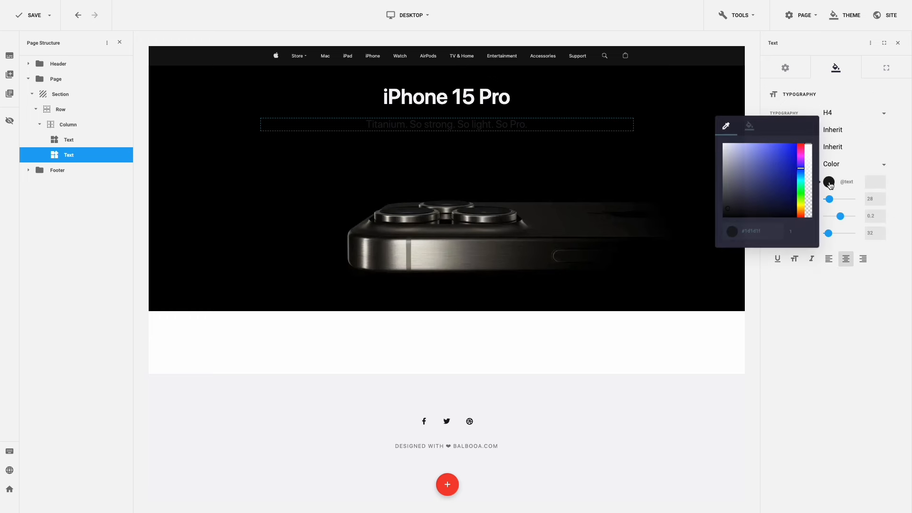
{"action": "left_click", "coordinate": [751, 127]}
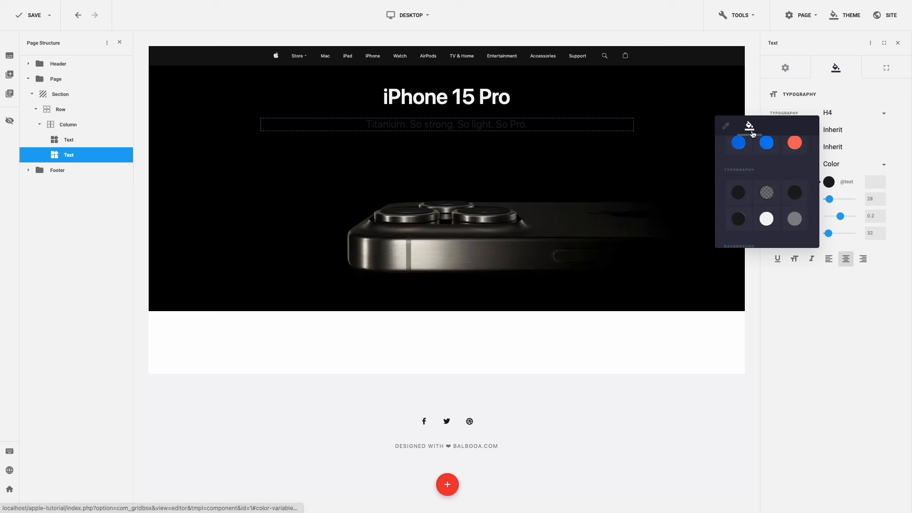
{"action": "left_click", "coordinate": [766, 216]}
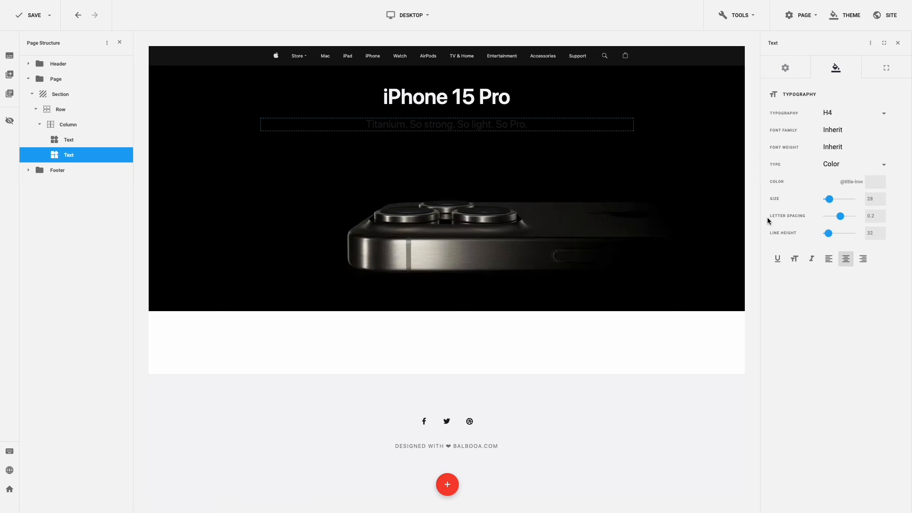
{"action": "left_click", "coordinate": [882, 72]}
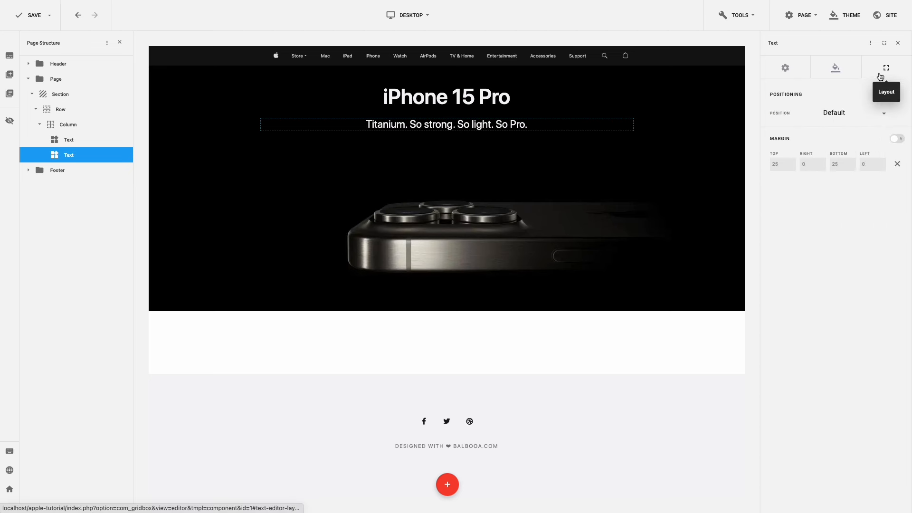
{"action": "left_click", "coordinate": [896, 166]}
{"action": "left_click_drag", "start_coordinate": [779, 167], "coordinate": [772, 165]}
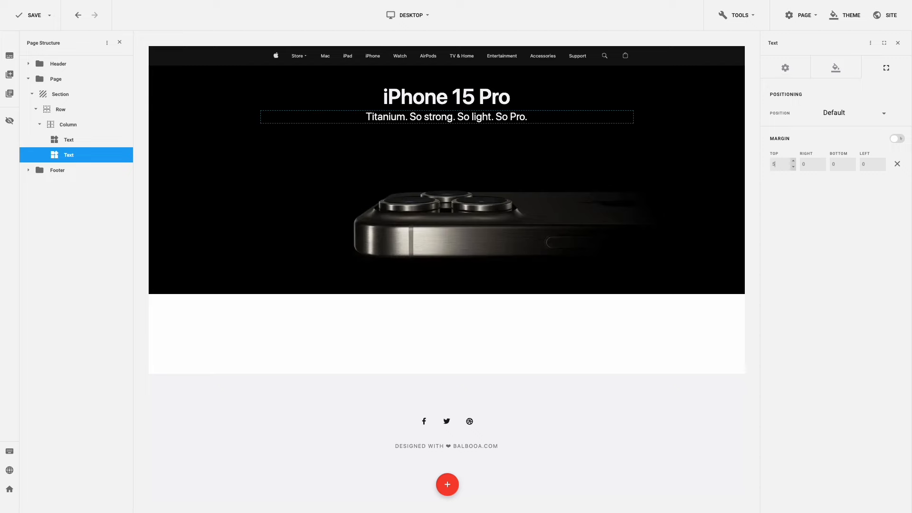
- Add a one-column row to the hero with margins reset and a 20 top margin
{"action": "mouse_move", "coordinate": [744, 169]}
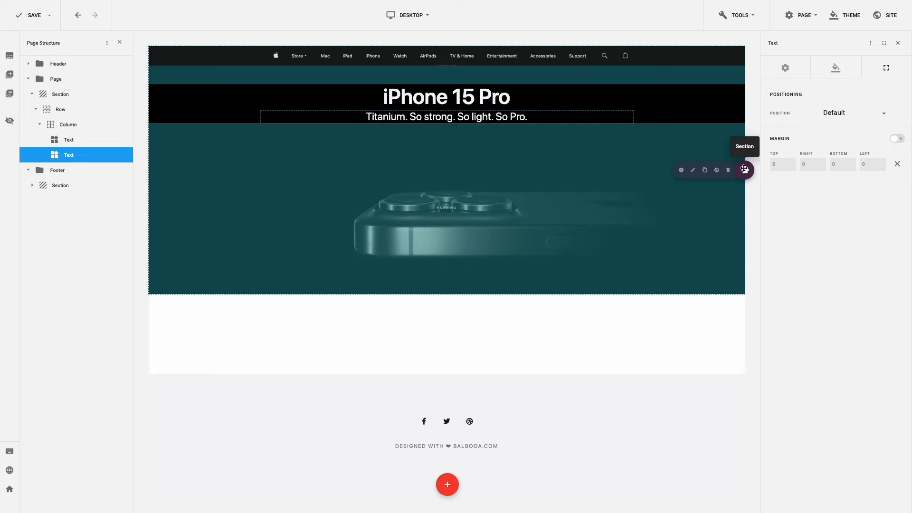
{"action": "left_click", "coordinate": [683, 170]}
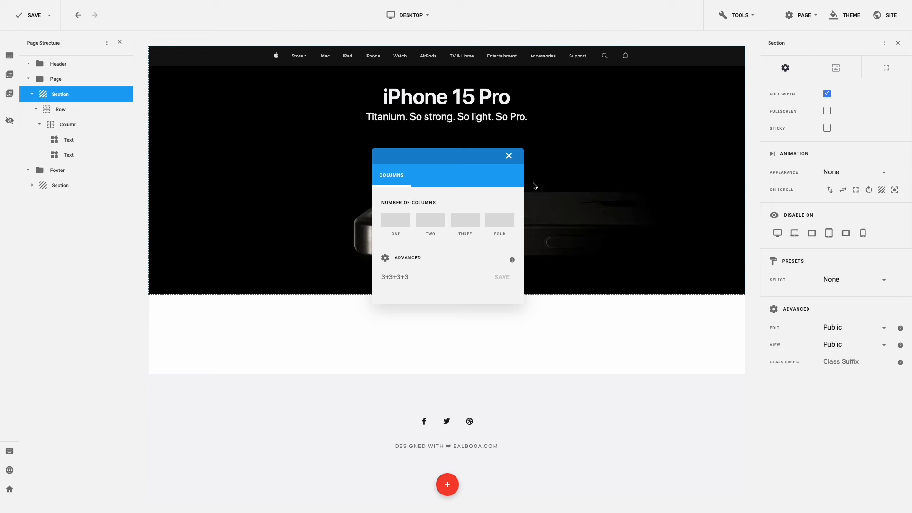
{"action": "left_click", "coordinate": [395, 223]}
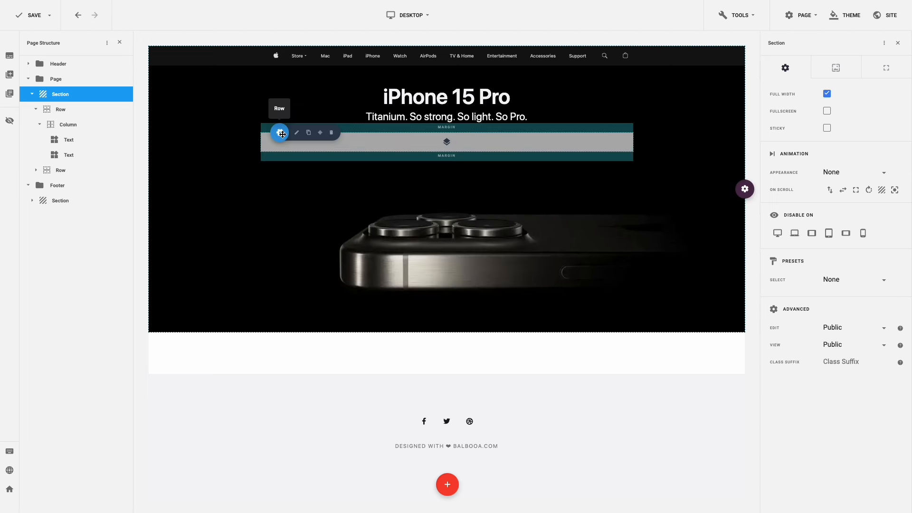
{"action": "left_click", "coordinate": [297, 134]}
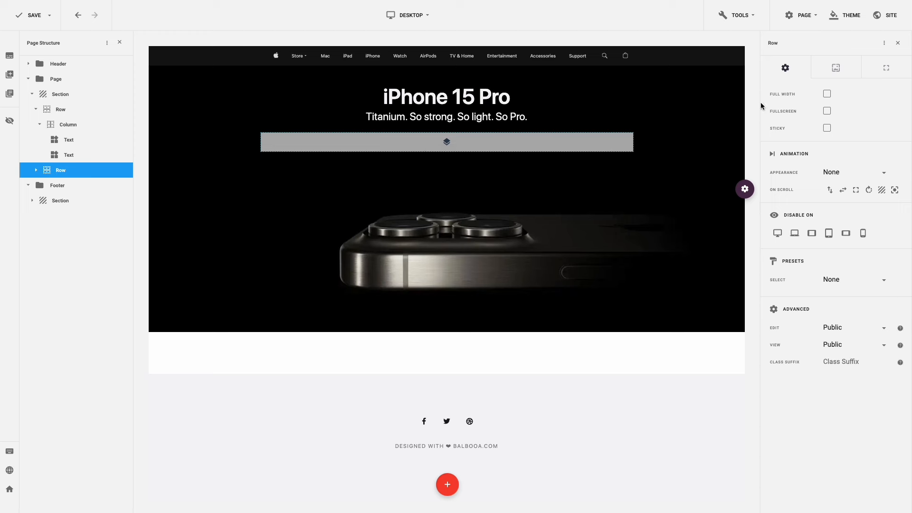
{"action": "left_click", "coordinate": [874, 76]}
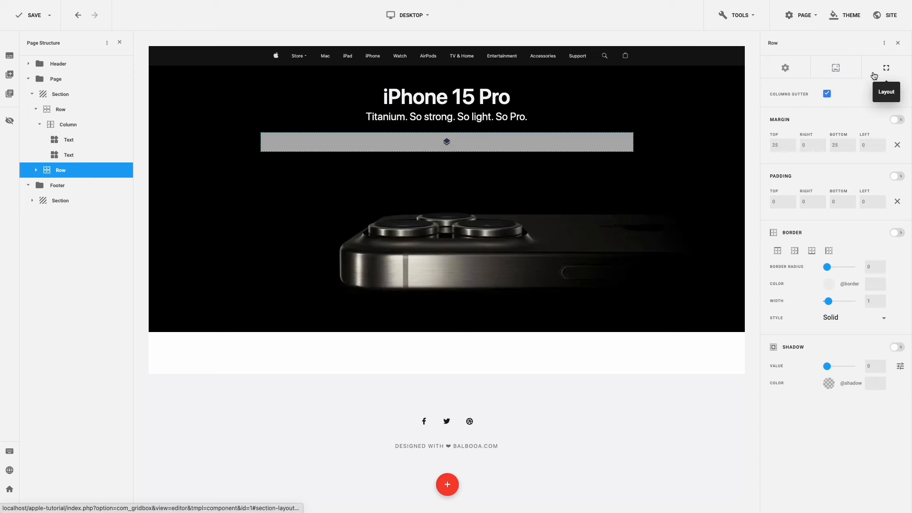
{"action": "left_click", "coordinate": [897, 144]}
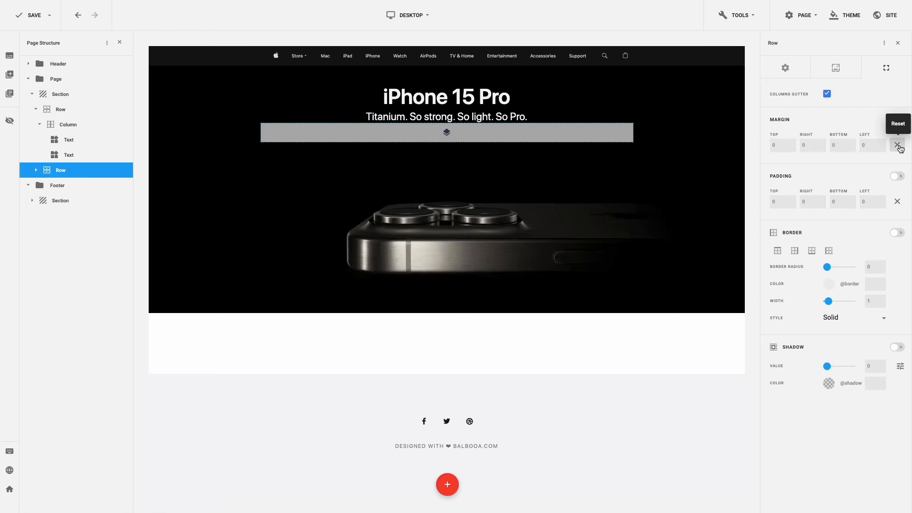
{"action": "left_click", "coordinate": [774, 145]}
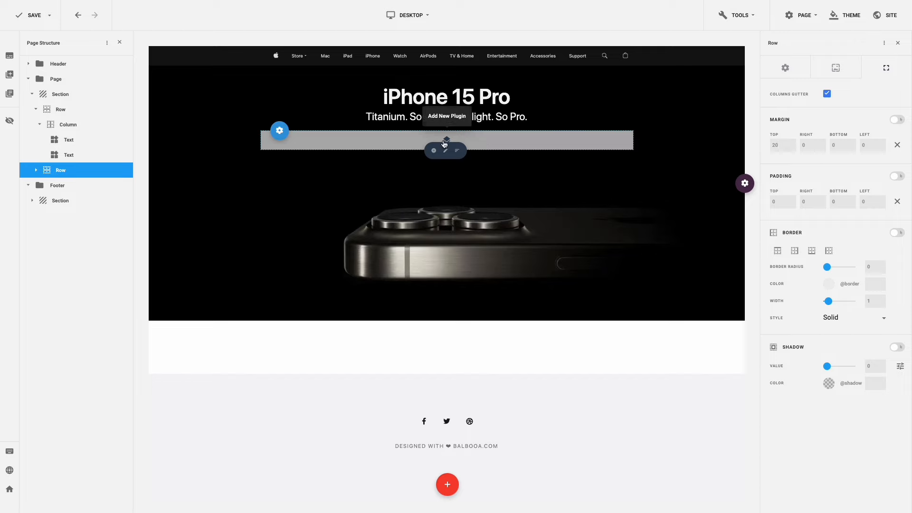
- Insert a button labelled 'Learn more' linking to the Main Menu Home page
{"action": "left_click", "coordinate": [434, 151]}
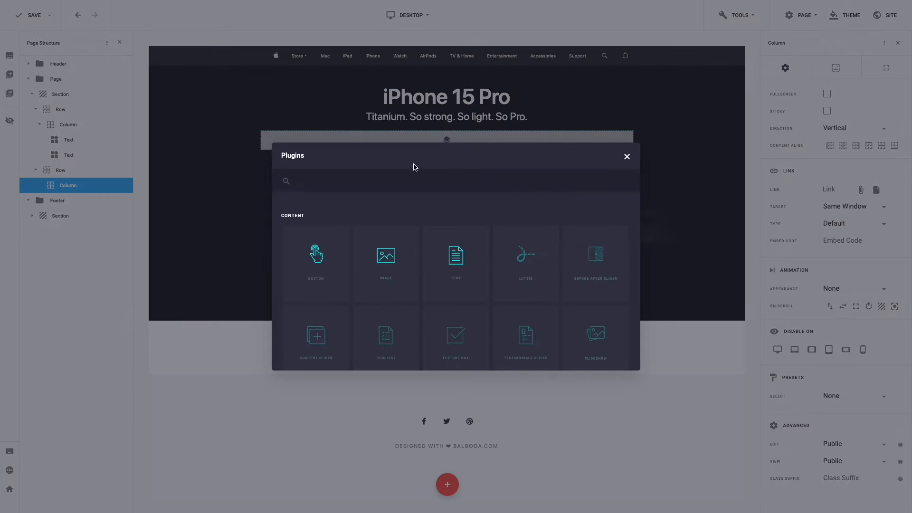
{"action": "left_click", "coordinate": [323, 260]}
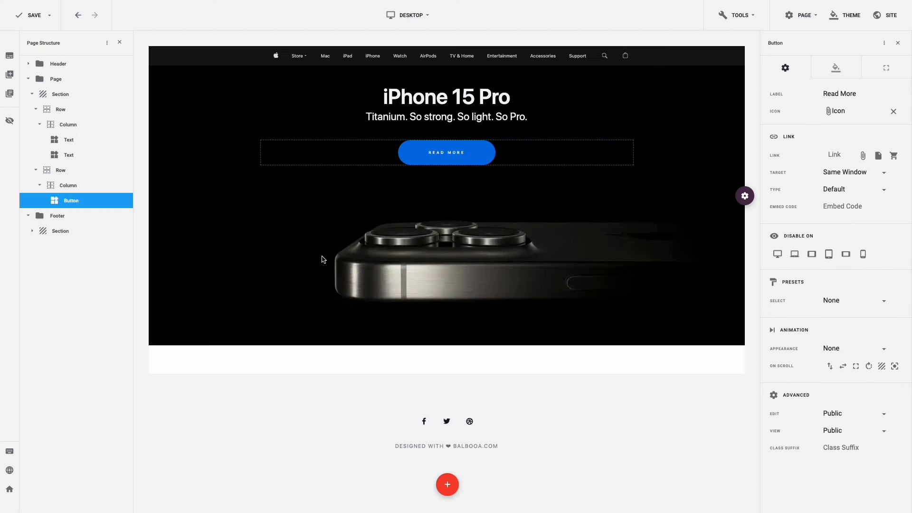
{"action": "triple_click", "coordinate": [835, 93]}
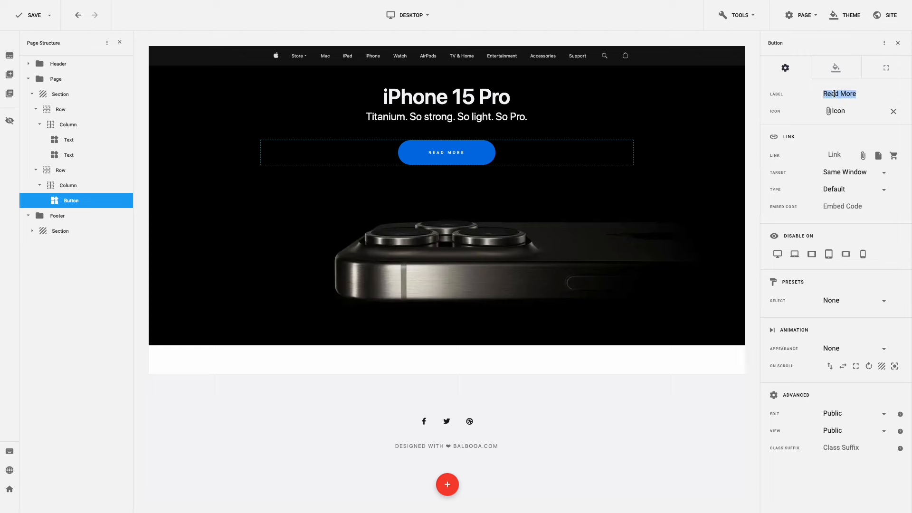
{"action": "type", "text": "Learn more"}
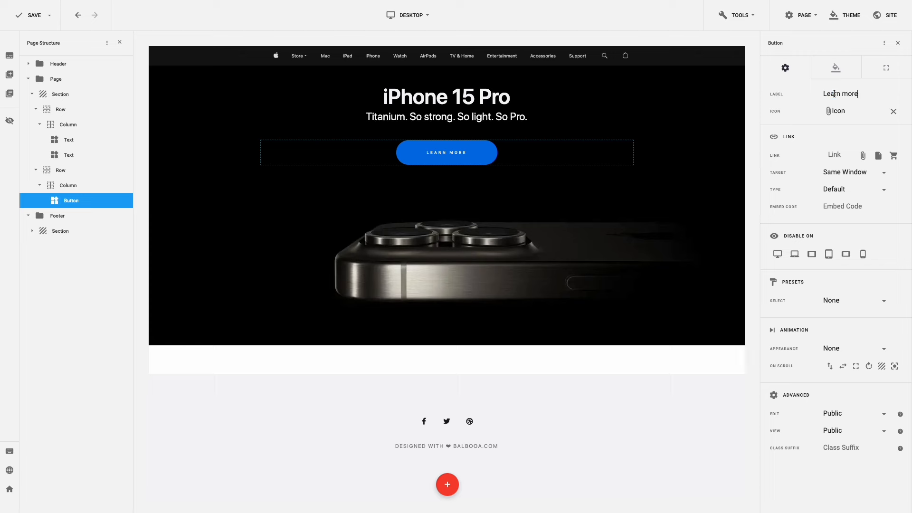
{"action": "left_click", "coordinate": [863, 156]}
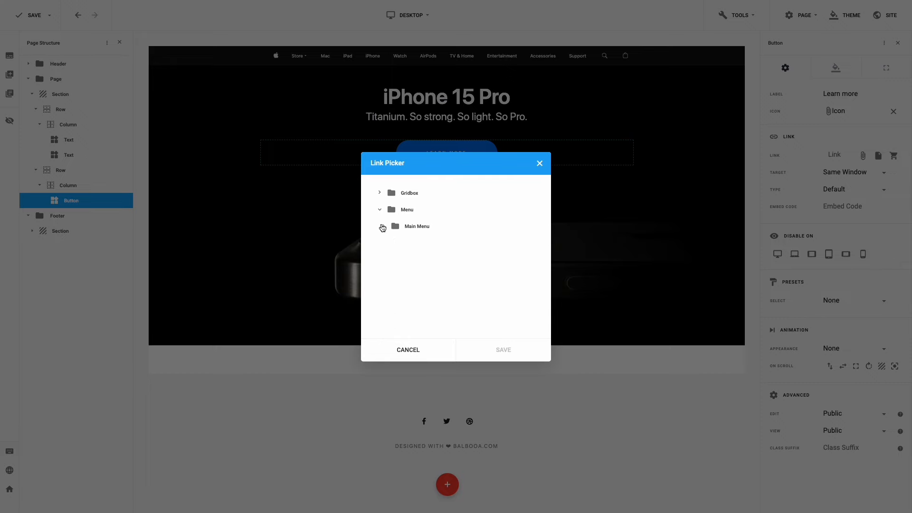
{"action": "left_click", "coordinate": [382, 227]}
{"action": "left_click", "coordinate": [412, 242]}
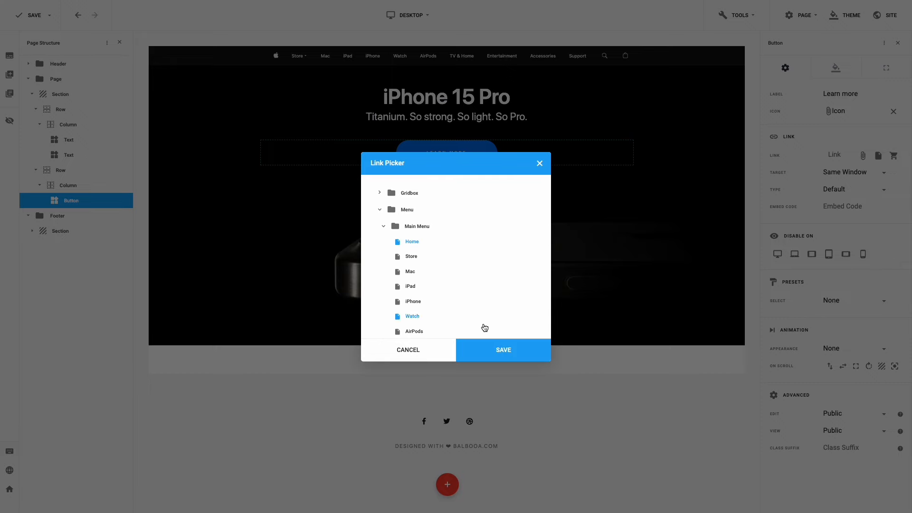
{"action": "left_click", "coordinate": [494, 349]}
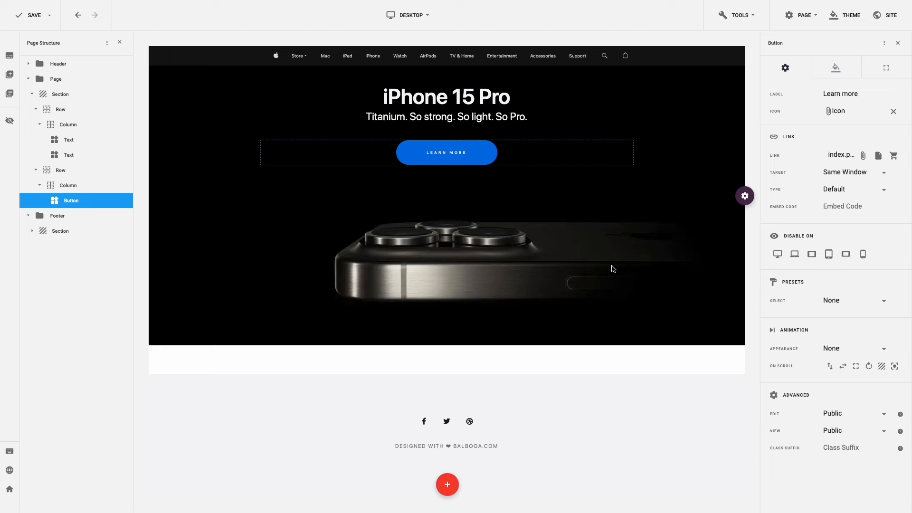
- Style the button text: base weight, size 17, letter spacing -0, line height 17, no uppercase
{"action": "left_click", "coordinate": [829, 71]}
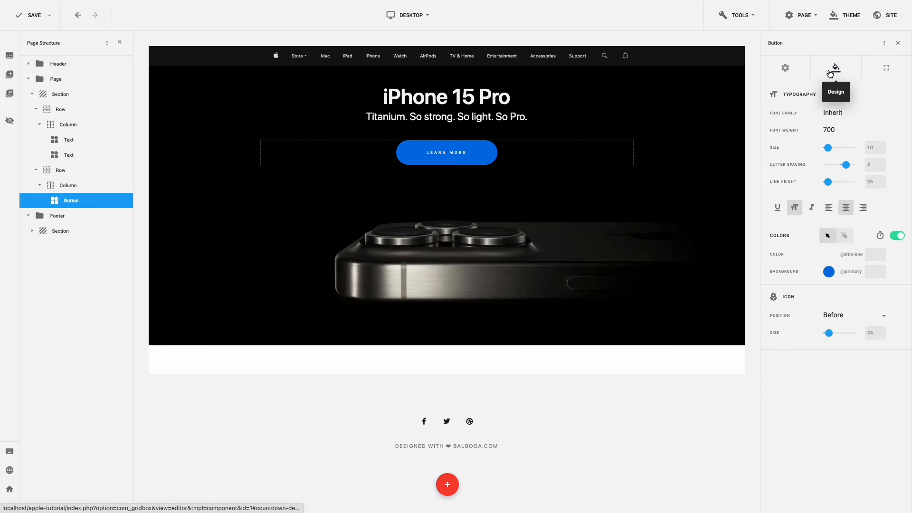
{"action": "left_click", "coordinate": [835, 129]}
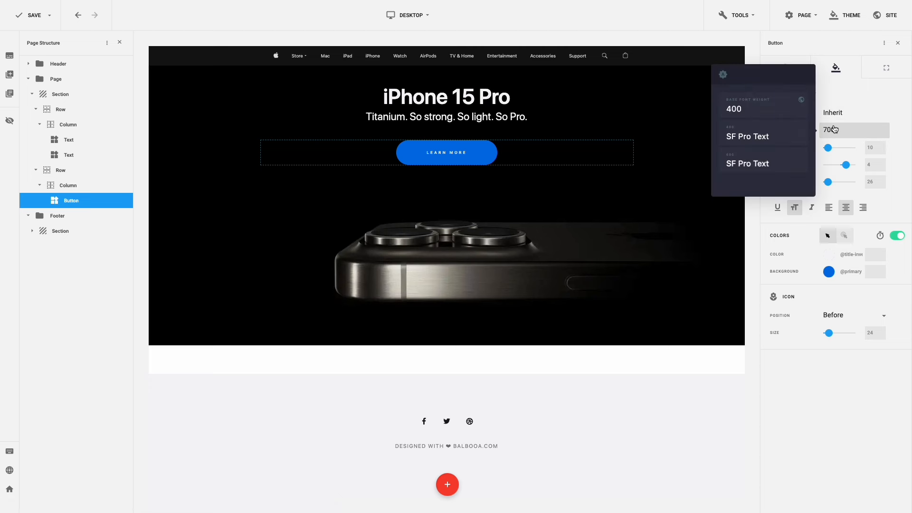
{"action": "left_click", "coordinate": [775, 109]}
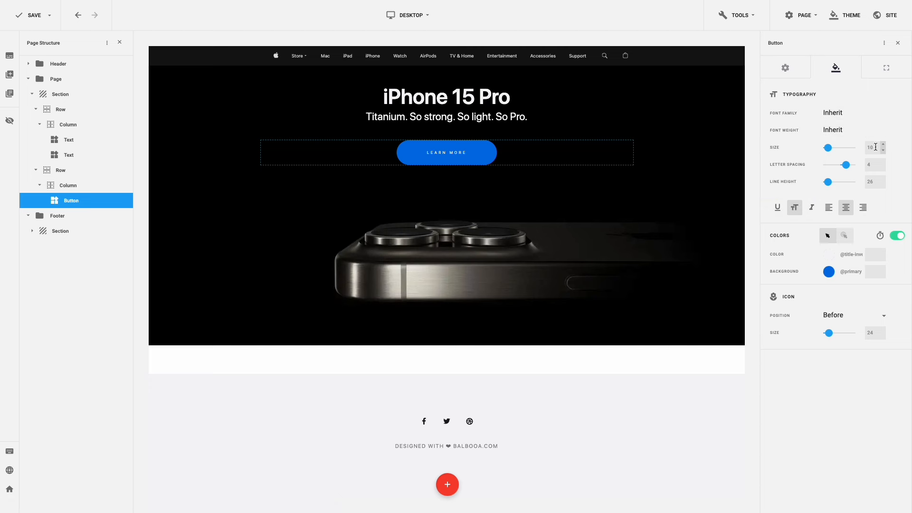
{"action": "left_click_drag", "start_coordinate": [875, 146], "coordinate": [858, 150]}
{"action": "type", "text": "17"}
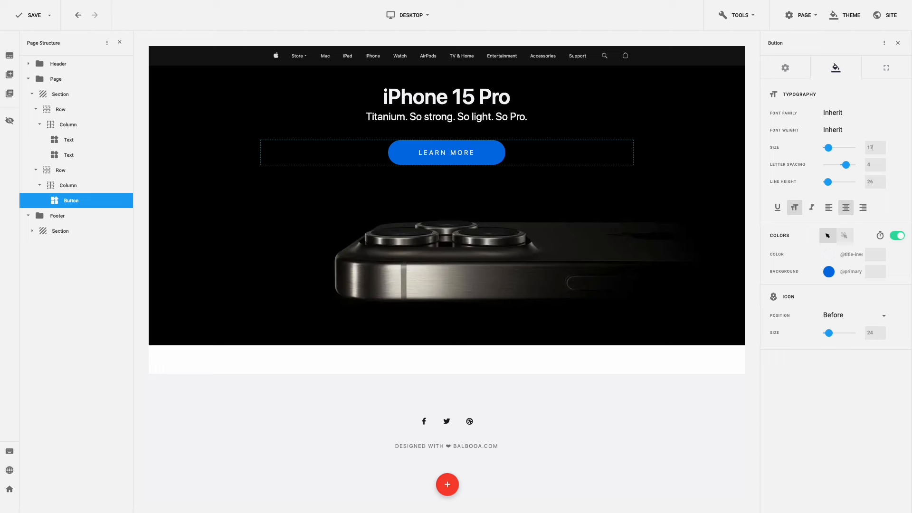
{"action": "left_click_drag", "start_coordinate": [873, 164], "coordinate": [860, 169]}
{"action": "type", "text": "-0.3"}
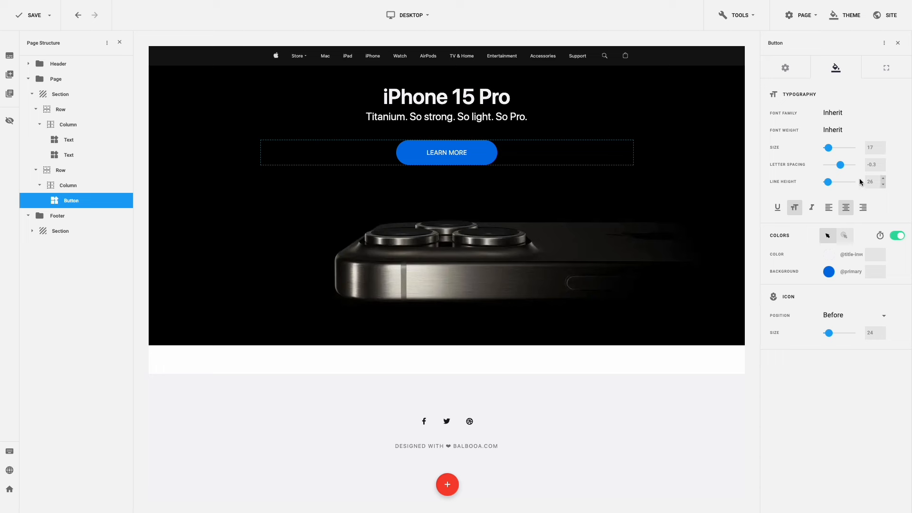
{"action": "left_click_drag", "start_coordinate": [872, 181], "coordinate": [859, 183]}
{"action": "type", "text": "17"}
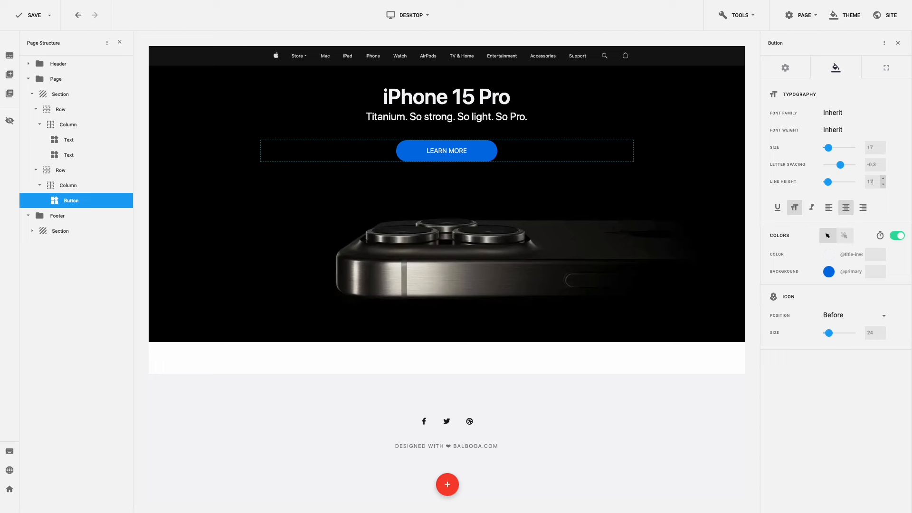
{"action": "left_click", "coordinate": [796, 210]}
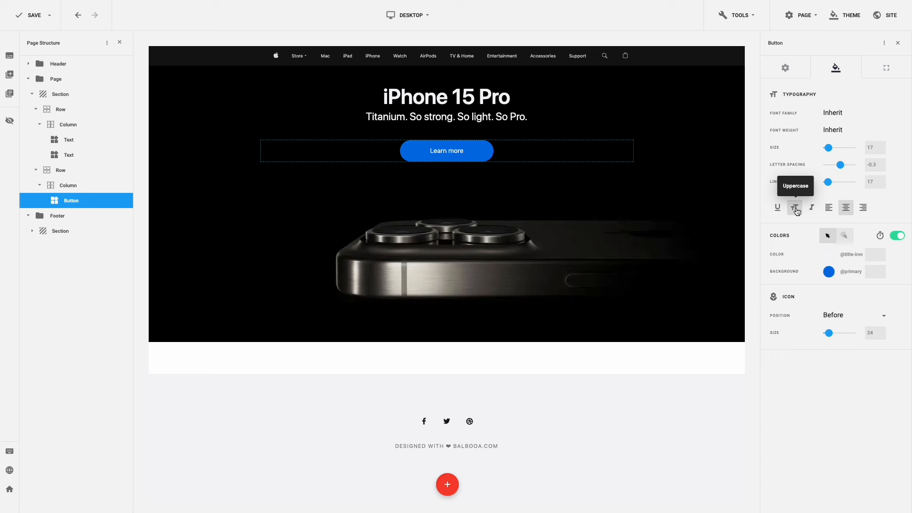
- Set the button's colour transition duration to 0
{"action": "left_click", "coordinate": [881, 236]}
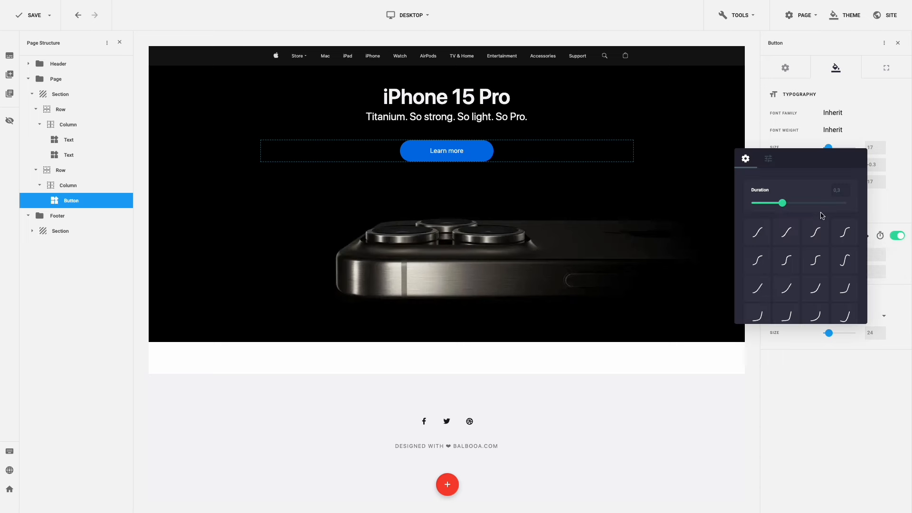
{"action": "left_click_drag", "start_coordinate": [782, 203], "coordinate": [752, 205]}
{"action": "left_click", "coordinate": [879, 209]}
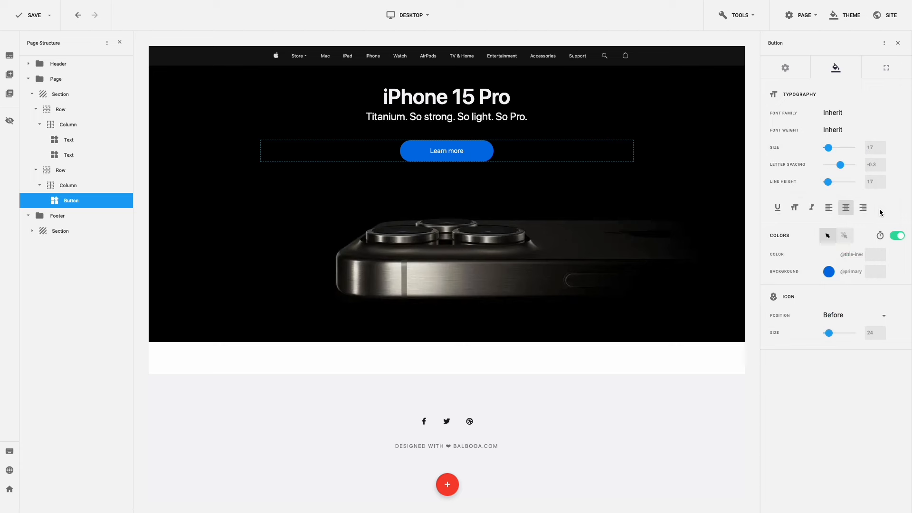
- Reset the button's margins and padding, then pad it 15 top/bottom and 25 left/right
{"action": "left_click", "coordinate": [885, 76]}
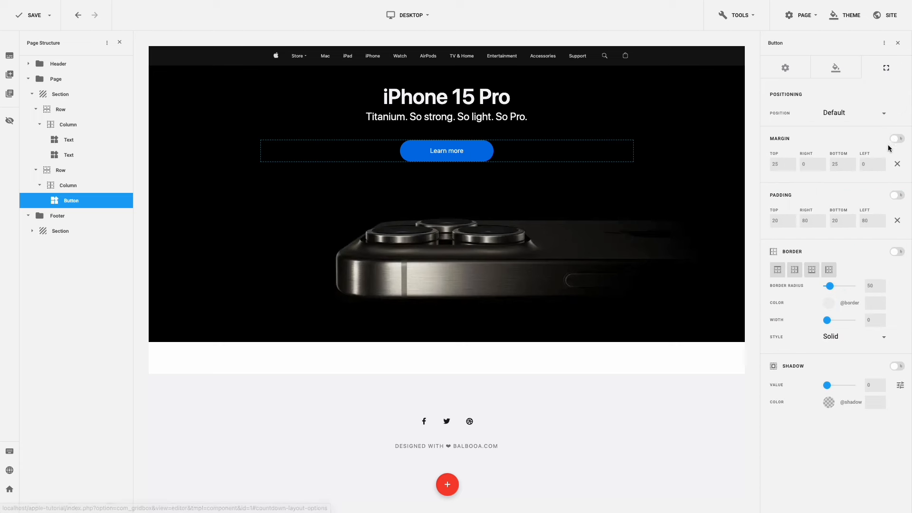
{"action": "left_click", "coordinate": [897, 164]}
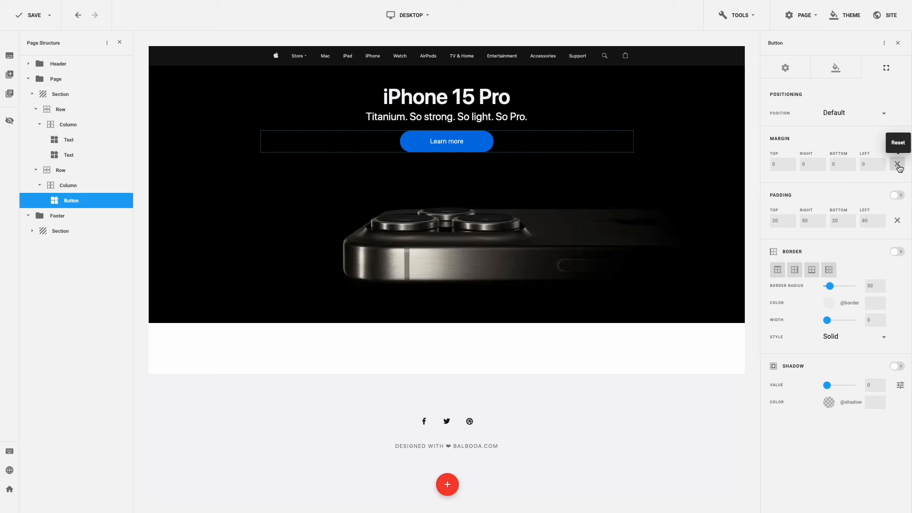
{"action": "left_click", "coordinate": [897, 221]}
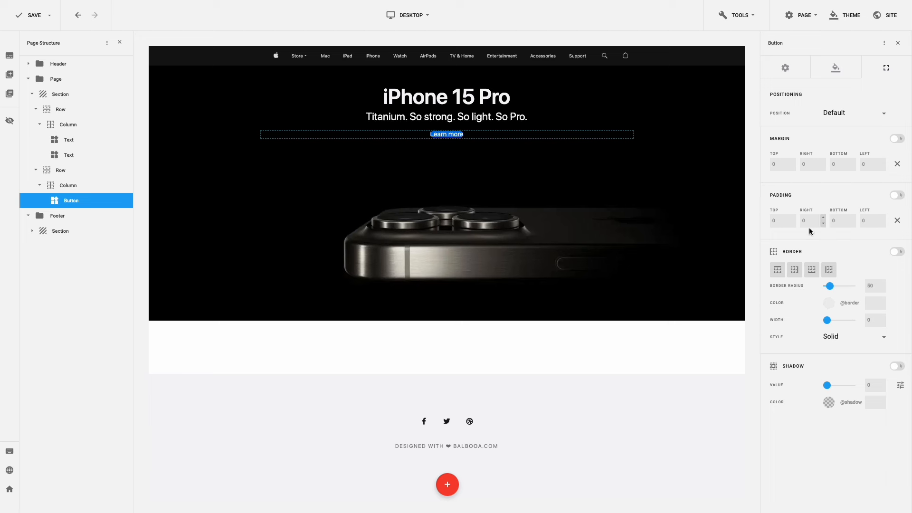
{"action": "left_click", "coordinate": [773, 220]}
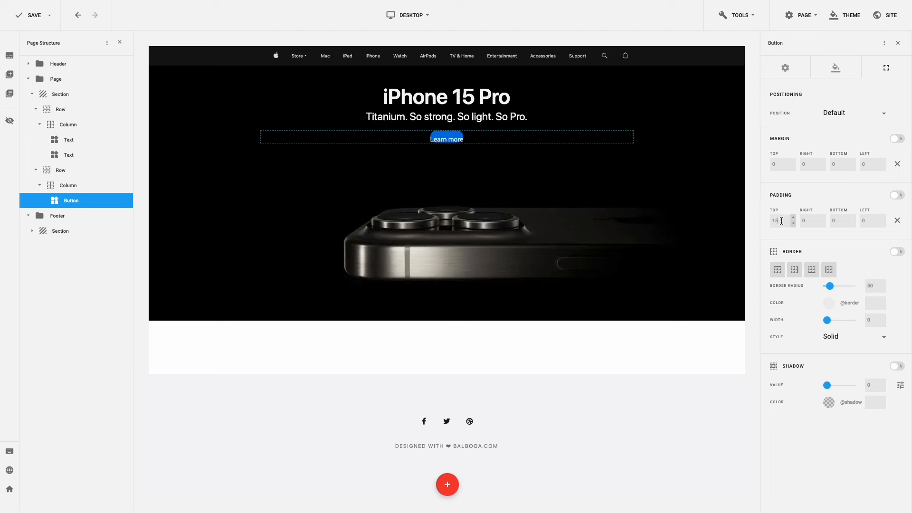
{"action": "key", "text": "Tab"}
{"action": "key", "text": "Tab"}
{"action": "type", "text": "15"}
{"action": "left_click", "coordinate": [809, 220]}
{"action": "type", "text": "25"}
{"action": "key", "text": "ctrl+a"}
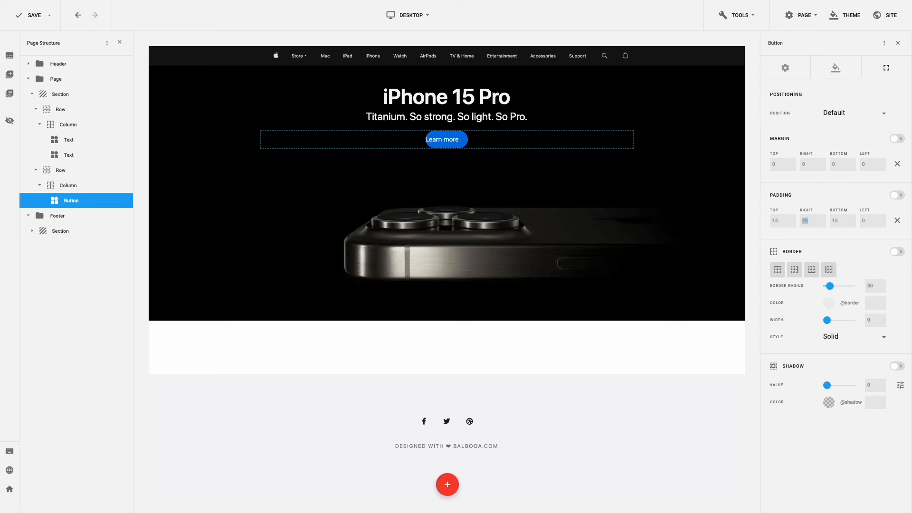
{"action": "left_click", "coordinate": [869, 220]}
{"action": "type", "text": "25"}
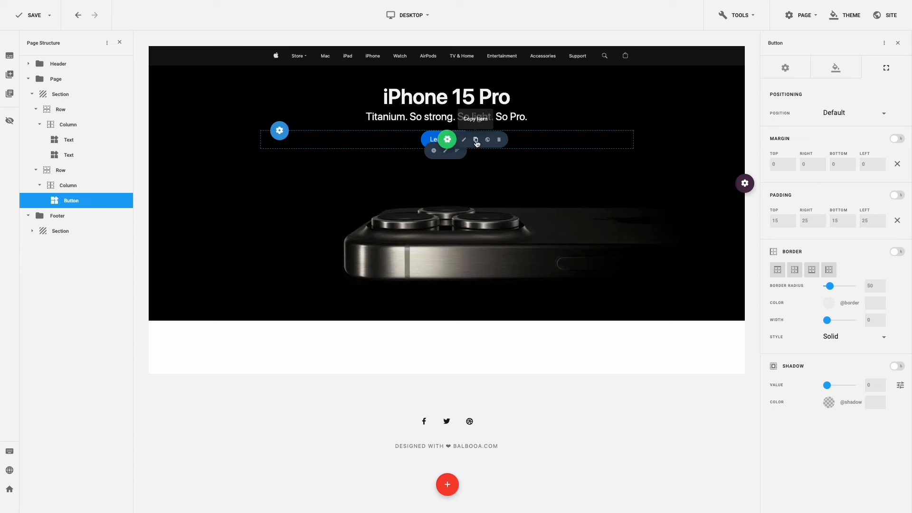
- Duplicate the Learn more button and relabel the copy 'Buy'
{"action": "left_click", "coordinate": [476, 141]}
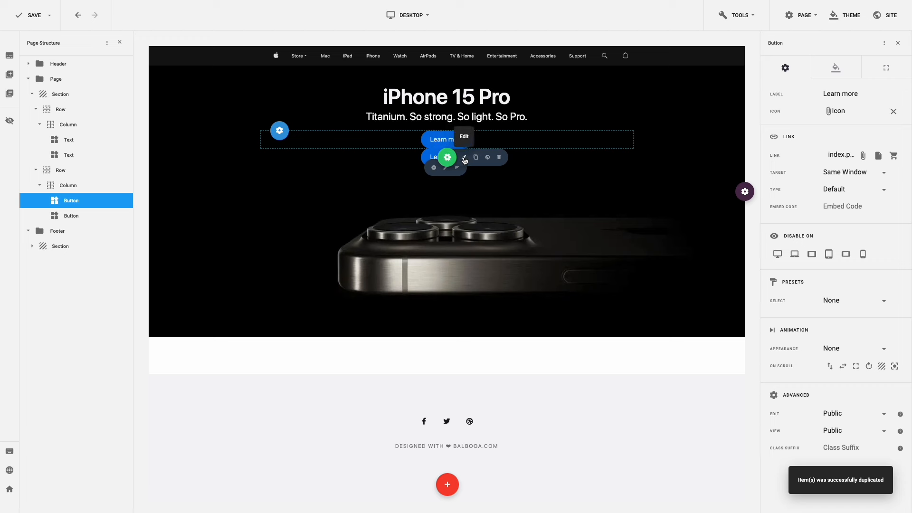
{"action": "left_click", "coordinate": [465, 160]}
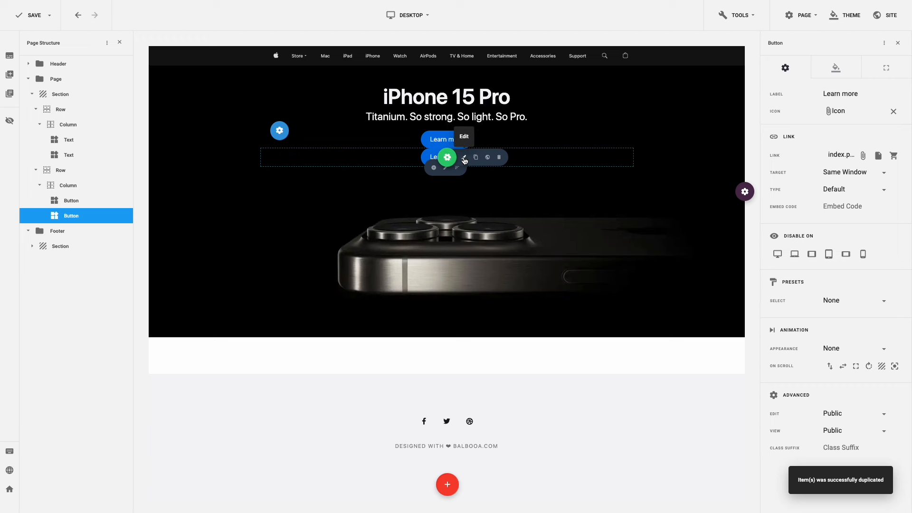
{"action": "triple_click", "coordinate": [837, 95]}
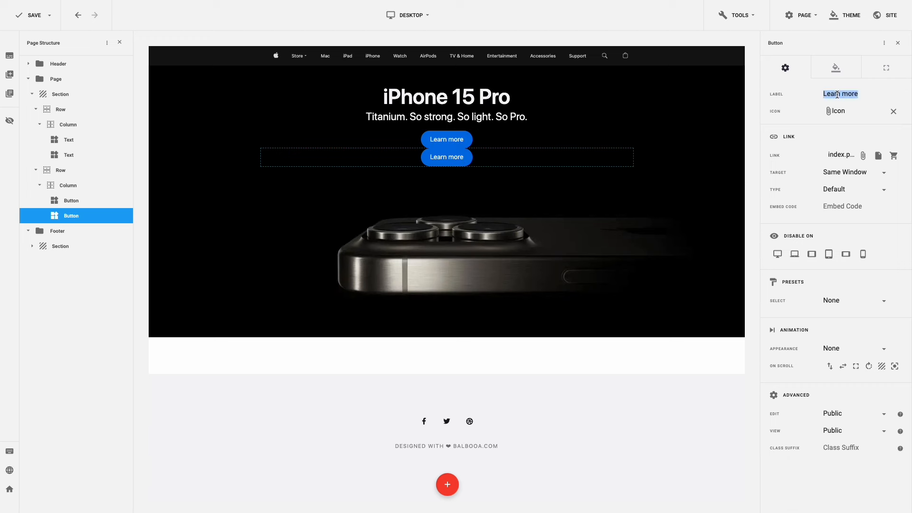
{"action": "type", "text": "Buy"}
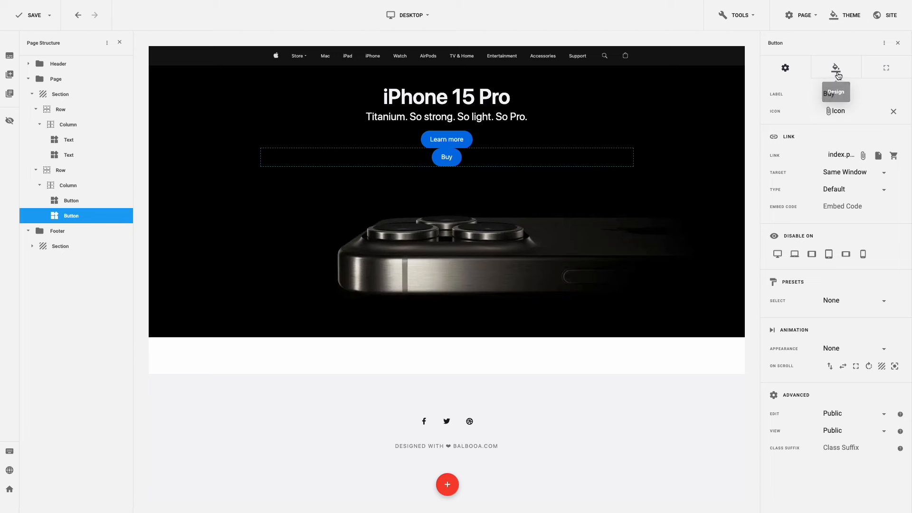
- Give the Buy button Primary blue text and a fully transparent background
{"action": "left_click", "coordinate": [837, 73]}
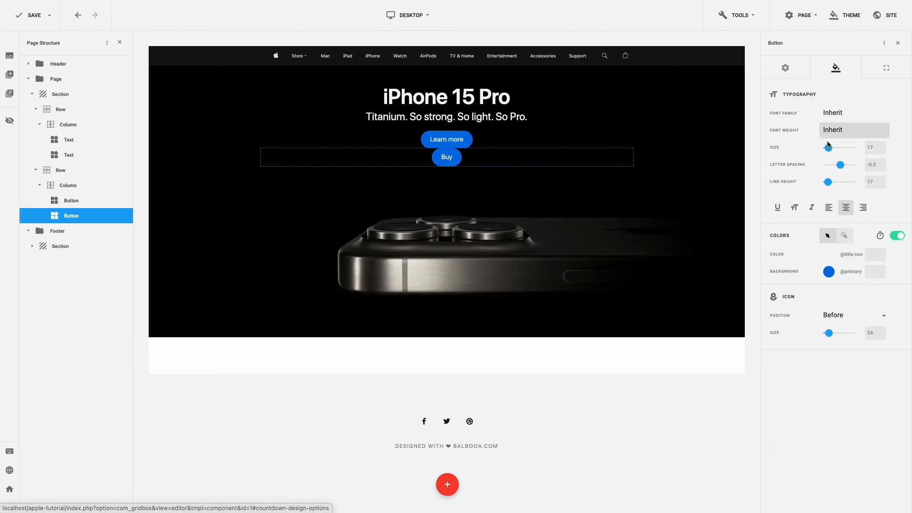
{"action": "left_click", "coordinate": [829, 257]}
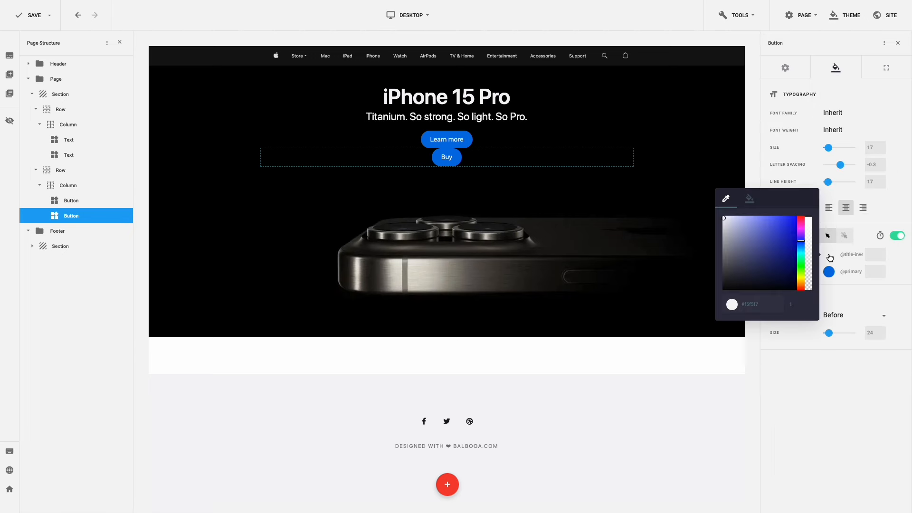
{"action": "left_click", "coordinate": [750, 199]}
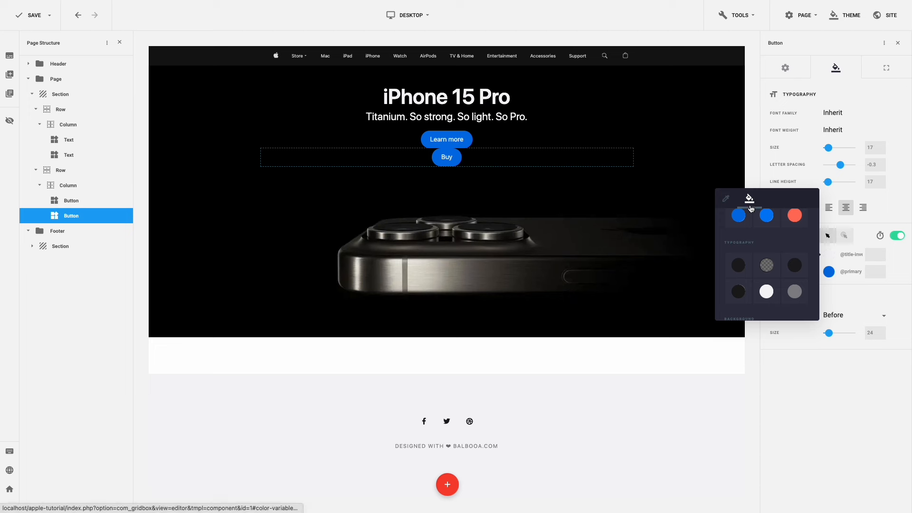
{"action": "scroll", "coordinate": [751, 223], "scroll_direction": "up", "scroll_amount": 1}
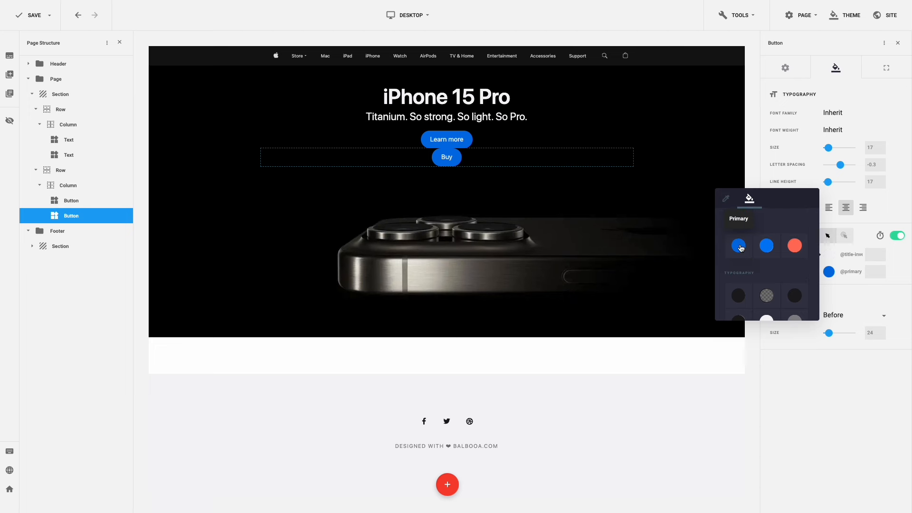
{"action": "left_click", "coordinate": [743, 245]}
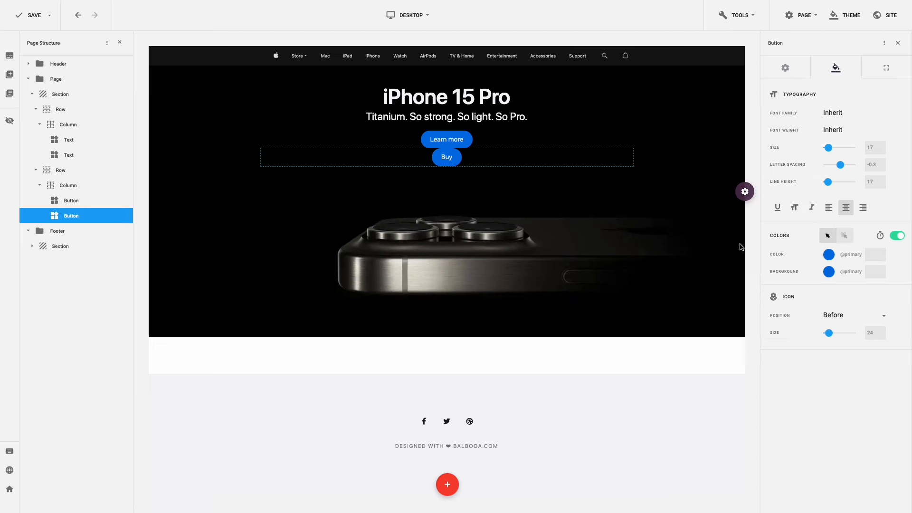
{"action": "left_click", "coordinate": [829, 273]}
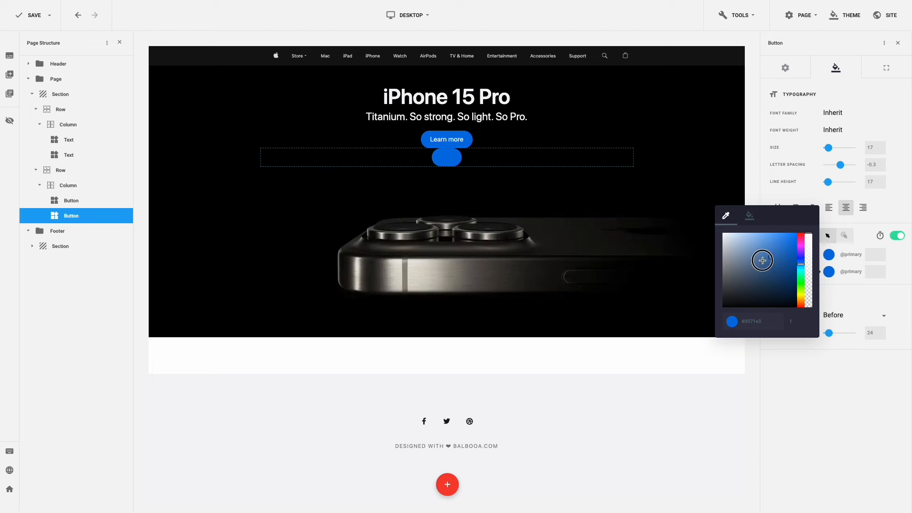
{"action": "left_click", "coordinate": [722, 232]}
{"action": "left_click_drag", "start_coordinate": [808, 234], "coordinate": [808, 306]}
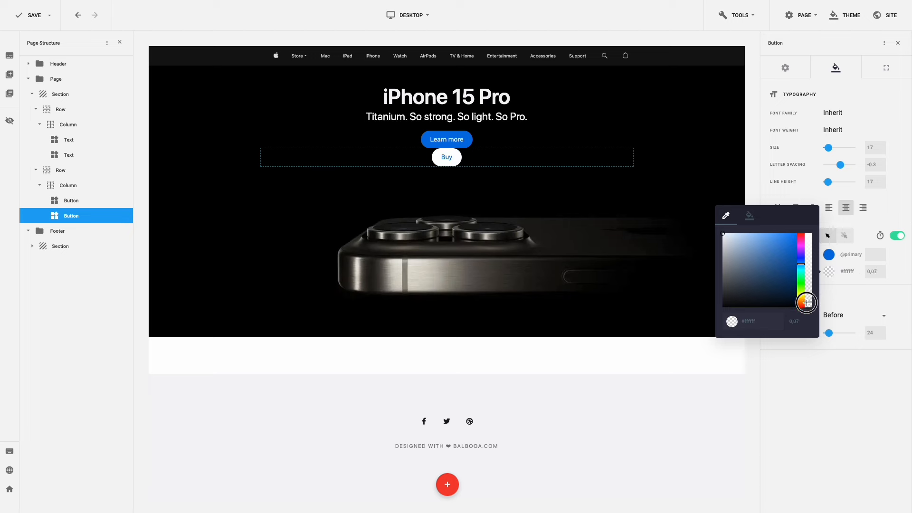
- Give the Buy button a 15 left margin and a 1-pixel Primary blue border
{"action": "left_click", "coordinate": [883, 79]}
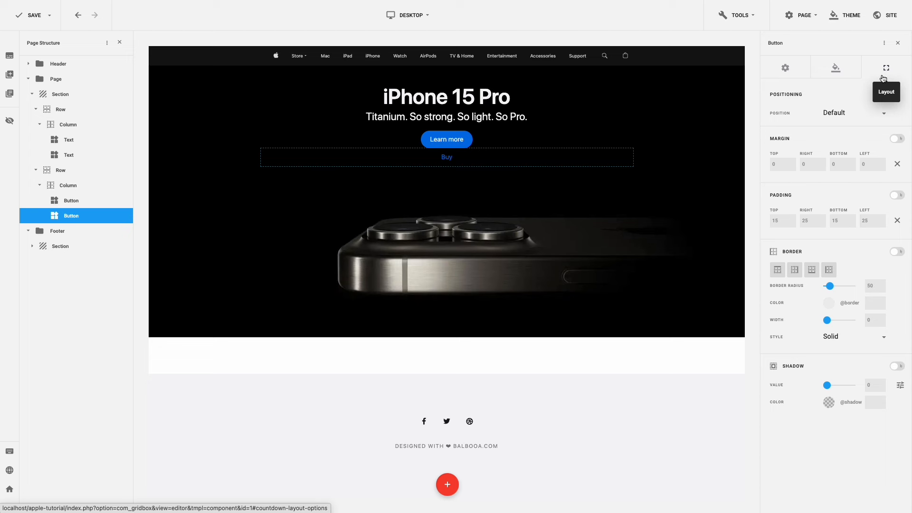
{"action": "left_click", "coordinate": [861, 164]}
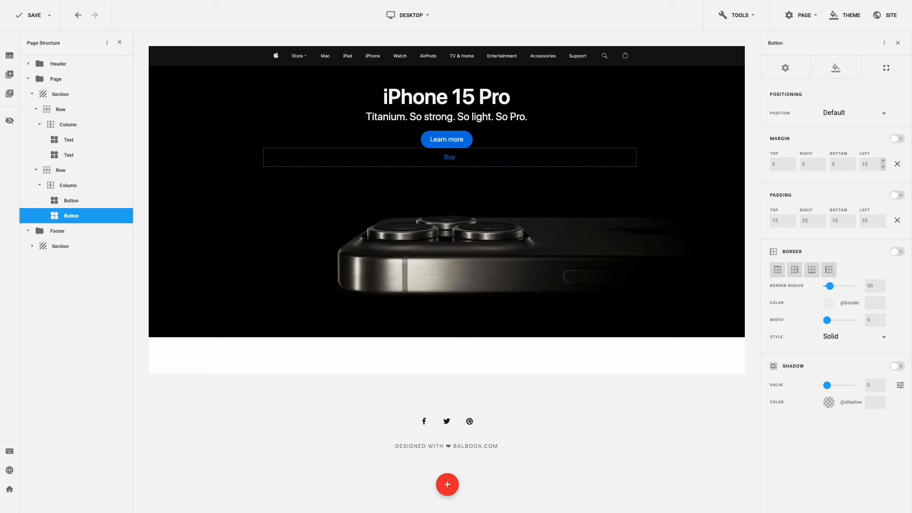
{"action": "left_click", "coordinate": [832, 307]}
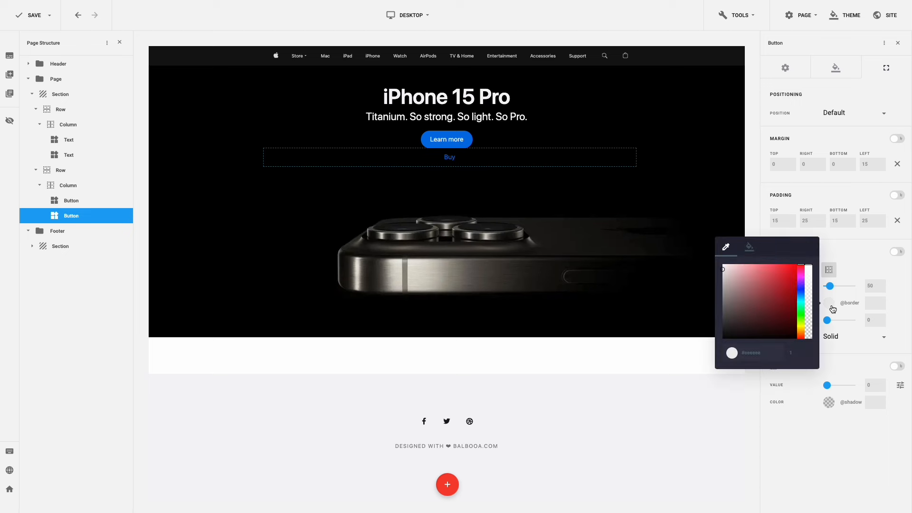
{"action": "left_click", "coordinate": [749, 247]}
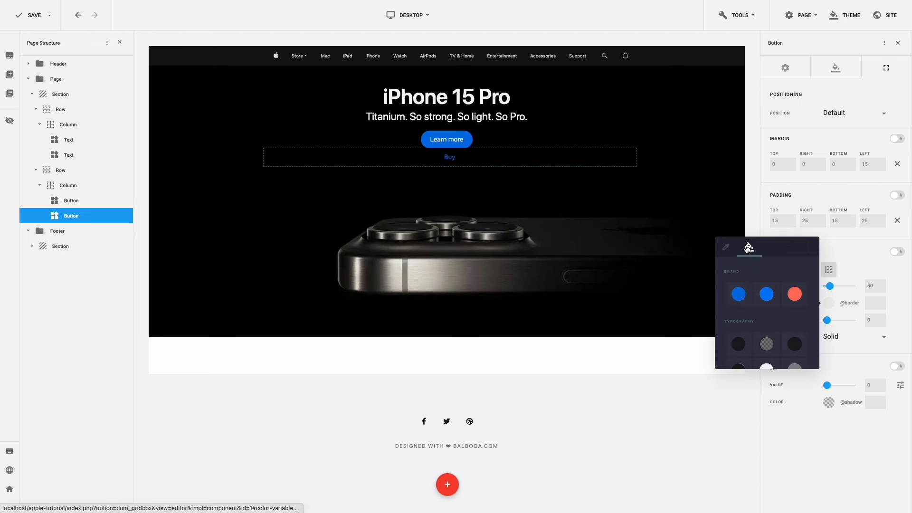
{"action": "left_click", "coordinate": [739, 292]}
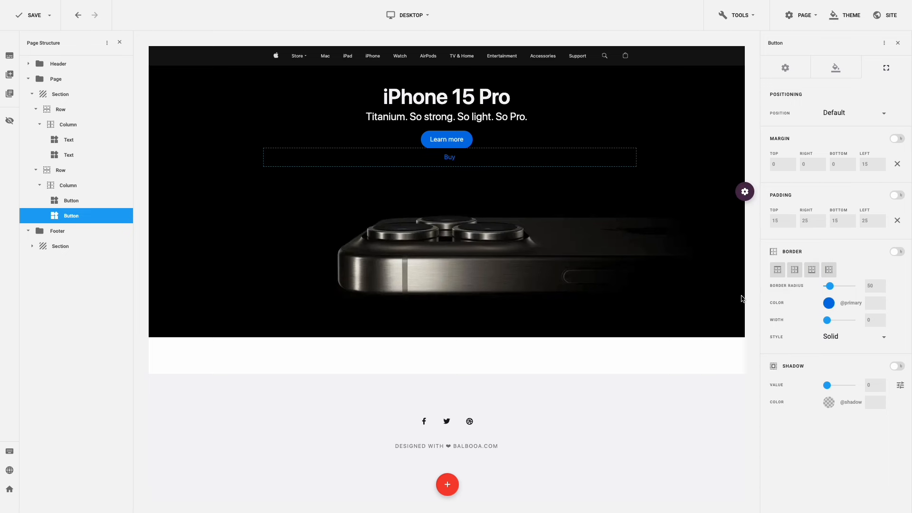
{"action": "left_click", "coordinate": [883, 316]}
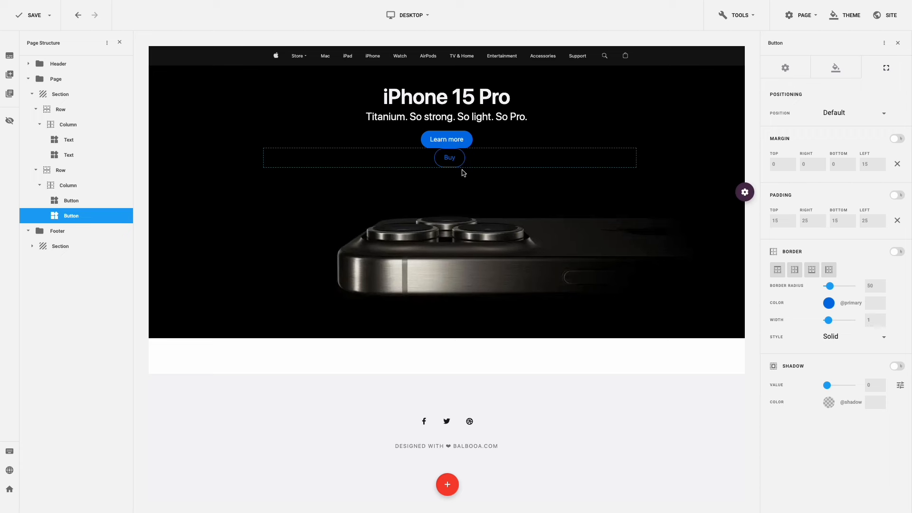
- Place the Learn more and Buy buttons side by side, centred in their column, and save the page
{"action": "left_click", "coordinate": [446, 171]}
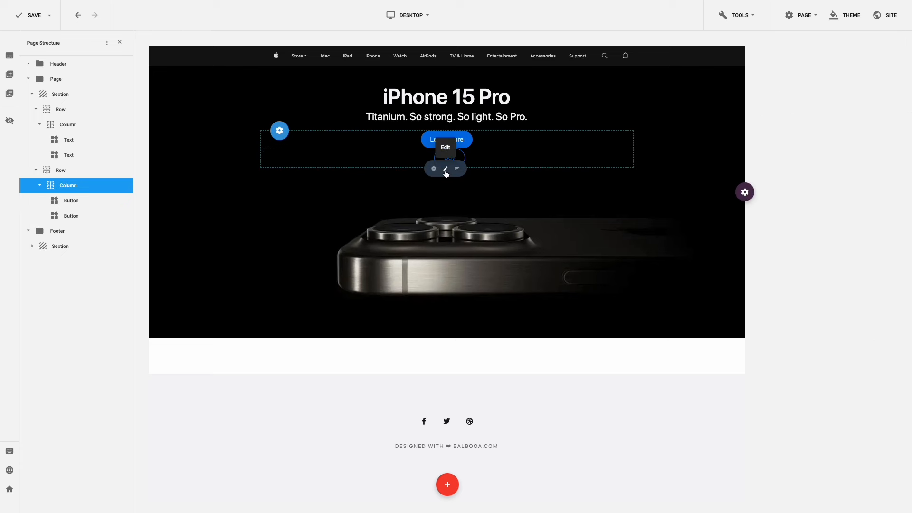
{"action": "left_click", "coordinate": [446, 170]}
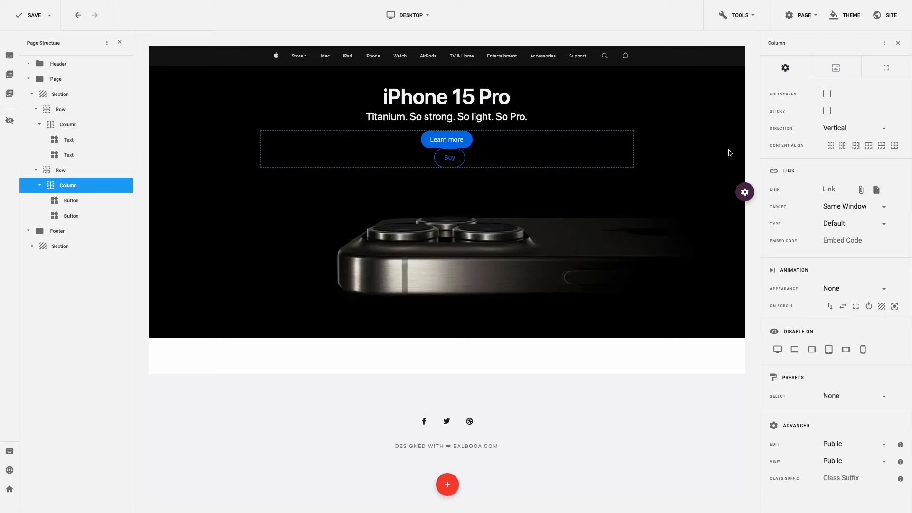
{"action": "left_click", "coordinate": [840, 131]}
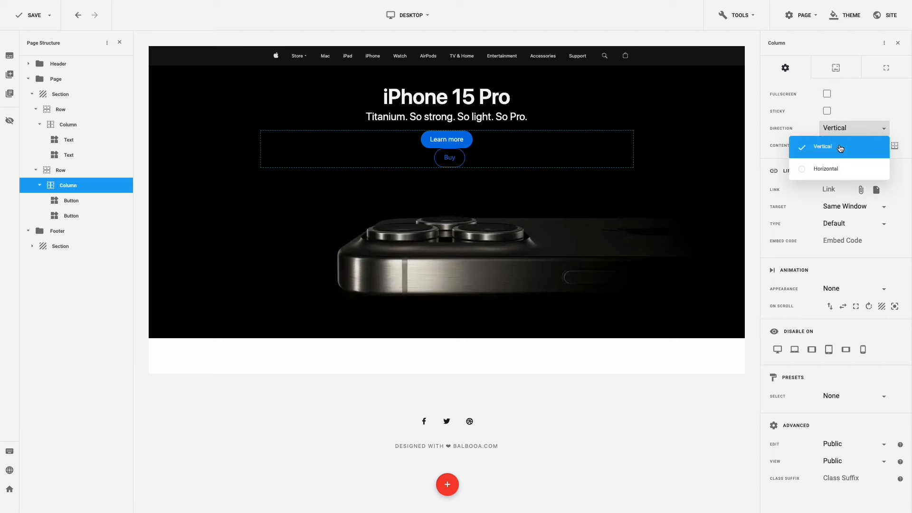
{"action": "left_click", "coordinate": [839, 168]}
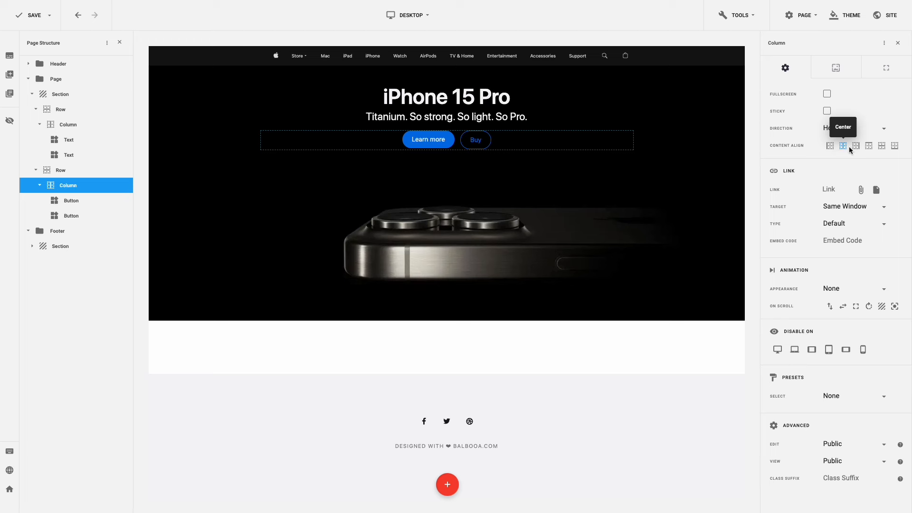
{"action": "left_click", "coordinate": [881, 147]}
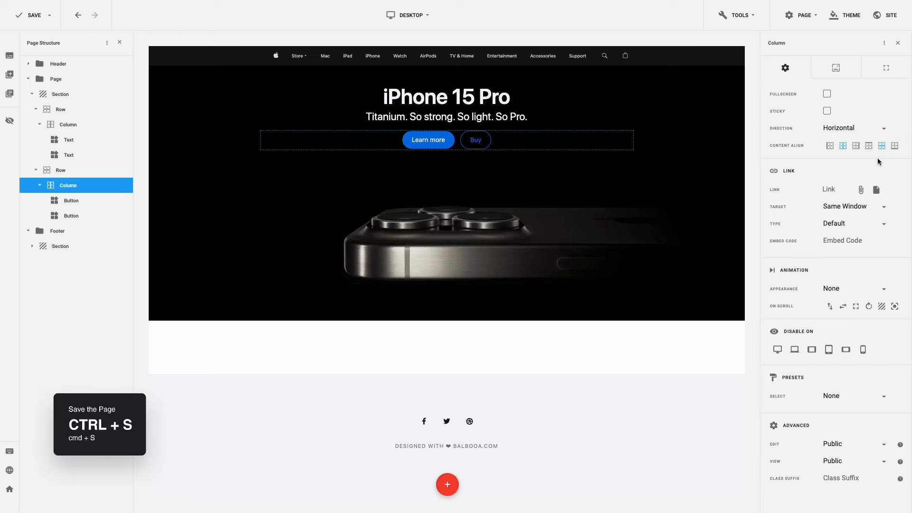
{"action": "key", "text": "ctrl+s"}
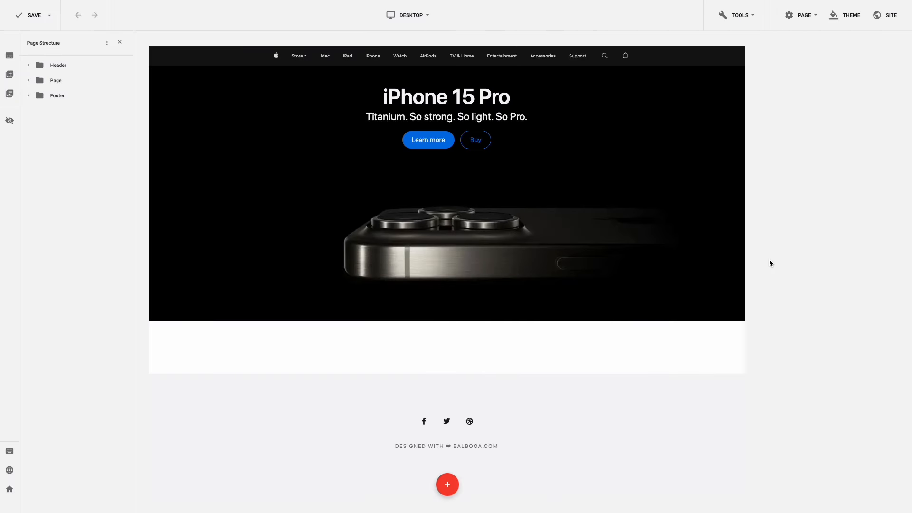
- Copy and paste the iPhone 15 Pro hero section, then select the new copy below it
{"action": "key", "text": "ctrl+c"}
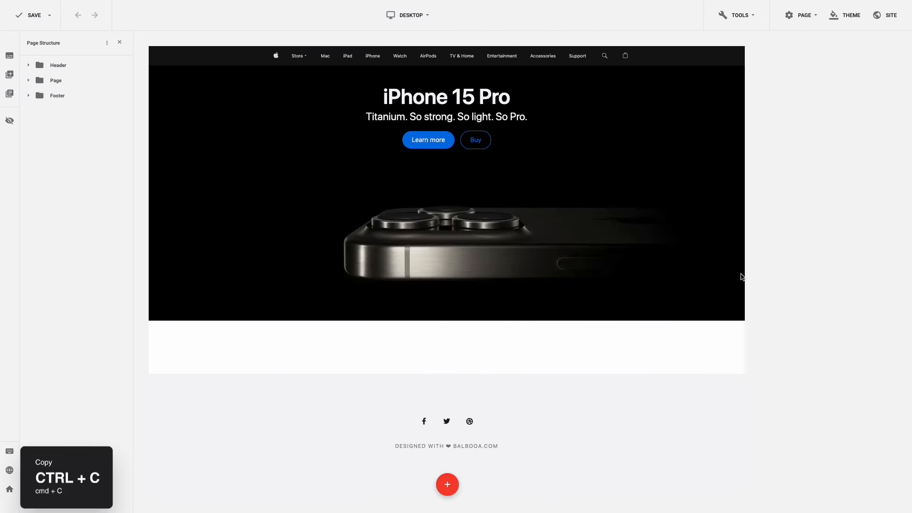
{"action": "left_click", "coordinate": [731, 282]}
{"action": "key", "text": "ctrl+v"}
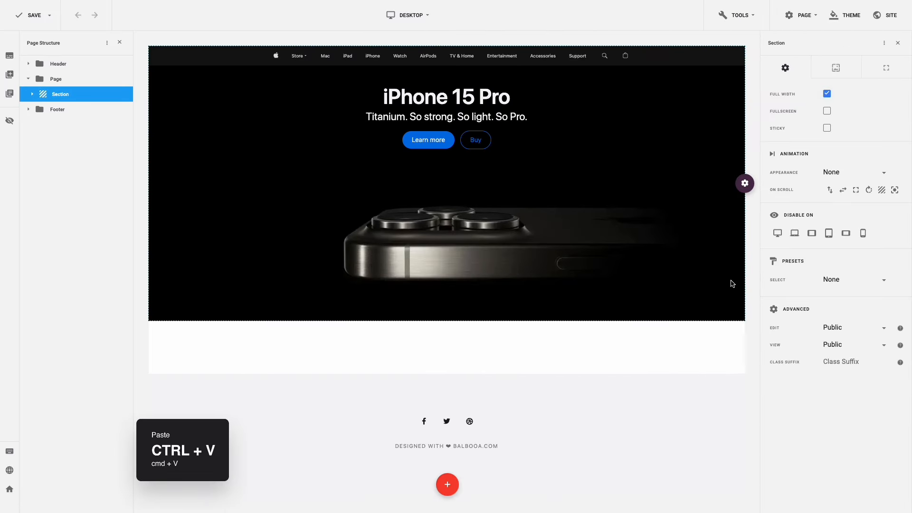
{"action": "scroll", "coordinate": [731, 283], "scroll_direction": "down", "scroll_amount": 4}
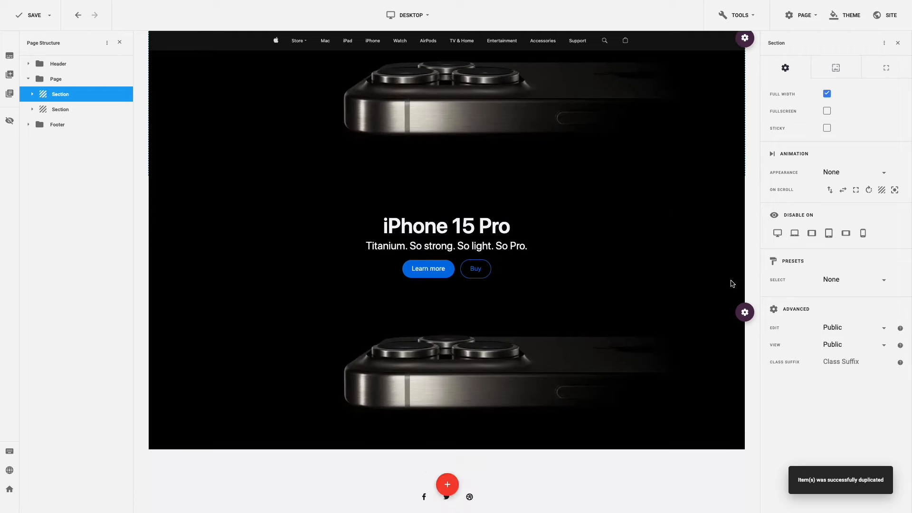
{"action": "left_click", "coordinate": [731, 283]}
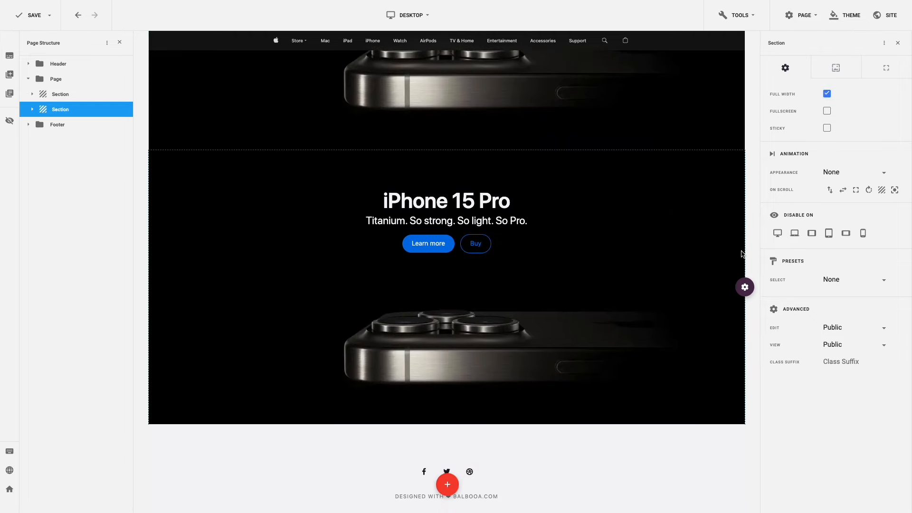
- Set the second section's background image to hero-2-bg.jpg from the apple folder
{"action": "left_click", "coordinate": [831, 74]}
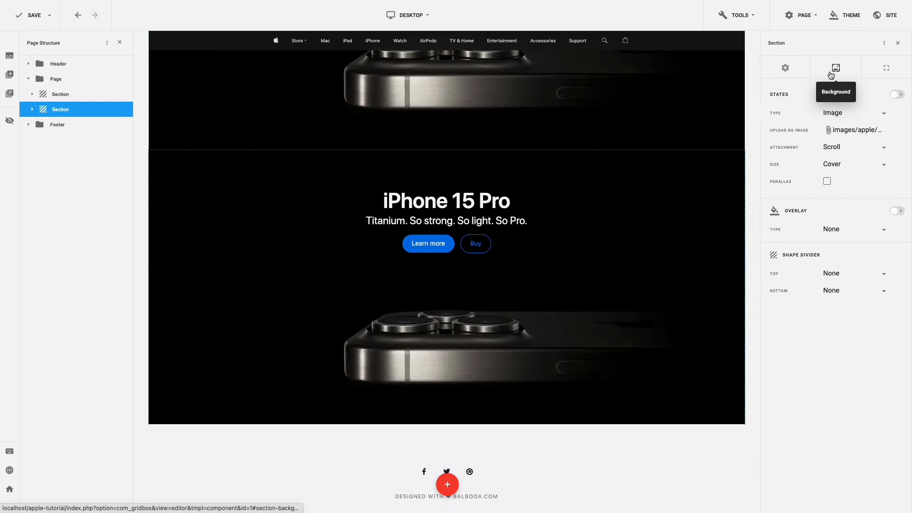
{"action": "left_click", "coordinate": [840, 131]}
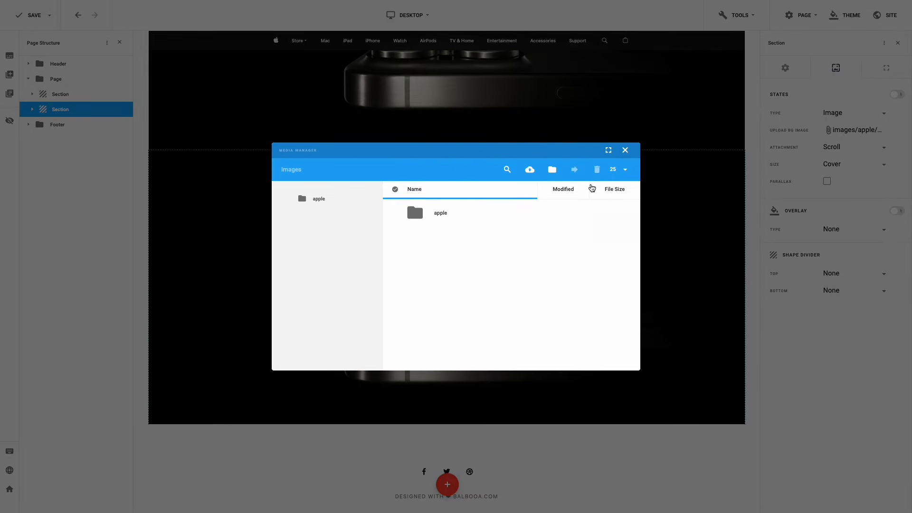
{"action": "double_click", "coordinate": [439, 213]}
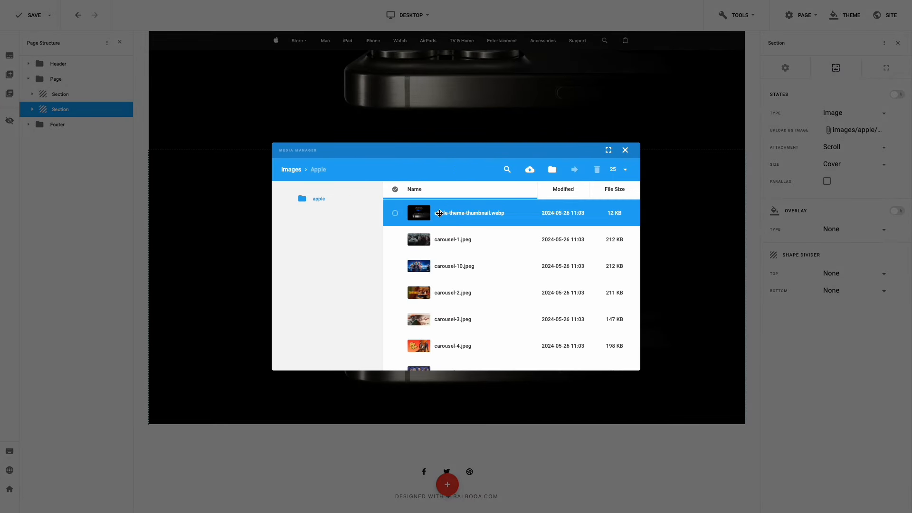
{"action": "scroll", "coordinate": [446, 221], "scroll_direction": "down", "scroll_amount": 10}
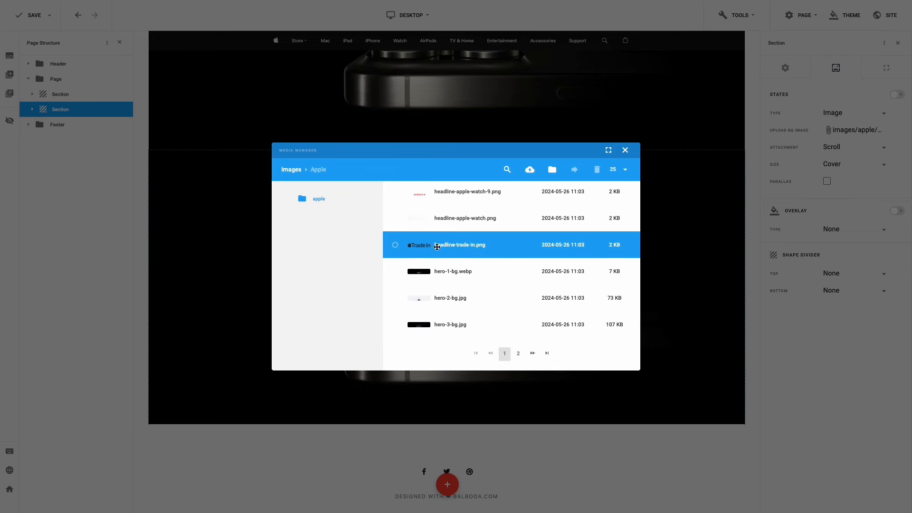
{"action": "left_click", "coordinate": [395, 298]}
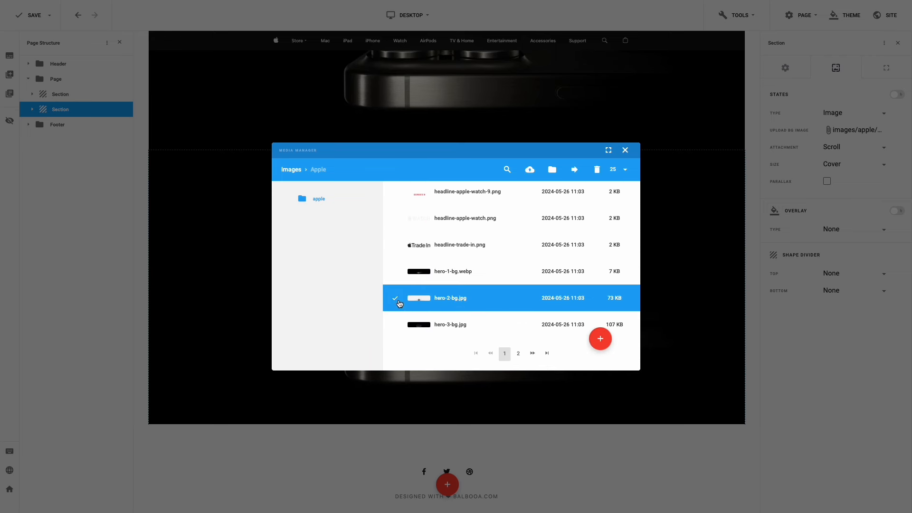
{"action": "left_click", "coordinate": [600, 339]}
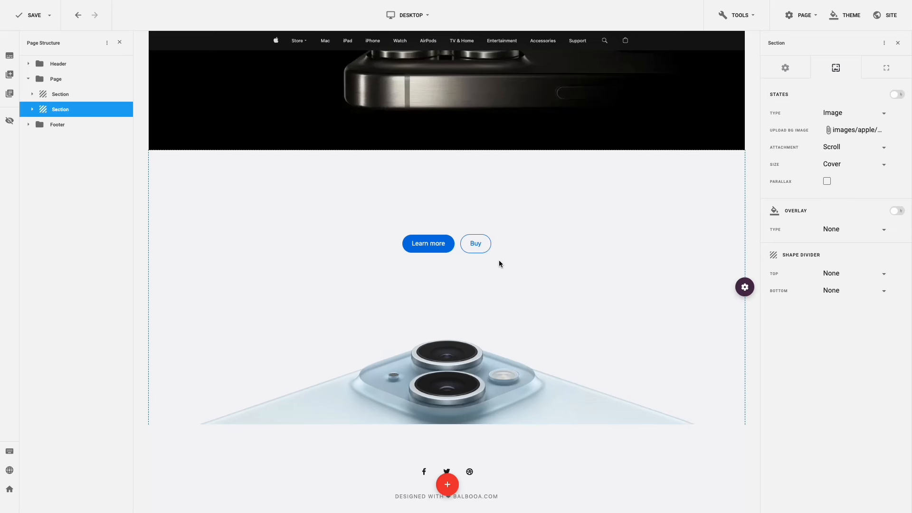
- Change the second section's heading to 'iPhone 15' in the dark title colour
{"action": "left_click", "coordinate": [432, 200]}
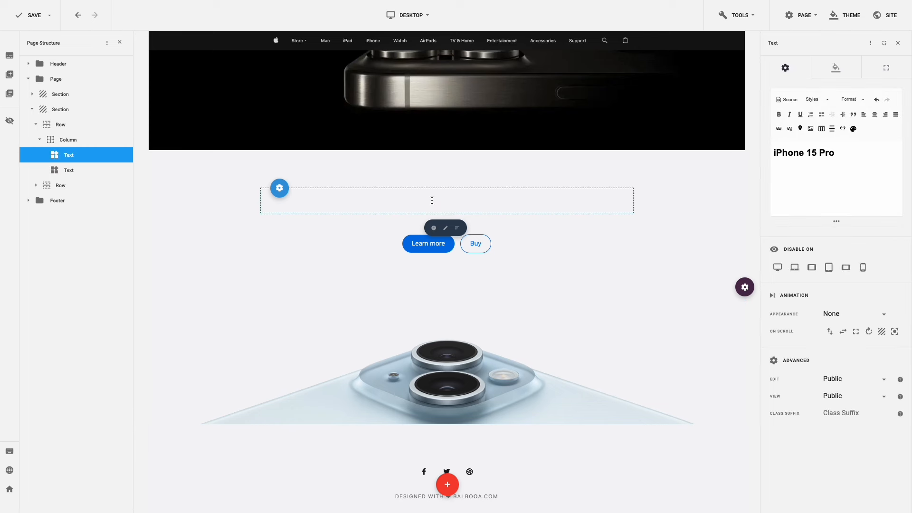
{"action": "left_click_drag", "start_coordinate": [837, 156], "coordinate": [817, 157]}
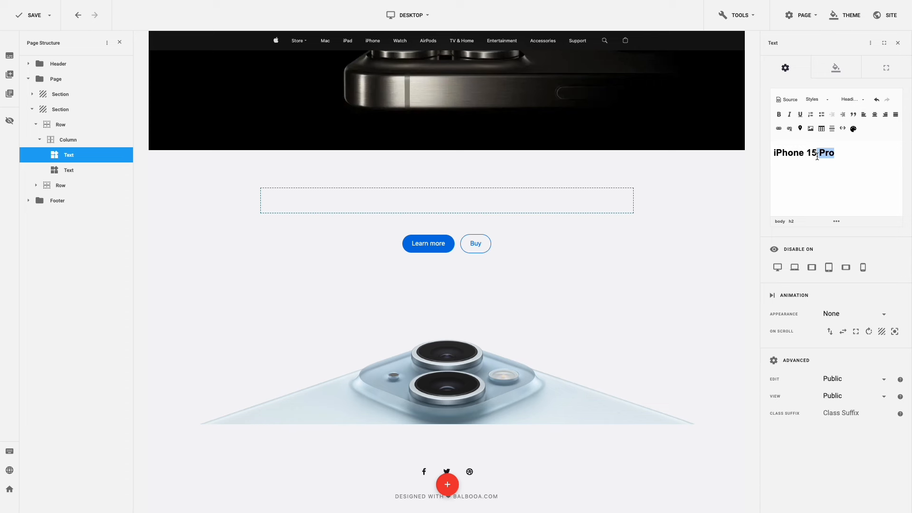
{"action": "key", "text": "BackSpace"}
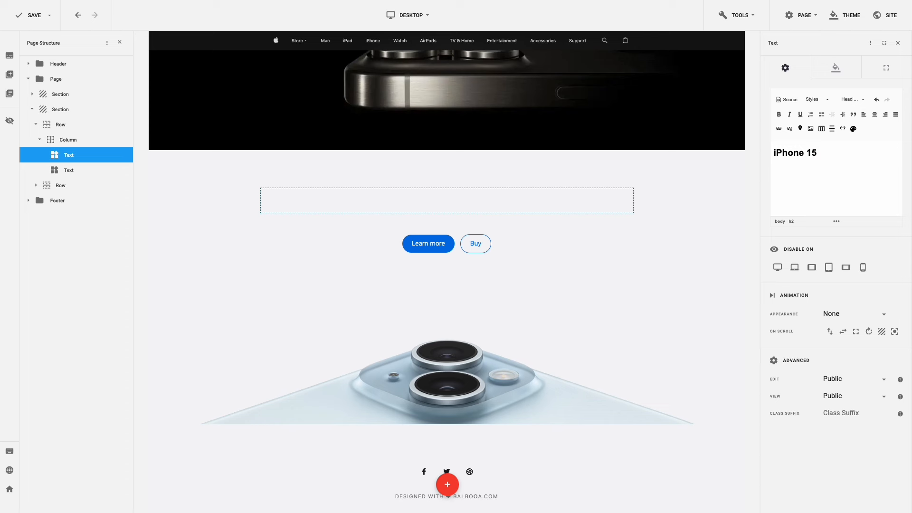
{"action": "left_click", "coordinate": [835, 69]}
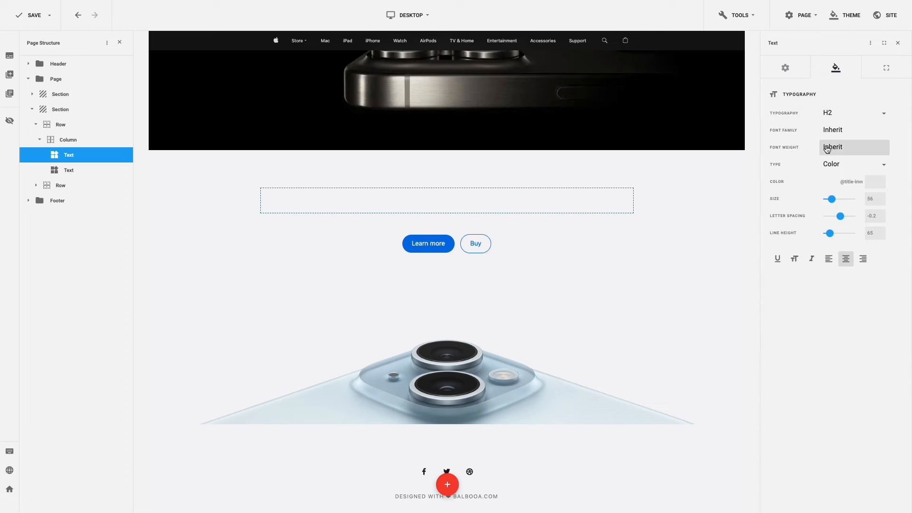
{"action": "left_click", "coordinate": [829, 183]}
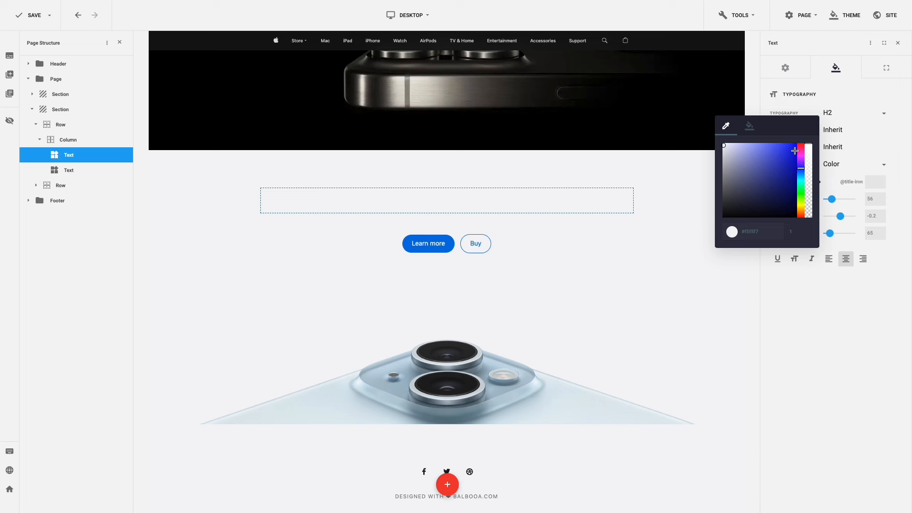
{"action": "left_click", "coordinate": [750, 127]}
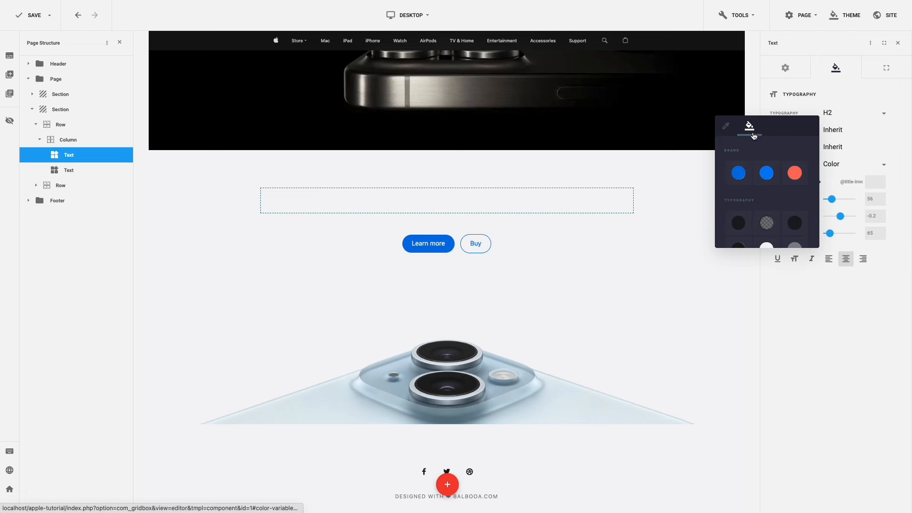
{"action": "left_click", "coordinate": [738, 222]}
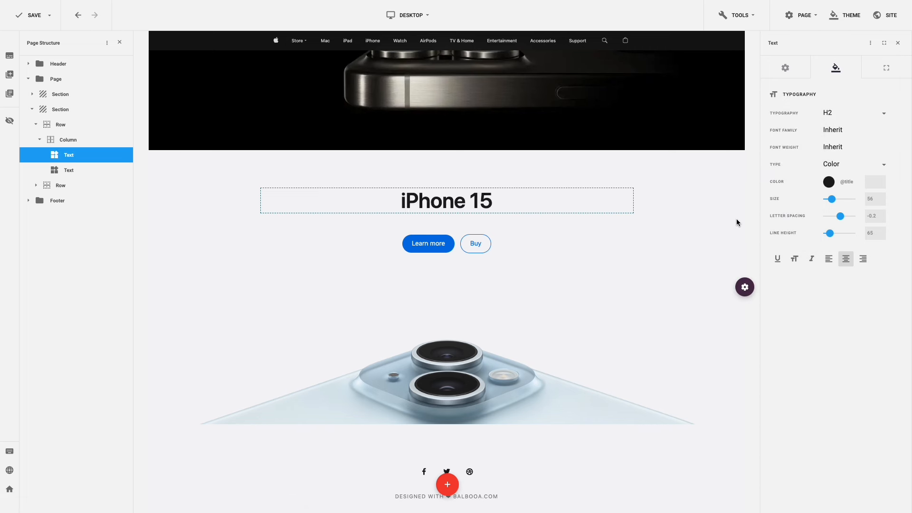
- Replace the subtitle with 'New camera. New design. Euphoria.' in the dark title colour
{"action": "left_click", "coordinate": [488, 223]}
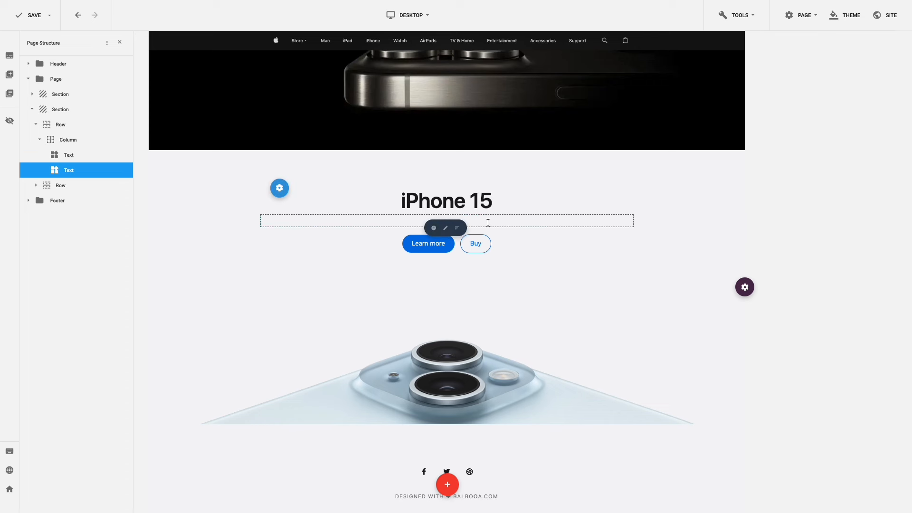
{"action": "left_click", "coordinate": [887, 151]}
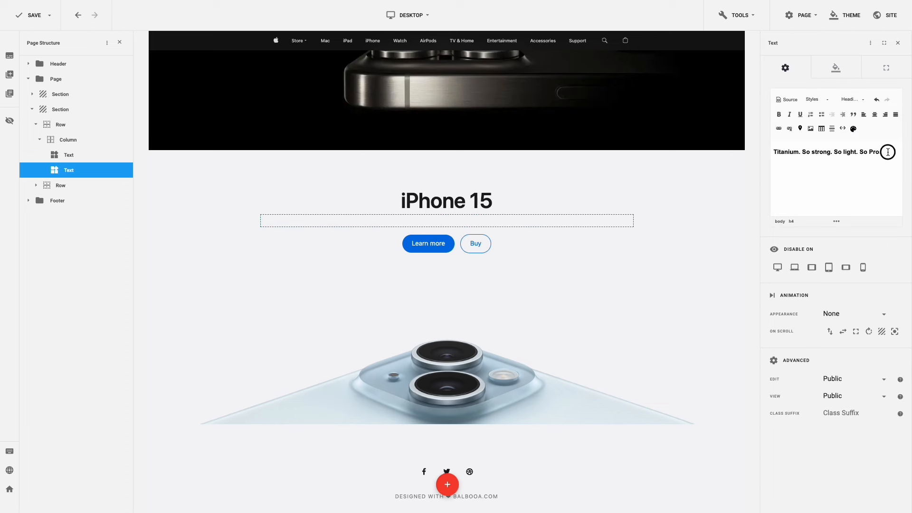
{"action": "key", "text": "ctrl+a"}
{"action": "type", "text": "New camera. New design. Euphoria."}
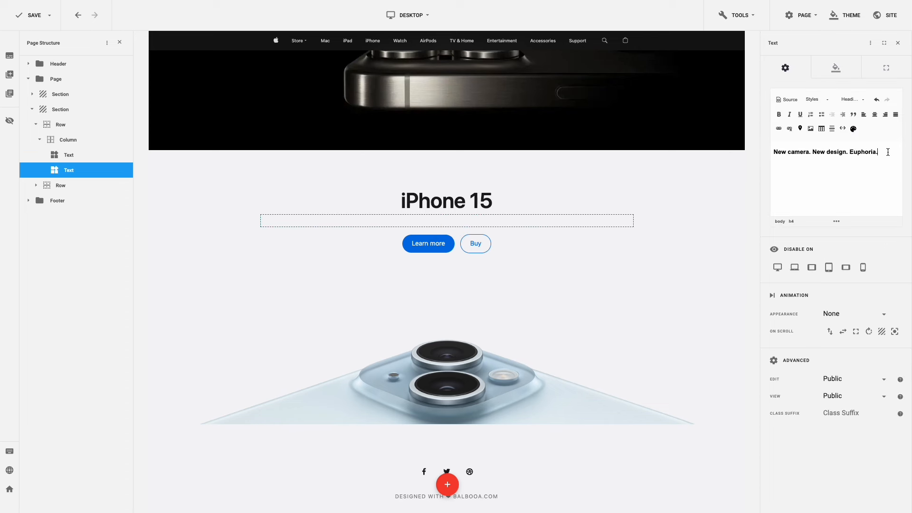
{"action": "left_click", "coordinate": [842, 71]}
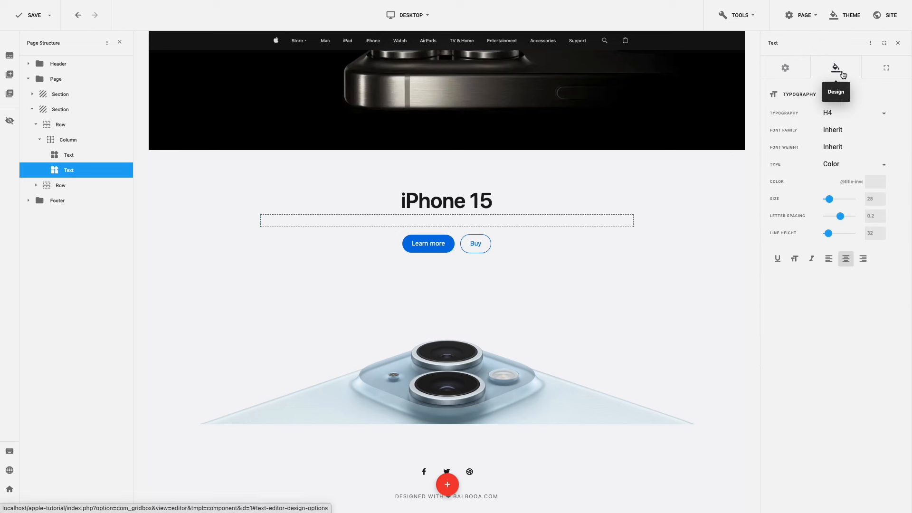
{"action": "left_click", "coordinate": [827, 181]}
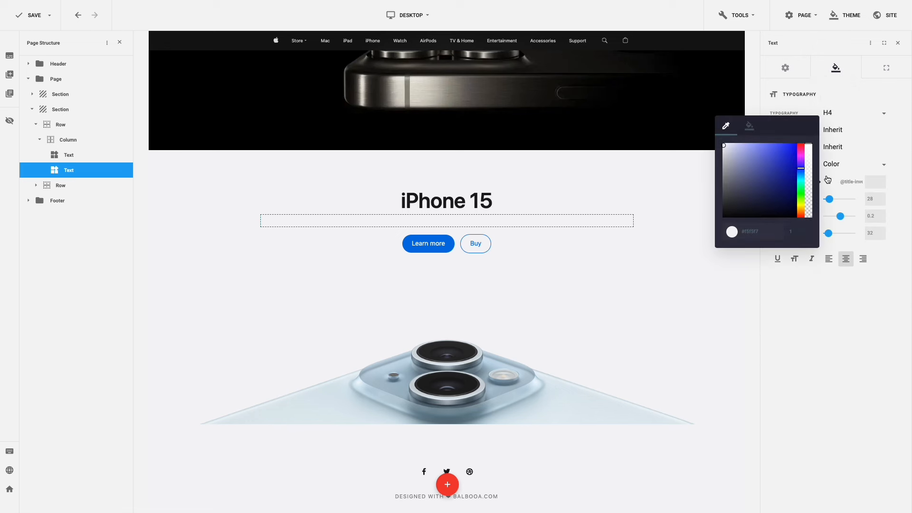
{"action": "left_click", "coordinate": [752, 129]}
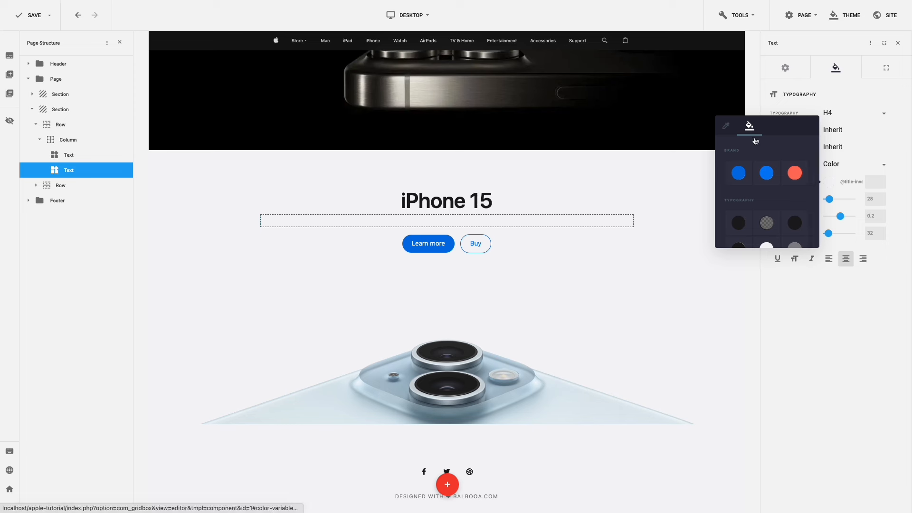
{"action": "left_click", "coordinate": [737, 223]}
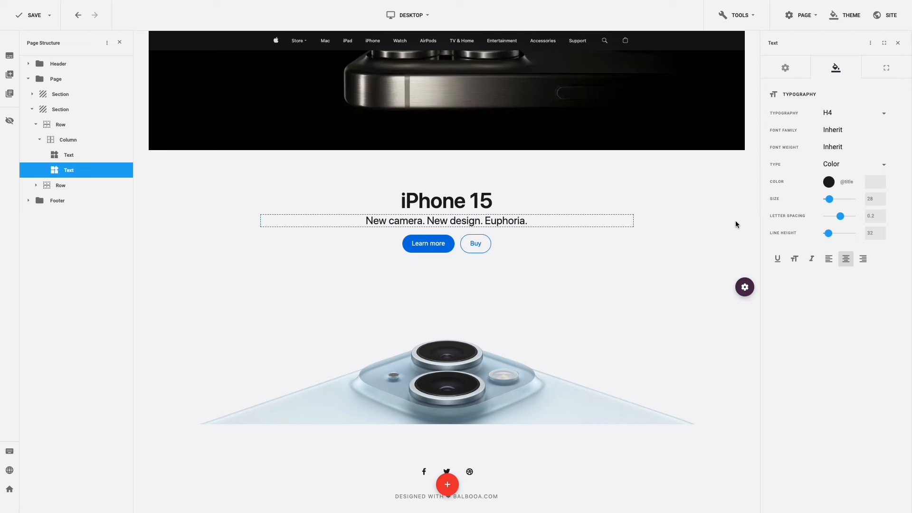
{"action": "left_click", "coordinate": [735, 220]}
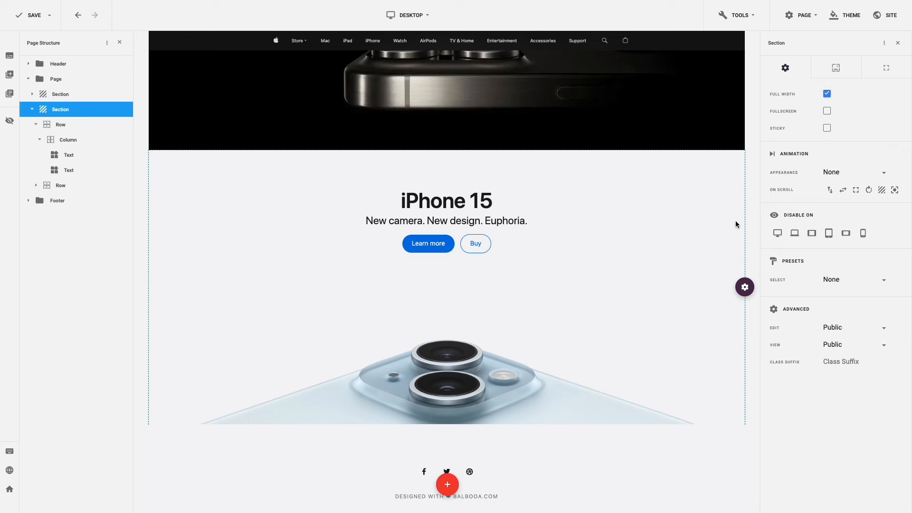
- Set the iPhone 15 section's top margin to 12 and top padding to 50
{"action": "left_click", "coordinate": [885, 70]}
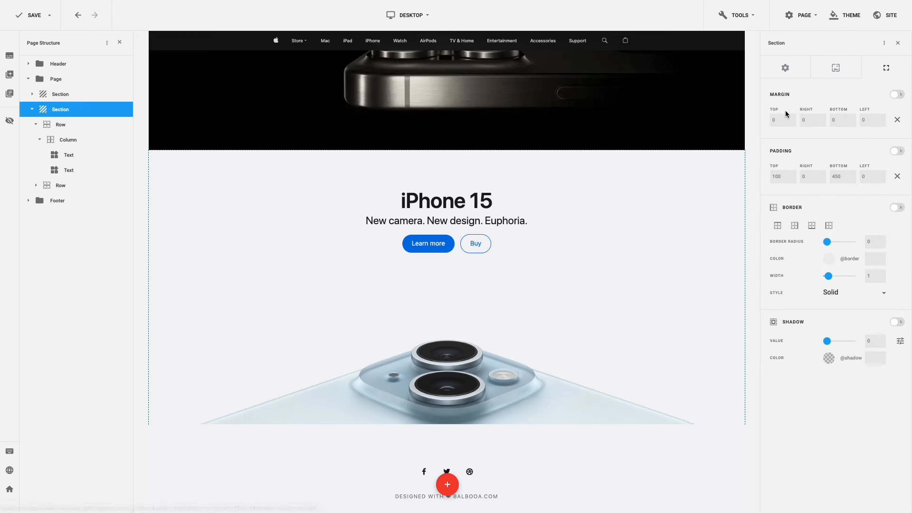
{"action": "left_click", "coordinate": [773, 119]}
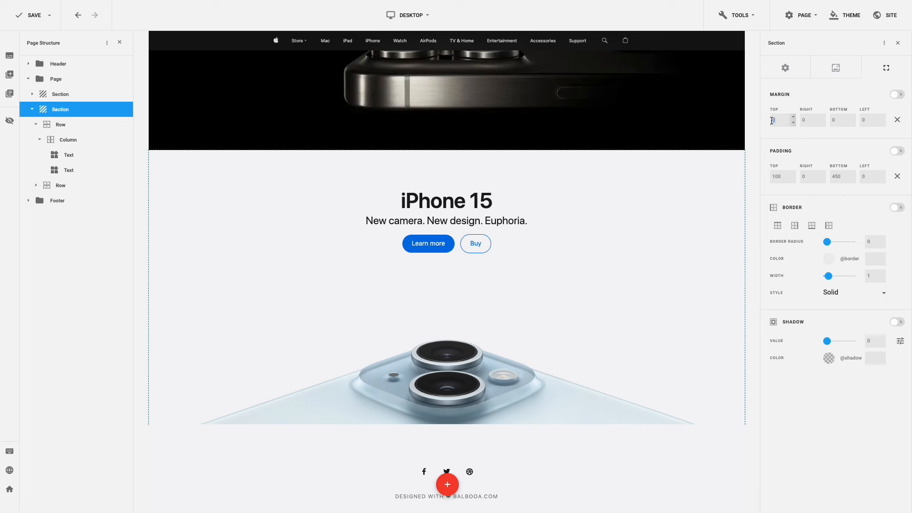
{"action": "type", "text": "12"}
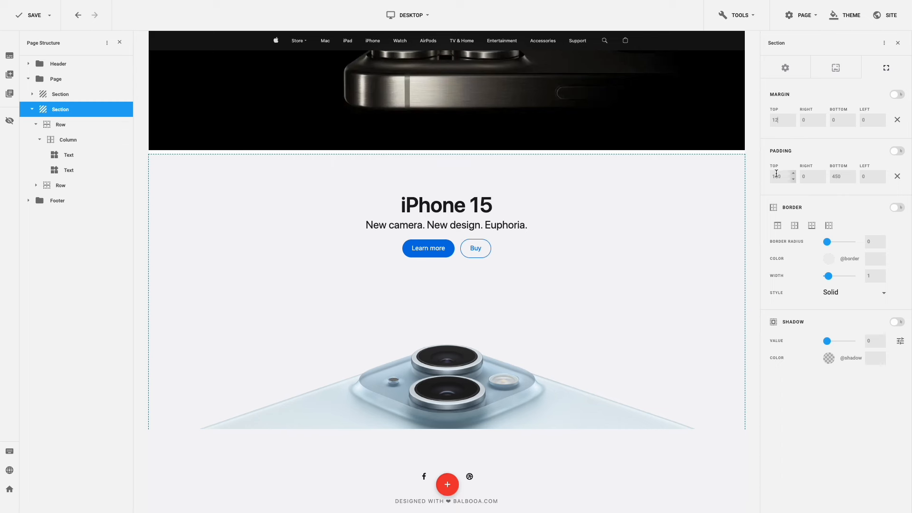
{"action": "left_click_drag", "start_coordinate": [781, 176], "coordinate": [771, 176]}
{"action": "type", "text": "50"}
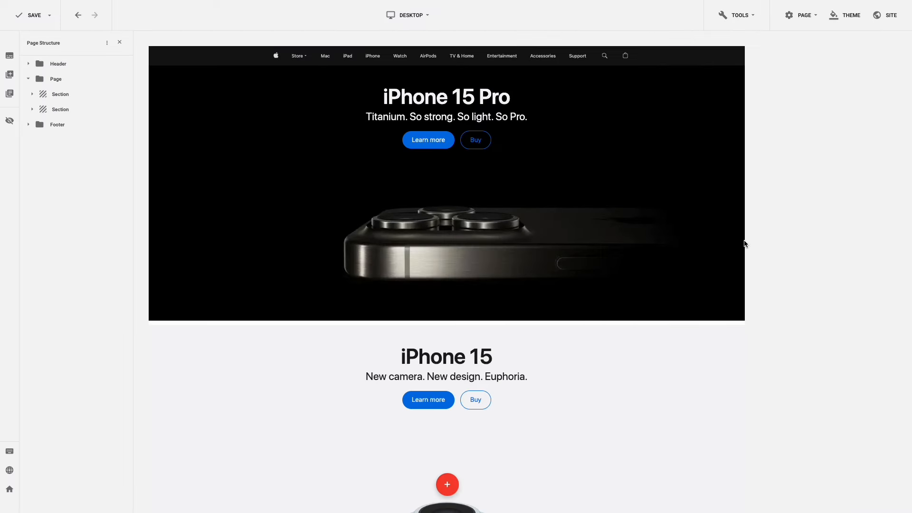
- Paste a copy of the iPhone 15 Pro section below the iPhone 15 section
{"action": "left_click", "coordinate": [739, 244]}
{"action": "key", "text": "ctrl+c"}
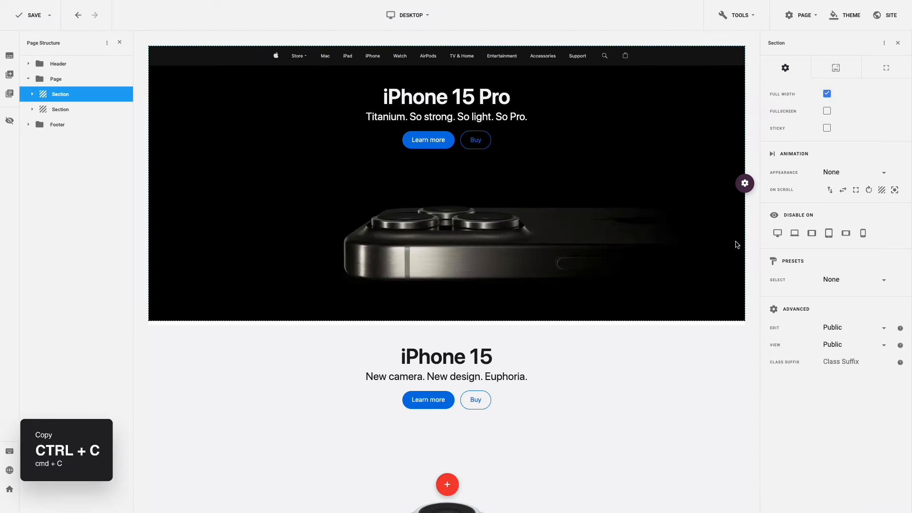
{"action": "scroll", "coordinate": [735, 246], "scroll_direction": "down", "scroll_amount": 4}
{"action": "left_click", "coordinate": [722, 244]}
{"action": "key", "text": "ctrl+v"}
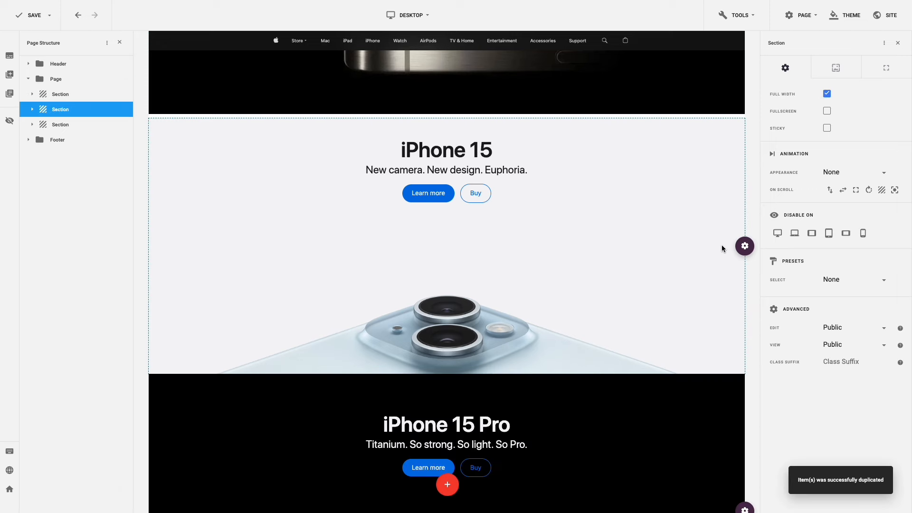
{"action": "scroll", "coordinate": [722, 248], "scroll_direction": "down", "scroll_amount": 1}
{"action": "scroll", "coordinate": [722, 249], "scroll_direction": "down", "scroll_amount": 1}
{"action": "left_click", "coordinate": [723, 259]}
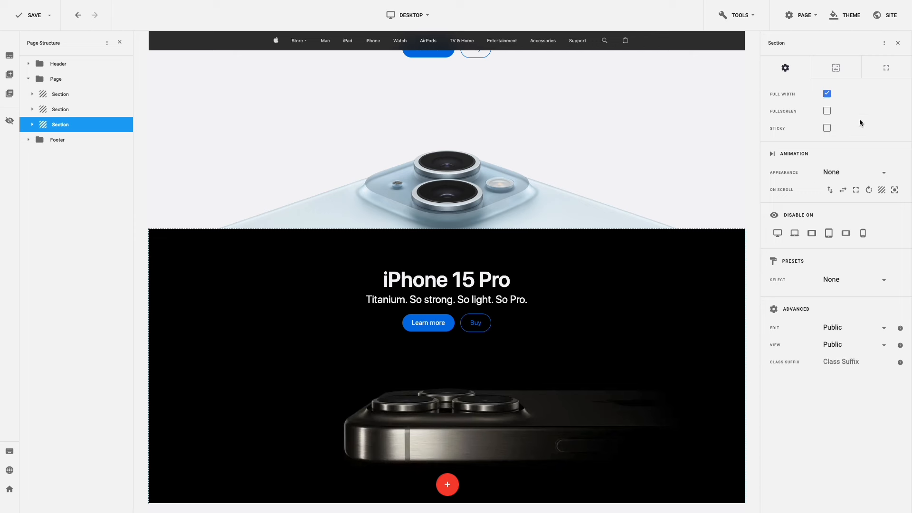
- Give the copied section a top margin of 12 and top padding of 50
{"action": "left_click", "coordinate": [897, 69]}
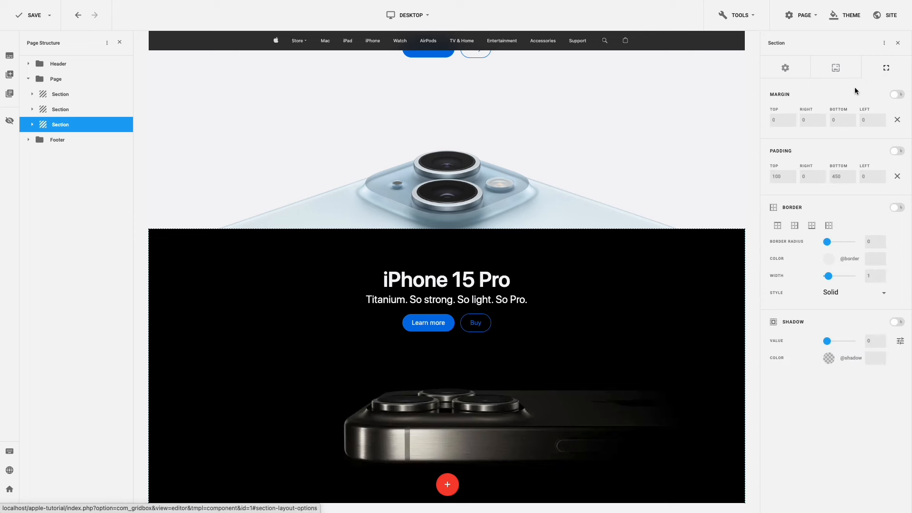
{"action": "left_click_drag", "start_coordinate": [775, 120], "coordinate": [772, 119]}
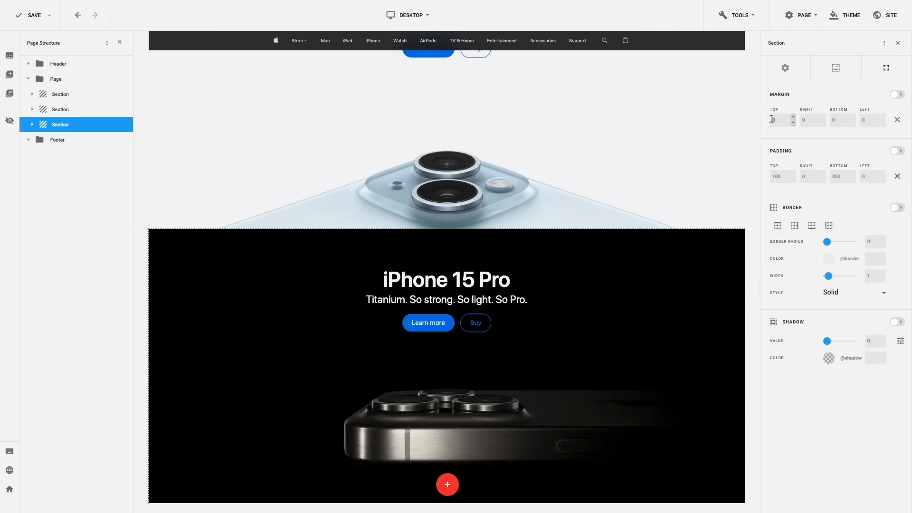
{"action": "type", "text": "12"}
{"action": "left_click_drag", "start_coordinate": [781, 176], "coordinate": [768, 180]}
{"action": "type", "text": "50"}
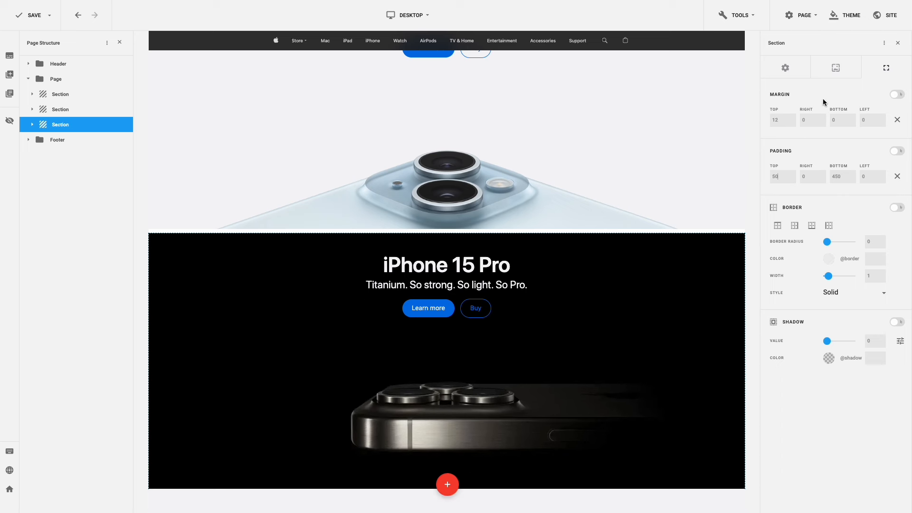
{"action": "left_click", "coordinate": [836, 70]}
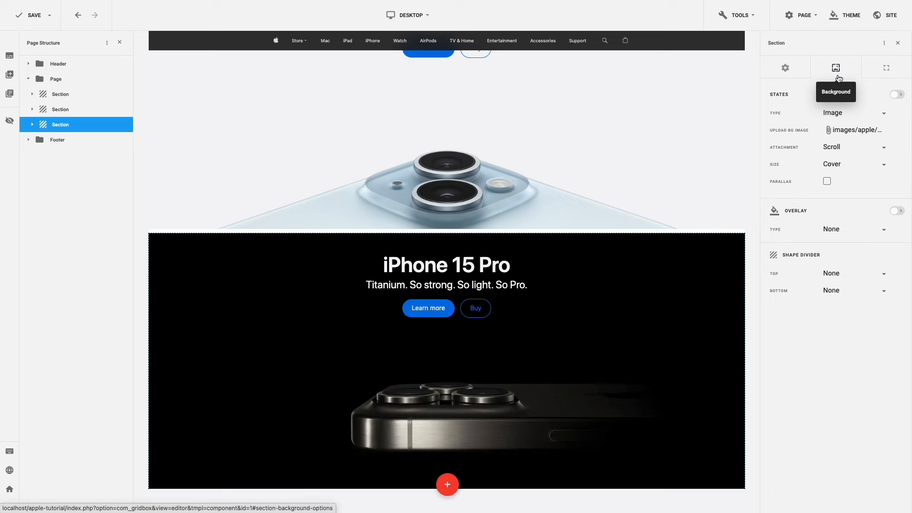
- Set the third section's background to hero-3-bg.jpg from the apple folder
{"action": "left_click", "coordinate": [850, 129]}
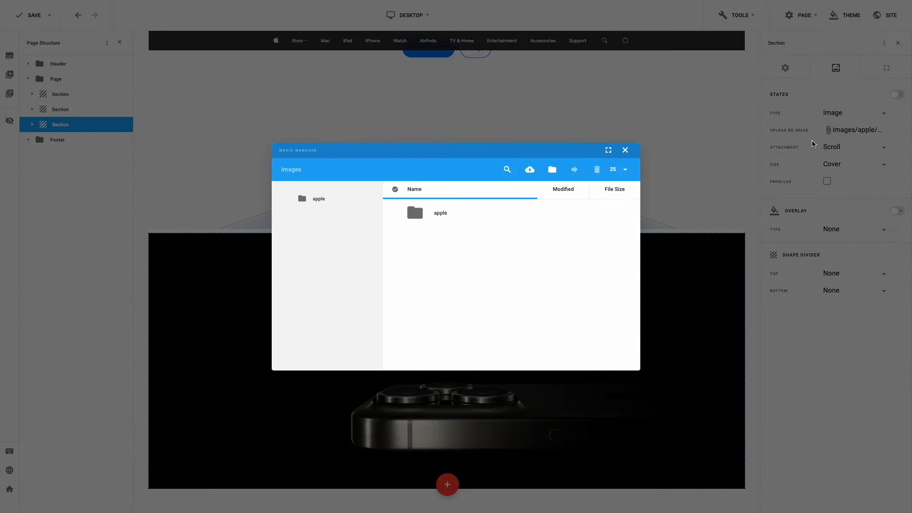
{"action": "left_click", "coordinate": [441, 214]}
{"action": "double_click", "coordinate": [441, 214]}
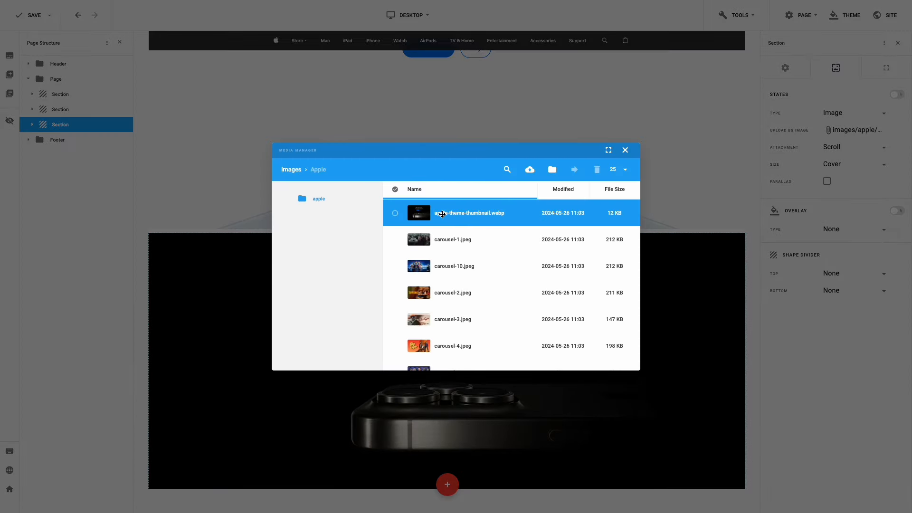
{"action": "scroll", "coordinate": [444, 226], "scroll_direction": "down", "scroll_amount": 10}
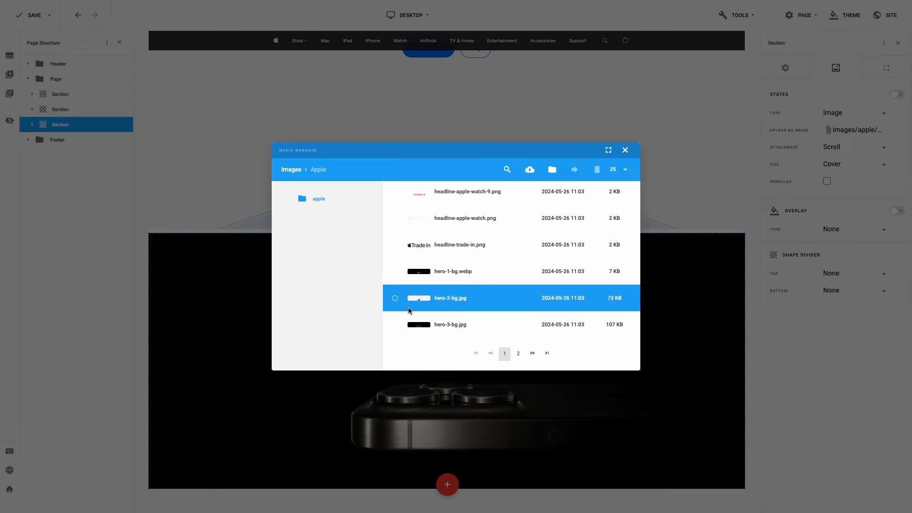
{"action": "left_click", "coordinate": [395, 326]}
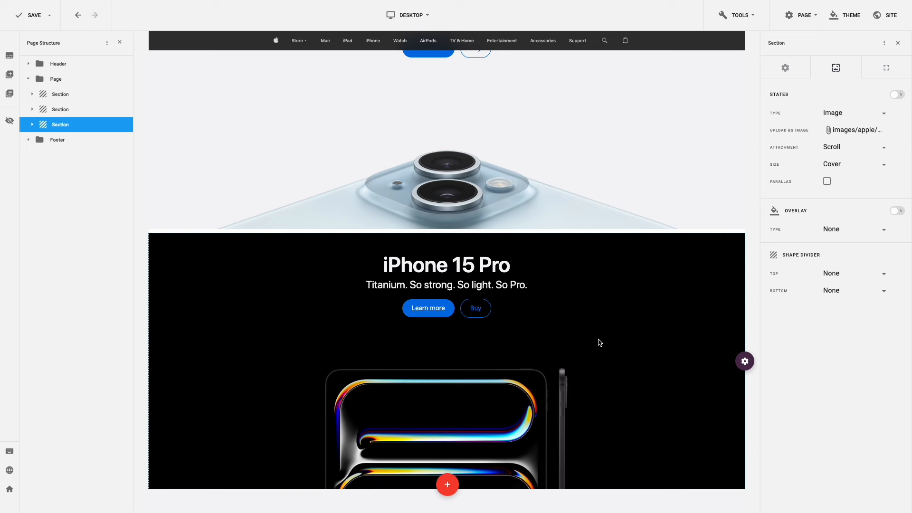
{"action": "left_click", "coordinate": [486, 268]}
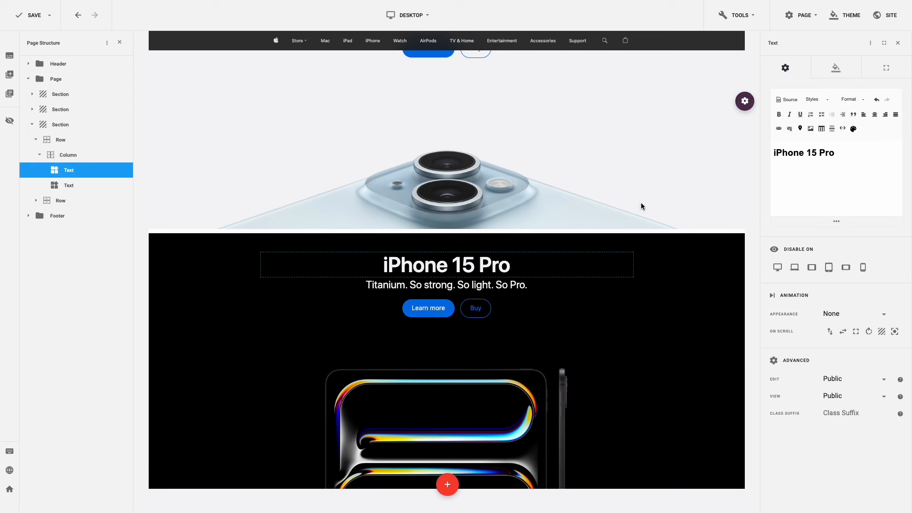
- Change the heading to 'iPad Pro' and the subtitle to 'Unbelievably thin. Incredibly powerful.'
{"action": "left_click", "coordinate": [799, 154]}
{"action": "triple_click", "coordinate": [798, 153]}
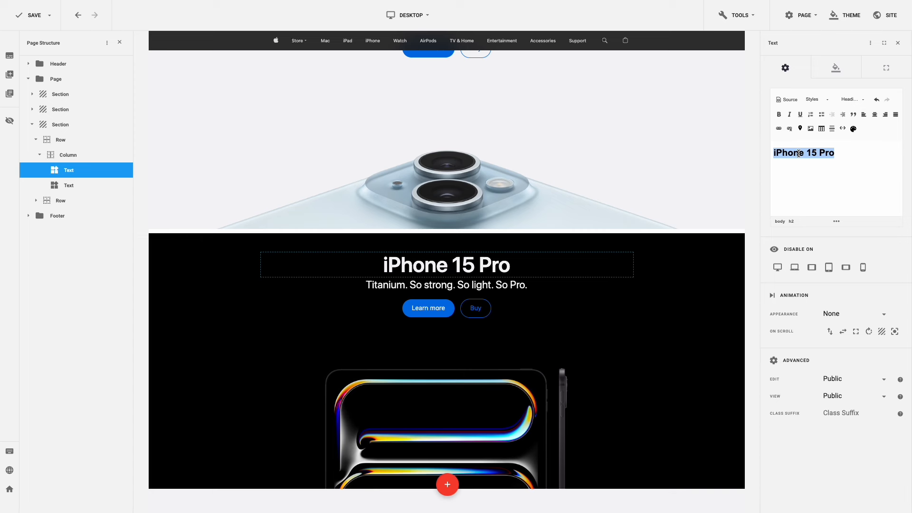
{"action": "type", "text": "iPad Pro"}
{"action": "left_click", "coordinate": [447, 285]}
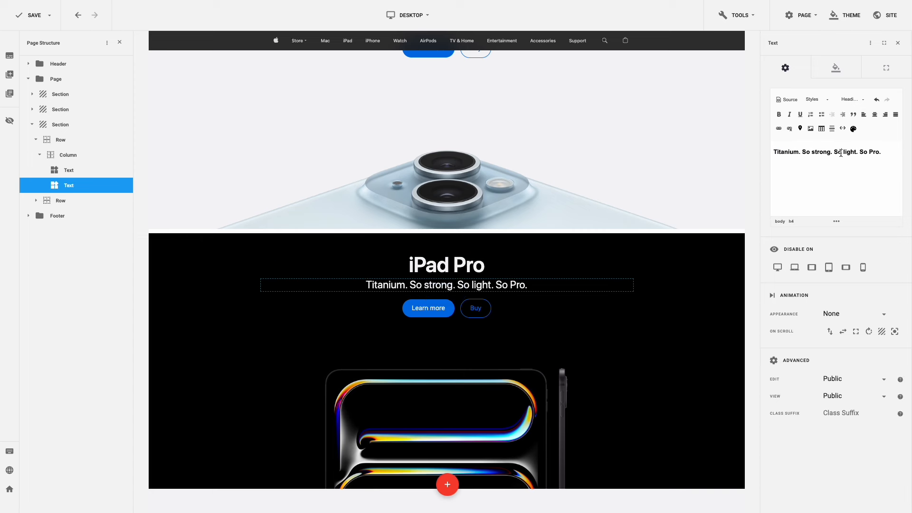
{"action": "triple_click", "coordinate": [841, 153]}
{"action": "type", "text": "Unbelievably thin. Incredibly powerful."}
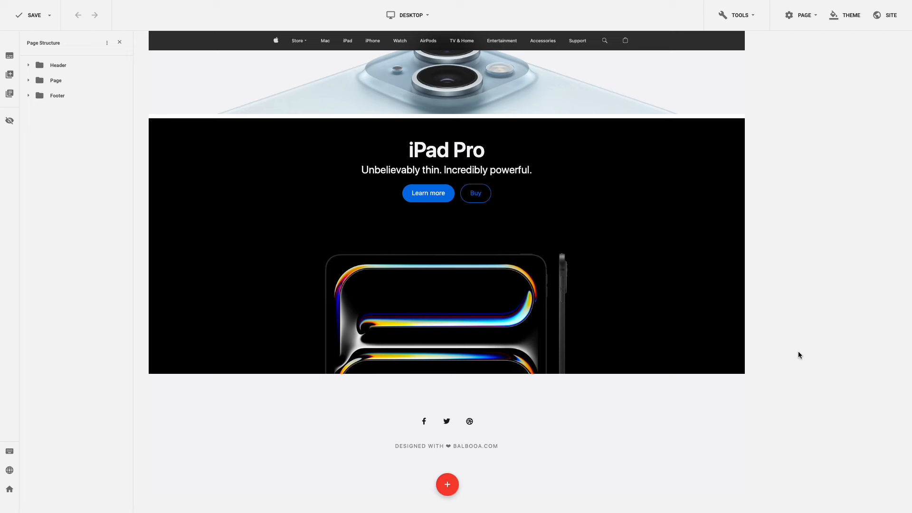
- Add a new two-column section below the iPad Pro section and select it
{"action": "left_click", "coordinate": [451, 490]}
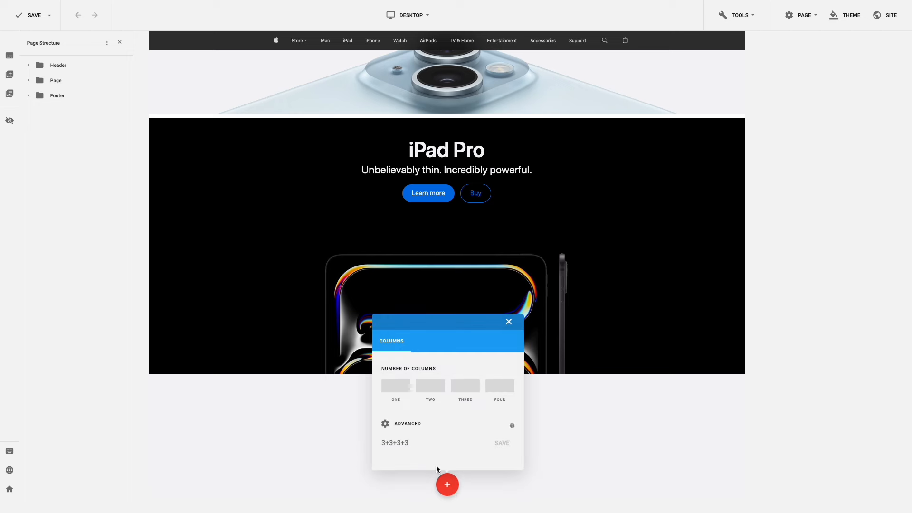
{"action": "left_click", "coordinate": [435, 388]}
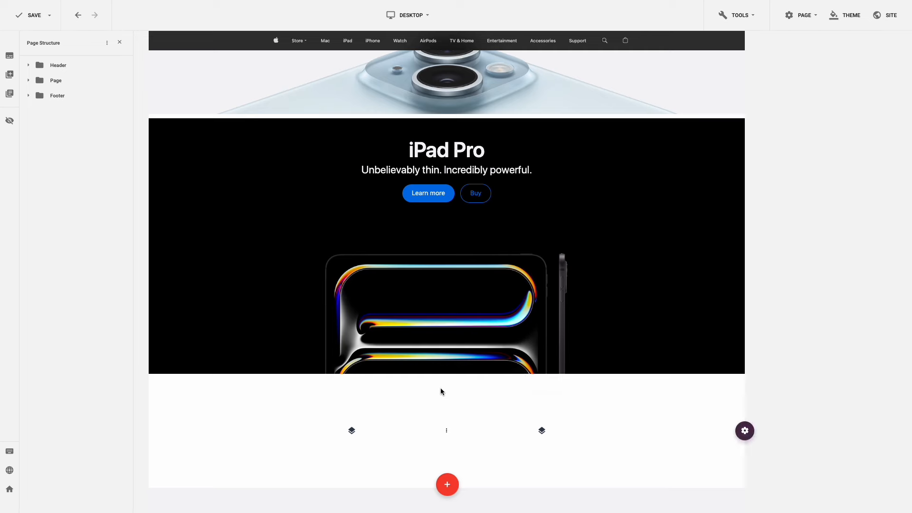
{"action": "left_click", "coordinate": [685, 461]}
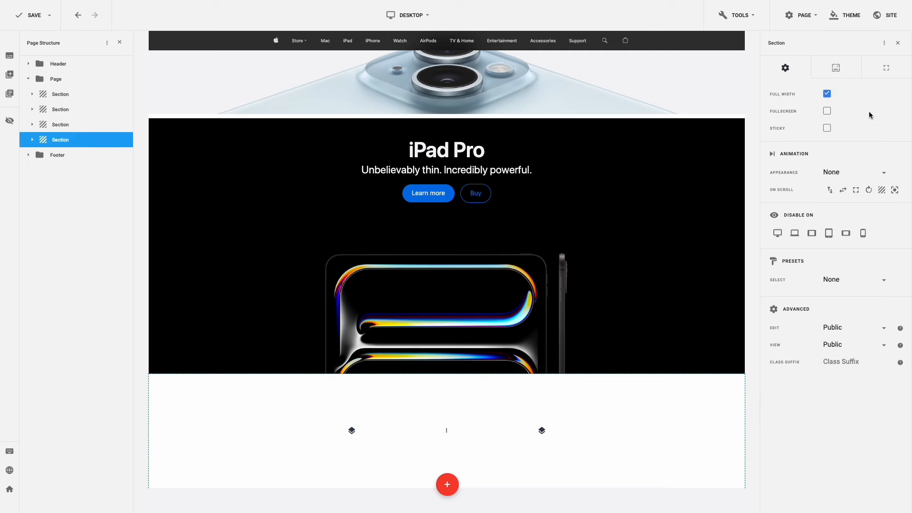
- Set the new section's padding to 12 on top, right, bottom and left
{"action": "left_click", "coordinate": [875, 75]}
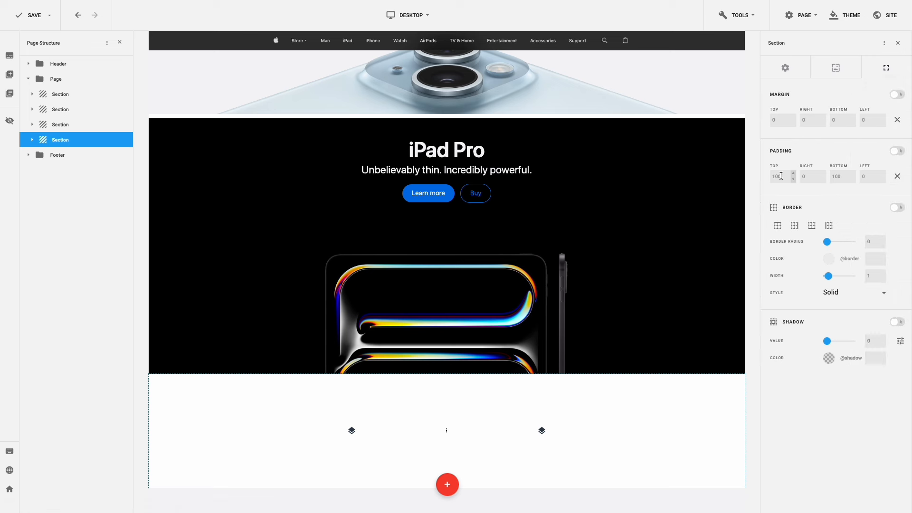
{"action": "left_click_drag", "start_coordinate": [789, 176], "coordinate": [763, 176]}
{"action": "type", "text": "12"}
{"action": "left_click", "coordinate": [804, 178]}
{"action": "type", "text": "12"}
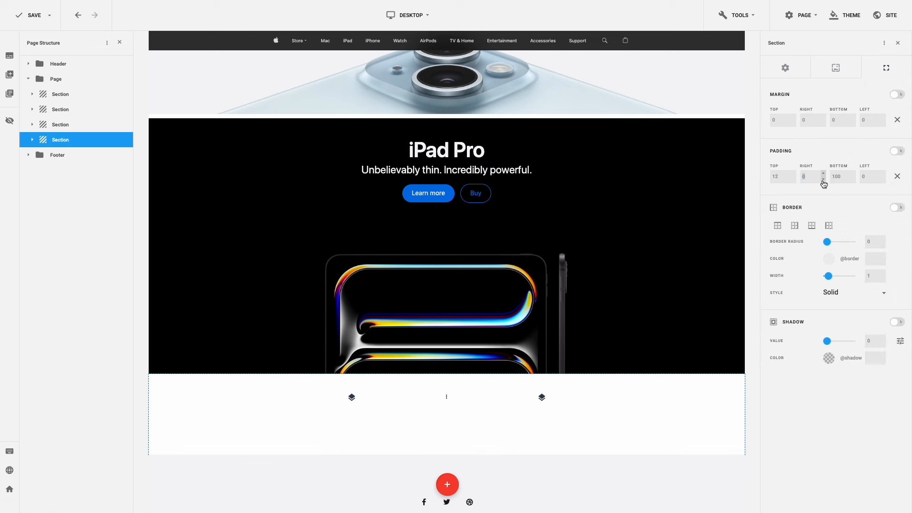
{"action": "left_click", "coordinate": [831, 176]}
{"action": "type", "text": "12"}
{"action": "left_click", "coordinate": [860, 176]}
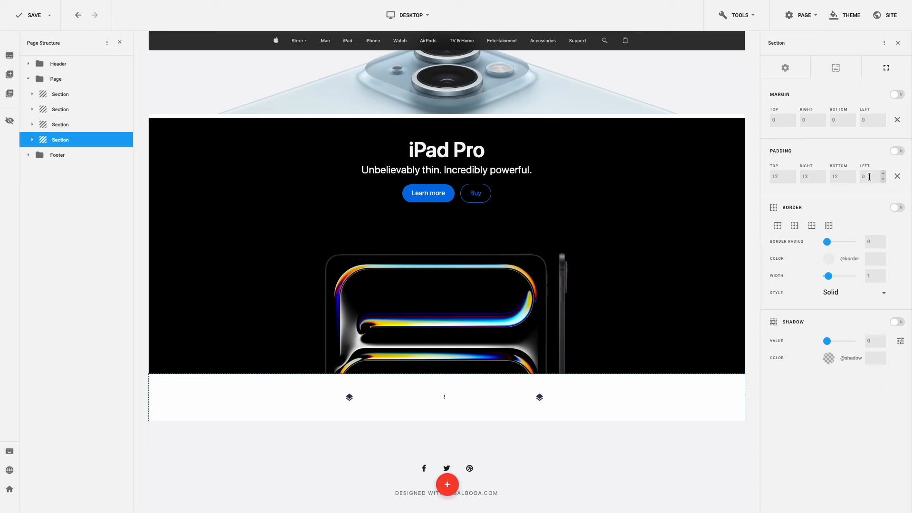
{"action": "type", "text": "12"}
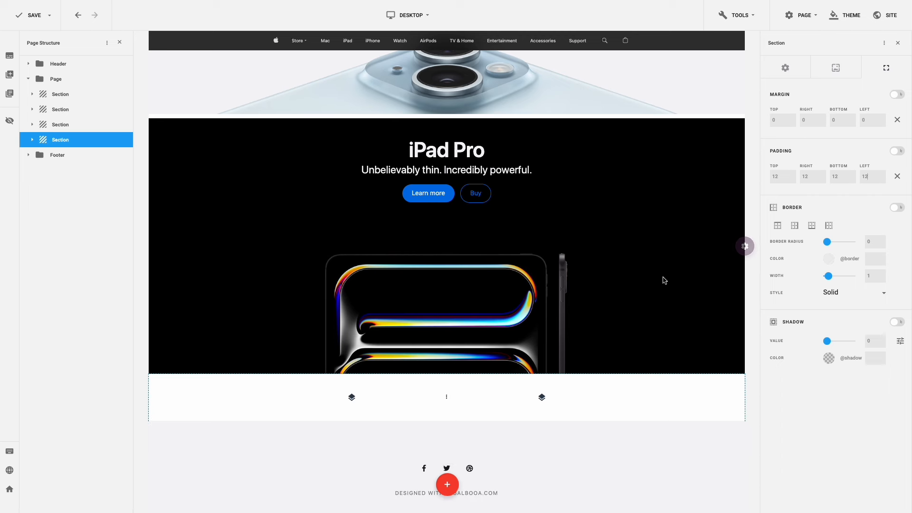
- Open the layout and spacing settings of the new section's row
{"action": "mouse_move", "coordinate": [349, 396]}
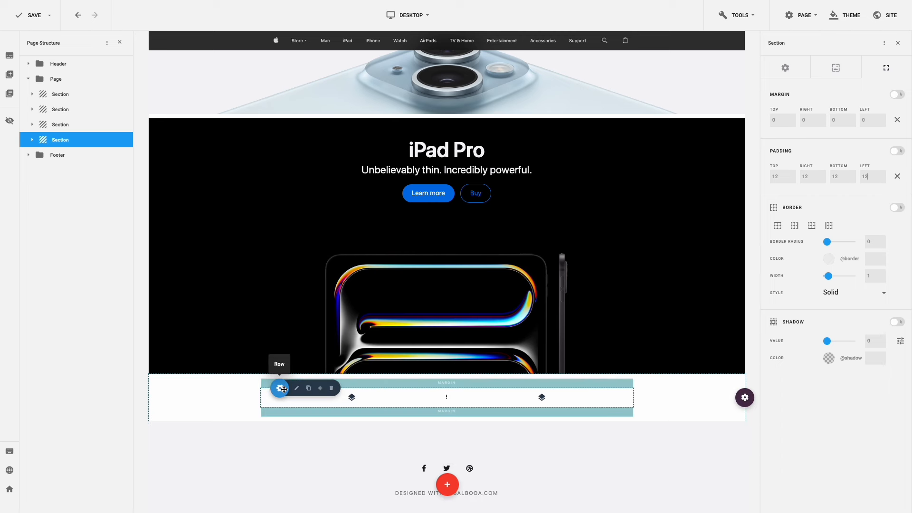
{"action": "left_click", "coordinate": [295, 388]}
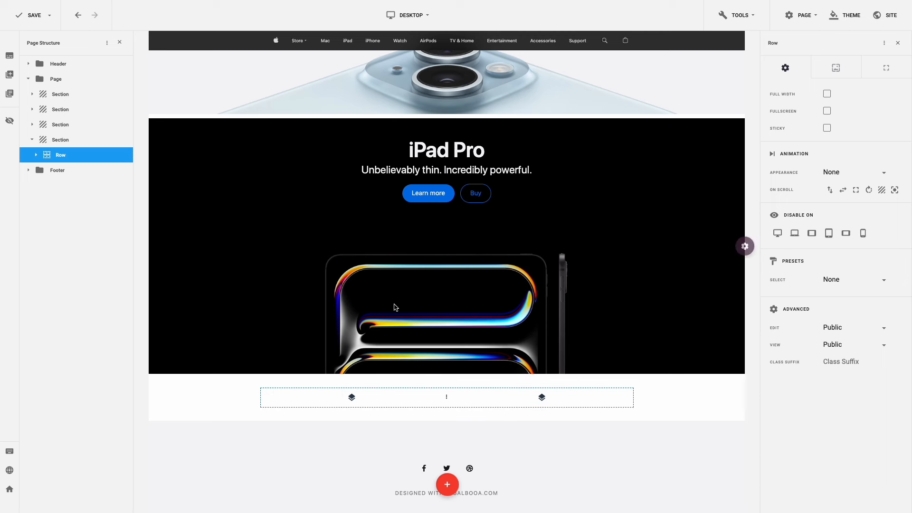
{"action": "left_click", "coordinate": [873, 68]}
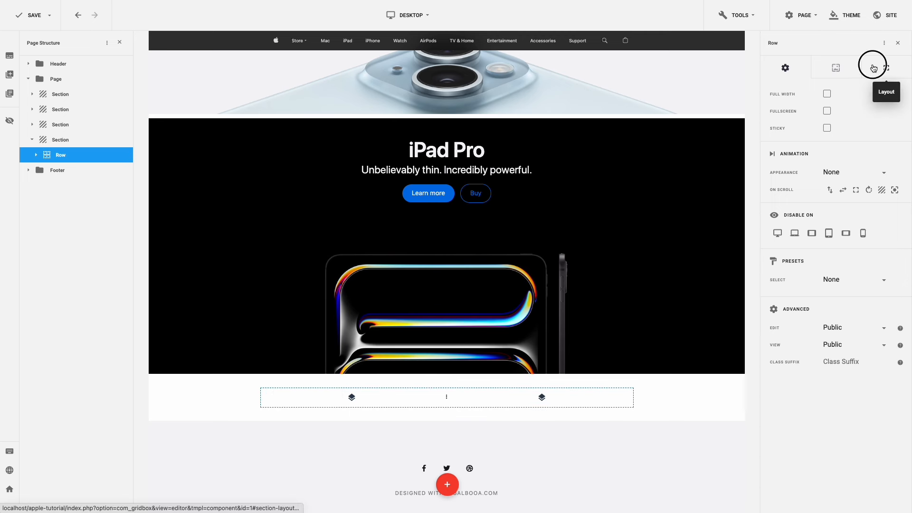
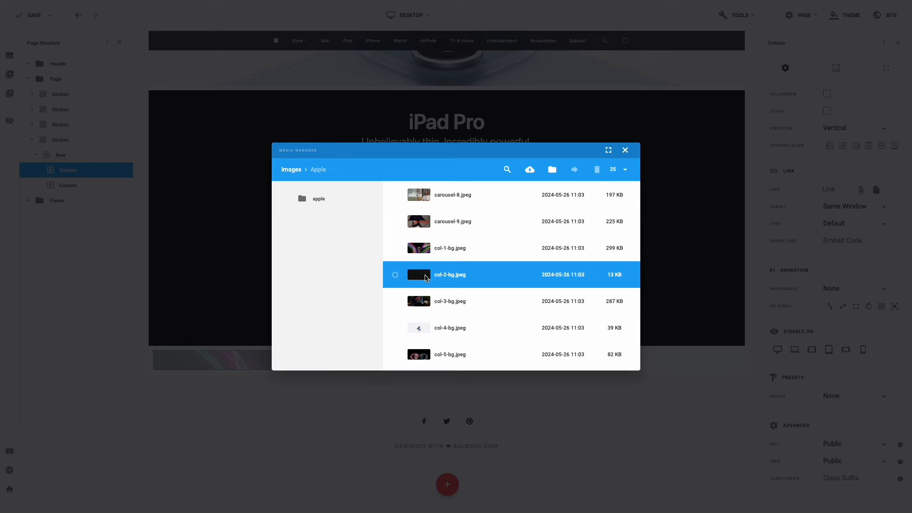
- Insert headline-apple-watch.png into the first column and reset its top and bottom margins to 0
{"action": "scroll", "coordinate": [426, 278], "scroll_direction": "up", "scroll_amount": 5}
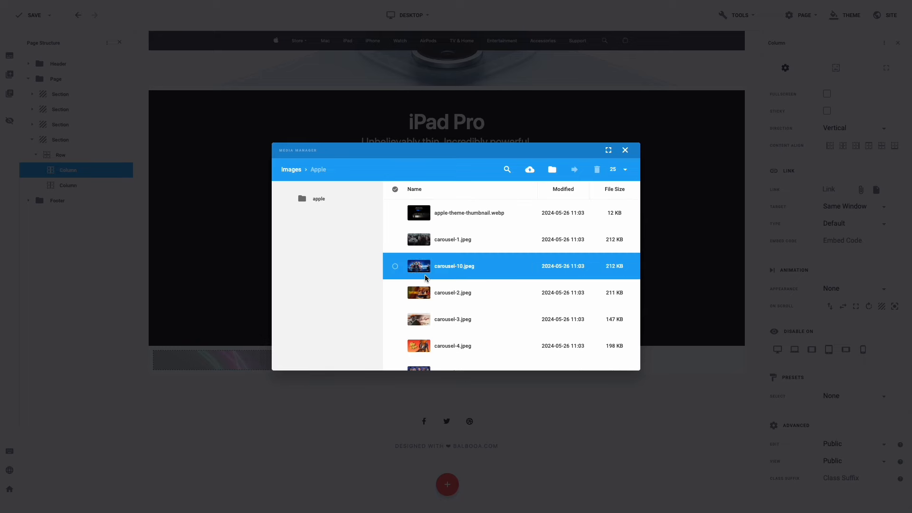
{"action": "scroll", "coordinate": [426, 279], "scroll_direction": "down", "scroll_amount": 5}
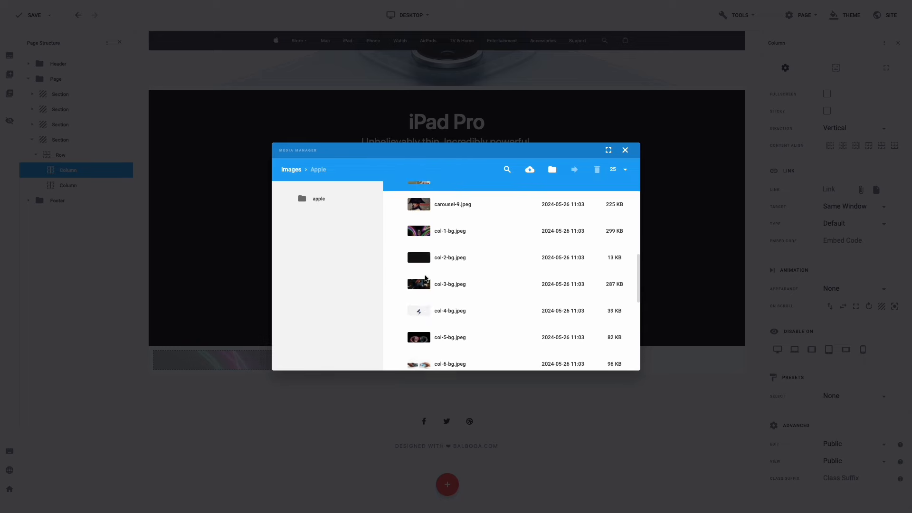
{"action": "scroll", "coordinate": [426, 278], "scroll_direction": "down", "scroll_amount": 5}
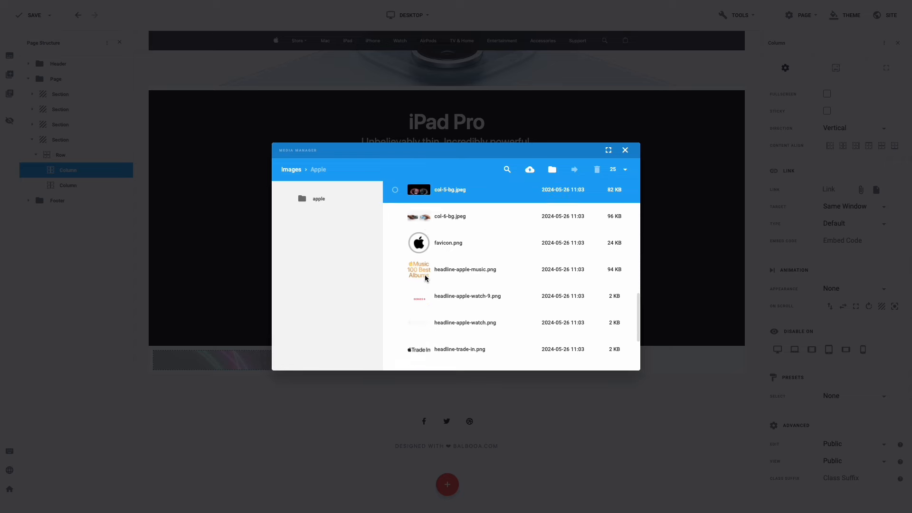
{"action": "scroll", "coordinate": [426, 278], "scroll_direction": "down", "scroll_amount": 2}
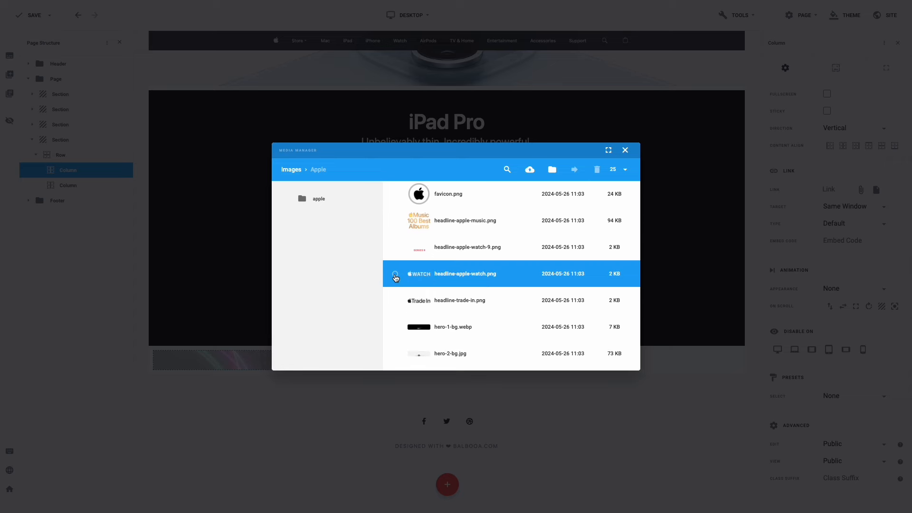
{"action": "left_click", "coordinate": [396, 275]}
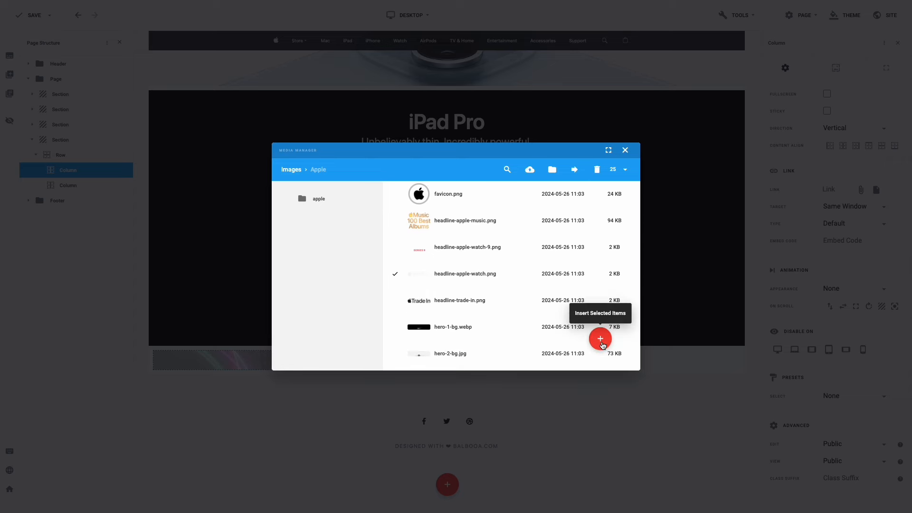
{"action": "left_click", "coordinate": [601, 340]}
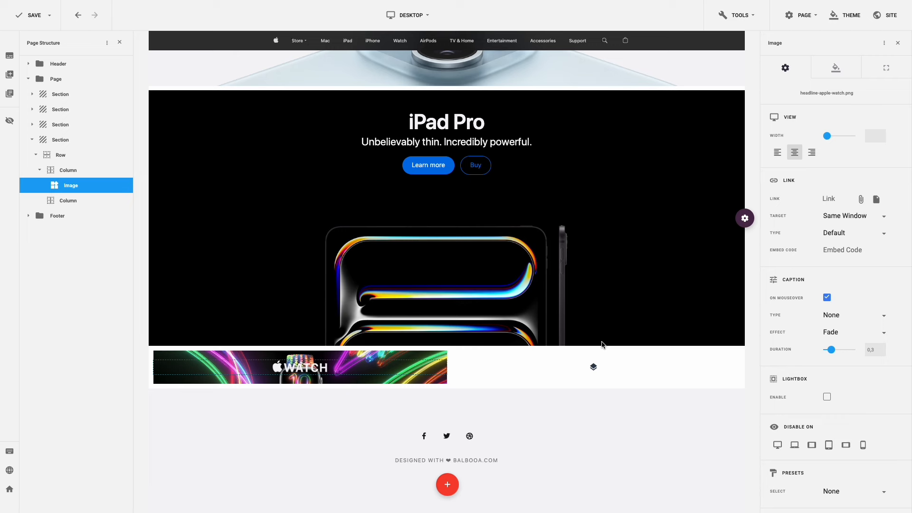
{"action": "left_click", "coordinate": [887, 68]}
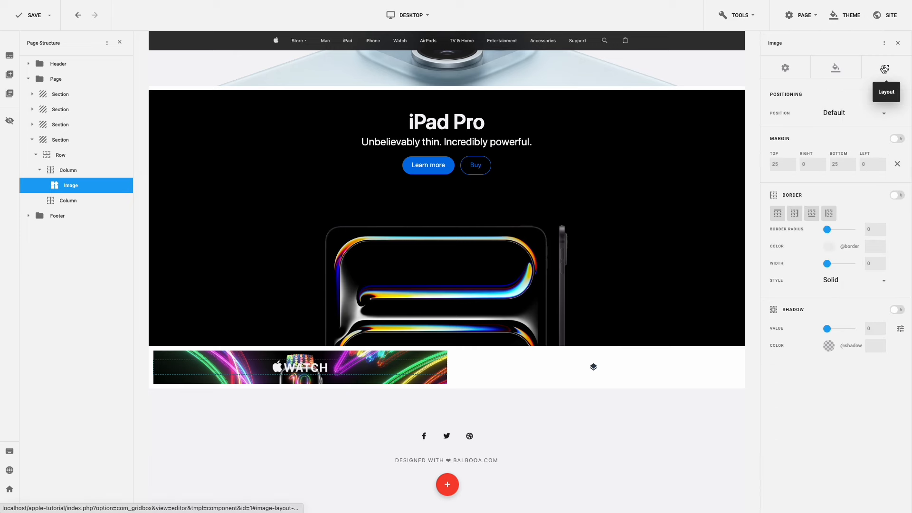
{"action": "left_click", "coordinate": [898, 165]}
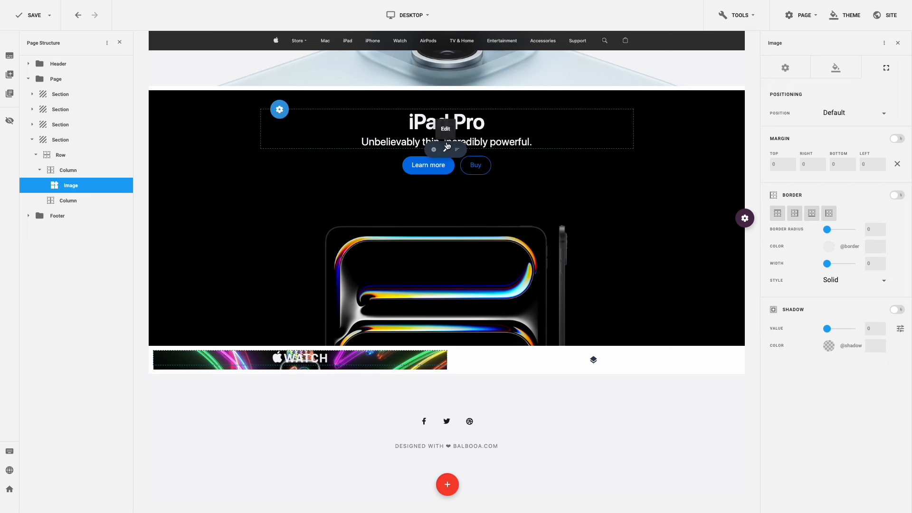
- Paste a copy of the iPad Pro tagline below the Apple Watch image
{"action": "right_click", "coordinate": [445, 139]}
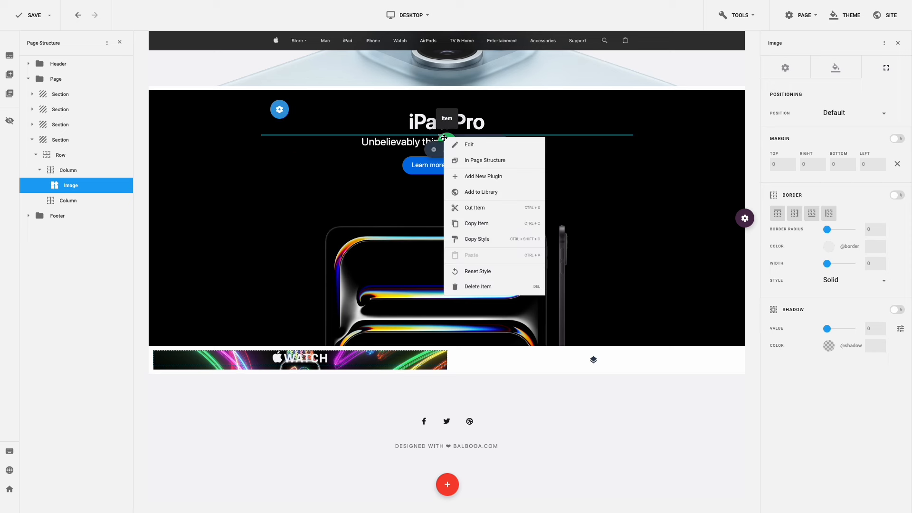
{"action": "left_click", "coordinate": [470, 218]}
{"action": "right_click", "coordinate": [302, 357]}
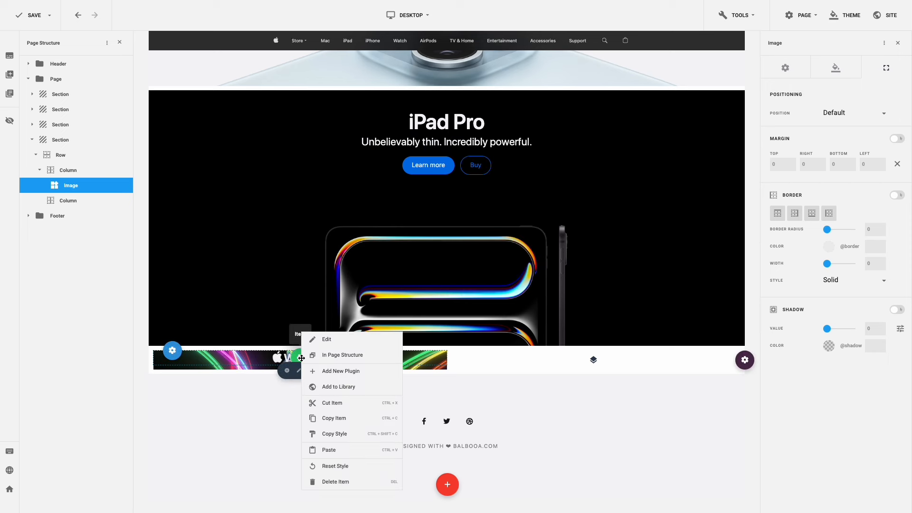
{"action": "left_click", "coordinate": [335, 449]}
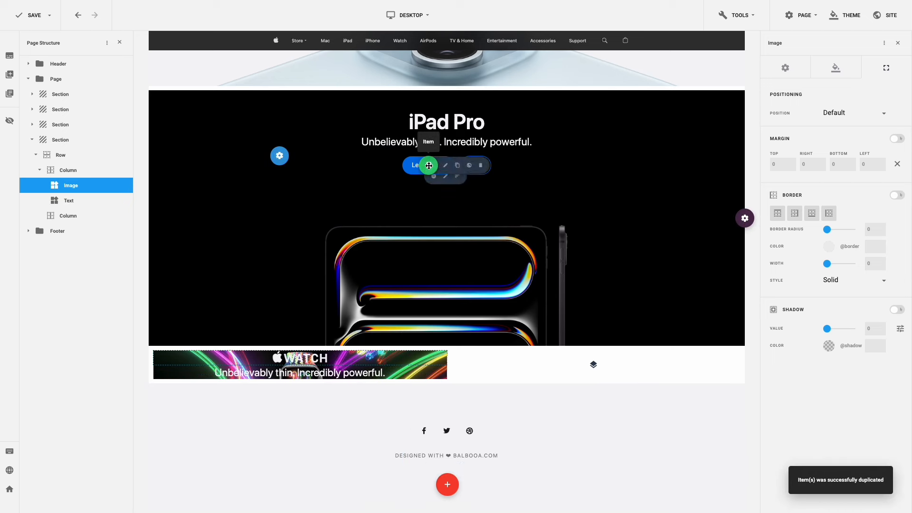
- Paste a copy of the iPad Pro Learn more button into the Watch tile
{"action": "right_click", "coordinate": [429, 165]}
{"action": "left_click", "coordinate": [459, 252]}
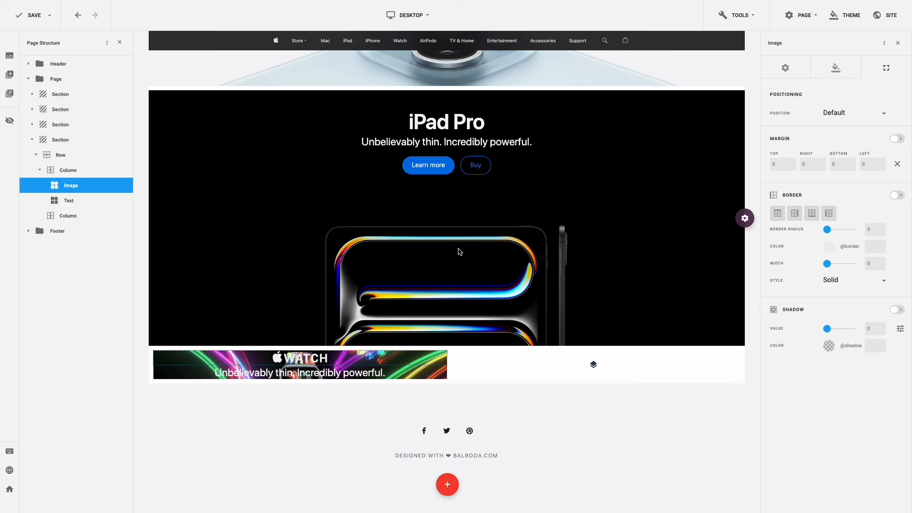
{"action": "right_click", "coordinate": [304, 374]}
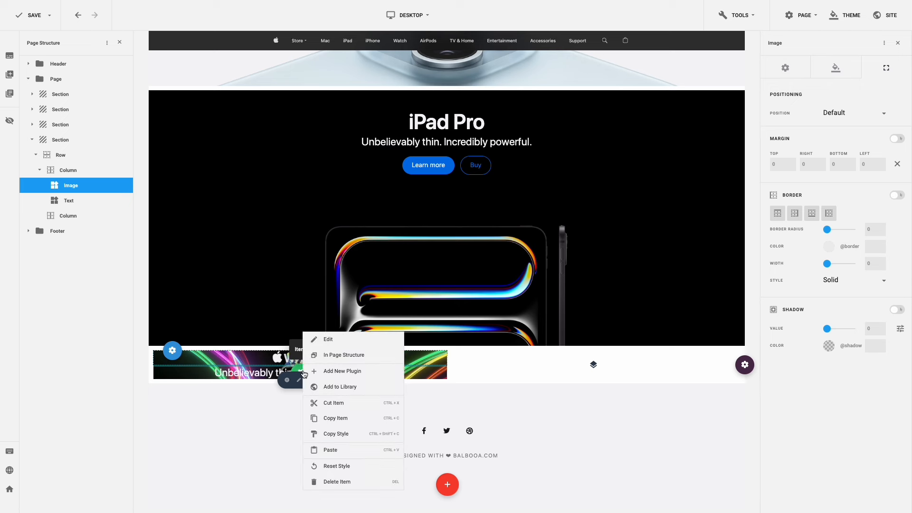
{"action": "left_click", "coordinate": [328, 449]}
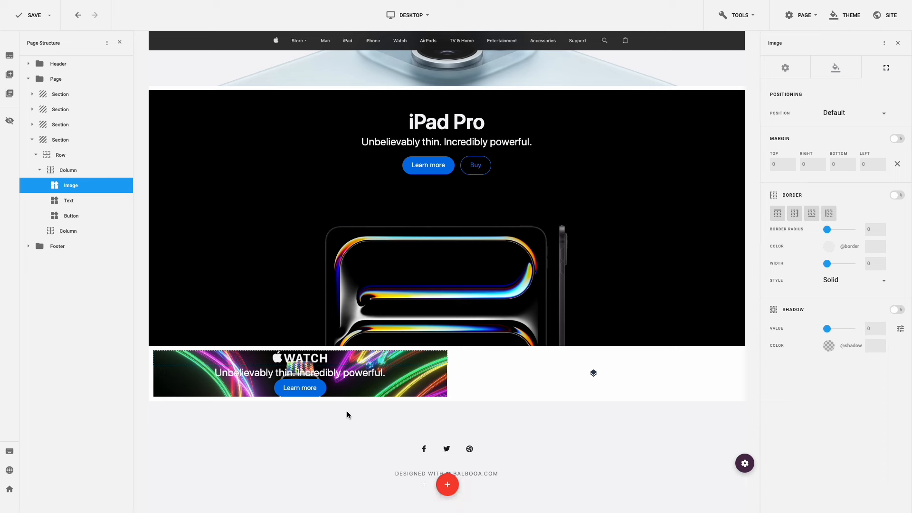
{"action": "left_click", "coordinate": [361, 374]}
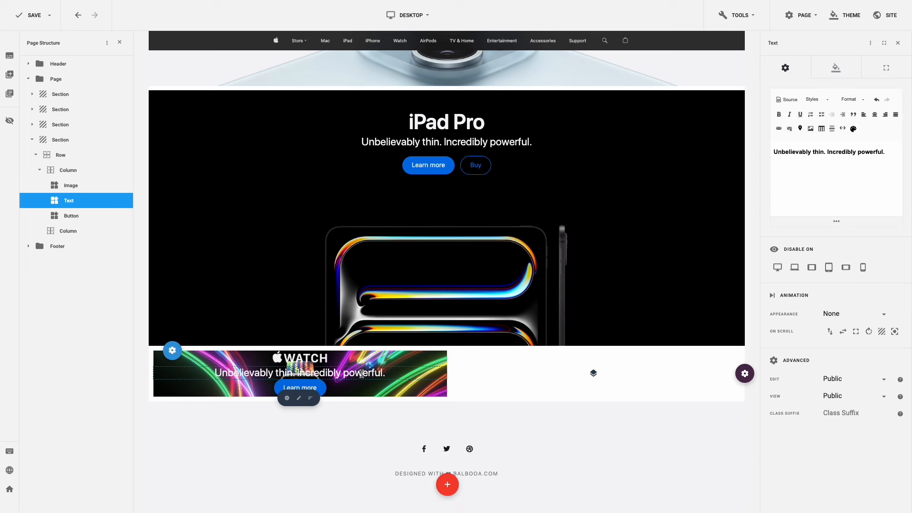
- Replace the tile text with 'New Pride Edition band. Let your light shine.' as Heading 5
{"action": "triple_click", "coordinate": [816, 154]}
{"action": "key", "text": "ctrl+v"}
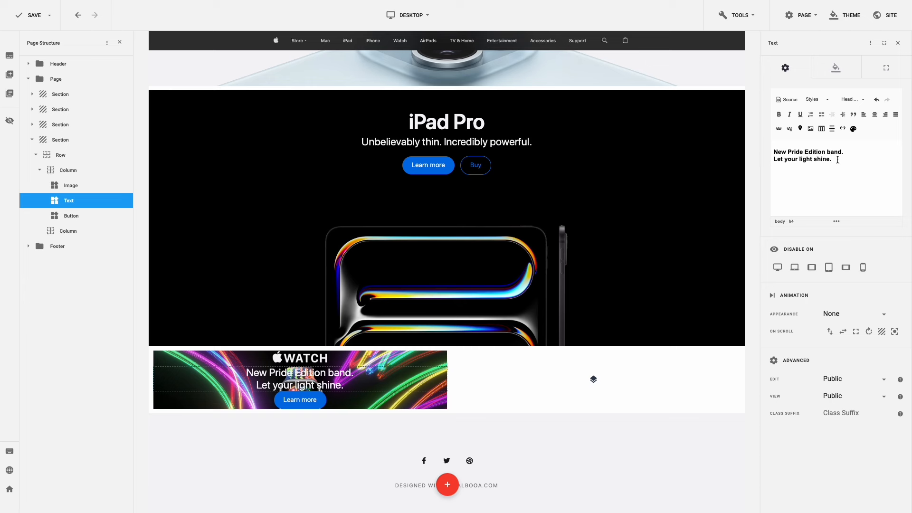
{"action": "left_click_drag", "start_coordinate": [838, 161], "coordinate": [778, 148]}
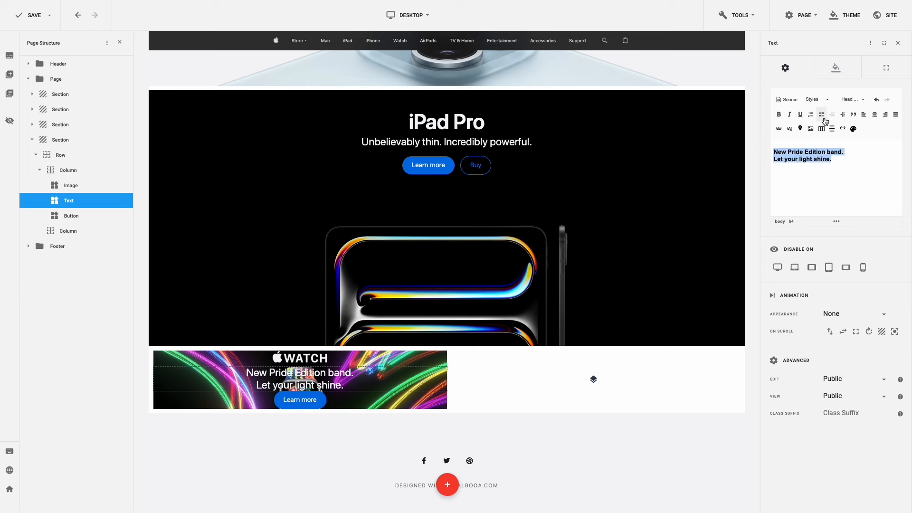
{"action": "left_click", "coordinate": [851, 100]}
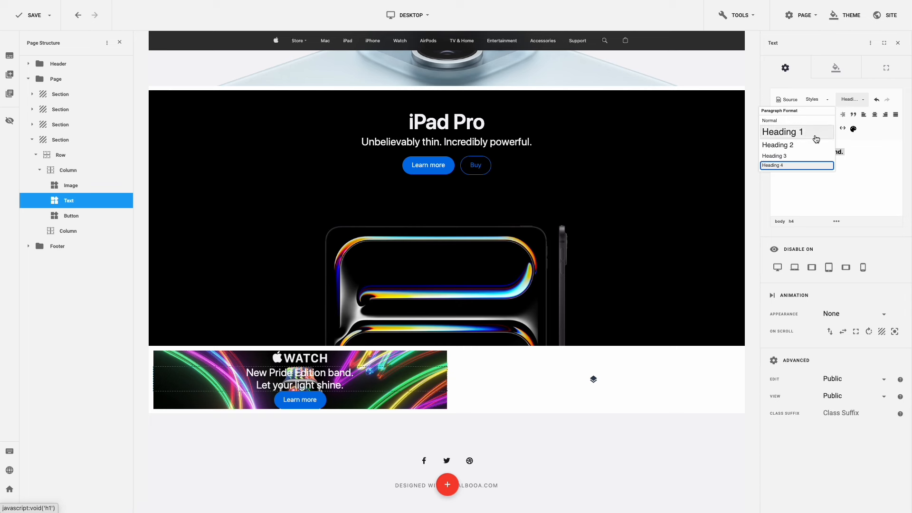
{"action": "scroll", "coordinate": [816, 139], "scroll_direction": "down", "scroll_amount": 1}
{"action": "left_click", "coordinate": [808, 150]}
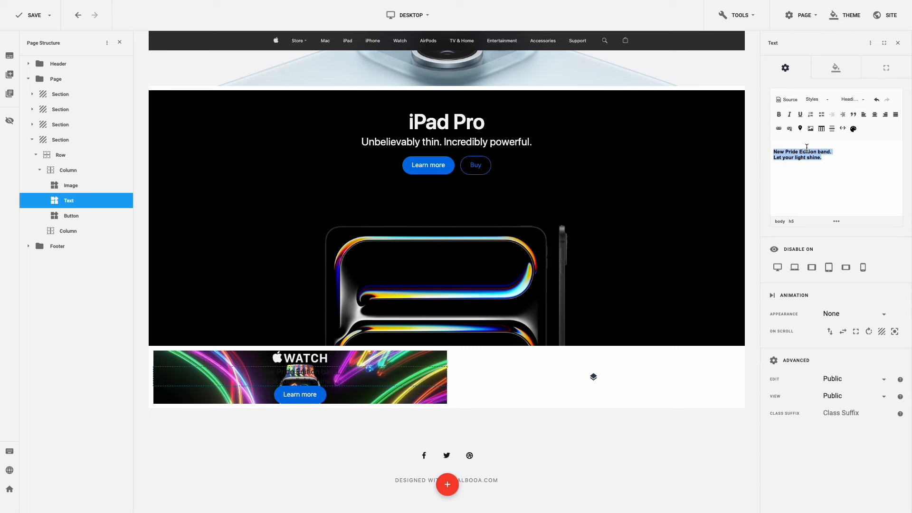
- Apply H5 typography and the white Title Inverse colour to the Watch text
{"action": "left_click", "coordinate": [836, 71]}
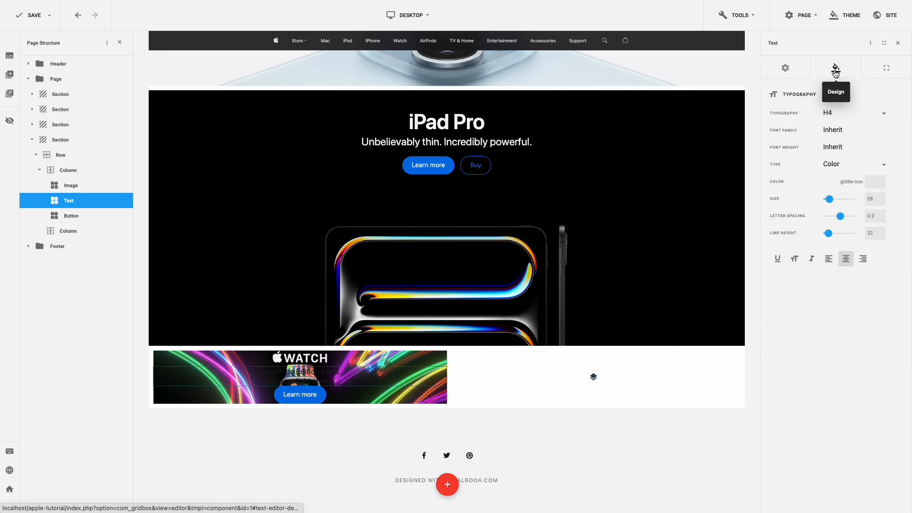
{"action": "left_click", "coordinate": [839, 112]}
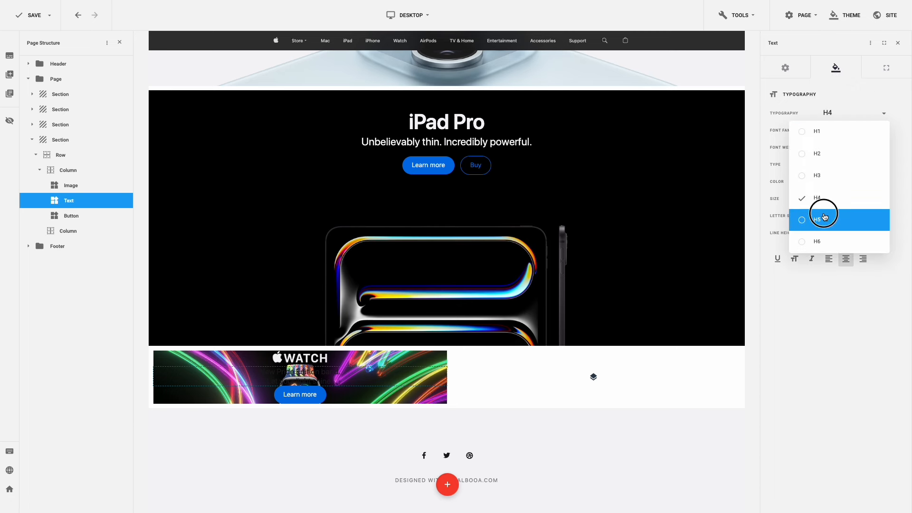
{"action": "left_click", "coordinate": [824, 217]}
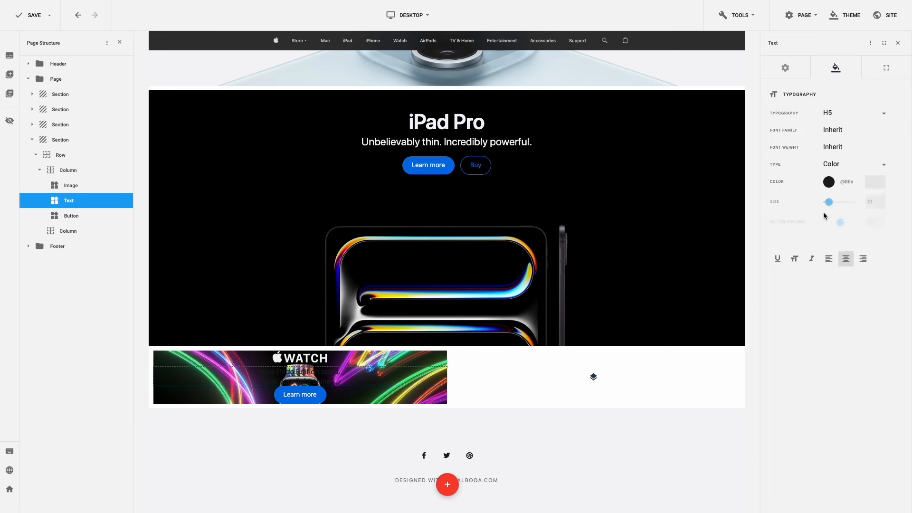
{"action": "left_click", "coordinate": [829, 182]}
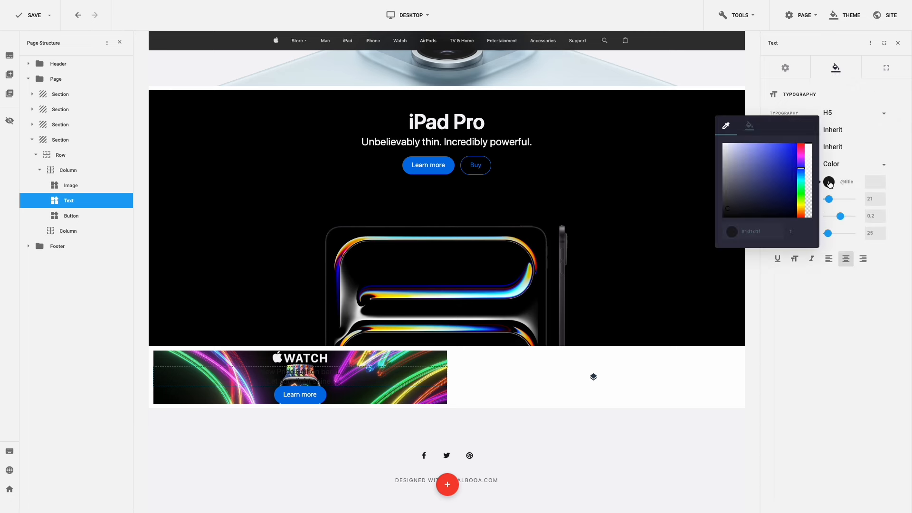
{"action": "left_click", "coordinate": [750, 126]}
{"action": "scroll", "coordinate": [765, 180], "scroll_direction": "down", "scroll_amount": 1}
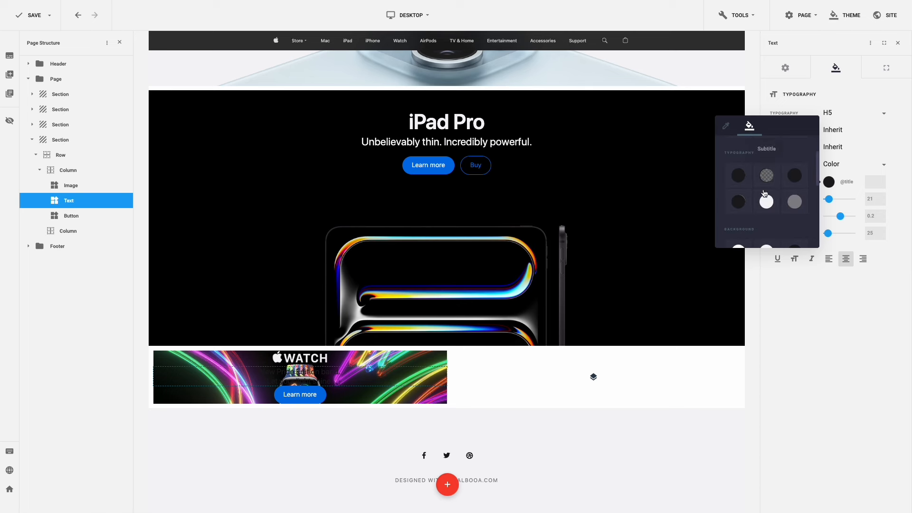
{"action": "left_click", "coordinate": [767, 202]}
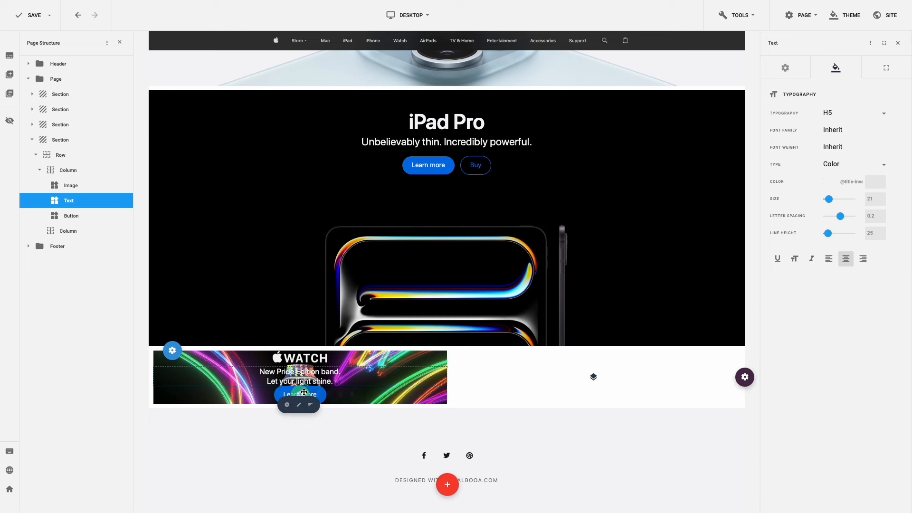
{"action": "left_click", "coordinate": [289, 397]}
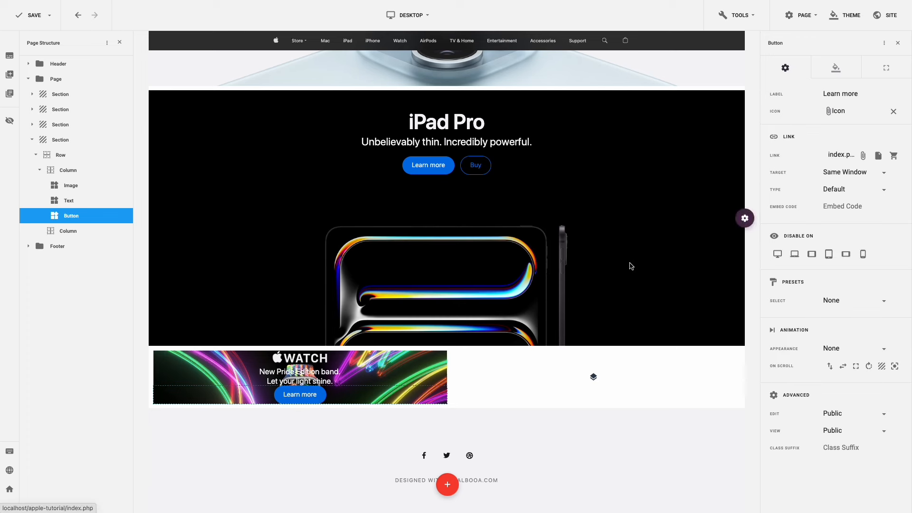
- Relabel the Watch button 'Buy' and adjust its text size
{"action": "triple_click", "coordinate": [838, 95]}
{"action": "type", "text": "Buy"}
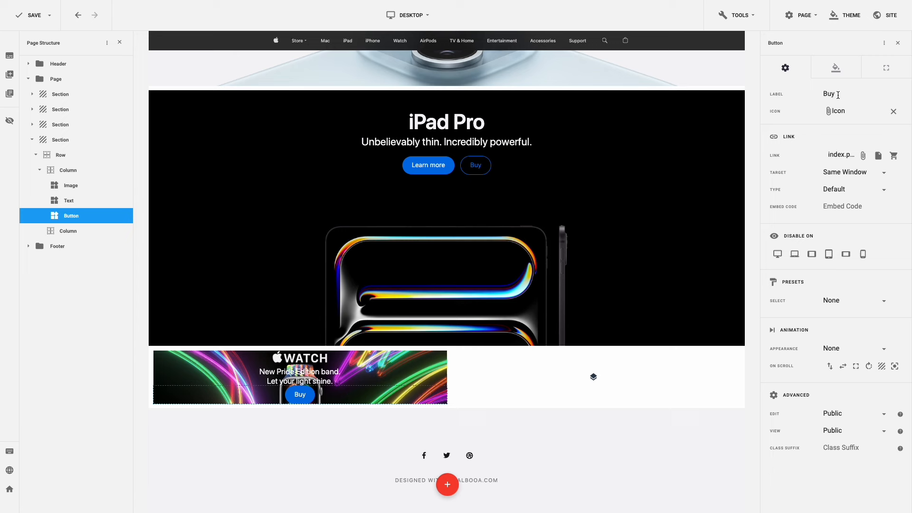
{"action": "left_click", "coordinate": [837, 70]}
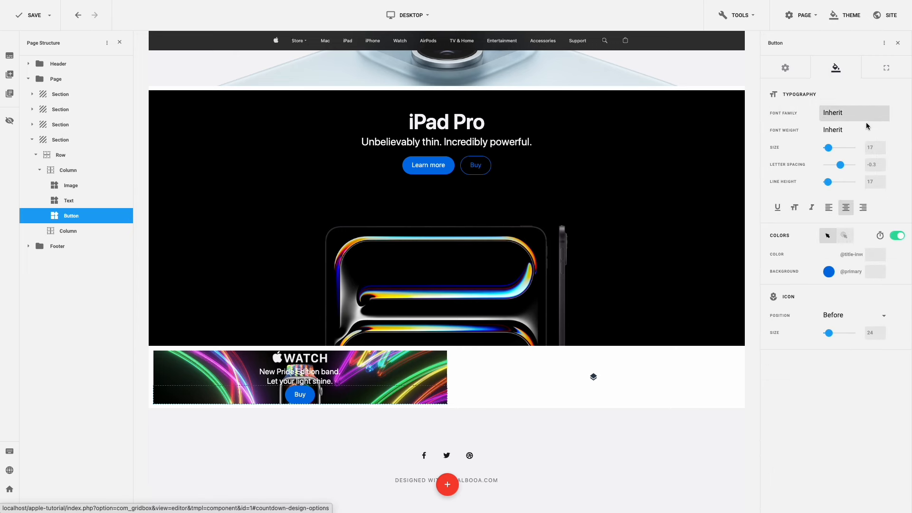
{"action": "double_click", "coordinate": [870, 148]}
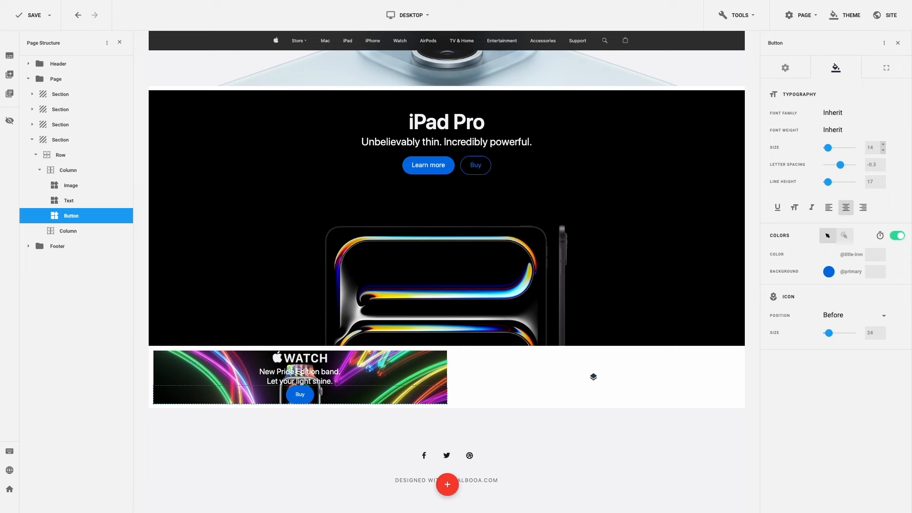
- Set the button padding to 10 top and bottom, 20 left and right, with a 20 top margin
{"action": "left_click", "coordinate": [881, 76]}
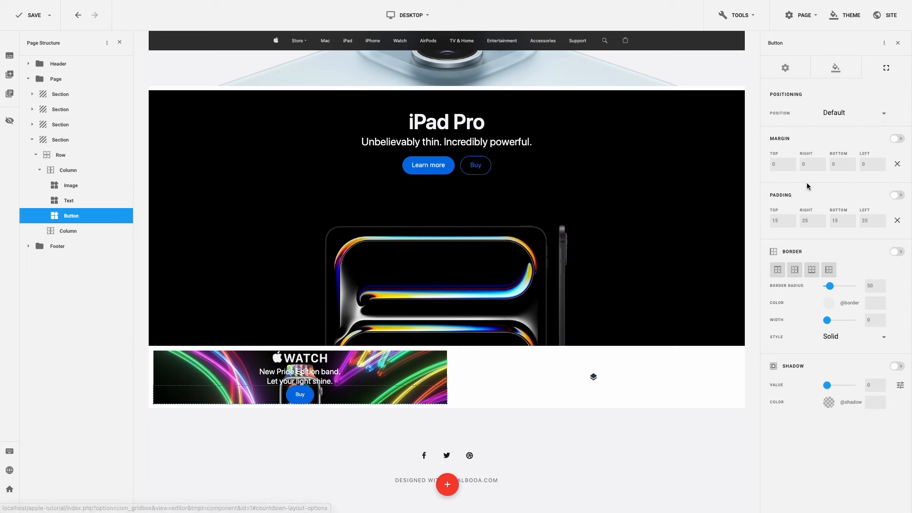
{"action": "double_click", "coordinate": [771, 220]}
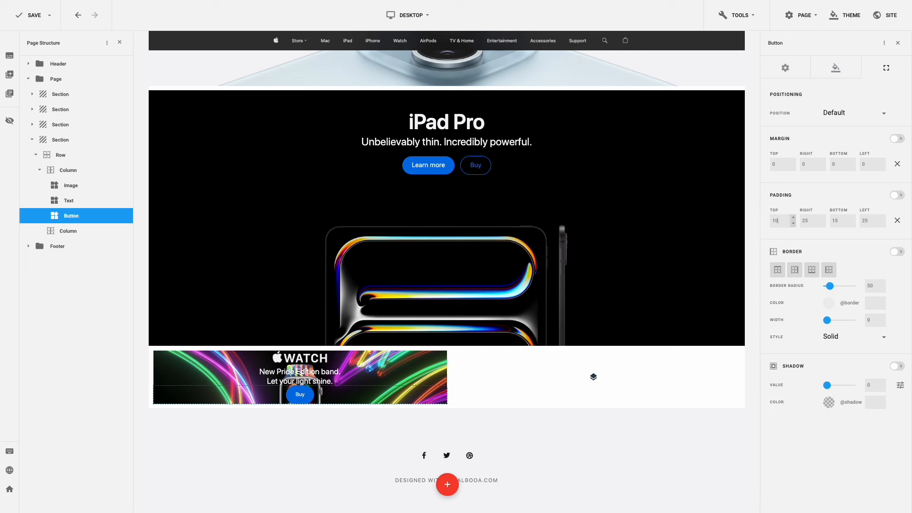
{"action": "type", "text": "10"}
{"action": "key", "text": "Return"}
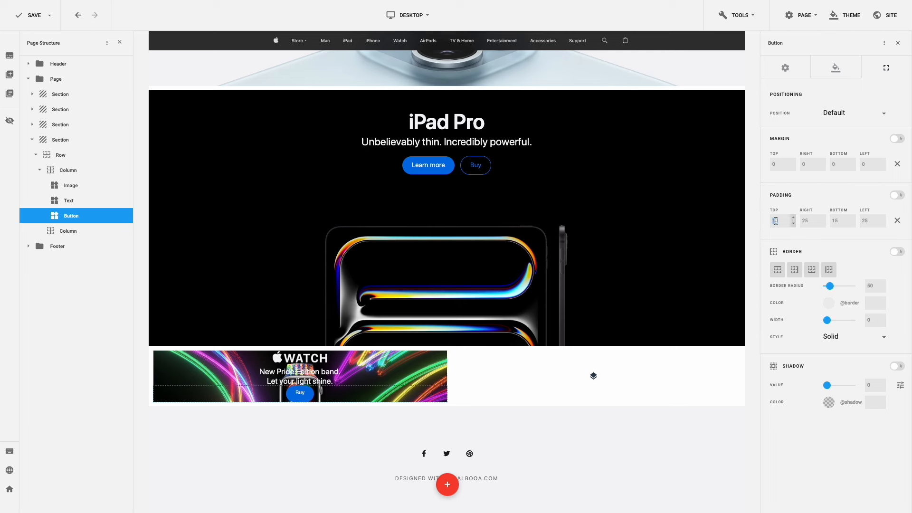
{"action": "double_click", "coordinate": [836, 220]}
{"action": "type", "text": "10"}
{"action": "key", "text": "Return"}
{"action": "double_click", "coordinate": [808, 220]}
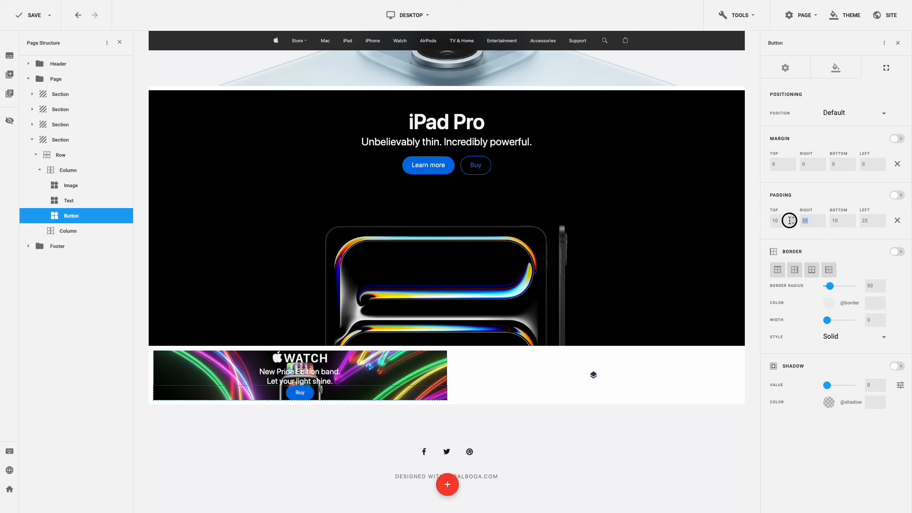
{"action": "key", "text": "Return"}
{"action": "double_click", "coordinate": [868, 220]}
{"action": "type", "text": "20"}
{"action": "left_click", "coordinate": [772, 164]}
{"action": "type", "text": "20"}
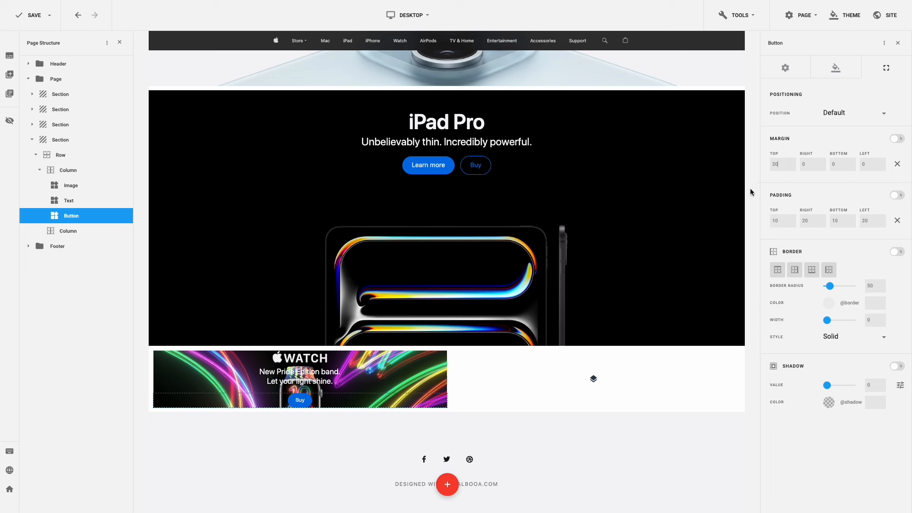
- Give the Watch column 50 top and 380 bottom padding and a 6 right margin, then save
{"action": "mouse_move", "coordinate": [359, 394]}
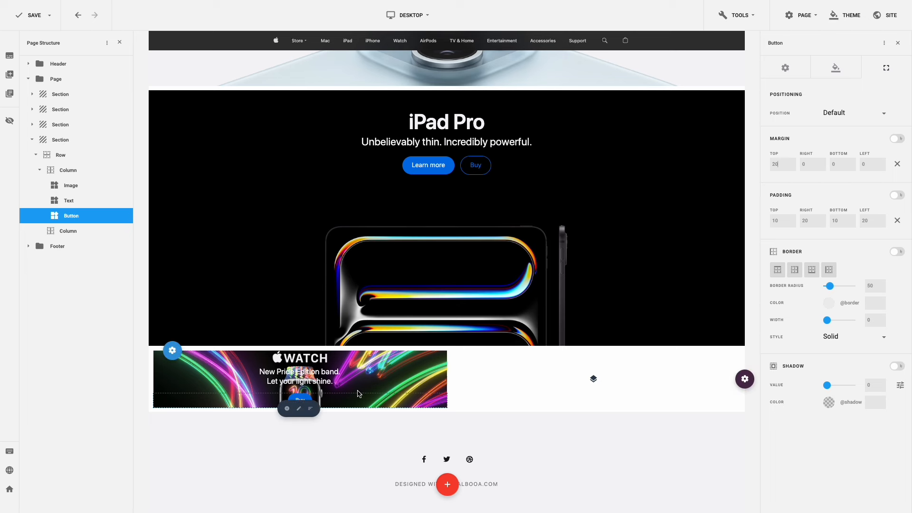
{"action": "left_click", "coordinate": [299, 411]}
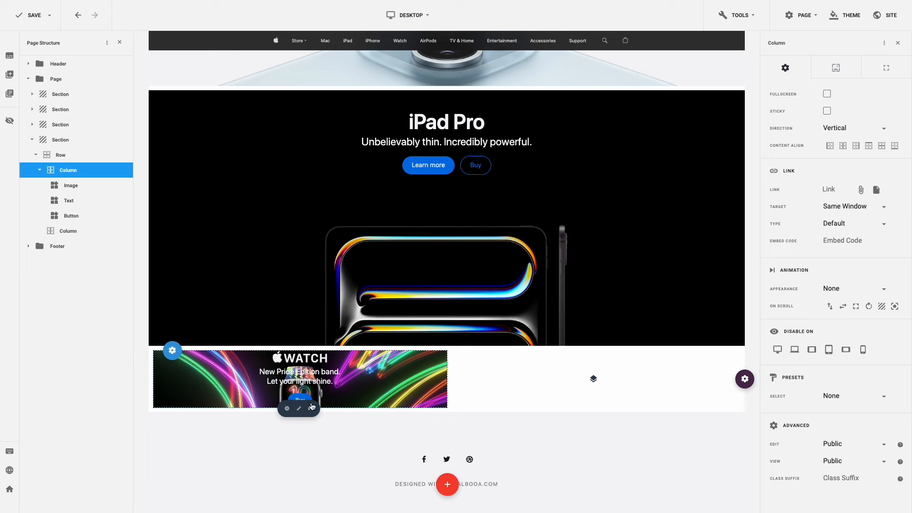
{"action": "left_click", "coordinate": [884, 71]}
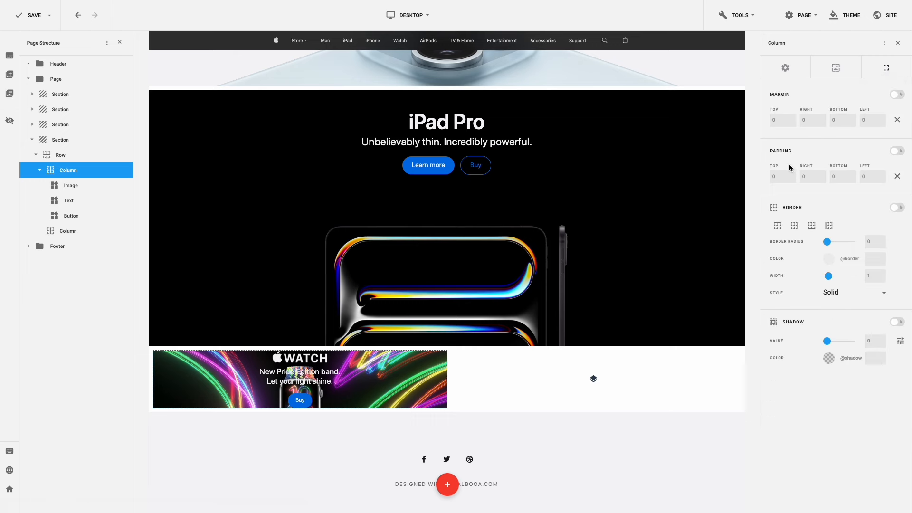
{"action": "left_click", "coordinate": [771, 178]}
{"action": "left_click", "coordinate": [835, 177]}
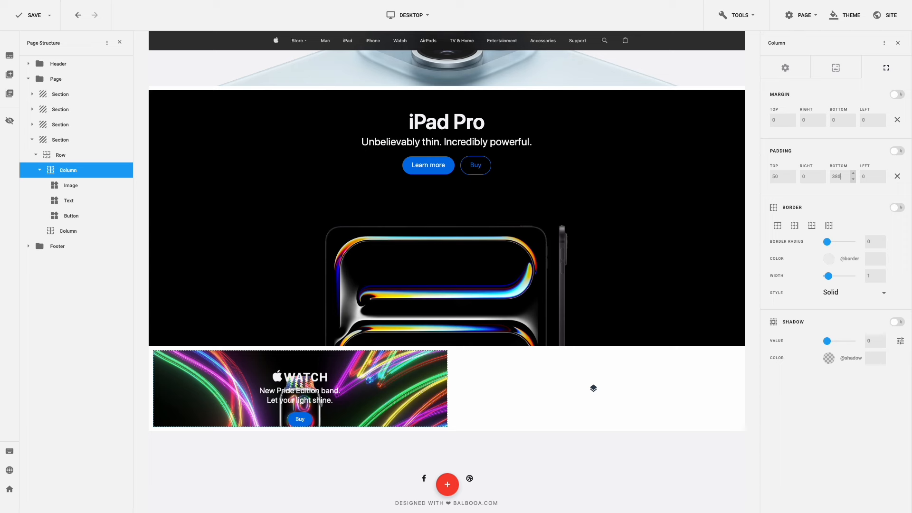
{"action": "key", "text": "Return"}
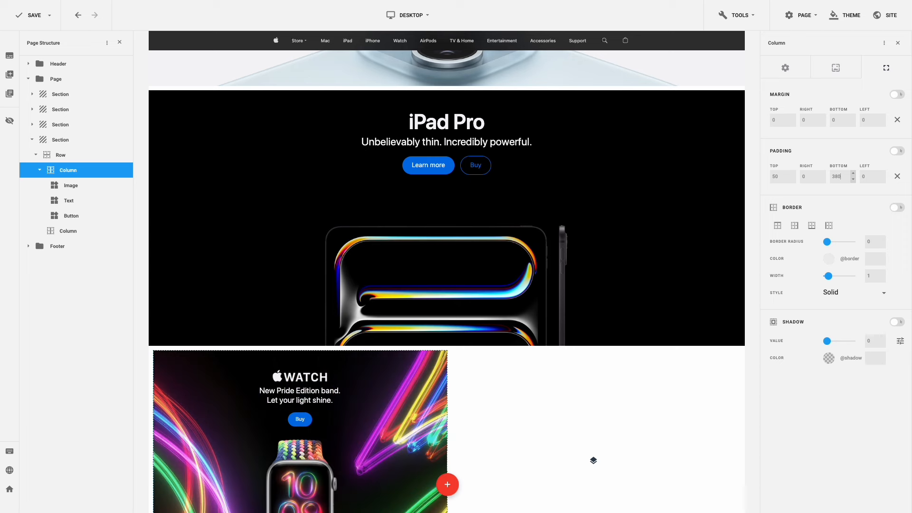
{"action": "left_click", "coordinate": [798, 122]}
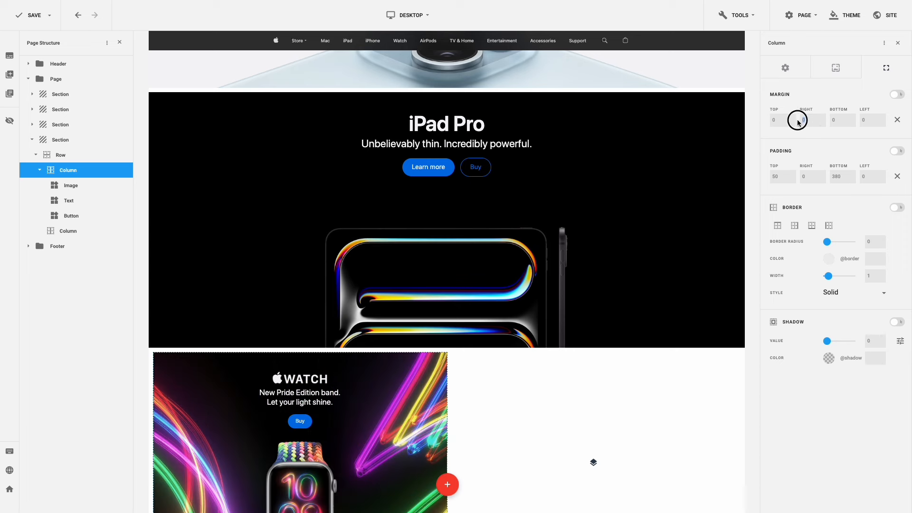
{"action": "type", "text": "6"}
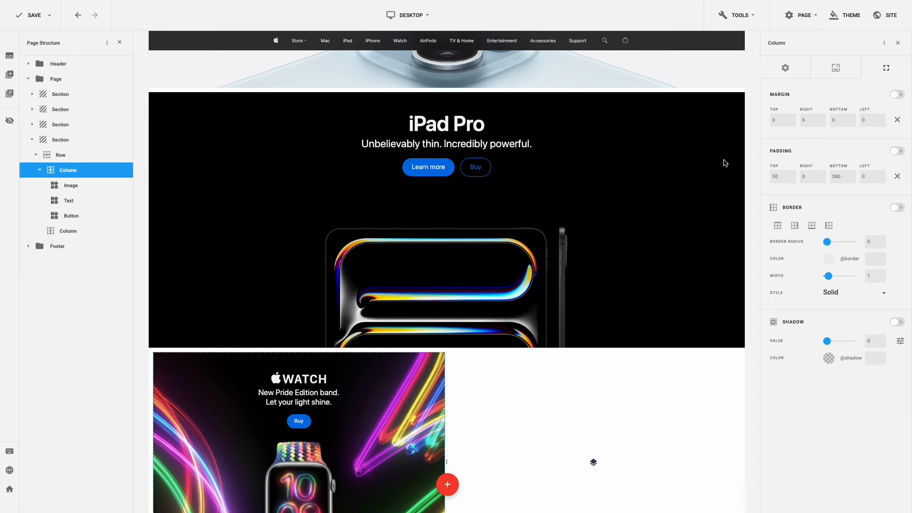
{"action": "scroll", "coordinate": [670, 177], "scroll_direction": "down", "scroll_amount": 3}
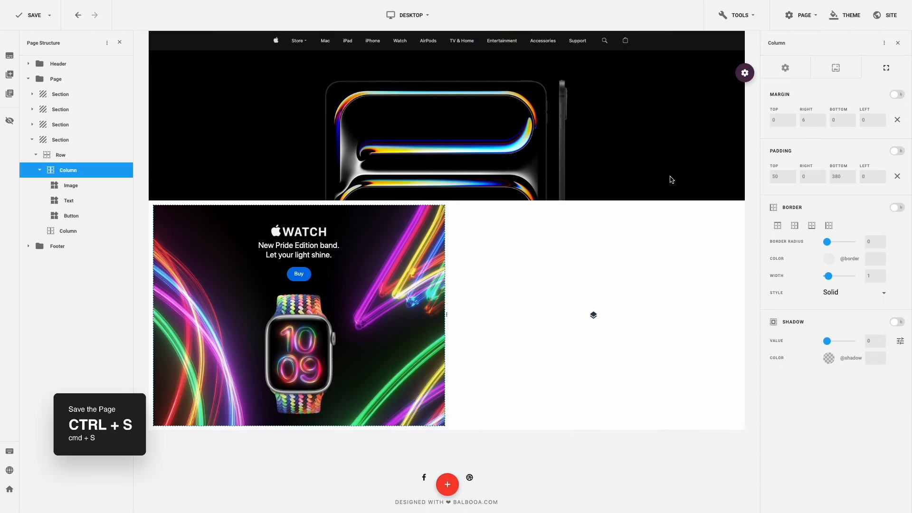
{"action": "key", "text": "ctrl+s"}
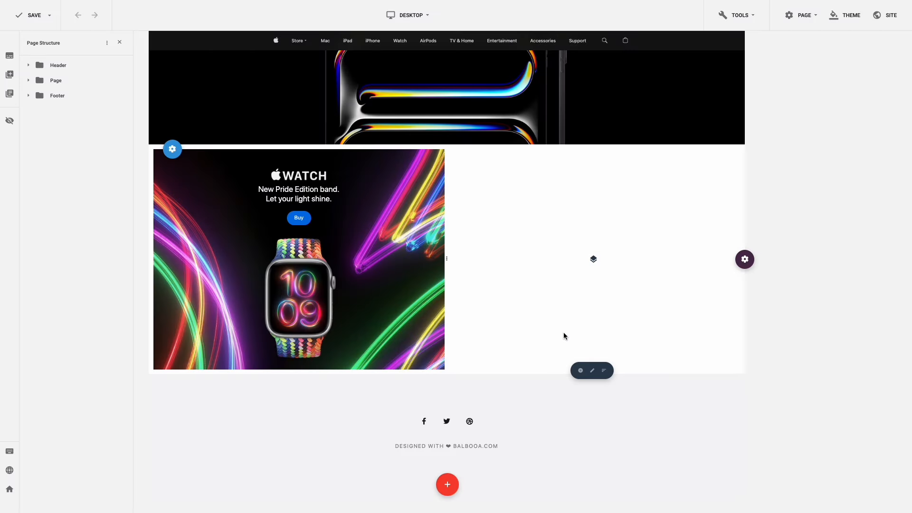
- Copy the Watch column's styling onto the empty right column
{"action": "left_click", "coordinate": [301, 371]}
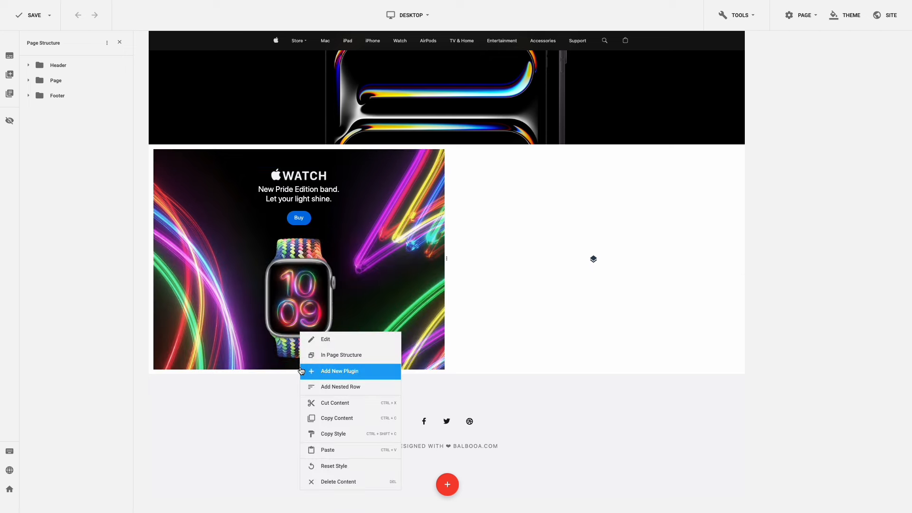
{"action": "left_click", "coordinate": [335, 433]}
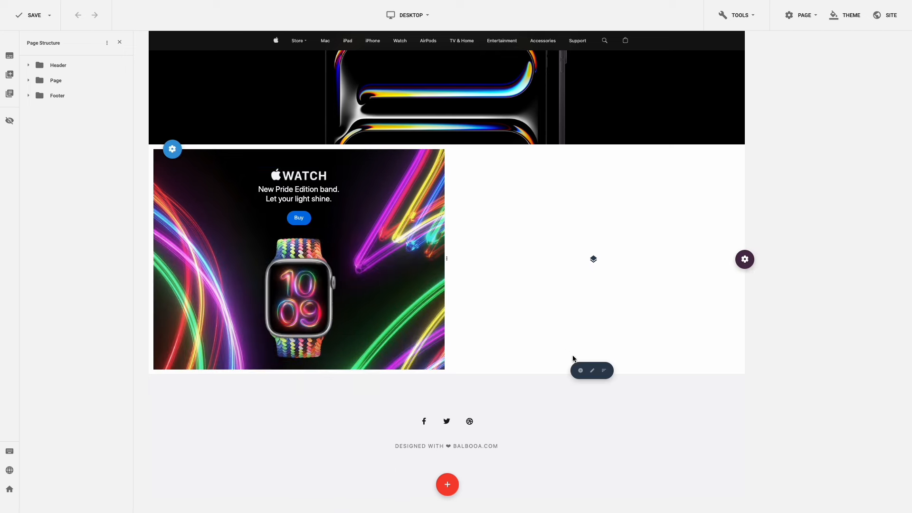
{"action": "left_click", "coordinate": [589, 369]}
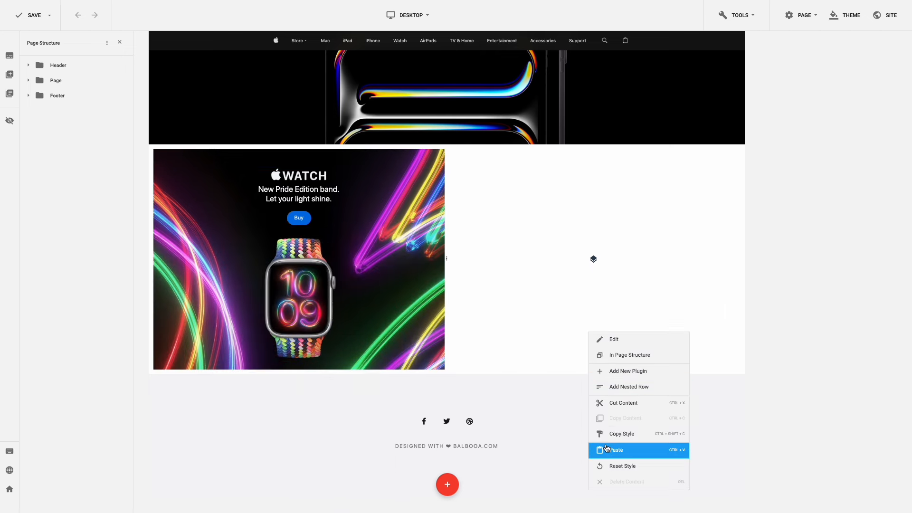
{"action": "left_click", "coordinate": [600, 443]}
- Paste the Watch column's content into the right column
{"action": "left_click", "coordinate": [301, 370]}
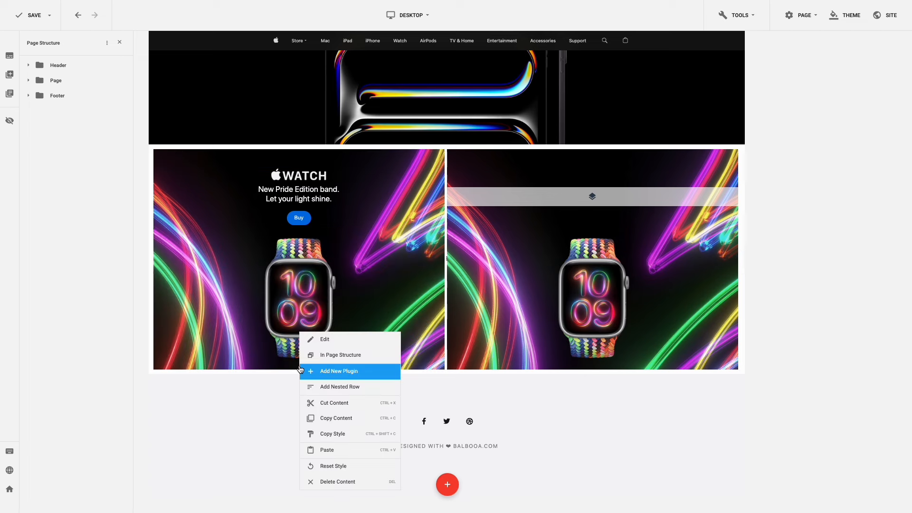
{"action": "left_click", "coordinate": [333, 418]}
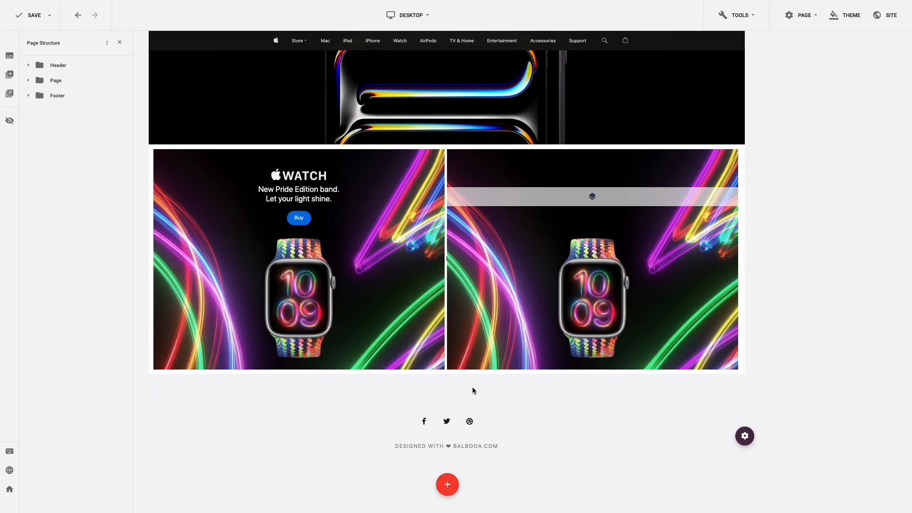
{"action": "left_click", "coordinate": [592, 369]}
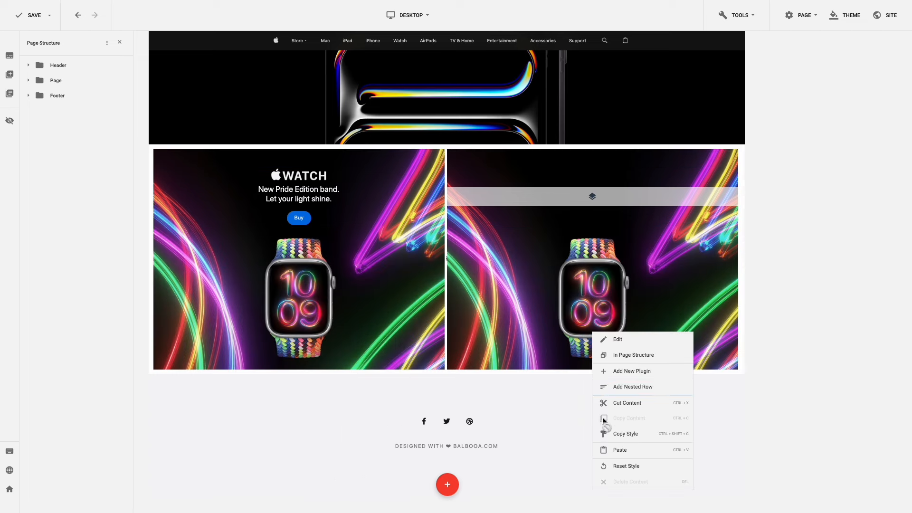
{"action": "left_click", "coordinate": [607, 449]}
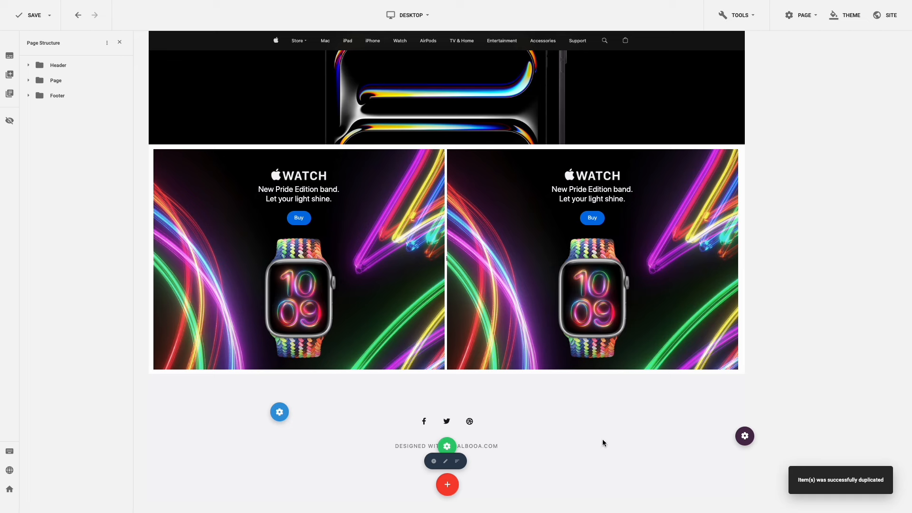
{"action": "left_click", "coordinate": [592, 370]}
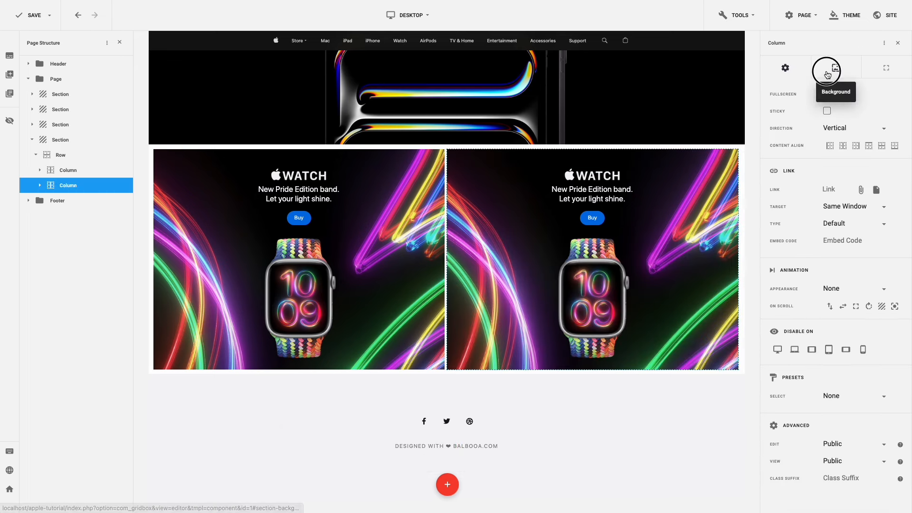
- Set the right column's background image to col-5-bg.jpeg
{"action": "left_click", "coordinate": [827, 74]}
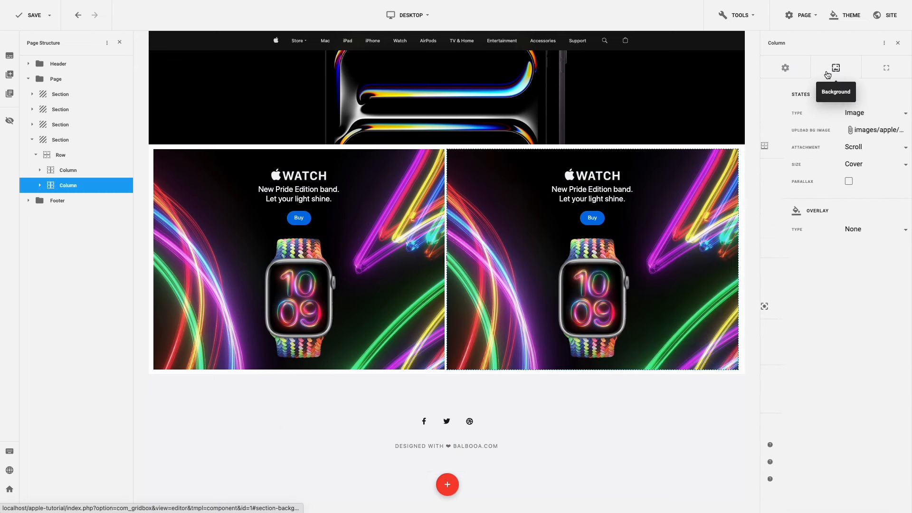
{"action": "left_click", "coordinate": [839, 129]}
{"action": "double_click", "coordinate": [438, 214]}
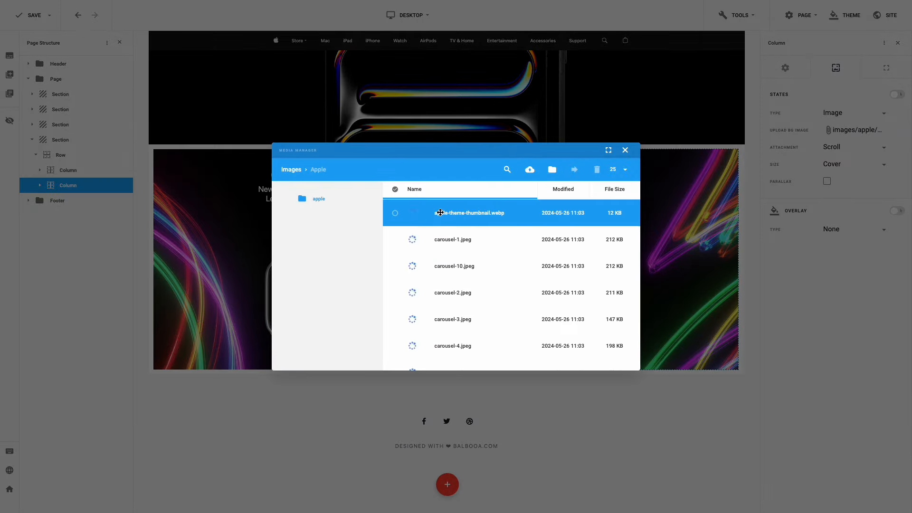
{"action": "scroll", "coordinate": [441, 212], "scroll_direction": "down", "scroll_amount": 5}
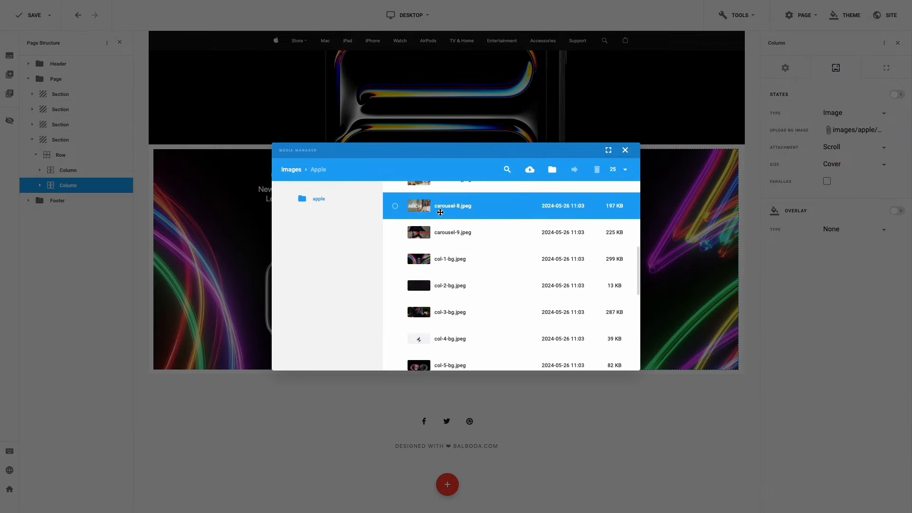
{"action": "double_click", "coordinate": [602, 354]}
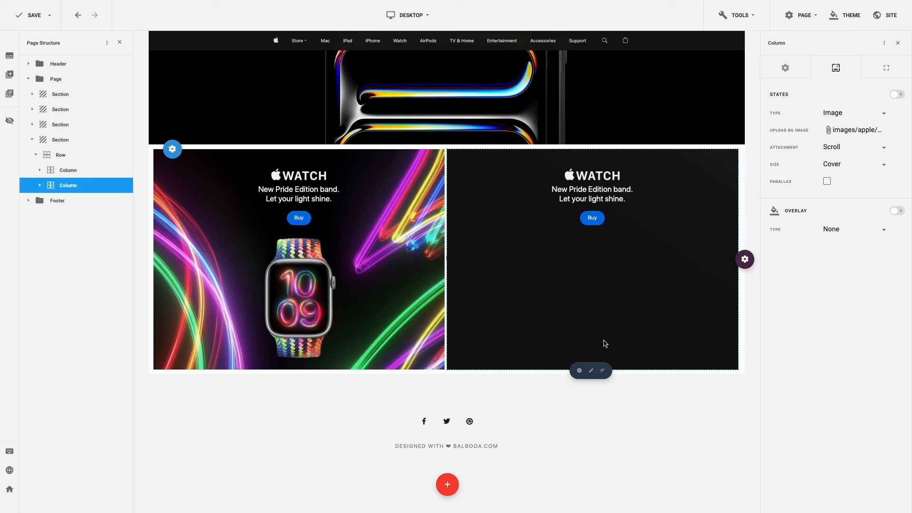
- Move the column's 6 margin from right to left and set padding to 100 top, 50 bottom
{"action": "left_click", "coordinate": [881, 73]}
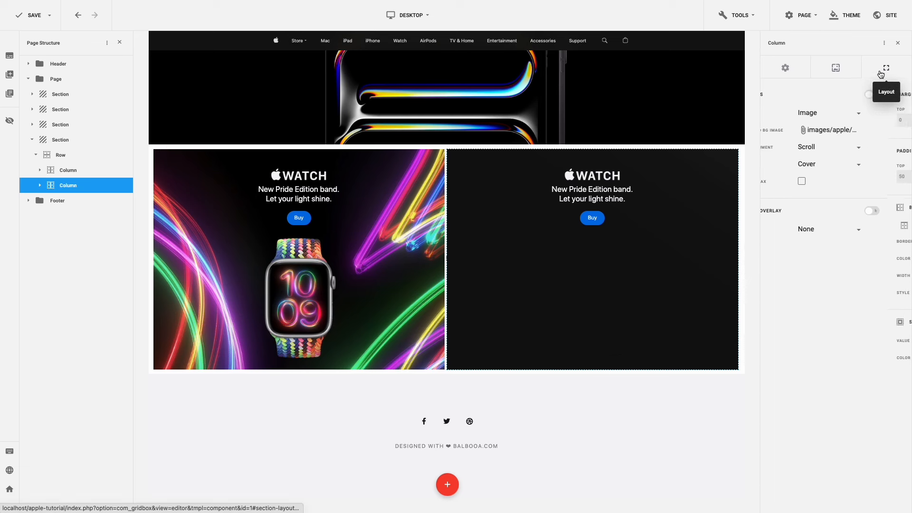
{"action": "left_click", "coordinate": [897, 120]}
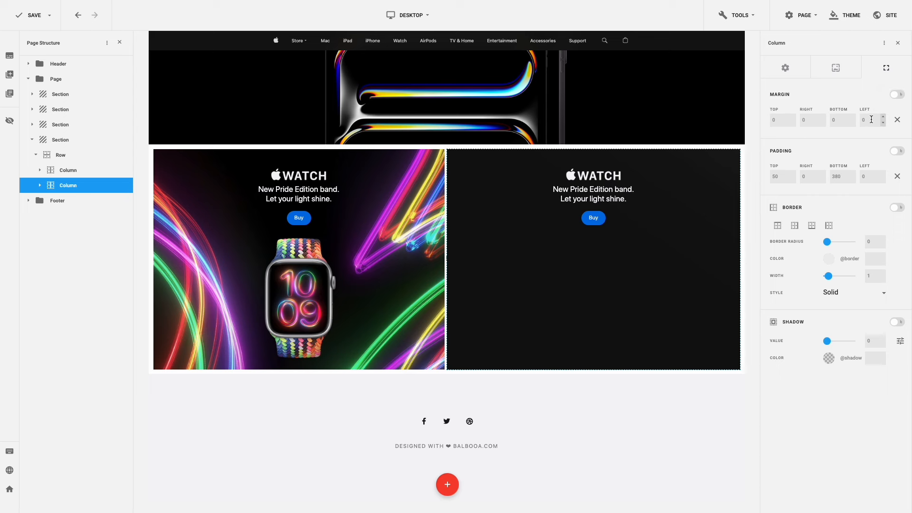
{"action": "double_click", "coordinate": [871, 120]}
{"action": "type", "text": "6"}
{"action": "double_click", "coordinate": [772, 175]}
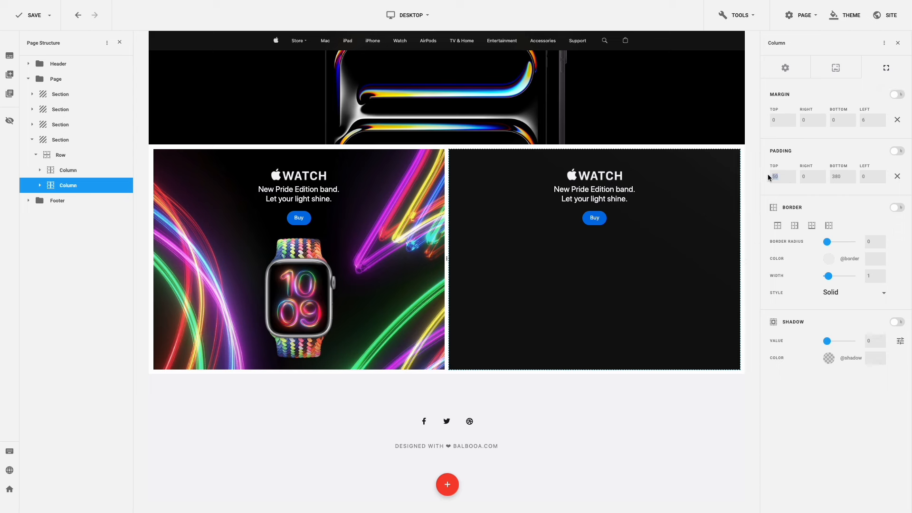
{"action": "type", "text": "100"}
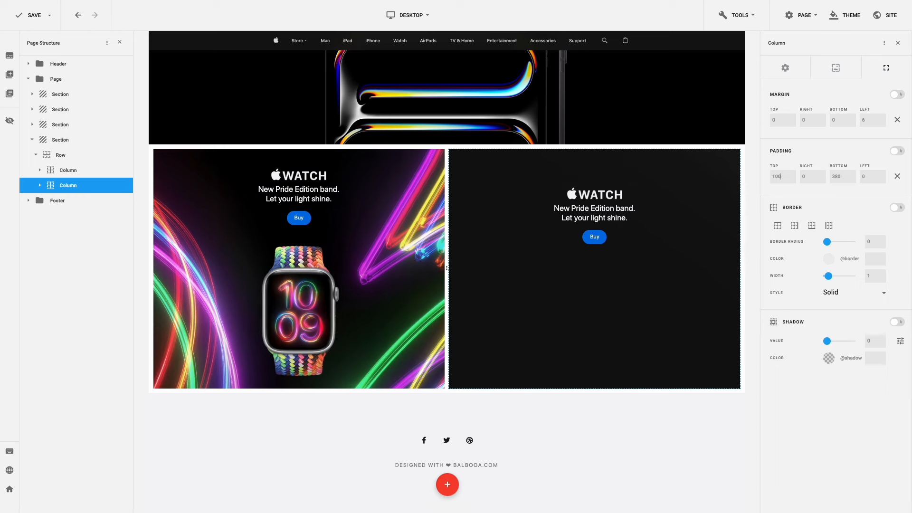
{"action": "left_click_drag", "start_coordinate": [843, 176], "coordinate": [831, 176]}
{"action": "key", "text": "Return"}
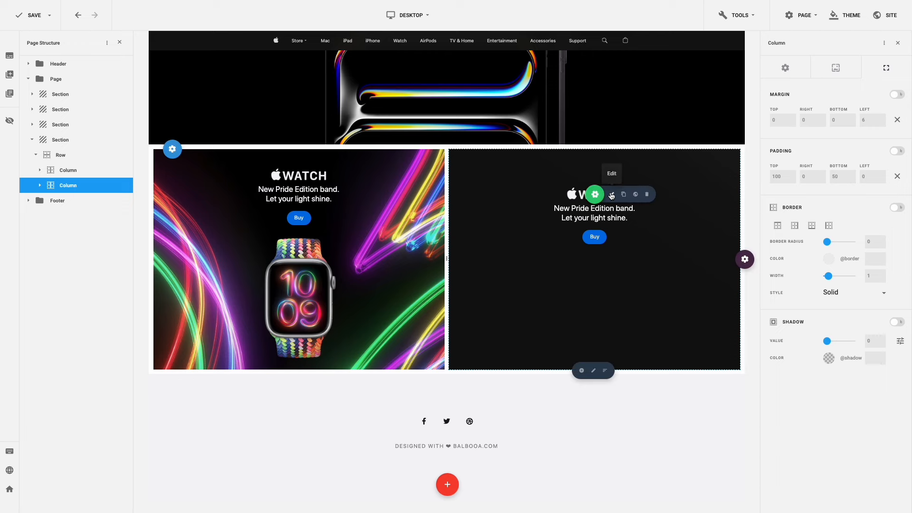
- Swap the right tile's headline image for headline-apple-music.png from the media library
{"action": "left_click", "coordinate": [611, 195]}
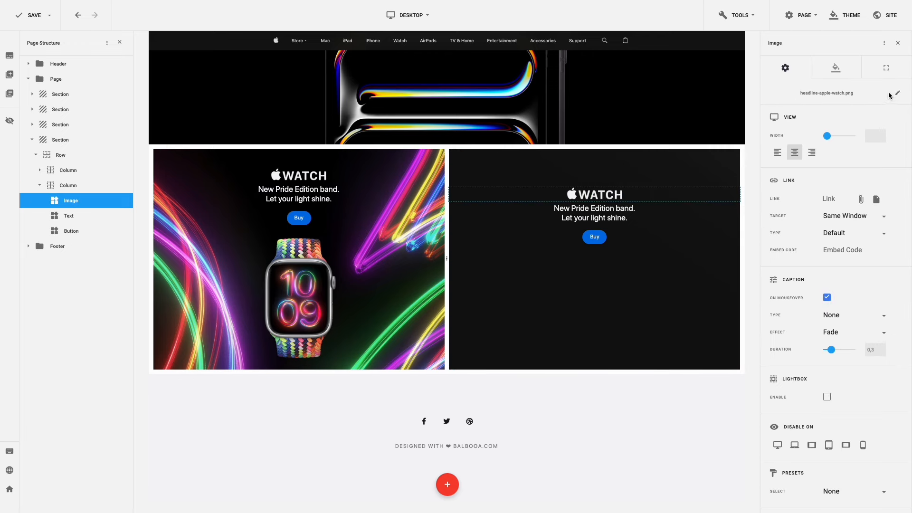
{"action": "left_click", "coordinate": [896, 94]}
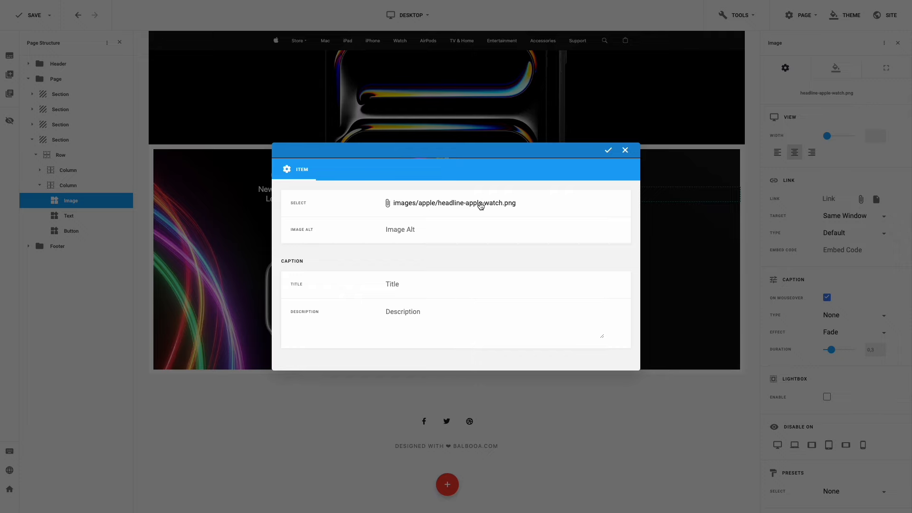
{"action": "left_click", "coordinate": [480, 205]}
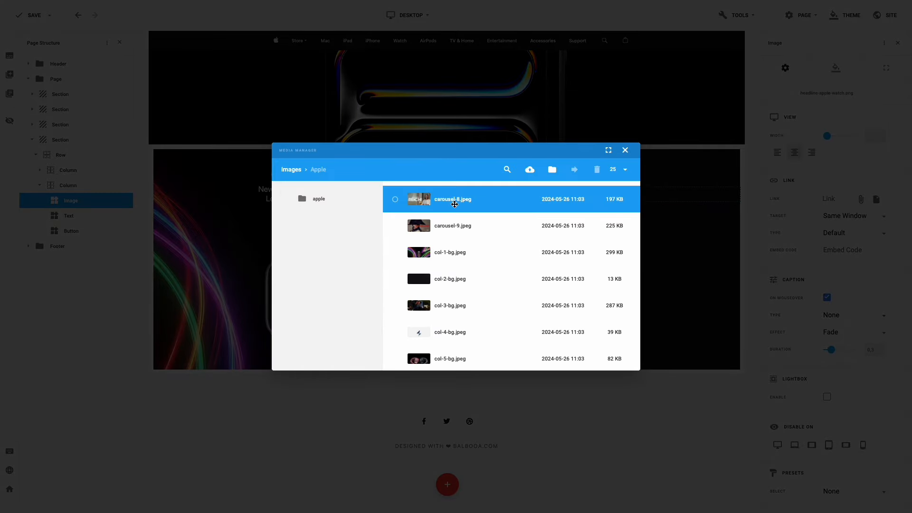
{"action": "scroll", "coordinate": [455, 204], "scroll_direction": "up", "scroll_amount": 2}
{"action": "scroll", "coordinate": [454, 204], "scroll_direction": "down", "scroll_amount": 4}
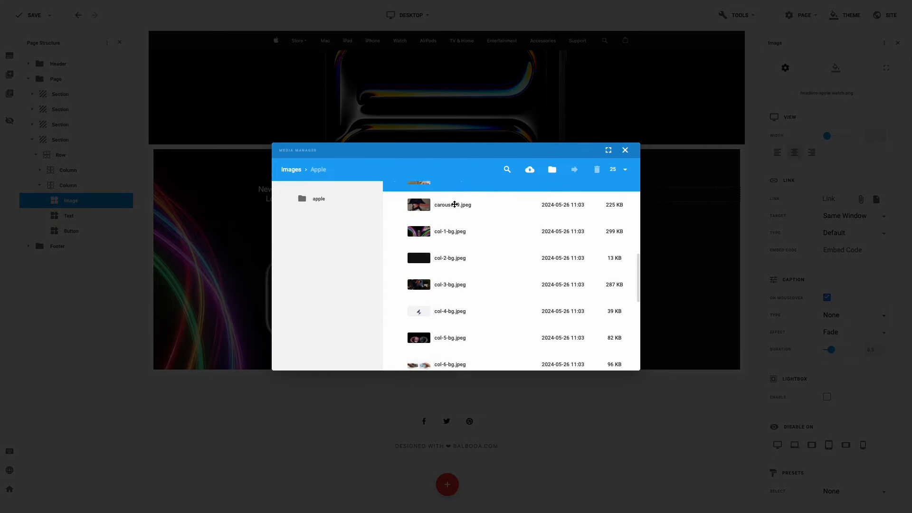
{"action": "scroll", "coordinate": [455, 204], "scroll_direction": "down", "scroll_amount": 5}
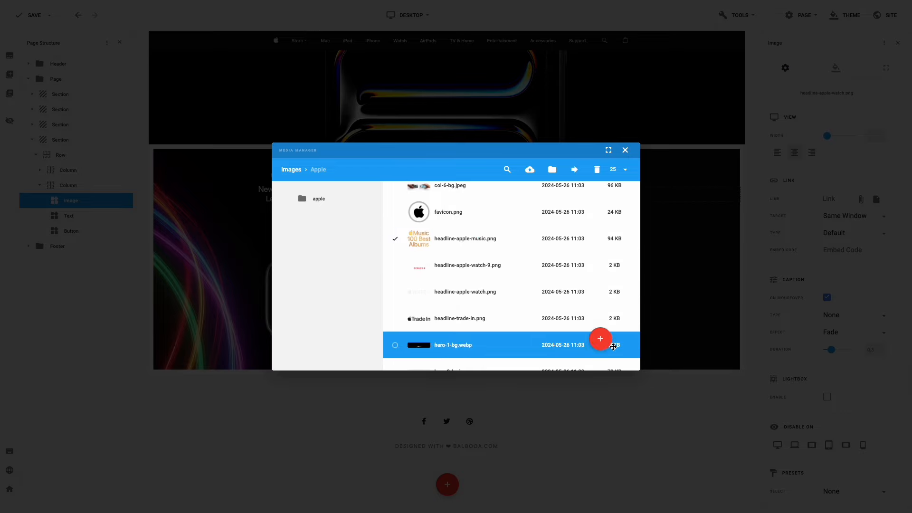
{"action": "left_click", "coordinate": [605, 340]}
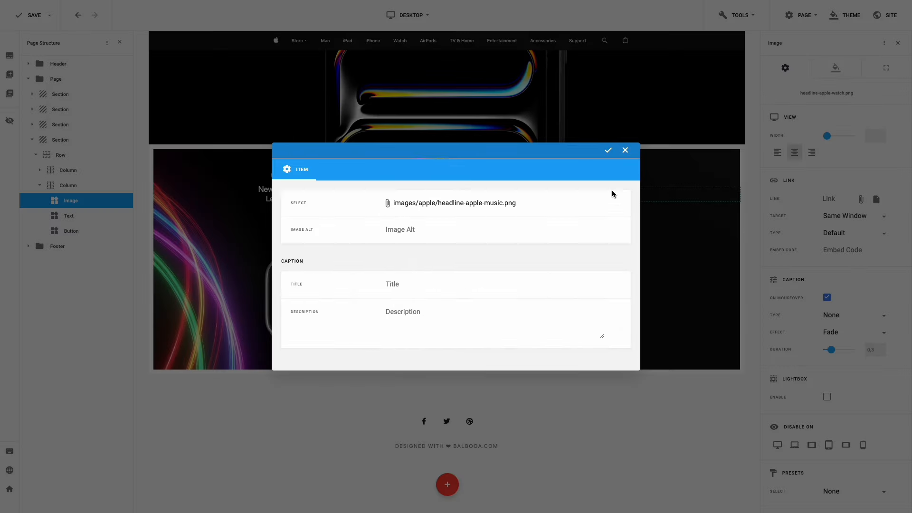
{"action": "left_click", "coordinate": [609, 151]}
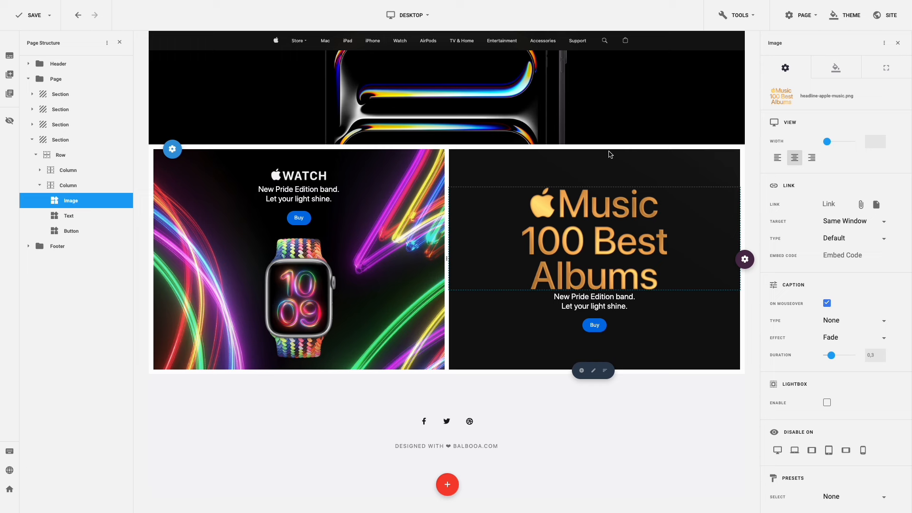
- Change the caption to 'The greatest records of all time. Curated by Apple Music.' with a 50 top margin
{"action": "left_click", "coordinate": [579, 307]}
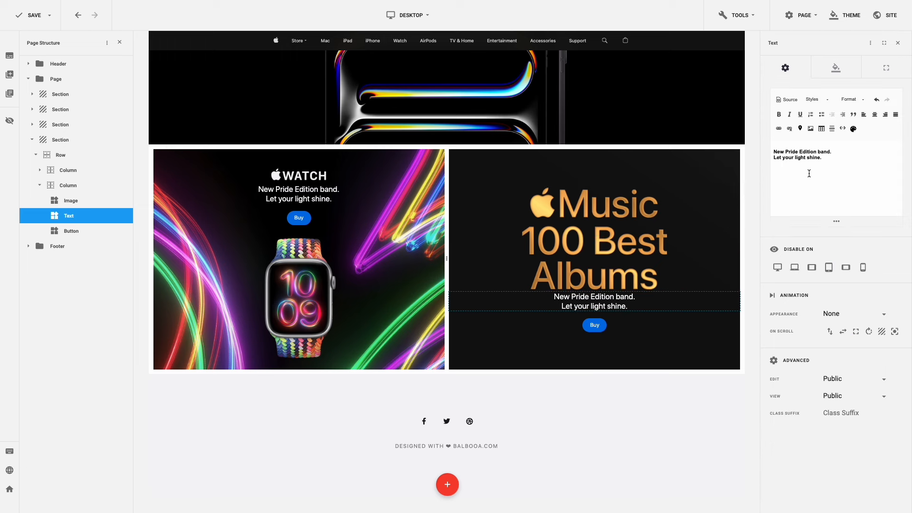
{"action": "left_click", "coordinate": [830, 160]}
{"action": "key", "text": "ctrl+a"}
{"action": "key", "text": "ctrl+v"}
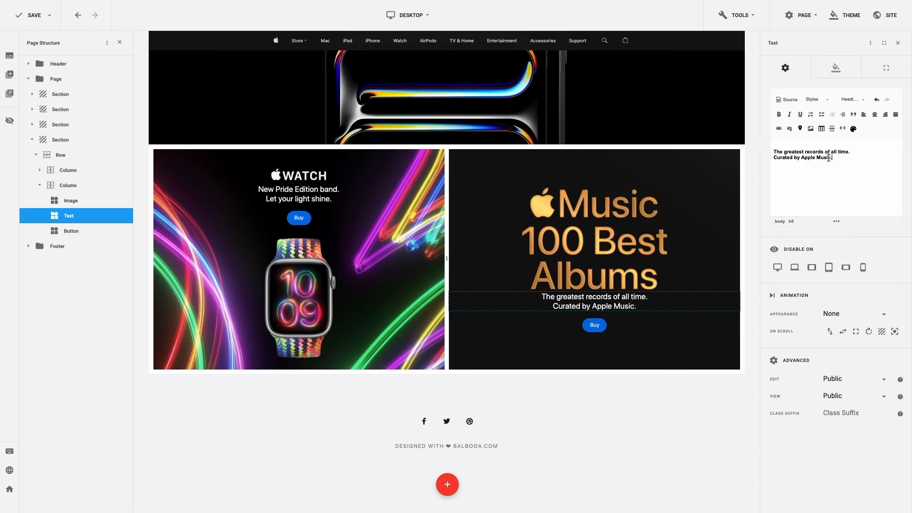
{"action": "left_click", "coordinate": [887, 68]}
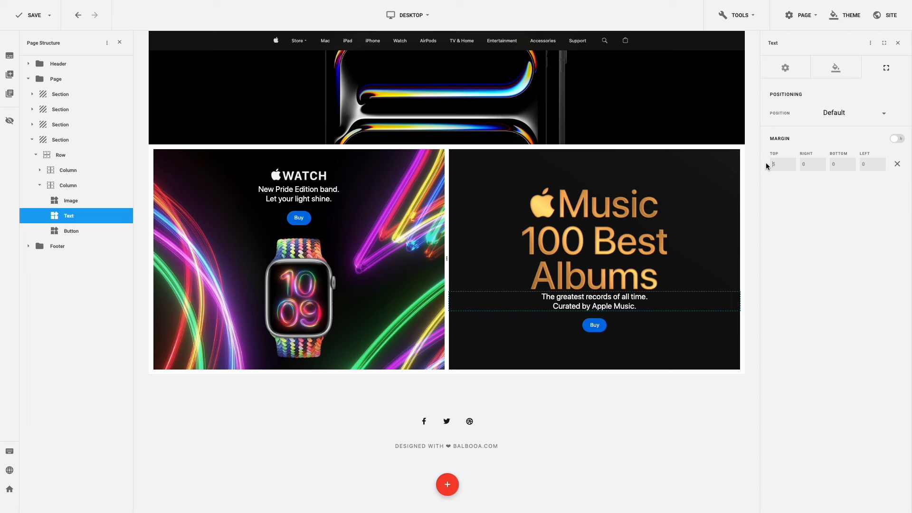
{"action": "key", "text": "Return"}
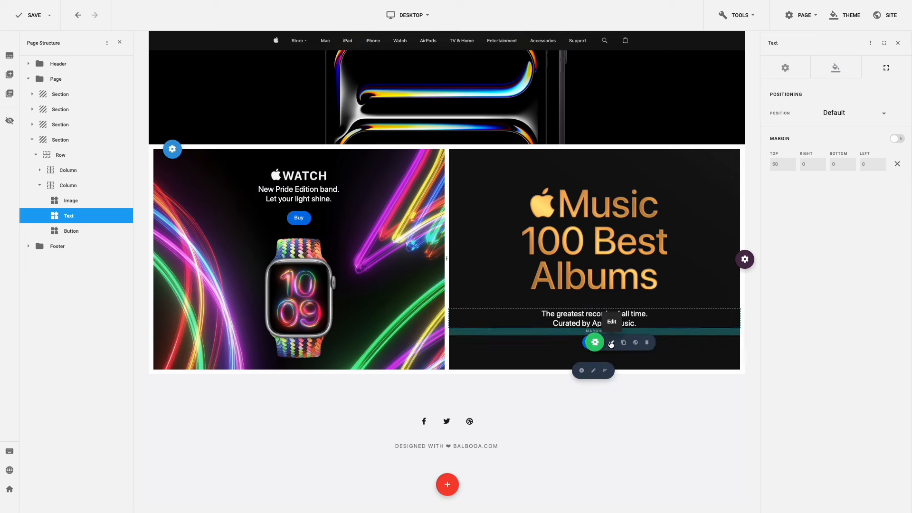
- Relabel the tile's button 'Explore the list' and save the page
{"action": "left_click", "coordinate": [611, 343]}
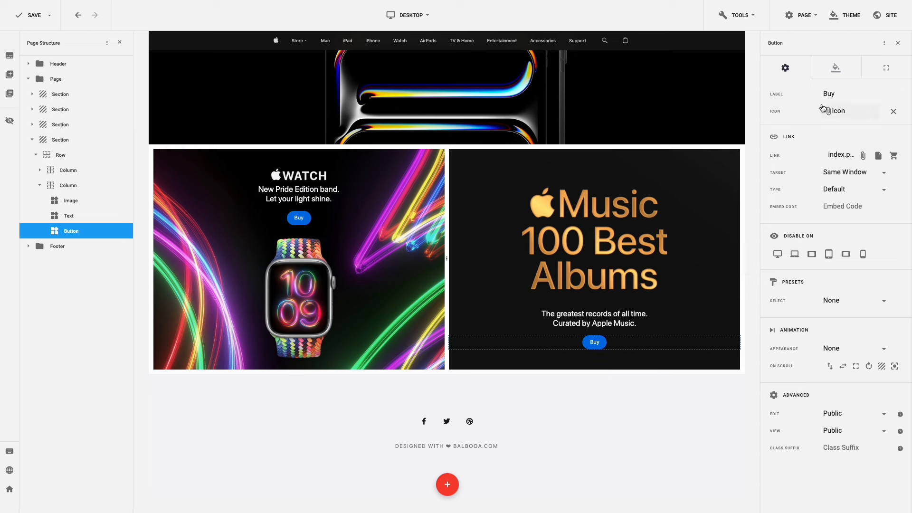
{"action": "double_click", "coordinate": [837, 92]}
{"action": "type", "text": "Explore the list"}
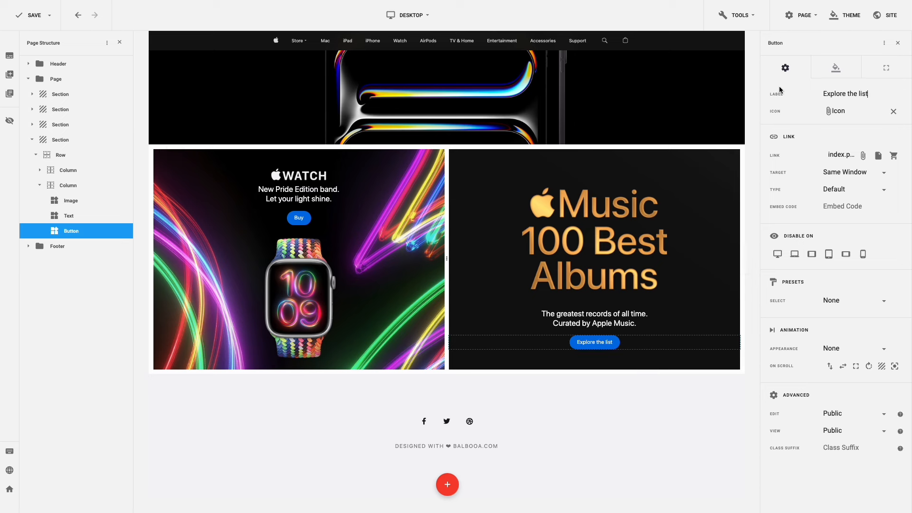
{"action": "key", "text": "ctrl+s"}
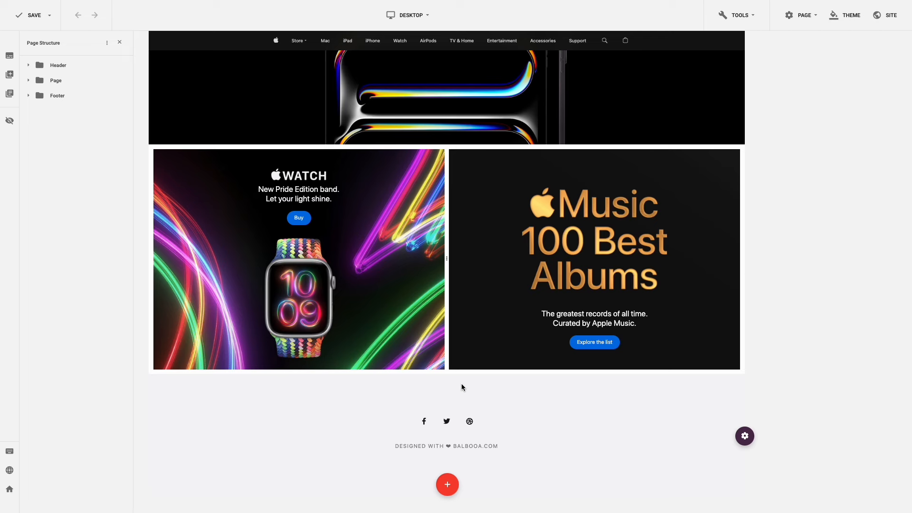
- Copy the Watch and Music row and give the duplicate a 12 top margin
{"action": "mouse_move", "coordinate": [173, 150]}
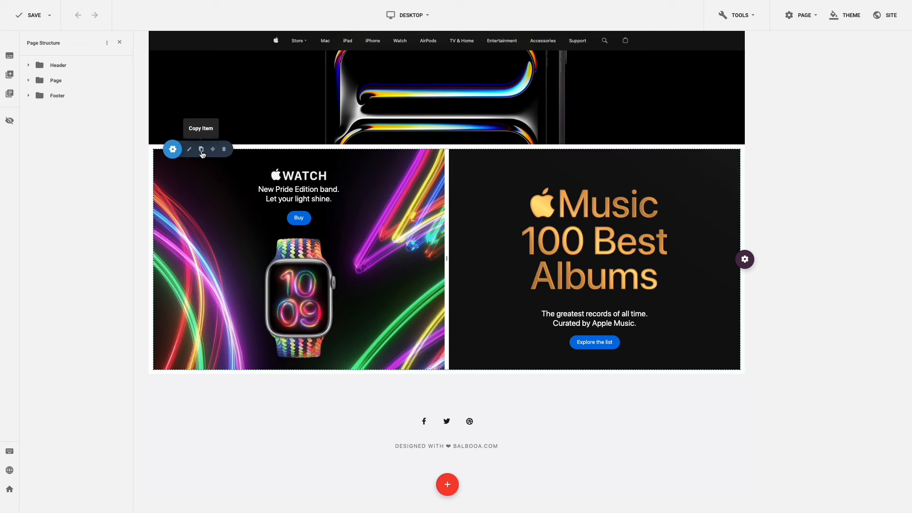
{"action": "left_click", "coordinate": [202, 150]}
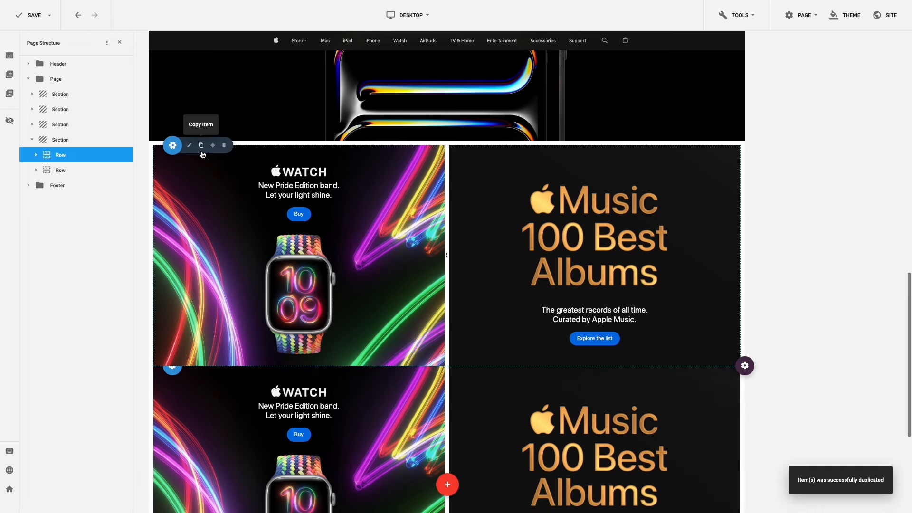
{"action": "left_click", "coordinate": [188, 368]}
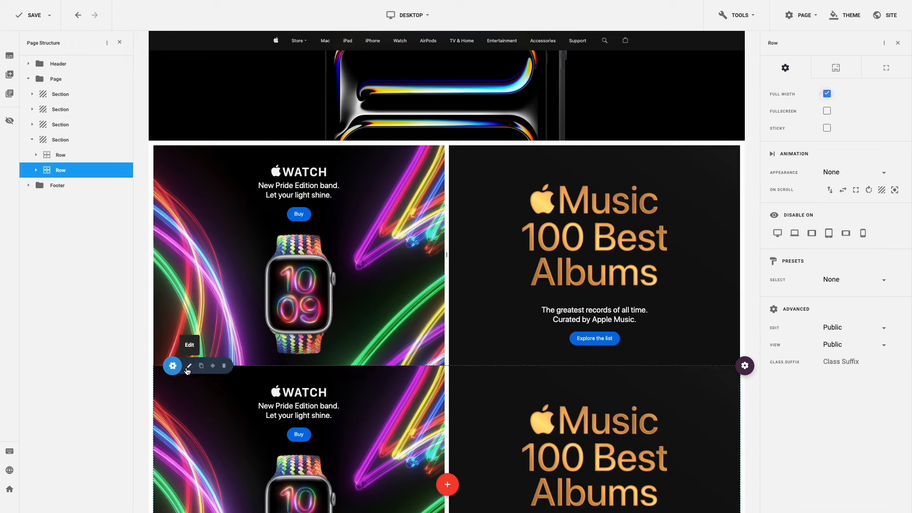
{"action": "left_click", "coordinate": [885, 68]}
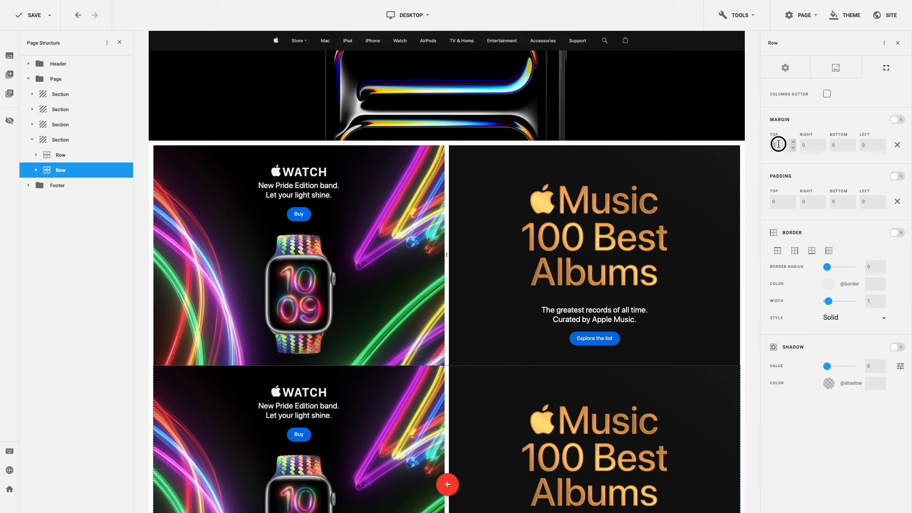
{"action": "left_click_drag", "start_coordinate": [779, 144], "coordinate": [770, 148]}
{"action": "scroll", "coordinate": [375, 209], "scroll_direction": "down", "scroll_amount": 5}
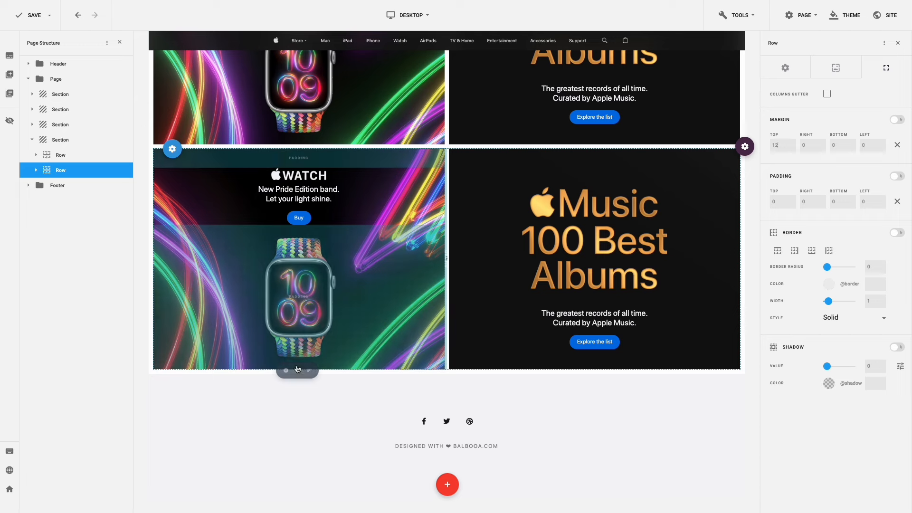
{"action": "left_click", "coordinate": [298, 370]}
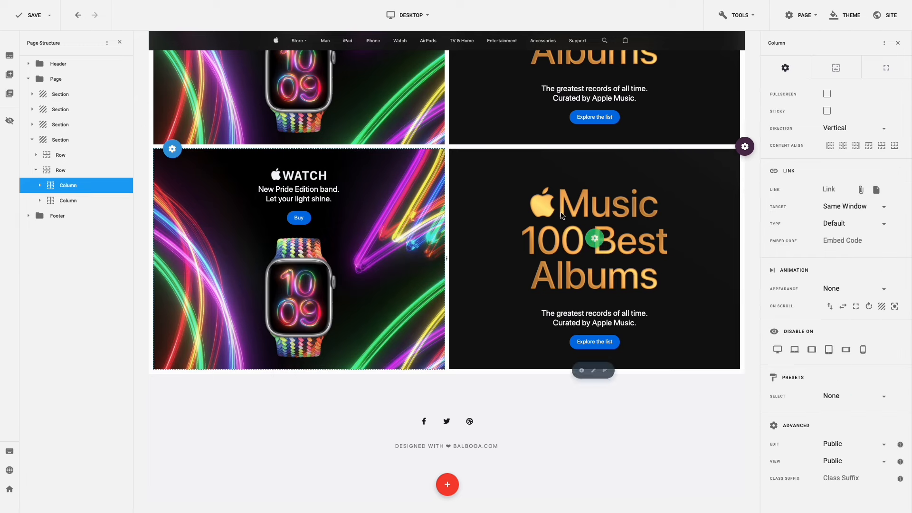
- Make col-3-bg.jpeg the lower-left column background and delete the WATCH heading
{"action": "left_click", "coordinate": [833, 75]}
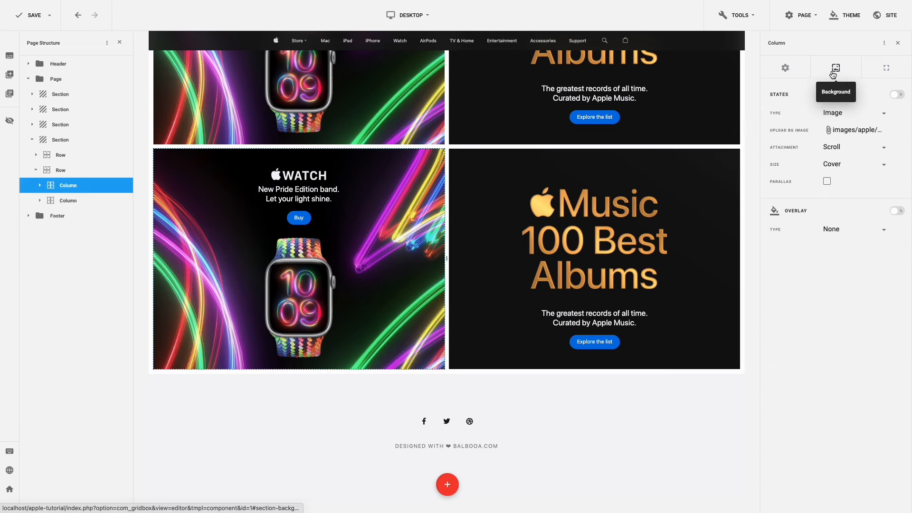
{"action": "left_click", "coordinate": [843, 131]}
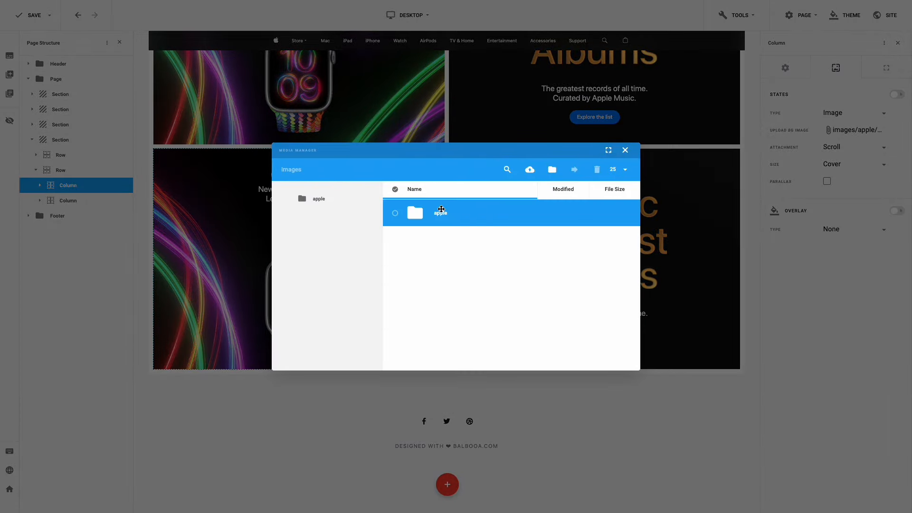
{"action": "double_click", "coordinate": [441, 210]}
{"action": "scroll", "coordinate": [440, 213], "scroll_direction": "down", "scroll_amount": 6}
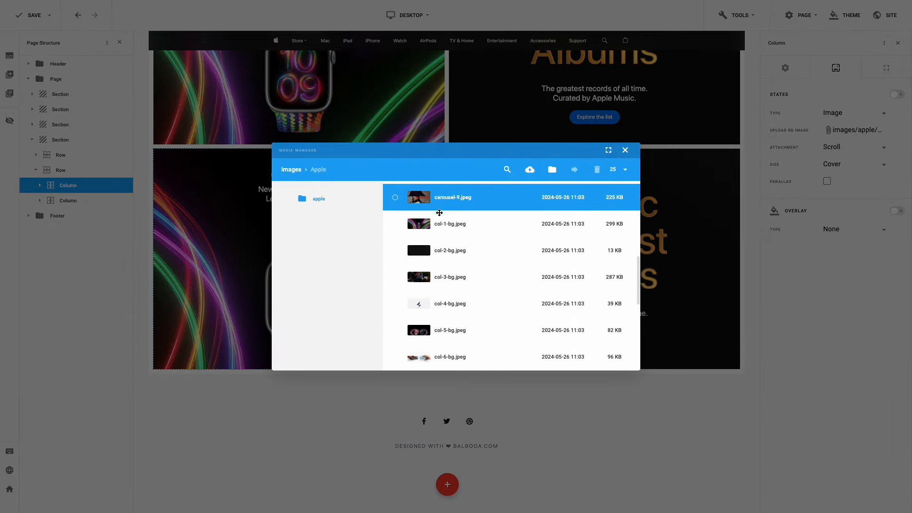
{"action": "left_click", "coordinate": [395, 277]}
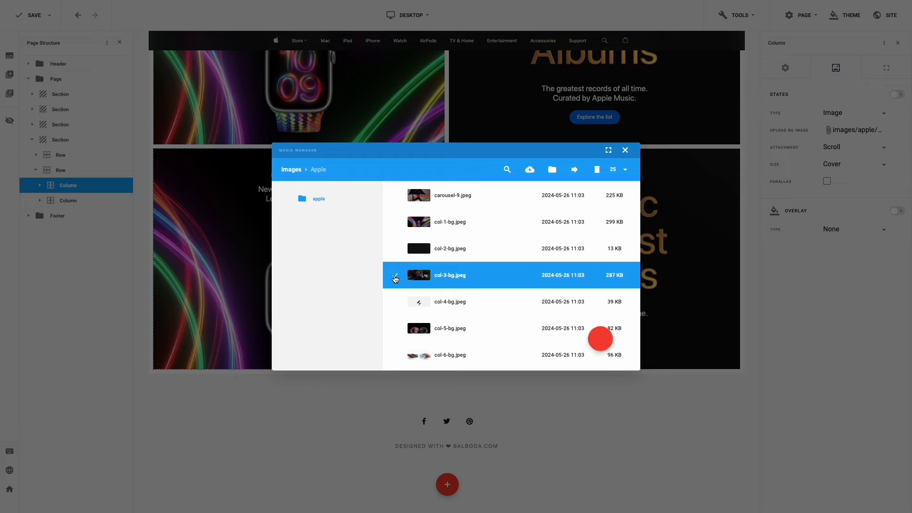
{"action": "left_click", "coordinate": [601, 341]}
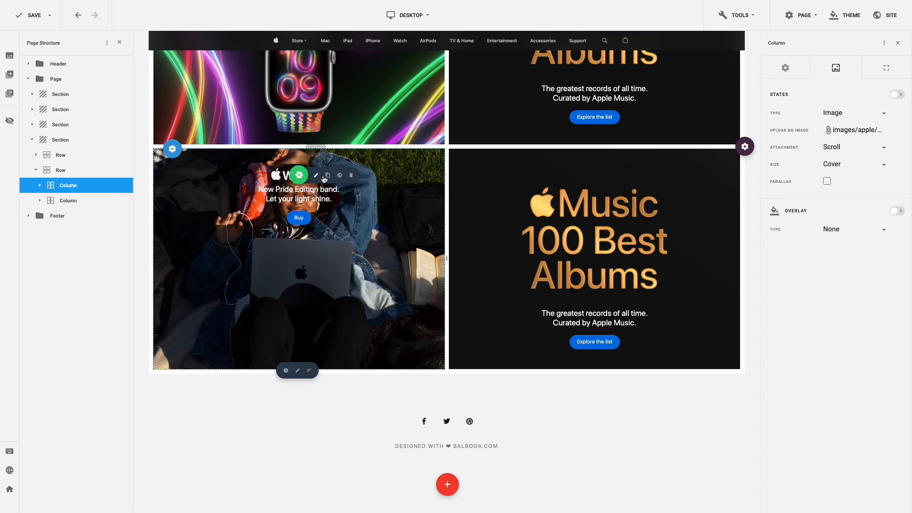
{"action": "left_click", "coordinate": [351, 175]}
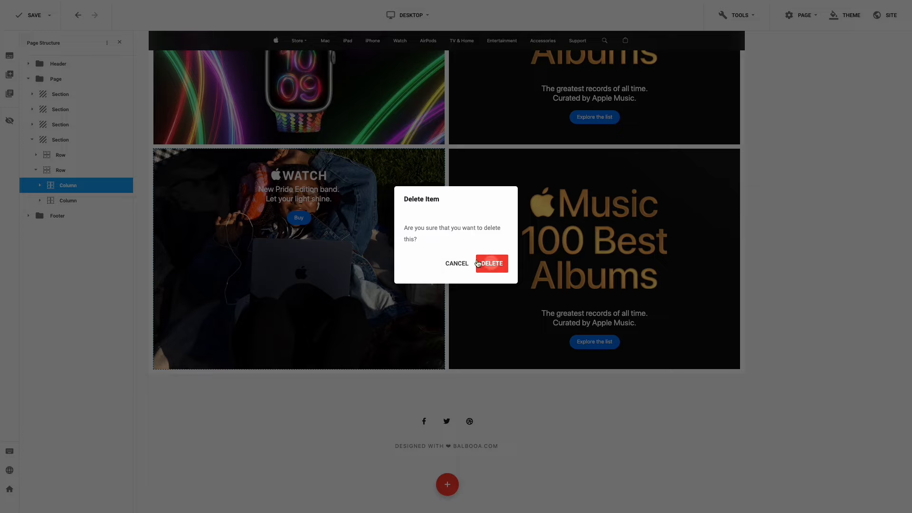
{"action": "left_click", "coordinate": [491, 263]}
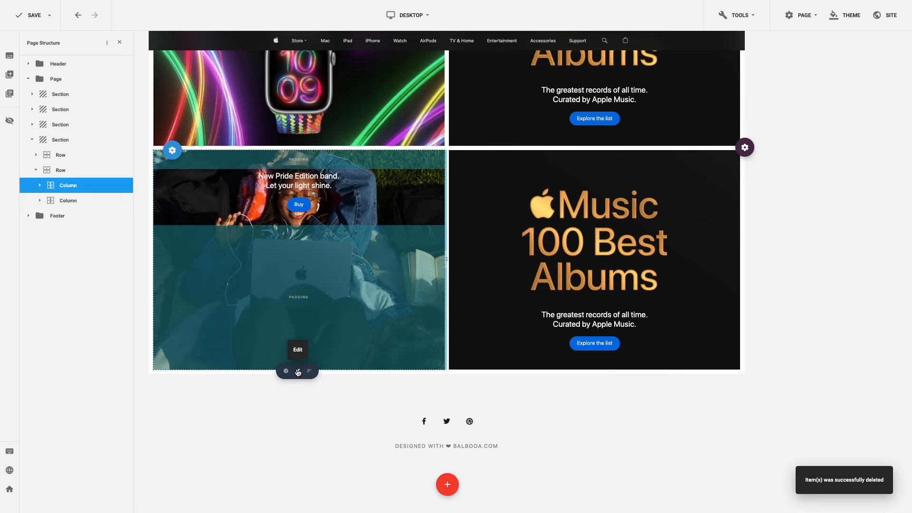
- Reset the lower-left column's padding to zero and set Content Align to Bottom
{"action": "left_click", "coordinate": [297, 372]}
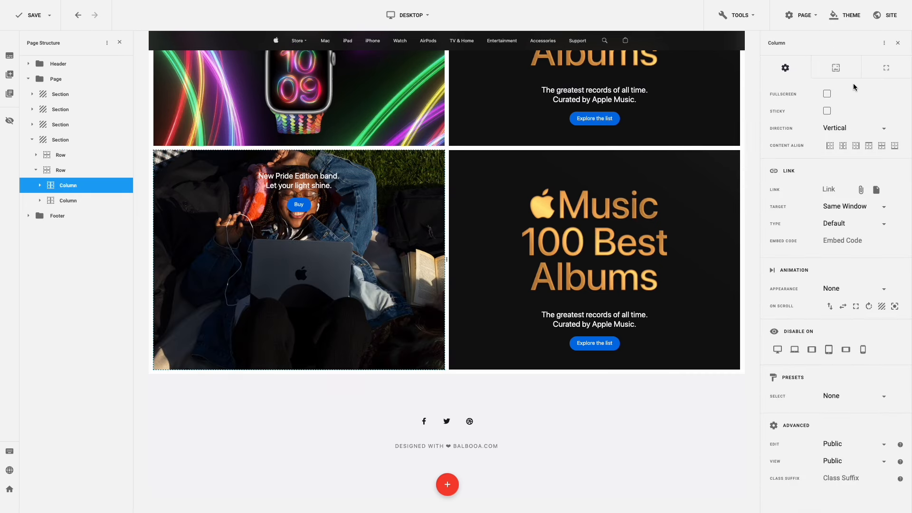
{"action": "left_click", "coordinate": [880, 73]}
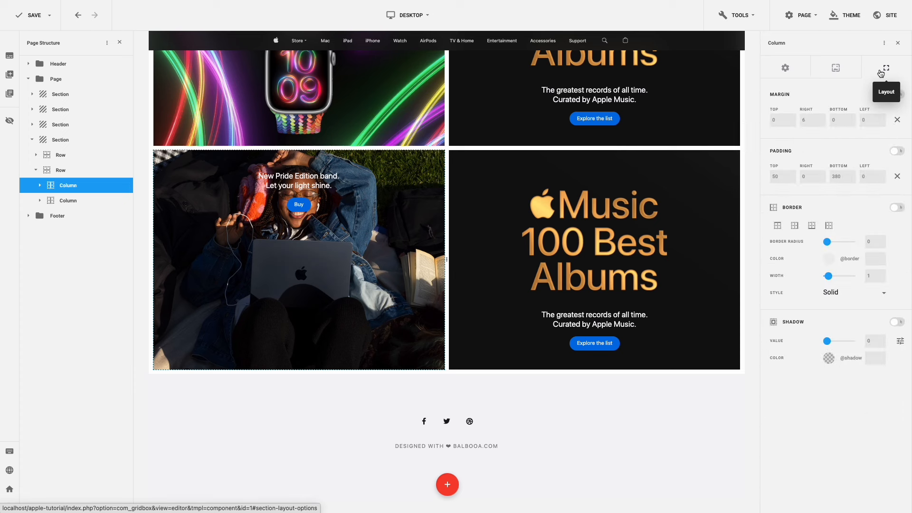
{"action": "left_click", "coordinate": [897, 177]}
{"action": "left_click", "coordinate": [832, 179]}
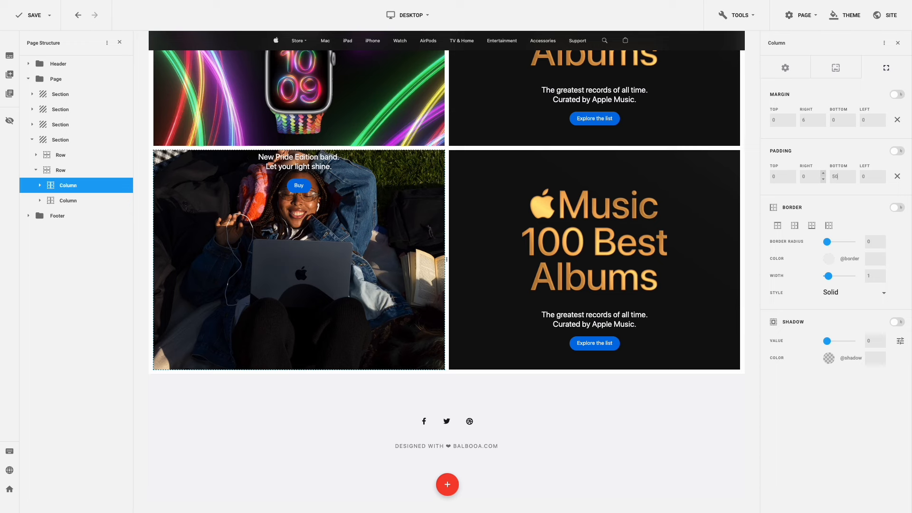
{"action": "left_click", "coordinate": [785, 69]}
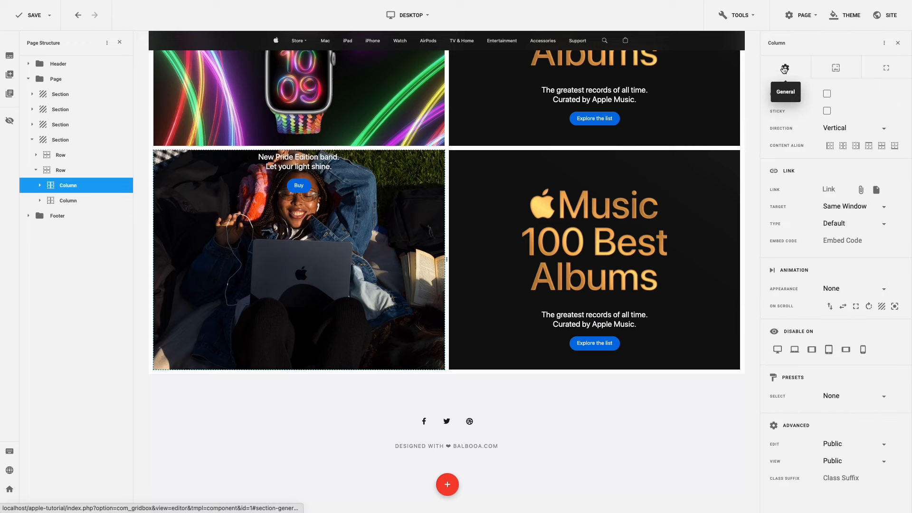
{"action": "left_click", "coordinate": [895, 147]}
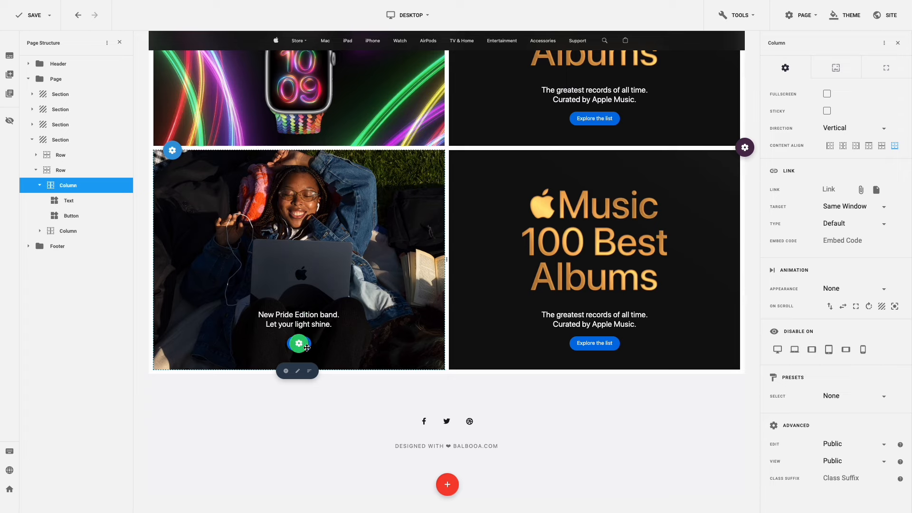
- Add a Text element above the tagline reading 'College Students', formatted as Heading 3
{"action": "left_click", "coordinate": [285, 372]}
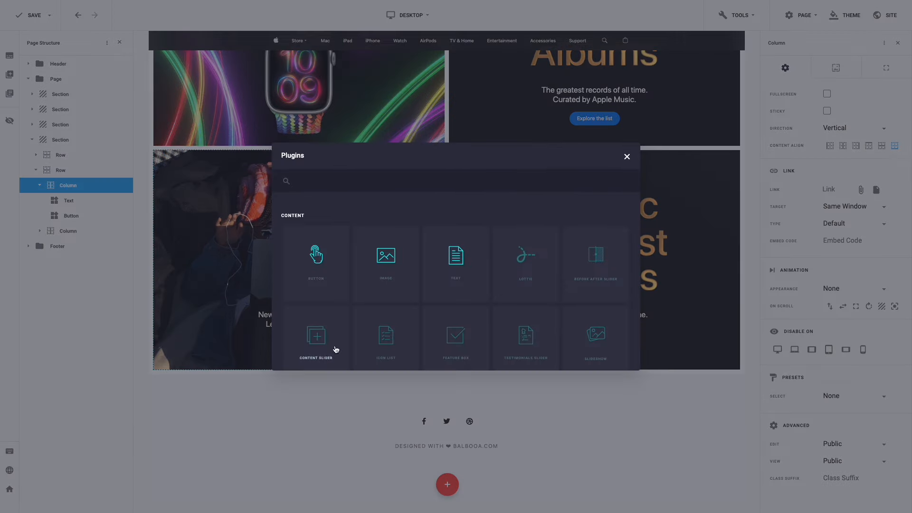
{"action": "left_click", "coordinate": [445, 275]}
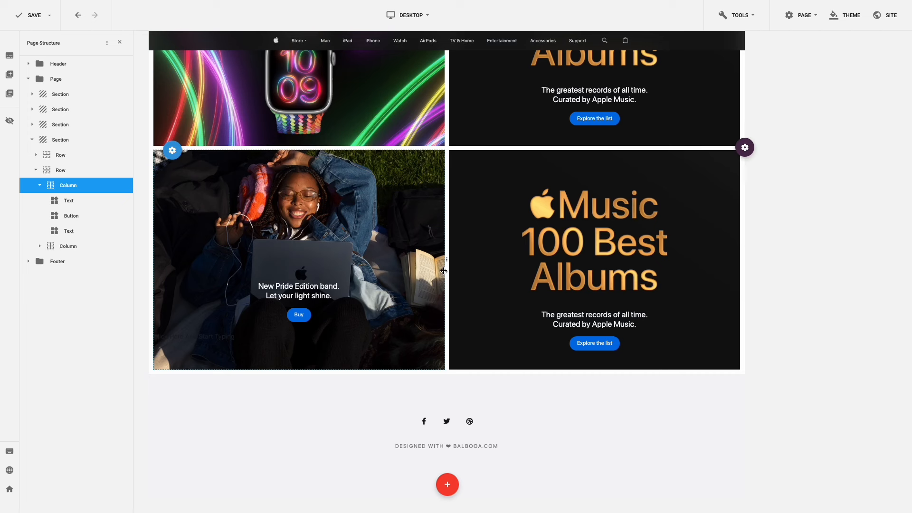
{"action": "left_click_drag", "start_coordinate": [299, 336], "coordinate": [299, 317]}
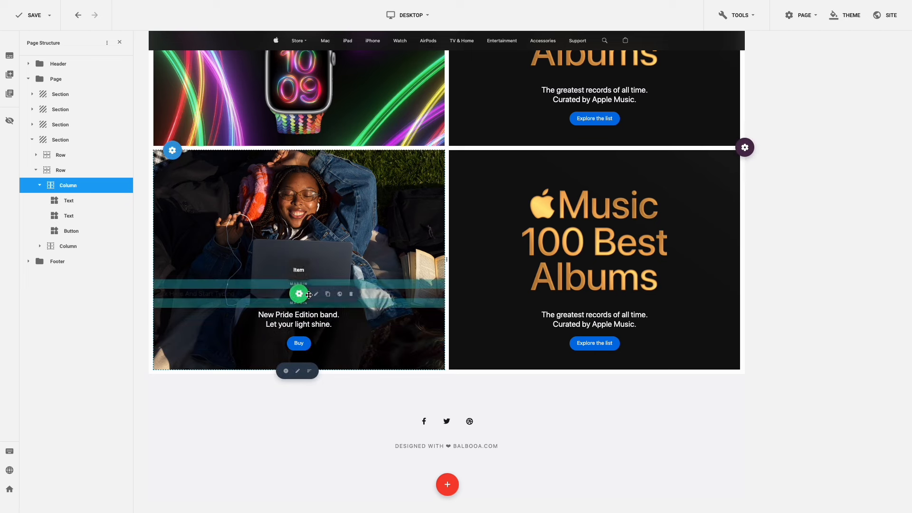
{"action": "left_click", "coordinate": [330, 291]}
{"action": "left_click_drag", "start_coordinate": [870, 153], "coordinate": [754, 147]}
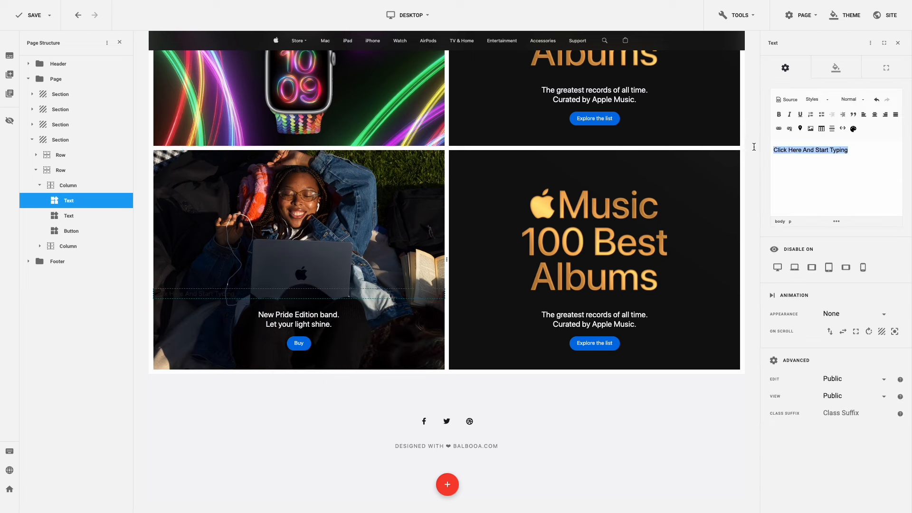
{"action": "type", "text": "College Students"}
{"action": "key", "text": "ctrl+a"}
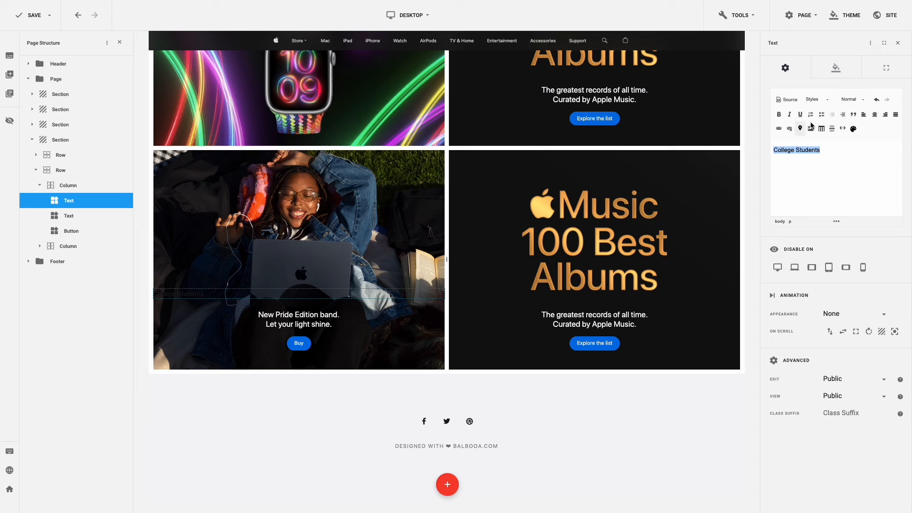
{"action": "left_click", "coordinate": [851, 101]}
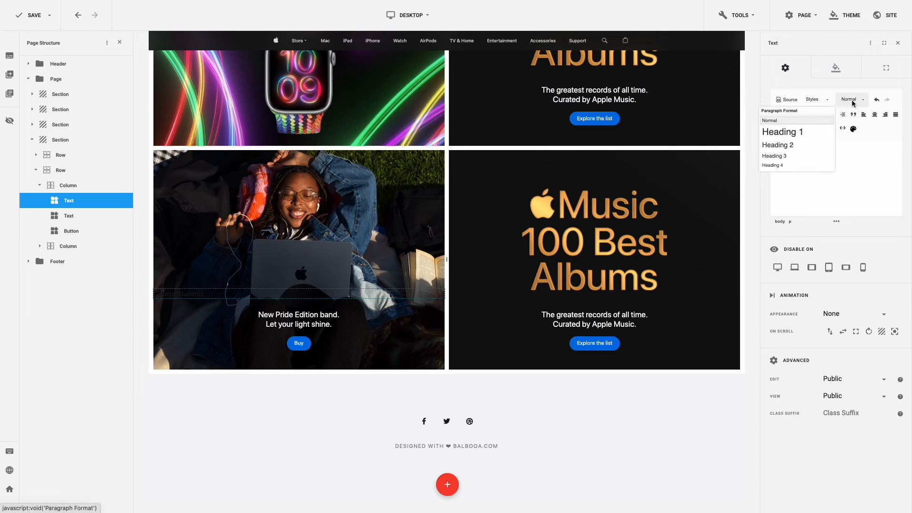
{"action": "left_click", "coordinate": [800, 156]}
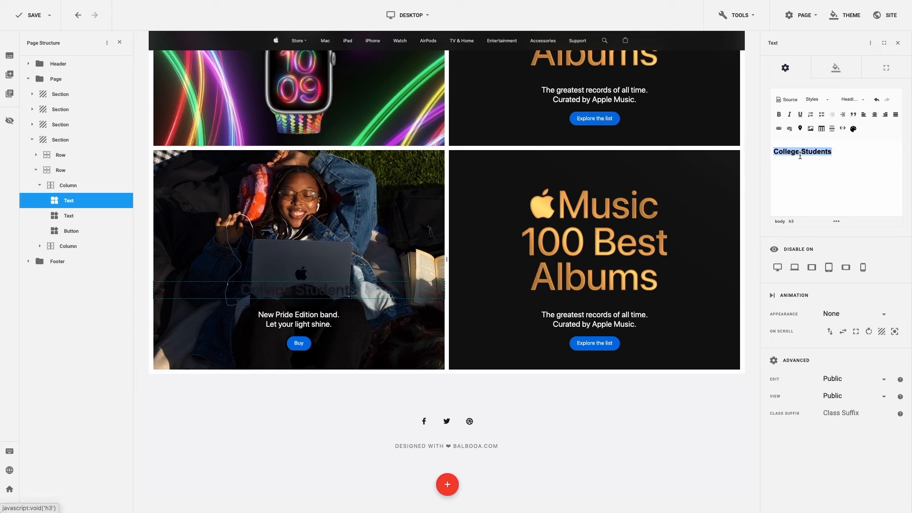
- Give the College Students heading H3 typography, white Title Inverse colour and zero margins
{"action": "left_click", "coordinate": [835, 69]}
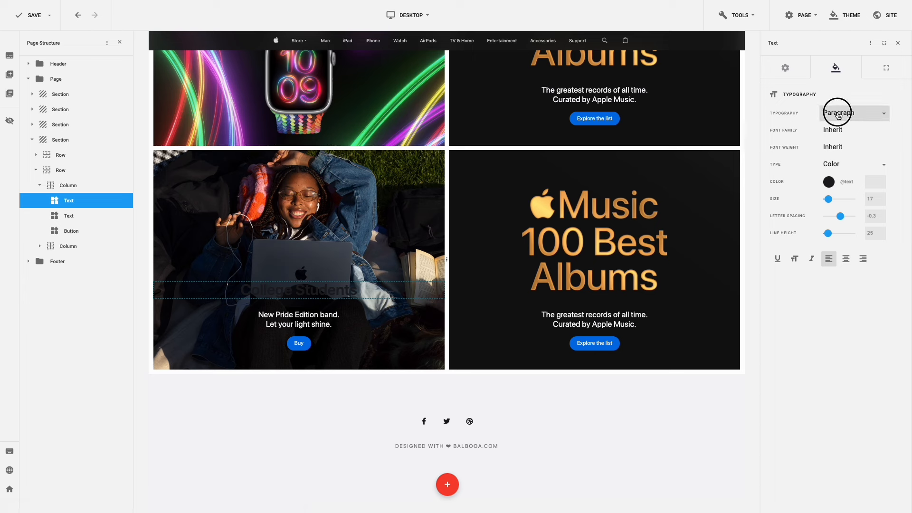
{"action": "left_click", "coordinate": [839, 113]}
{"action": "left_click", "coordinate": [836, 175]}
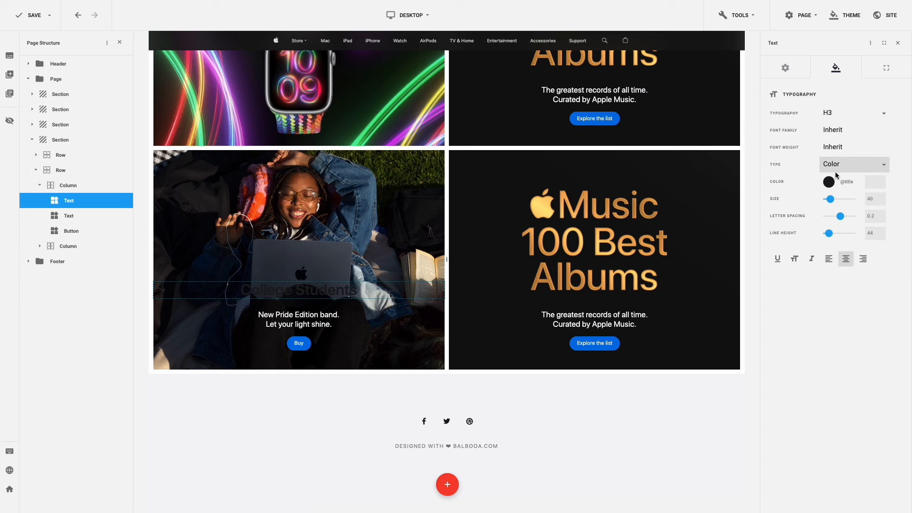
{"action": "left_click", "coordinate": [832, 183]}
{"action": "left_click", "coordinate": [745, 128]}
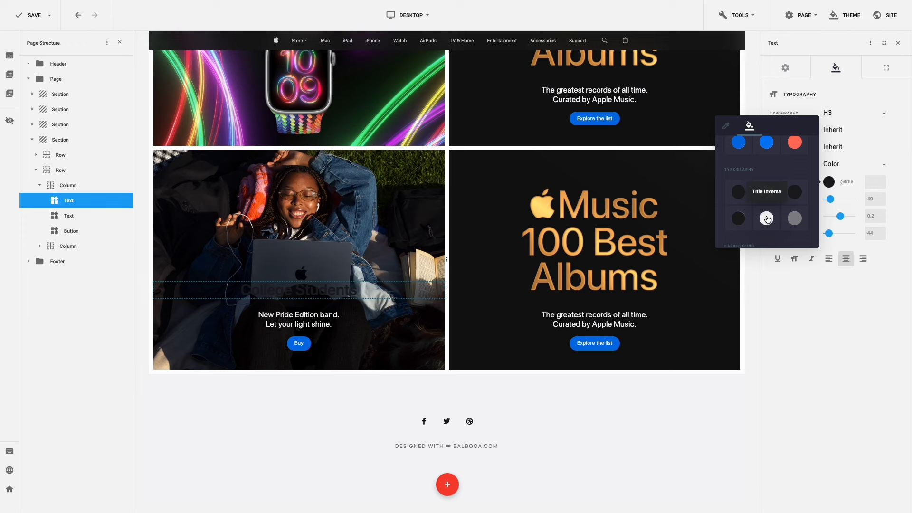
{"action": "left_click", "coordinate": [766, 218]}
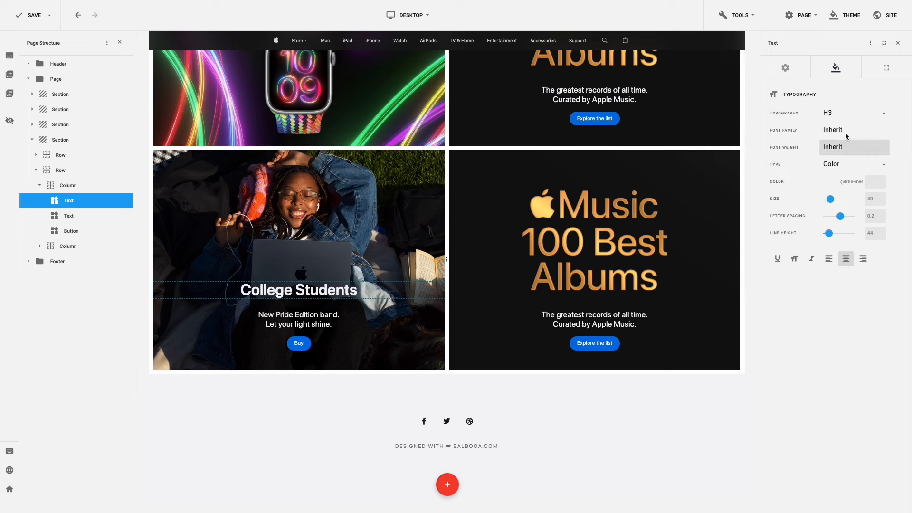
{"action": "left_click", "coordinate": [886, 69]}
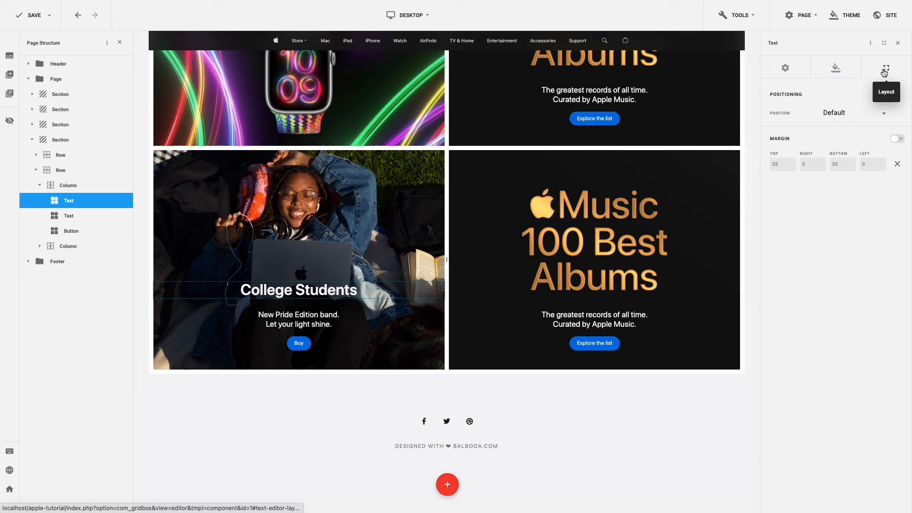
{"action": "left_click", "coordinate": [897, 164]}
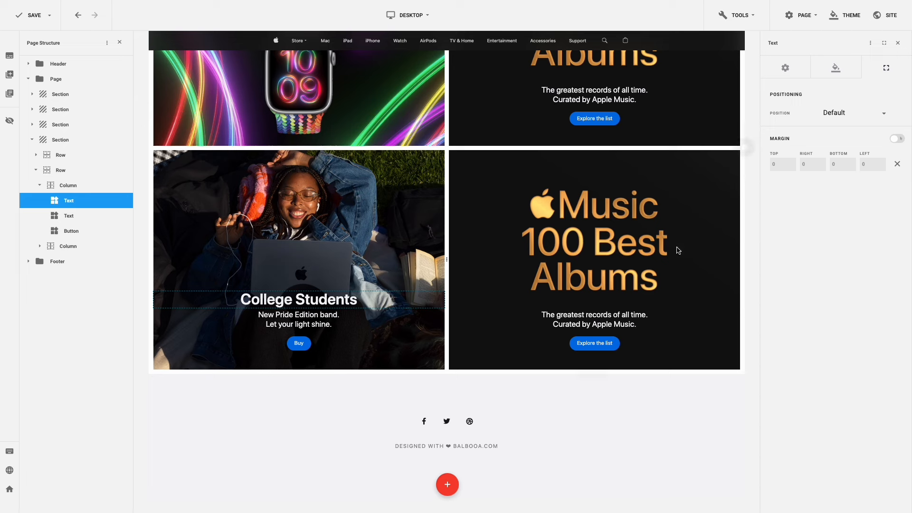
{"action": "triple_click", "coordinate": [325, 324]}
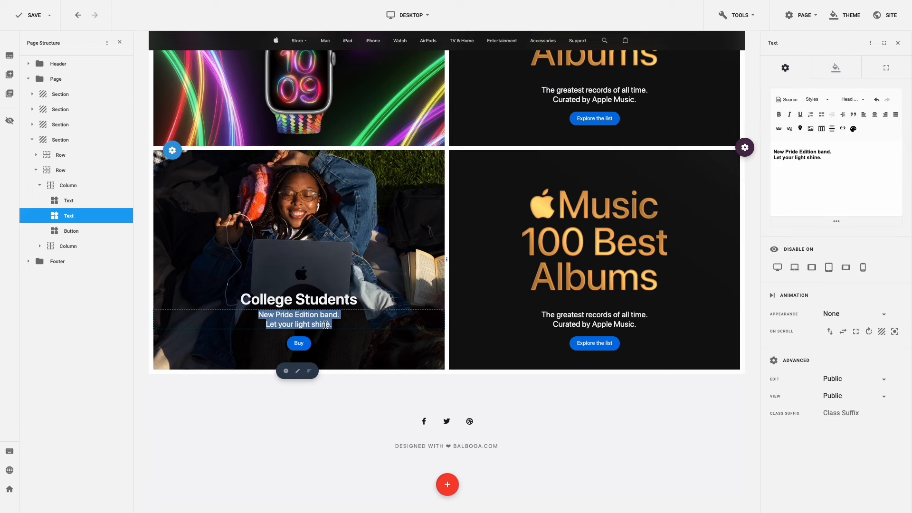
- Change the tagline to 'Mac and iPad. Go further.', relabel the button 'Learn more', and save
{"action": "type", "text": "Mac and iPad. Go further."}
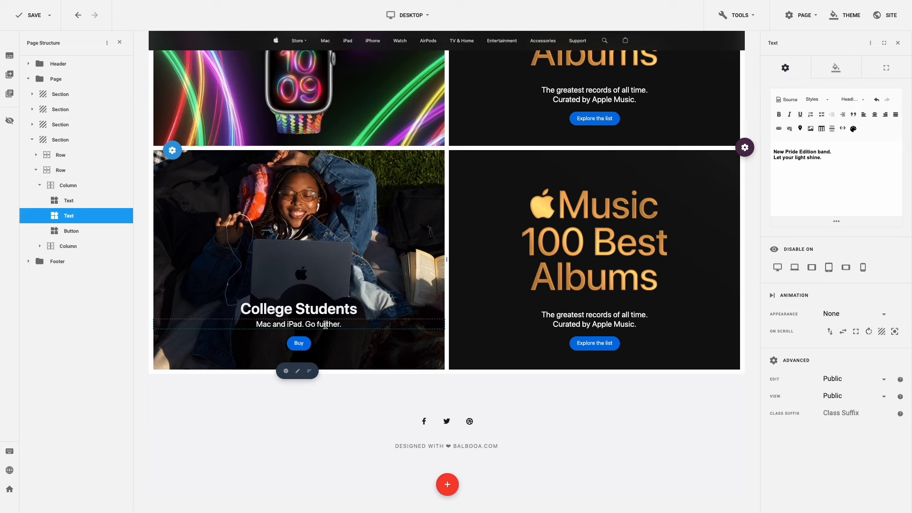
{"action": "left_click", "coordinate": [314, 346]}
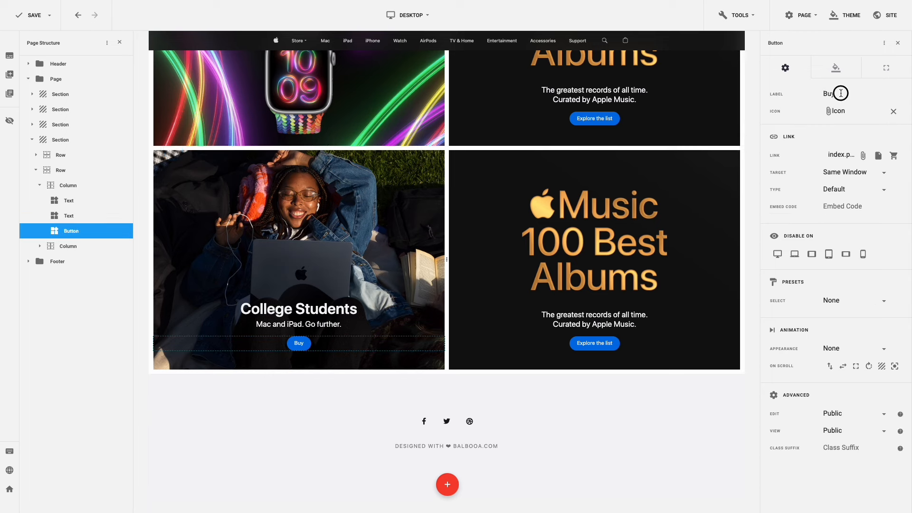
{"action": "left_click_drag", "start_coordinate": [840, 93], "coordinate": [811, 95]}
{"action": "type", "text": "Learn more"}
{"action": "key", "text": "ctrl+s"}
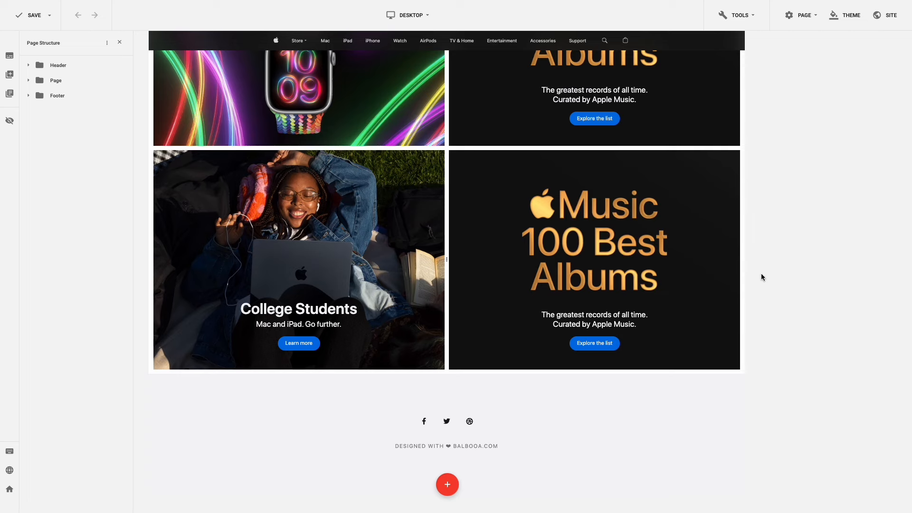
- Delete the Music 100 Best Albums image from the lower-right tile
{"action": "mouse_move", "coordinate": [598, 241]}
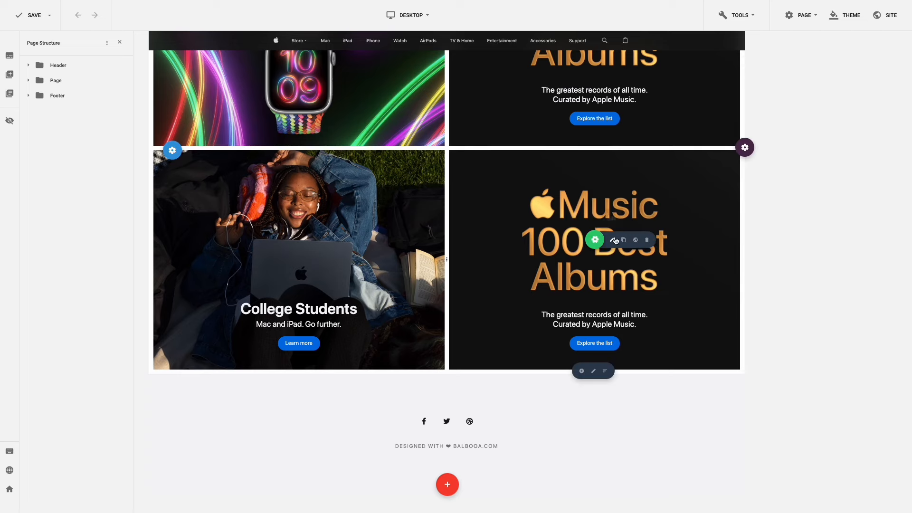
{"action": "left_click", "coordinate": [646, 241]}
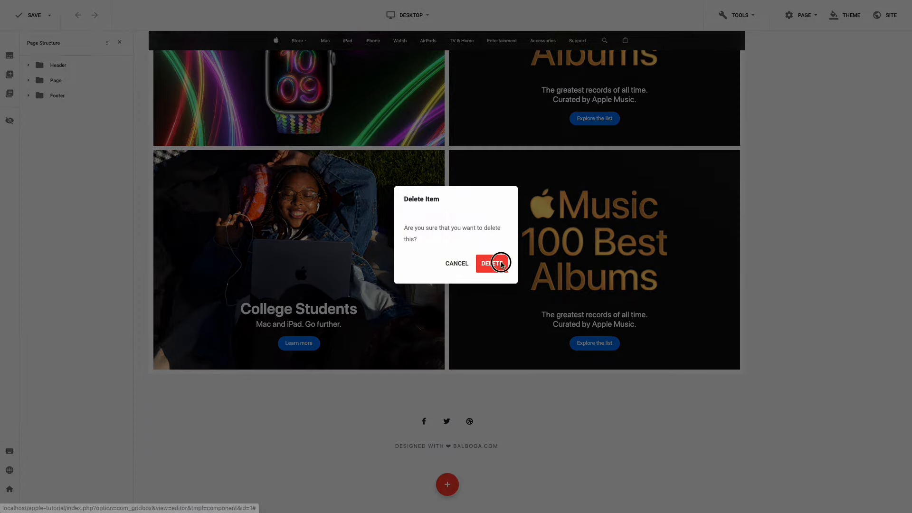
{"action": "left_click", "coordinate": [496, 262]}
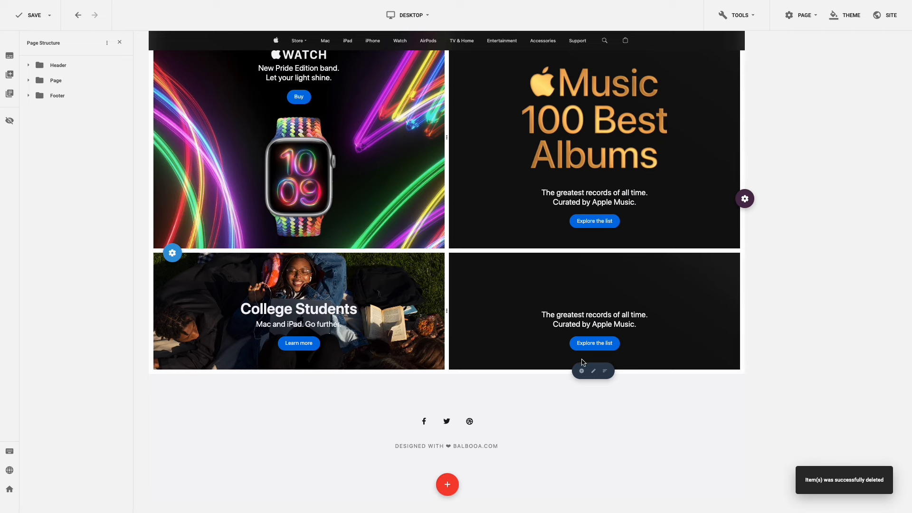
- Set col-4-bg.jpeg from the apple folder as the lower-right column background
{"action": "left_click", "coordinate": [594, 374]}
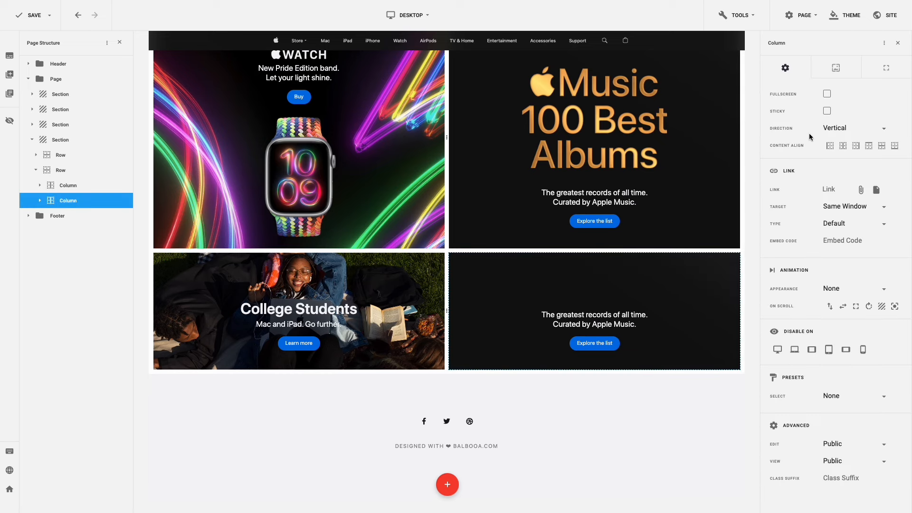
{"action": "left_click", "coordinate": [836, 71]}
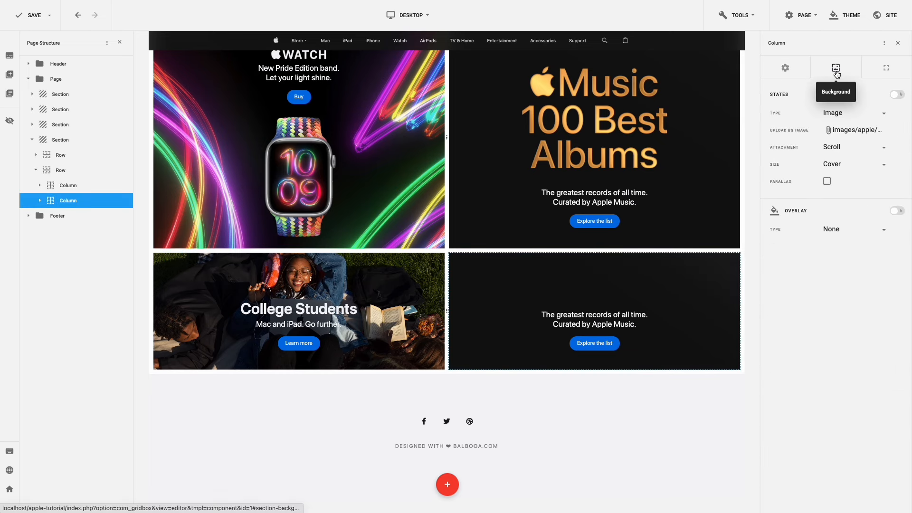
{"action": "left_click", "coordinate": [848, 130]}
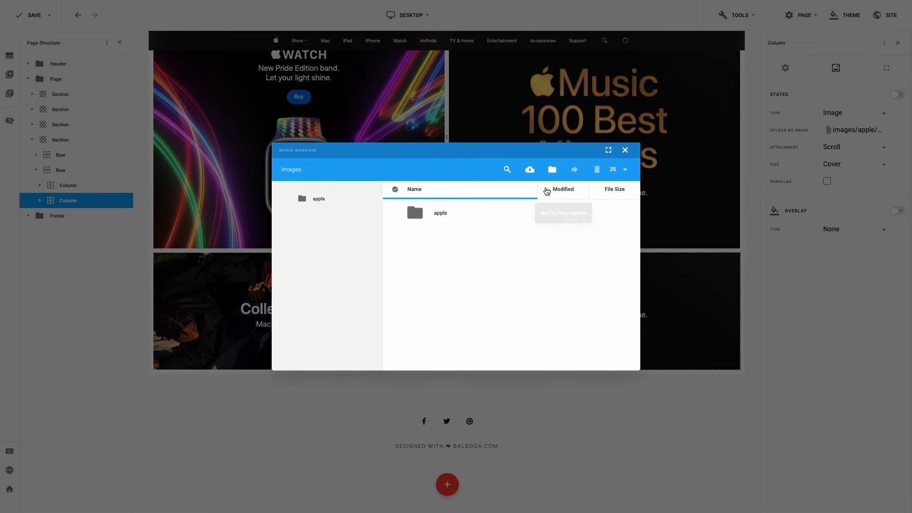
{"action": "left_click", "coordinate": [443, 215]}
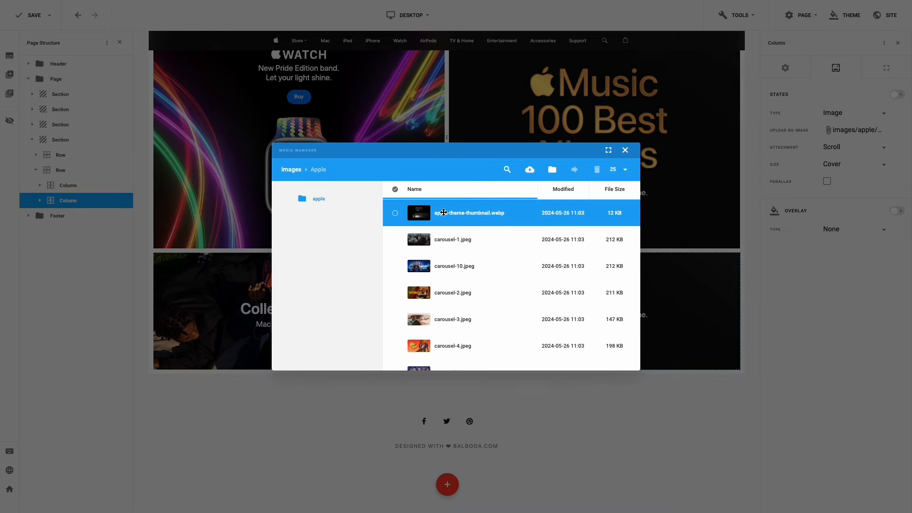
{"action": "scroll", "coordinate": [444, 212], "scroll_direction": "down", "scroll_amount": 6}
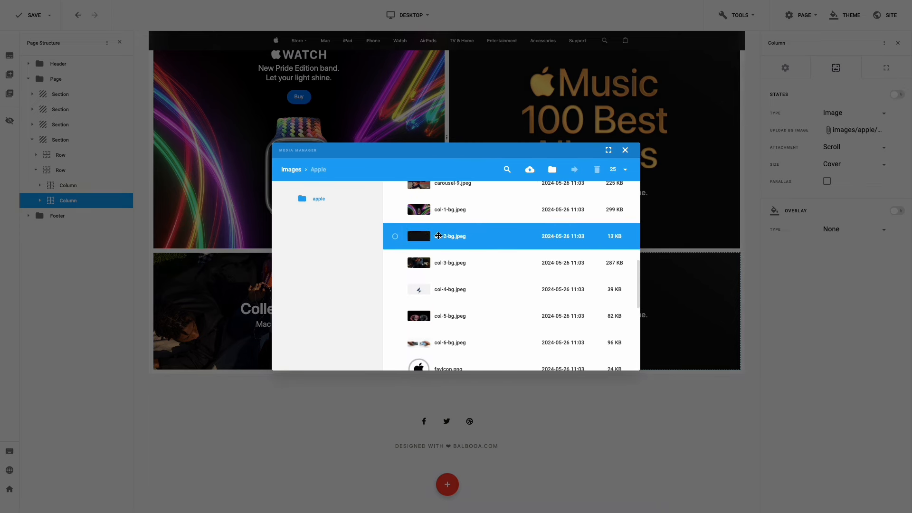
{"action": "left_click", "coordinate": [395, 290]}
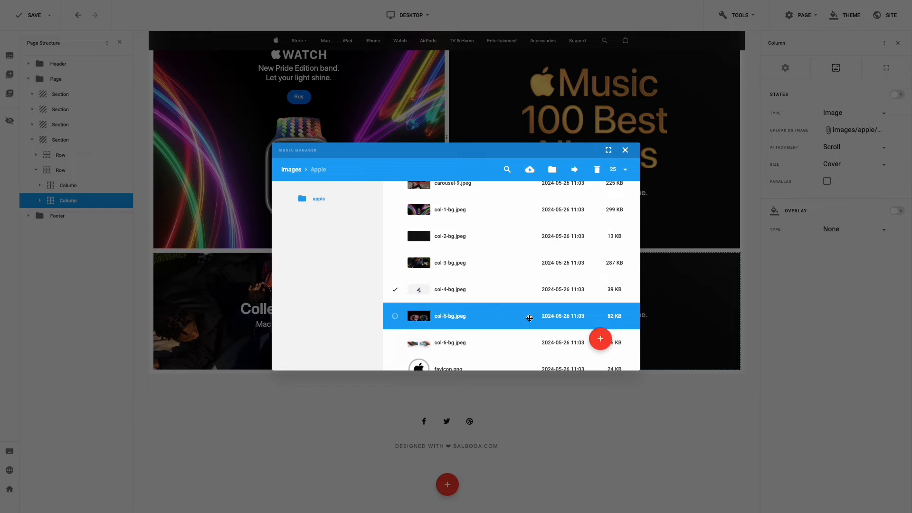
{"action": "left_click", "coordinate": [600, 340]}
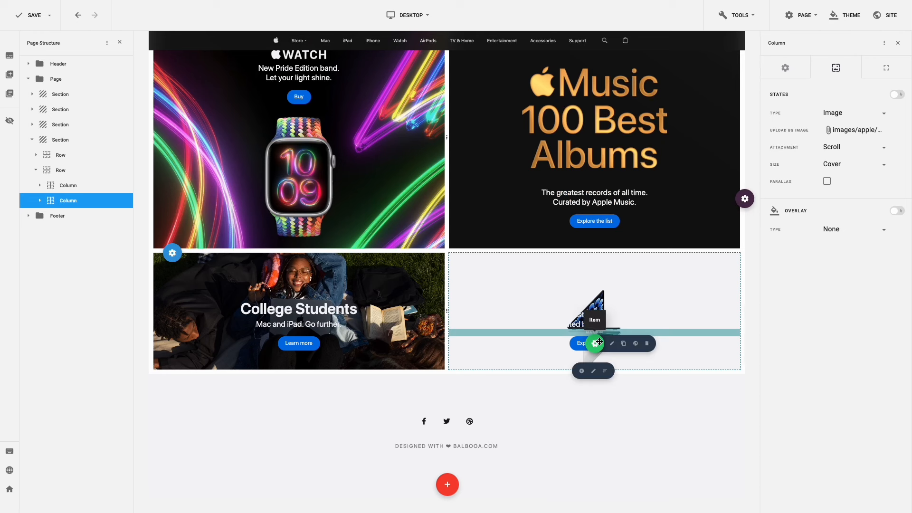
- Set the lower-right column's padding to 50 top and 380 bottom
{"action": "left_click", "coordinate": [886, 71]}
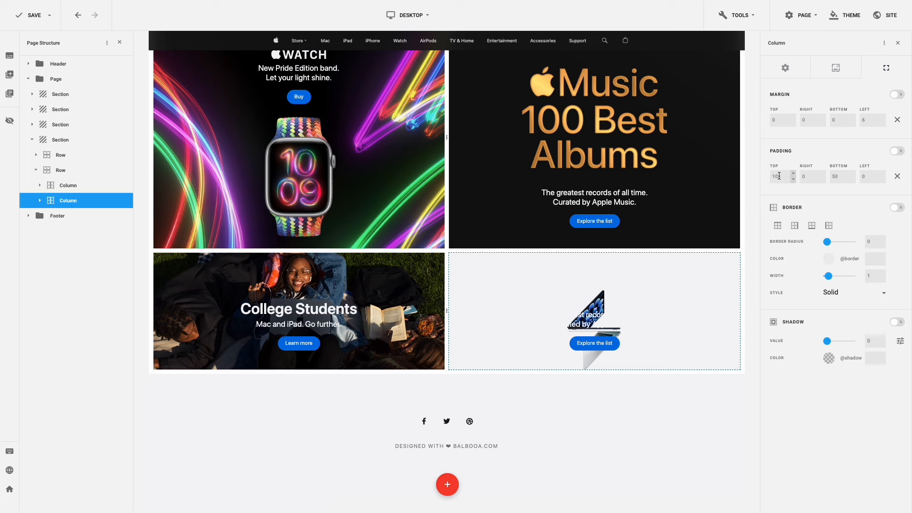
{"action": "left_click_drag", "start_coordinate": [776, 175], "coordinate": [766, 175]}
{"action": "type", "text": "50"}
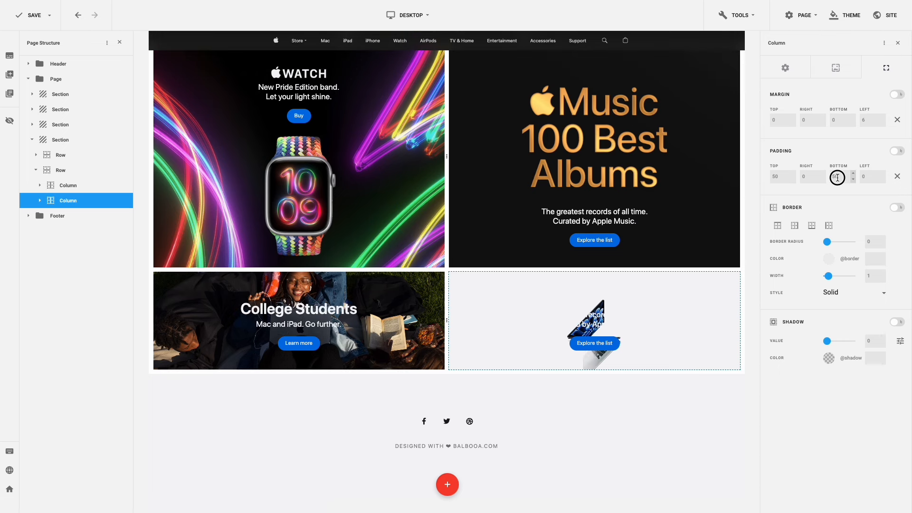
{"action": "left_click_drag", "start_coordinate": [837, 177], "coordinate": [827, 179]}
{"action": "type", "text": "380"}
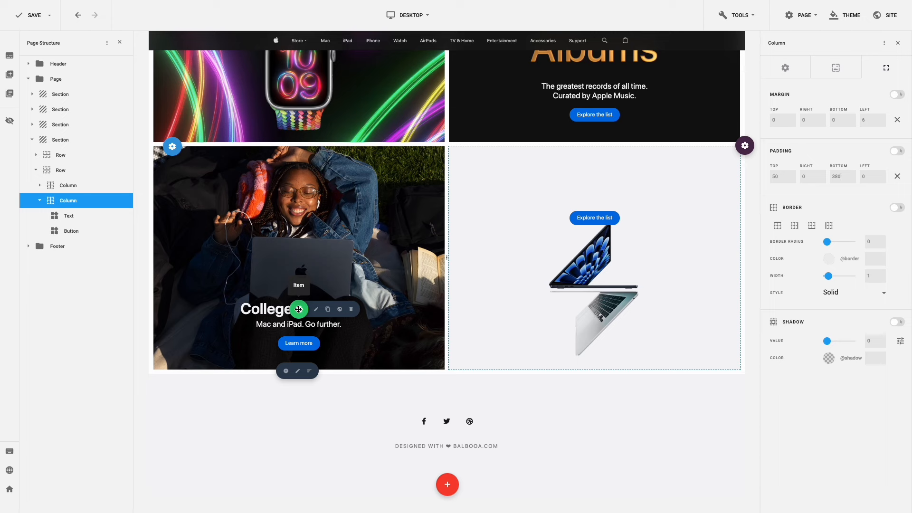
- Duplicate the College Students heading into the right tile as a dark Title-coloured 'MacBook Air'
{"action": "left_click", "coordinate": [328, 309]}
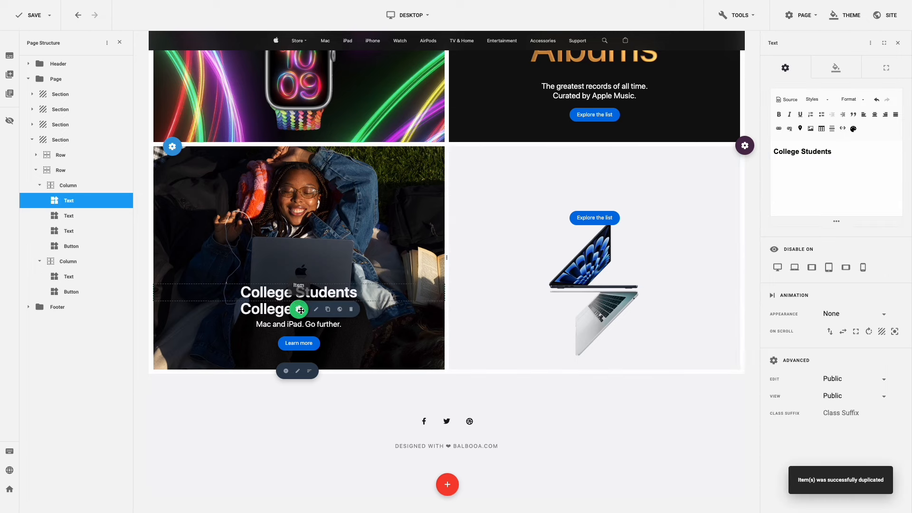
{"action": "left_click_drag", "start_coordinate": [301, 311], "coordinate": [606, 178]}
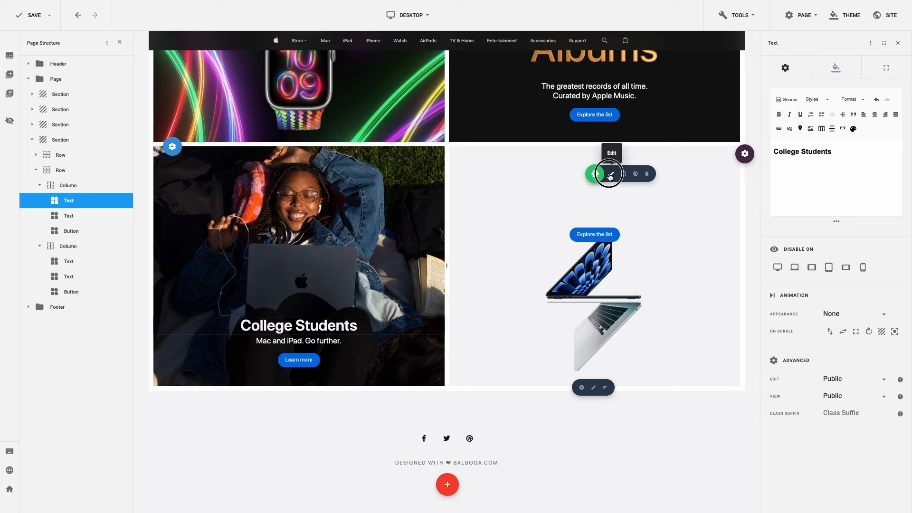
{"action": "left_click", "coordinate": [610, 178]}
{"action": "left_click_drag", "start_coordinate": [844, 154], "coordinate": [775, 151]}
{"action": "type", "text": "MacBook Air"}
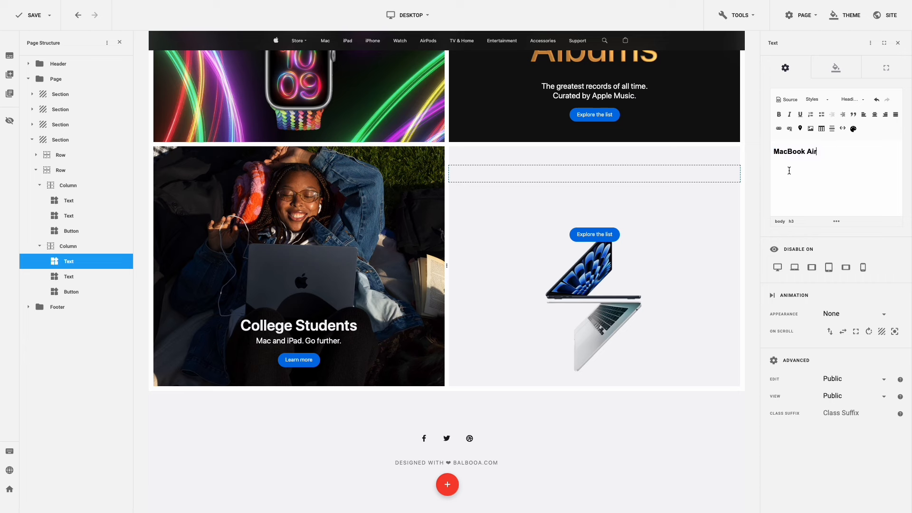
{"action": "left_click", "coordinate": [834, 70]}
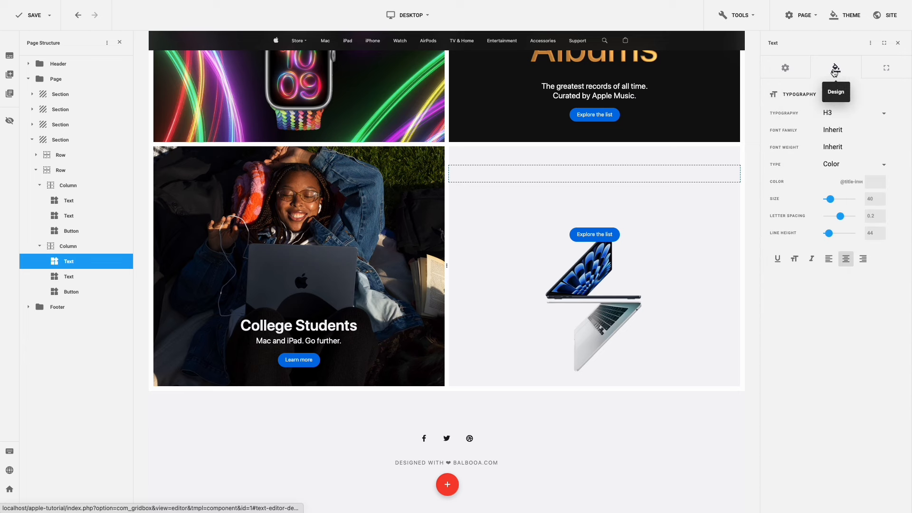
{"action": "left_click", "coordinate": [832, 182]}
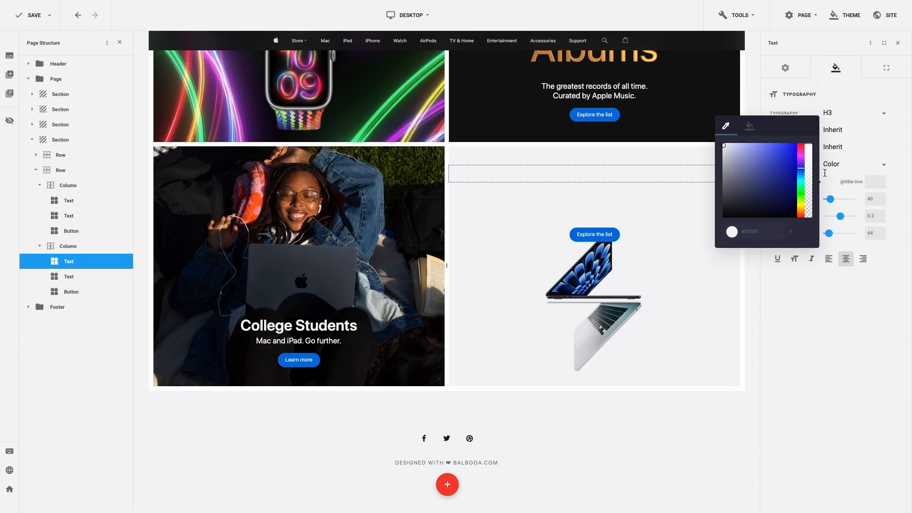
{"action": "left_click", "coordinate": [751, 127]}
{"action": "left_click", "coordinate": [740, 223]}
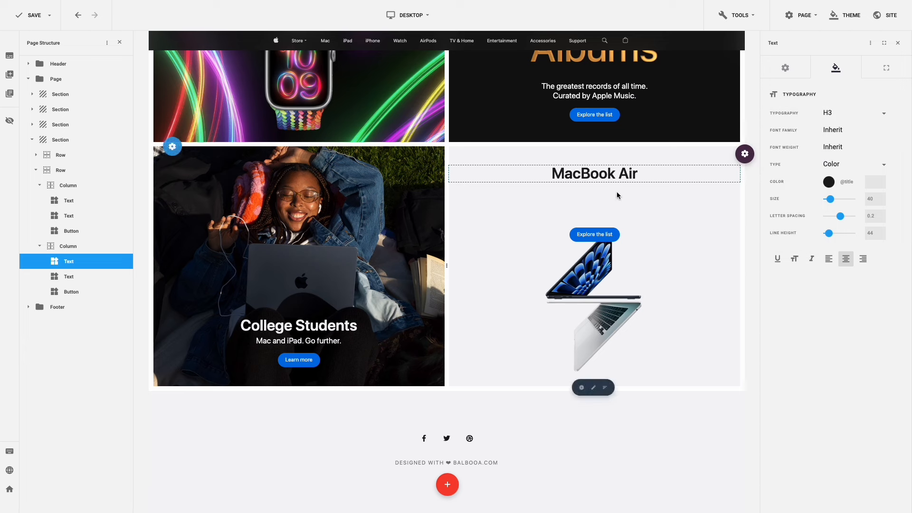
- Replace the text under the heading with 'Lean. Mean. M3 machine.'
{"action": "left_click", "coordinate": [613, 212]}
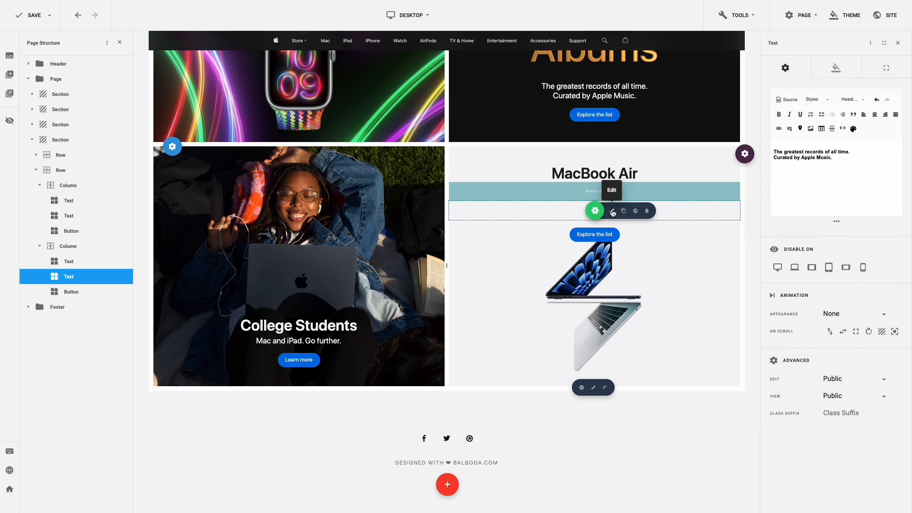
{"action": "left_click_drag", "start_coordinate": [843, 161], "coordinate": [775, 146]}
{"action": "type", "text": "Lean. Mean. M3 machine."}
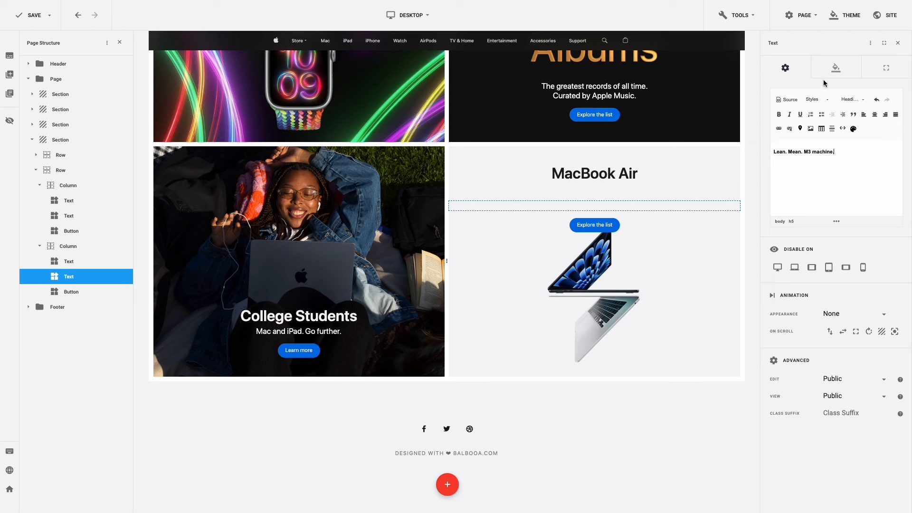
{"action": "left_click", "coordinate": [836, 71]}
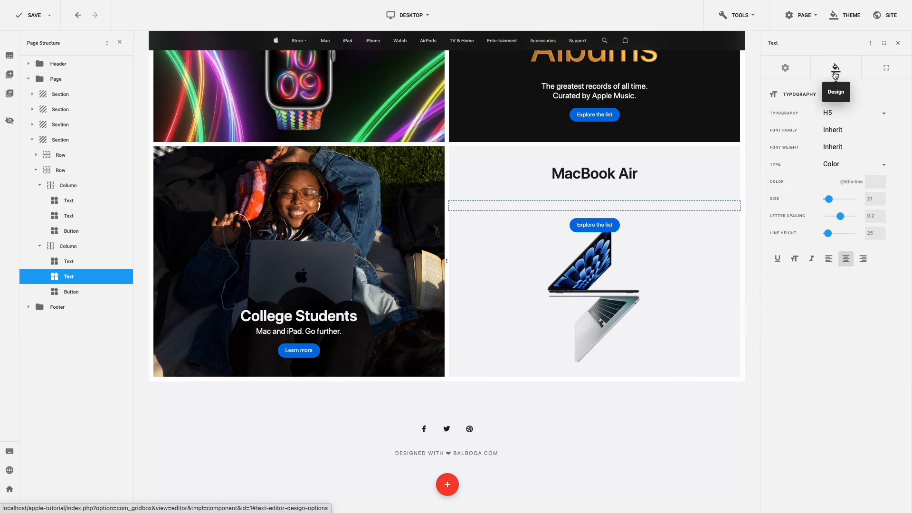
- Give the Lean. Mean. M3 machine. tagline the dark Title colour and zero margins
{"action": "left_click", "coordinate": [830, 185]}
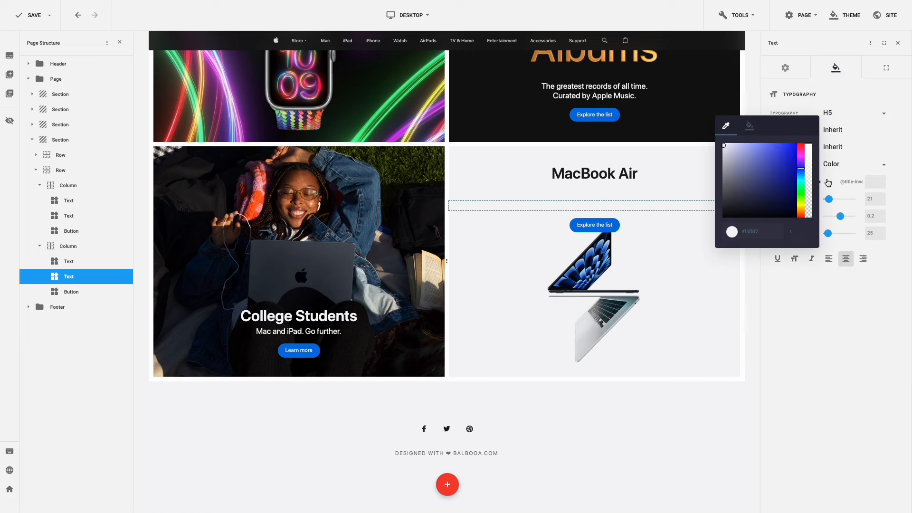
{"action": "left_click", "coordinate": [756, 131]}
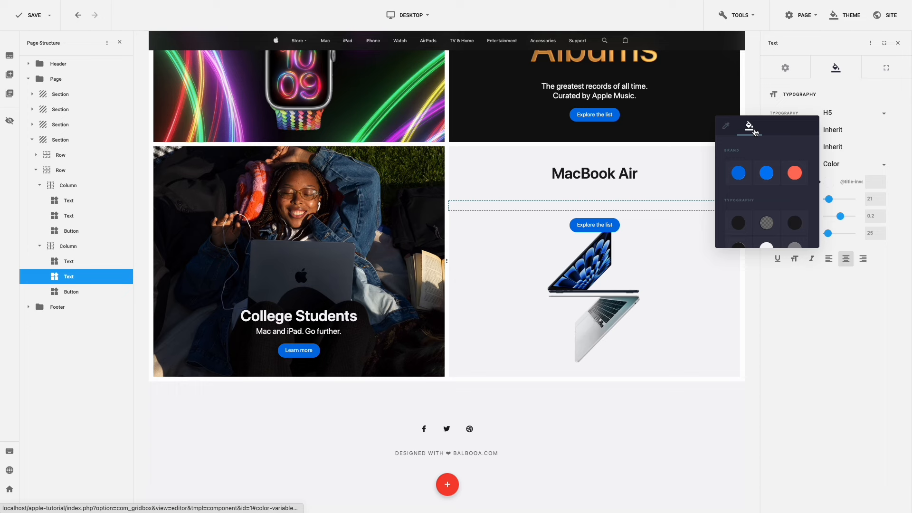
{"action": "left_click", "coordinate": [739, 223]}
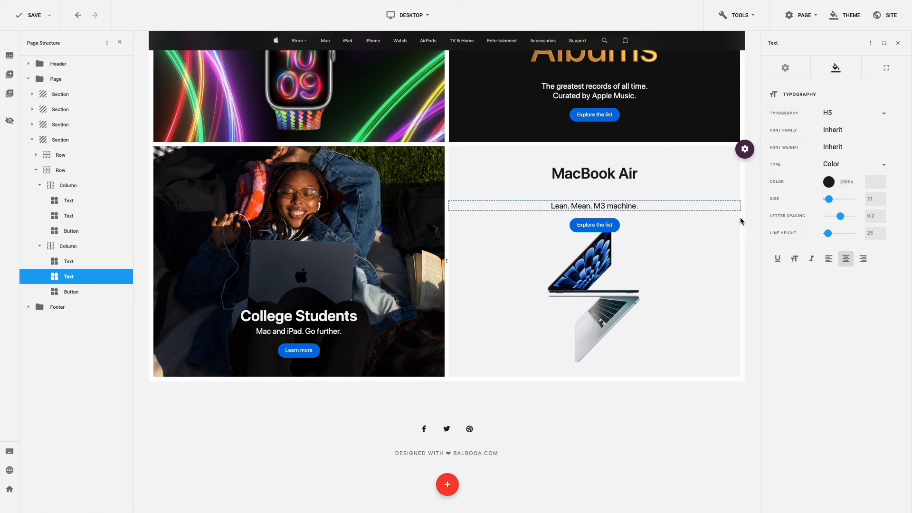
{"action": "left_click", "coordinate": [885, 70]}
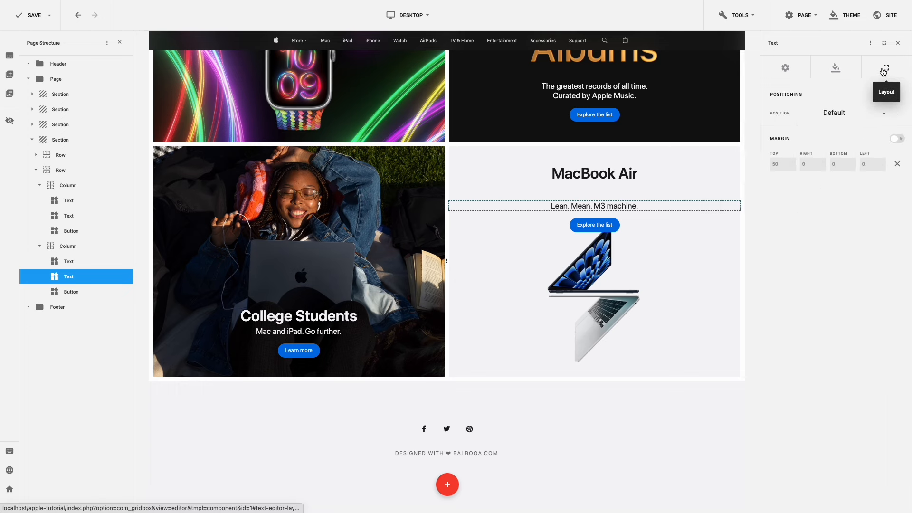
{"action": "left_click", "coordinate": [897, 164]}
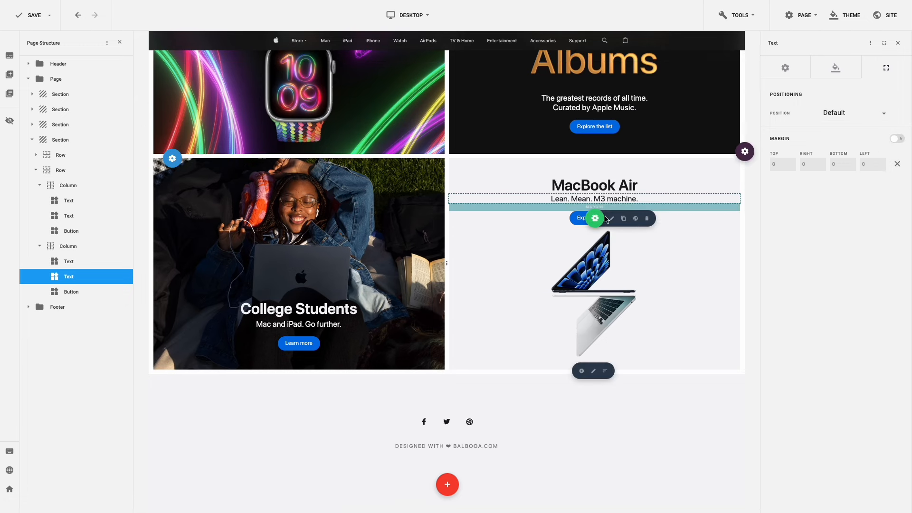
{"action": "left_click", "coordinate": [611, 219]}
- Change the MacBook Air button label to 'Learn more' and reset its margins to 0
{"action": "left_click", "coordinate": [611, 219]}
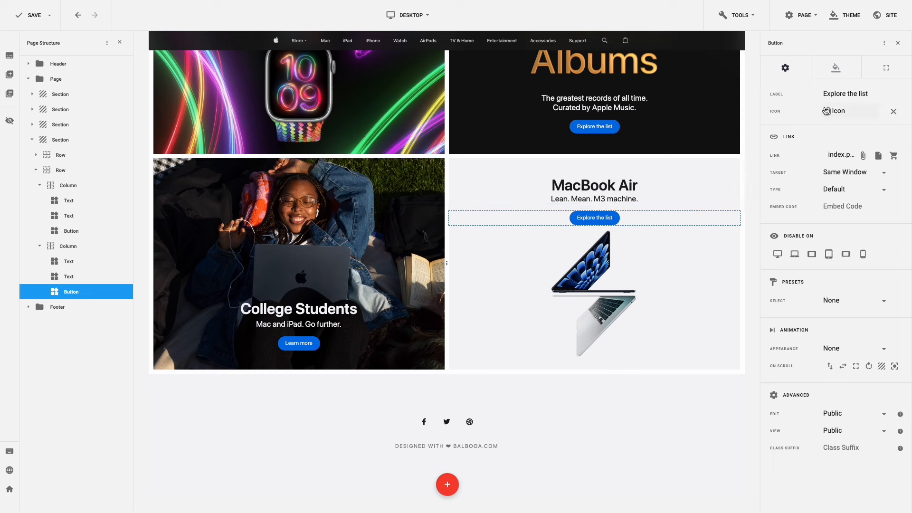
{"action": "left_click", "coordinate": [839, 92]}
{"action": "key", "text": "ctrl+a"}
{"action": "type", "text": "Learn more"}
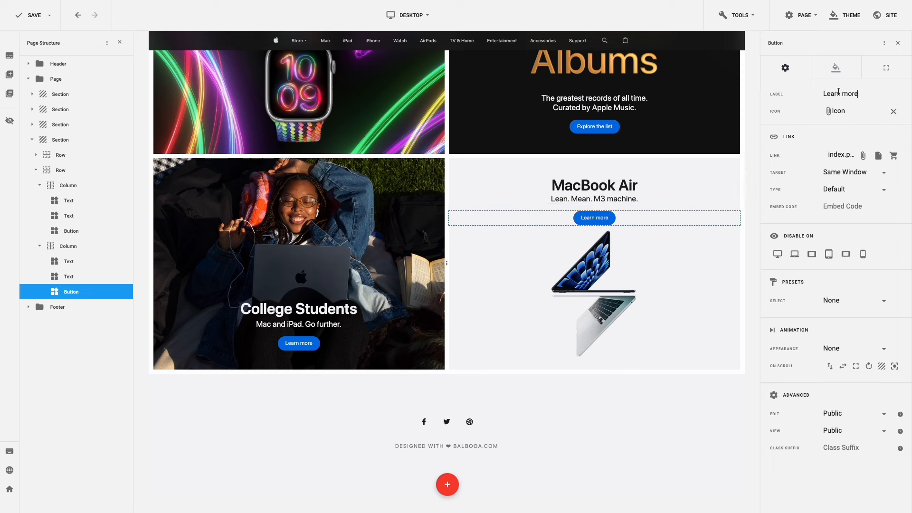
{"action": "left_click", "coordinate": [886, 69]}
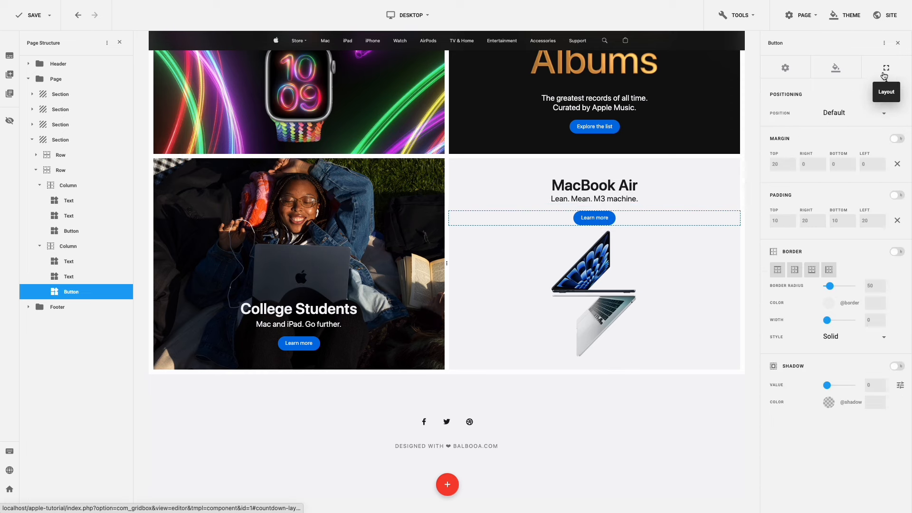
{"action": "left_click", "coordinate": [897, 164]}
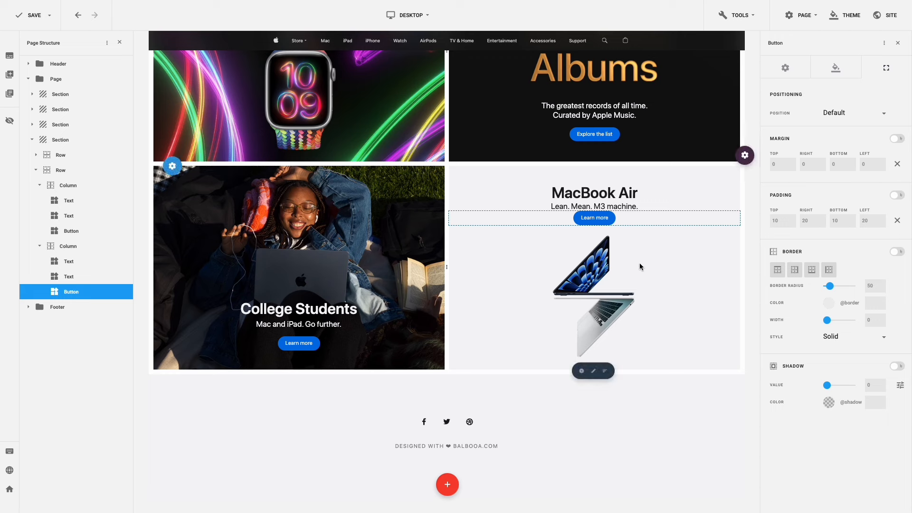
- Add a single-column nested row below the button, clearing its margins and editing Margin Top toward 10
{"action": "left_click", "coordinate": [606, 372]}
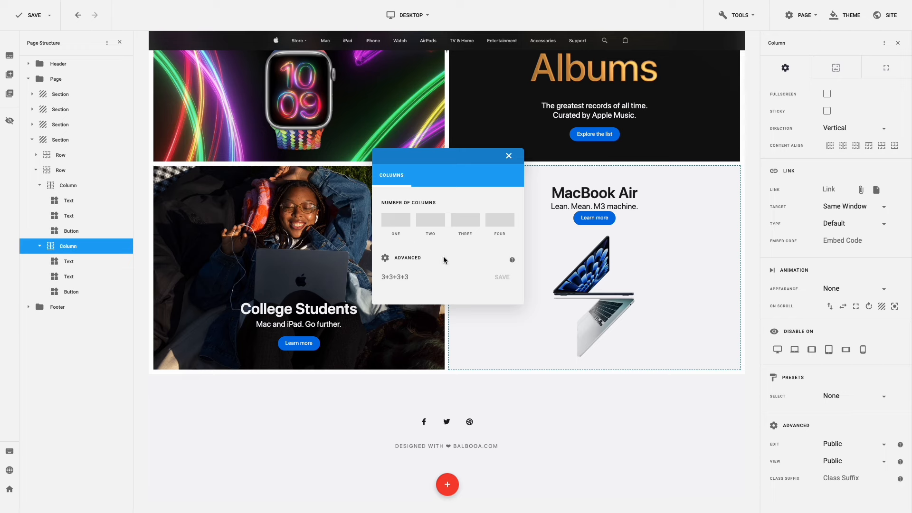
{"action": "left_click", "coordinate": [399, 226]}
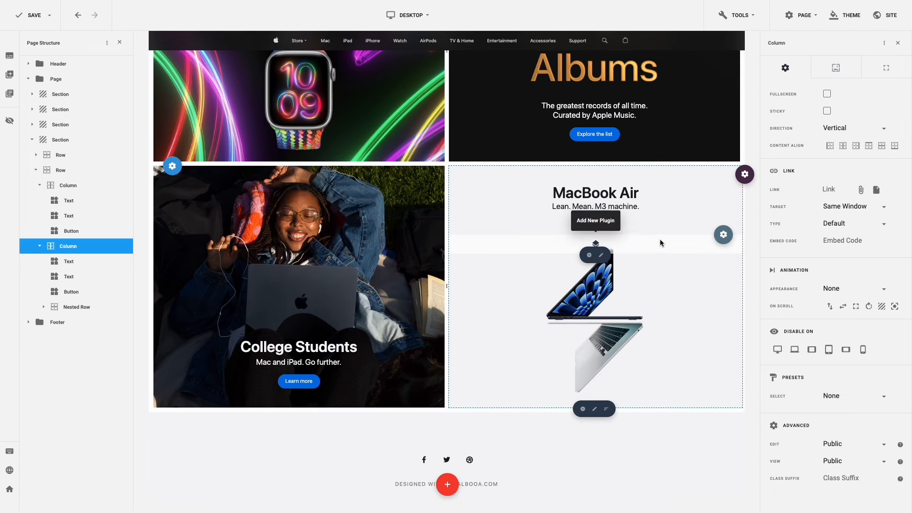
{"action": "mouse_move", "coordinate": [721, 236]}
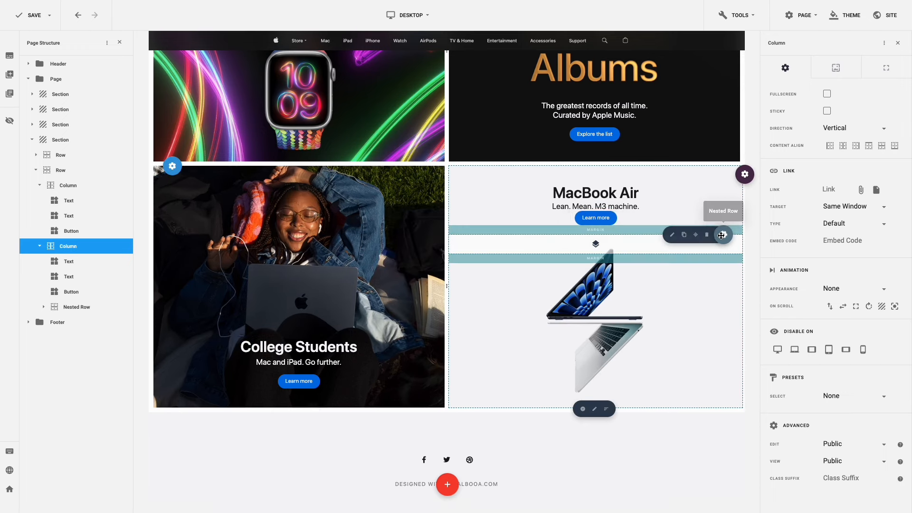
{"action": "left_click", "coordinate": [672, 236]}
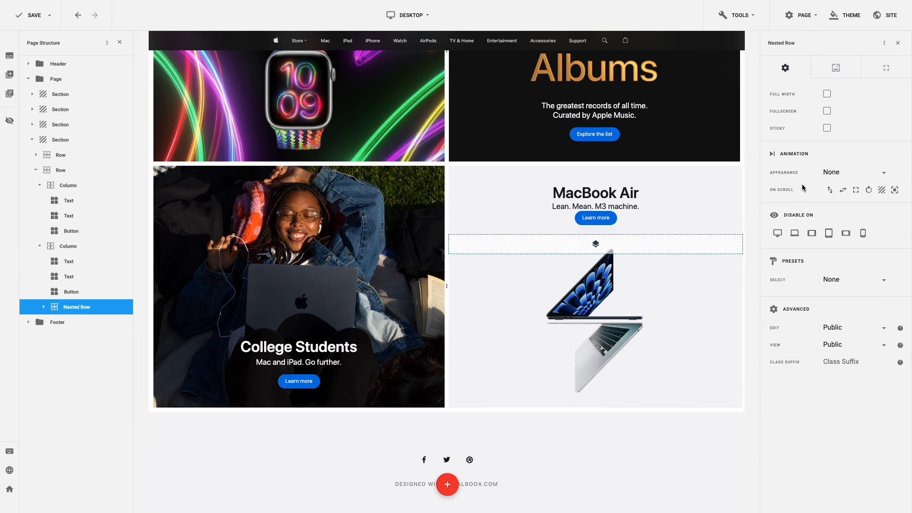
{"action": "left_click", "coordinate": [879, 75]}
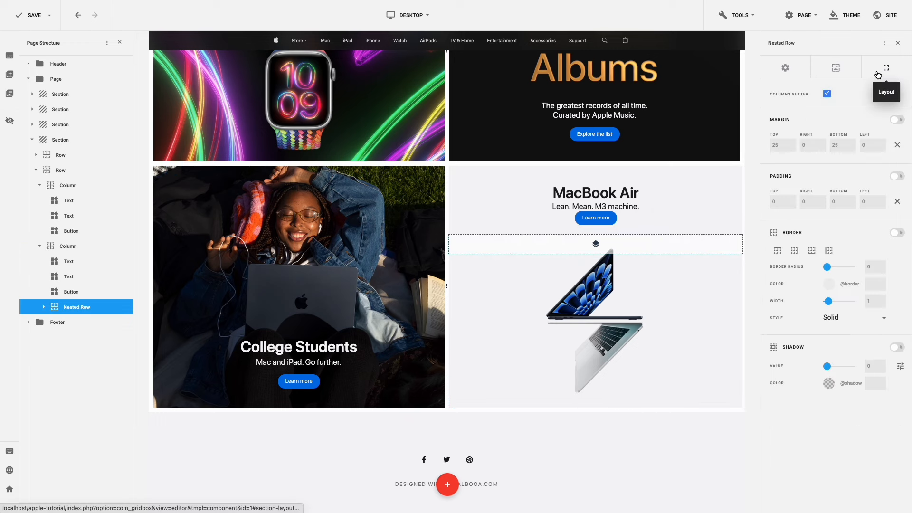
{"action": "left_click", "coordinate": [898, 145]}
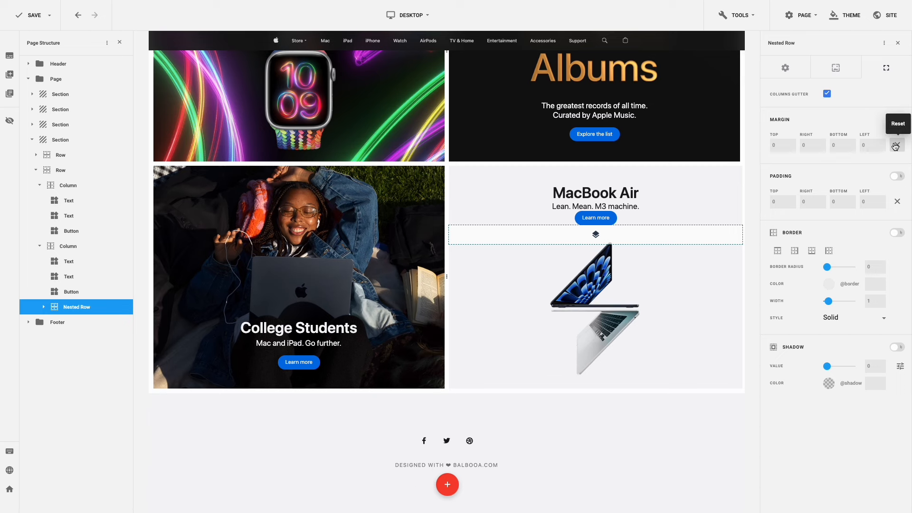
{"action": "left_click", "coordinate": [771, 145]}
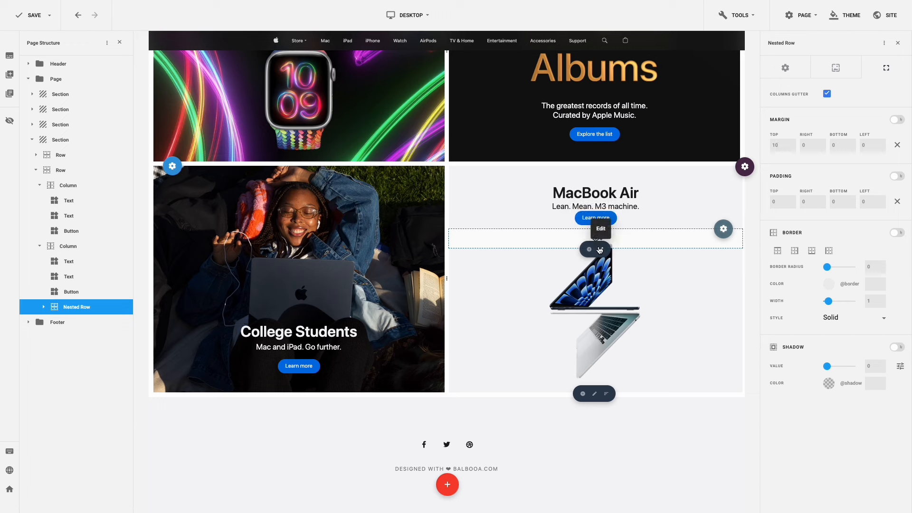
- Make the nested column horizontal with Center and Middle alignment, then move the Learn more button into it
{"action": "left_click", "coordinate": [600, 249]}
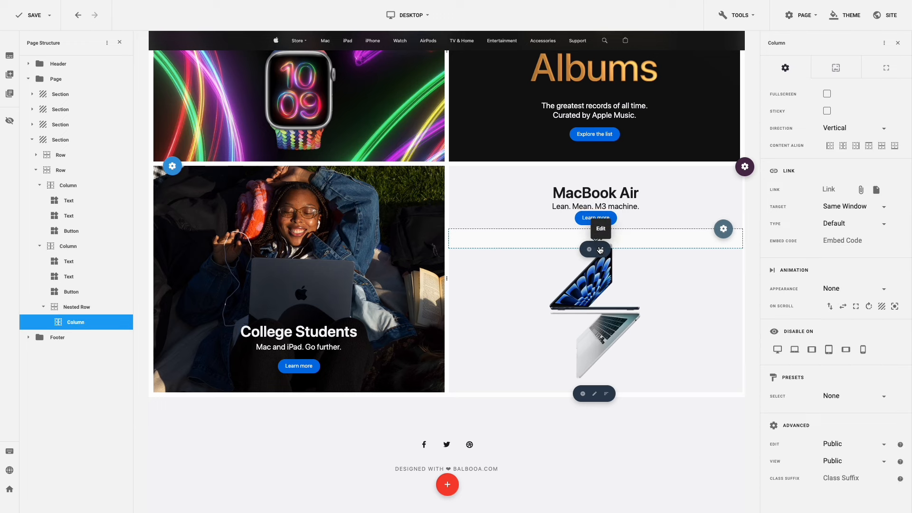
{"action": "left_click", "coordinate": [864, 136]}
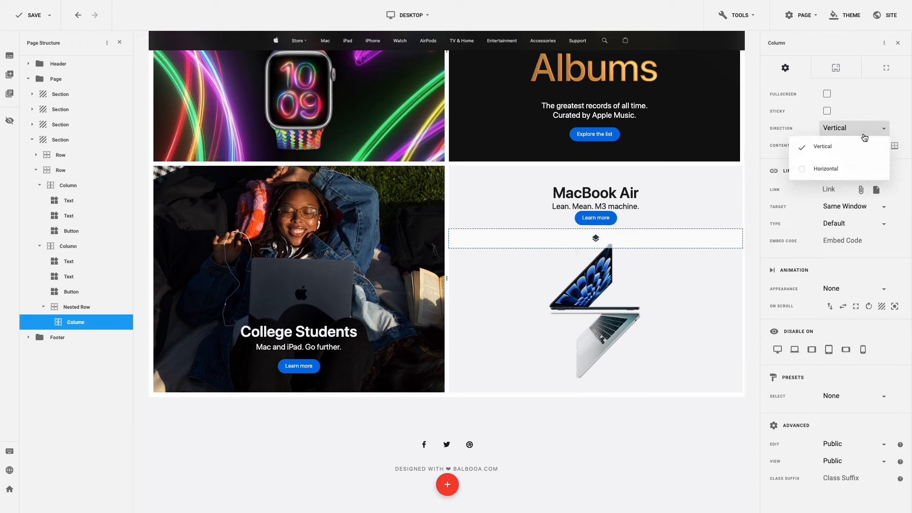
{"action": "left_click", "coordinate": [852, 168]}
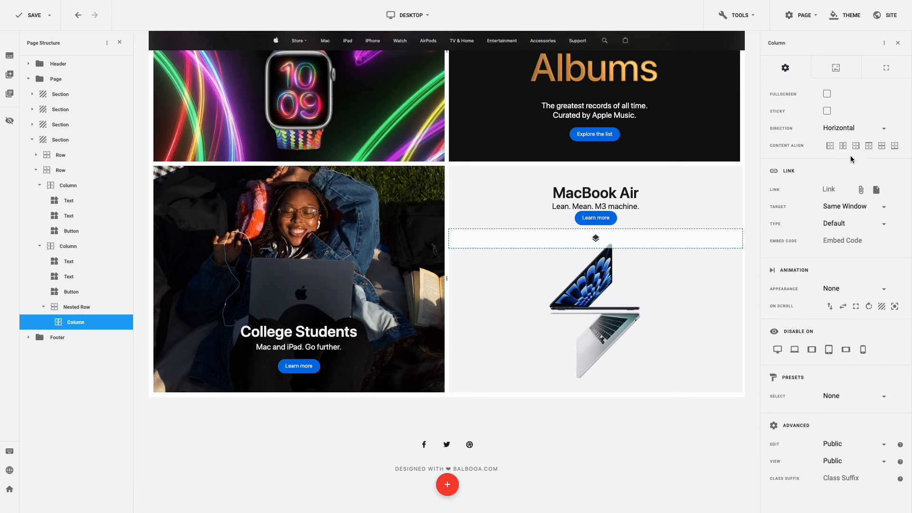
{"action": "left_click", "coordinate": [844, 147]}
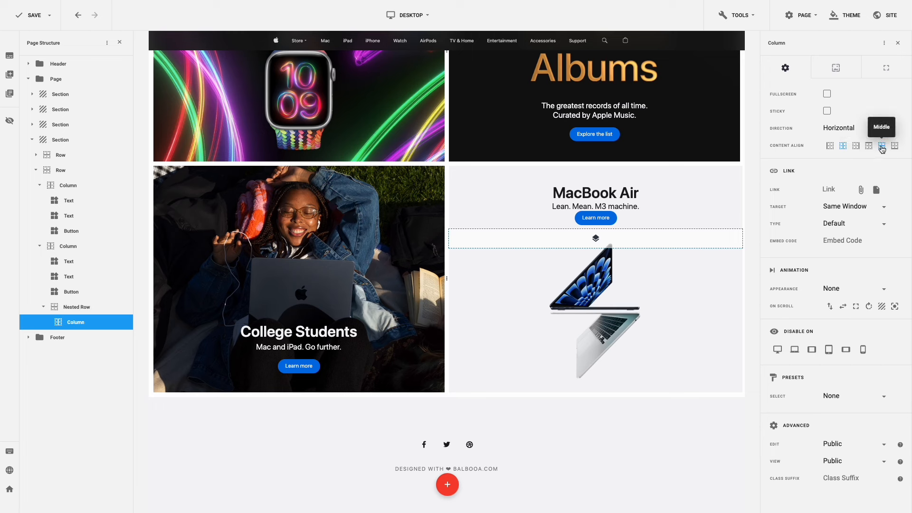
{"action": "left_click", "coordinate": [882, 148]}
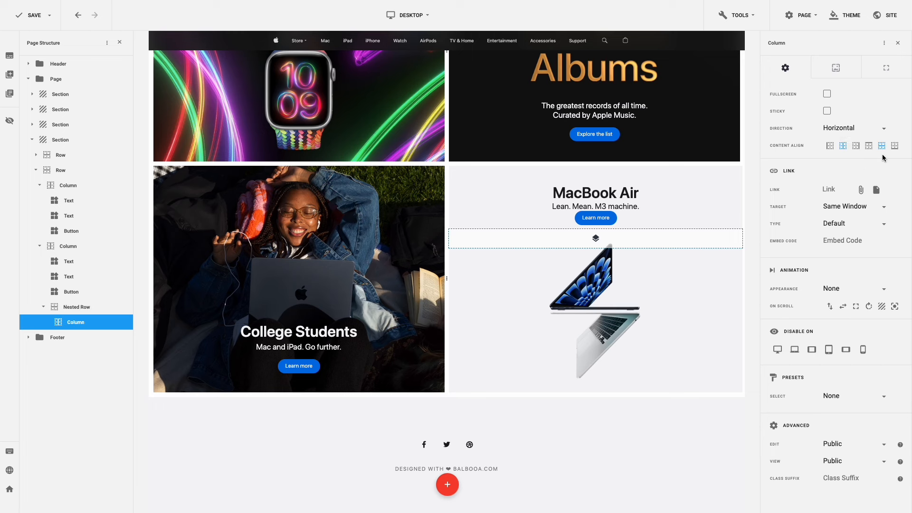
{"action": "mouse_move", "coordinate": [590, 218]}
{"action": "left_click_drag", "start_coordinate": [585, 217], "coordinate": [600, 229]}
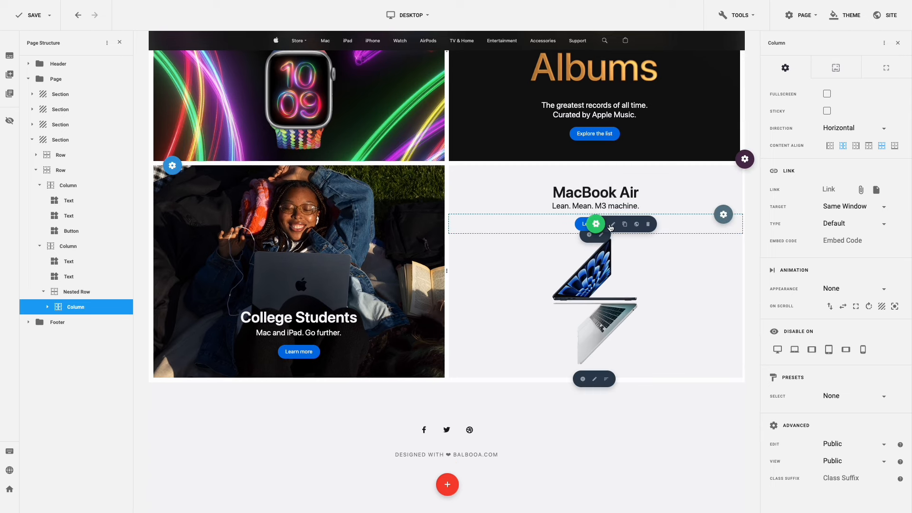
- Duplicate the MacBook Air Learn more button and relabel the copy 'Buy'
{"action": "left_click", "coordinate": [625, 225]}
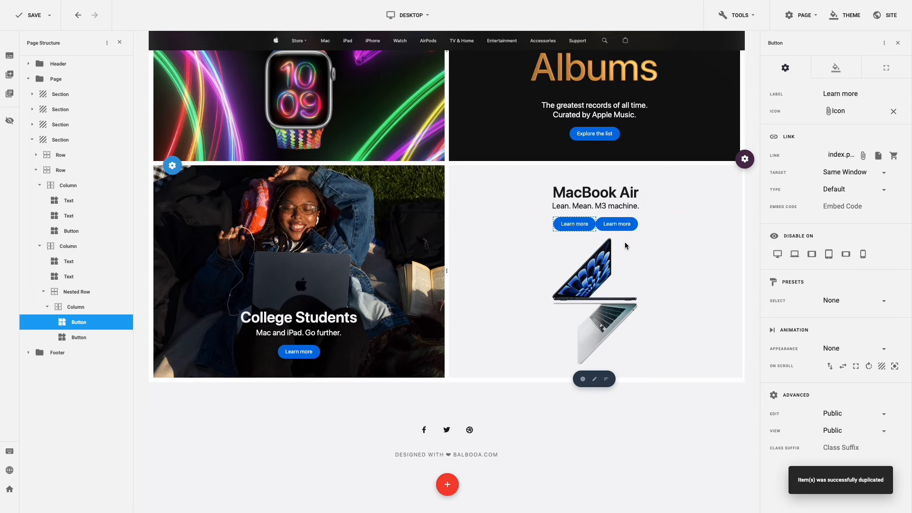
{"action": "left_click", "coordinate": [634, 225]}
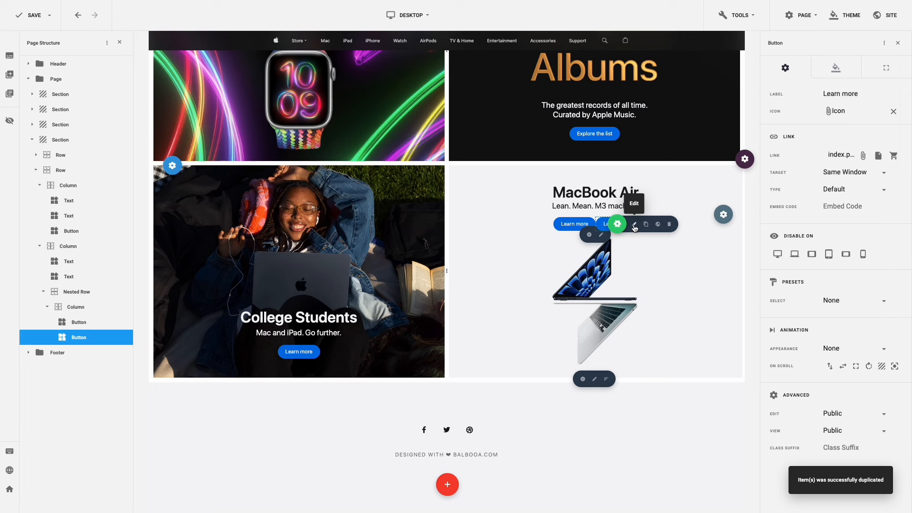
{"action": "triple_click", "coordinate": [833, 94]}
{"action": "type", "text": "Buy"}
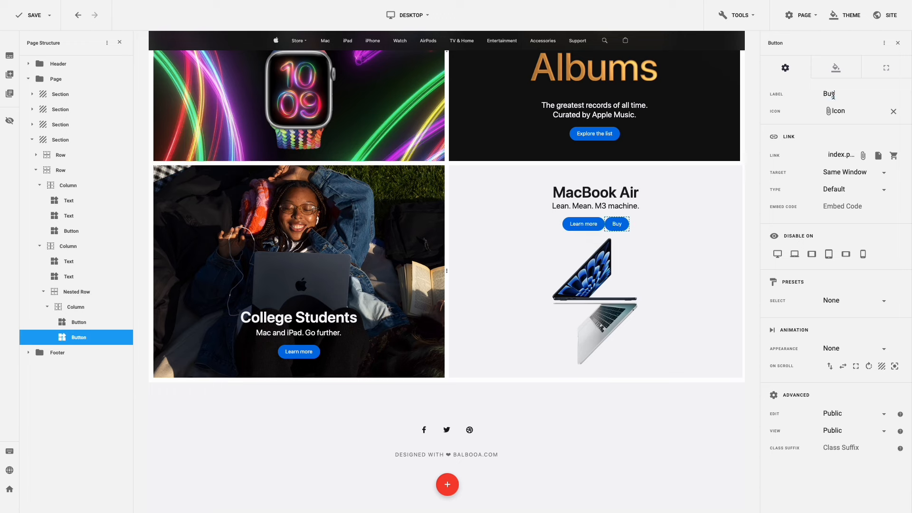
{"action": "left_click", "coordinate": [838, 71]}
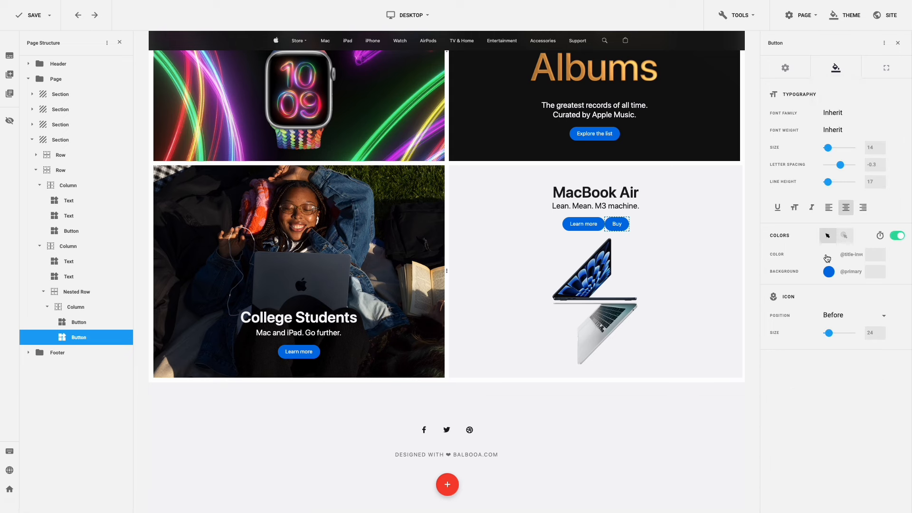
{"action": "left_click", "coordinate": [828, 258]}
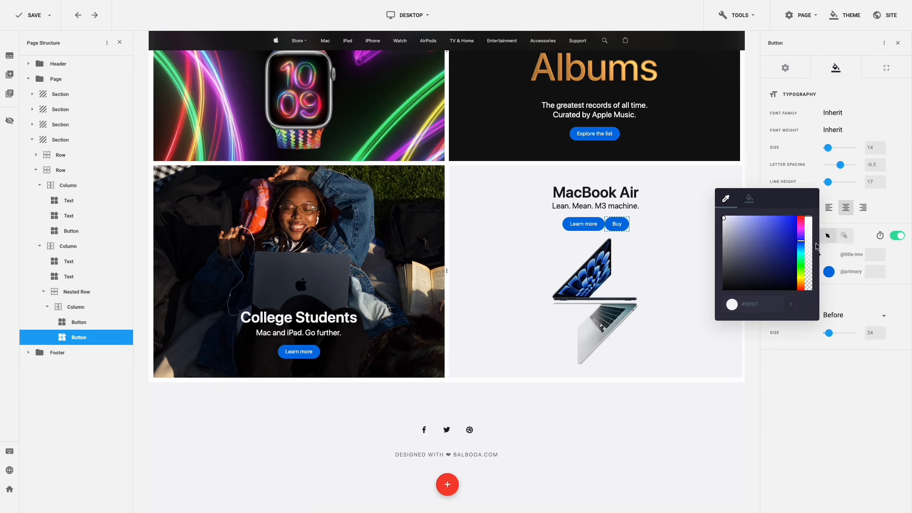
{"action": "left_click", "coordinate": [750, 199]}
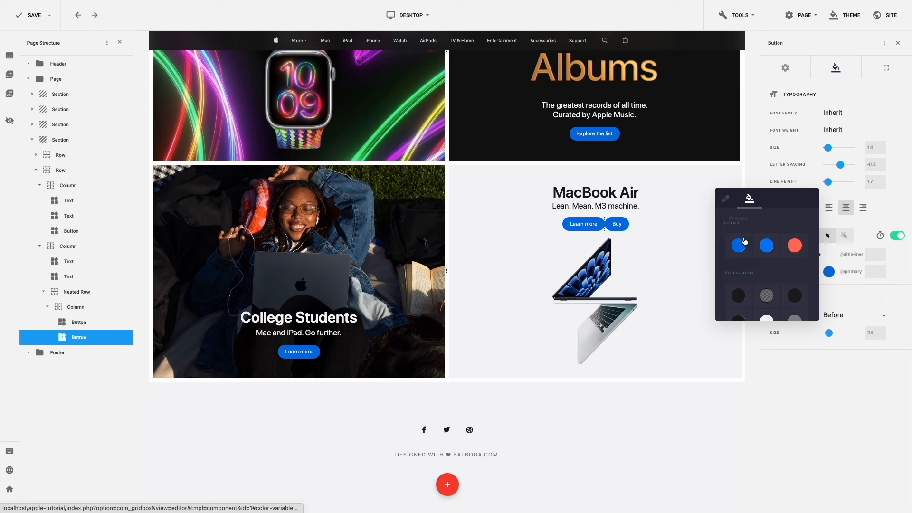
{"action": "left_click", "coordinate": [742, 244]}
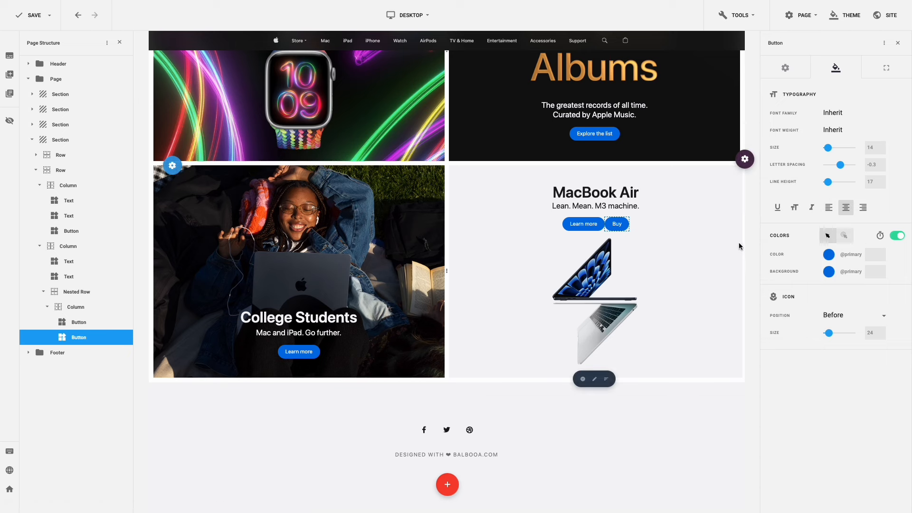
{"action": "left_click", "coordinate": [829, 272]}
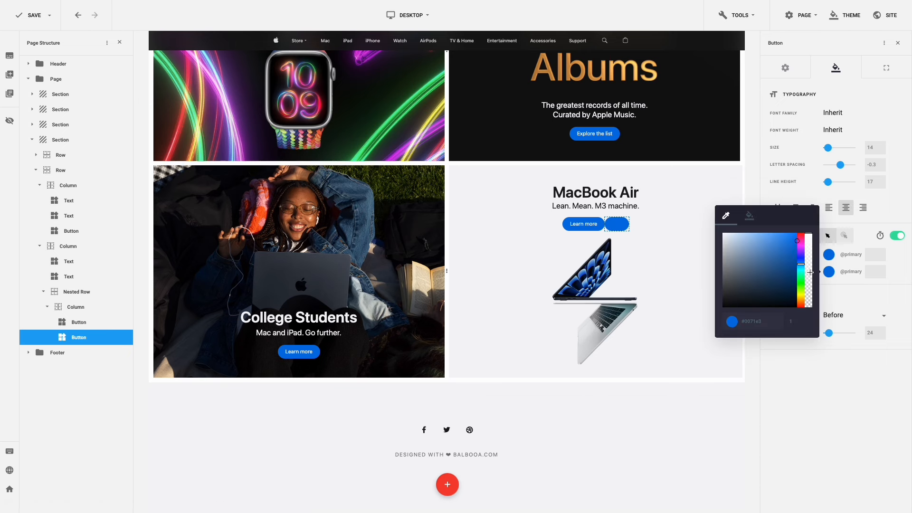
{"action": "left_click_drag", "start_coordinate": [810, 273], "coordinate": [809, 312]}
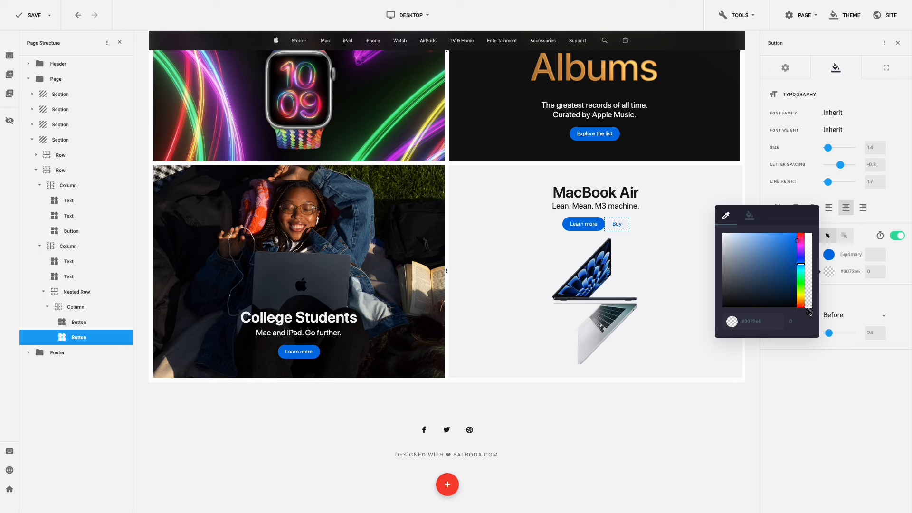
{"action": "left_click", "coordinate": [832, 303]}
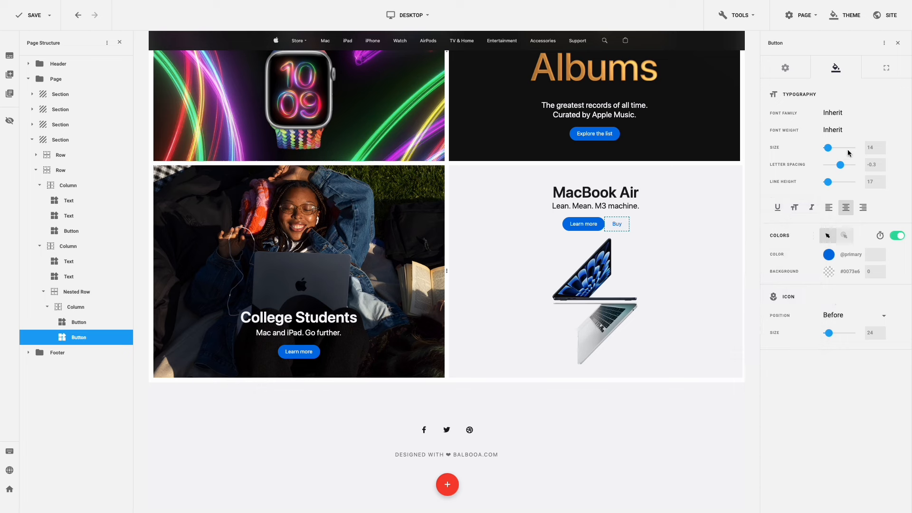
{"action": "left_click", "coordinate": [877, 70]}
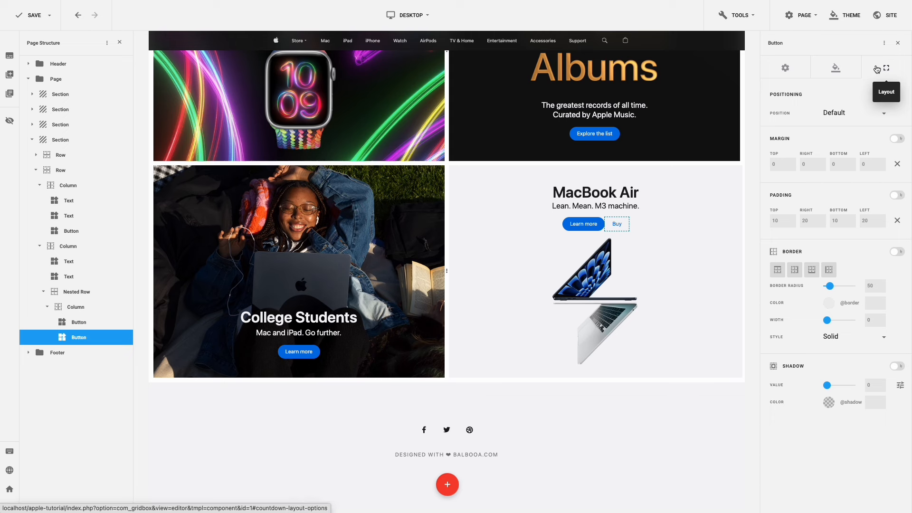
{"action": "left_click", "coordinate": [861, 164]}
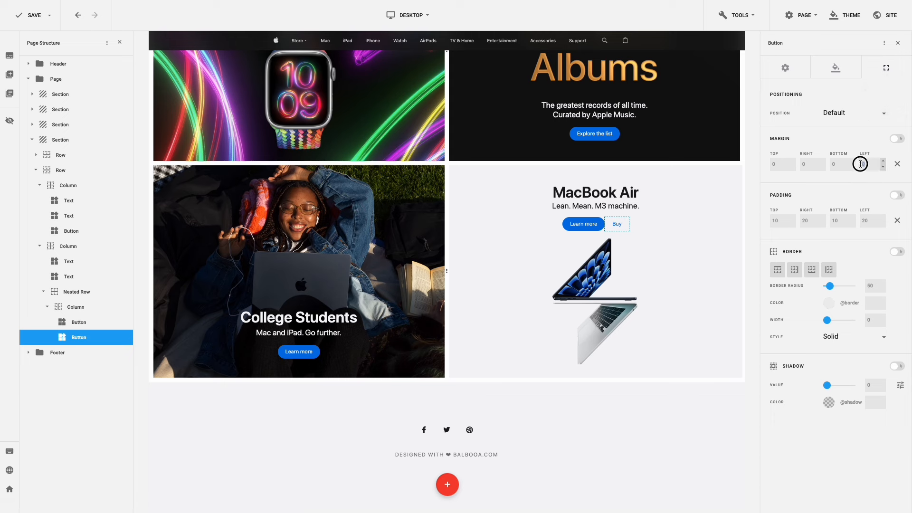
{"action": "type", "text": "15"}
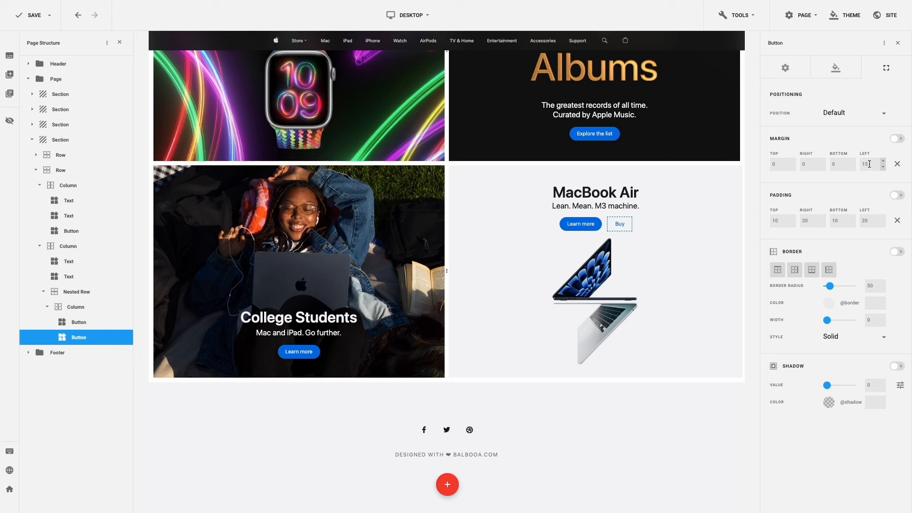
{"action": "left_click", "coordinate": [829, 303]}
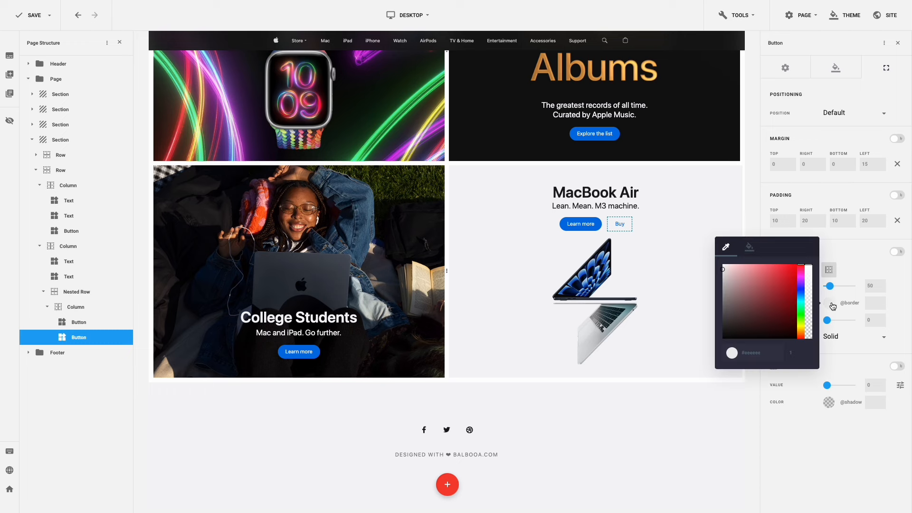
{"action": "left_click", "coordinate": [751, 250]}
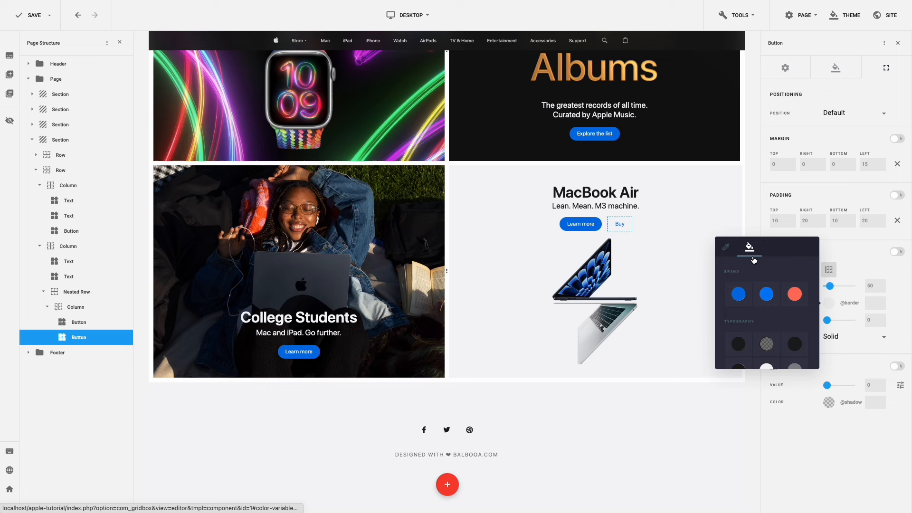
{"action": "left_click", "coordinate": [738, 294]}
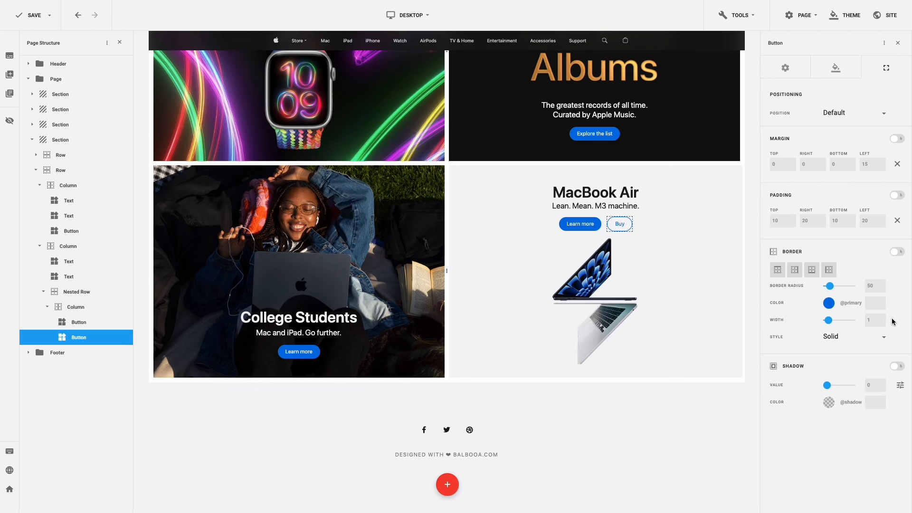
{"action": "key", "text": "ctrl+s"}
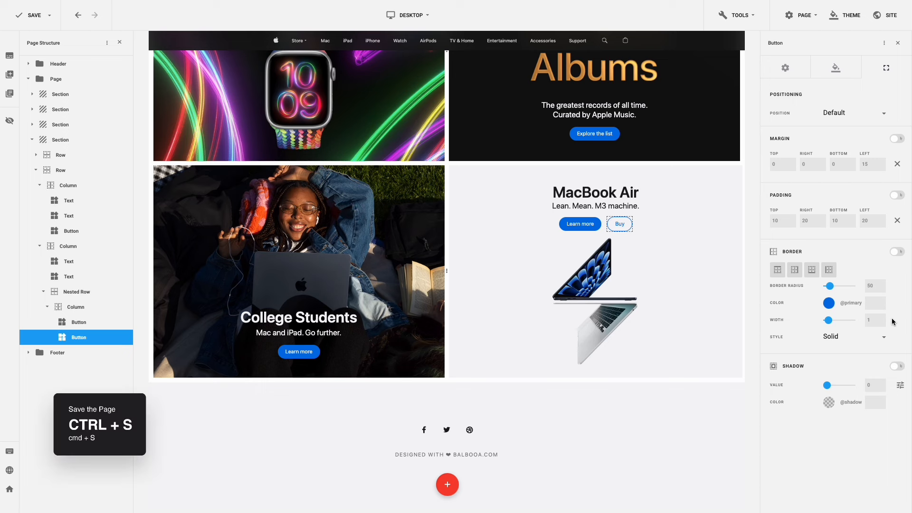
- Save the page and duplicate the College Students row
{"action": "key", "text": "ctrl+s"}
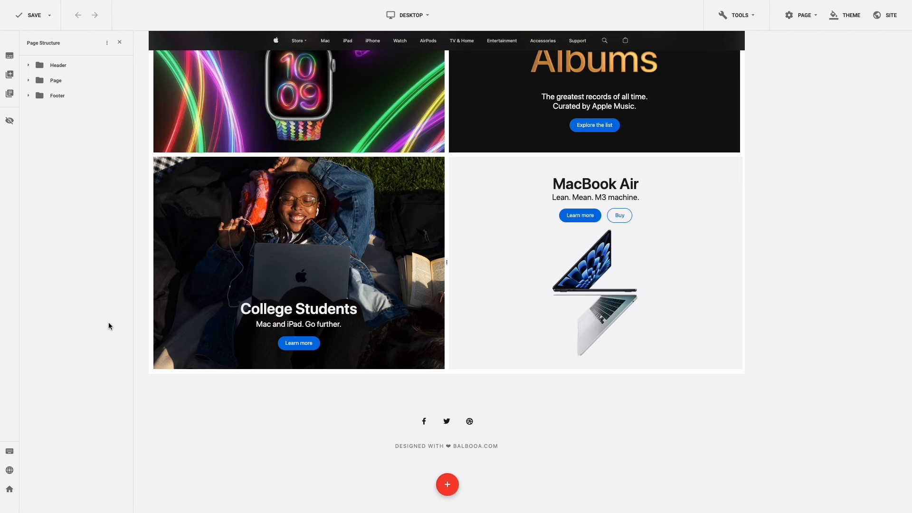
{"action": "mouse_move", "coordinate": [173, 157]}
{"action": "left_click", "coordinate": [201, 158]}
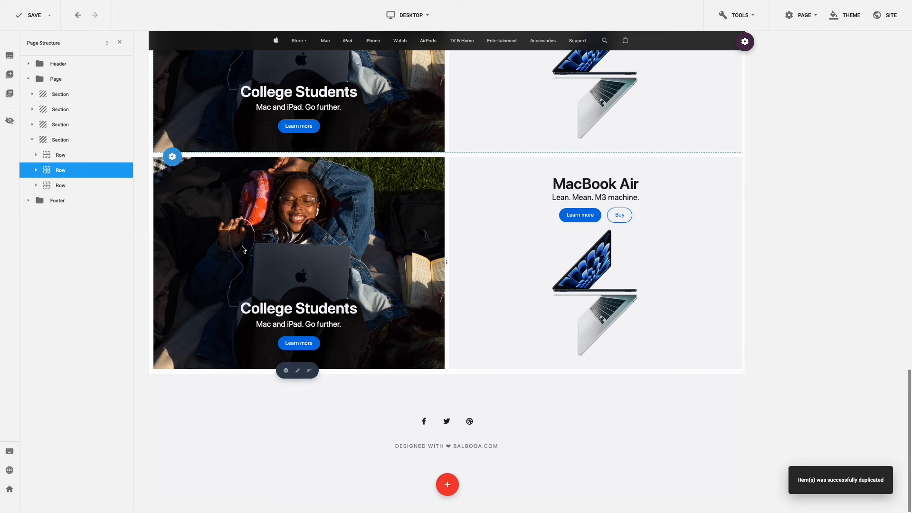
- Delete the content of the duplicated row's left column, leaving just the photo
{"action": "left_click", "coordinate": [298, 371]}
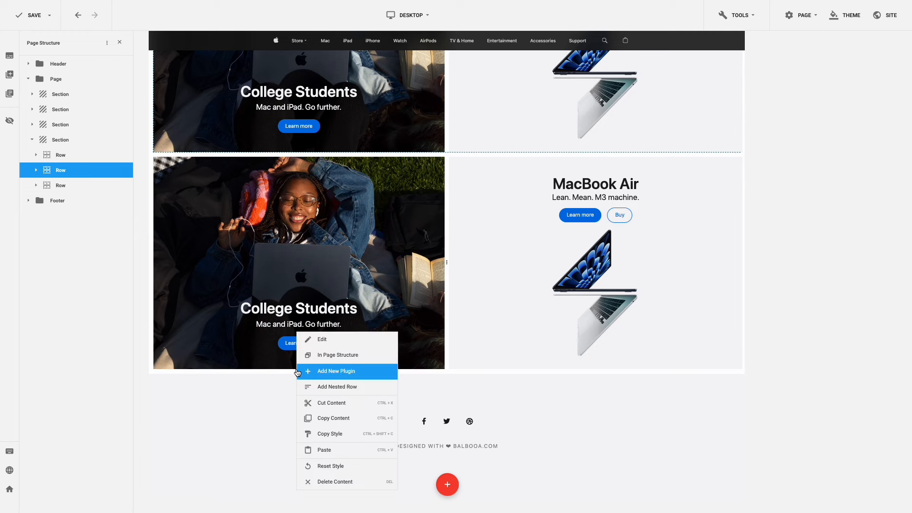
{"action": "left_click", "coordinate": [337, 481]}
{"action": "left_click", "coordinate": [490, 262]}
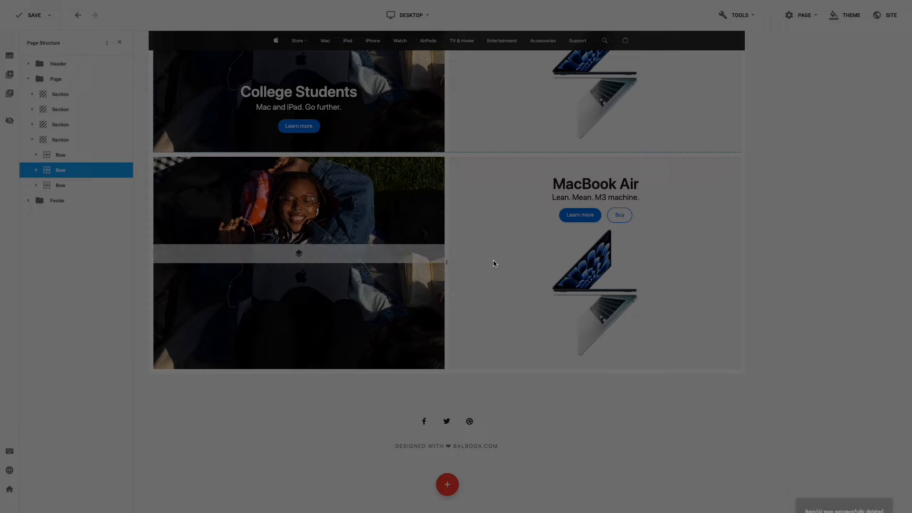
{"action": "left_click", "coordinate": [297, 371]}
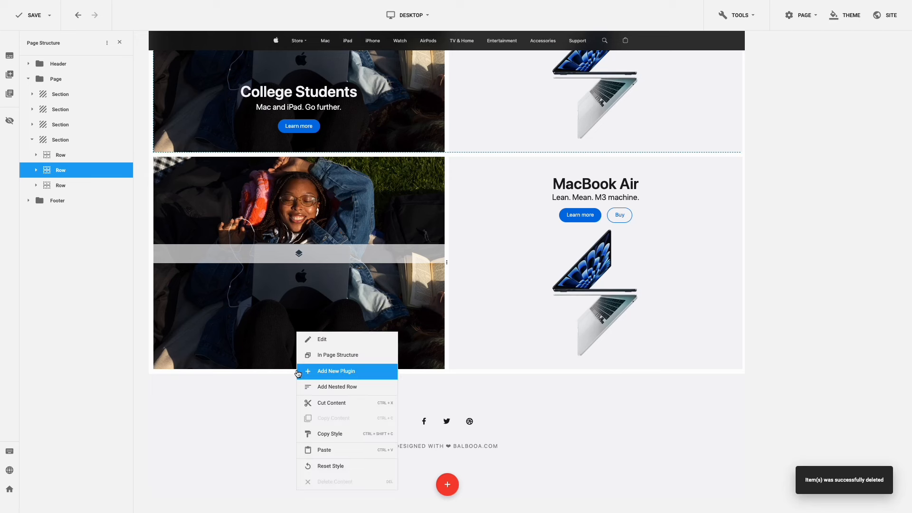
- Reset the empty column's style and paste the Apple Watch column's style onto it
{"action": "left_click", "coordinate": [342, 465]}
{"action": "scroll", "coordinate": [338, 362], "scroll_direction": "up", "scroll_amount": 5}
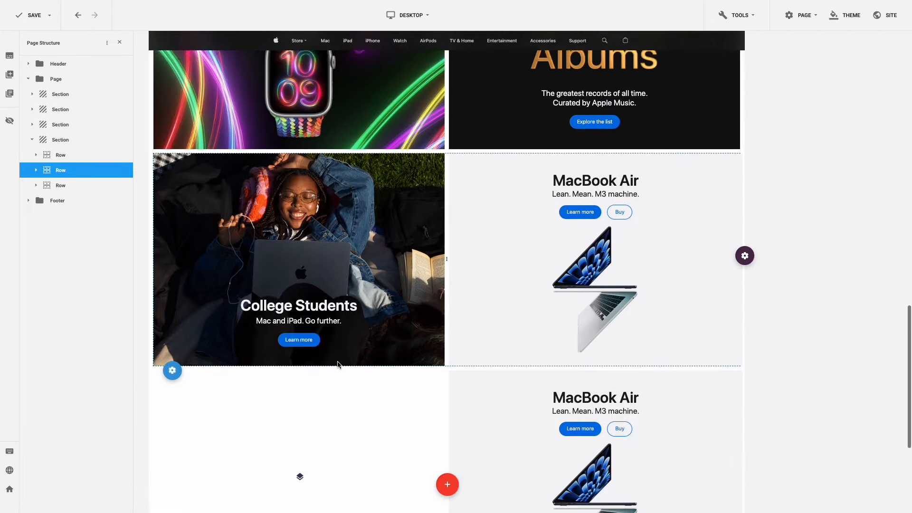
{"action": "scroll", "coordinate": [338, 364], "scroll_direction": "up", "scroll_amount": 1}
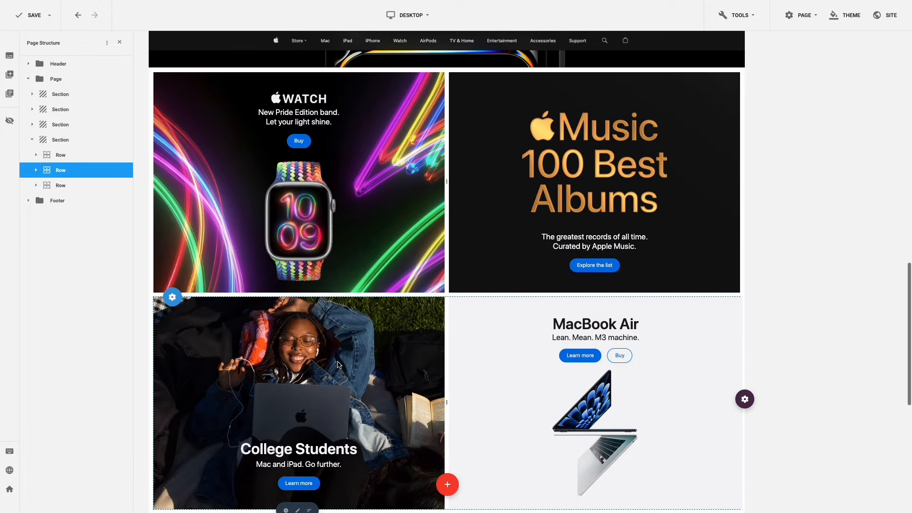
{"action": "left_click", "coordinate": [298, 295]}
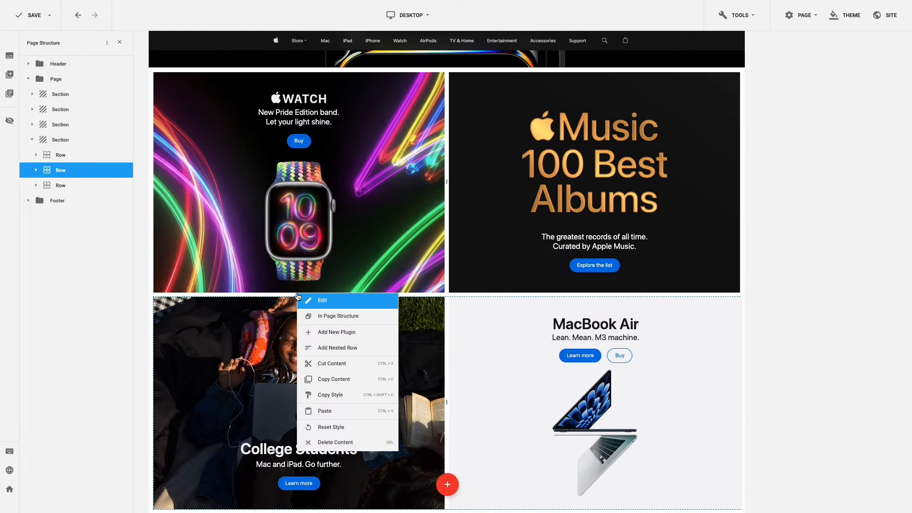
{"action": "left_click", "coordinate": [329, 394]}
{"action": "scroll", "coordinate": [329, 394], "scroll_direction": "down", "scroll_amount": 5}
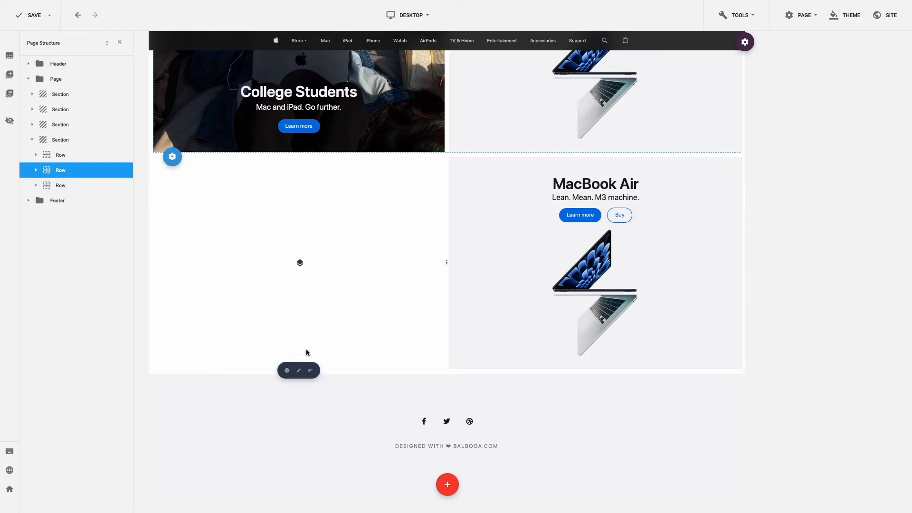
{"action": "left_click", "coordinate": [300, 371]}
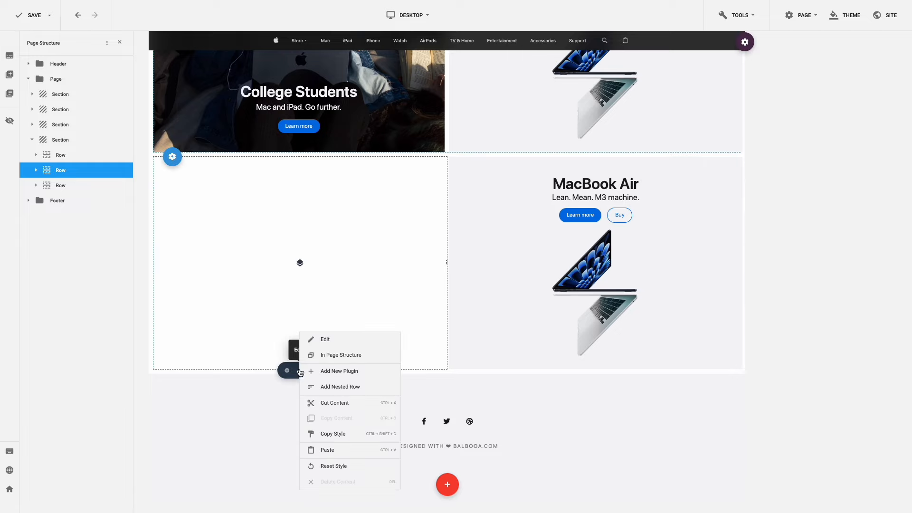
{"action": "left_click", "coordinate": [340, 454]}
- Copy the Apple Watch column's headline, text and Buy button into the new column
{"action": "scroll", "coordinate": [326, 390], "scroll_direction": "up", "scroll_amount": 5}
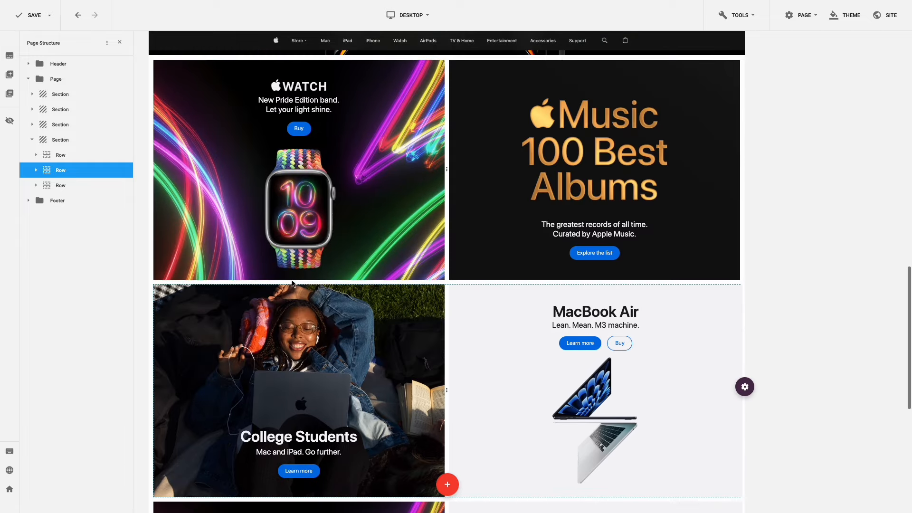
{"action": "left_click", "coordinate": [297, 281]}
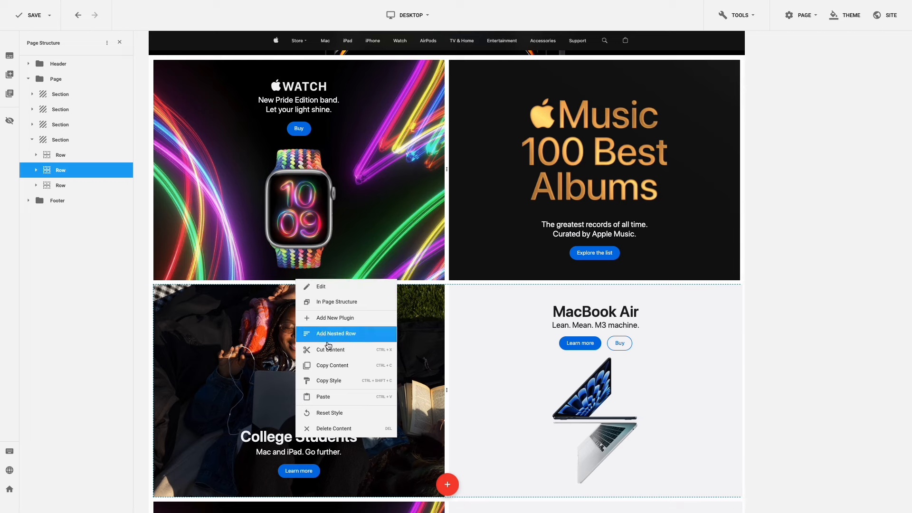
{"action": "left_click", "coordinate": [333, 365]}
{"action": "scroll", "coordinate": [330, 345], "scroll_direction": "down", "scroll_amount": 5}
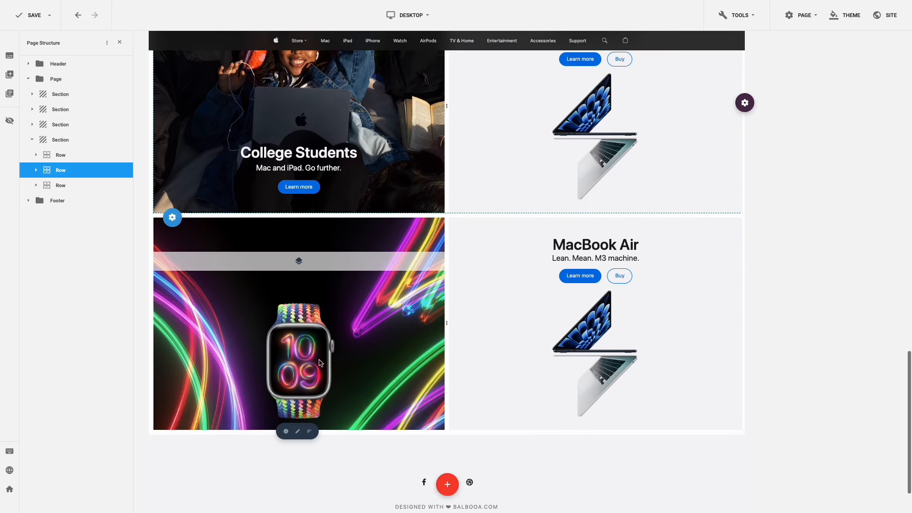
{"action": "left_click", "coordinate": [301, 431]}
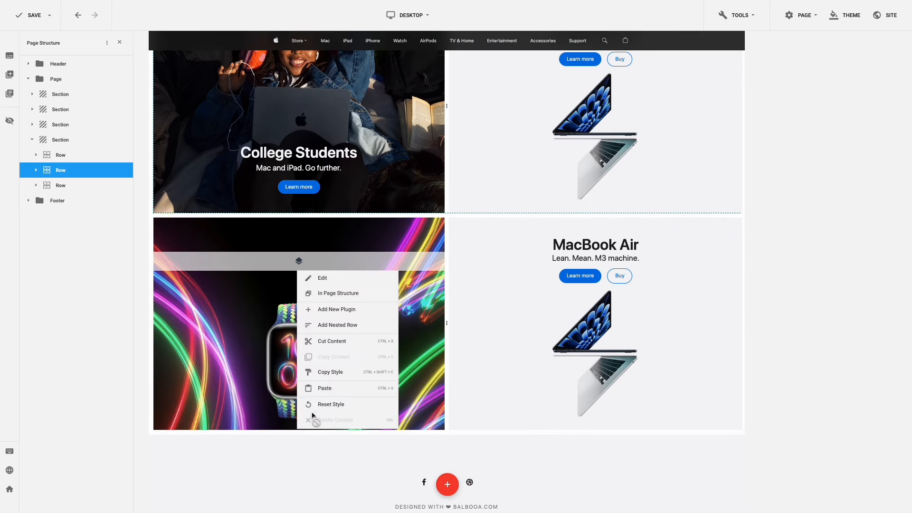
{"action": "left_click", "coordinate": [330, 388]}
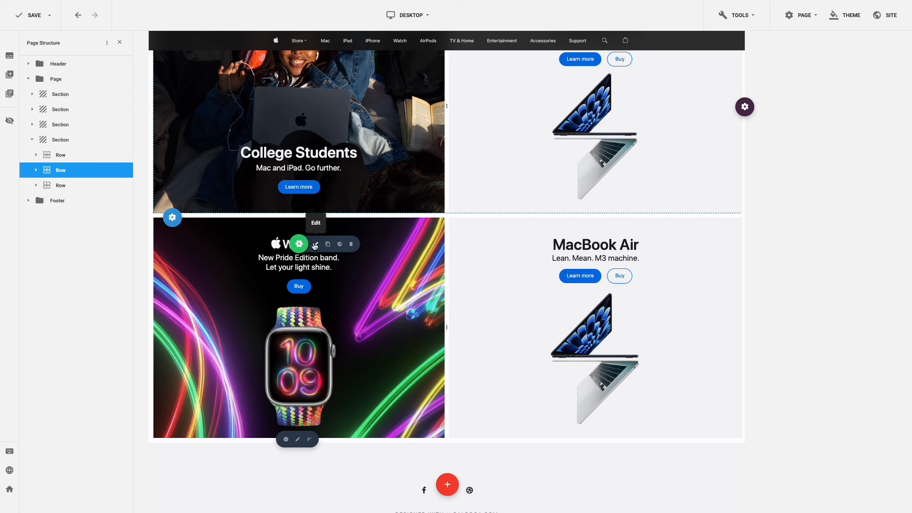
- Swap the copied tile's headline image for headline-apple-watch-9.png from the apple folder
{"action": "left_click", "coordinate": [315, 244]}
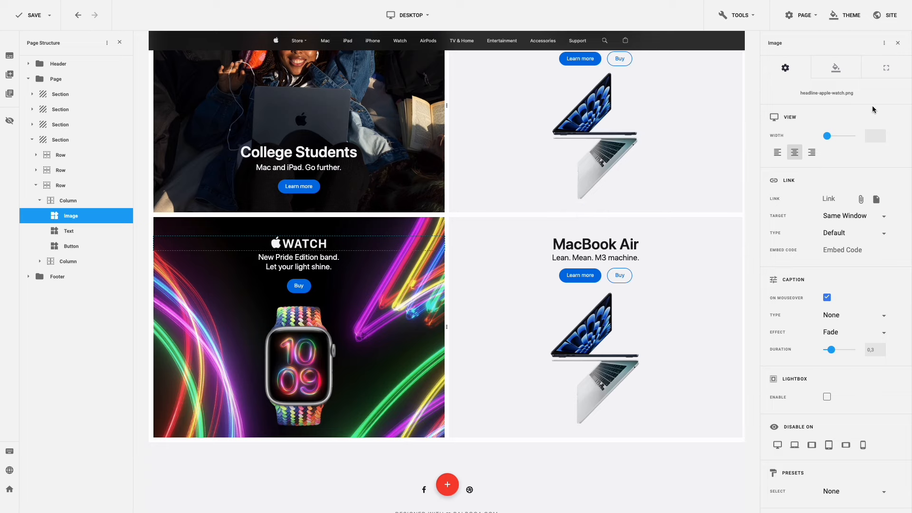
{"action": "left_click", "coordinate": [897, 95]}
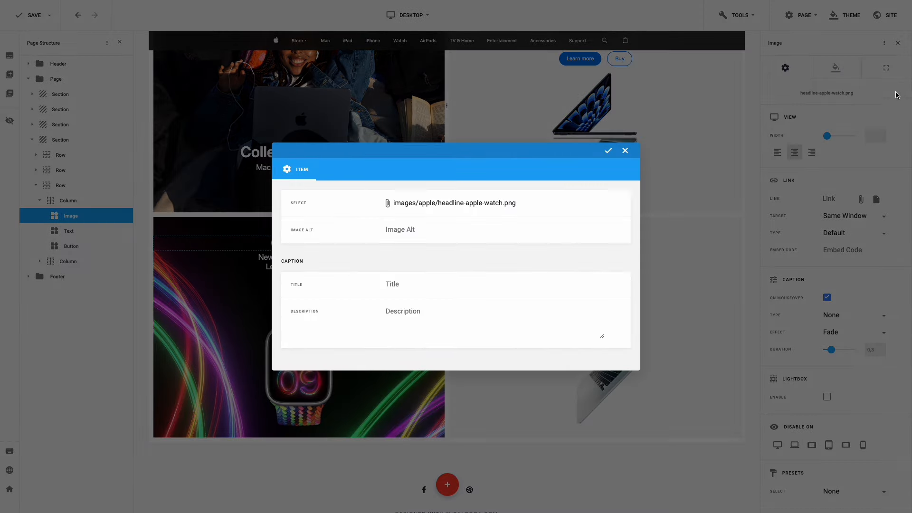
{"action": "left_click", "coordinate": [448, 204]}
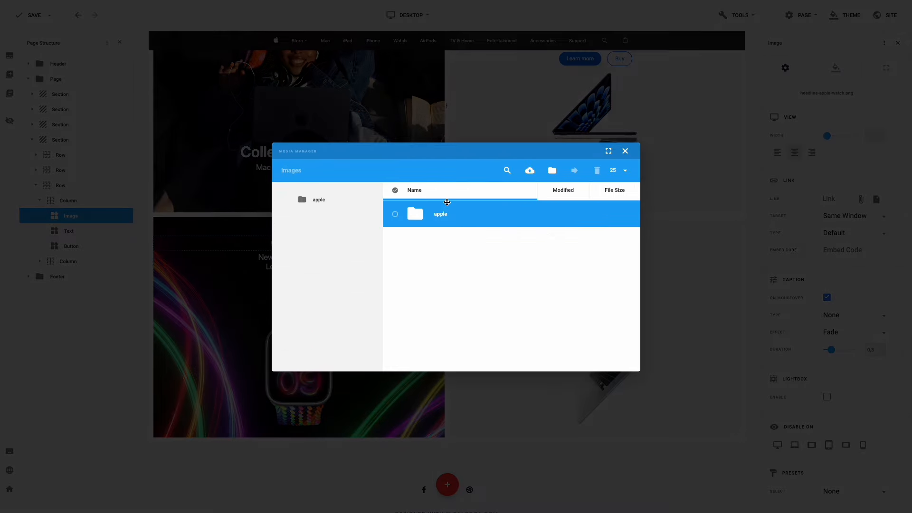
{"action": "left_click", "coordinate": [441, 215]}
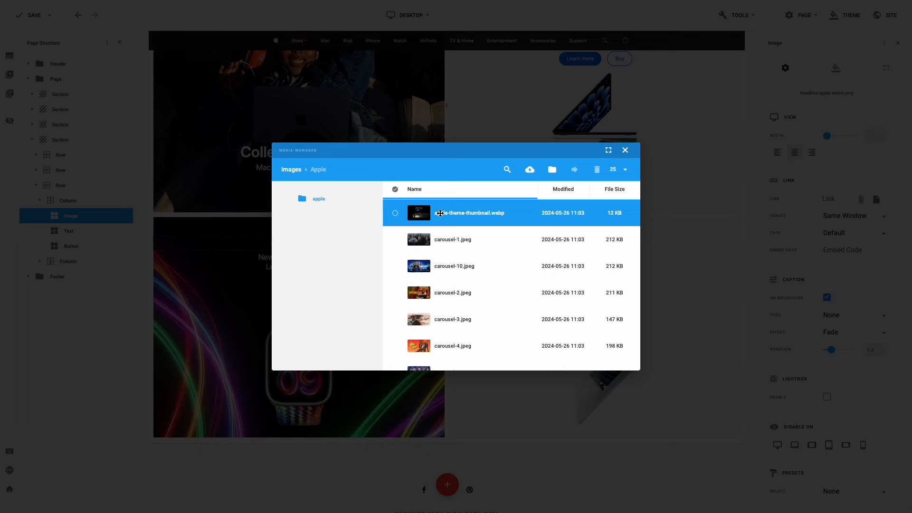
{"action": "scroll", "coordinate": [440, 213], "scroll_direction": "down", "scroll_amount": 5}
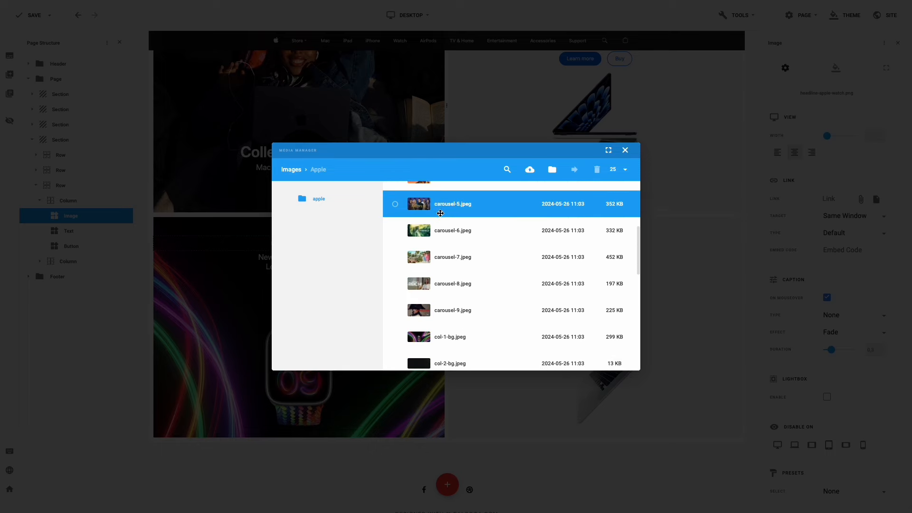
{"action": "scroll", "coordinate": [441, 214], "scroll_direction": "down", "scroll_amount": 5}
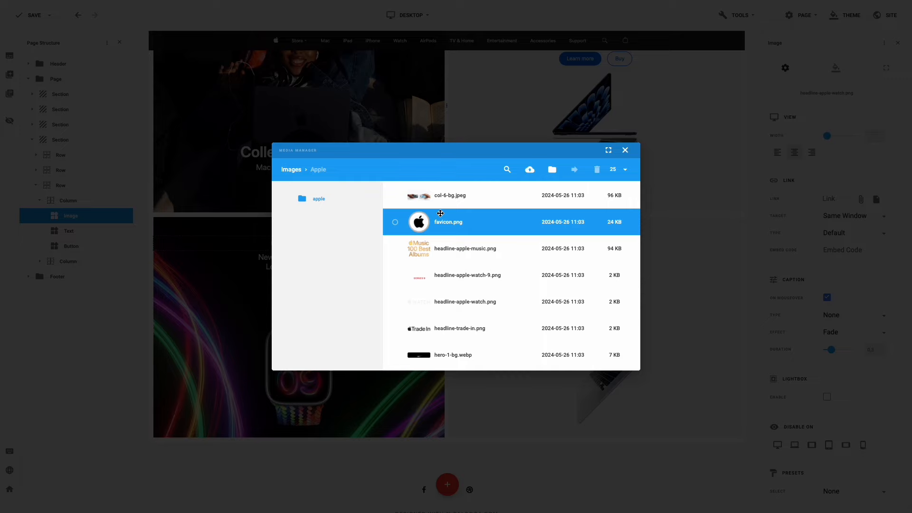
{"action": "left_click", "coordinate": [394, 275]}
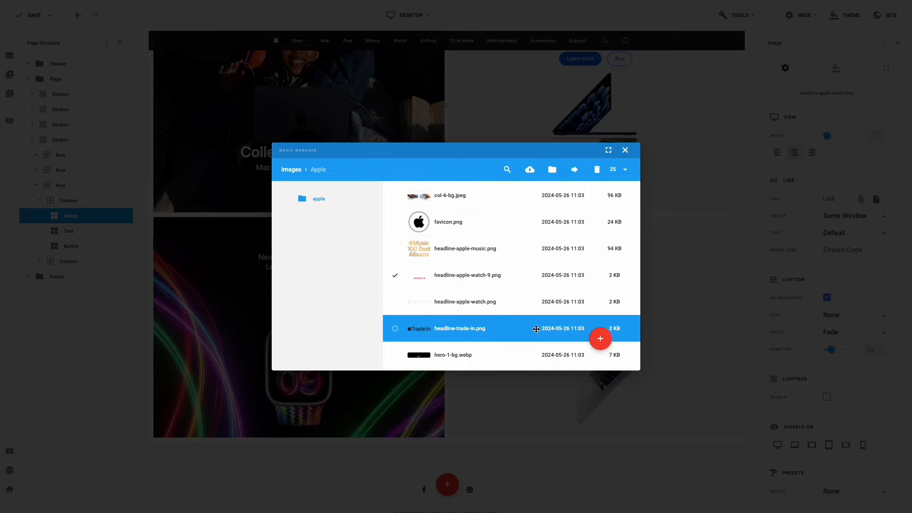
{"action": "left_click", "coordinate": [600, 338]}
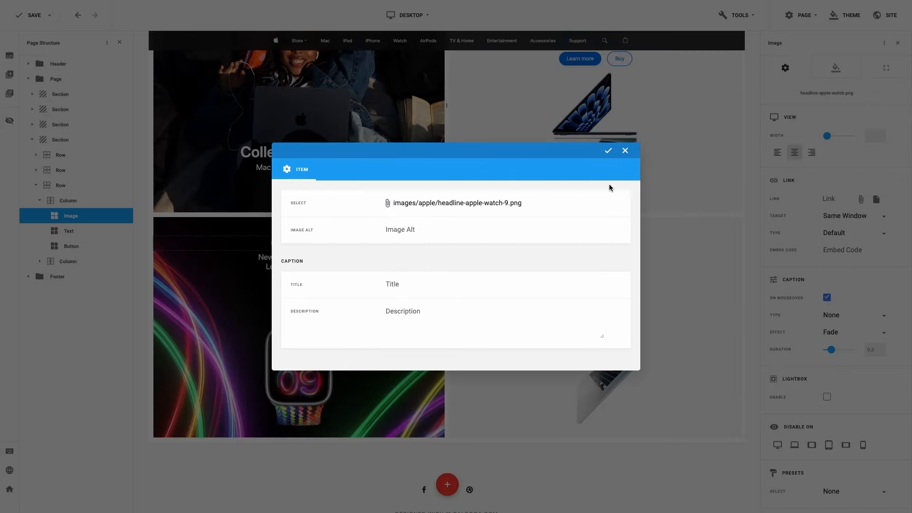
{"action": "left_click", "coordinate": [608, 151]}
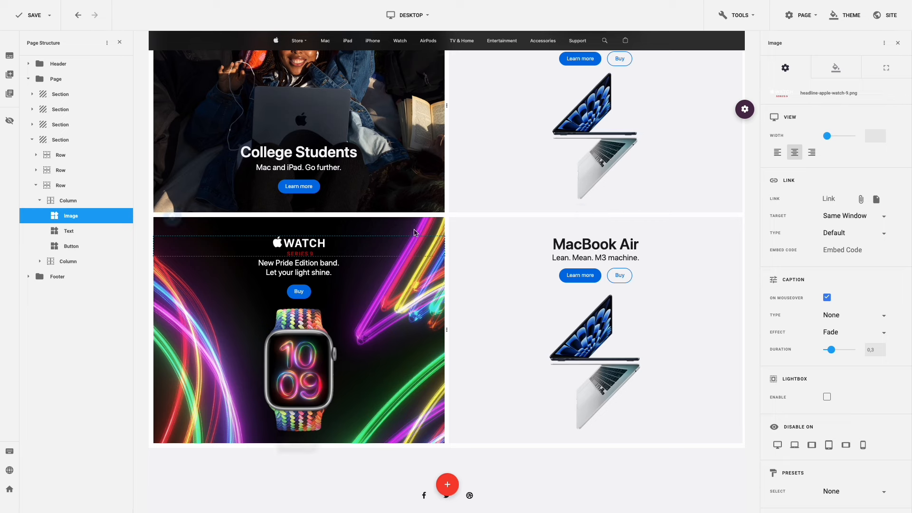
{"action": "left_click", "coordinate": [323, 271]}
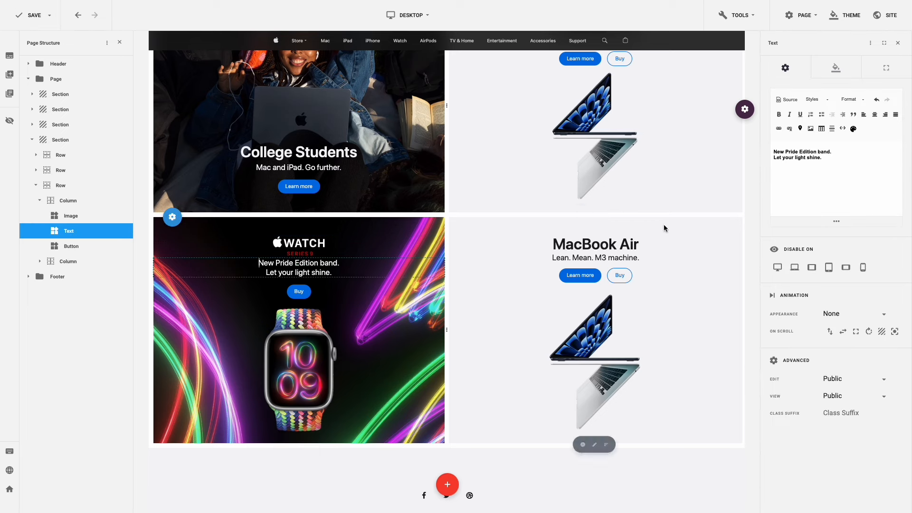
- Paste 'Smarter. Heller. Power.' as the tagline and set its top margin to 10
{"action": "left_click_drag", "start_coordinate": [829, 163], "coordinate": [755, 148]}
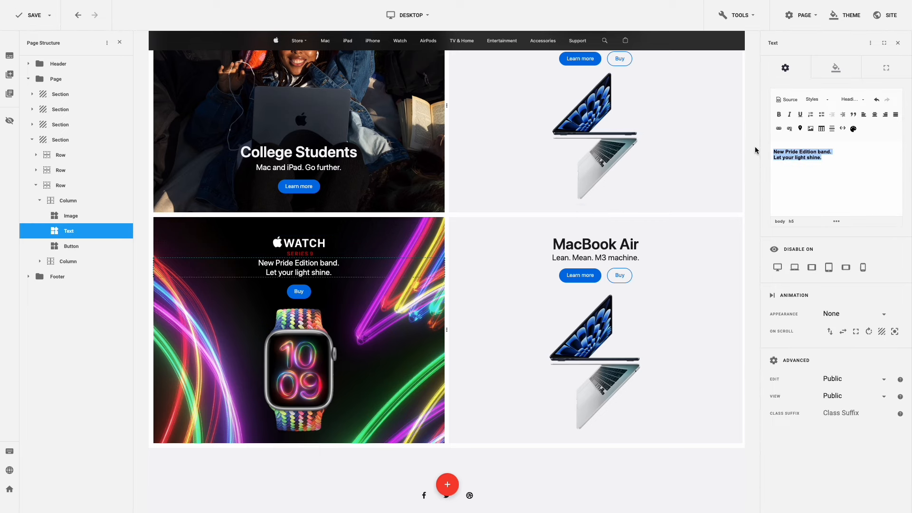
{"action": "key", "text": "ctrl+v"}
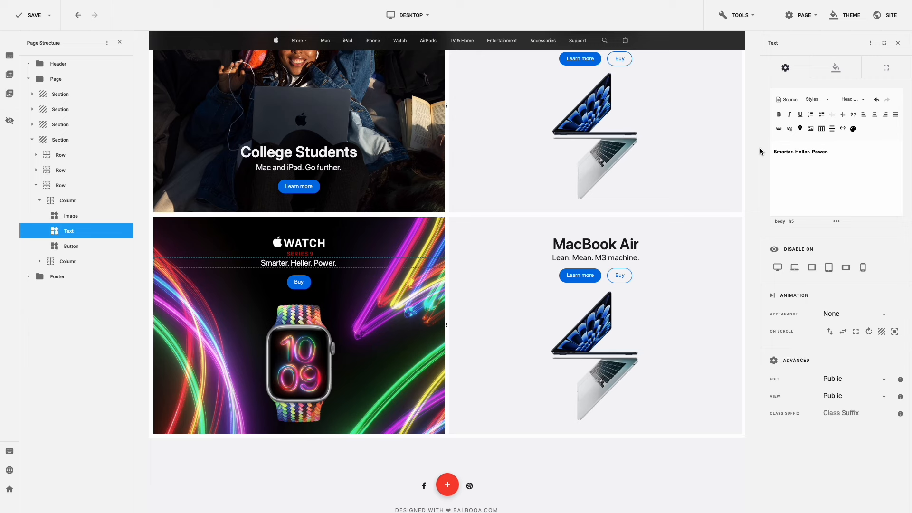
{"action": "left_click", "coordinate": [887, 70]}
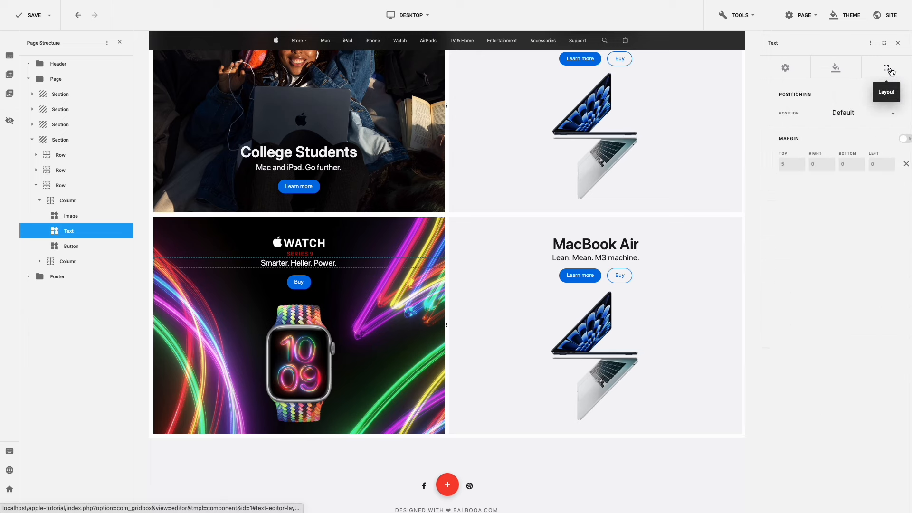
{"action": "left_click_drag", "start_coordinate": [794, 164], "coordinate": [768, 164]}
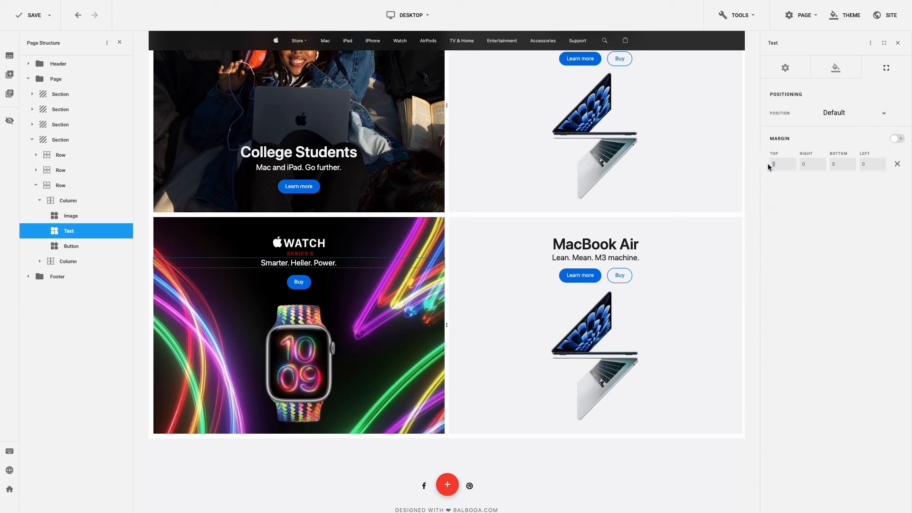
{"action": "type", "text": "10"}
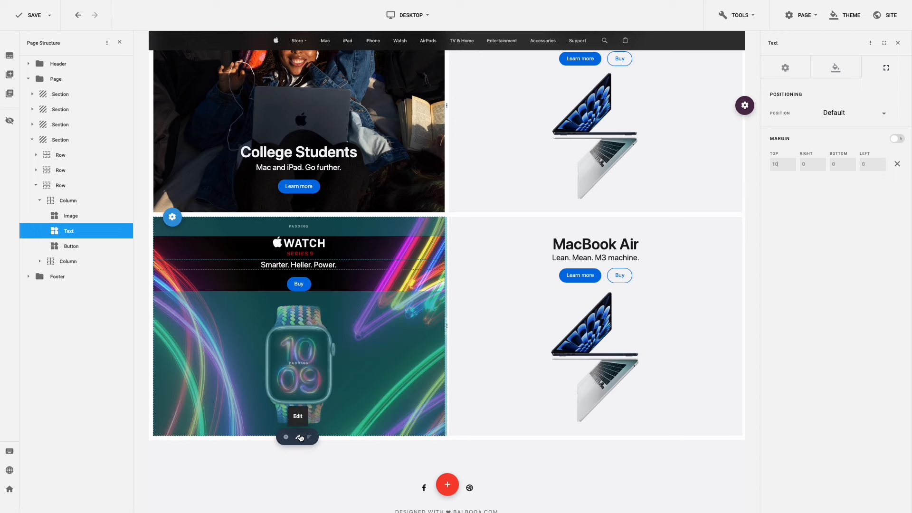
- Set the Series 9 tile column's background image to col-5-bg.jpeg from the Apple folder
{"action": "left_click", "coordinate": [301, 438]}
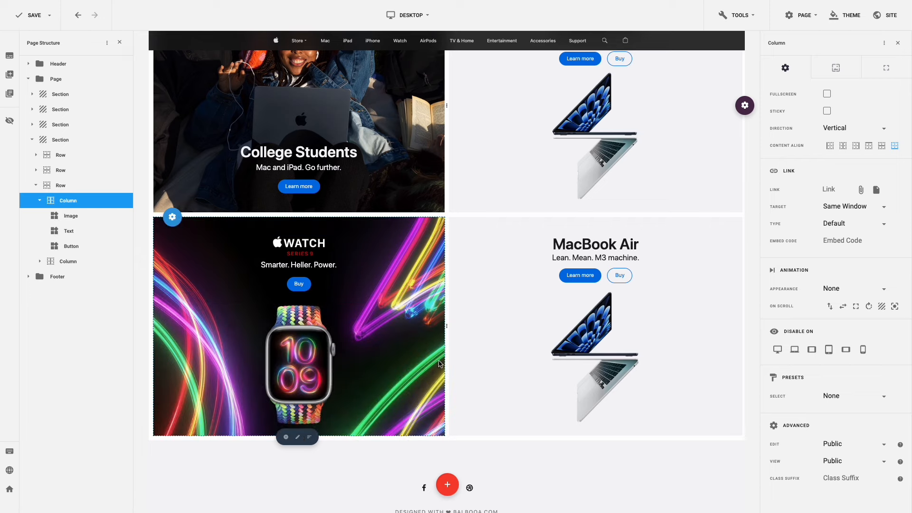
{"action": "left_click", "coordinate": [836, 69]}
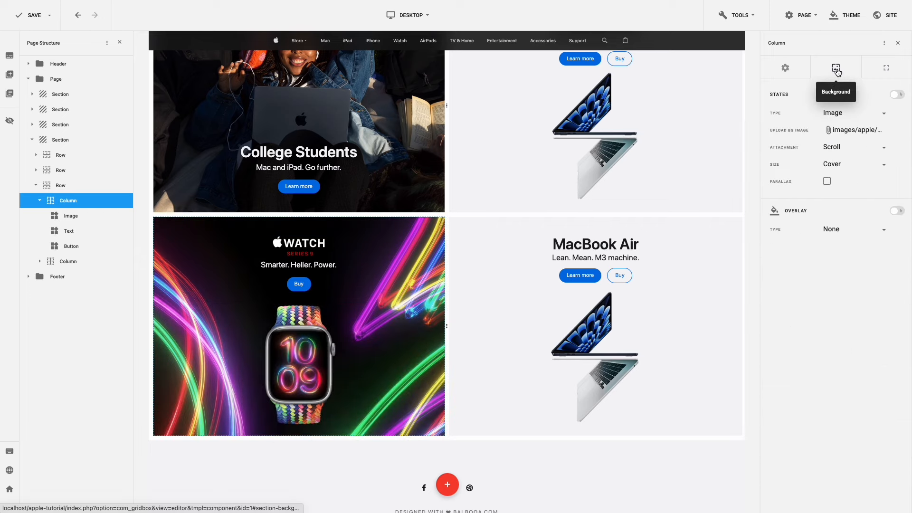
{"action": "left_click", "coordinate": [843, 131]}
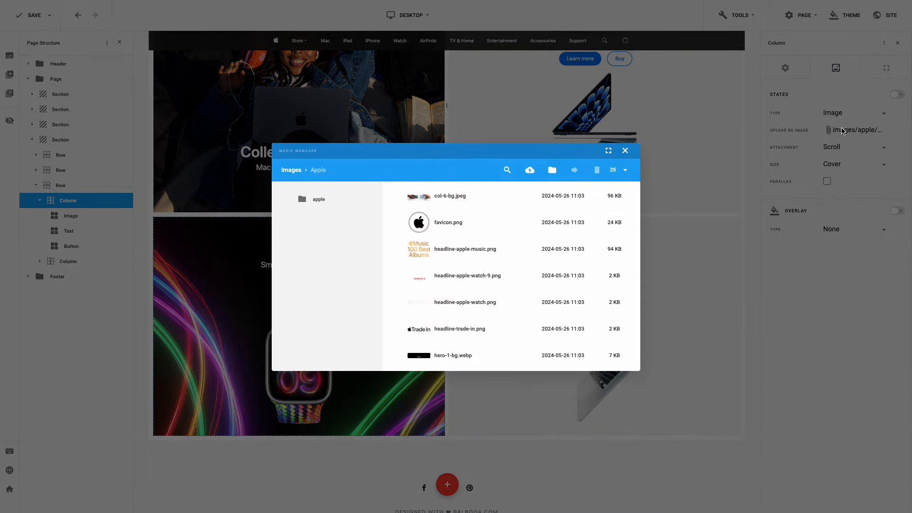
{"action": "left_click", "coordinate": [501, 223]}
{"action": "scroll", "coordinate": [498, 227], "scroll_direction": "up", "scroll_amount": 2}
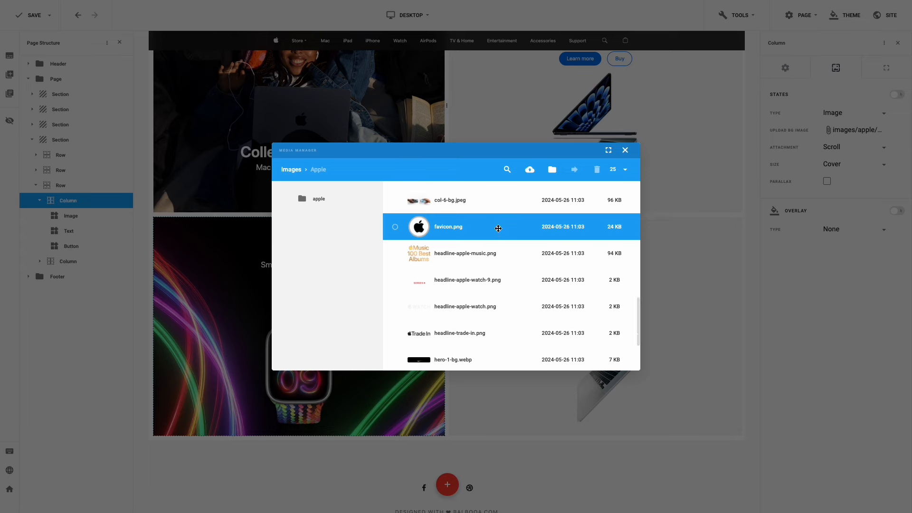
{"action": "left_click", "coordinate": [498, 228]}
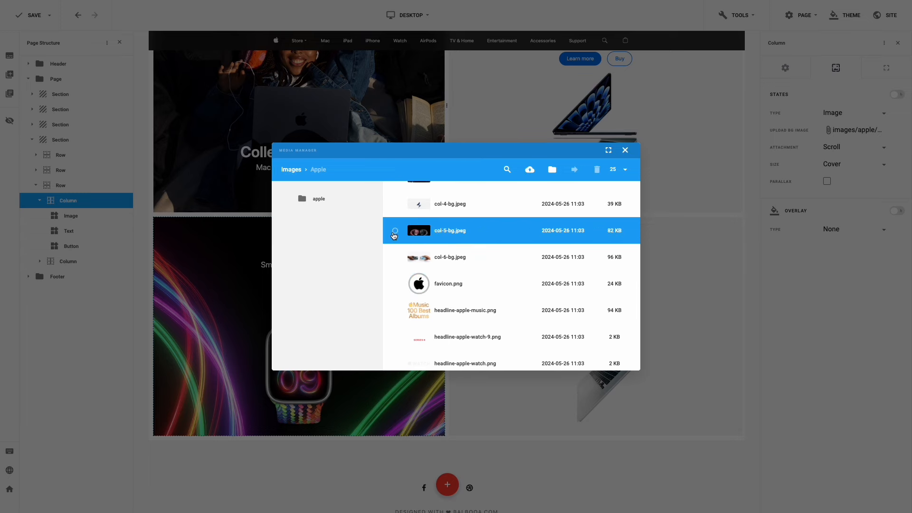
{"action": "left_click", "coordinate": [395, 232]}
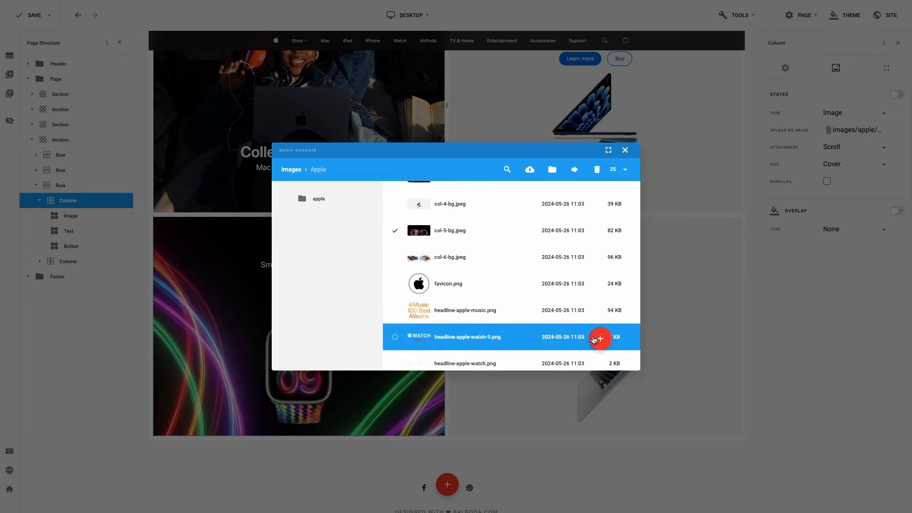
{"action": "left_click", "coordinate": [602, 339]}
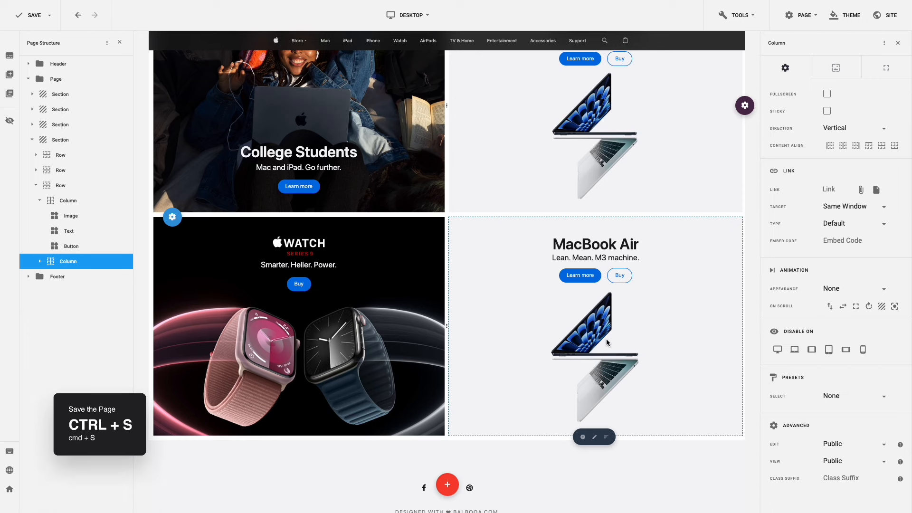
- Save the page, then delete the MacBook Air heading
{"action": "key", "text": "ctrl+s"}
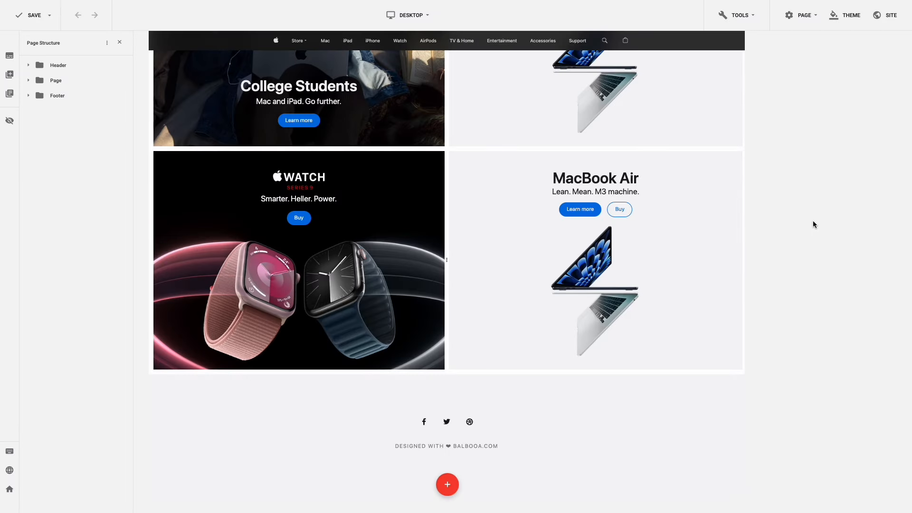
{"action": "mouse_move", "coordinate": [597, 180]}
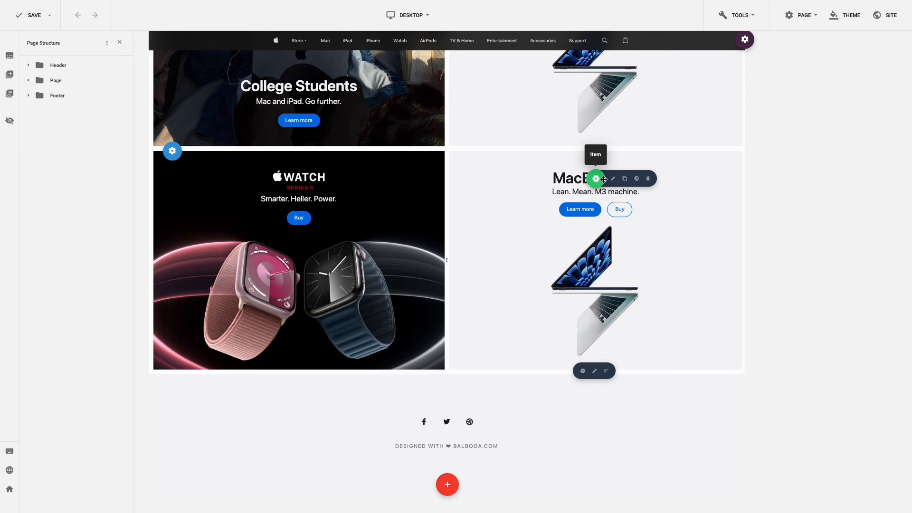
{"action": "left_click", "coordinate": [648, 179]}
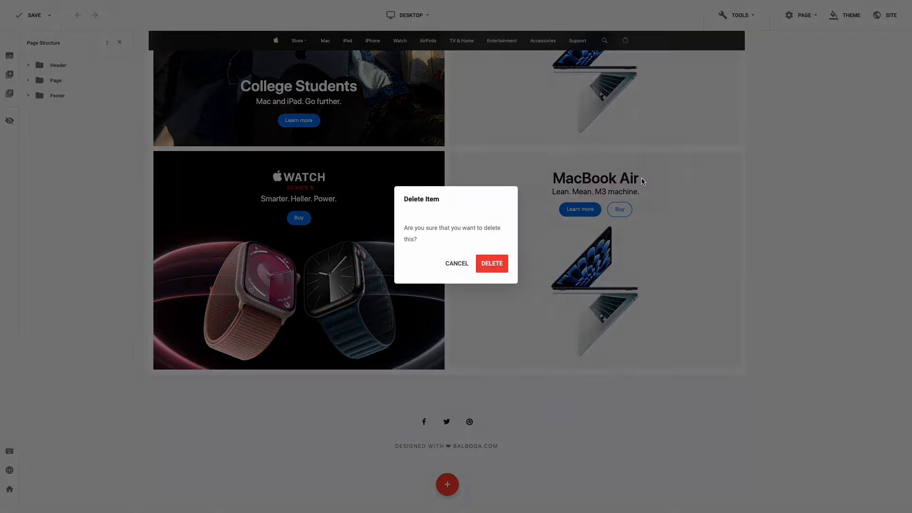
{"action": "left_click", "coordinate": [497, 265]}
- Move Learn more out of the nested row and delete the row holding the Buy button
{"action": "mouse_move", "coordinate": [580, 194]}
{"action": "left_click_drag", "start_coordinate": [581, 193], "coordinate": [589, 183]}
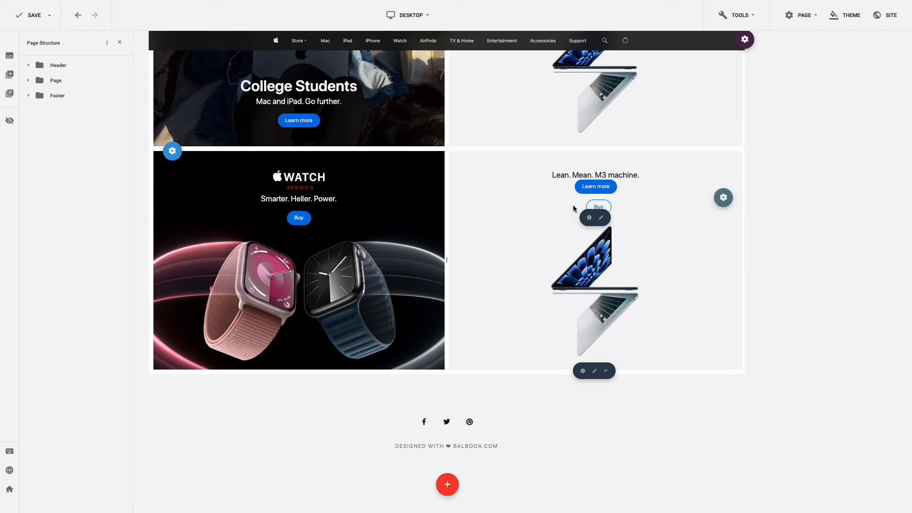
{"action": "mouse_move", "coordinate": [723, 197]}
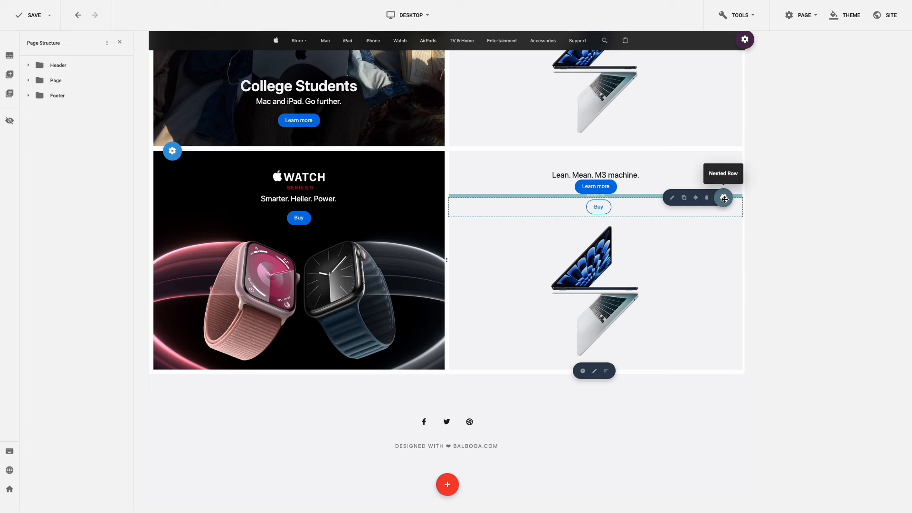
{"action": "left_click", "coordinate": [708, 199]}
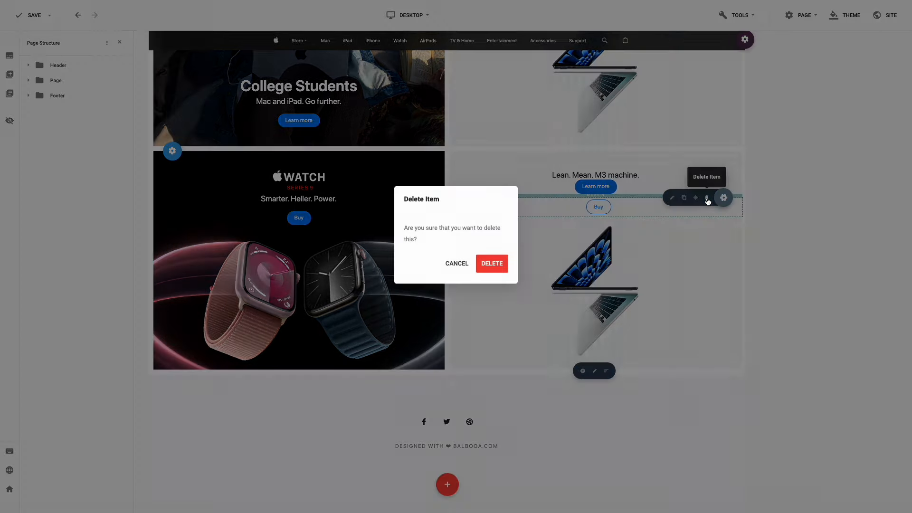
{"action": "left_click", "coordinate": [492, 265]}
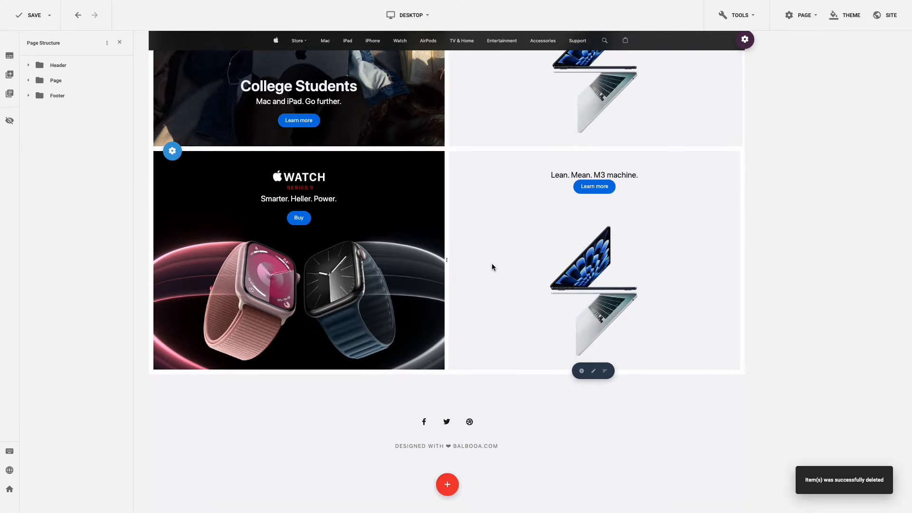
- Relabel the Learn more button 'Get your trade-in estimate' and set its top margin to 20
{"action": "left_click", "coordinate": [593, 187]}
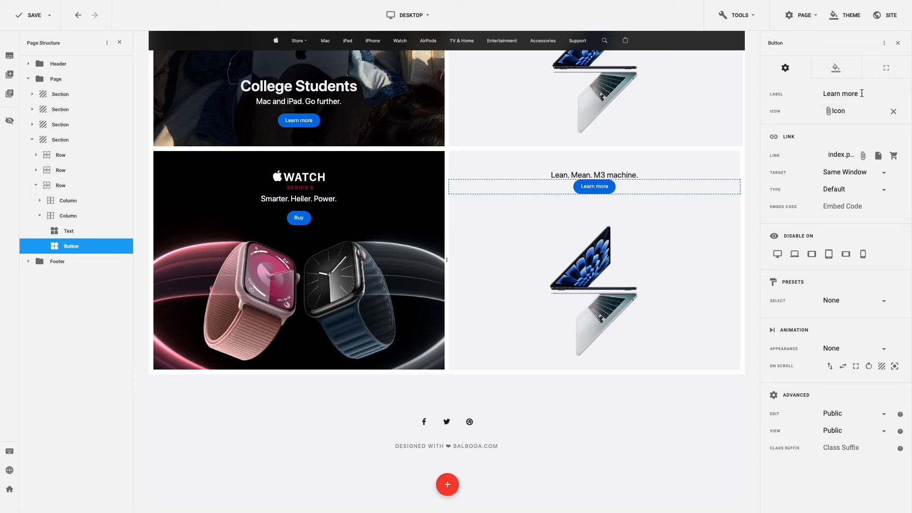
{"action": "left_click_drag", "start_coordinate": [861, 94], "coordinate": [801, 93]}
{"action": "type", "text": "Get your trade-in estimate"}
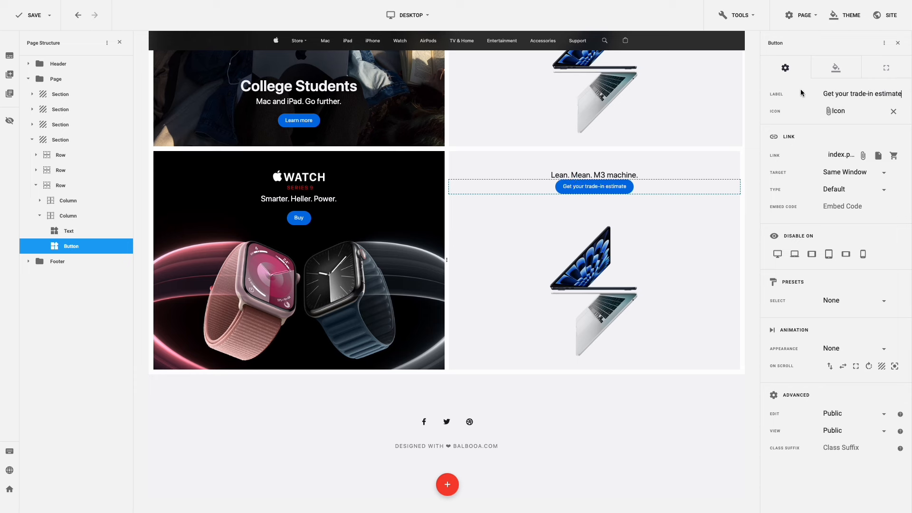
{"action": "left_click", "coordinate": [874, 75]}
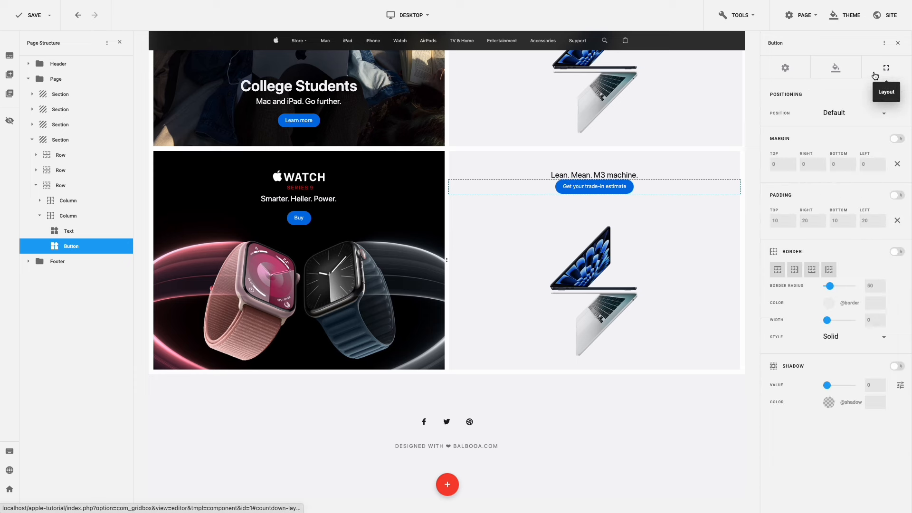
{"action": "left_click", "coordinate": [770, 164]}
{"action": "type", "text": "20"}
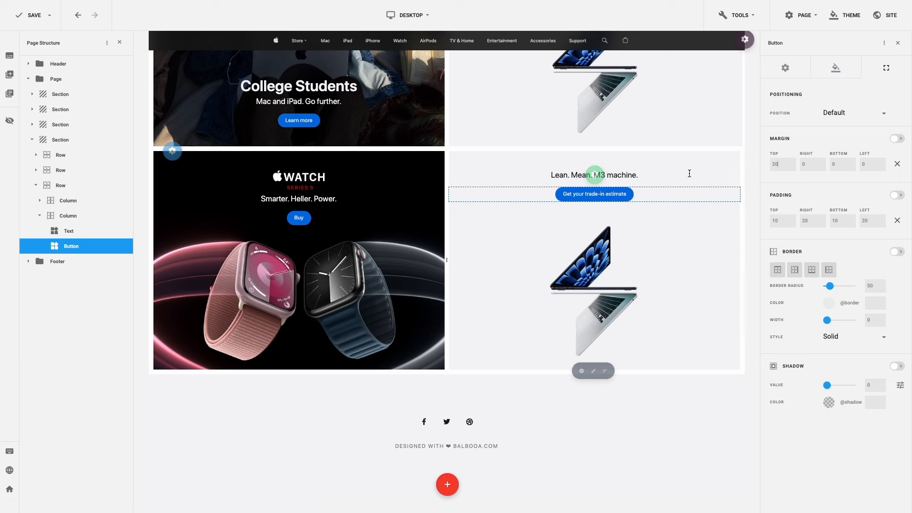
{"action": "left_click", "coordinate": [626, 173]}
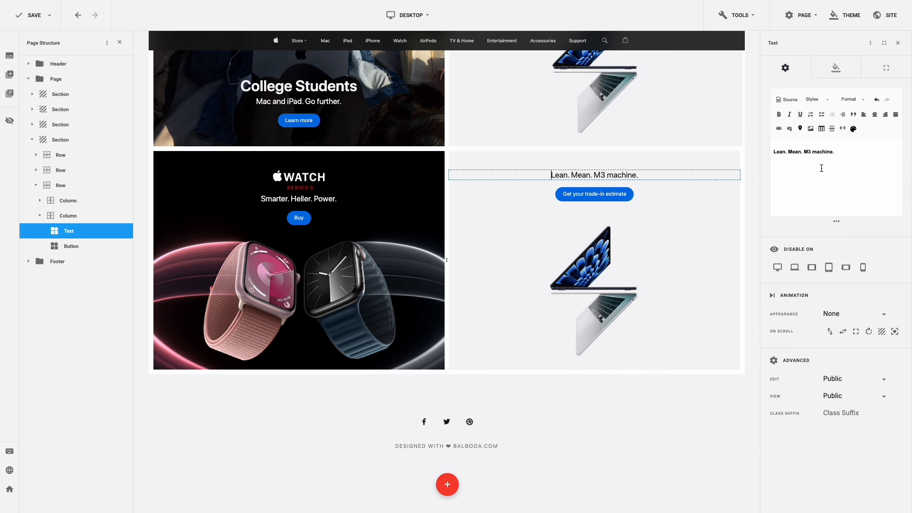
- Replace the tagline with the $200–$650 iPhone trade-in credit offer over three lines, with top margin 10
{"action": "left_click_drag", "start_coordinate": [834, 152], "coordinate": [774, 152]}
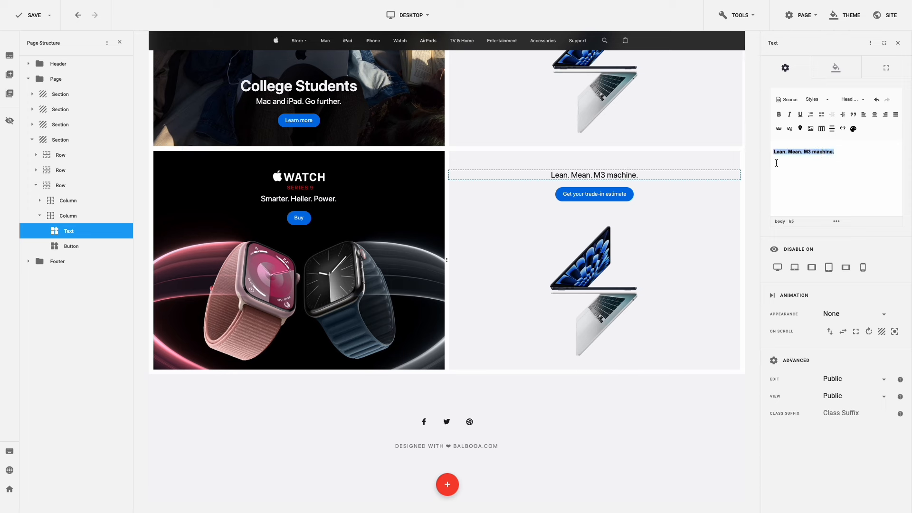
{"action": "type", "text": "Get $200–$650 in credit toward a new iPhone when you trade in iPhone 11 or higher"}
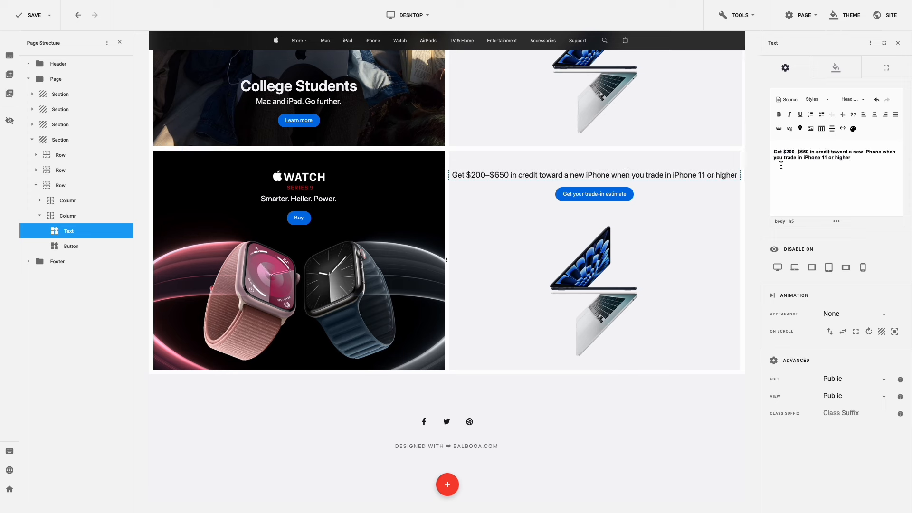
{"action": "left_click", "coordinate": [849, 152]}
{"action": "key", "text": "Return"}
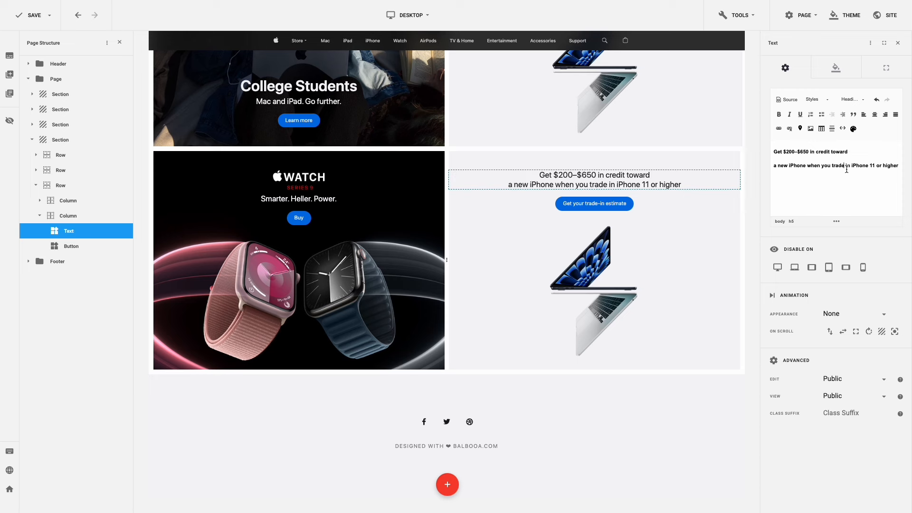
{"action": "key", "text": "BackSpace"}
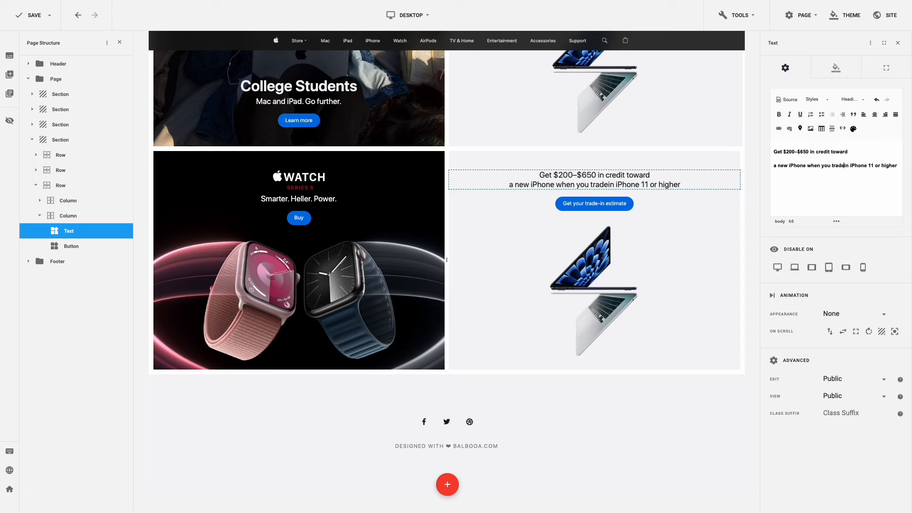
{"action": "key", "text": "Return"}
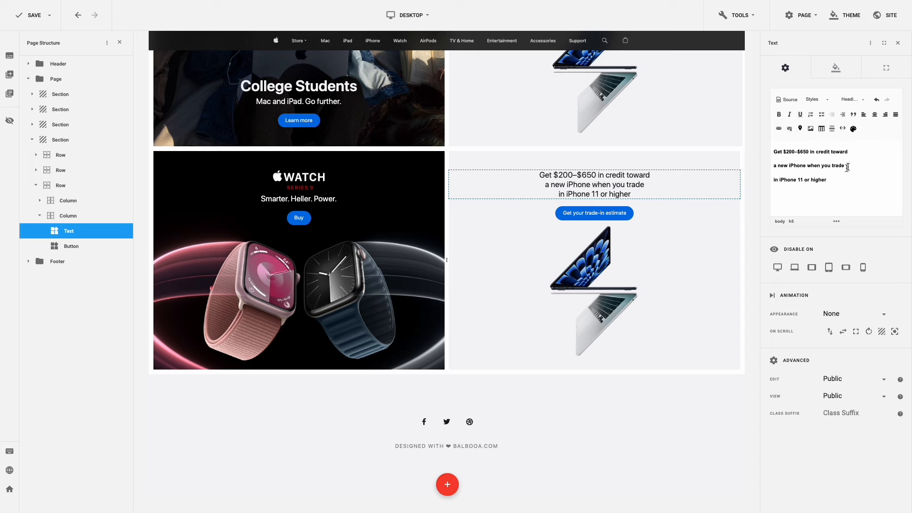
{"action": "left_click", "coordinate": [886, 70]}
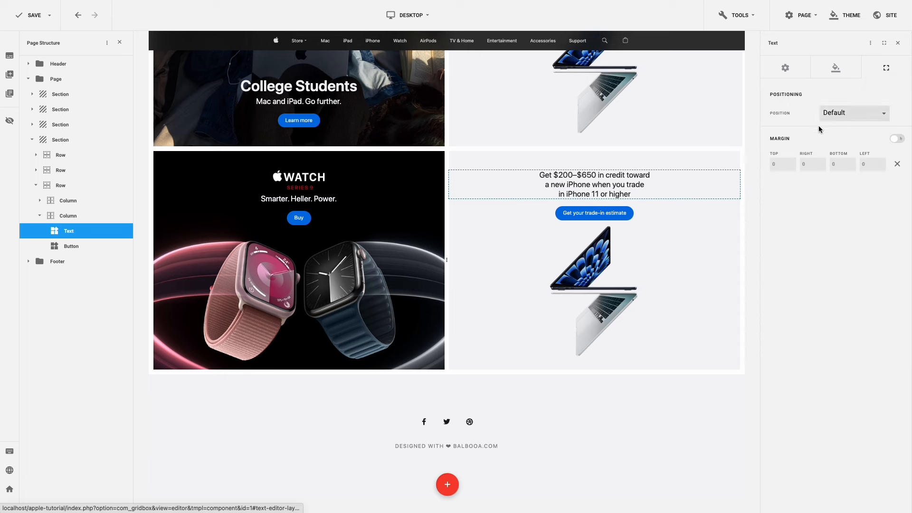
{"action": "left_click", "coordinate": [772, 164]}
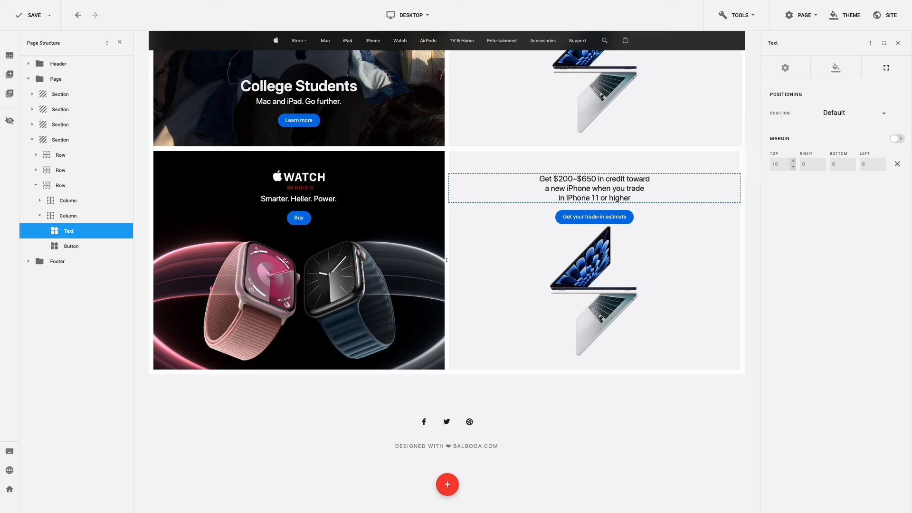
- Duplicate the WATCH headline image and move the copy into the trade-in tile above the text
{"action": "mouse_move", "coordinate": [300, 180]}
{"action": "left_click", "coordinate": [327, 181]}
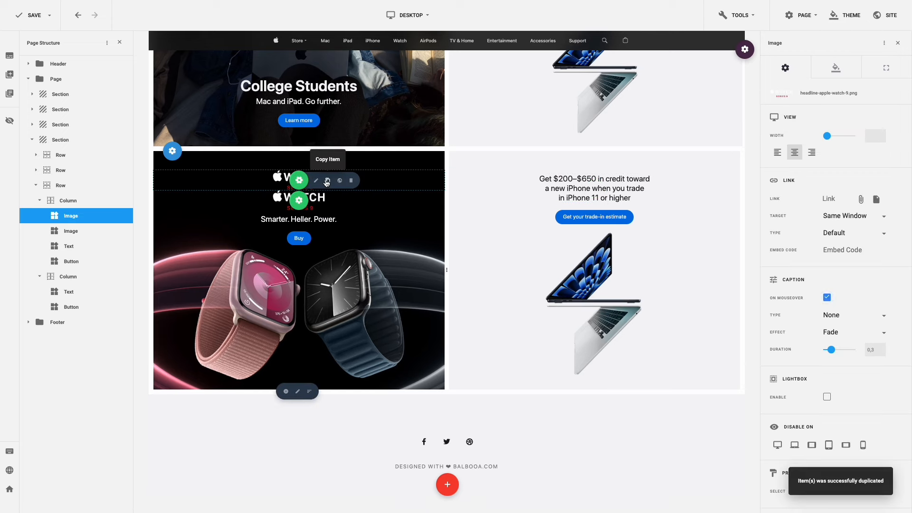
{"action": "left_click_drag", "start_coordinate": [300, 203], "coordinate": [537, 180]}
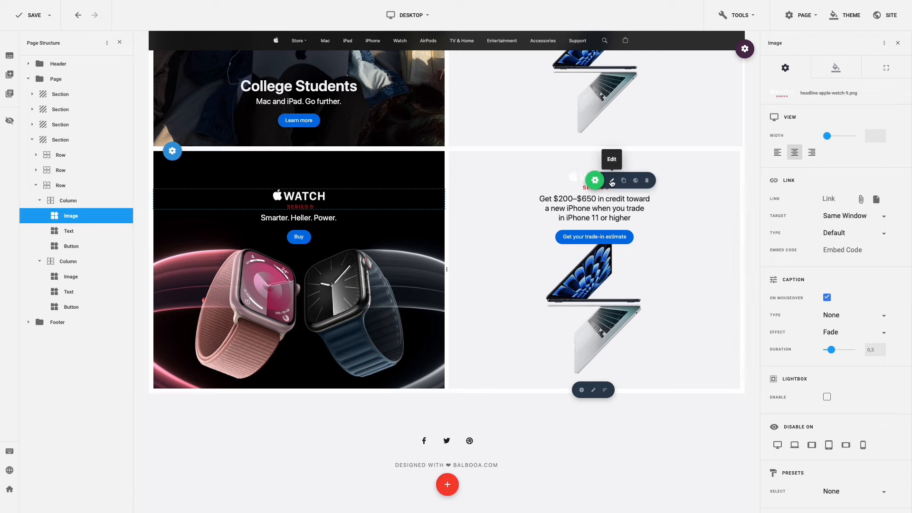
- Swap the copied image's file for headline-trade-in.png from the Media Manager
{"action": "left_click", "coordinate": [612, 181]}
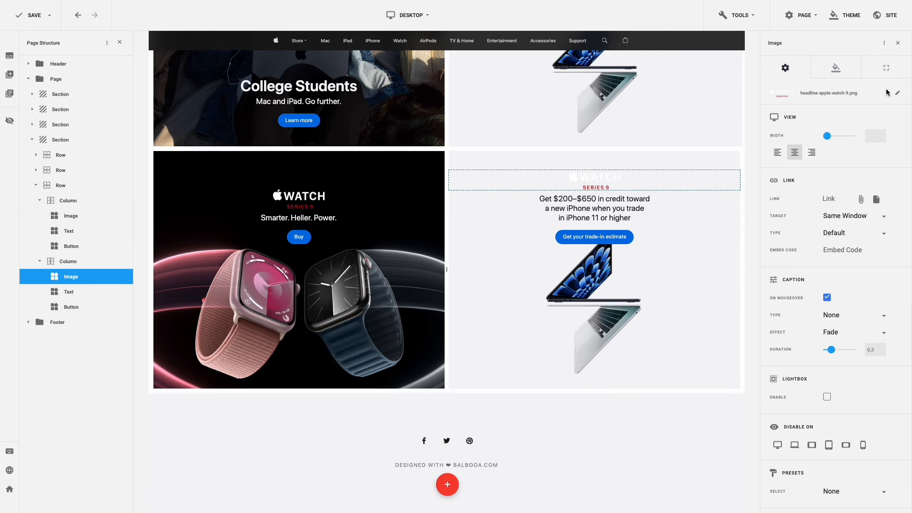
{"action": "left_click", "coordinate": [897, 93]}
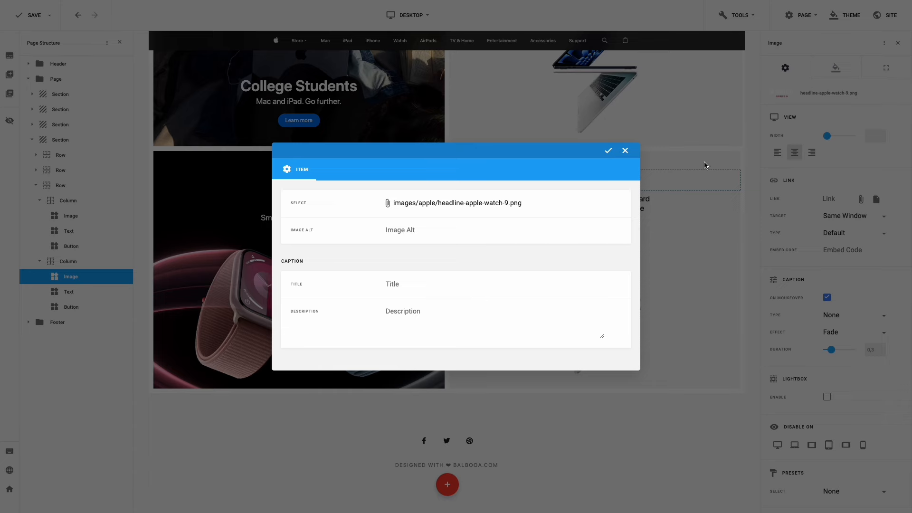
{"action": "left_click", "coordinate": [452, 208]}
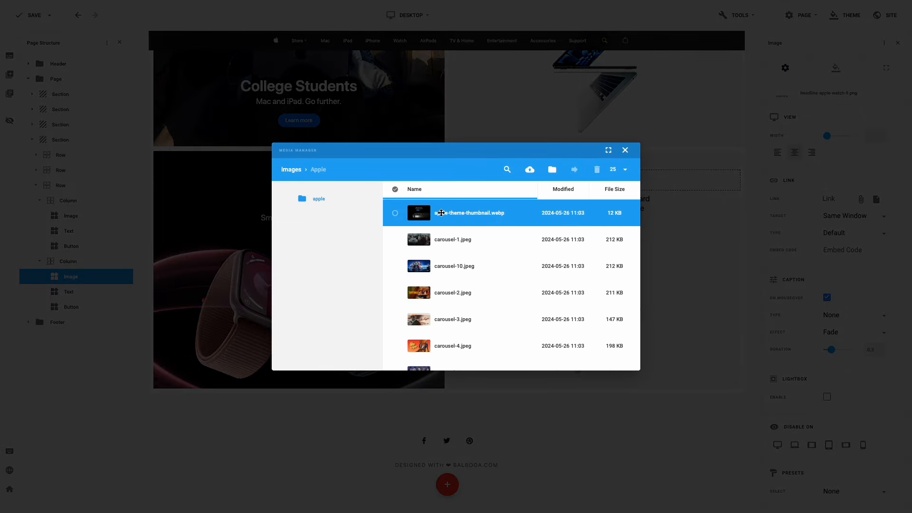
{"action": "scroll", "coordinate": [441, 213], "scroll_direction": "down", "scroll_amount": 10}
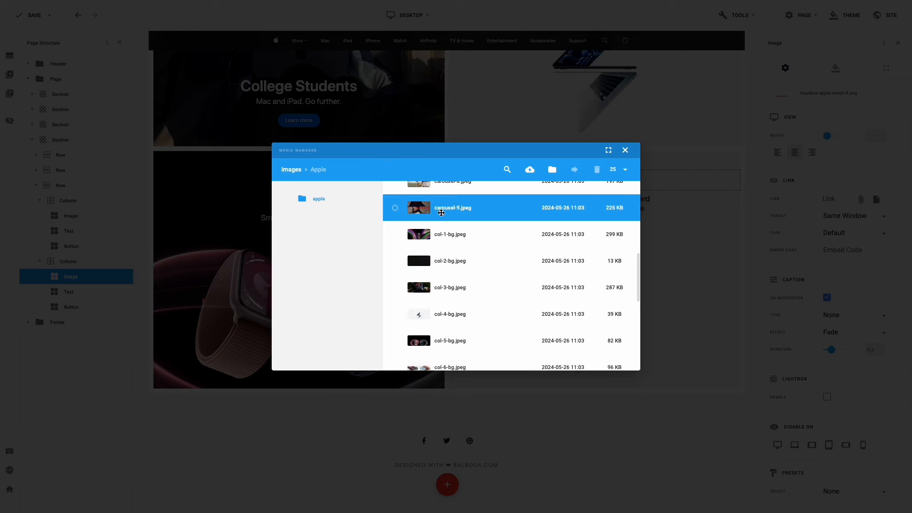
{"action": "scroll", "coordinate": [441, 213], "scroll_direction": "down", "scroll_amount": 3}
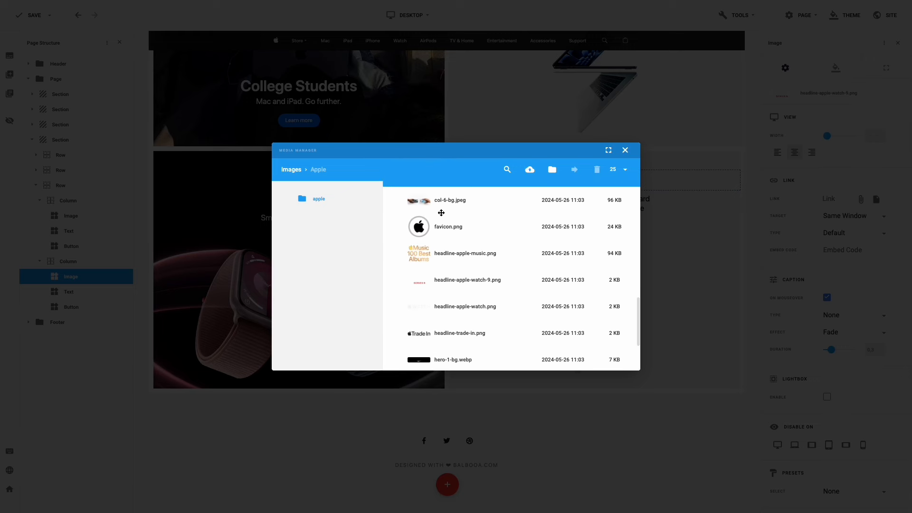
{"action": "left_click", "coordinate": [397, 308]}
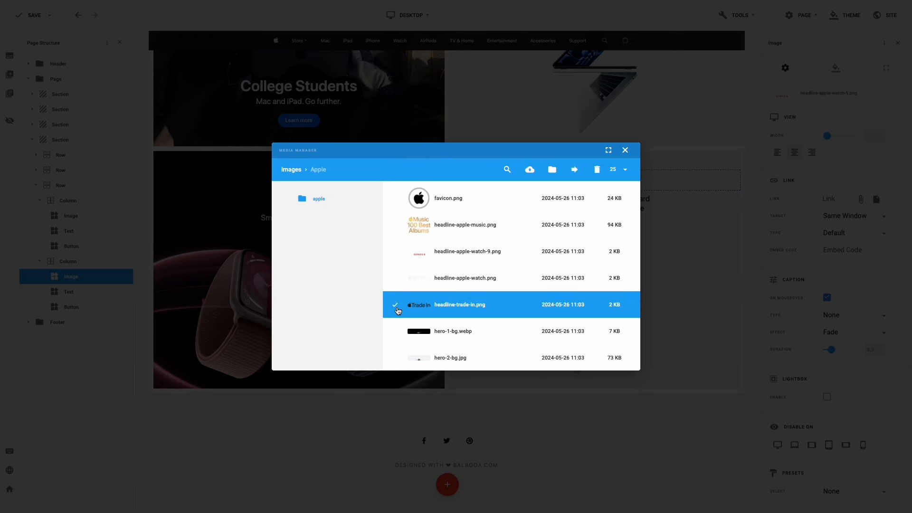
{"action": "left_click", "coordinate": [600, 338]}
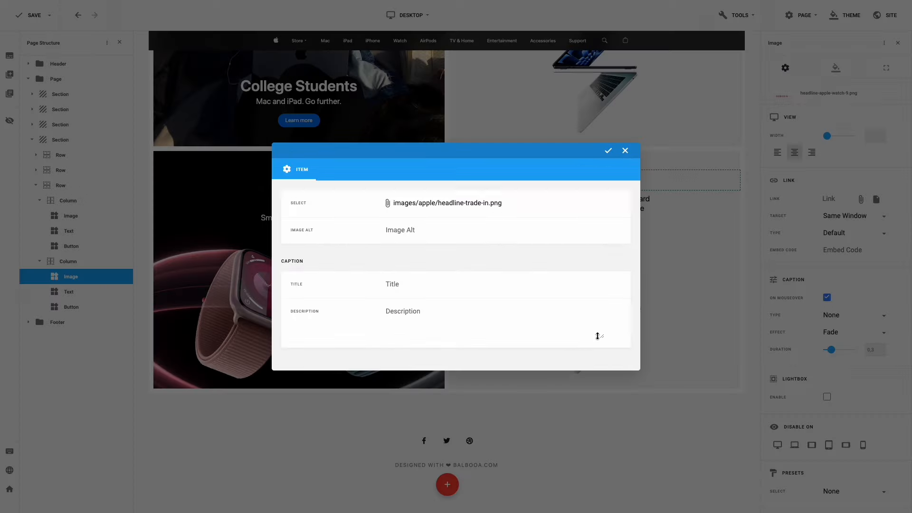
{"action": "left_click", "coordinate": [608, 150]}
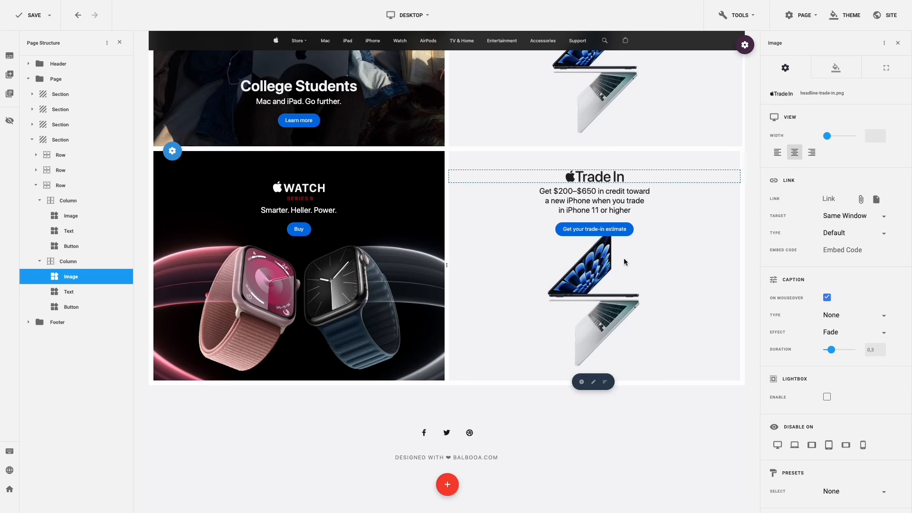
- Set col-6-bg.jpeg as the Trade In column's background image
{"action": "left_click", "coordinate": [594, 383]}
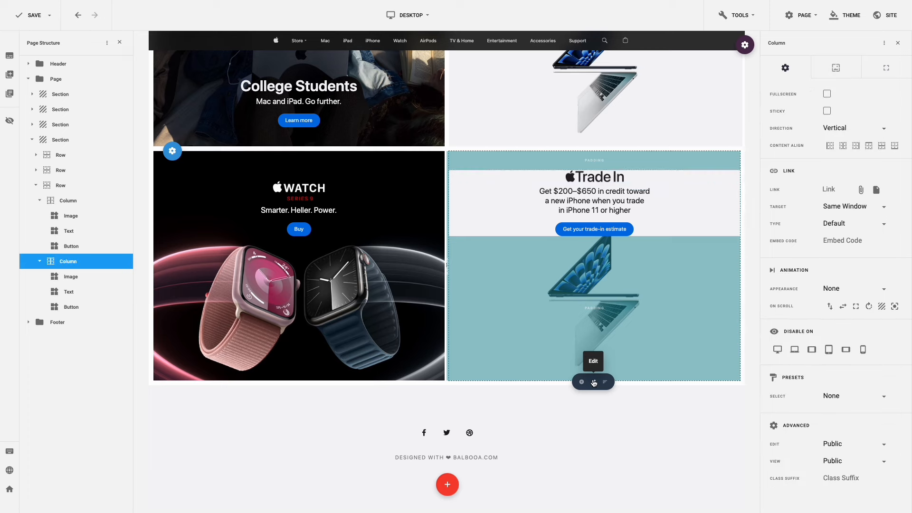
{"action": "left_click", "coordinate": [837, 68]}
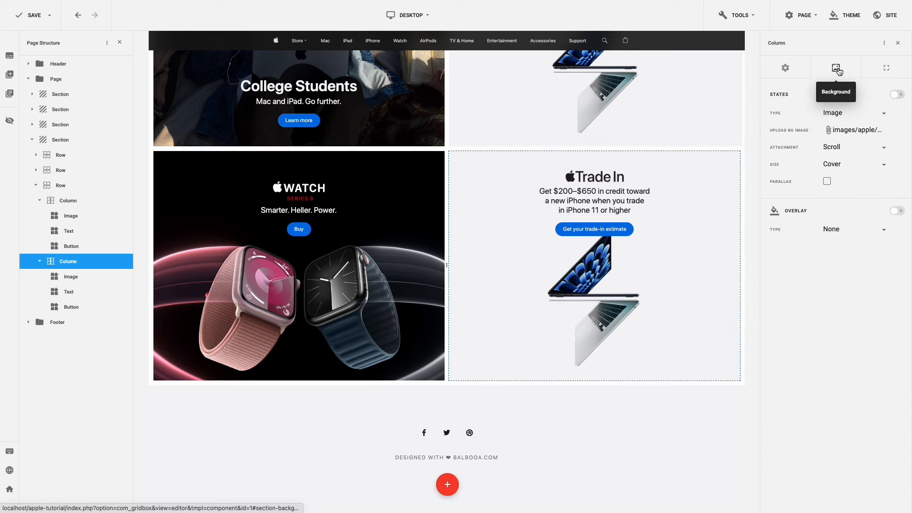
{"action": "left_click", "coordinate": [844, 130]}
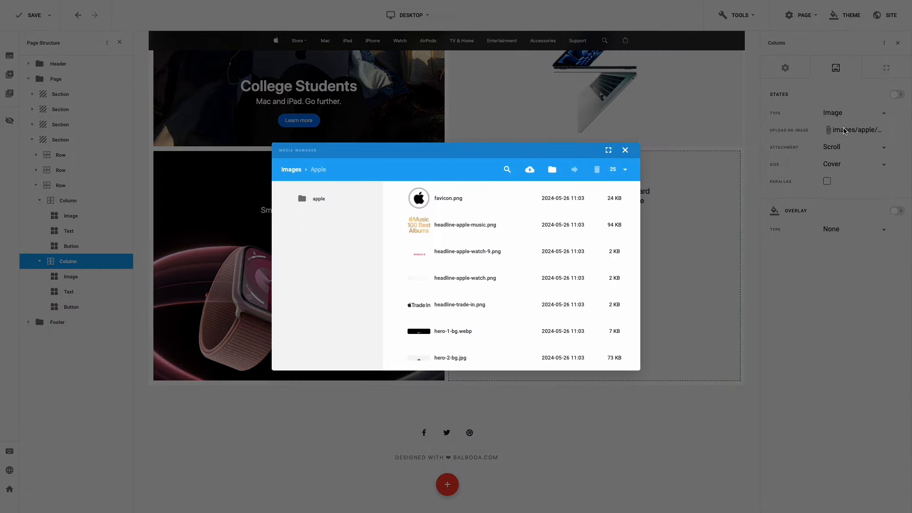
{"action": "left_click", "coordinate": [523, 269]}
{"action": "scroll", "coordinate": [523, 268], "scroll_direction": "down", "scroll_amount": 3}
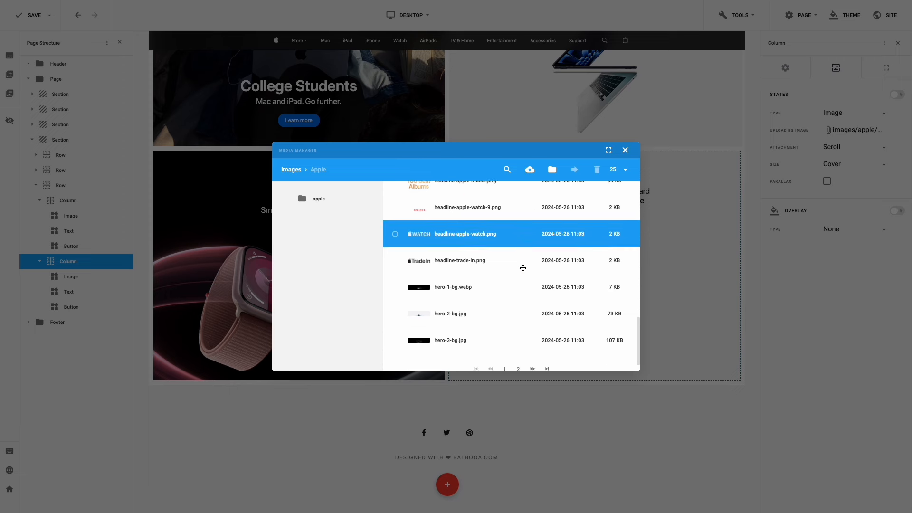
{"action": "scroll", "coordinate": [523, 268], "scroll_direction": "up", "scroll_amount": 6}
{"action": "scroll", "coordinate": [523, 266], "scroll_direction": "down", "scroll_amount": 3}
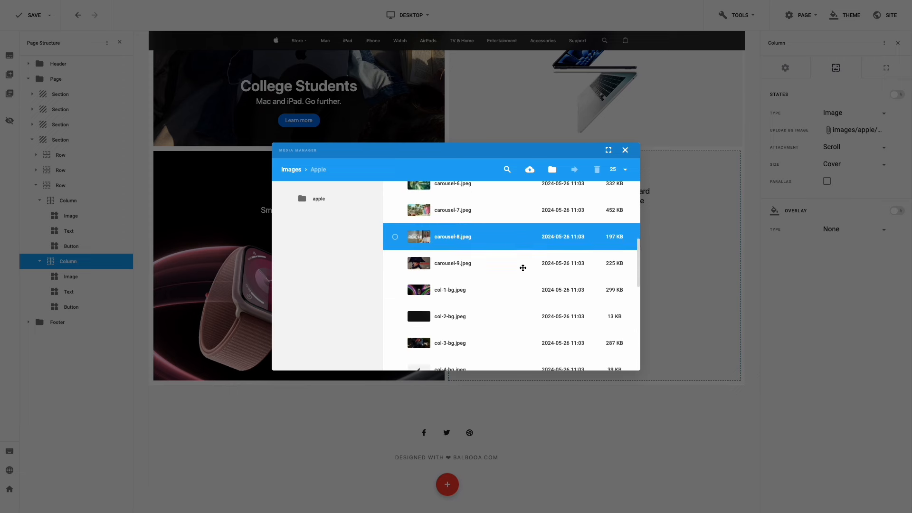
{"action": "left_click", "coordinate": [395, 321]}
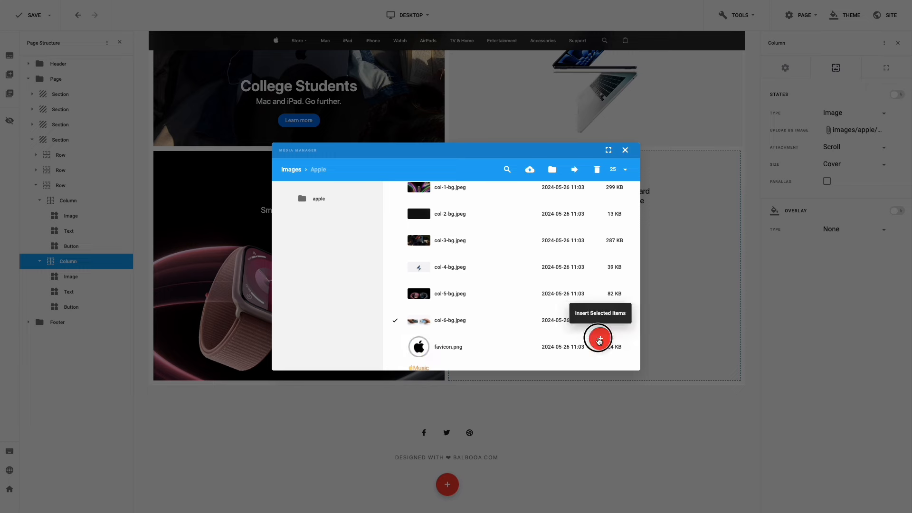
{"action": "left_click", "coordinate": [599, 338]}
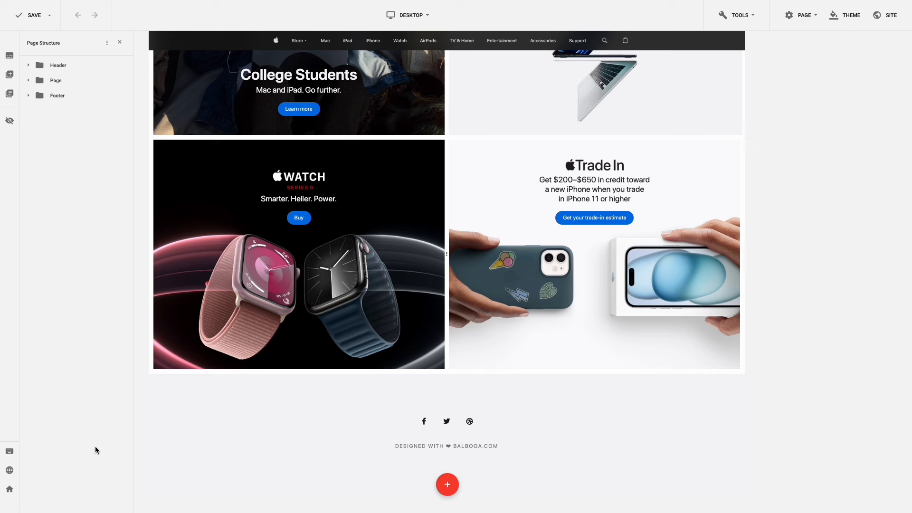
- Add a new single-column section below the grid and browse its element list without adding anything
{"action": "left_click", "coordinate": [446, 486]}
{"action": "left_click", "coordinate": [401, 387]}
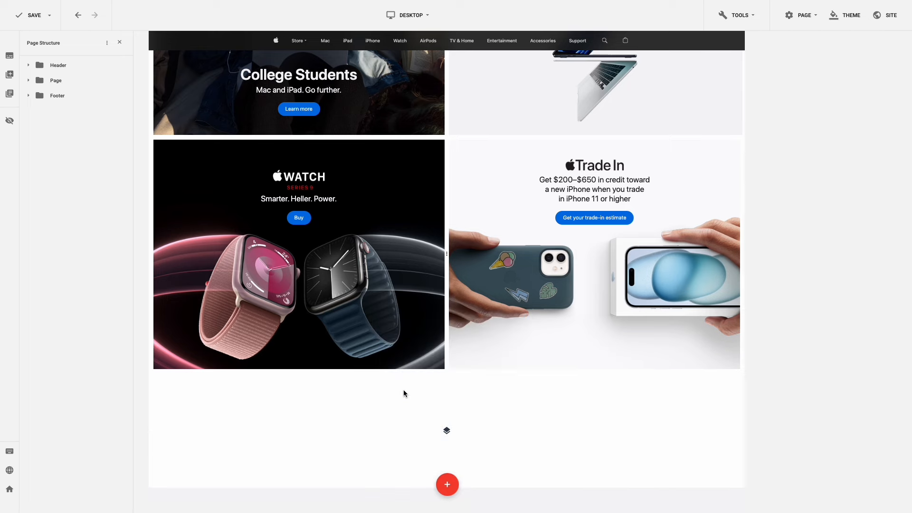
{"action": "left_click", "coordinate": [446, 433]}
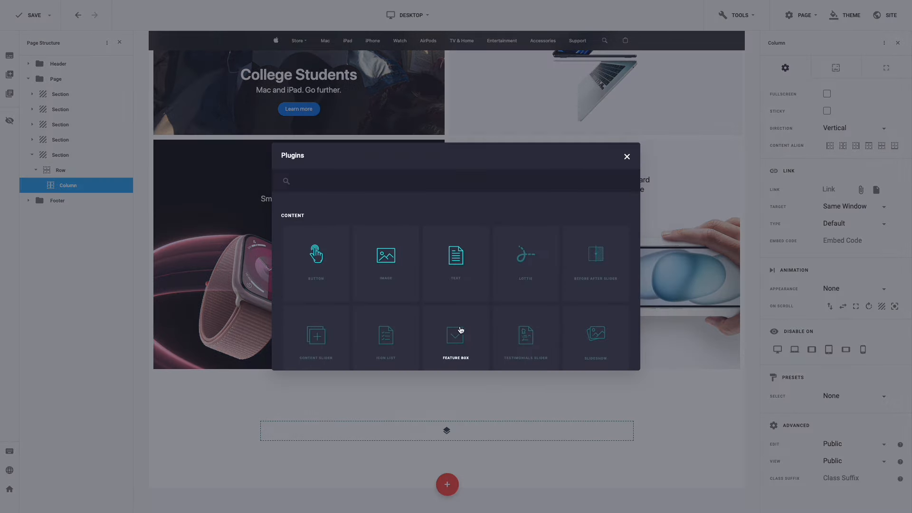
{"action": "scroll", "coordinate": [460, 329], "scroll_direction": "down", "scroll_amount": 15}
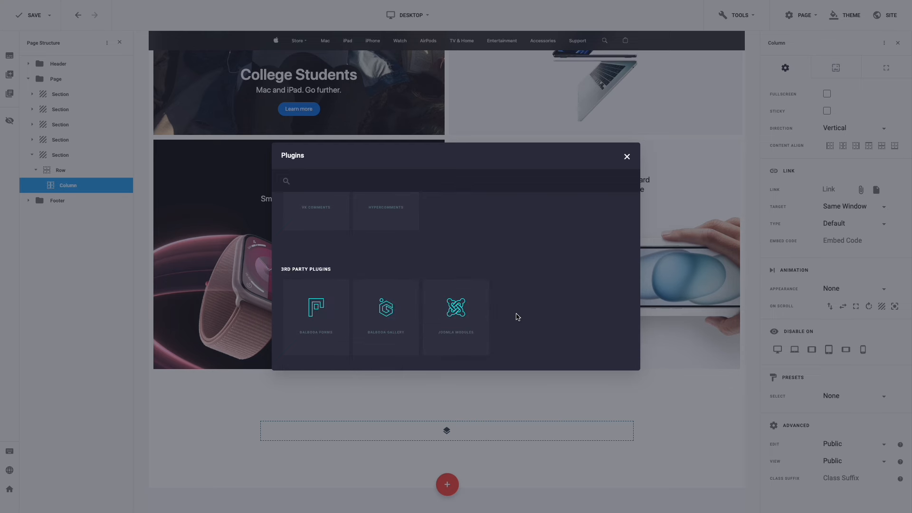
{"action": "scroll", "coordinate": [517, 317], "scroll_direction": "up", "scroll_amount": 15}
{"action": "scroll", "coordinate": [517, 317], "scroll_direction": "down", "scroll_amount": 4}
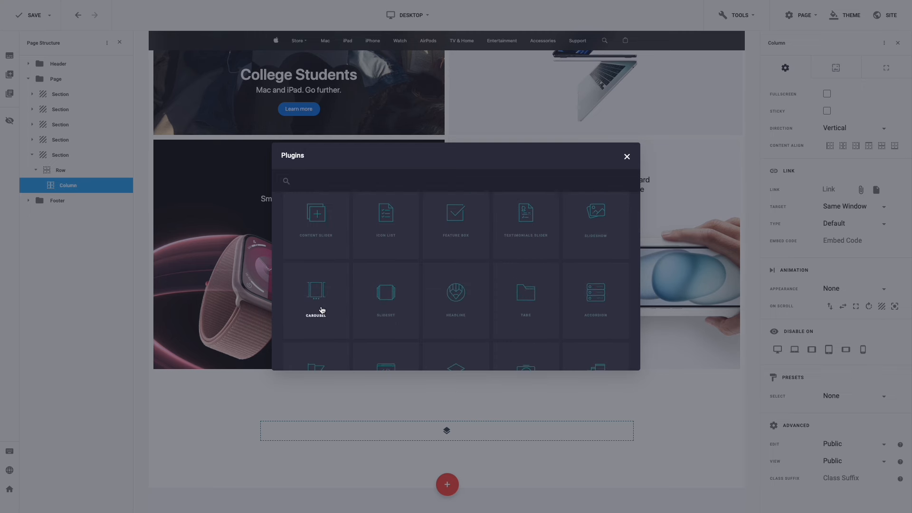
{"action": "left_click", "coordinate": [242, 380]}
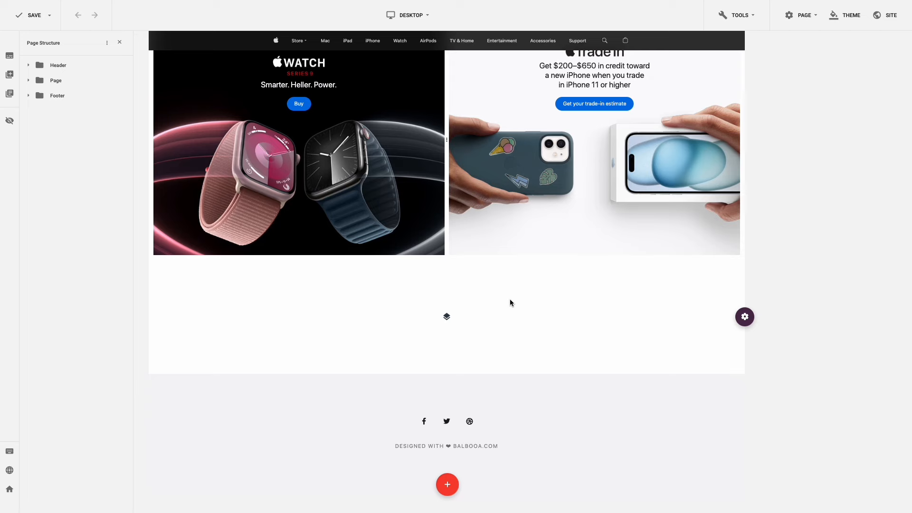
- Try adding a Carousel element, then dismiss the license prompt and close the element list
{"action": "left_click", "coordinate": [447, 316]}
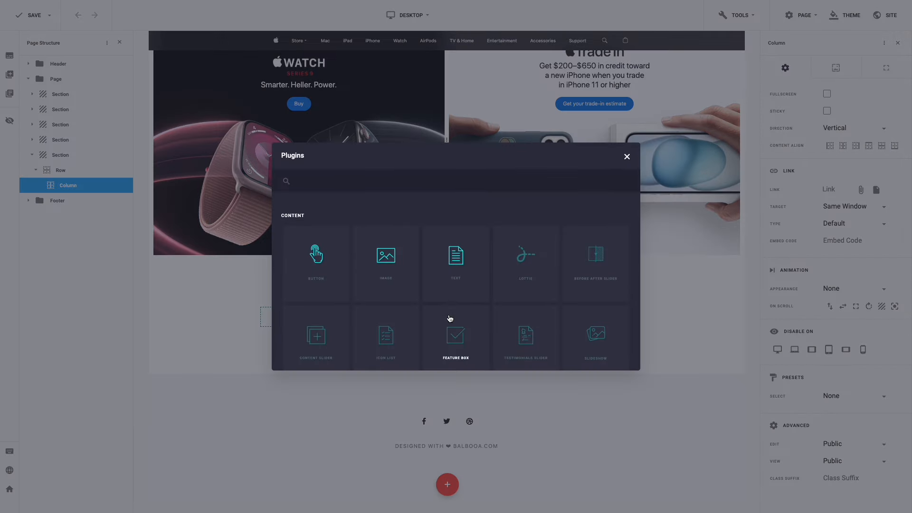
{"action": "scroll", "coordinate": [450, 318], "scroll_direction": "down", "scroll_amount": 3}
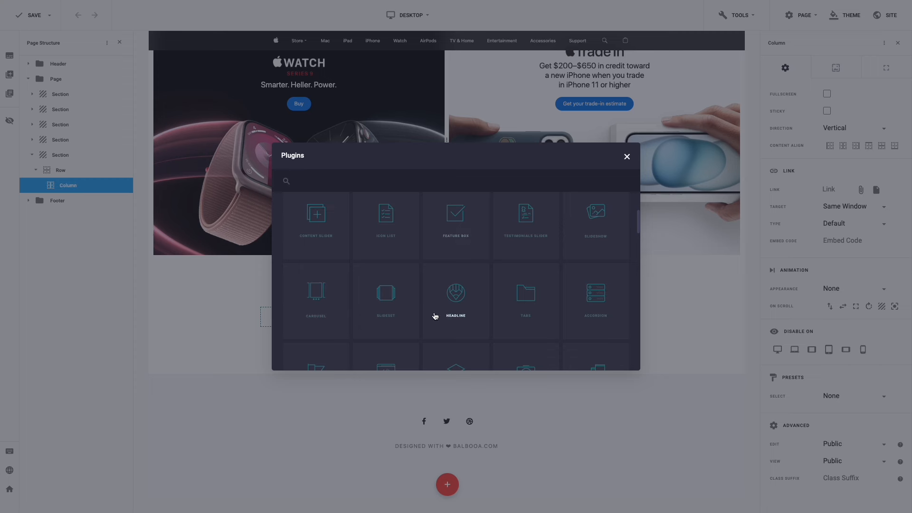
{"action": "left_click", "coordinate": [332, 300]}
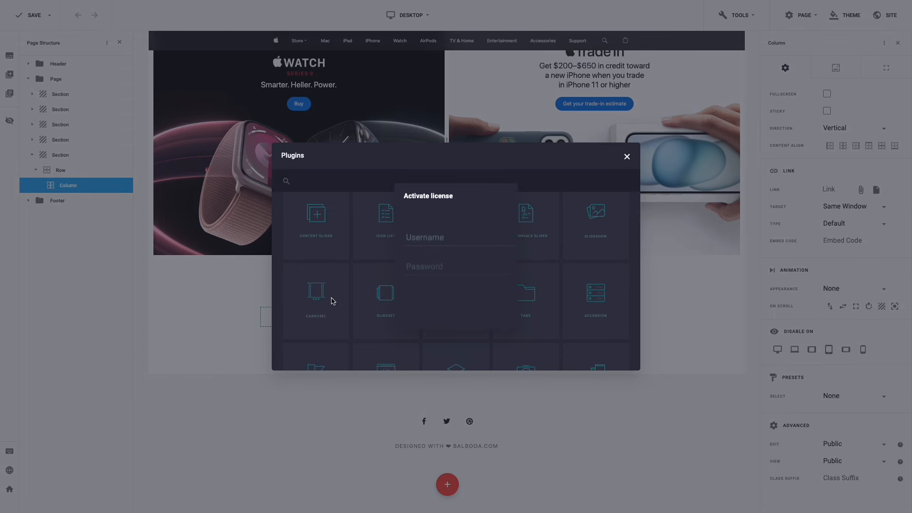
{"action": "left_click", "coordinate": [432, 242]}
{"action": "left_click", "coordinate": [434, 265]}
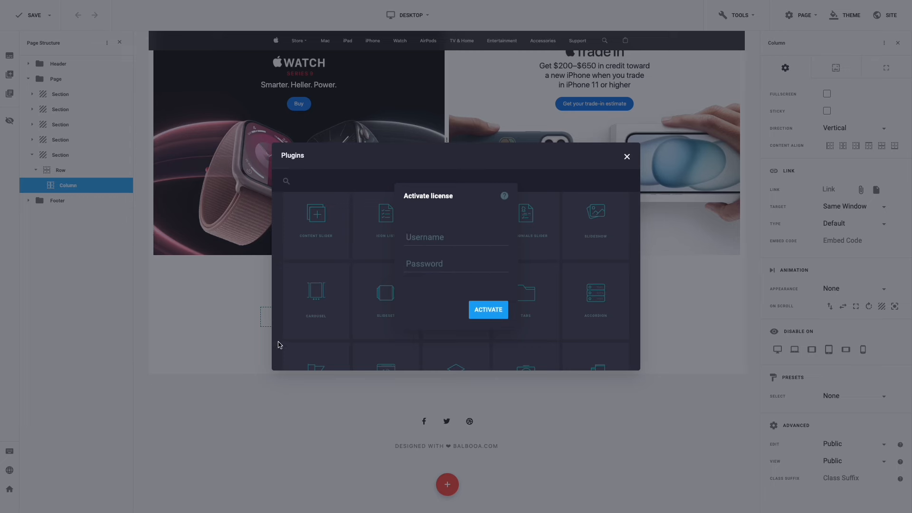
{"action": "left_click", "coordinate": [226, 354]}
{"action": "left_click", "coordinate": [226, 354]}
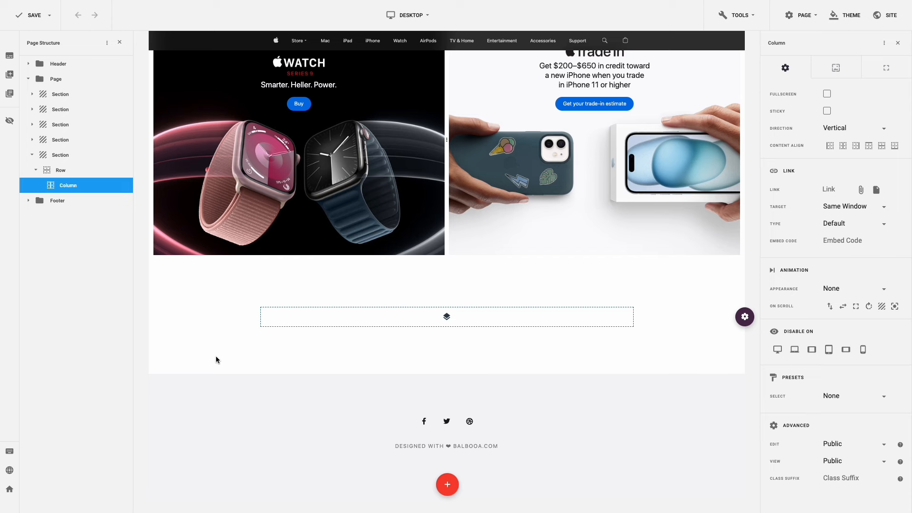
- From the administrator dashboard, open Gridbox's Activate license dialog and enter the account username and password
{"action": "left_click", "coordinate": [12, 492]}
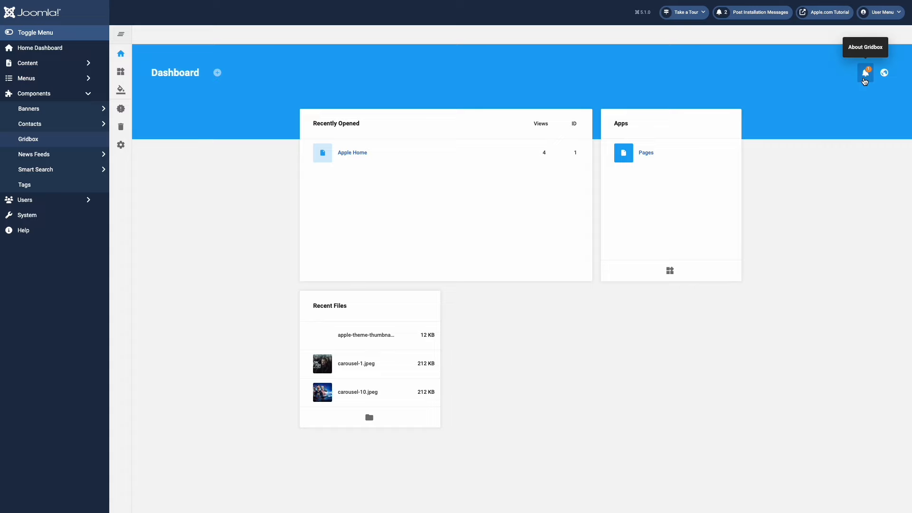
{"action": "left_click", "coordinate": [865, 79]}
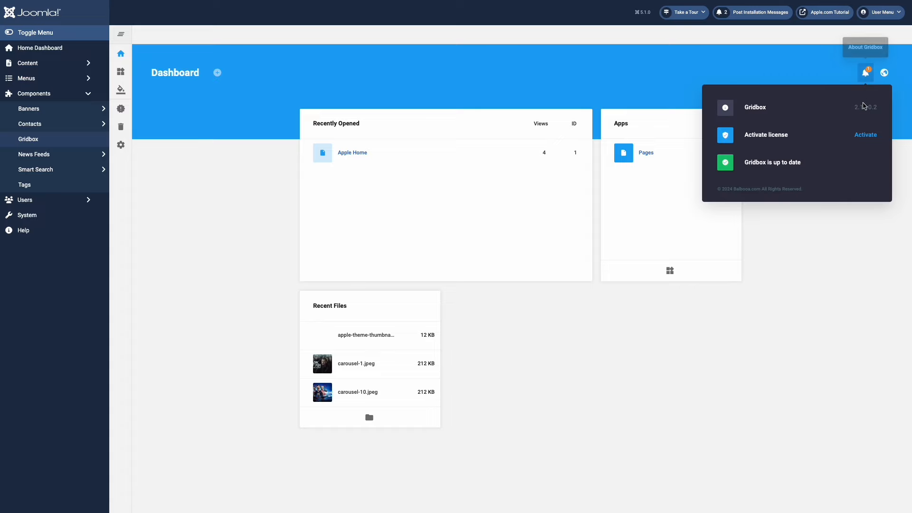
{"action": "left_click", "coordinate": [865, 135]}
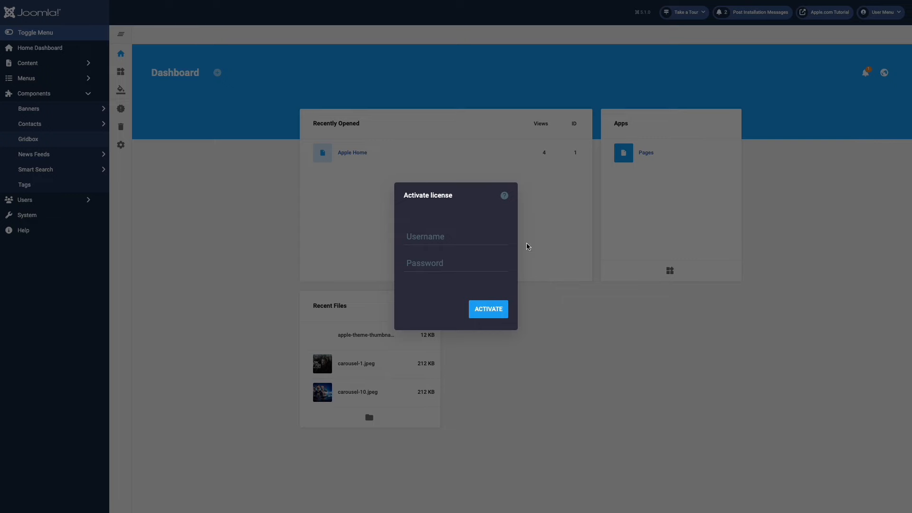
{"action": "left_click", "coordinate": [465, 238]}
{"action": "type", "text": "example"}
{"action": "key", "text": "Tab"}
{"action": "type", "text": "••••••••"}
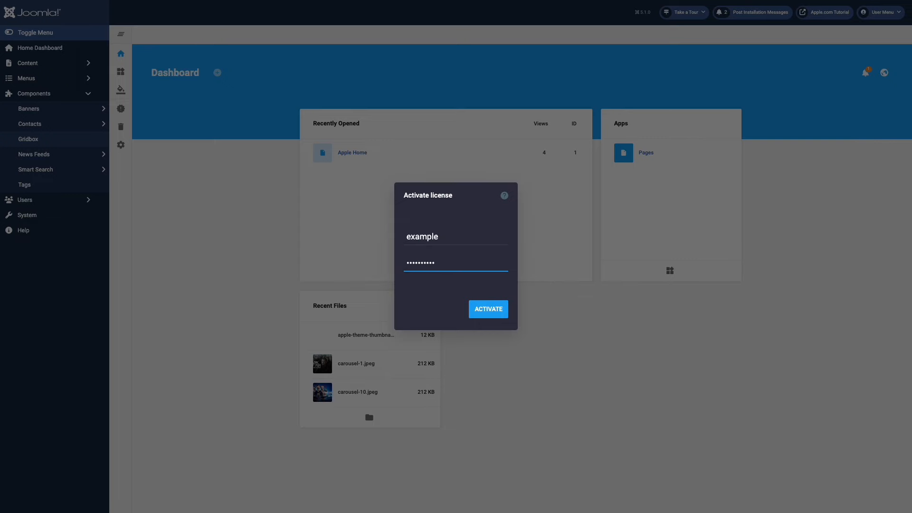
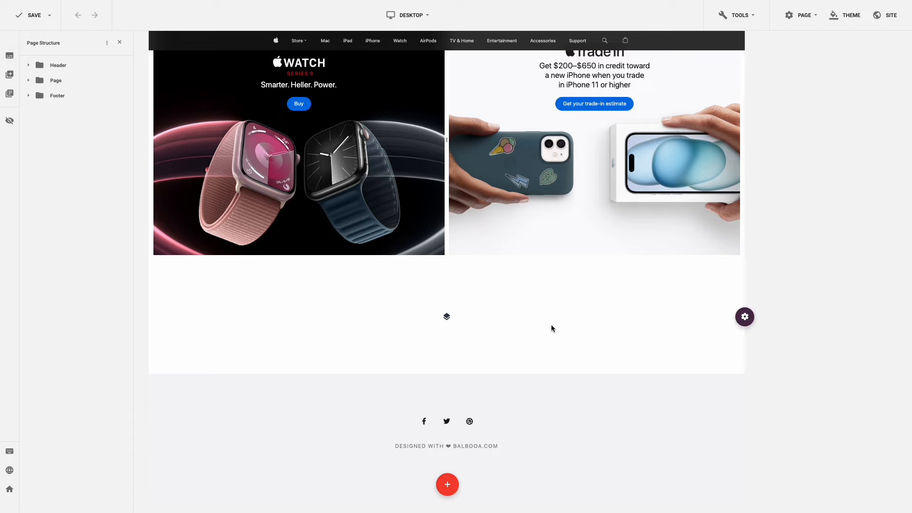
- Add a Carousel to the empty column and pick carousel-1, -10, -2, -3 and -4 from the apple folder
{"action": "left_click", "coordinate": [446, 317]}
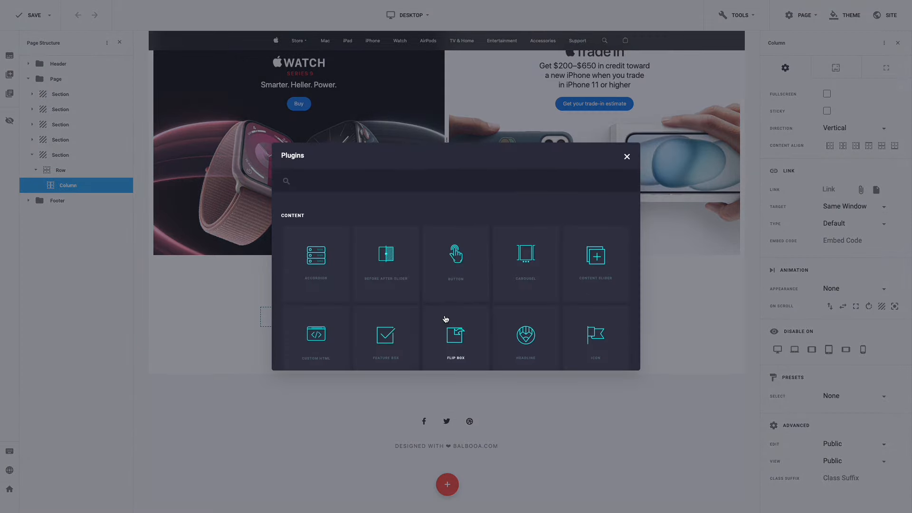
{"action": "left_click", "coordinate": [526, 271]}
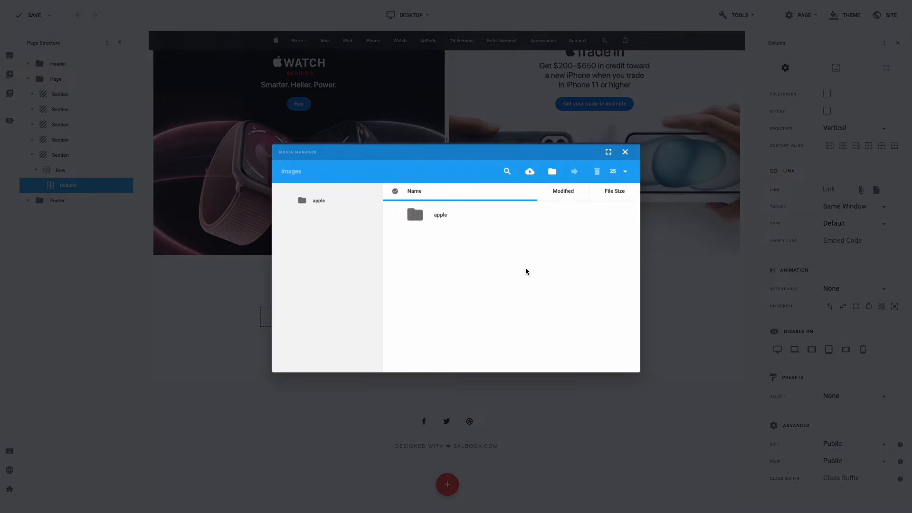
{"action": "left_click", "coordinate": [445, 216]}
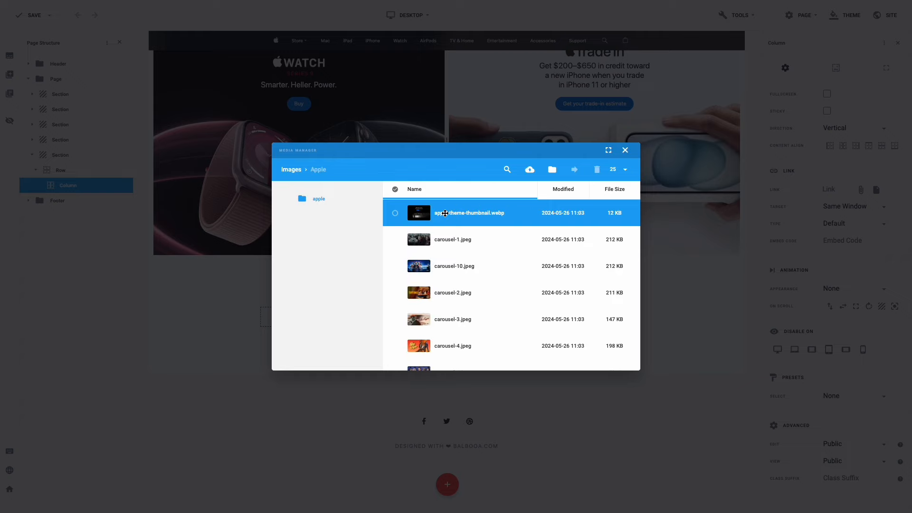
{"action": "left_click", "coordinate": [395, 240]}
{"action": "left_click", "coordinate": [395, 266]}
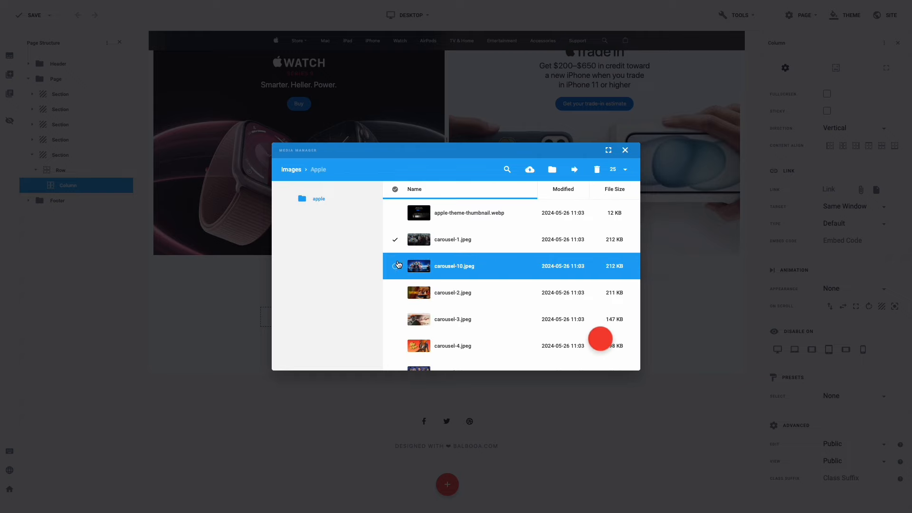
{"action": "left_click", "coordinate": [394, 293]}
{"action": "left_click", "coordinate": [395, 319]}
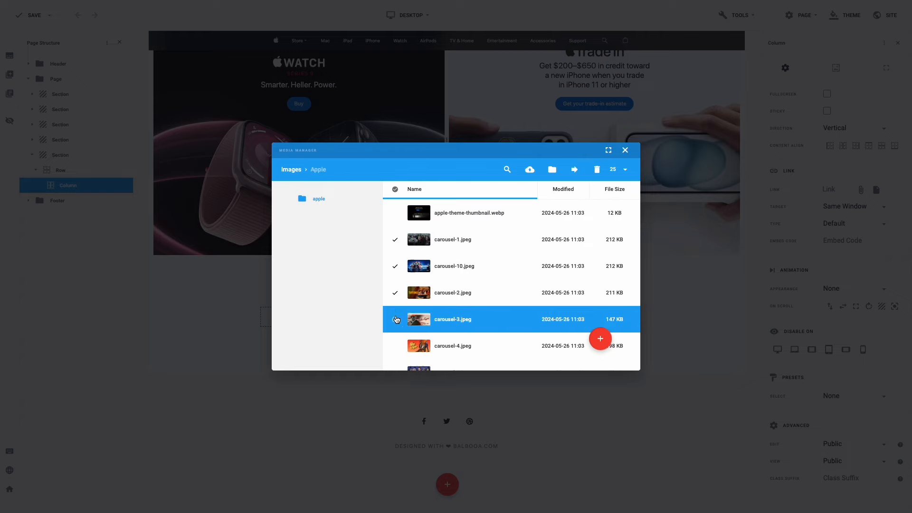
{"action": "left_click", "coordinate": [396, 346]}
- Also pick carousel-5 through carousel-9 and insert the carousel with all ten images
{"action": "scroll", "coordinate": [399, 309], "scroll_direction": "down", "scroll_amount": 3}
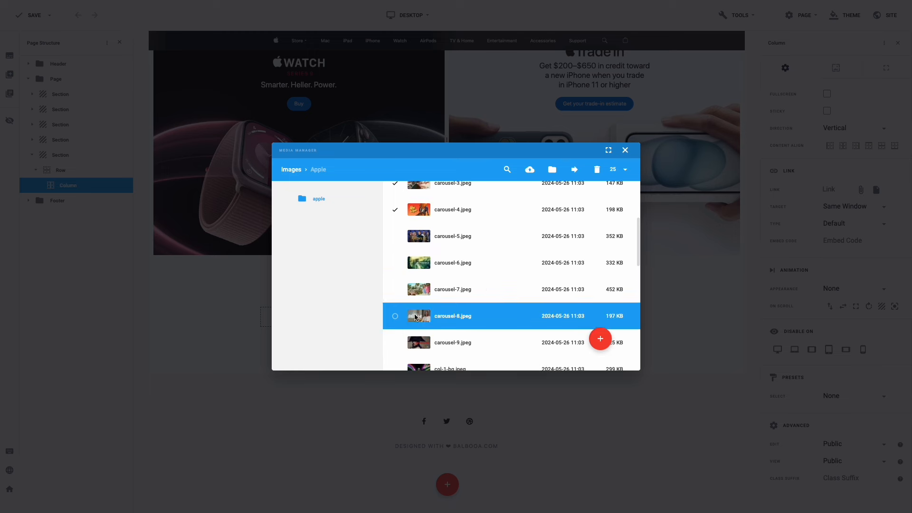
{"action": "left_click", "coordinate": [395, 237]}
{"action": "left_click", "coordinate": [395, 263]}
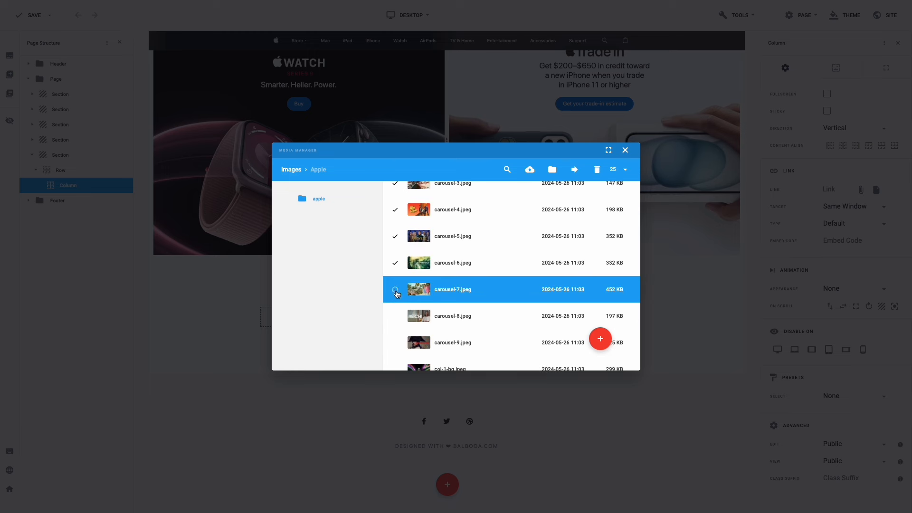
{"action": "left_click", "coordinate": [395, 290]}
{"action": "left_click", "coordinate": [395, 317]}
{"action": "scroll", "coordinate": [398, 309], "scroll_direction": "down", "scroll_amount": 2}
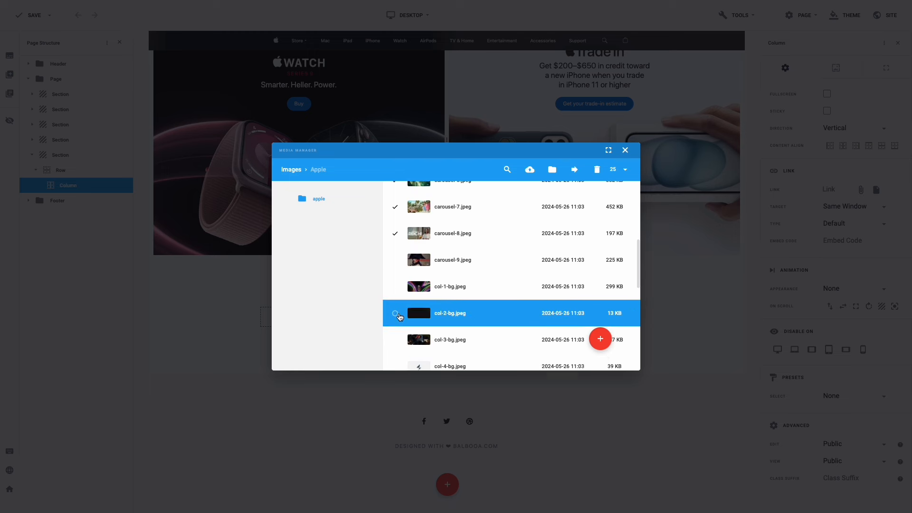
{"action": "left_click", "coordinate": [396, 252]}
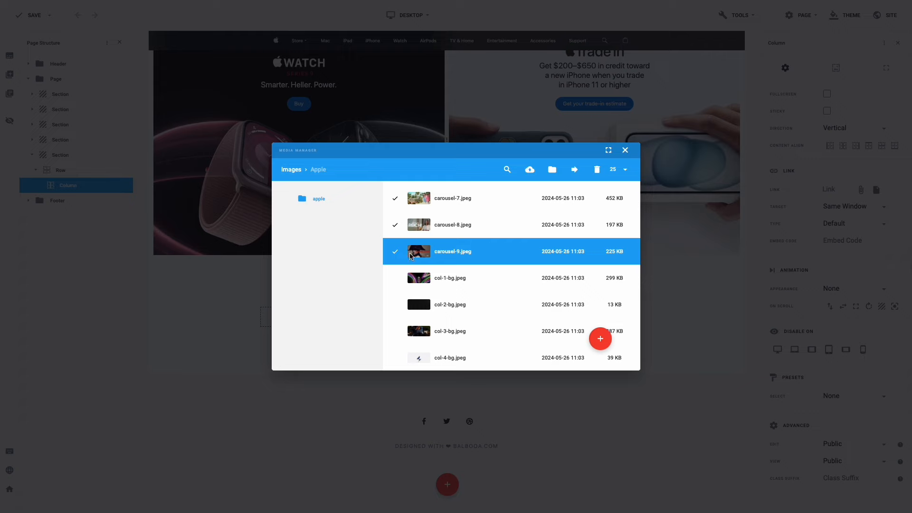
{"action": "left_click", "coordinate": [600, 339]}
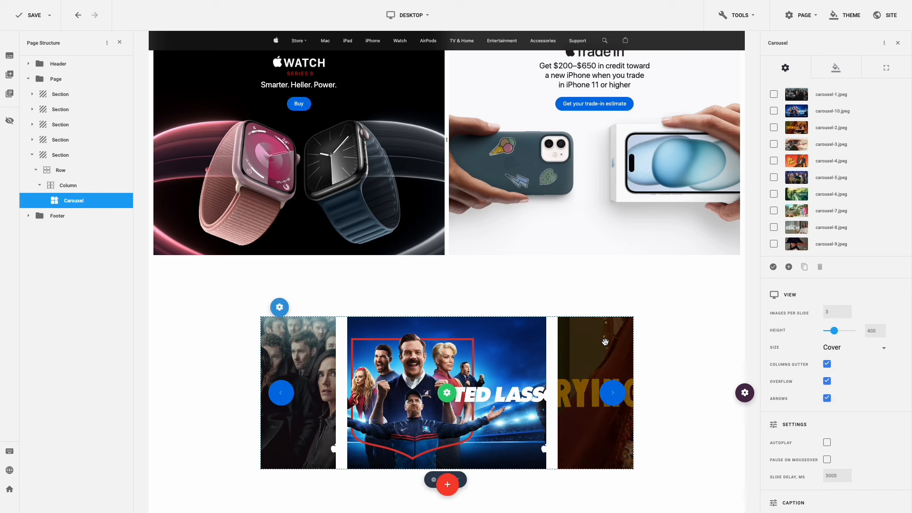
- Reset the carousel section's top and bottom padding to zero
{"action": "left_click", "coordinate": [685, 357]}
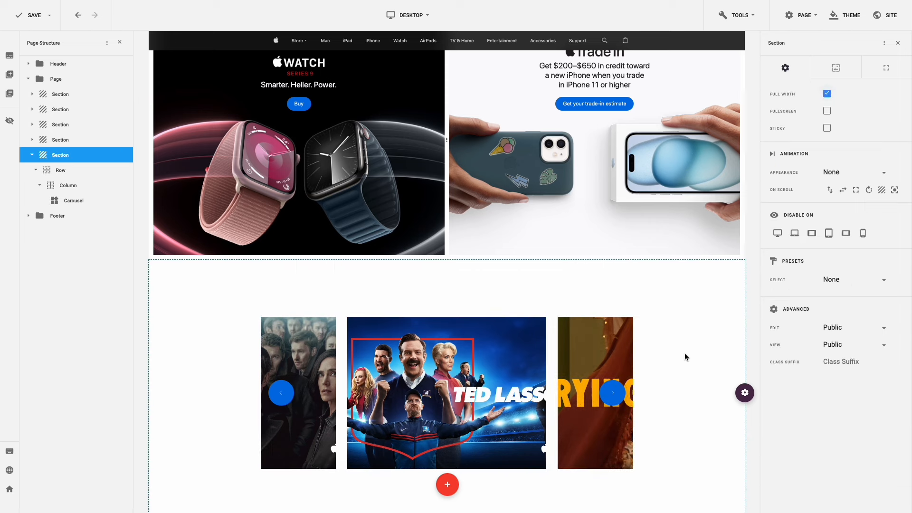
{"action": "left_click", "coordinate": [885, 77]}
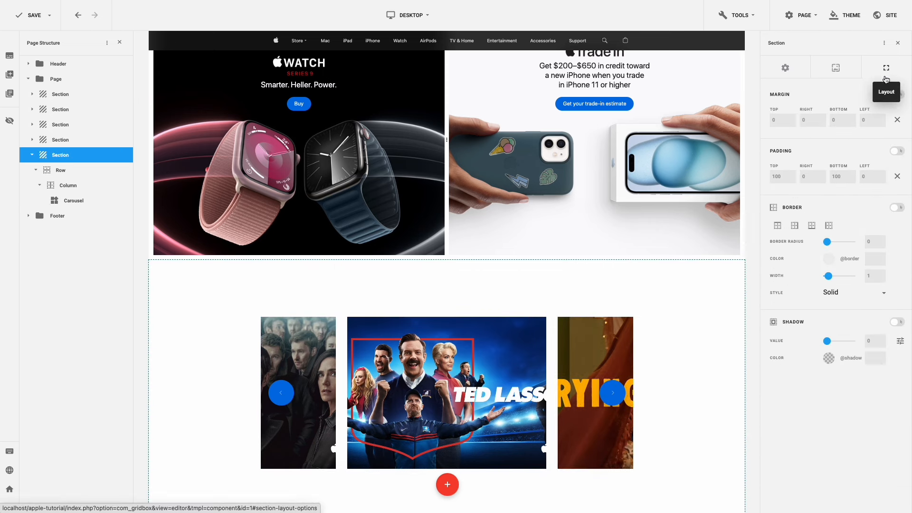
{"action": "left_click", "coordinate": [896, 176]}
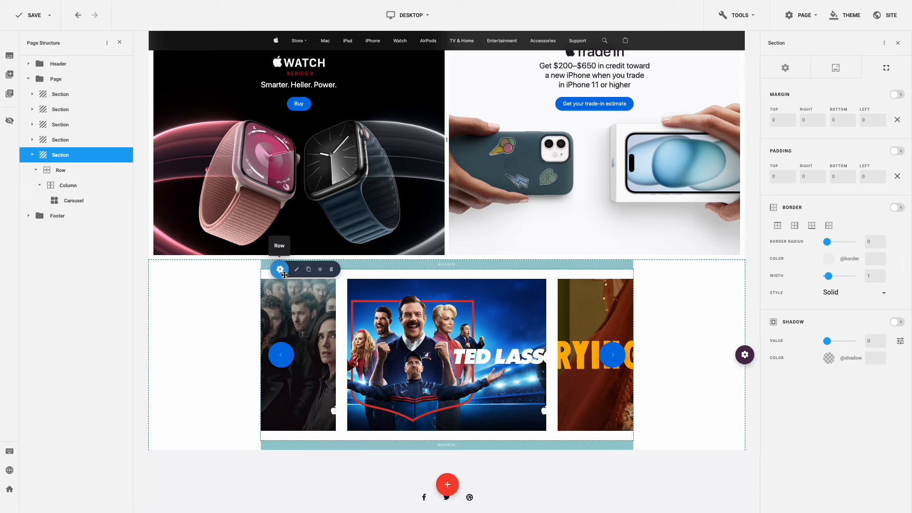
- Make the carousel row Full Width and reset its top and bottom margins
{"action": "left_click", "coordinate": [296, 274]}
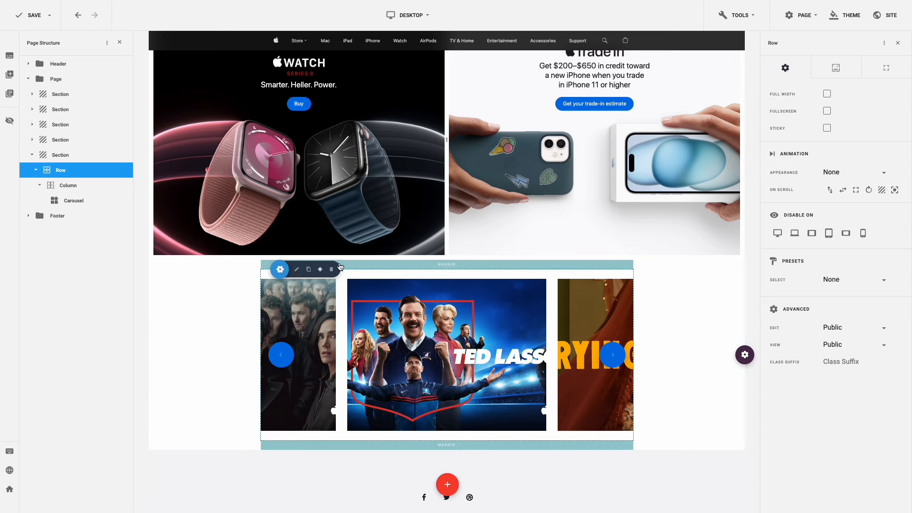
{"action": "left_click", "coordinate": [827, 95]}
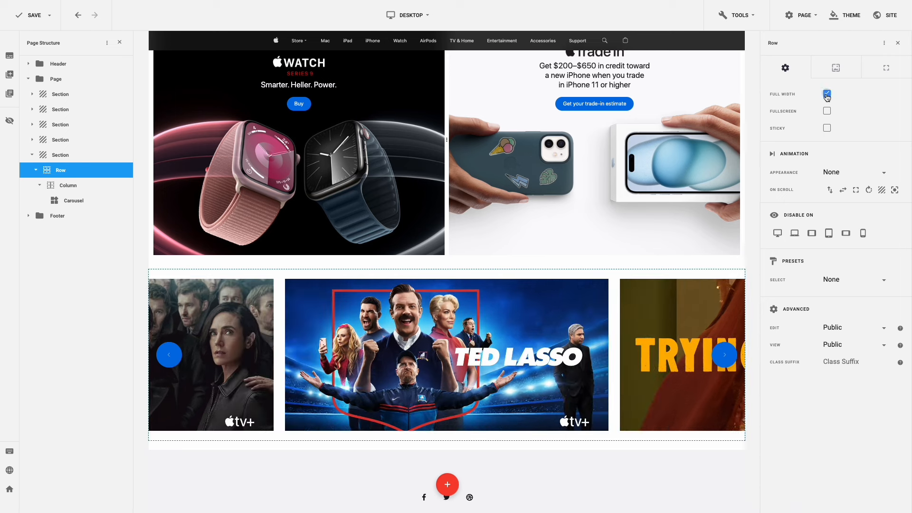
{"action": "left_click", "coordinate": [887, 71]}
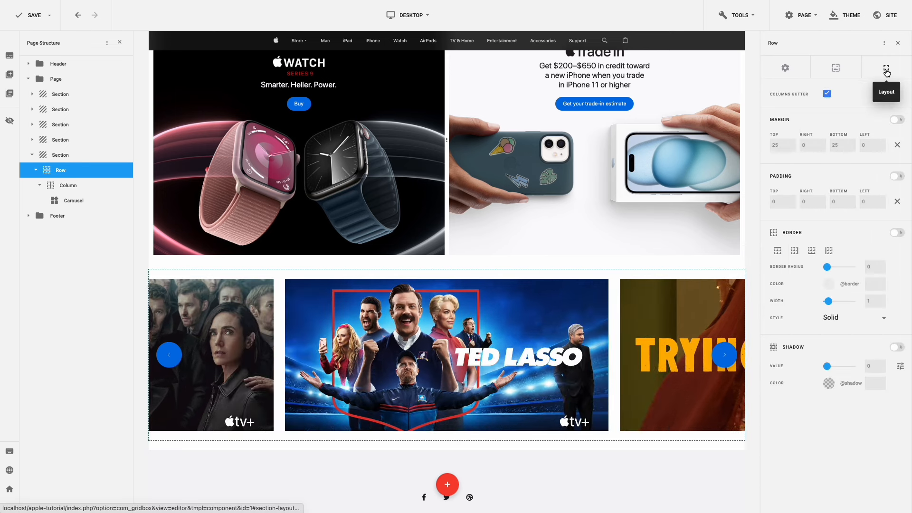
{"action": "left_click", "coordinate": [897, 146]}
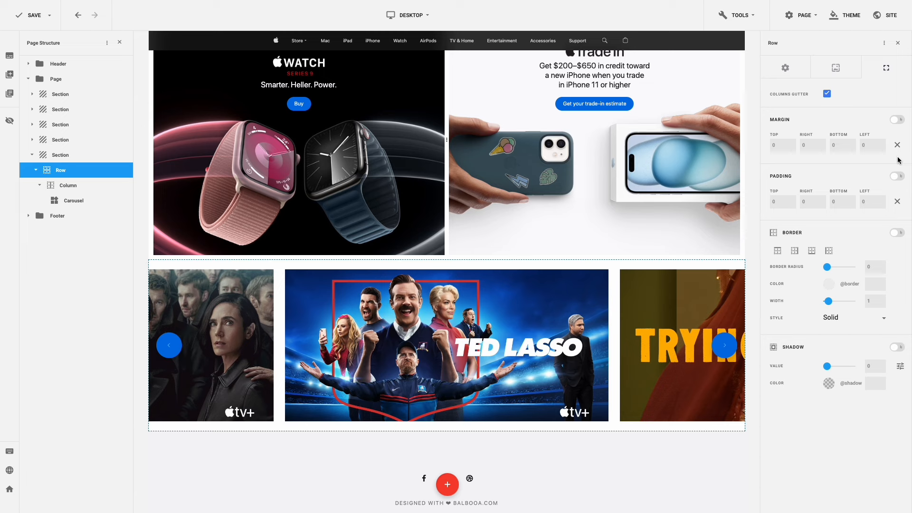
- Move carousel-10 to the top of the image order and reset the carousel's margins
{"action": "left_click", "coordinate": [691, 281]}
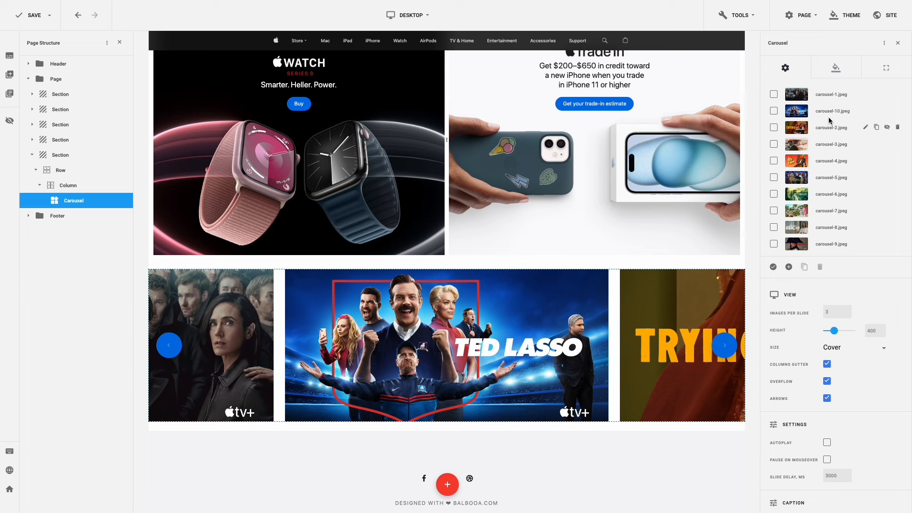
{"action": "left_click_drag", "start_coordinate": [831, 111], "coordinate": [833, 94]}
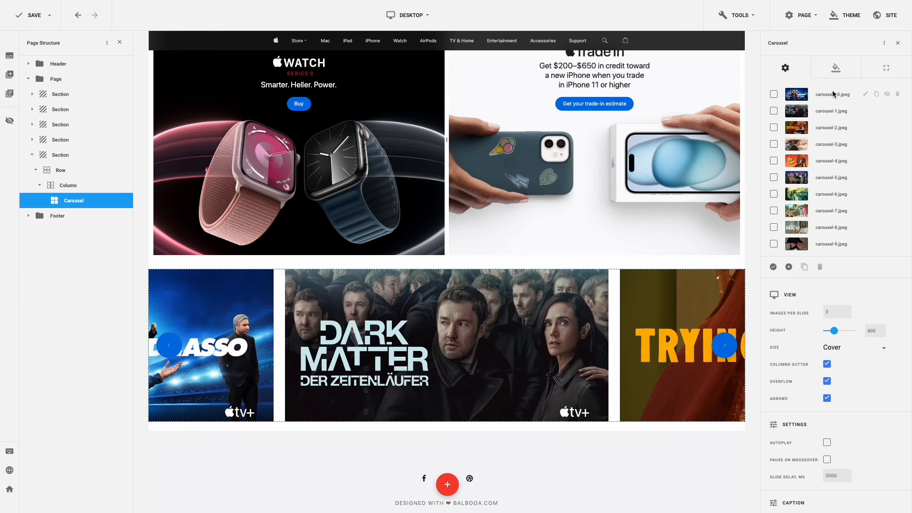
{"action": "left_click", "coordinate": [880, 70]}
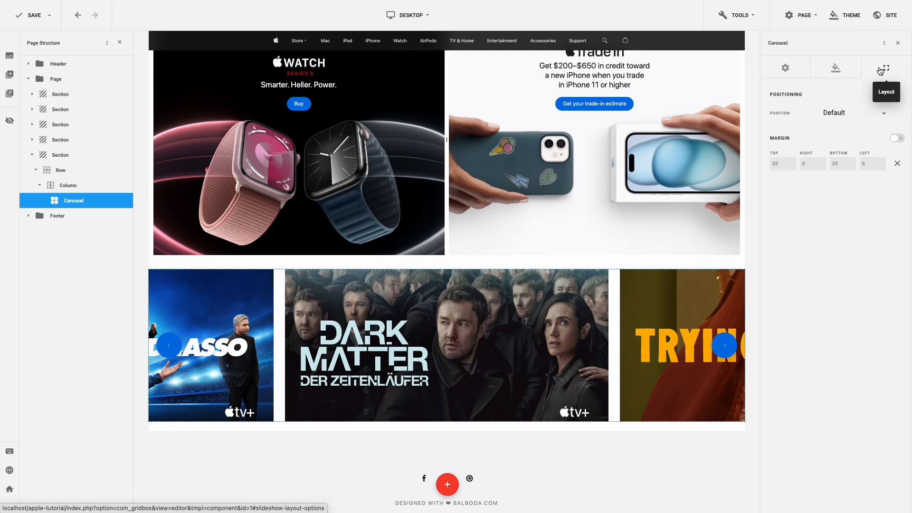
{"action": "left_click", "coordinate": [896, 164]}
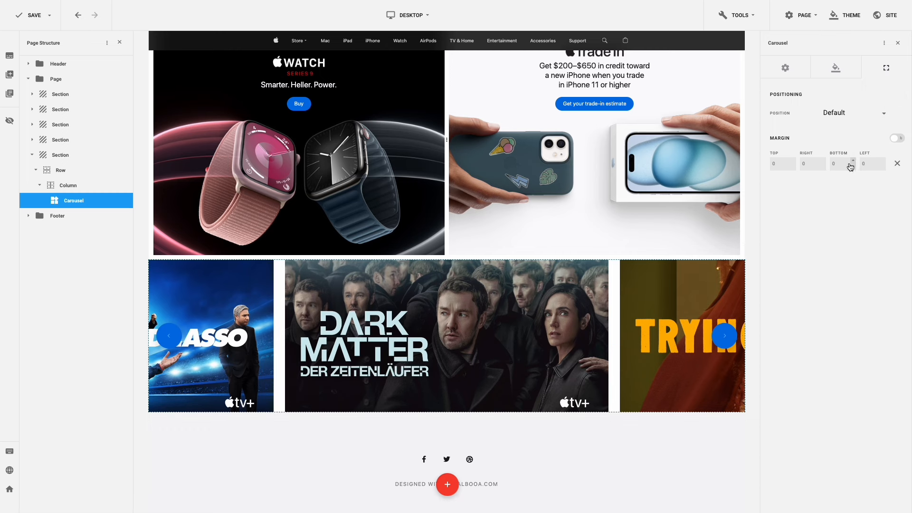
{"action": "left_click", "coordinate": [834, 164]}
{"action": "left_click", "coordinate": [785, 69]}
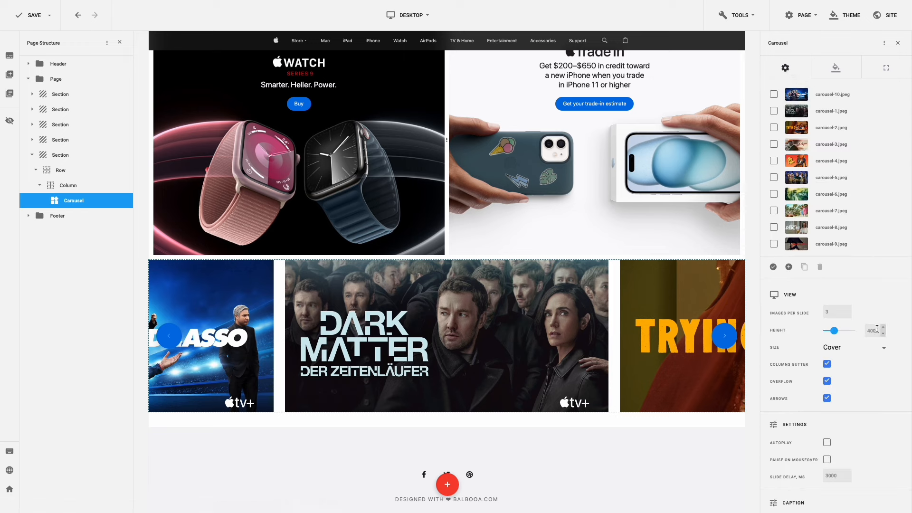
- Set the carousel height to 620
{"action": "left_click_drag", "start_coordinate": [877, 329], "coordinate": [861, 334]}
{"action": "type", "text": "620"}
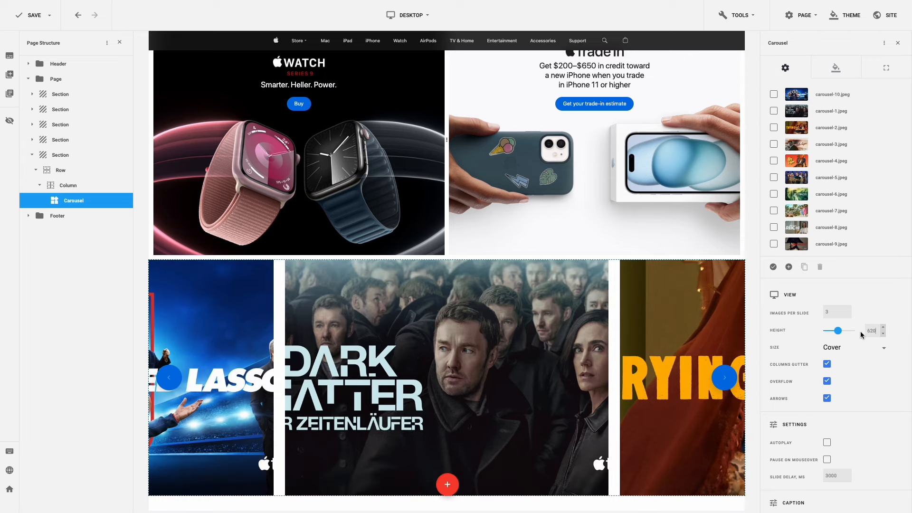
{"action": "scroll", "coordinate": [860, 331], "scroll_direction": "down", "scroll_amount": 3}
{"action": "scroll", "coordinate": [860, 332], "scroll_direction": "down", "scroll_amount": 1}
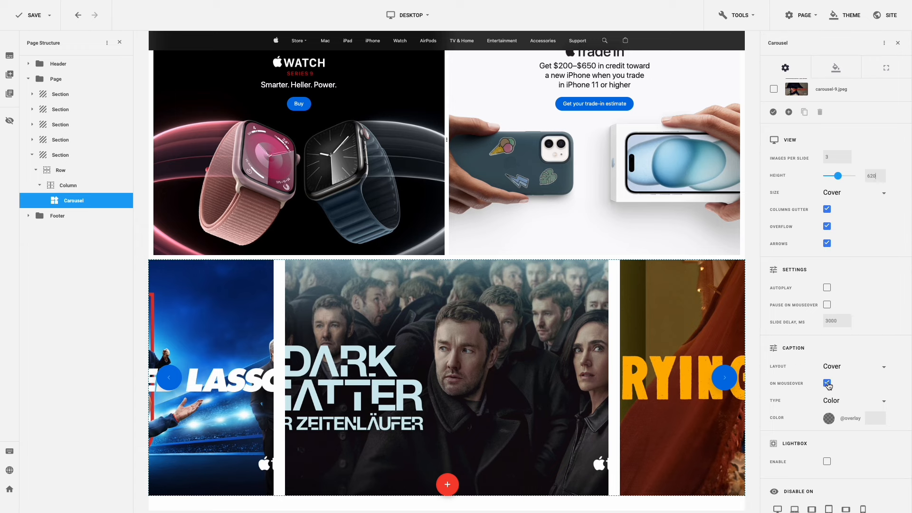
- Show captions permanently instead of on mouseover, with a white #ffffff overlay at 0,64 opacity
{"action": "left_click", "coordinate": [827, 383]}
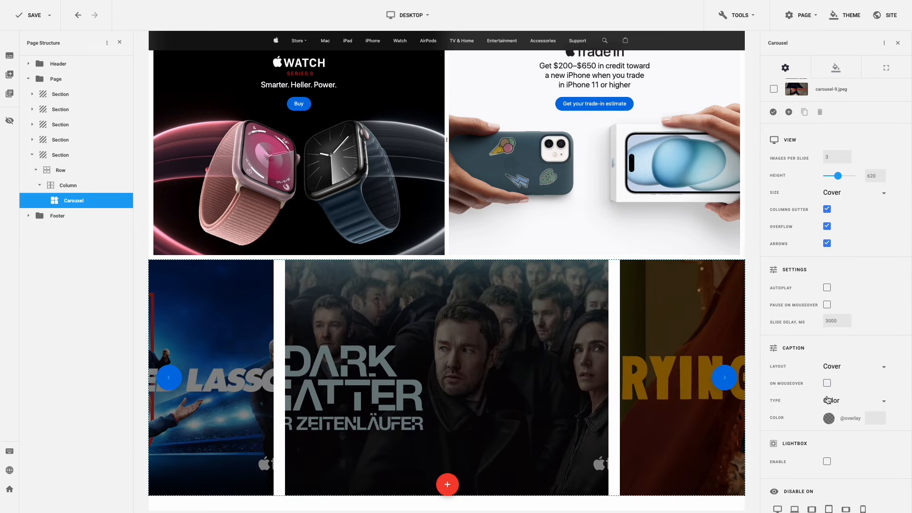
{"action": "left_click", "coordinate": [828, 418]}
{"action": "left_click", "coordinate": [723, 380]}
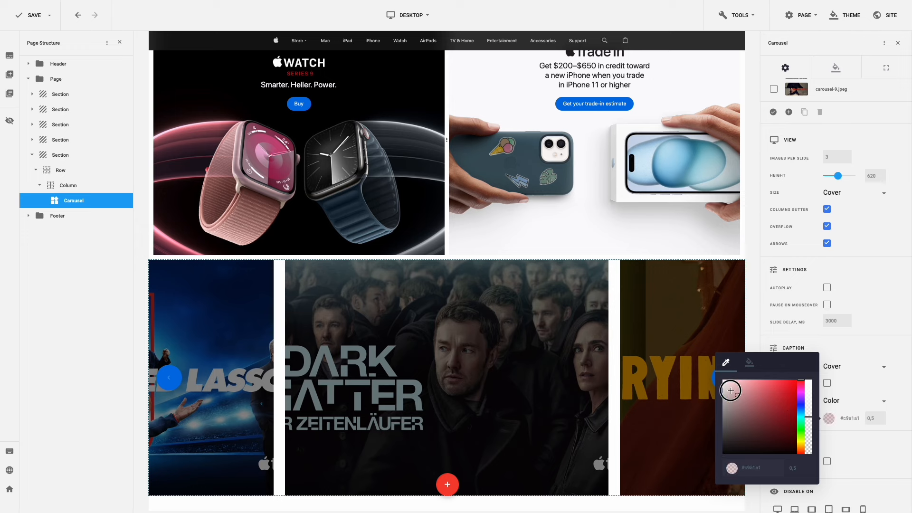
{"action": "double_click", "coordinate": [798, 476]}
{"action": "type", "text": "0,64"}
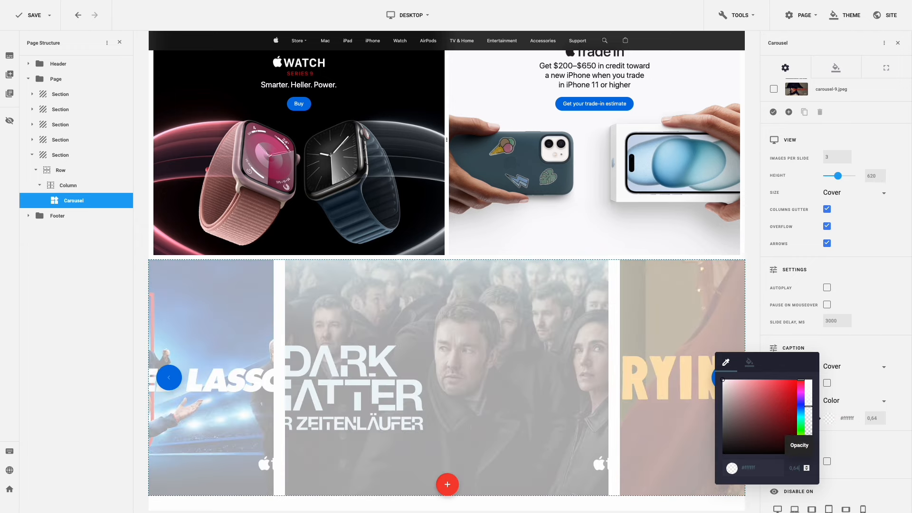
{"action": "left_click", "coordinate": [893, 424]}
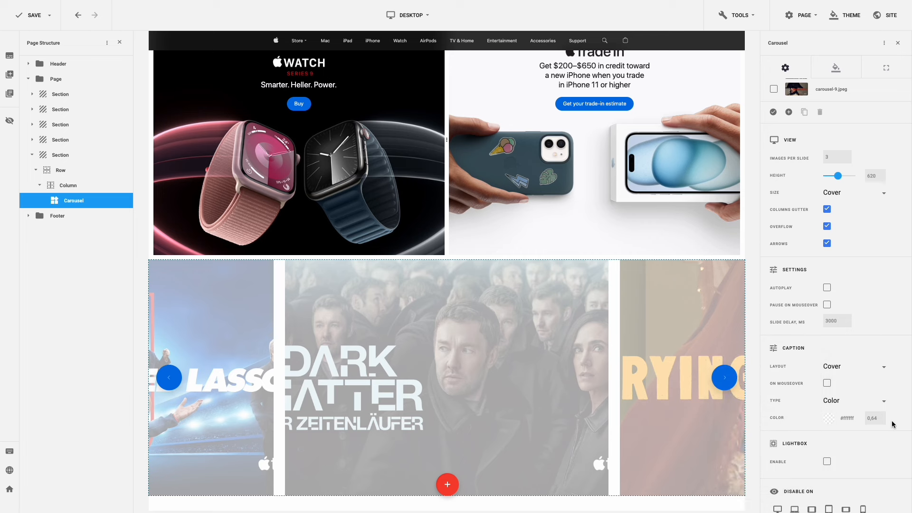
{"action": "scroll", "coordinate": [892, 424], "scroll_direction": "up", "scroll_amount": 3}
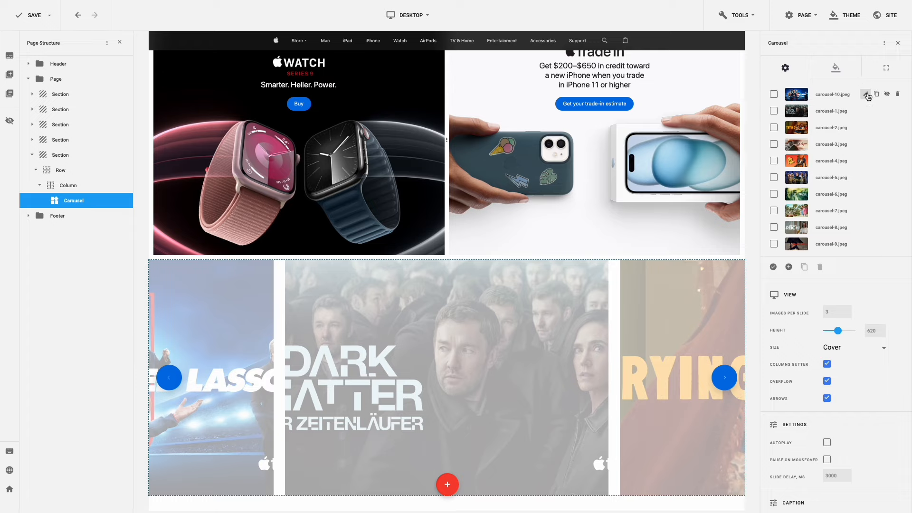
- Caption the carousel-10 slide 'Comedy' with its tagline and a same-window 'Stream now' button linking to '#'
{"action": "left_click", "coordinate": [867, 95]}
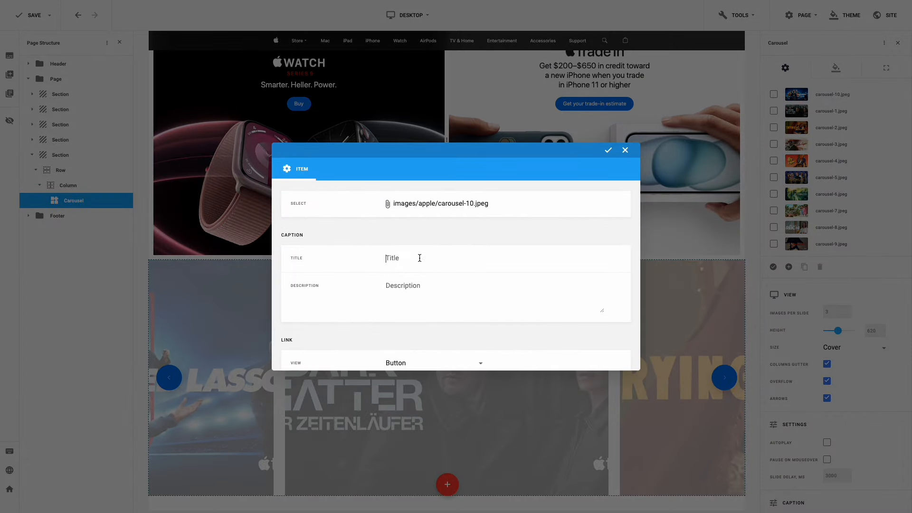
{"action": "type", "text": "Comedy Kindness makes a comeback. Stream now"}
{"action": "left_click_drag", "start_coordinate": [413, 257], "coordinate": [562, 257]}
{"action": "key", "text": "ctrl+c"}
{"action": "key", "text": "BackSpace"}
{"action": "left_click", "coordinate": [433, 289]}
{"action": "key", "text": "ctrl+v"}
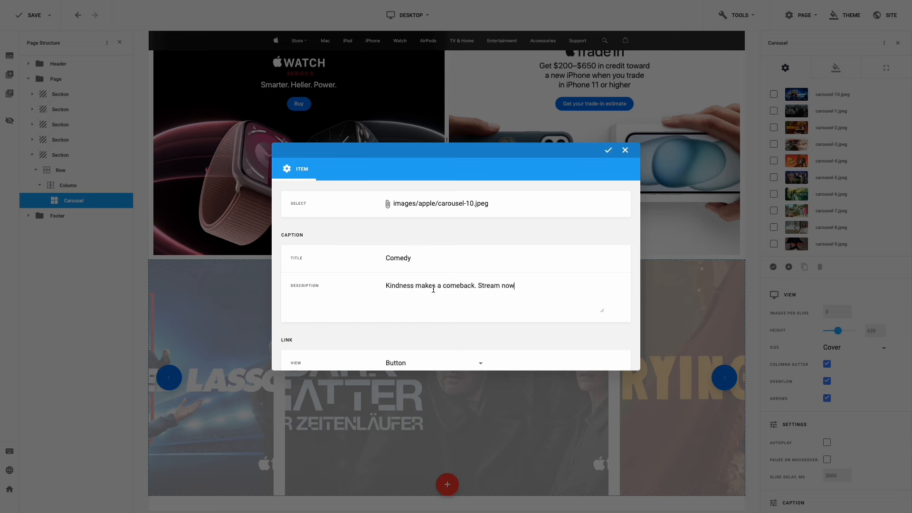
{"action": "left_click_drag", "start_coordinate": [479, 286], "coordinate": [540, 284]}
{"action": "key", "text": "ctrl+c"}
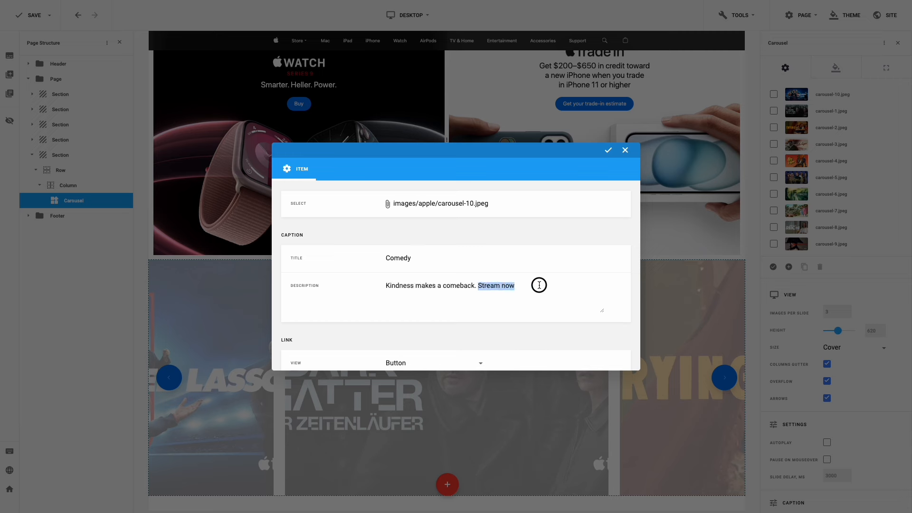
{"action": "key", "text": "BackSpace"}
{"action": "scroll", "coordinate": [536, 284], "scroll_direction": "down", "scroll_amount": 3}
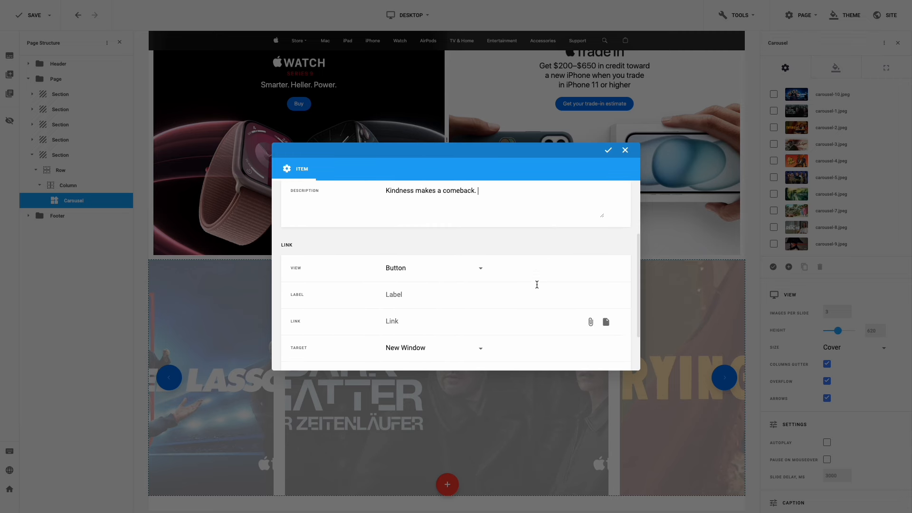
{"action": "left_click", "coordinate": [428, 286]}
{"action": "key", "text": "ctrl+v"}
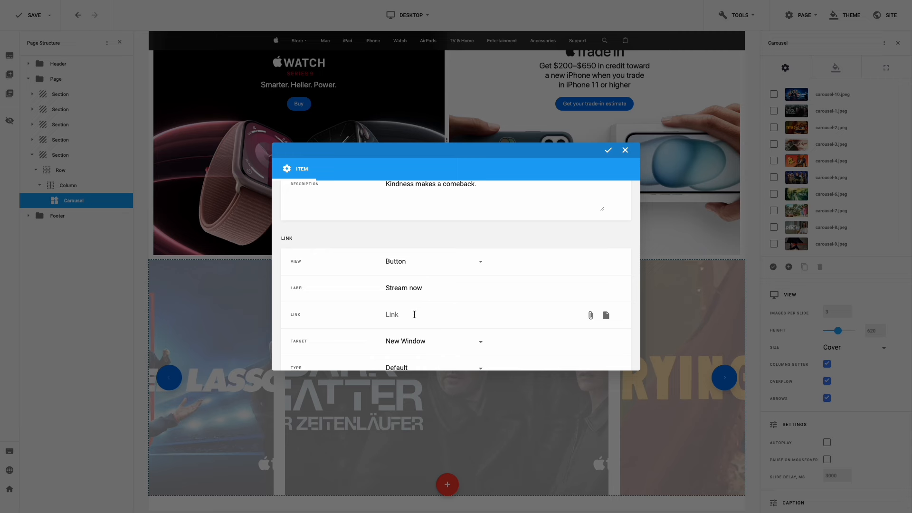
{"action": "left_click", "coordinate": [414, 314]}
{"action": "type", "text": "#"}
{"action": "left_click", "coordinate": [427, 342]}
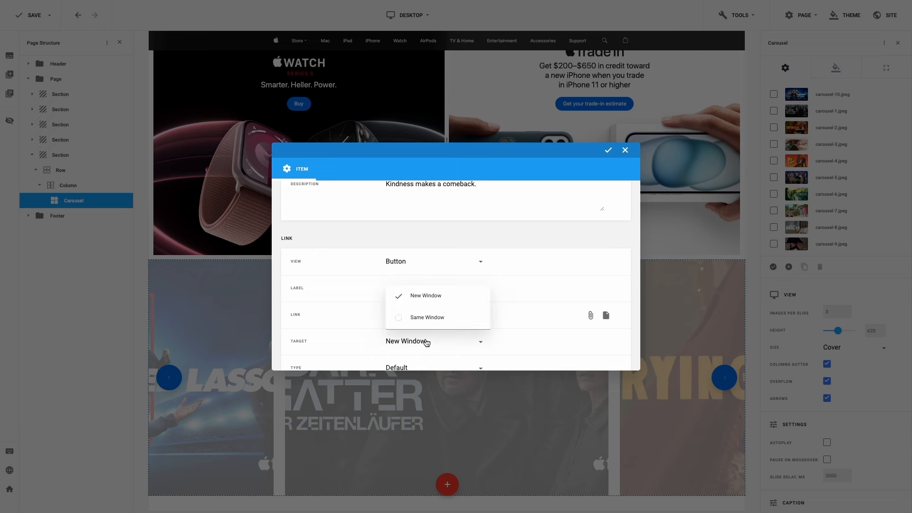
{"action": "left_click", "coordinate": [430, 319]}
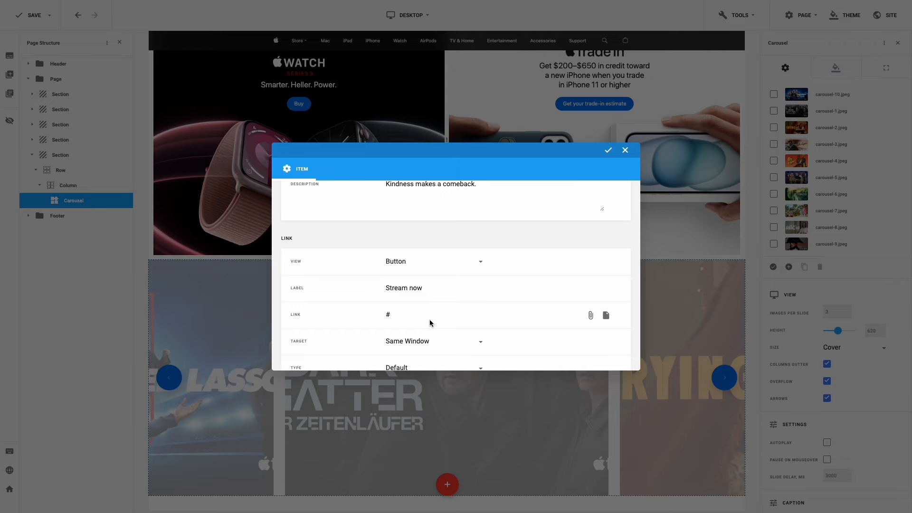
{"action": "left_click", "coordinate": [609, 153]}
- Caption the carousel-1 slide 'Sci-Fi' with its tagline and a 'Stream now' button linking to '#'
{"action": "left_click", "coordinate": [864, 111]}
{"action": "scroll", "coordinate": [536, 215], "scroll_direction": "up", "scroll_amount": 3}
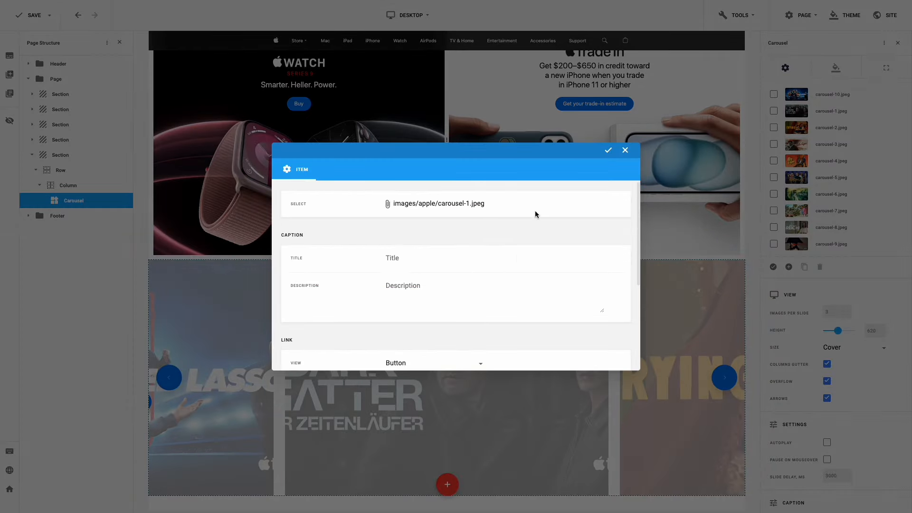
{"action": "left_click", "coordinate": [407, 259]}
{"action": "type", "text": "Sci-Fi One life. Infinite possibilities. Stream now"}
{"action": "left_click_drag", "start_coordinate": [404, 259], "coordinate": [535, 261]}
{"action": "key", "text": "super+x"}
{"action": "left_click", "coordinate": [429, 289]}
{"action": "key", "text": "super+v"}
{"action": "left_click_drag", "start_coordinate": [474, 286], "coordinate": [527, 287]}
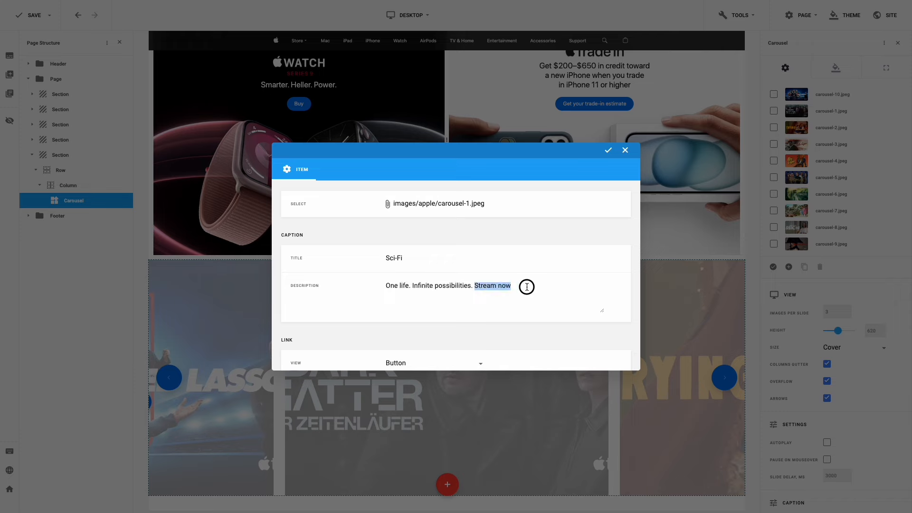
{"action": "key", "text": "super+x"}
{"action": "scroll", "coordinate": [527, 287], "scroll_direction": "down", "scroll_amount": 2}
{"action": "left_click", "coordinate": [415, 299]}
{"action": "key", "text": "super+v"}
{"action": "left_click", "coordinate": [407, 328]}
{"action": "type", "text": "#"}
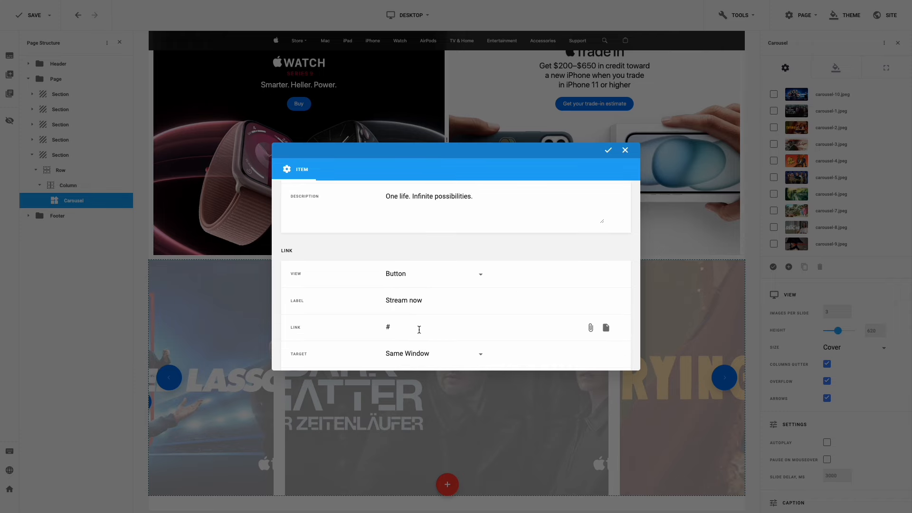
{"action": "left_click", "coordinate": [608, 150]}
- Caption the carousel-2 slide 'Drama' with 'Some men are a mystery.' and a same-window 'Stream now' button
{"action": "left_click", "coordinate": [864, 127]}
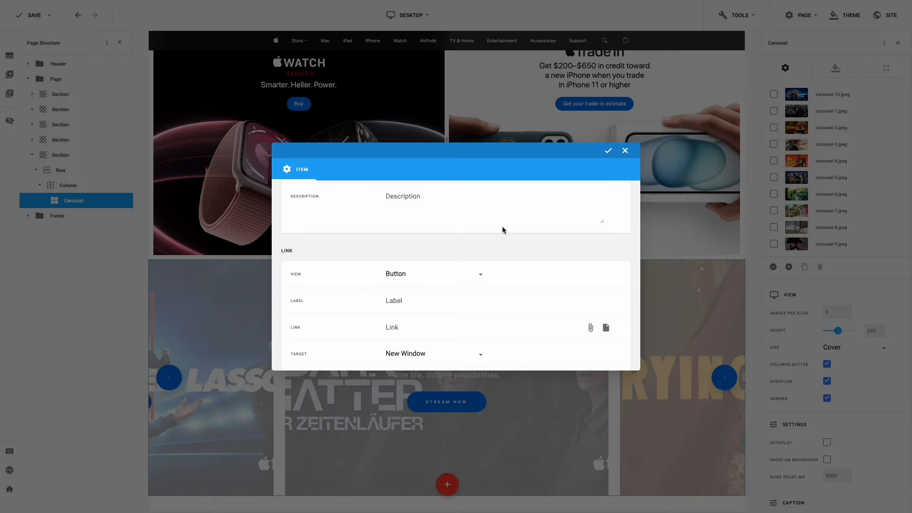
{"action": "scroll", "coordinate": [503, 230], "scroll_direction": "up", "scroll_amount": 3}
{"action": "left_click", "coordinate": [407, 256]}
{"action": "key", "text": "super+v"}
{"action": "left_click_drag", "start_coordinate": [407, 257], "coordinate": [527, 257]}
{"action": "key", "text": "super+x"}
{"action": "left_click", "coordinate": [456, 289]}
{"action": "key", "text": "super+v"}
{"action": "left_click_drag", "start_coordinate": [464, 284], "coordinate": [524, 285]}
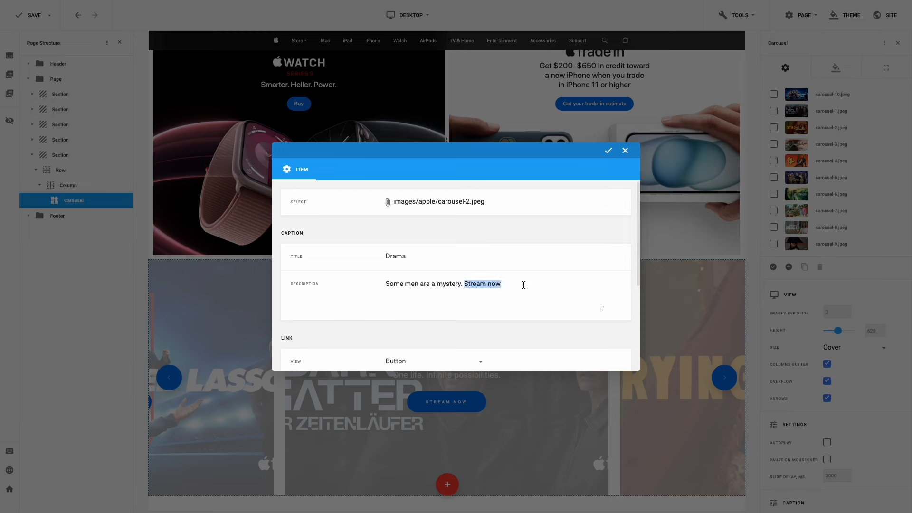
{"action": "key", "text": "super+x"}
{"action": "scroll", "coordinate": [523, 285], "scroll_direction": "down", "scroll_amount": 2}
{"action": "left_click", "coordinate": [415, 295]}
{"action": "key", "text": "super+v"}
{"action": "left_click", "coordinate": [412, 349]}
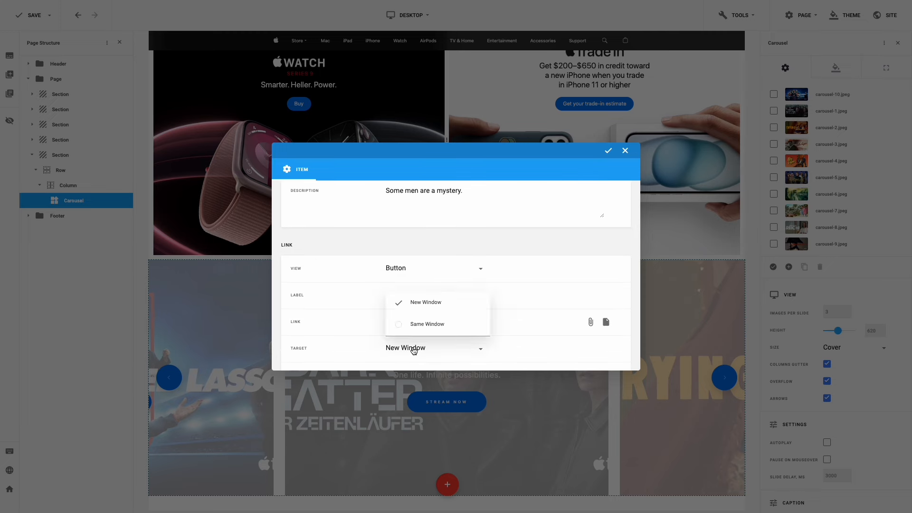
{"action": "left_click", "coordinate": [419, 322]}
{"action": "left_click", "coordinate": [608, 151]}
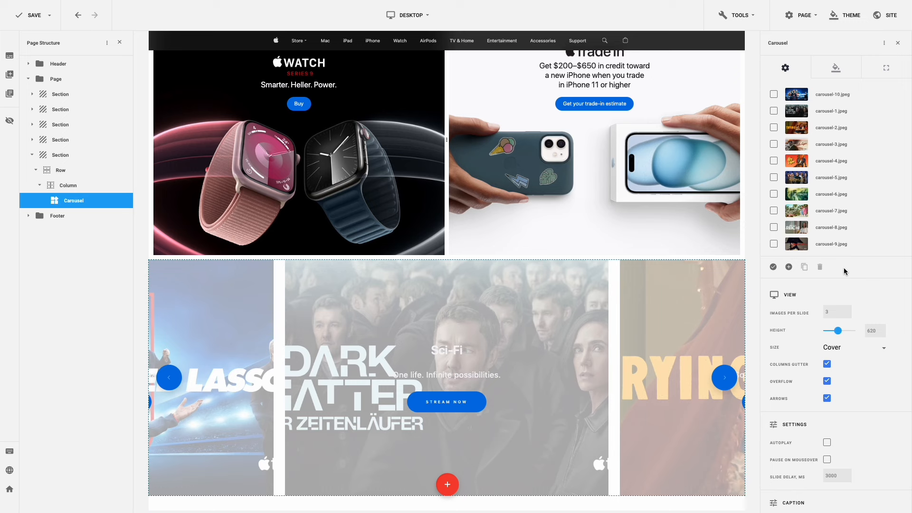
- Set the slide titles to SF Pro Display, weight 600, size 20, line height 22
{"action": "left_click", "coordinate": [839, 72]}
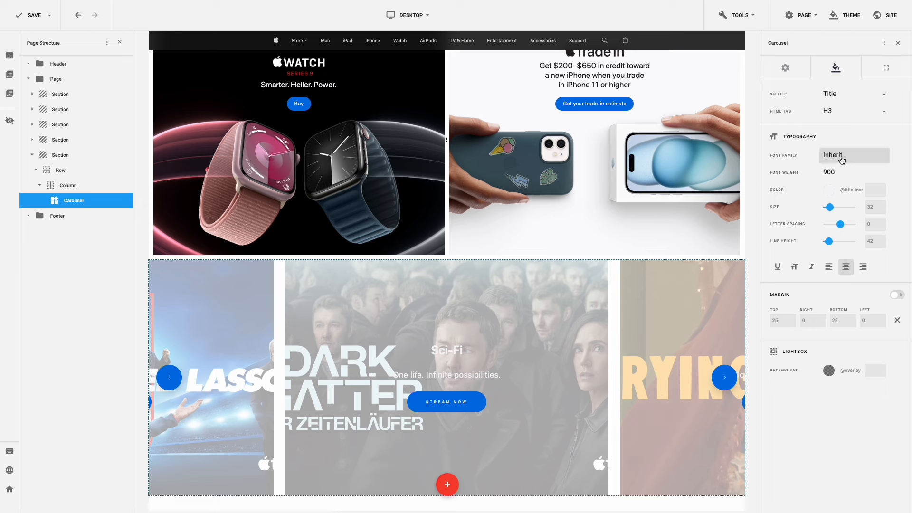
{"action": "left_click", "coordinate": [842, 160]}
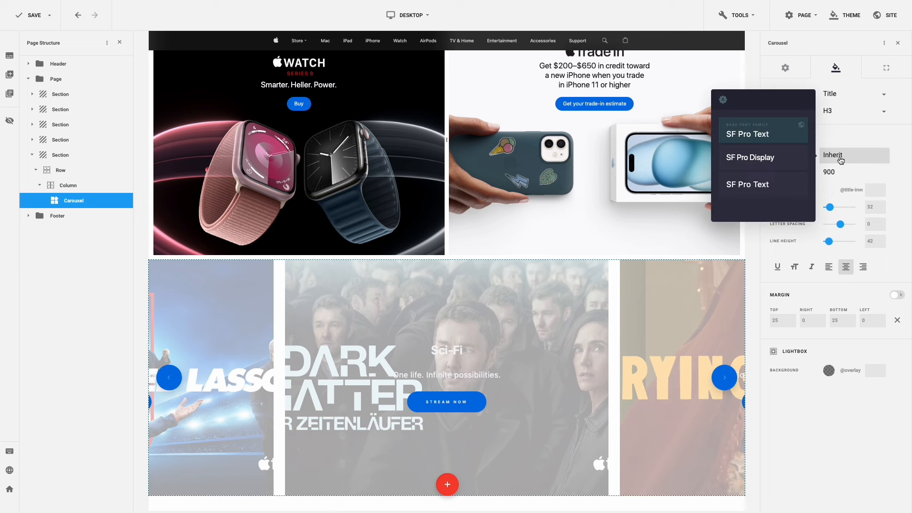
{"action": "left_click", "coordinate": [786, 158]}
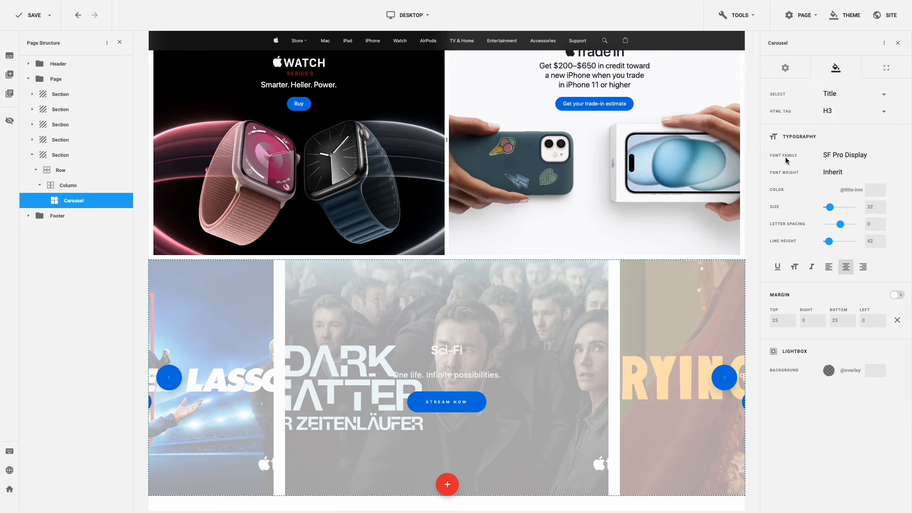
{"action": "left_click", "coordinate": [839, 175]}
{"action": "left_click", "coordinate": [780, 208]}
{"action": "left_click_drag", "start_coordinate": [875, 208], "coordinate": [857, 211]}
{"action": "type", "text": "20"}
{"action": "left_click_drag", "start_coordinate": [875, 241], "coordinate": [865, 241]}
{"action": "type", "text": "22"}
- Left-align the slide titles and give them zero margins except a 10 bottom margin
{"action": "left_click", "coordinate": [829, 267]}
{"action": "left_click", "coordinate": [896, 321]}
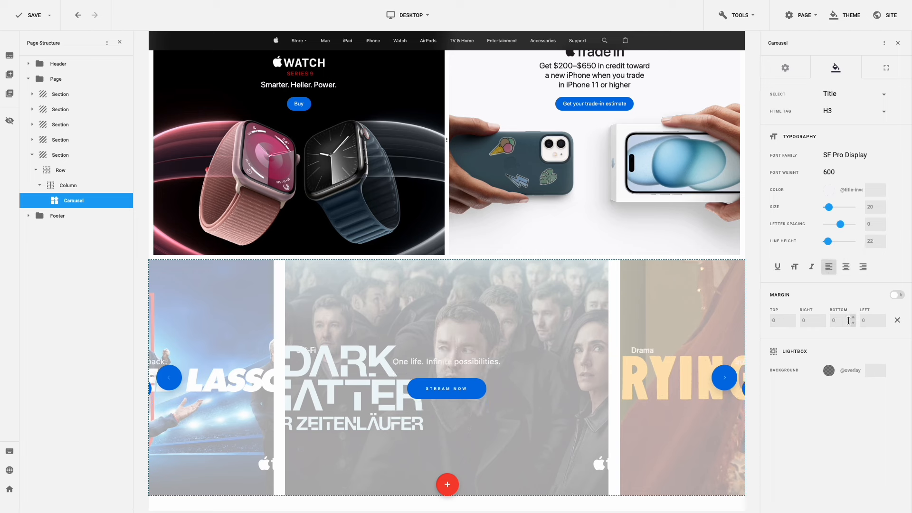
{"action": "left_click_drag", "start_coordinate": [840, 321], "coordinate": [830, 321]}
{"action": "type", "text": "10"}
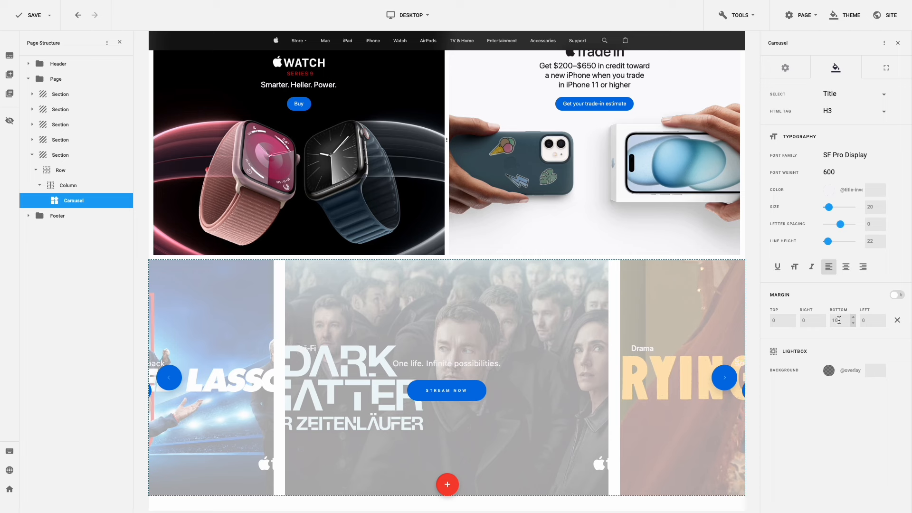
{"action": "left_click", "coordinate": [853, 99]}
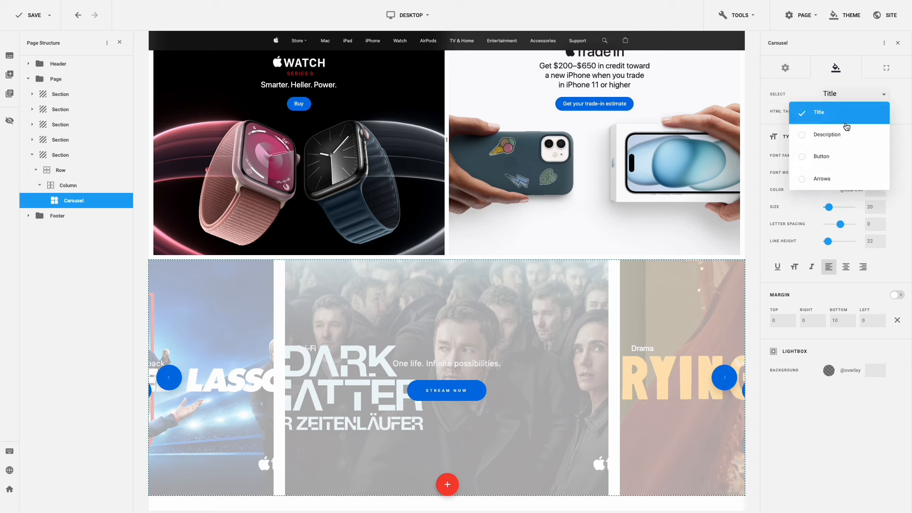
{"action": "left_click", "coordinate": [808, 134]}
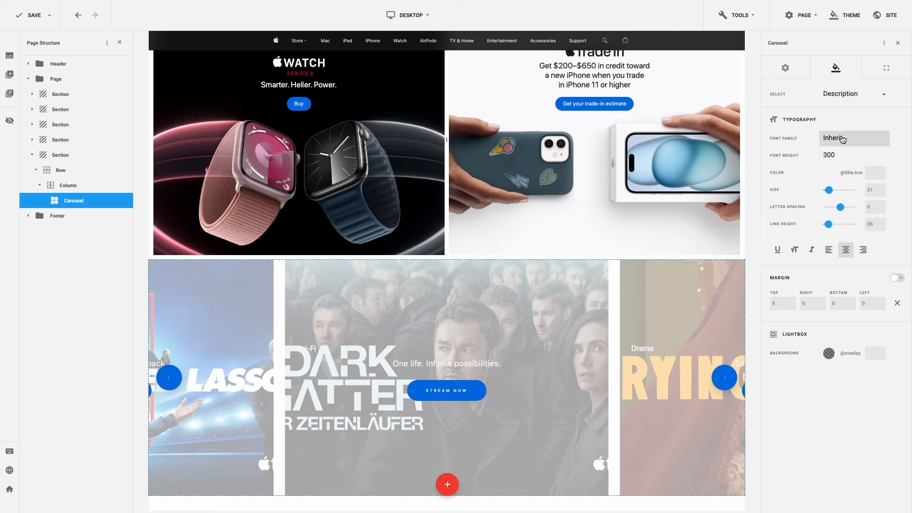
- Style slide descriptions in SF Pro Display 400, size 20, left-aligned, with a 10 bottom margin
{"action": "left_click", "coordinate": [842, 139]}
{"action": "left_click", "coordinate": [790, 143]}
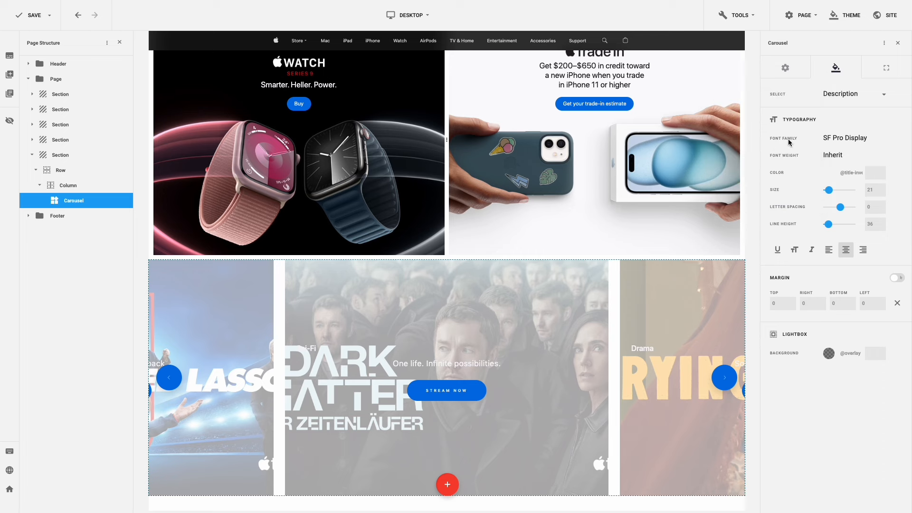
{"action": "left_click", "coordinate": [836, 158]}
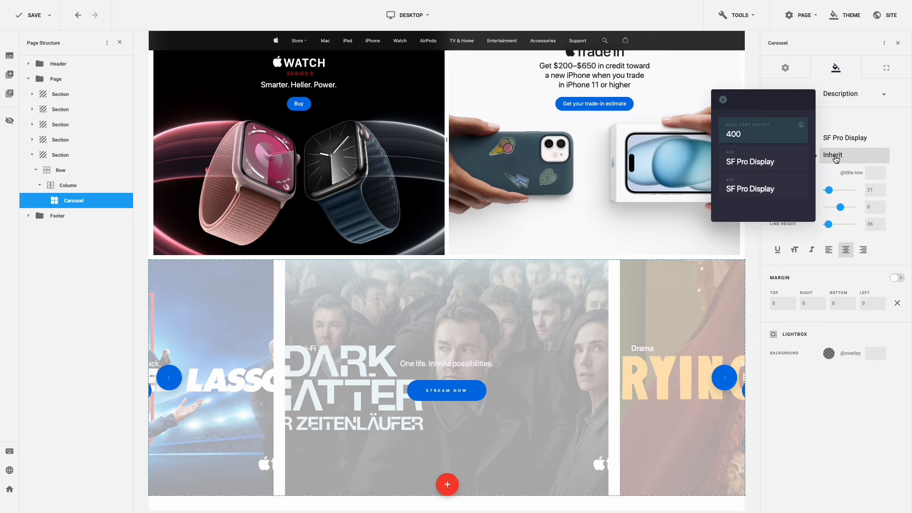
{"action": "left_click", "coordinate": [783, 156]}
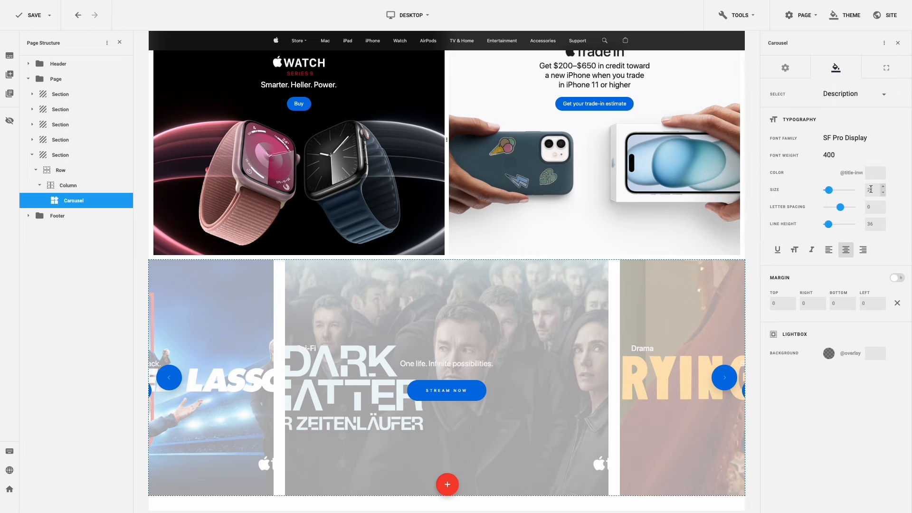
{"action": "left_click_drag", "start_coordinate": [874, 189], "coordinate": [861, 191]}
{"action": "type", "text": "20"}
{"action": "left_click", "coordinate": [863, 224]}
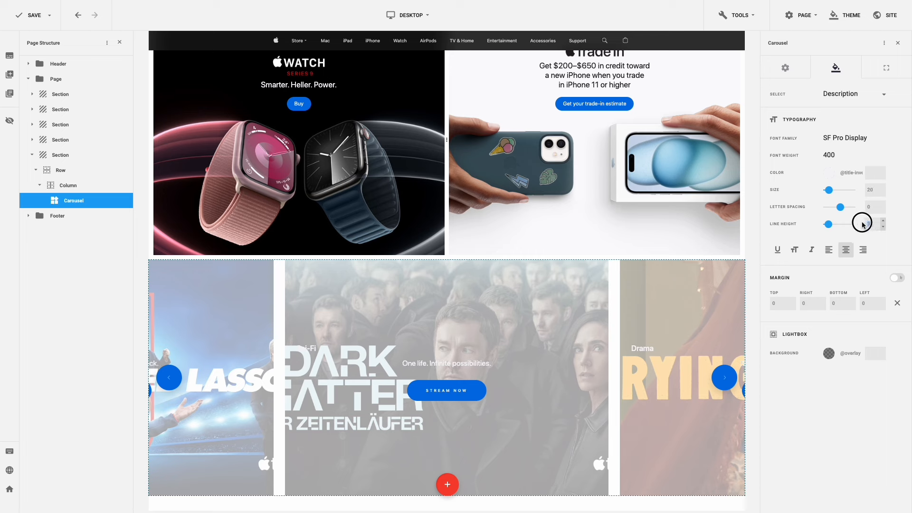
{"action": "double_click", "coordinate": [863, 224]}
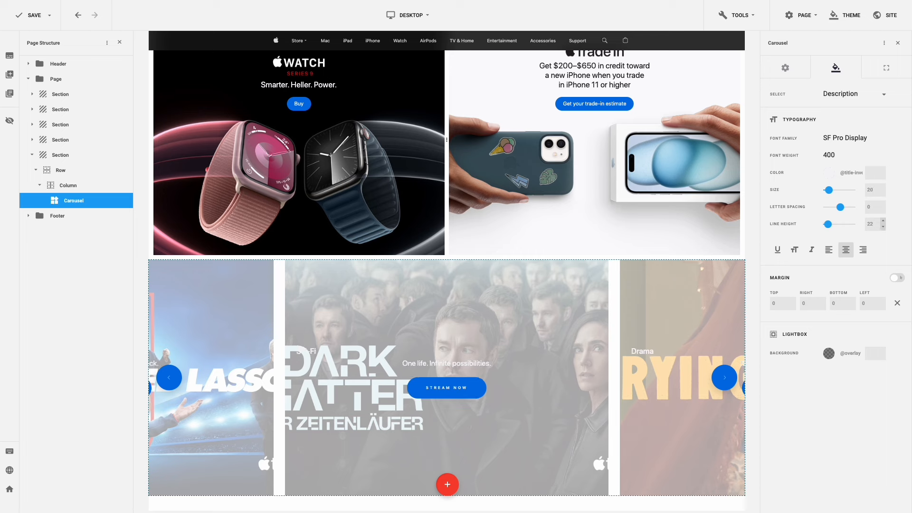
{"action": "left_click", "coordinate": [829, 249]}
{"action": "left_click", "coordinate": [832, 303]}
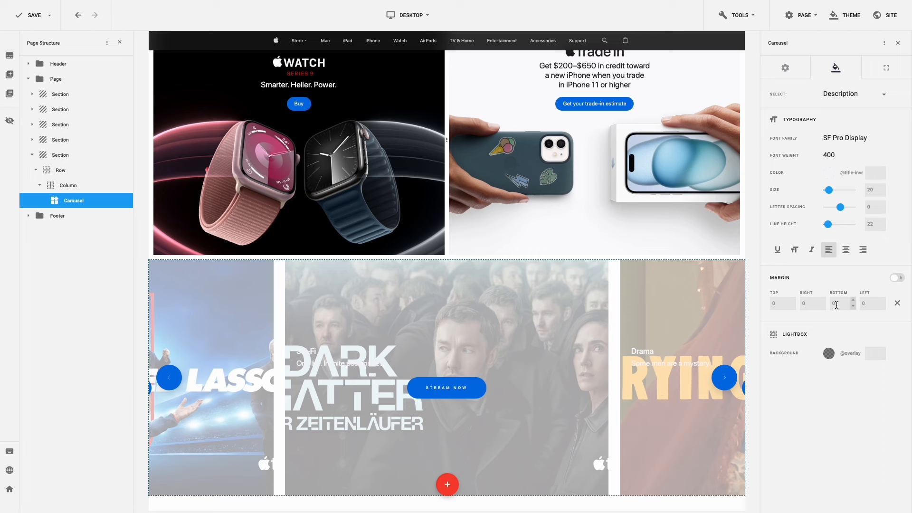
{"action": "double_click", "coordinate": [831, 305]}
{"action": "type", "text": "10"}
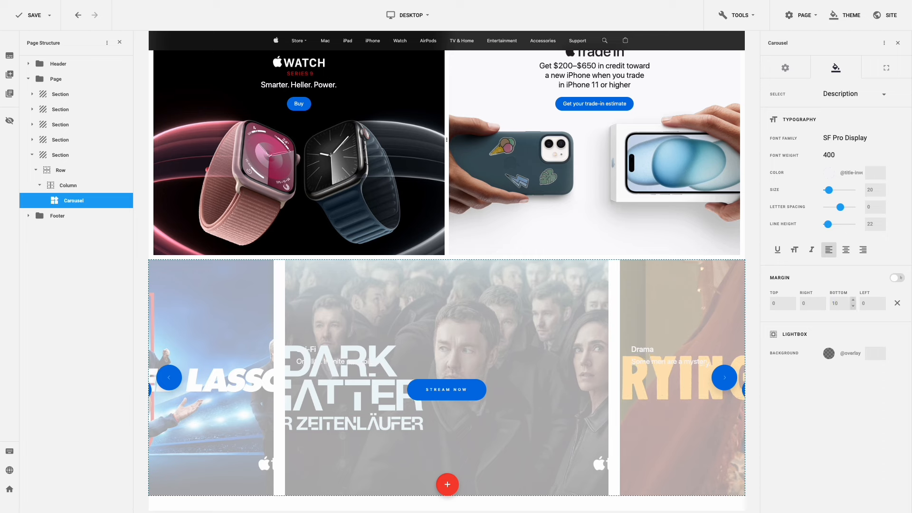
{"action": "left_click", "coordinate": [856, 97]}
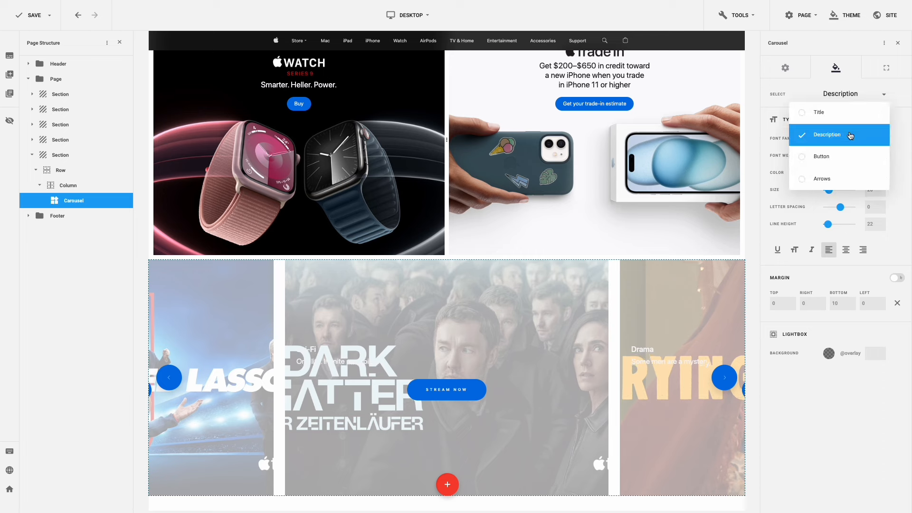
- Give the Stream now buttons inherited weight, size 17, letter spacing 0, line height 20, no uppercase, left alignment
{"action": "left_click", "coordinate": [847, 156]}
{"action": "left_click", "coordinate": [847, 155]}
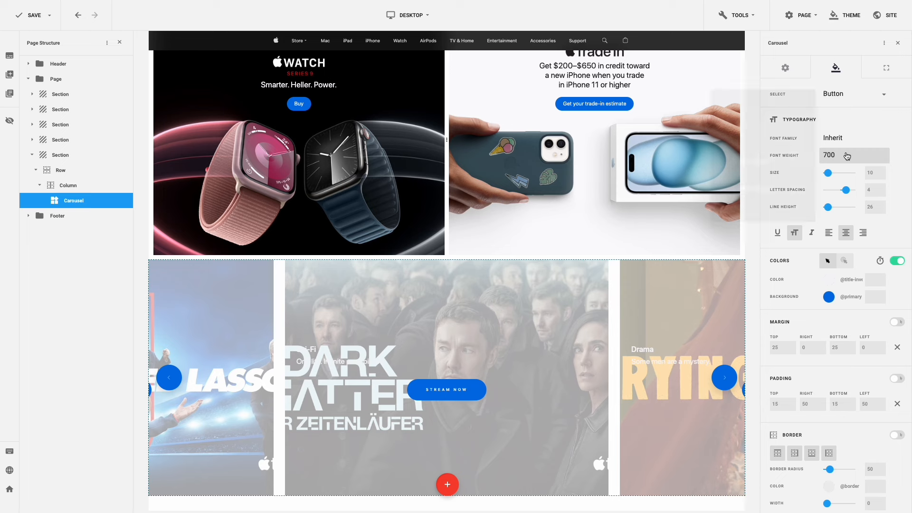
{"action": "left_click", "coordinate": [787, 131]}
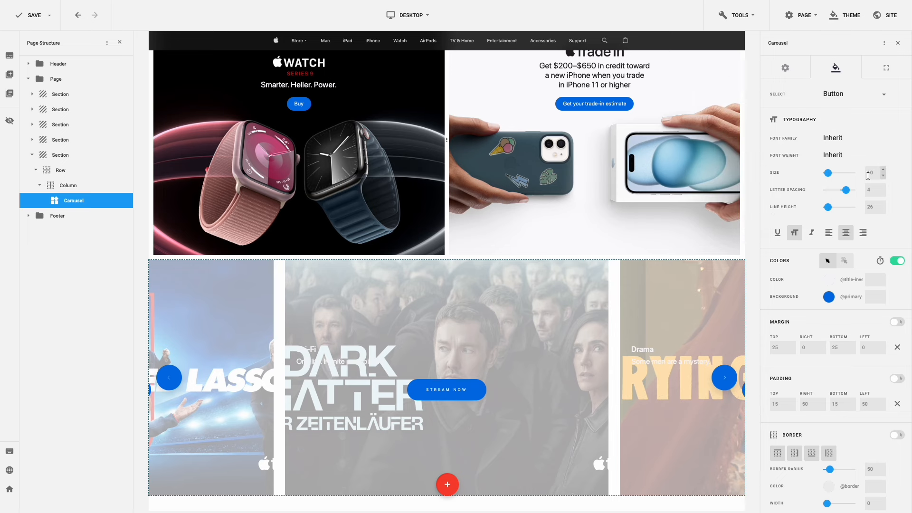
{"action": "left_click_drag", "start_coordinate": [875, 172], "coordinate": [863, 175]}
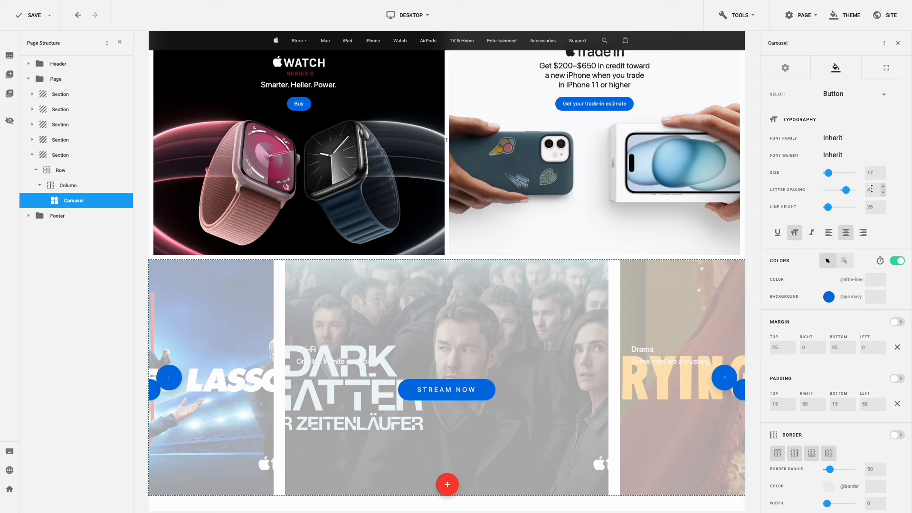
{"action": "left_click", "coordinate": [864, 190]}
{"action": "type", "text": "0"}
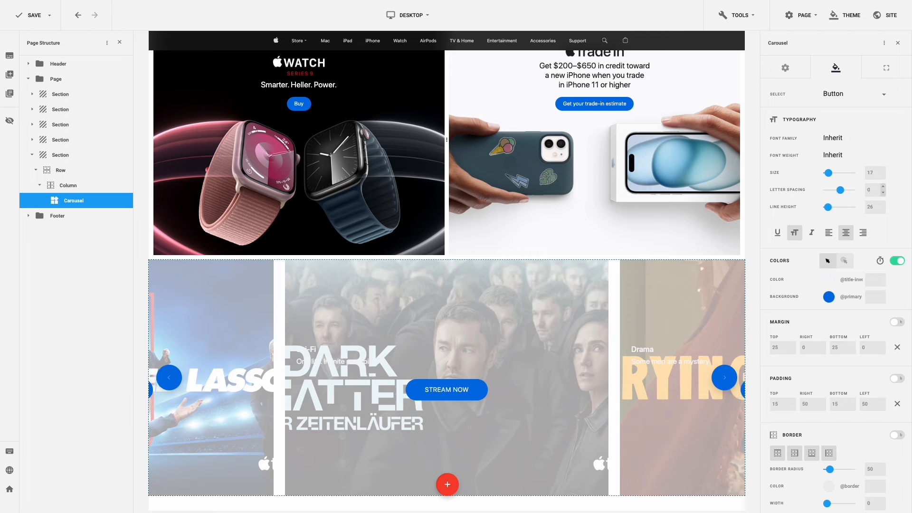
{"action": "left_click", "coordinate": [865, 207]}
{"action": "type", "text": "20"}
{"action": "key", "text": "Return"}
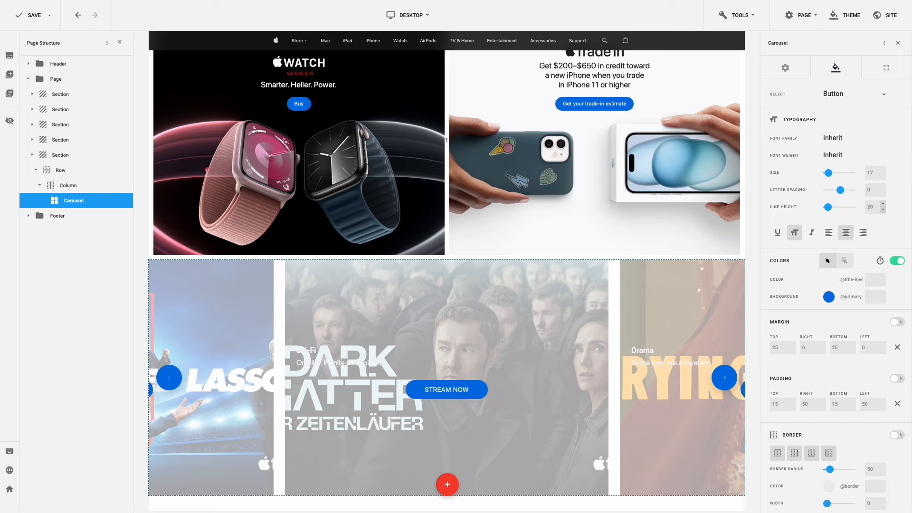
{"action": "left_click", "coordinate": [794, 232]}
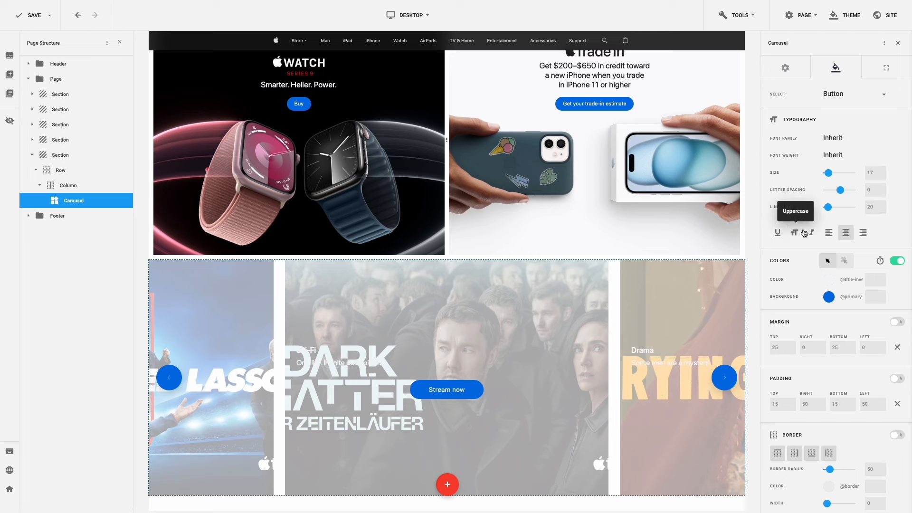
{"action": "left_click", "coordinate": [828, 233]}
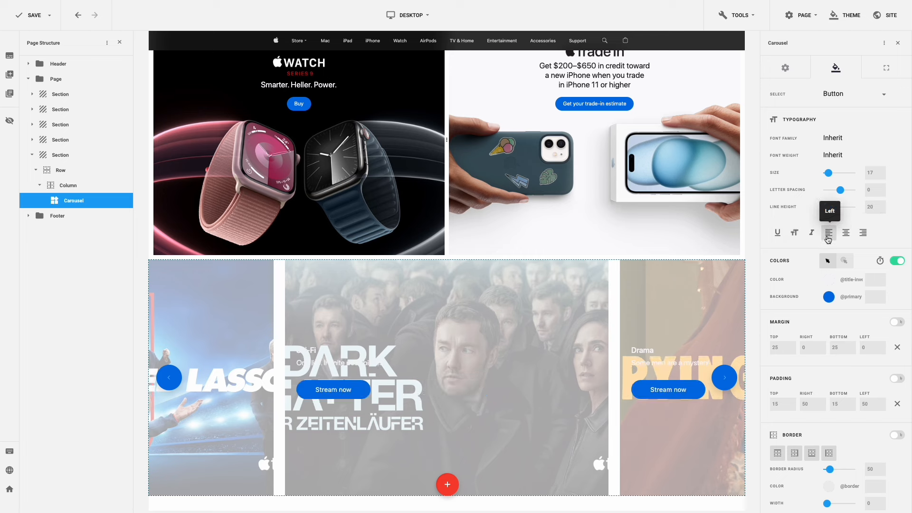
- Give the Stream now buttons dark Title-coloured text on a white Secondary background
{"action": "left_click", "coordinate": [828, 281]}
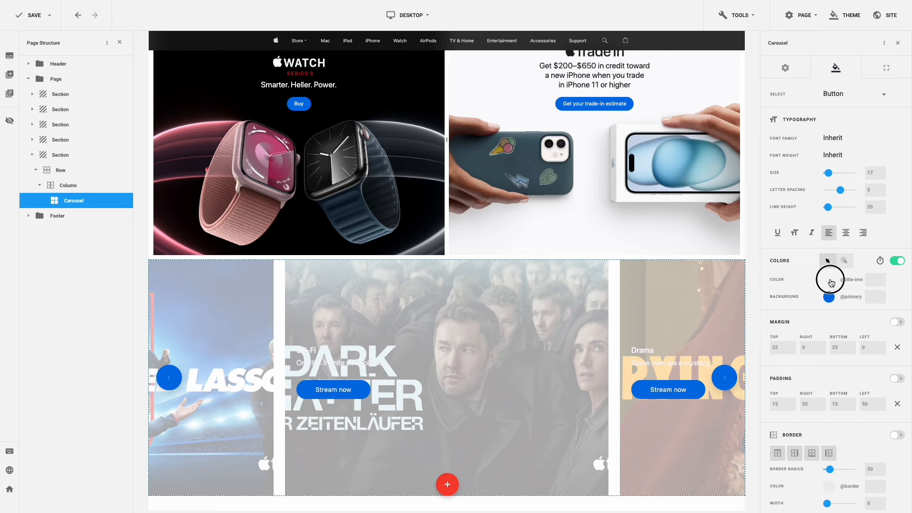
{"action": "left_click", "coordinate": [754, 228]}
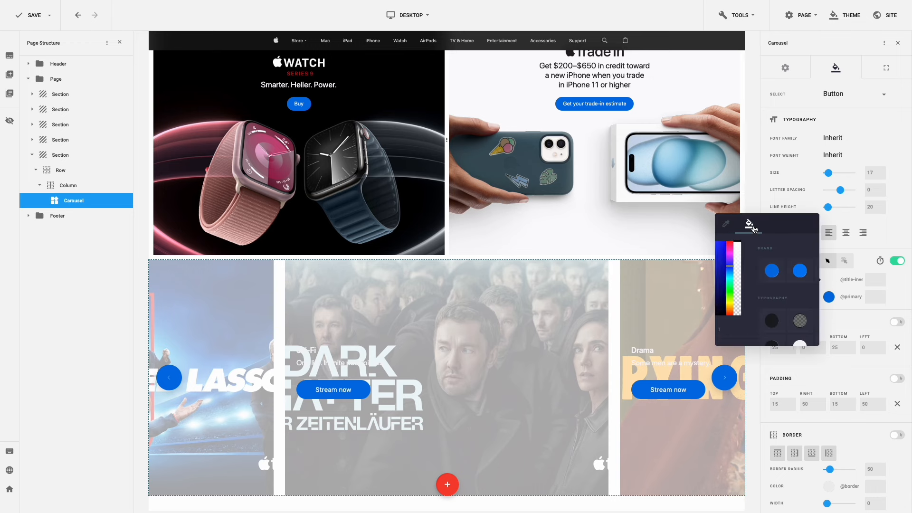
{"action": "left_click", "coordinate": [740, 322]}
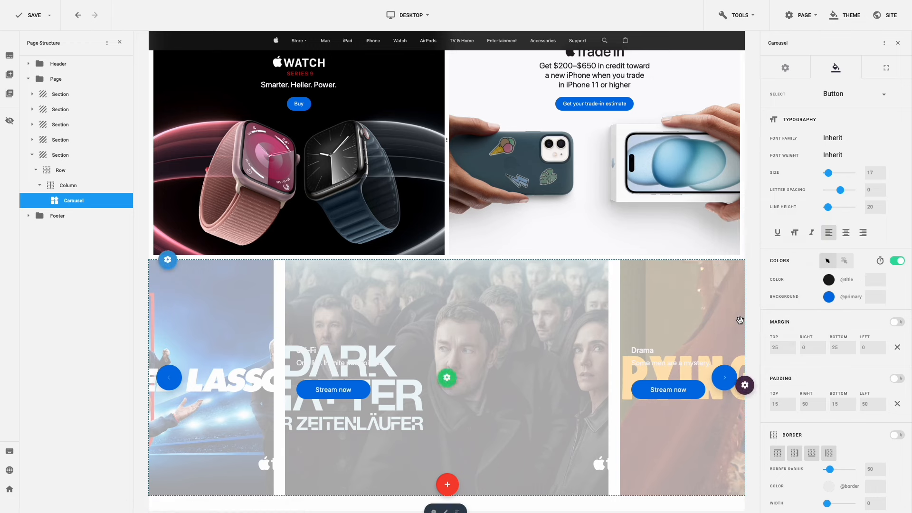
{"action": "left_click", "coordinate": [829, 297]}
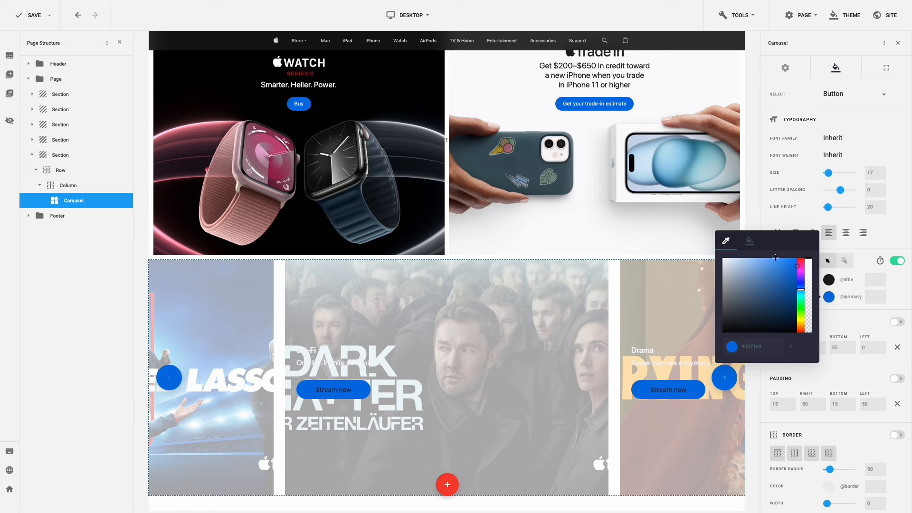
{"action": "left_click", "coordinate": [749, 240]}
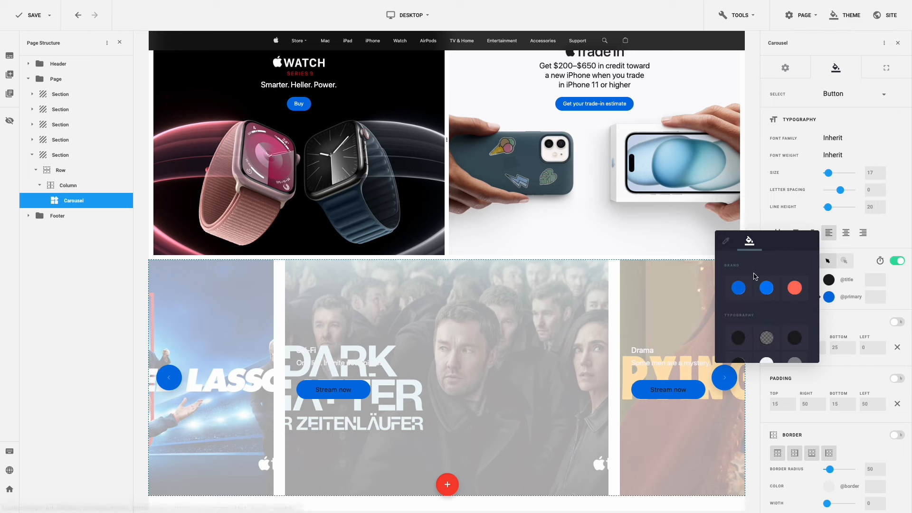
{"action": "scroll", "coordinate": [762, 309], "scroll_direction": "down", "scroll_amount": 3}
{"action": "left_click", "coordinate": [764, 313]}
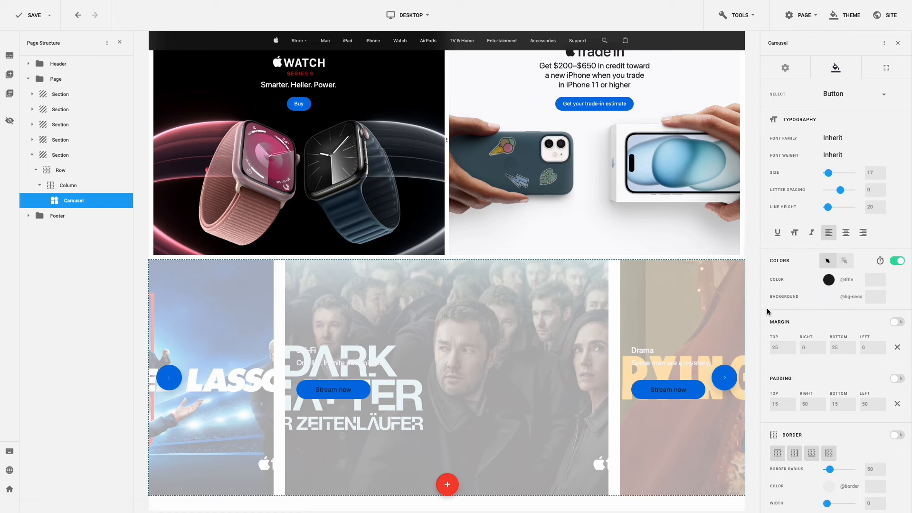
- Set the button hover colours to Title text on a white bg-primary background
{"action": "left_click", "coordinate": [844, 260]}
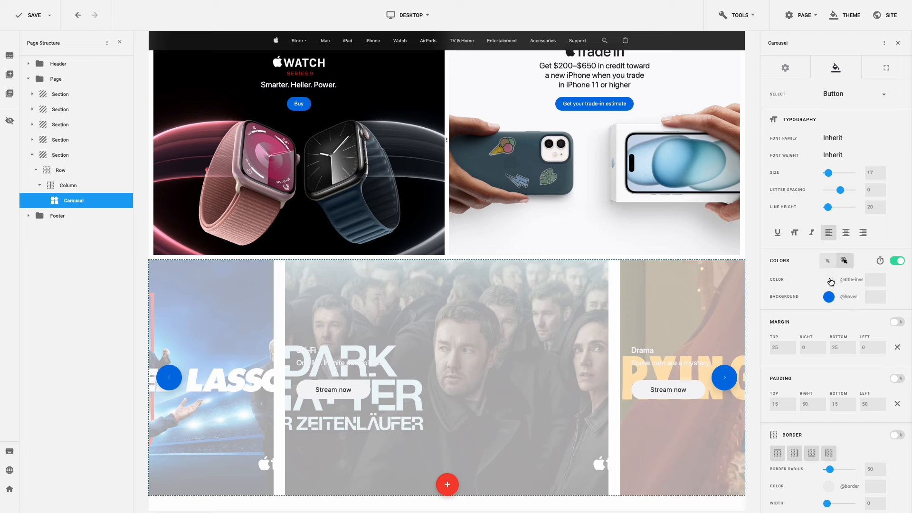
{"action": "left_click", "coordinate": [829, 280]}
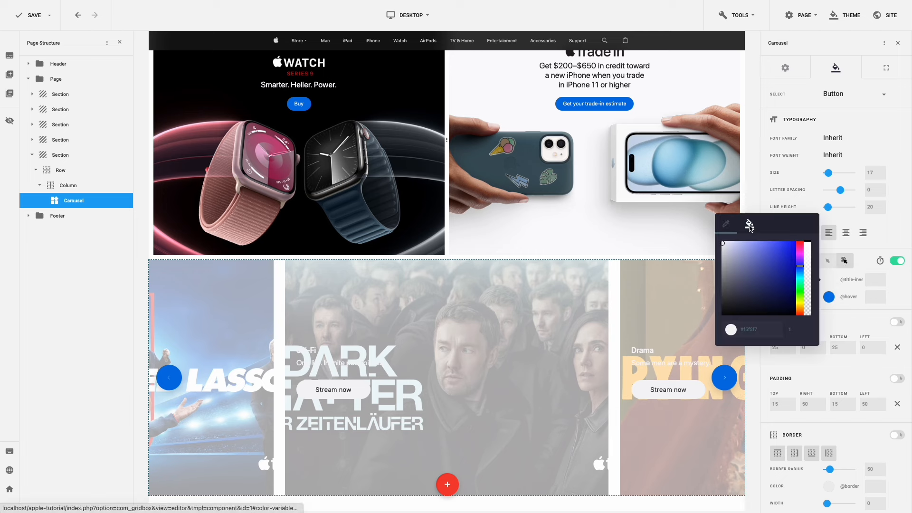
{"action": "left_click", "coordinate": [750, 225]}
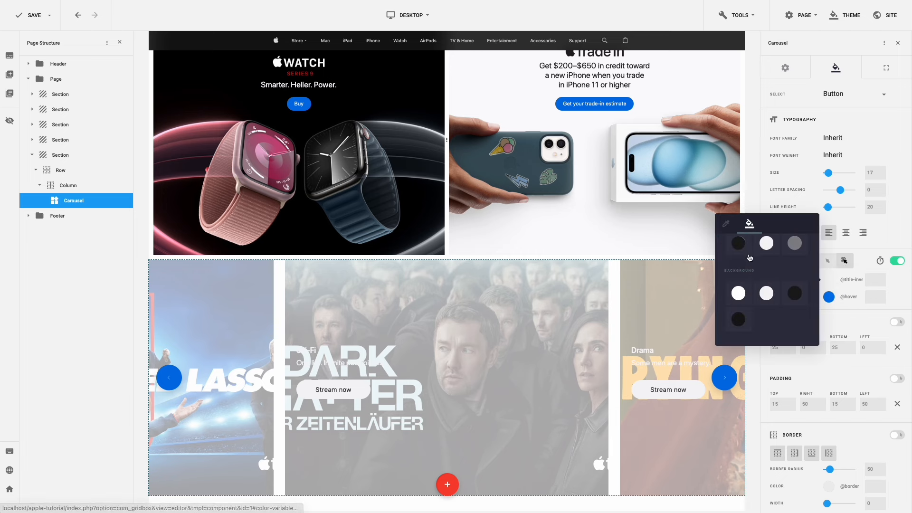
{"action": "scroll", "coordinate": [750, 258], "scroll_direction": "up", "scroll_amount": 3}
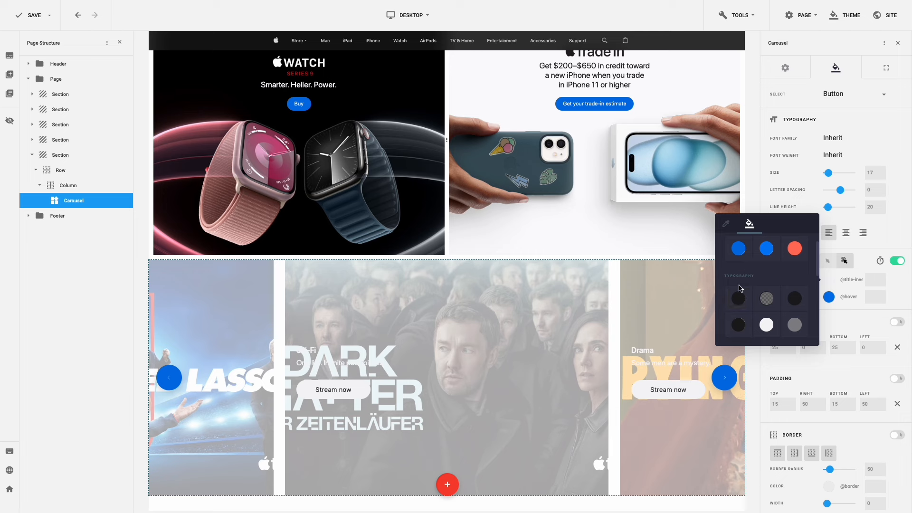
{"action": "left_click", "coordinate": [738, 298]}
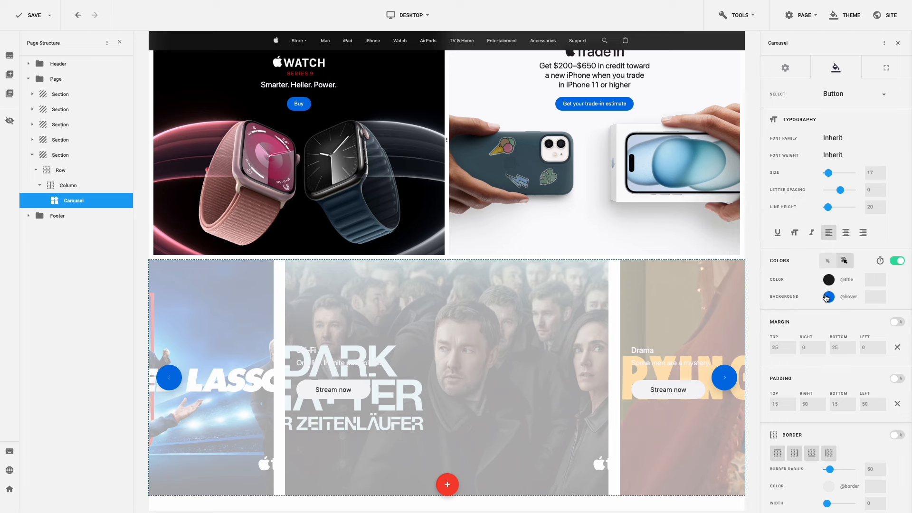
{"action": "left_click", "coordinate": [828, 297]}
{"action": "left_click", "coordinate": [753, 246]}
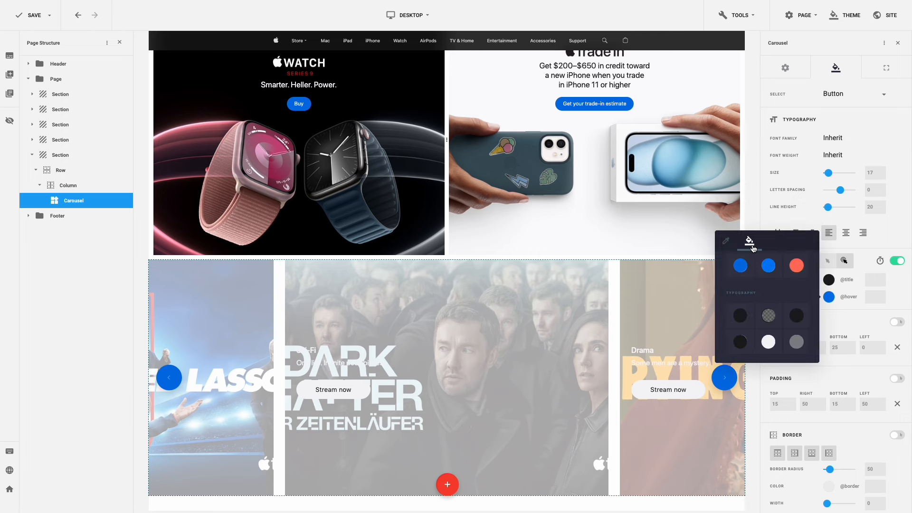
{"action": "scroll", "coordinate": [763, 273], "scroll_direction": "down", "scroll_amount": 3}
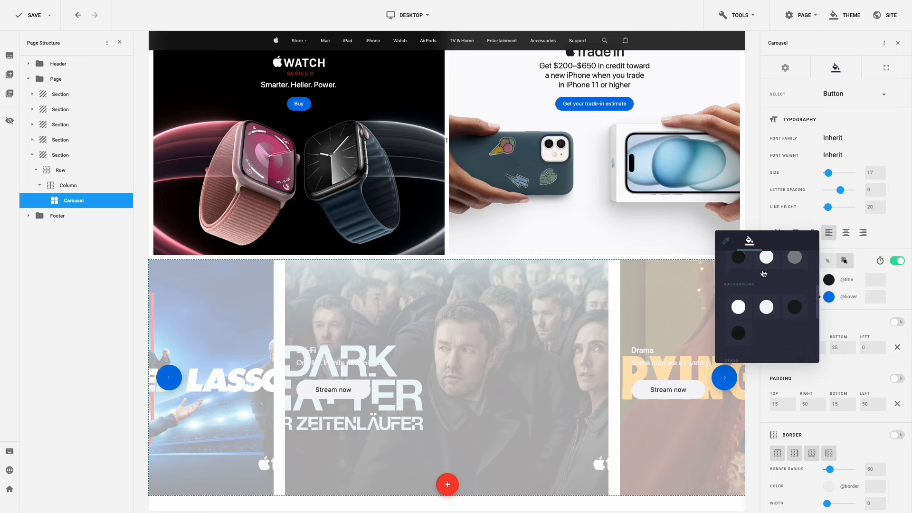
{"action": "left_click", "coordinate": [737, 306]}
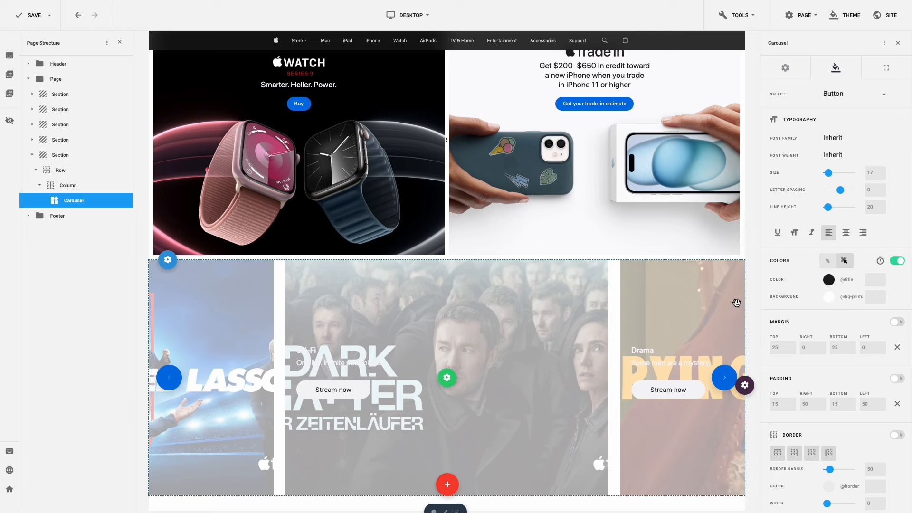
- Shorten the colour transition duration and reset all button margins to 0
{"action": "left_click", "coordinate": [881, 261]}
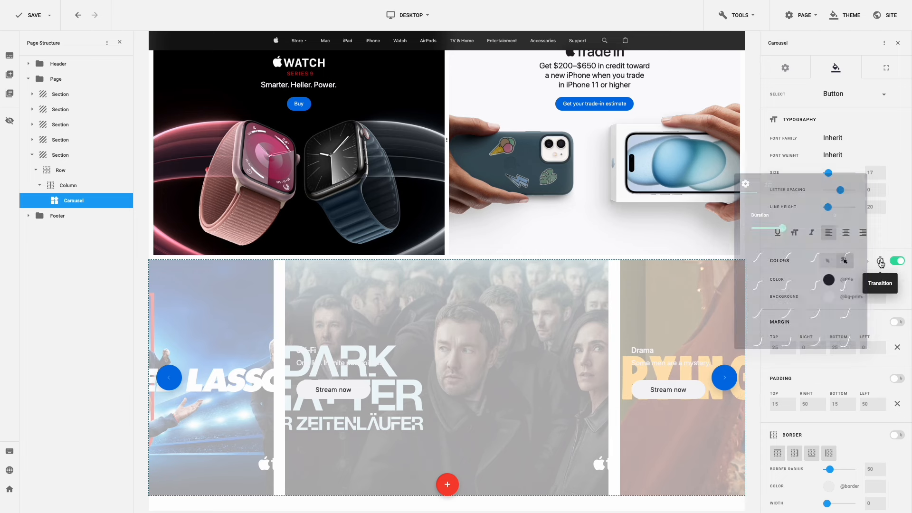
{"action": "left_click_drag", "start_coordinate": [781, 228], "coordinate": [752, 229]}
{"action": "left_click", "coordinate": [895, 283]}
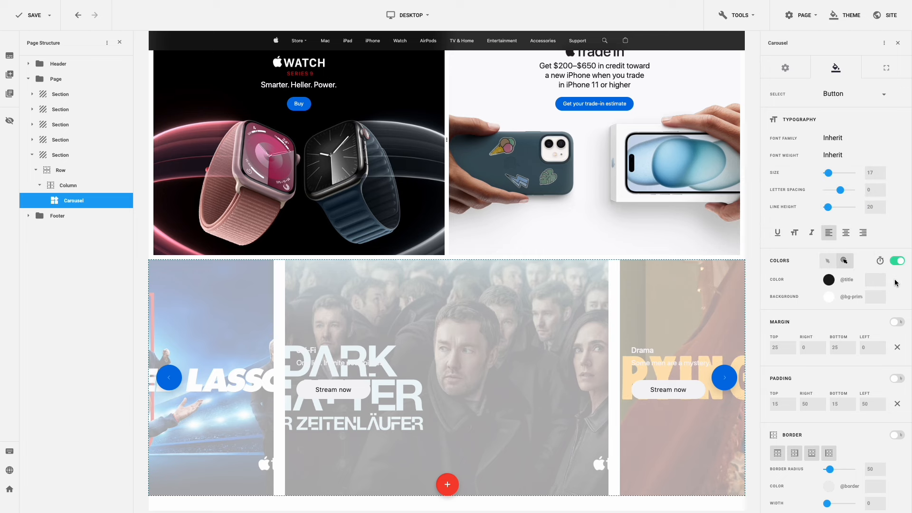
{"action": "left_click", "coordinate": [898, 347]}
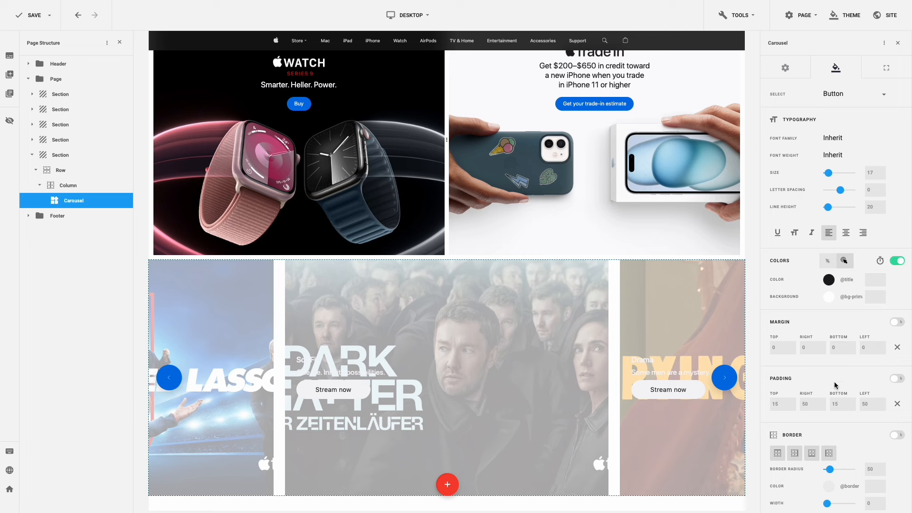
- Enter button padding of 11 top, 21 right, 11 bottom and 21 left
{"action": "left_click_drag", "start_coordinate": [782, 404], "coordinate": [769, 406]}
{"action": "type", "text": "11"}
{"action": "key", "text": "Tab"}
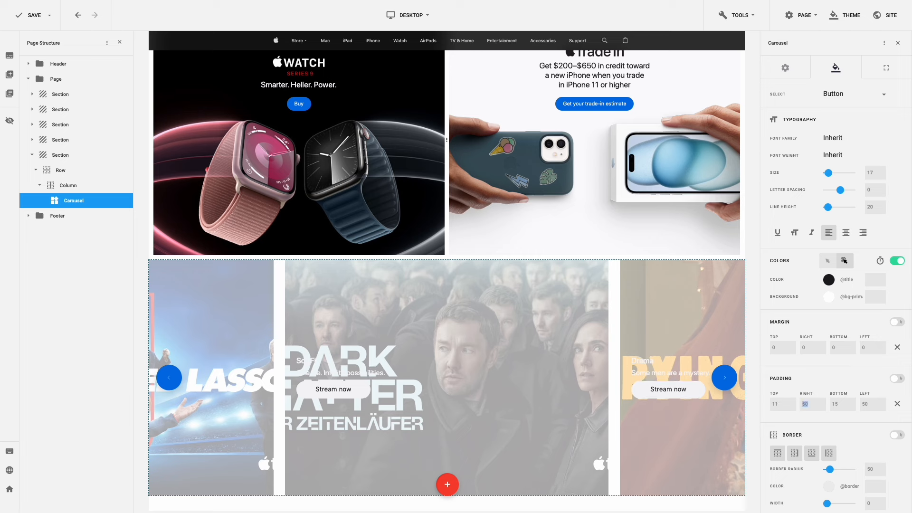
{"action": "type", "text": "21"}
{"action": "key", "text": "Tab"}
{"action": "type", "text": "11"}
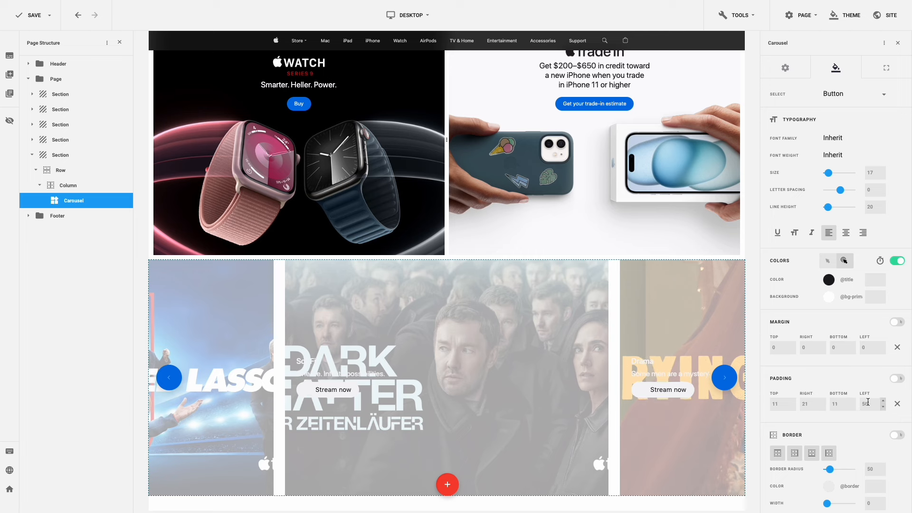
{"action": "key", "text": "Tab"}
{"action": "type", "text": "21"}
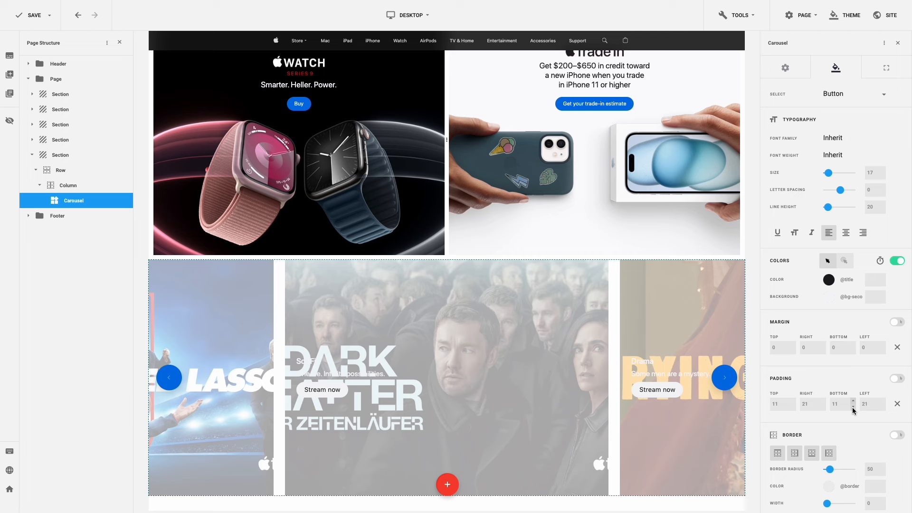
{"action": "left_click", "coordinate": [853, 100]}
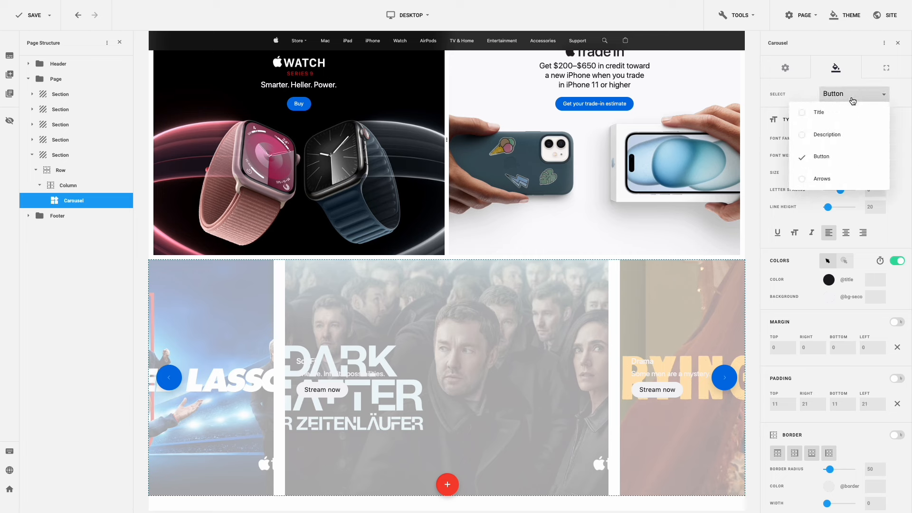
- Give the carousel arrows dark Title-coloured icons on a Secondary background
{"action": "left_click", "coordinate": [840, 178]}
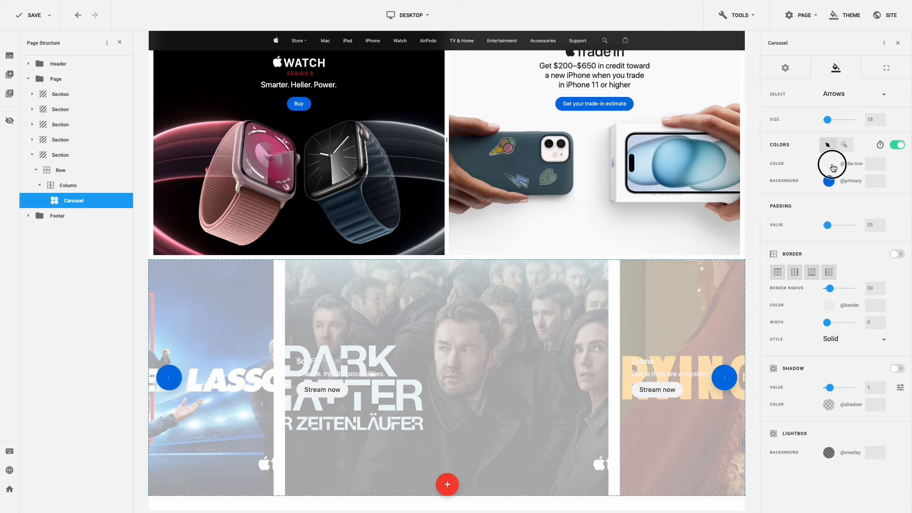
{"action": "left_click", "coordinate": [829, 163]}
{"action": "left_click", "coordinate": [754, 116]}
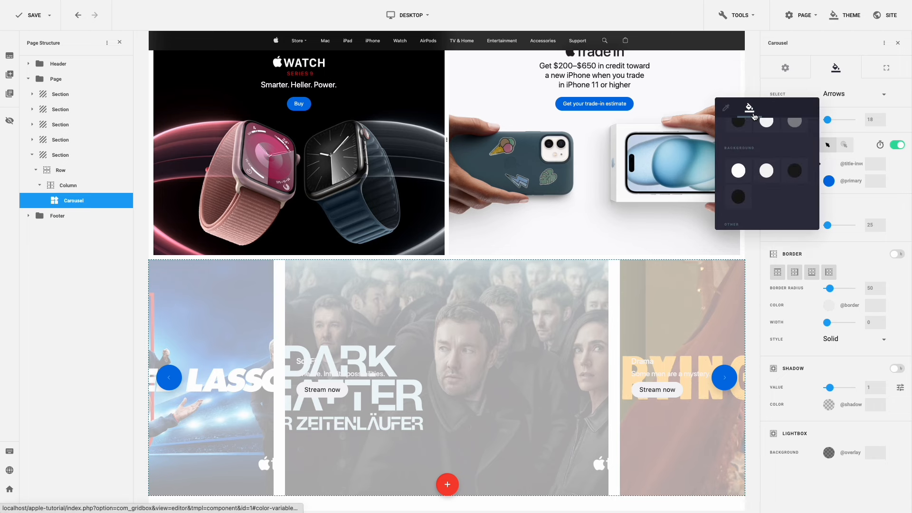
{"action": "scroll", "coordinate": [751, 152], "scroll_direction": "up", "scroll_amount": 4}
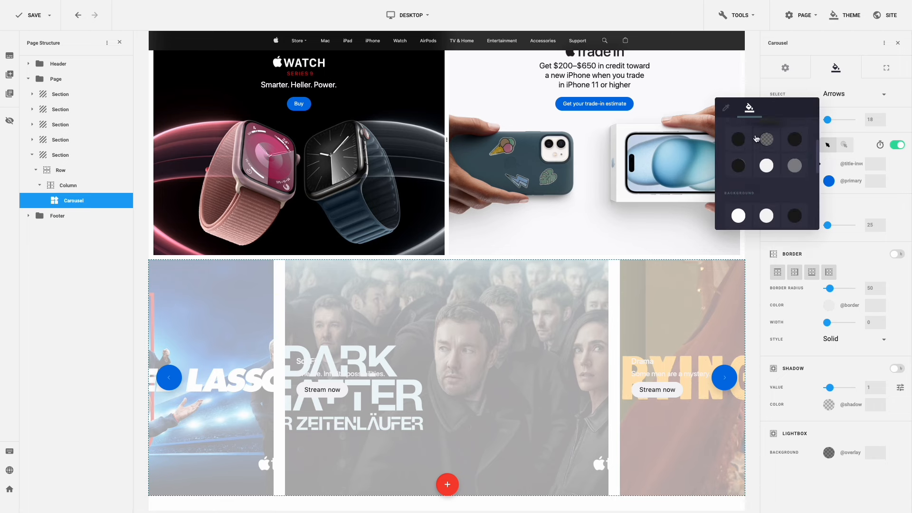
{"action": "left_click", "coordinate": [739, 166]}
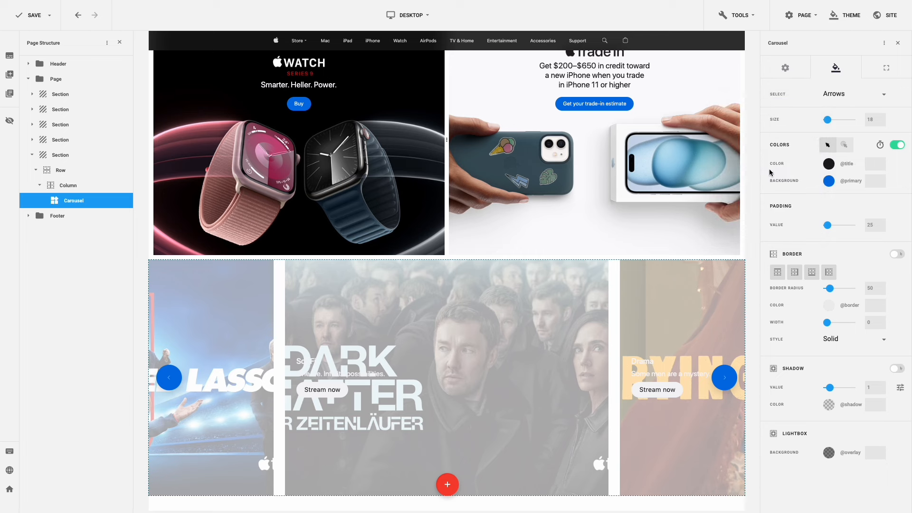
{"action": "left_click", "coordinate": [829, 182]}
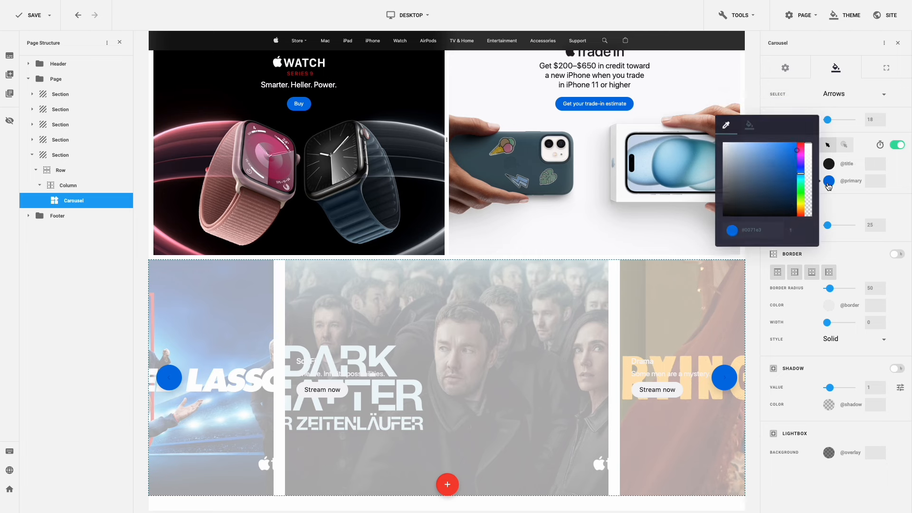
{"action": "left_click", "coordinate": [750, 125]}
{"action": "scroll", "coordinate": [767, 186], "scroll_direction": "down", "scroll_amount": 2}
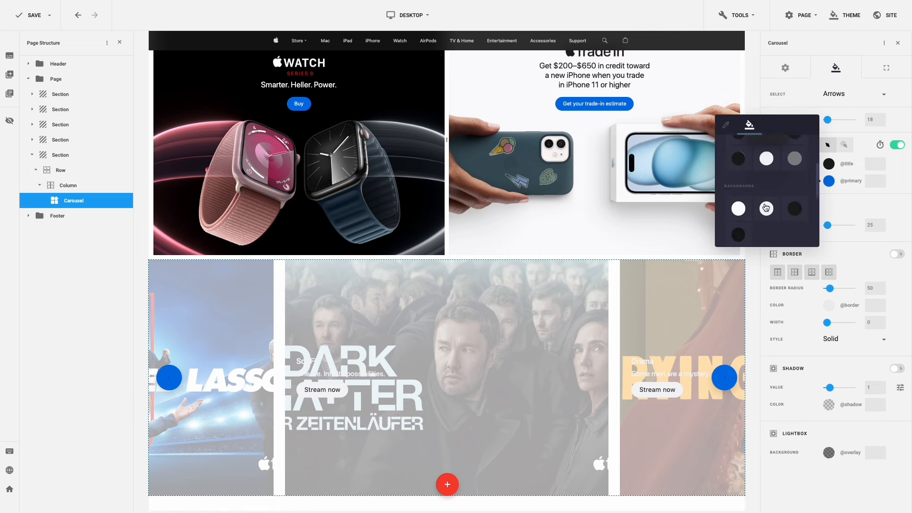
{"action": "left_click", "coordinate": [769, 190]}
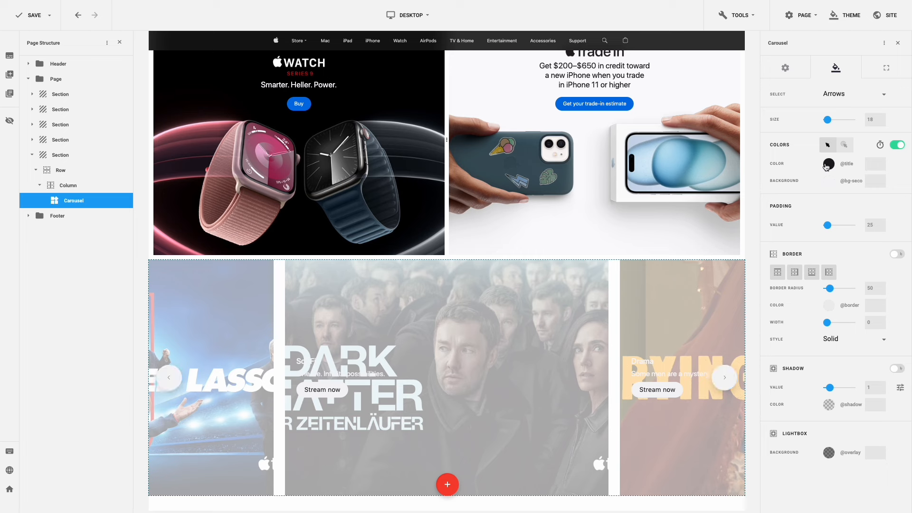
- Set the arrows' hover colours to Title icons on a white bg-primary background
{"action": "left_click", "coordinate": [844, 144]}
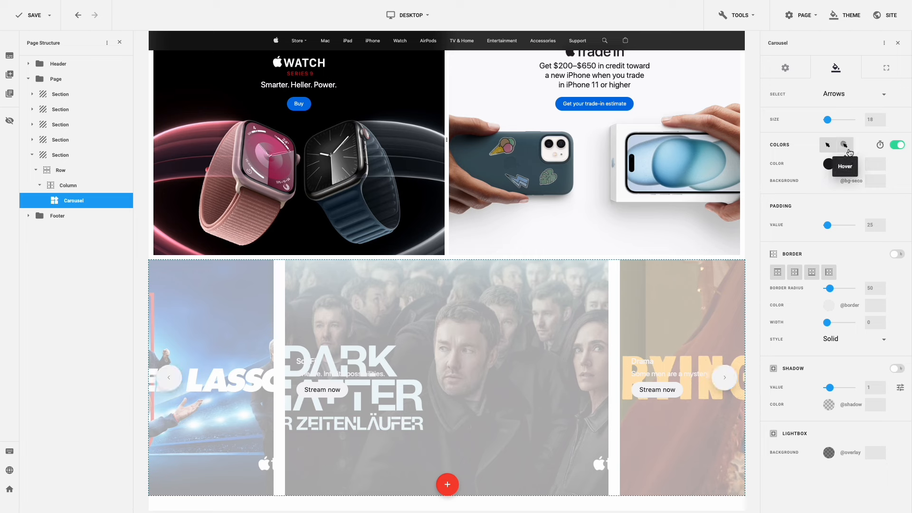
{"action": "left_click", "coordinate": [829, 163]}
{"action": "left_click", "coordinate": [750, 114]}
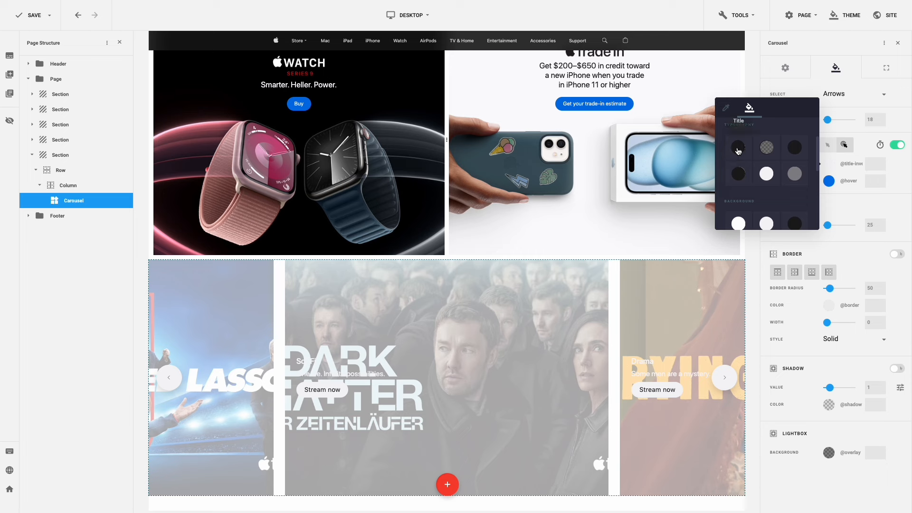
{"action": "left_click", "coordinate": [738, 146]}
{"action": "left_click", "coordinate": [829, 181]}
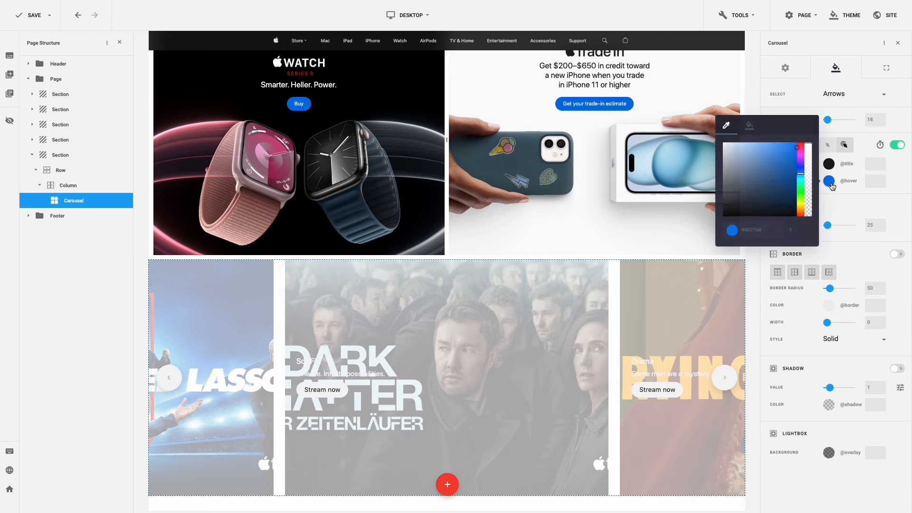
{"action": "left_click", "coordinate": [750, 124]}
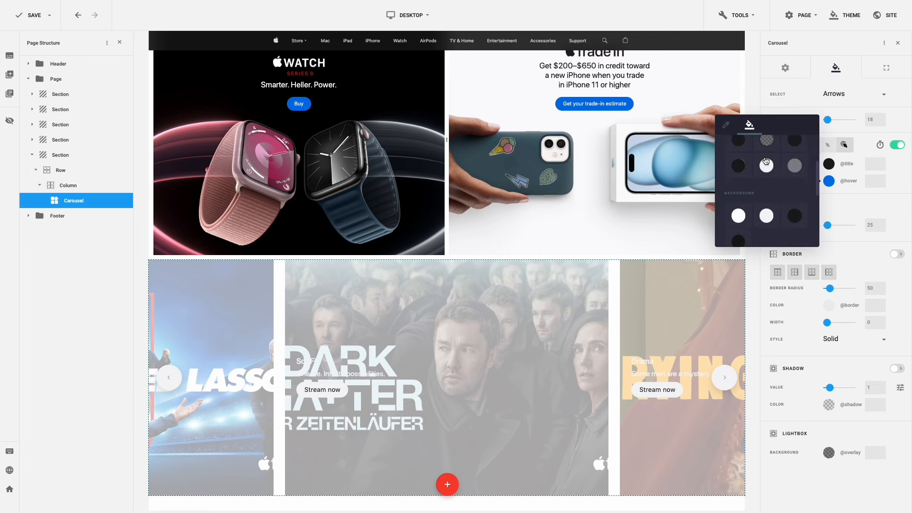
{"action": "scroll", "coordinate": [763, 190], "scroll_direction": "down", "scroll_amount": 2}
{"action": "left_click", "coordinate": [739, 203]}
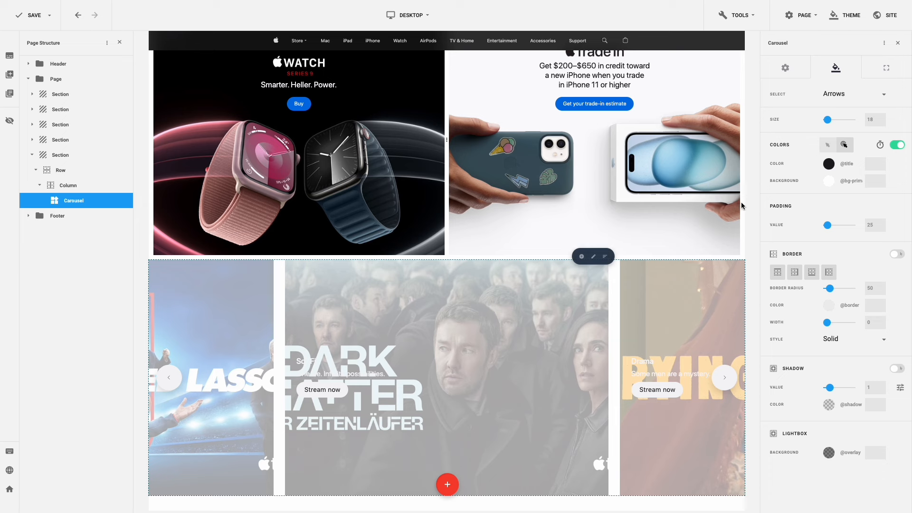
- Set the arrow padding to 17 and reduce the arrow shadow to 0
{"action": "left_click", "coordinate": [873, 225]}
{"action": "left_click_drag", "start_coordinate": [873, 225], "coordinate": [861, 228]}
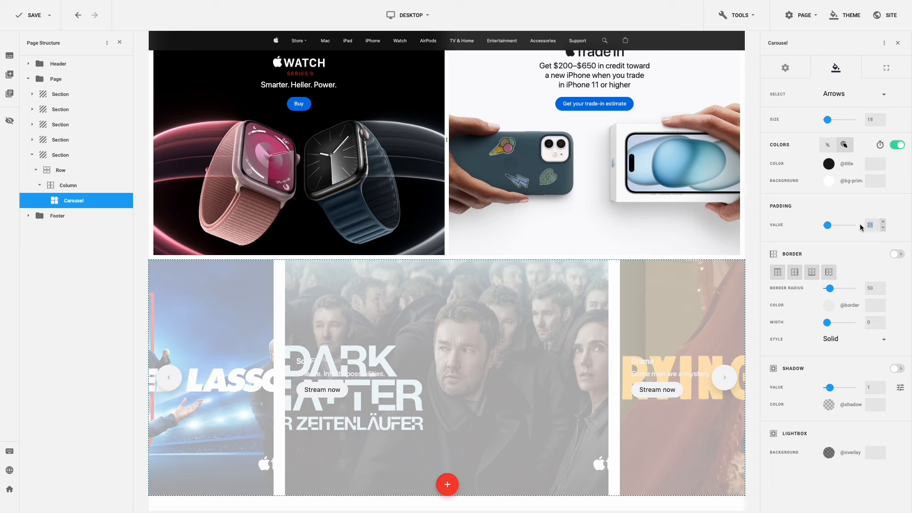
{"action": "type", "text": "1"}
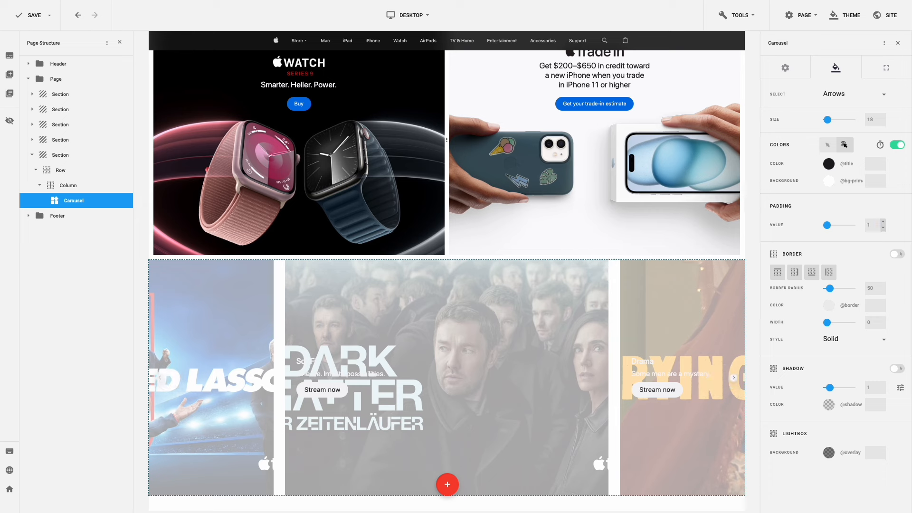
{"action": "type", "text": "7"}
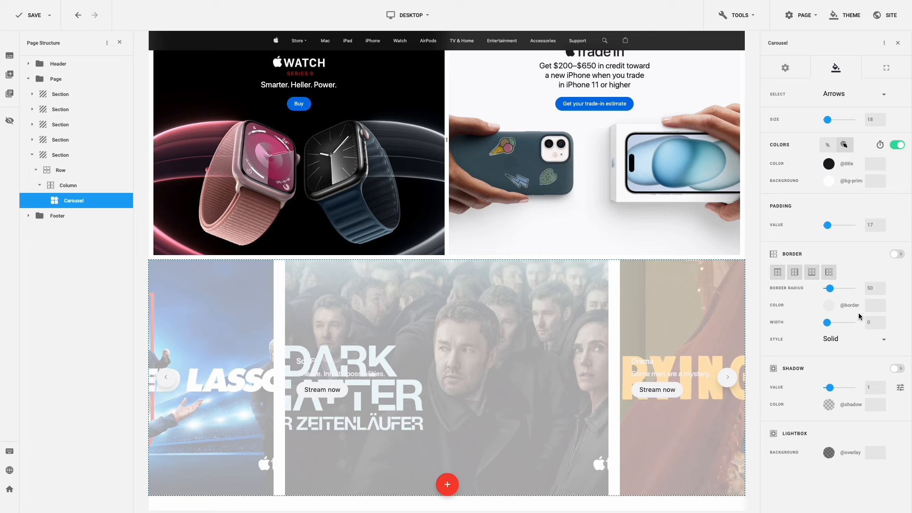
{"action": "left_click", "coordinate": [827, 387]}
{"action": "left_click_drag", "start_coordinate": [828, 388], "coordinate": [820, 387]}
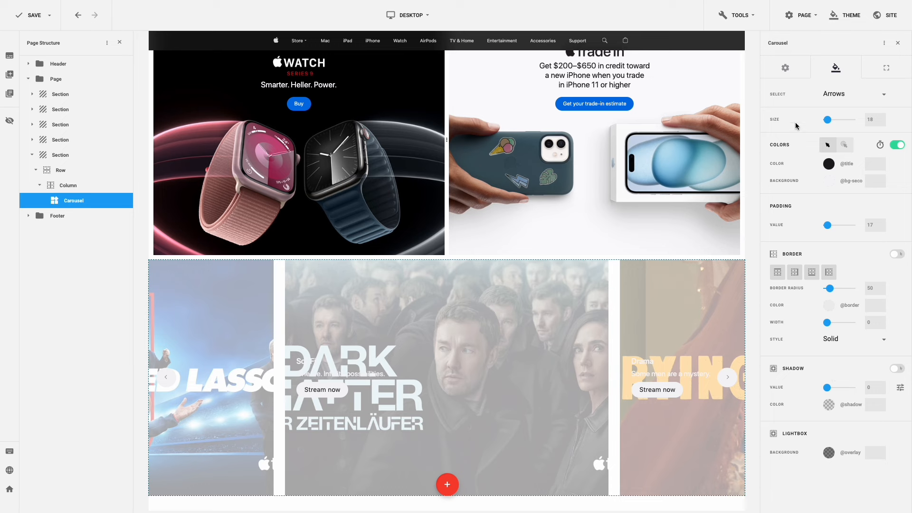
{"action": "left_click", "coordinate": [786, 69]}
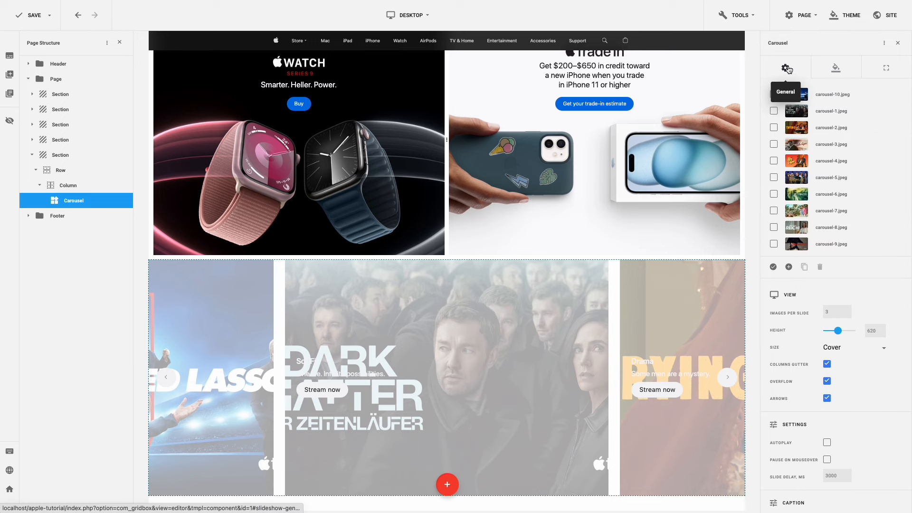
- Enter custom-carousel as the carousel's class suffix
{"action": "scroll", "coordinate": [887, 285], "scroll_direction": "down", "scroll_amount": 8}
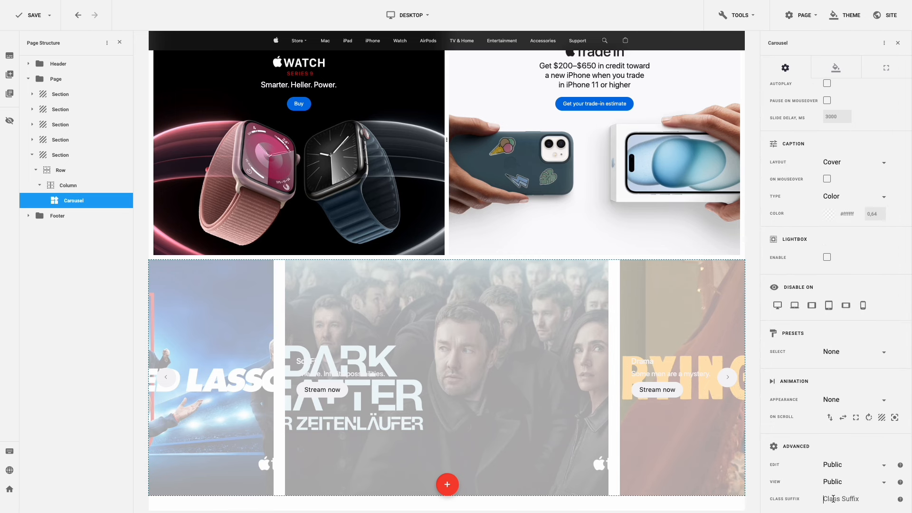
{"action": "left_click", "coordinate": [834, 498]}
{"action": "type", "text": "custom-carousel"}
- Paste the caption-restyling CSS into the Code Editor's CSS tab and close it
{"action": "left_click", "coordinate": [752, 23]}
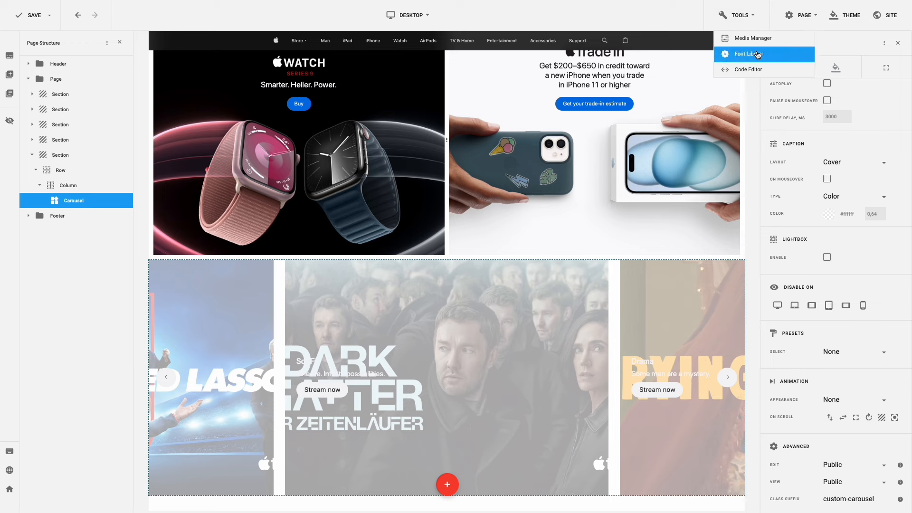
{"action": "left_click", "coordinate": [760, 69]}
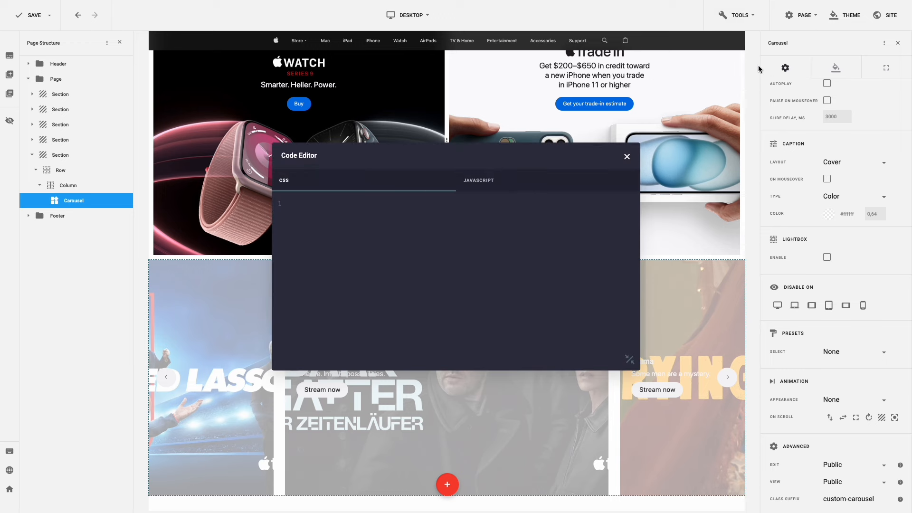
{"action": "key", "text": "ctrl+v"}
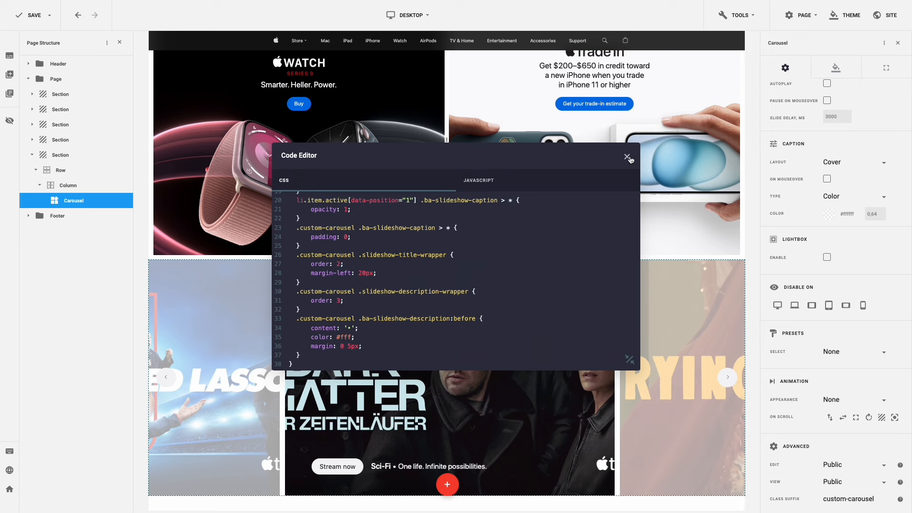
{"action": "left_click", "coordinate": [627, 158]}
{"action": "scroll", "coordinate": [629, 157], "scroll_direction": "down", "scroll_amount": 3}
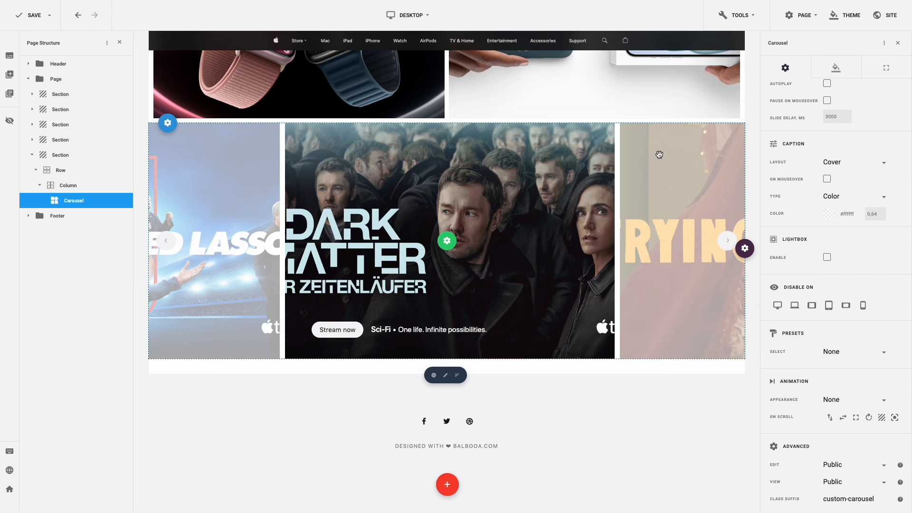
- Tick Autoplay and Pause on mouseover in the carousel's General settings
{"action": "scroll", "coordinate": [898, 137], "scroll_direction": "up", "scroll_amount": 1}
{"action": "scroll", "coordinate": [898, 137], "scroll_direction": "up", "scroll_amount": 1}
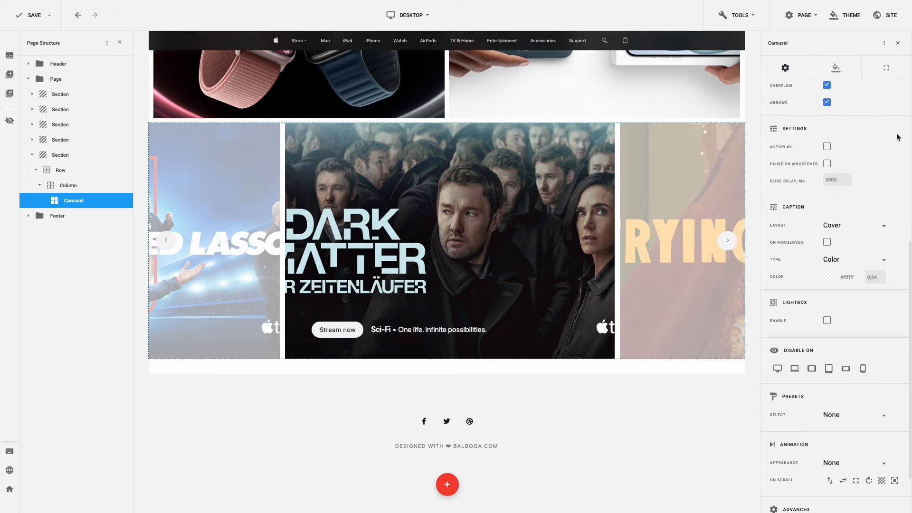
{"action": "left_click", "coordinate": [827, 147]}
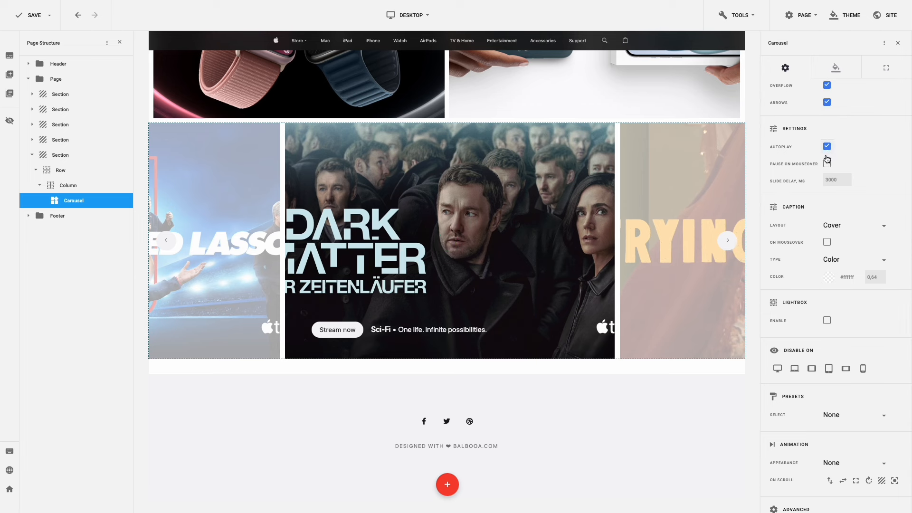
{"action": "left_click", "coordinate": [827, 164]}
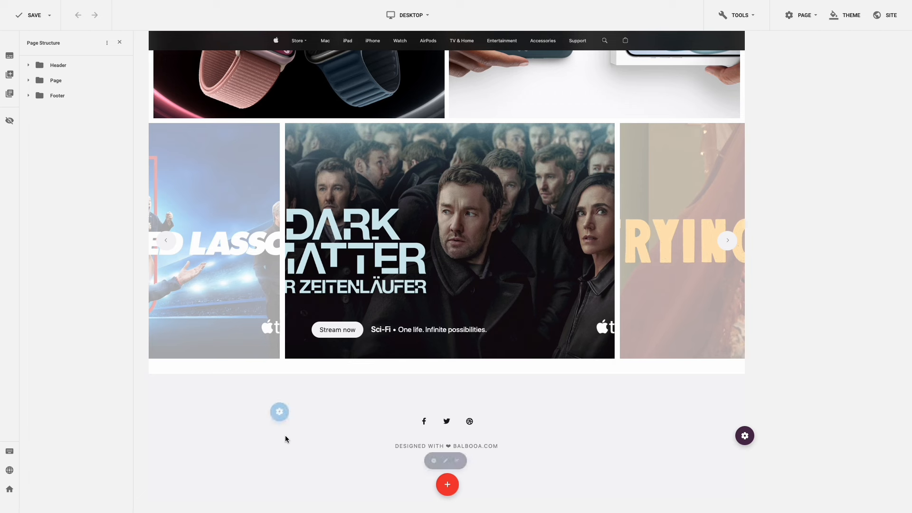
- Delete the old footer content and select the empty footer section, keeping Base Font typography
{"action": "mouse_move", "coordinate": [281, 412]}
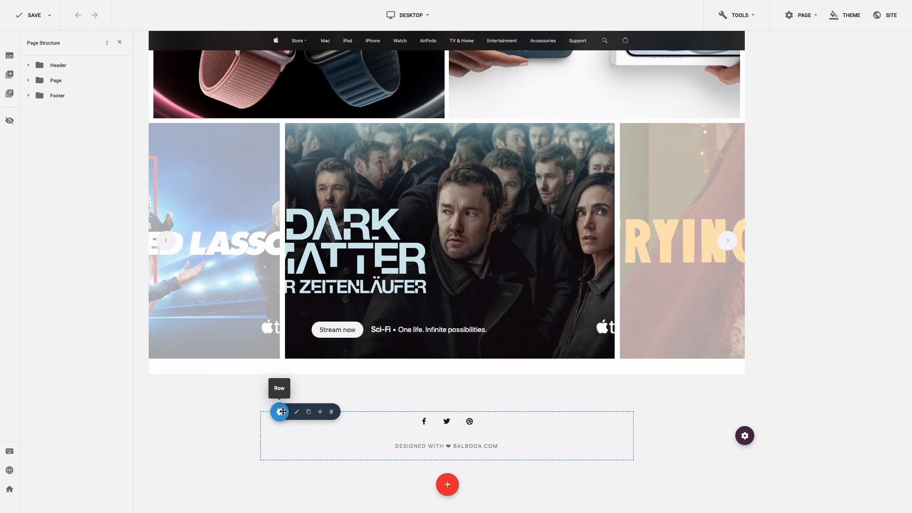
{"action": "left_click", "coordinate": [331, 412]}
{"action": "left_click", "coordinate": [484, 269]}
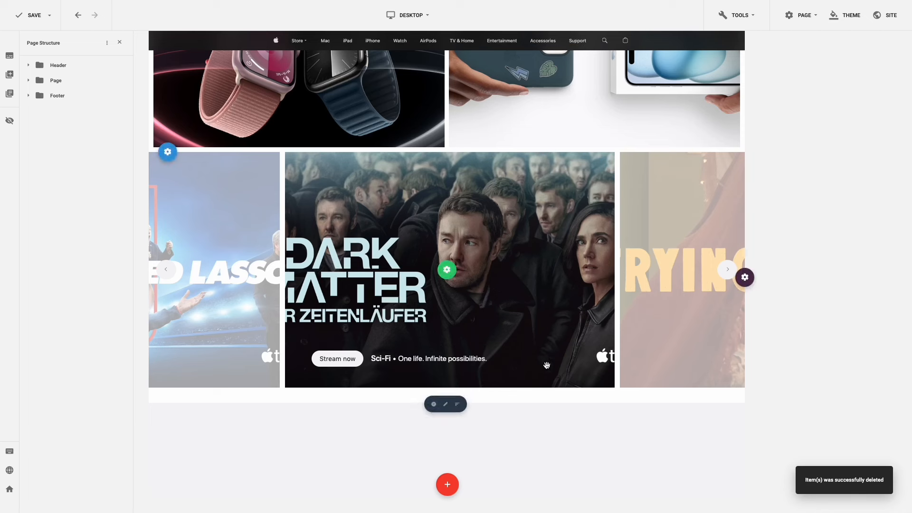
{"action": "left_click", "coordinate": [618, 449]}
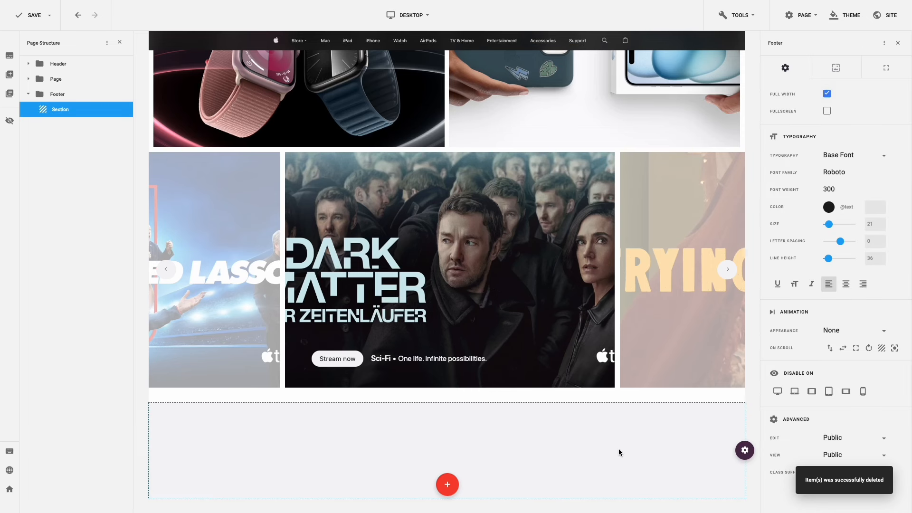
{"action": "left_click", "coordinate": [883, 163]}
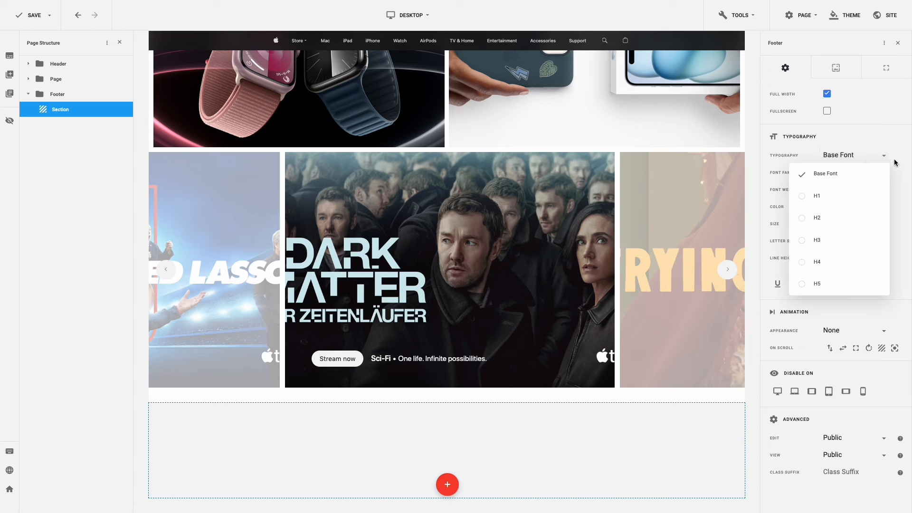
{"action": "left_click", "coordinate": [895, 162]}
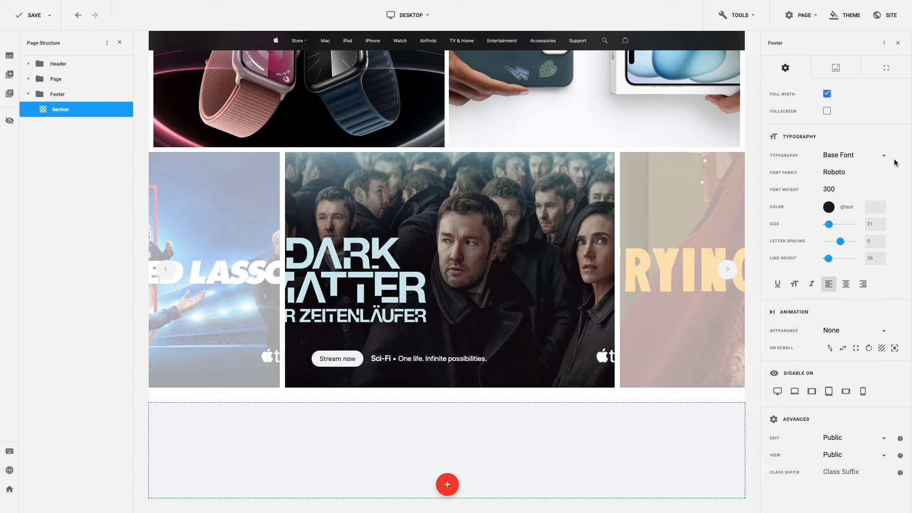
{"action": "left_click", "coordinate": [852, 175]}
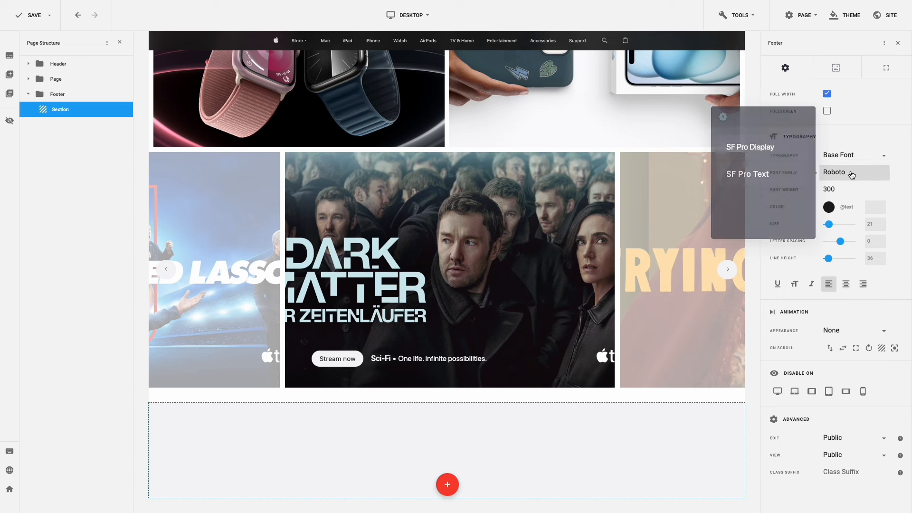
{"action": "left_click", "coordinate": [790, 175]}
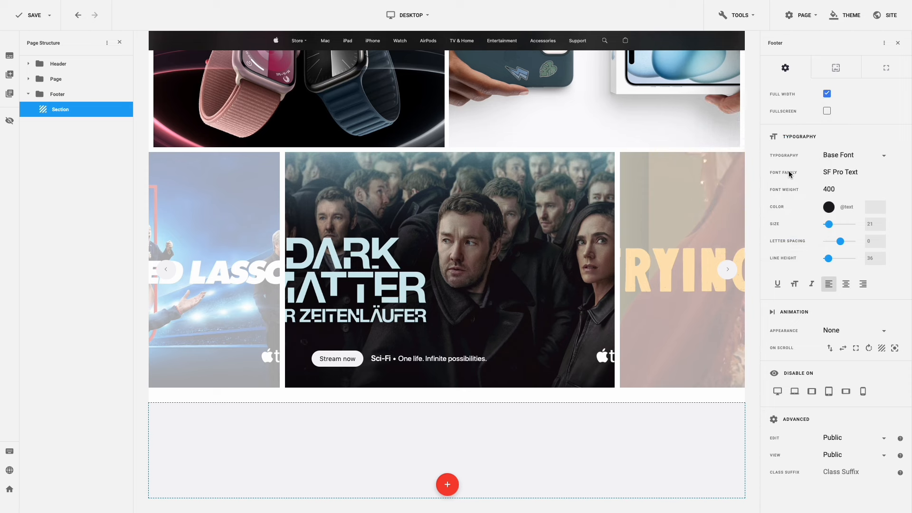
{"action": "left_click", "coordinate": [829, 209]}
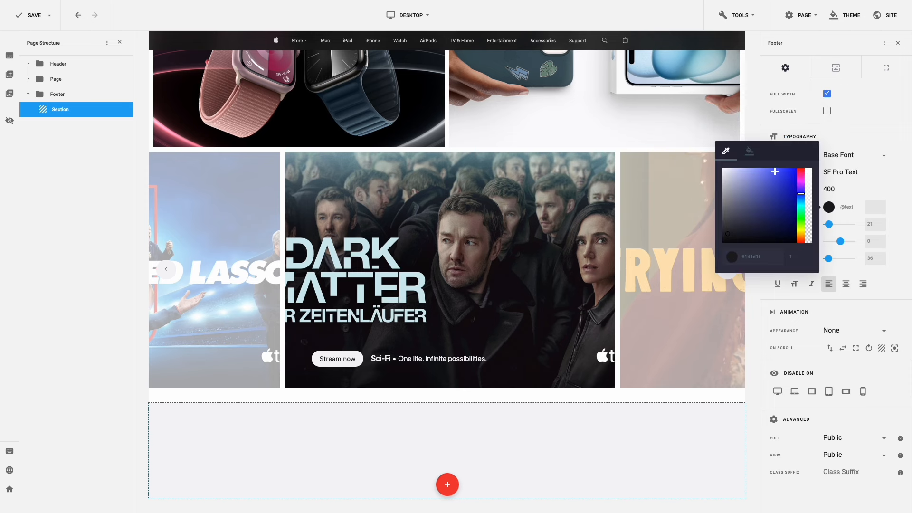
{"action": "left_click", "coordinate": [749, 152]}
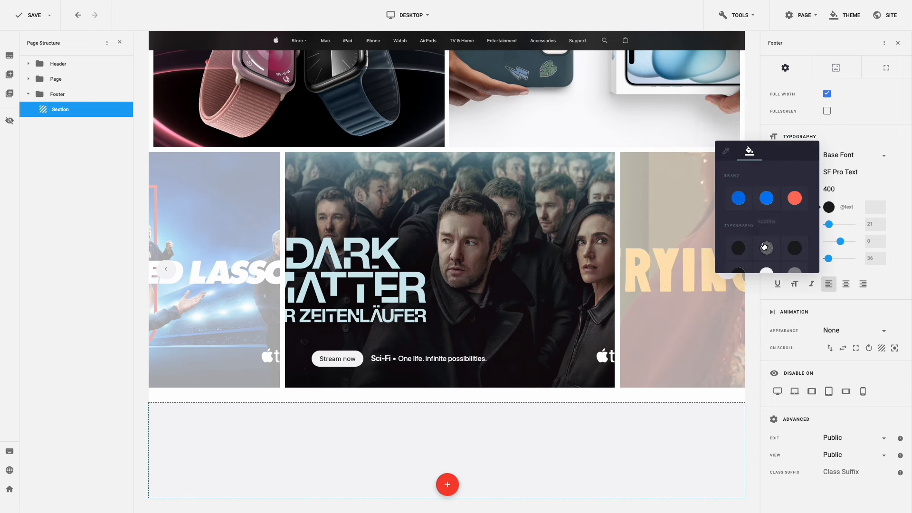
{"action": "left_click", "coordinate": [764, 247]}
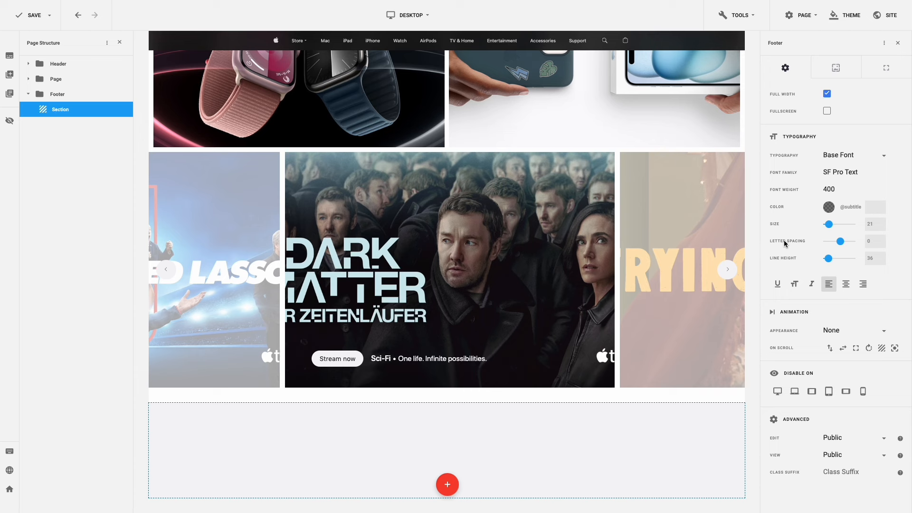
{"action": "left_click_drag", "start_coordinate": [875, 223], "coordinate": [859, 239]}
{"action": "type", "text": "12"}
{"action": "left_click_drag", "start_coordinate": [874, 259], "coordinate": [858, 258]}
{"action": "type", "text": "16"}
- Set the Paragraph style to inherited weight, subtitle grey, size 12 and line height 16
{"action": "left_click", "coordinate": [870, 159]}
{"action": "scroll", "coordinate": [862, 190], "scroll_direction": "down", "scroll_amount": 4}
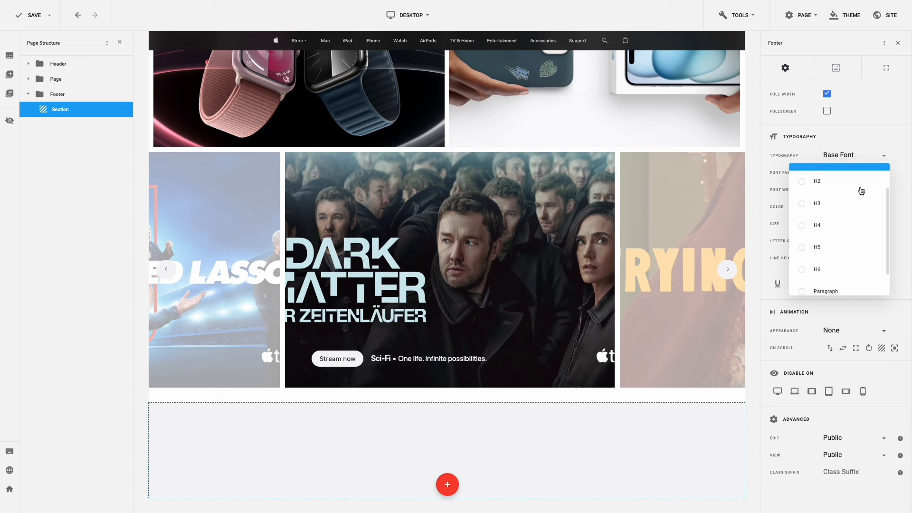
{"action": "left_click", "coordinate": [850, 261]}
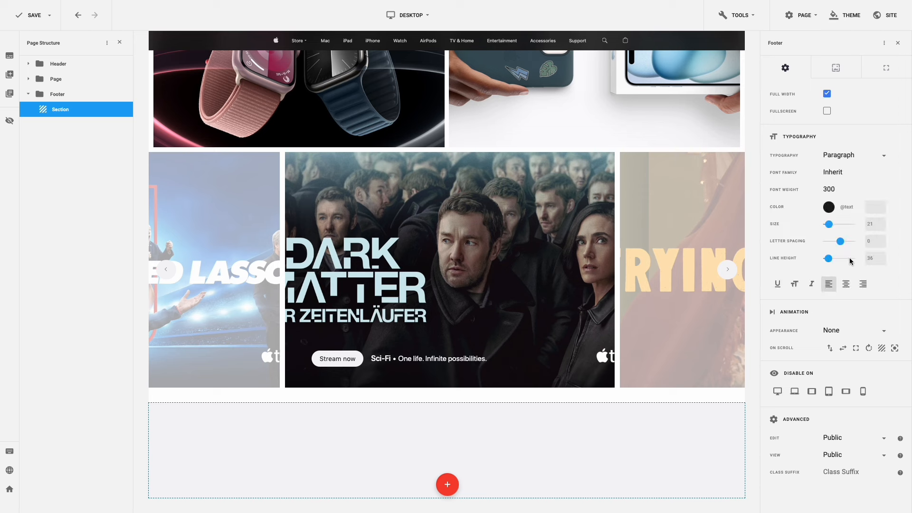
{"action": "left_click", "coordinate": [844, 189]}
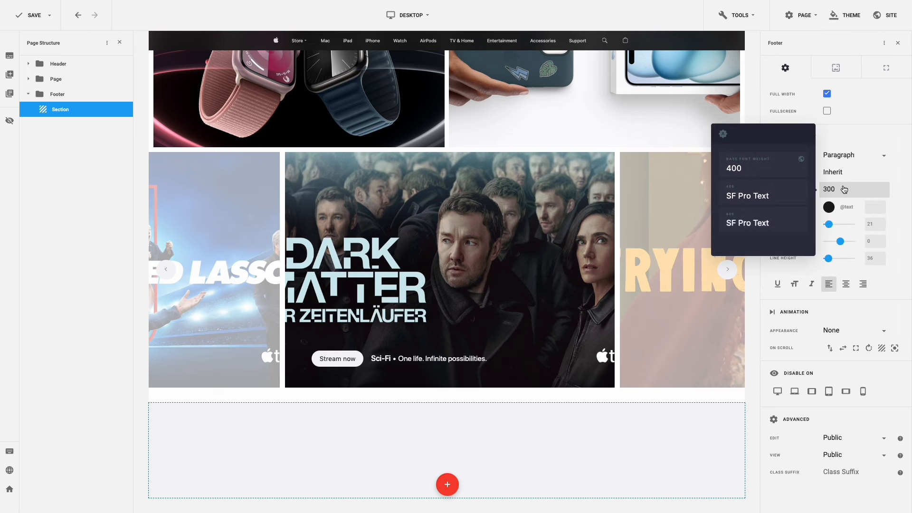
{"action": "left_click", "coordinate": [780, 174]}
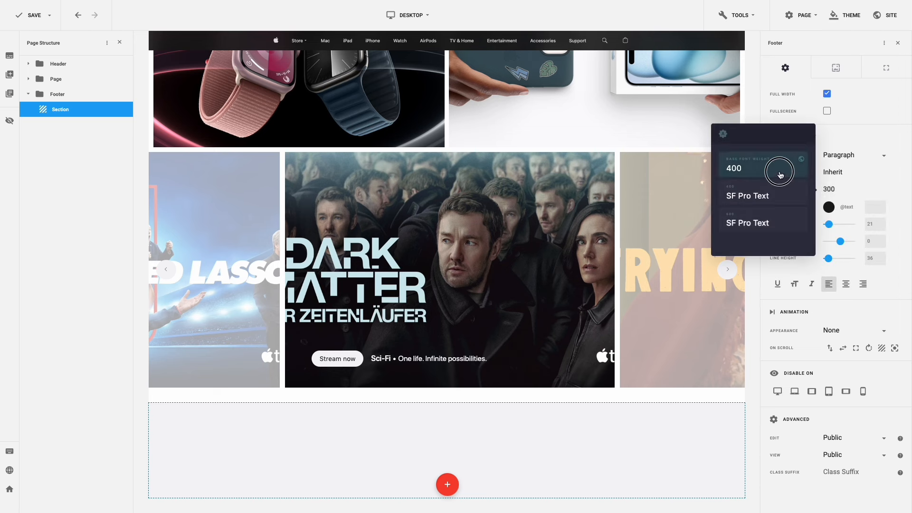
{"action": "left_click", "coordinate": [829, 207]}
{"action": "left_click", "coordinate": [750, 153]}
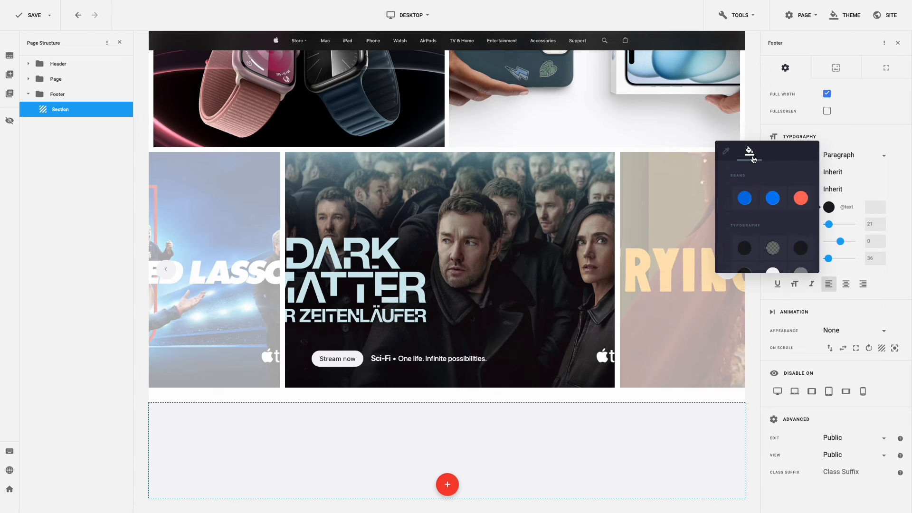
{"action": "left_click", "coordinate": [765, 248]}
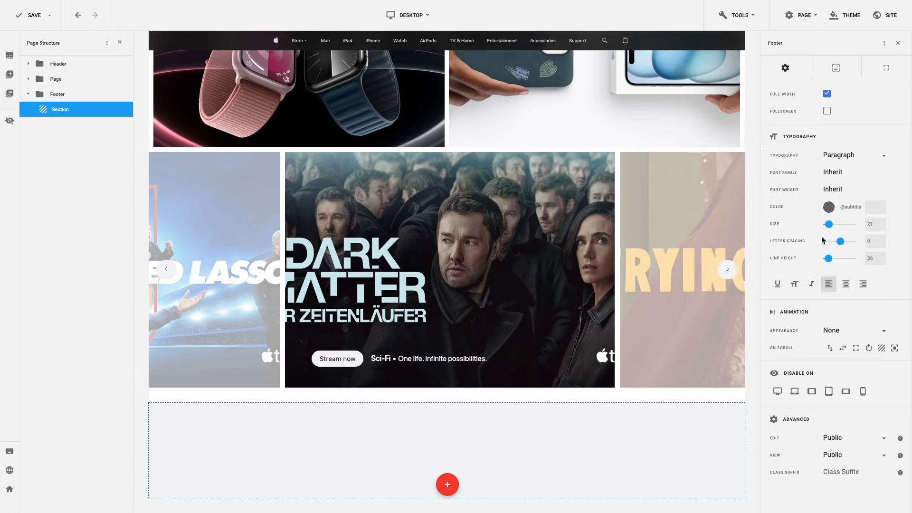
{"action": "left_click_drag", "start_coordinate": [873, 224], "coordinate": [857, 242]}
{"action": "type", "text": "12"}
{"action": "left_click_drag", "start_coordinate": [874, 258], "coordinate": [861, 258]}
{"action": "type", "text": "16"}
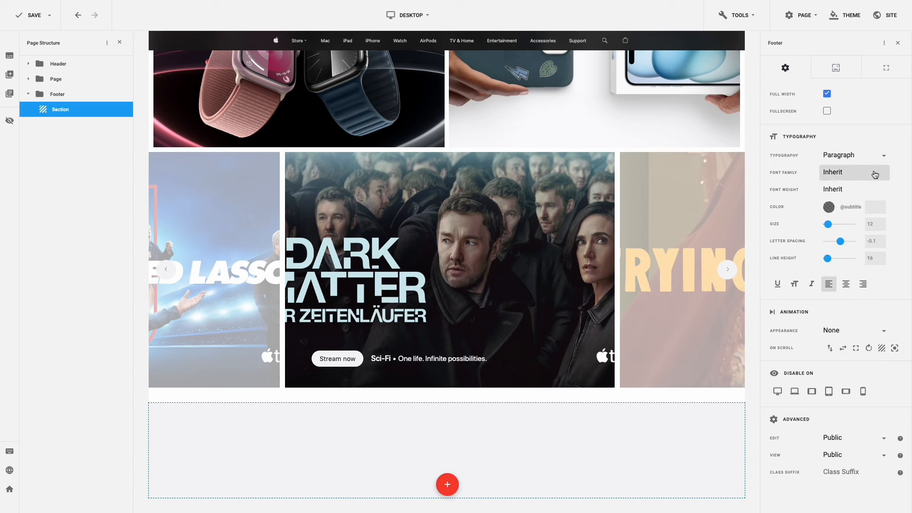
- Set H3 to weight 600, size 12, letter spacing -0.1, line height 16, left-aligned
{"action": "left_click", "coordinate": [874, 157]}
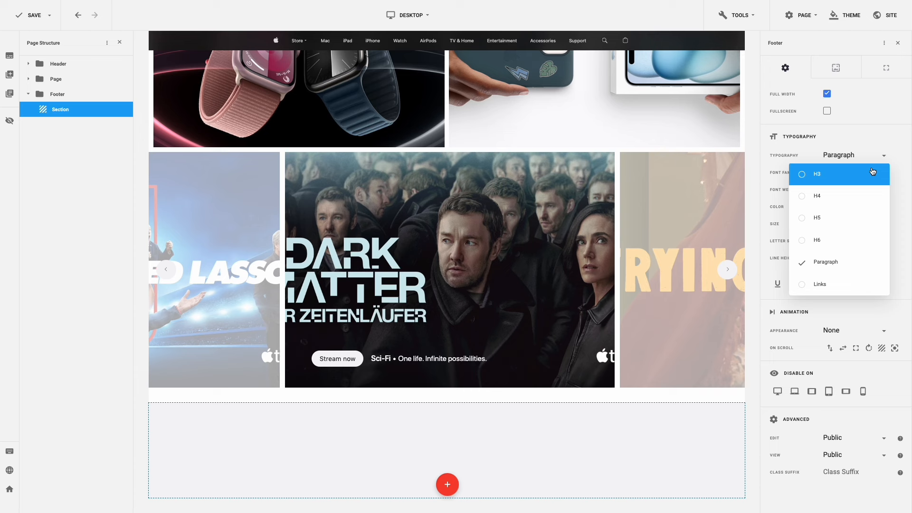
{"action": "left_click", "coordinate": [872, 175]}
{"action": "left_click", "coordinate": [843, 193]}
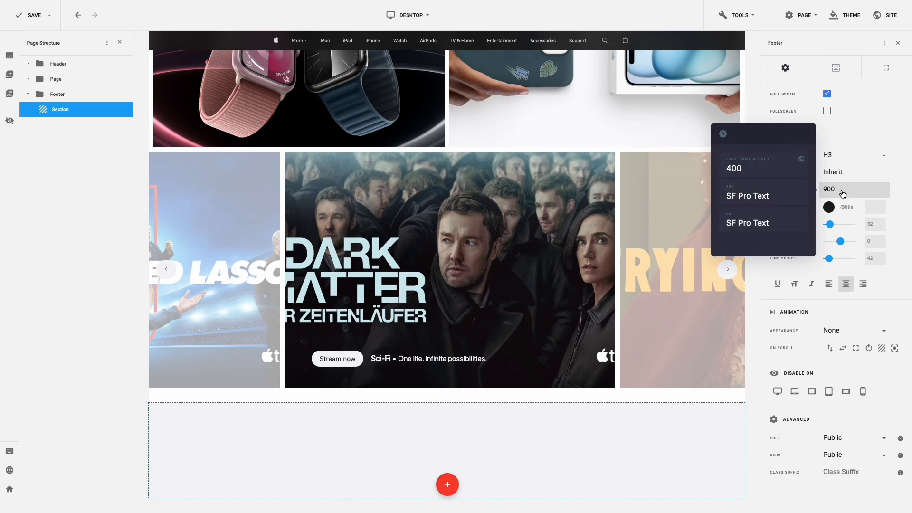
{"action": "left_click", "coordinate": [786, 219]}
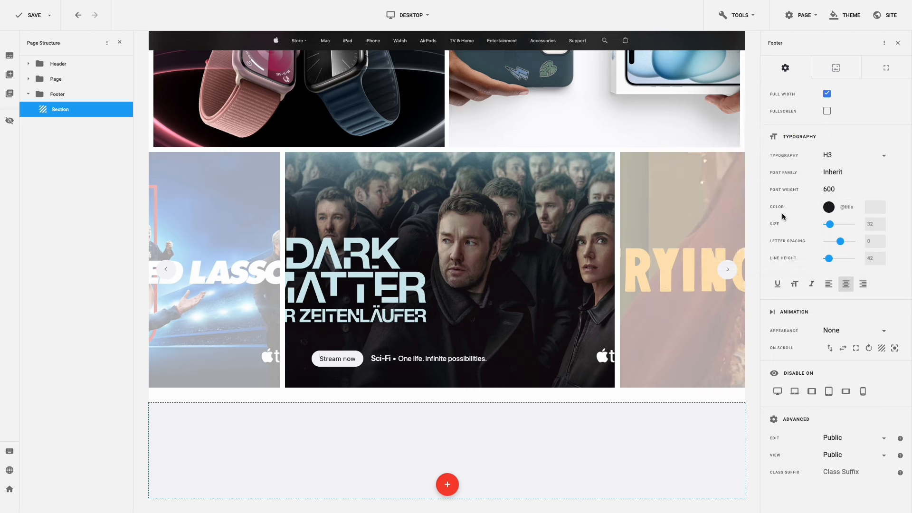
{"action": "double_click", "coordinate": [874, 223]}
{"action": "type", "text": "12"}
{"action": "double_click", "coordinate": [870, 241]}
{"action": "type", "text": "-0.1"}
{"action": "double_click", "coordinate": [875, 257]}
{"action": "type", "text": "16"}
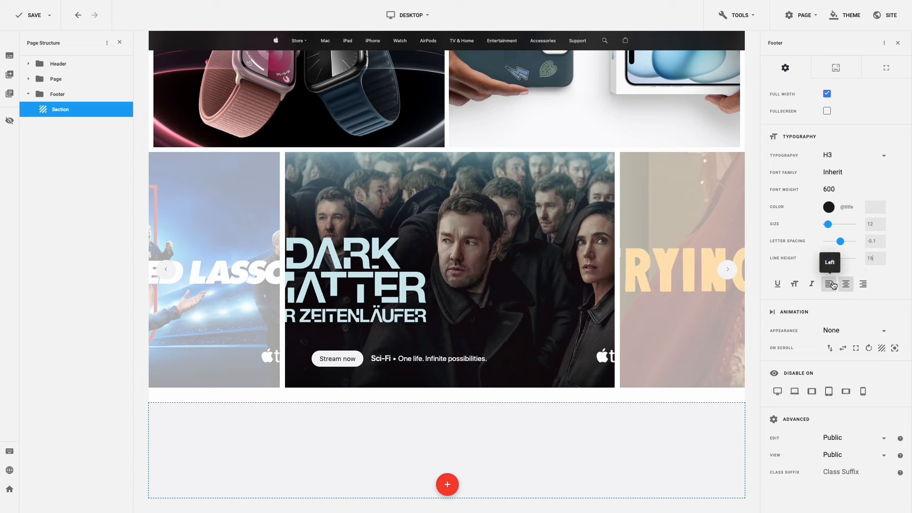
{"action": "left_click", "coordinate": [829, 283]}
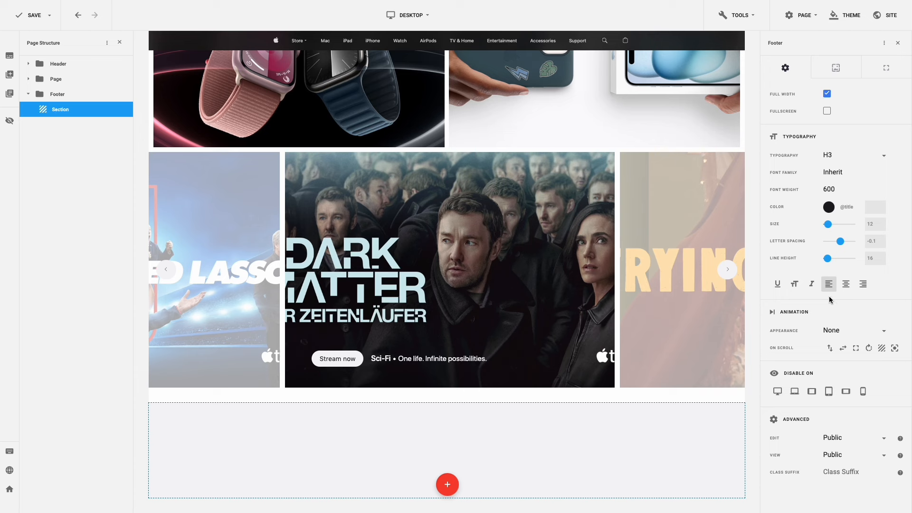
- Make footer links #000000 at 0.72 opacity, also on hover, and save the page
{"action": "left_click", "coordinate": [855, 163]}
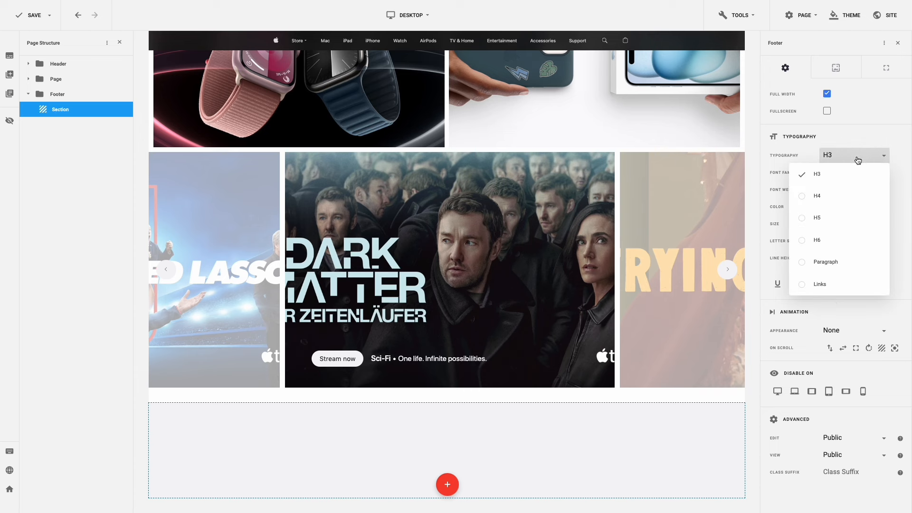
{"action": "left_click", "coordinate": [842, 283]}
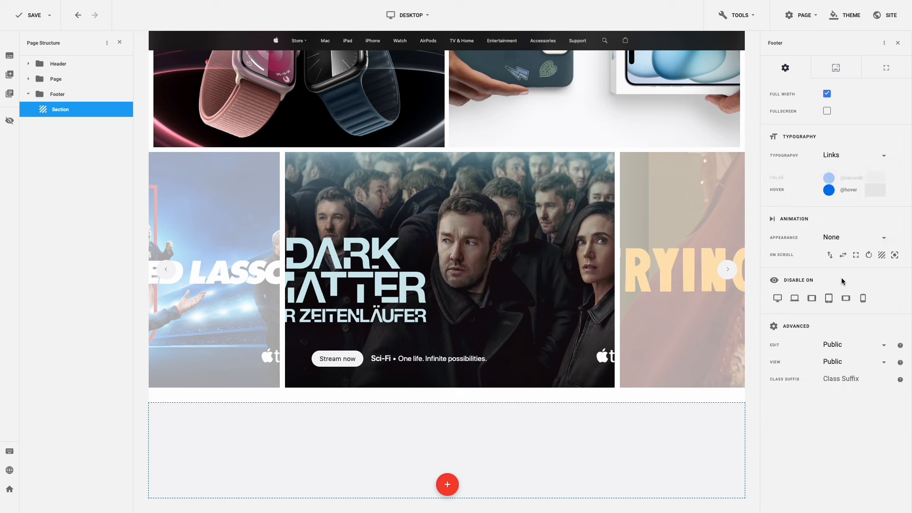
{"action": "left_click", "coordinate": [830, 174]}
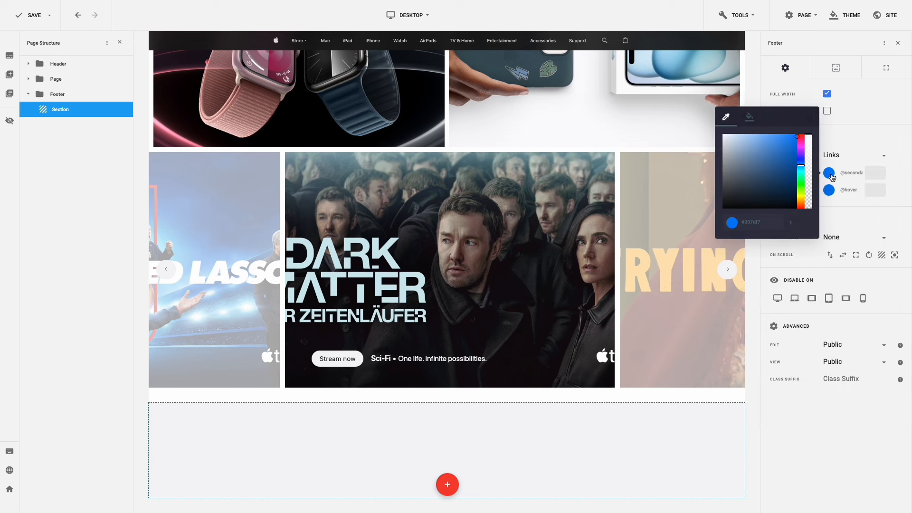
{"action": "left_click_drag", "start_coordinate": [745, 181], "coordinate": [714, 209]}
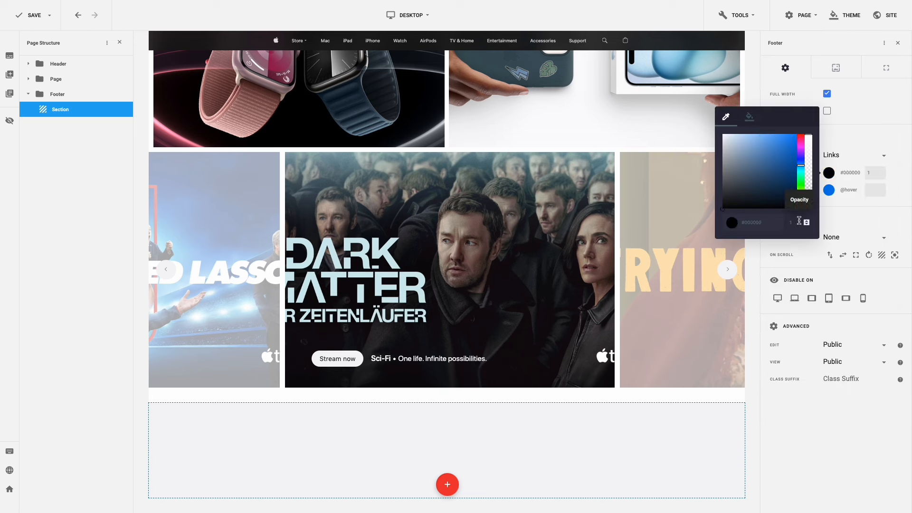
{"action": "left_click_drag", "start_coordinate": [798, 222], "coordinate": [788, 221]}
{"action": "type", "text": "0.72"}
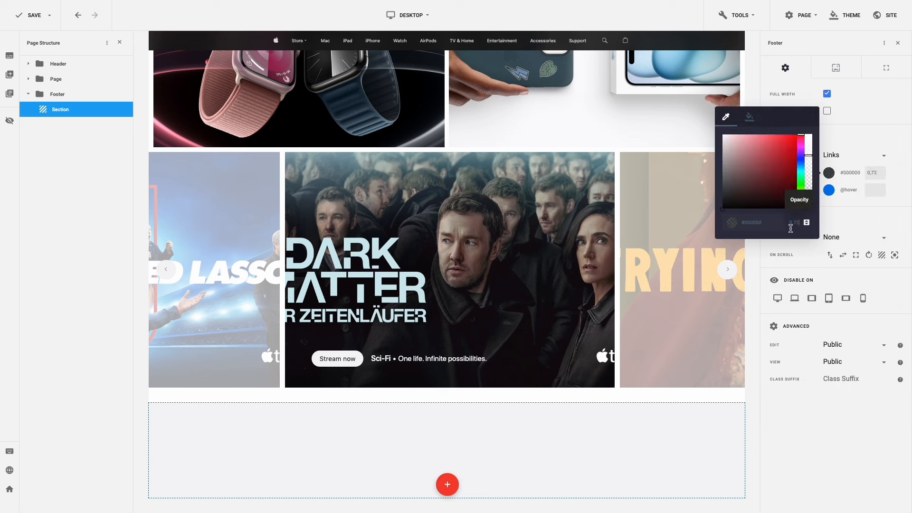
{"action": "left_click", "coordinate": [838, 217]}
{"action": "left_click", "coordinate": [829, 190]}
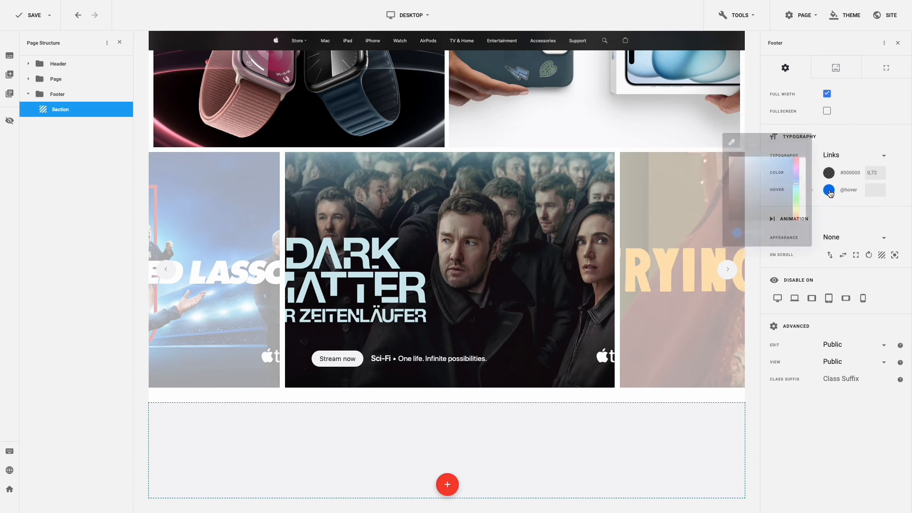
{"action": "left_click", "coordinate": [741, 203]}
{"action": "left_click_drag", "start_coordinate": [741, 204], "coordinate": [721, 227]}
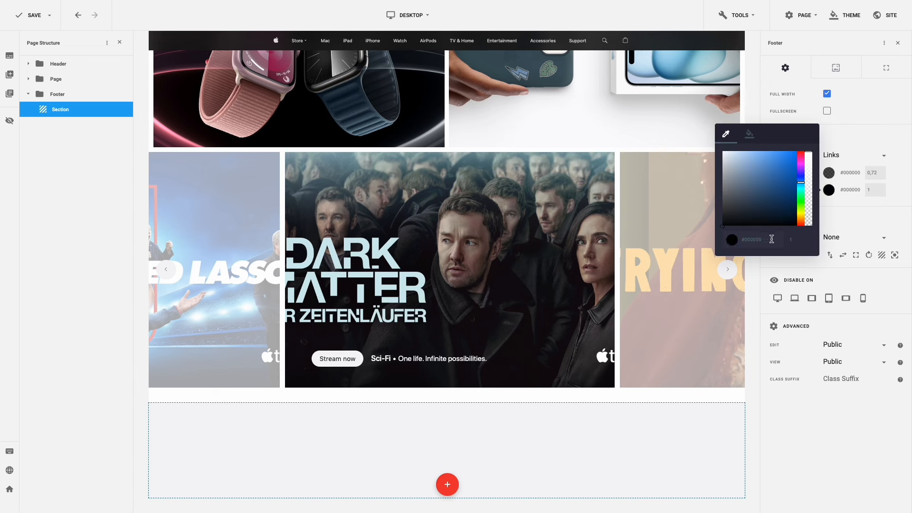
{"action": "type", "text": "0.72"}
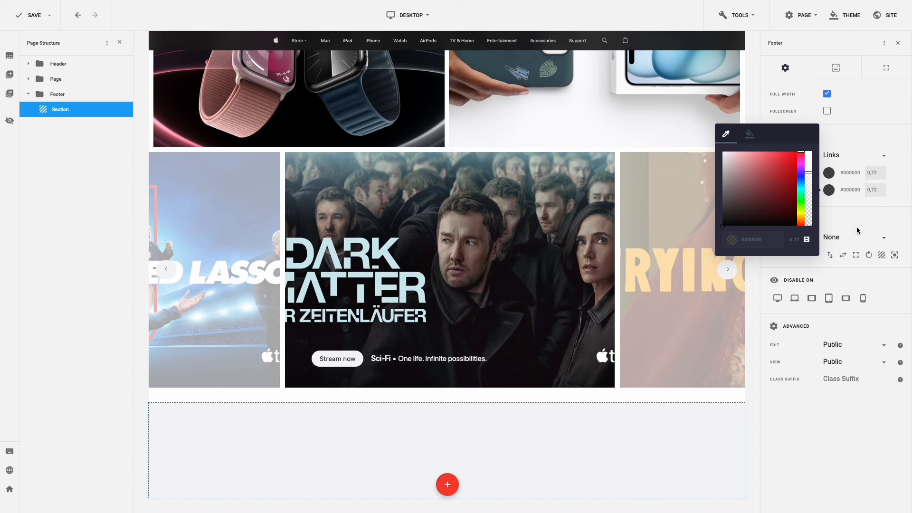
{"action": "left_click", "coordinate": [868, 219]}
{"action": "key", "text": "ctrl+s"}
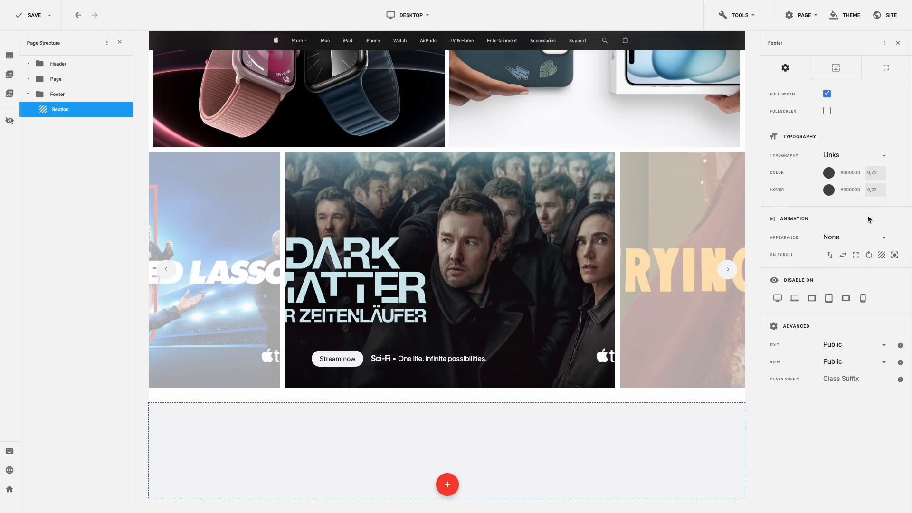
- Add a one-column row to the footer and reset its margins
{"action": "right_click", "coordinate": [534, 439]}
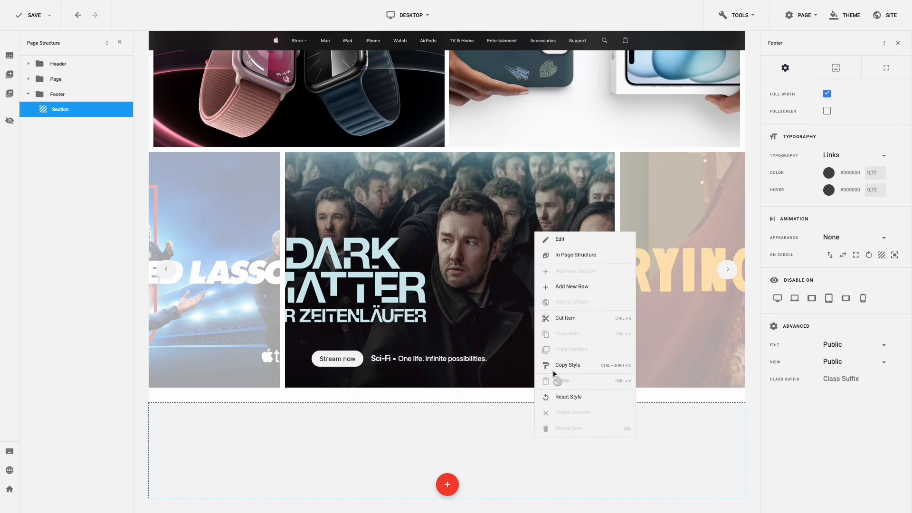
{"action": "left_click", "coordinate": [580, 288]}
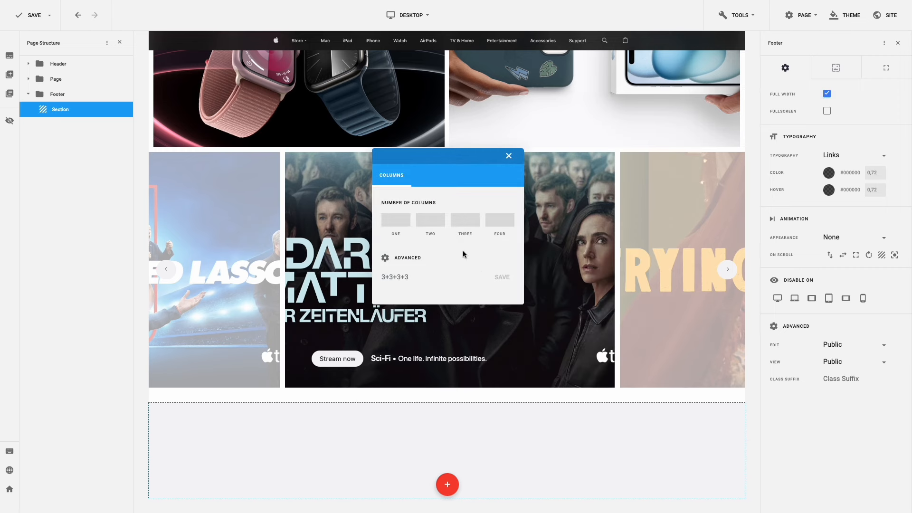
{"action": "left_click", "coordinate": [399, 221]}
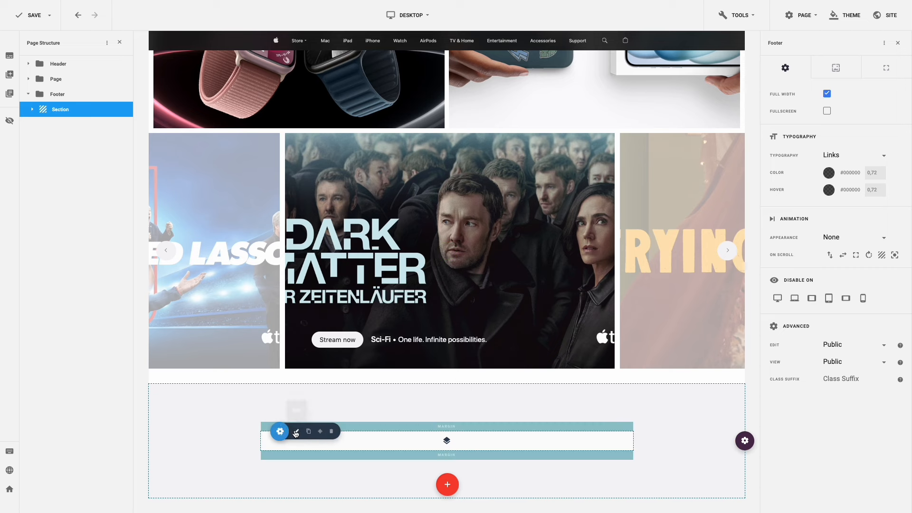
{"action": "left_click", "coordinate": [296, 432]}
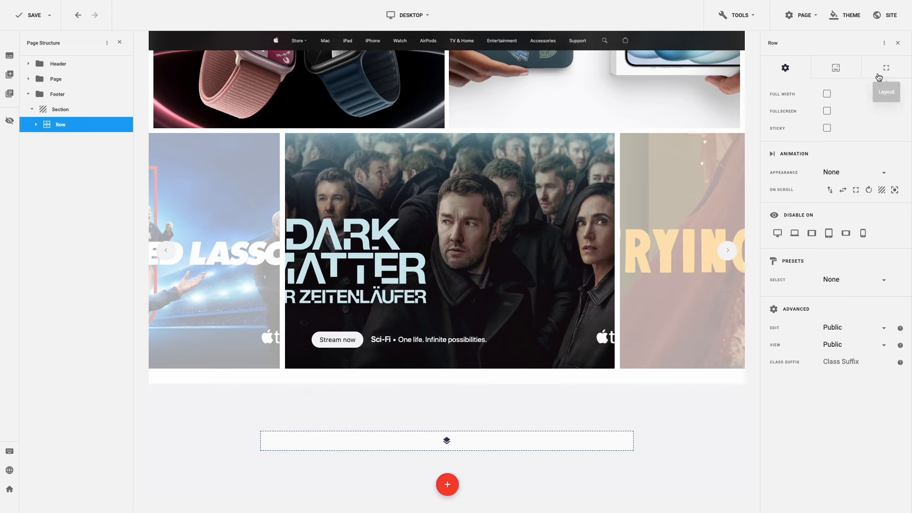
{"action": "left_click", "coordinate": [879, 78]}
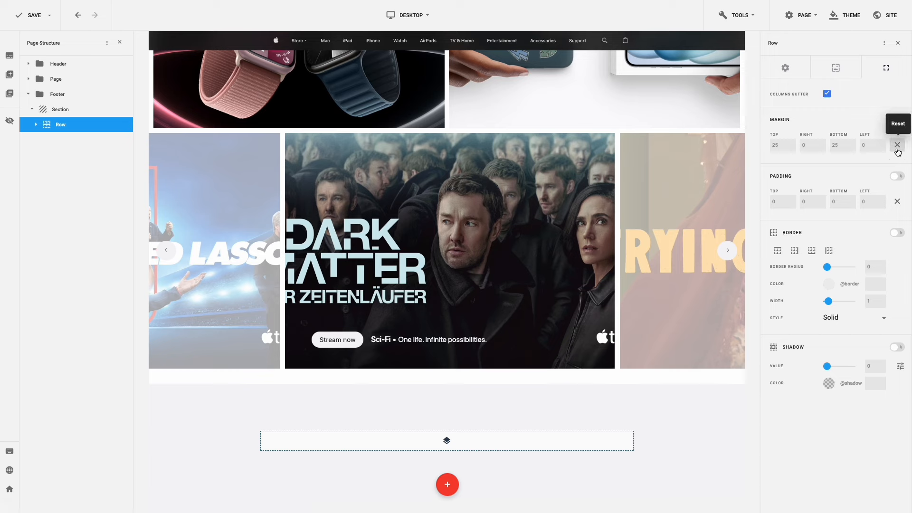
{"action": "left_click", "coordinate": [898, 145]}
- Insert a Text plugin into the footer column, found by searching 'text'
{"action": "right_click", "coordinate": [561, 451]}
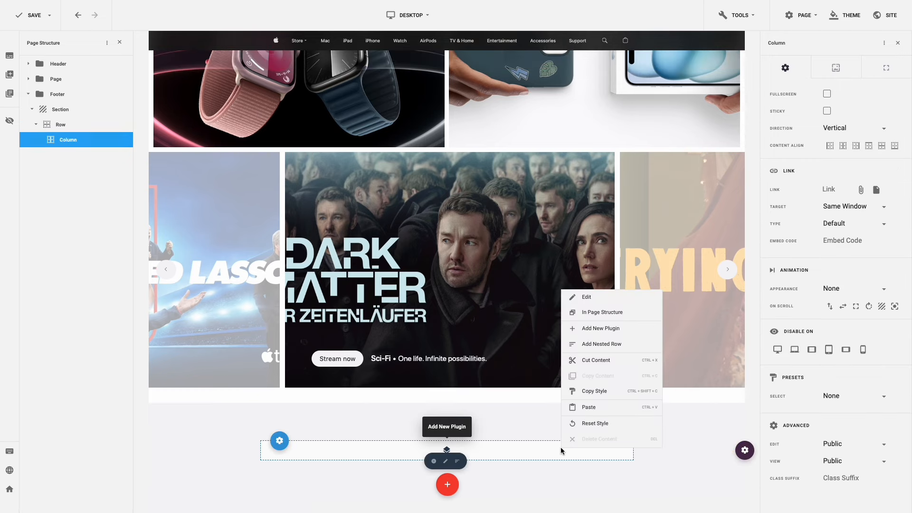
{"action": "left_click", "coordinate": [605, 328]}
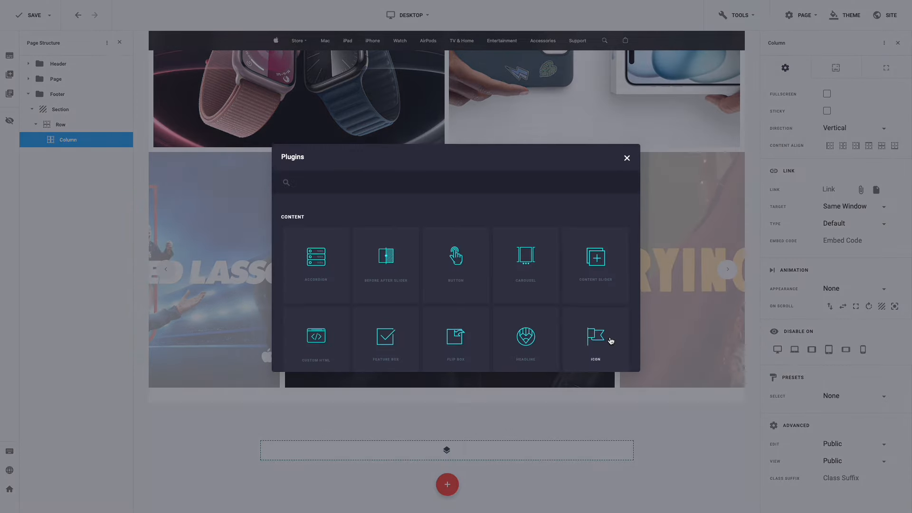
{"action": "left_click", "coordinate": [388, 175]}
{"action": "type", "text": "text"}
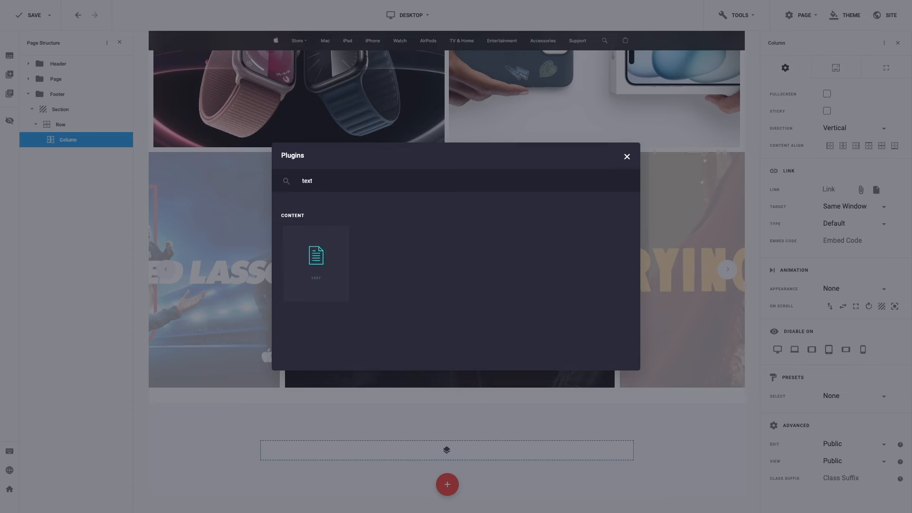
{"action": "left_click", "coordinate": [327, 261]}
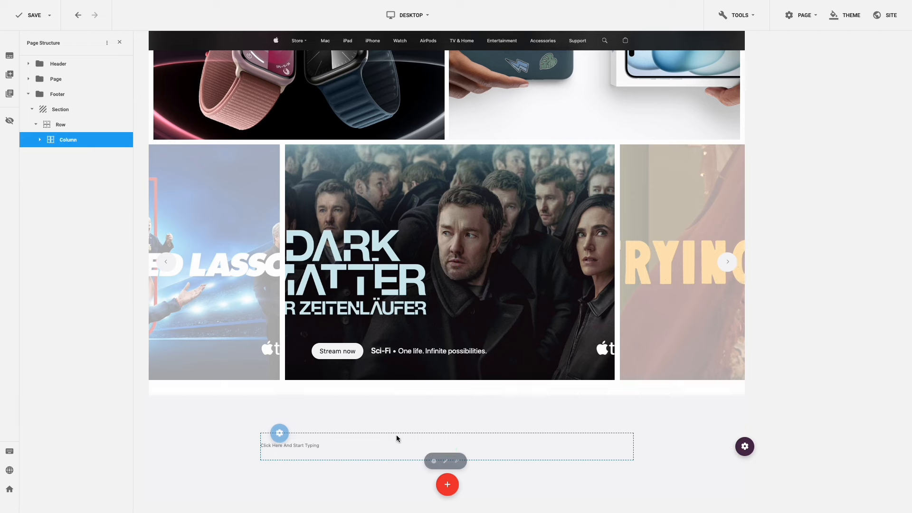
- Replace the footer Text element's placeholder with the pasted Apple disclaimer text
{"action": "left_click", "coordinate": [457, 447]}
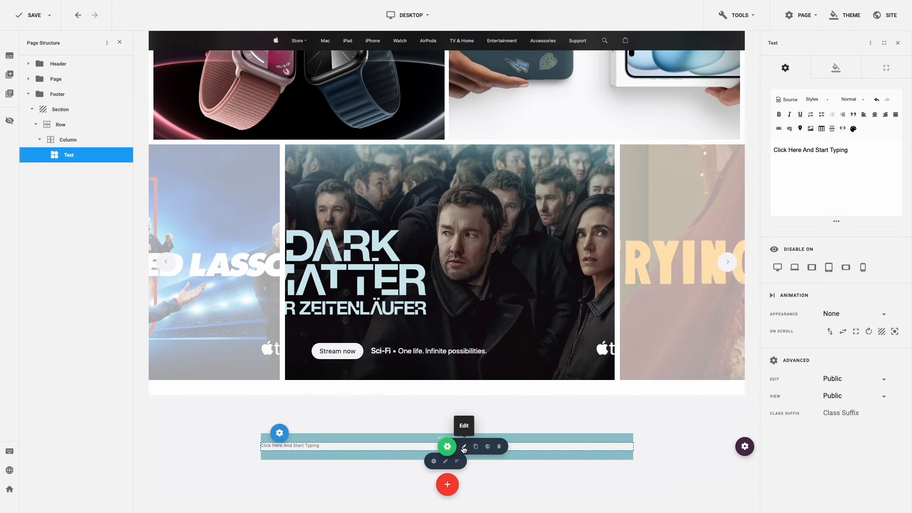
{"action": "left_click_drag", "start_coordinate": [852, 151], "coordinate": [755, 151]}
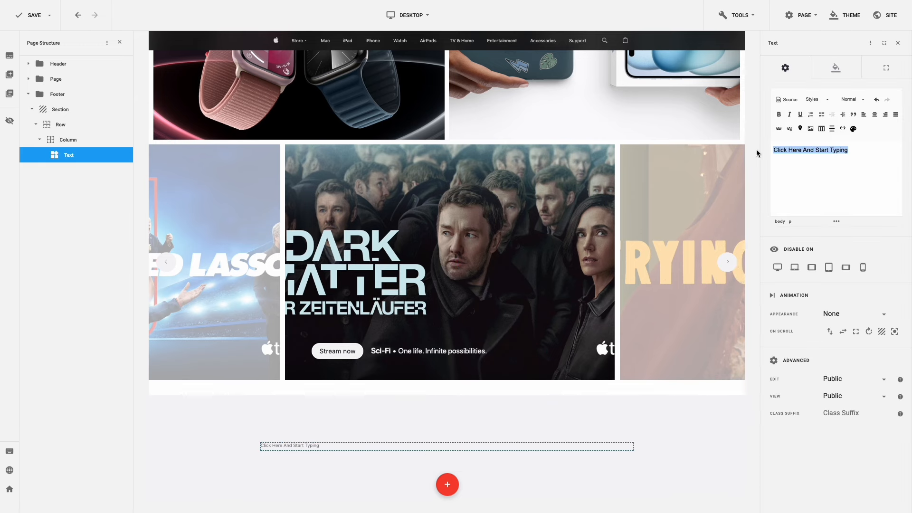
{"action": "key", "text": "ctrl+v"}
{"action": "scroll", "coordinate": [807, 166], "scroll_direction": "up", "scroll_amount": 10}
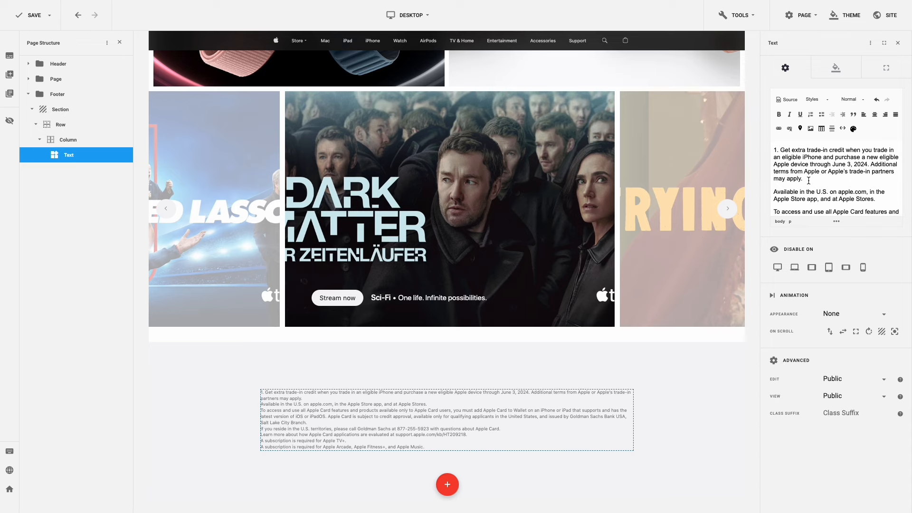
{"action": "scroll", "coordinate": [808, 181], "scroll_direction": "down", "scroll_amount": 5}
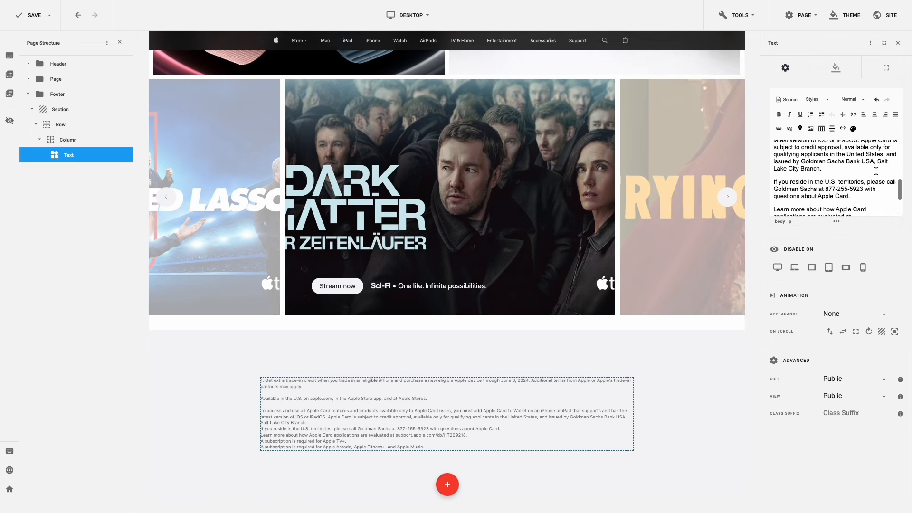
{"action": "scroll", "coordinate": [877, 171], "scroll_direction": "down", "scroll_amount": 5}
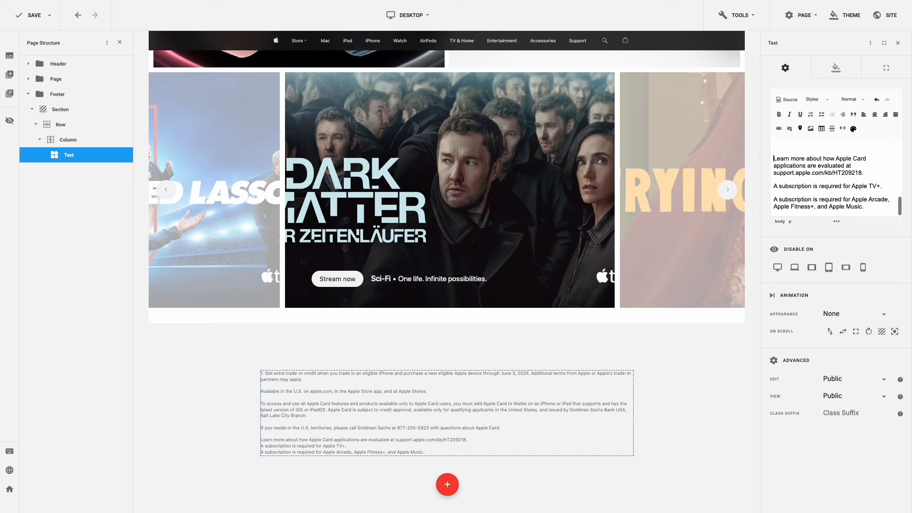
- Add blank lines after the support URL line and the Apple TV+ line to separate paragraphs
{"action": "left_click", "coordinate": [867, 173]}
{"action": "key", "text": "Return"}
{"action": "left_click", "coordinate": [886, 186]}
{"action": "key", "text": "Return"}
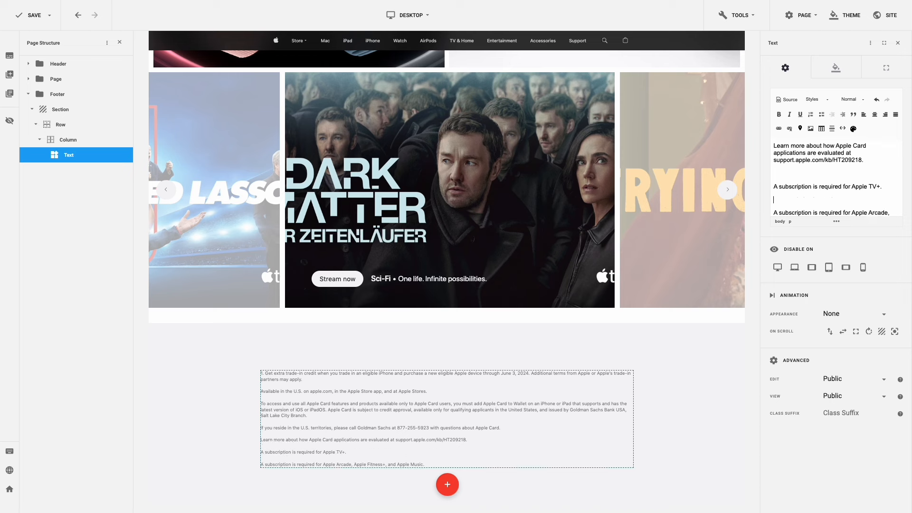
{"action": "scroll", "coordinate": [886, 186], "scroll_direction": "down", "scroll_amount": 1}
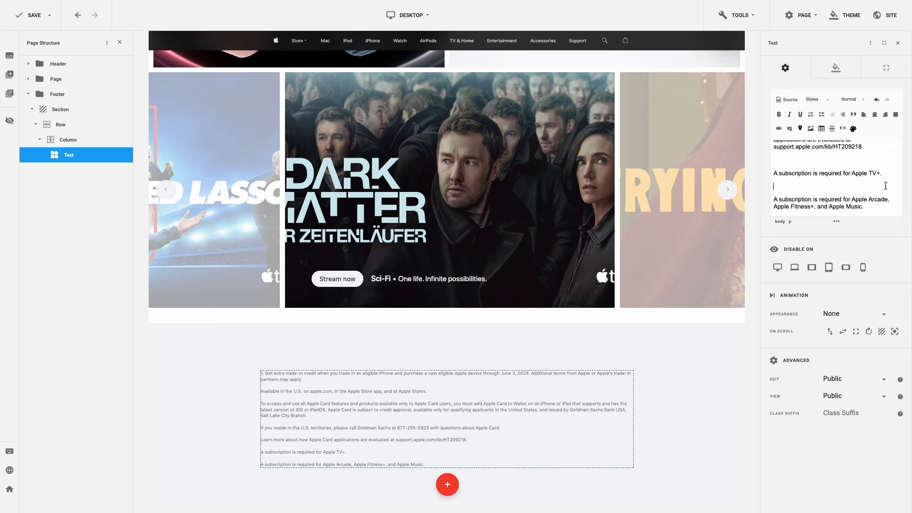
{"action": "scroll", "coordinate": [883, 184], "scroll_direction": "up", "scroll_amount": 2}
- Link the support.apple.com/kb/HT209218 address to #
{"action": "left_click", "coordinate": [862, 170]}
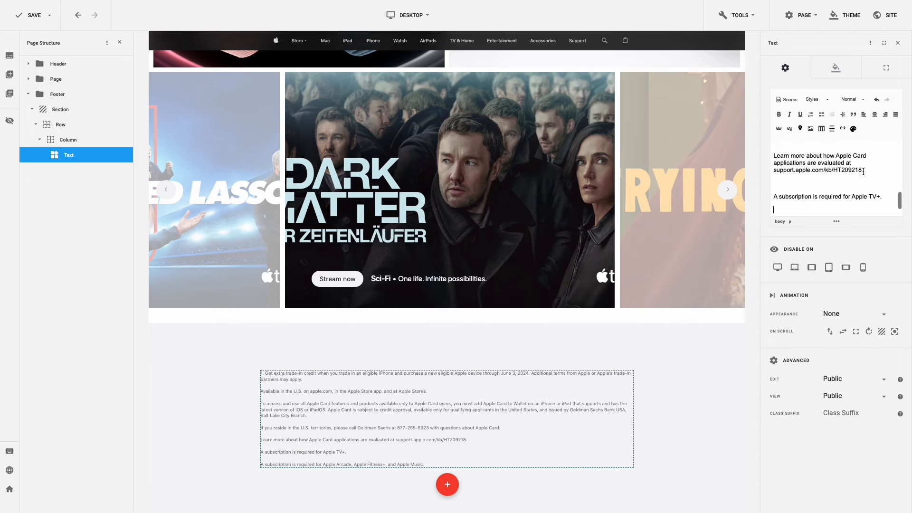
{"action": "left_click_drag", "start_coordinate": [862, 170], "coordinate": [773, 169]}
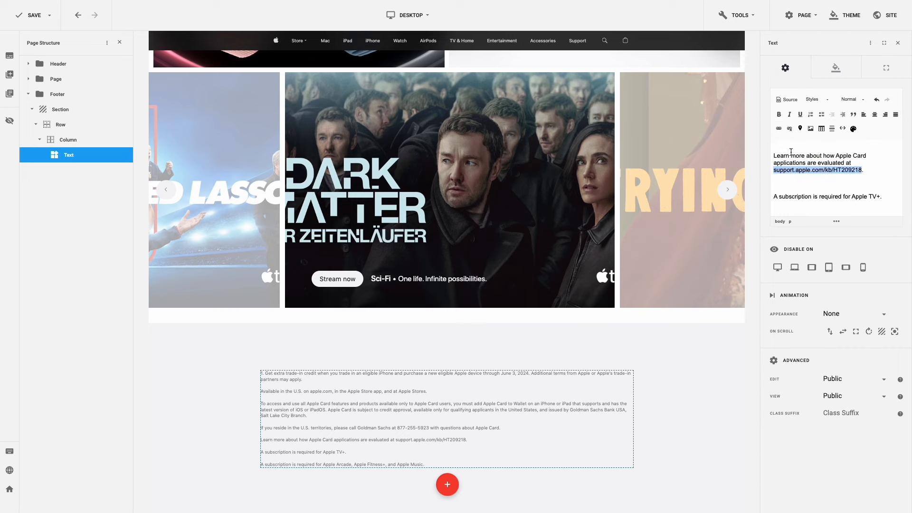
{"action": "left_click", "coordinate": [779, 128]}
{"action": "left_click", "coordinate": [431, 225]}
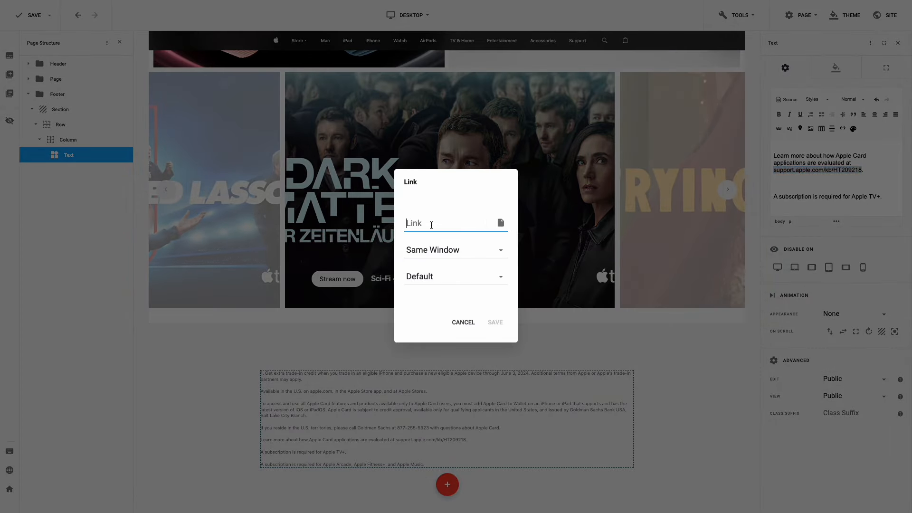
{"action": "type", "text": "#"}
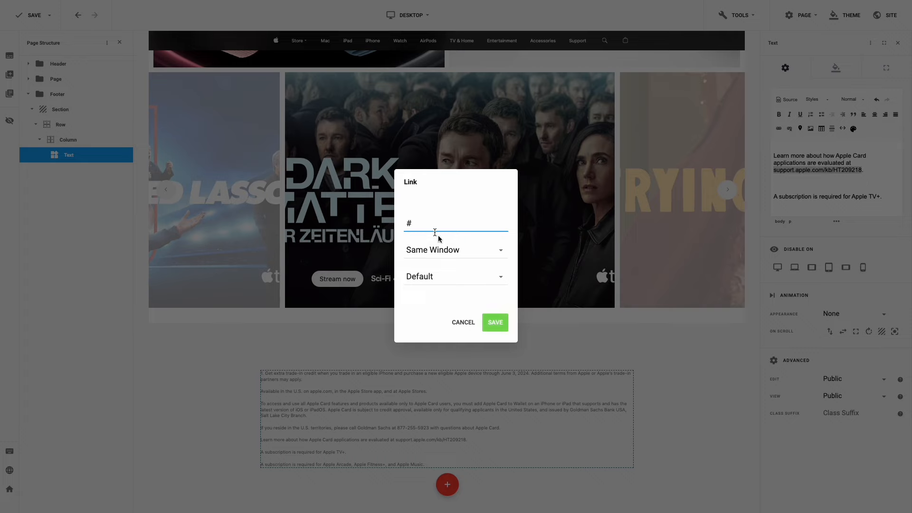
{"action": "left_click", "coordinate": [495, 322]}
- Link apple.com to # and underline both the apple.com and support URL links
{"action": "scroll", "coordinate": [838, 189], "scroll_direction": "up", "scroll_amount": 5}
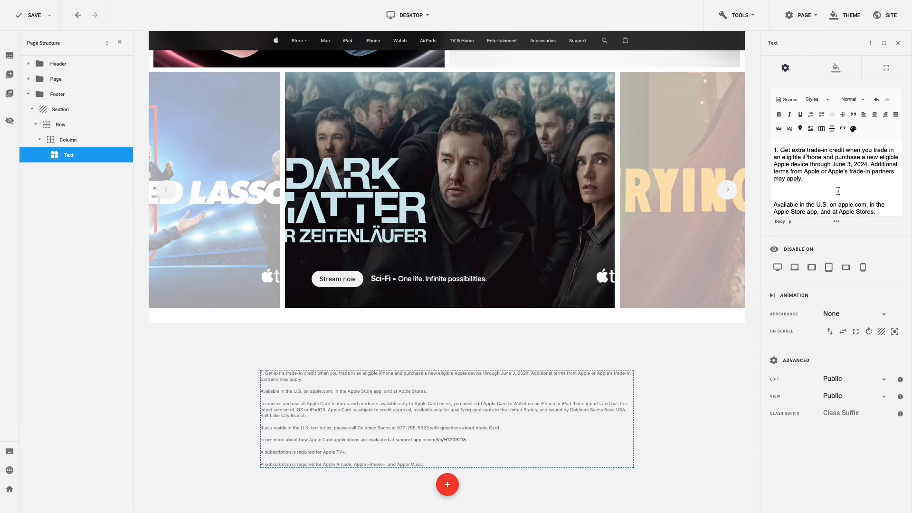
{"action": "left_click_drag", "start_coordinate": [839, 203], "coordinate": [865, 204]}
{"action": "left_click", "coordinate": [779, 129]}
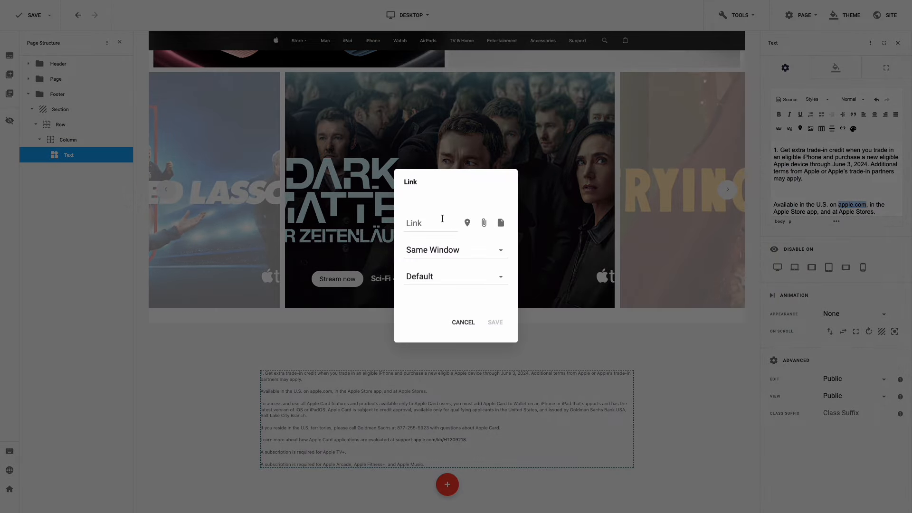
{"action": "type", "text": "#"}
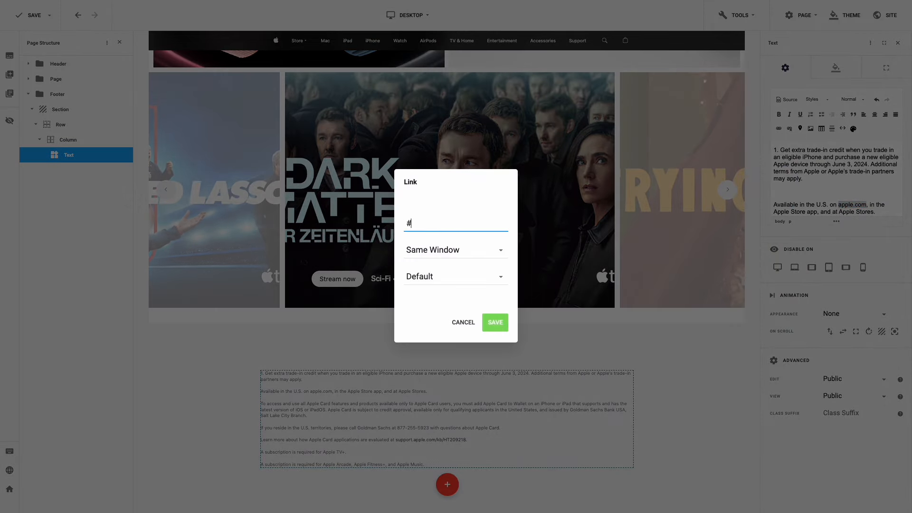
{"action": "left_click", "coordinate": [494, 321]}
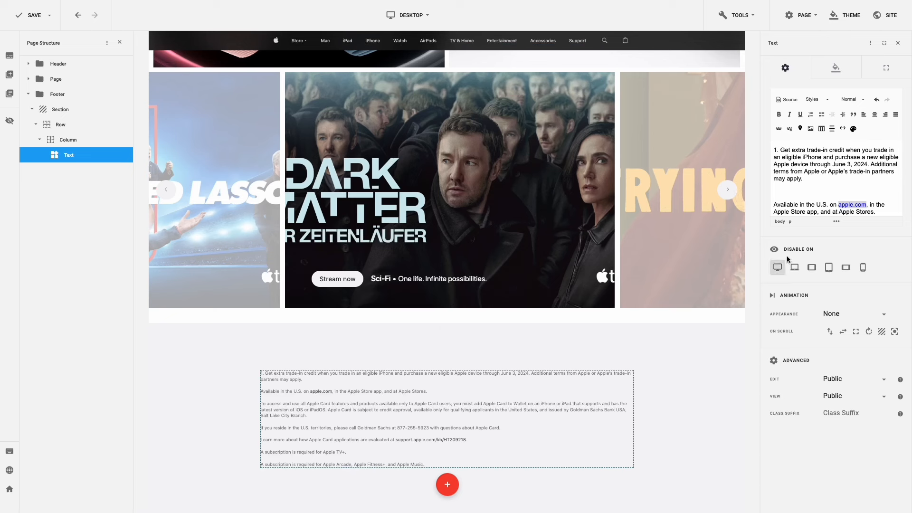
{"action": "left_click", "coordinate": [800, 115]}
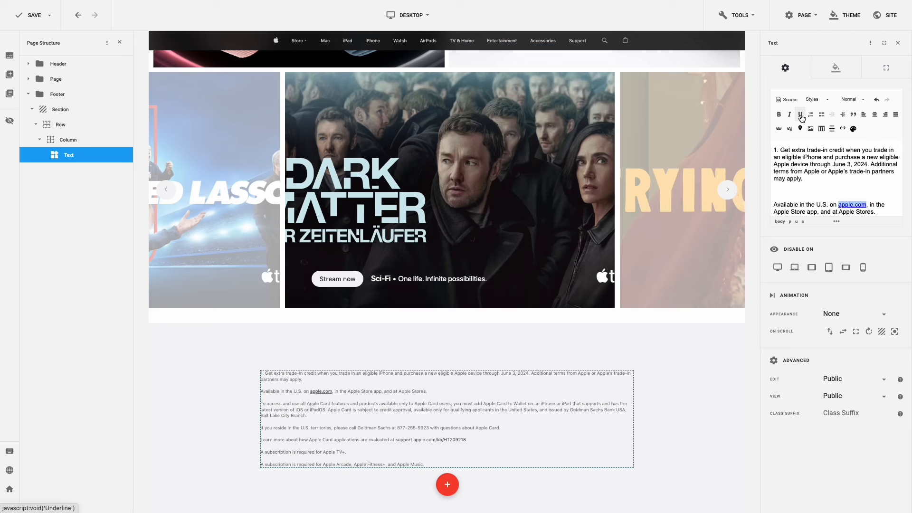
{"action": "scroll", "coordinate": [815, 178], "scroll_direction": "down", "scroll_amount": 5}
{"action": "scroll", "coordinate": [816, 178], "scroll_direction": "down", "scroll_amount": 1}
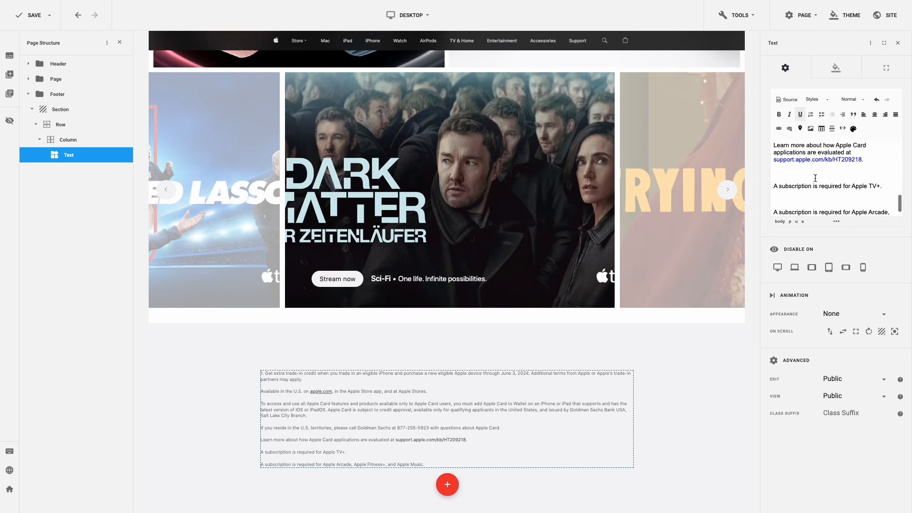
{"action": "left_click_drag", "start_coordinate": [861, 160], "coordinate": [760, 160]}
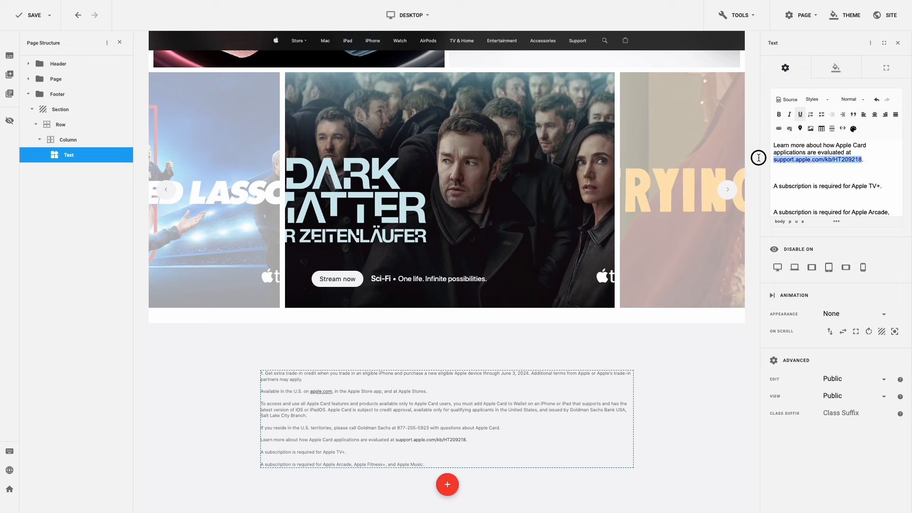
{"action": "left_click", "coordinate": [800, 114]}
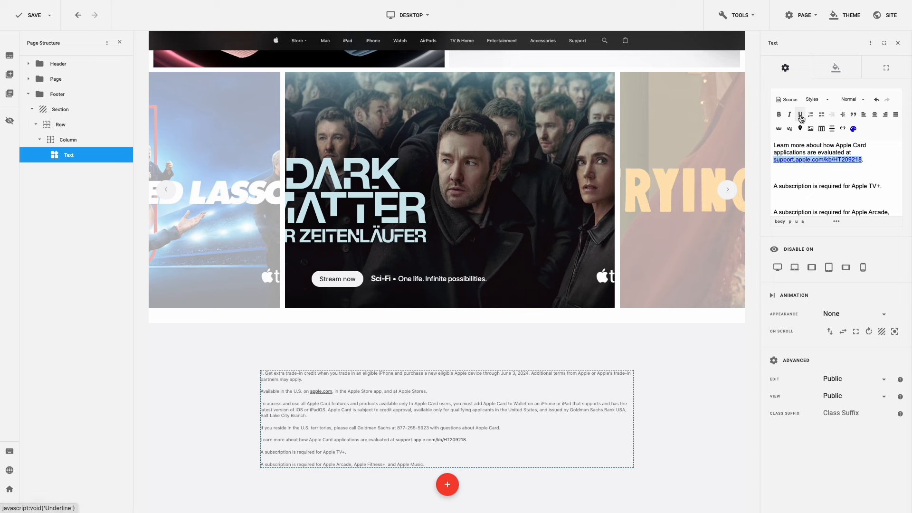
- Reset the footer text element's margins to zero in Layout
{"action": "left_click", "coordinate": [887, 69]}
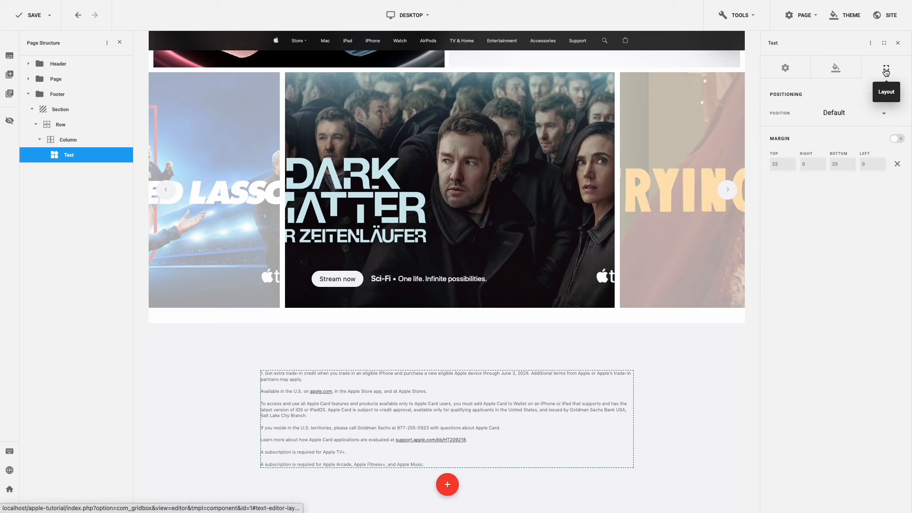
{"action": "left_click", "coordinate": [893, 165]}
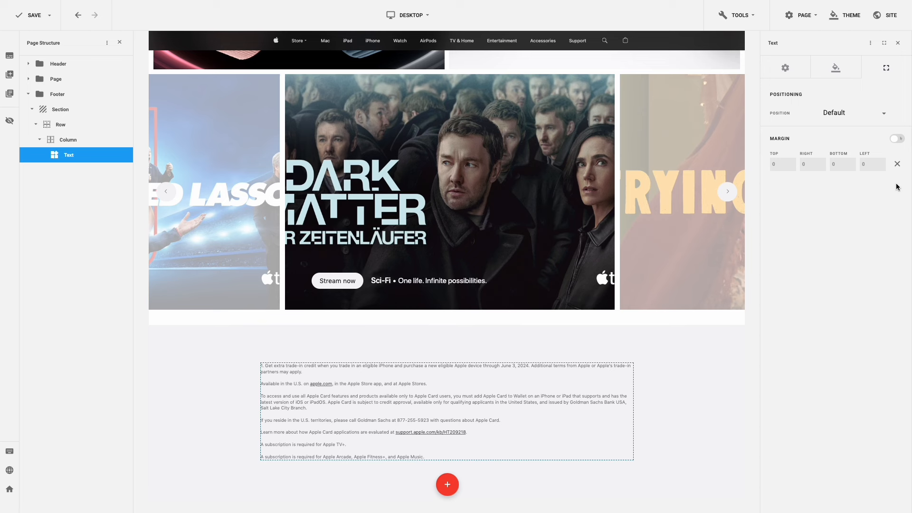
{"action": "mouse_move", "coordinate": [735, 382]}
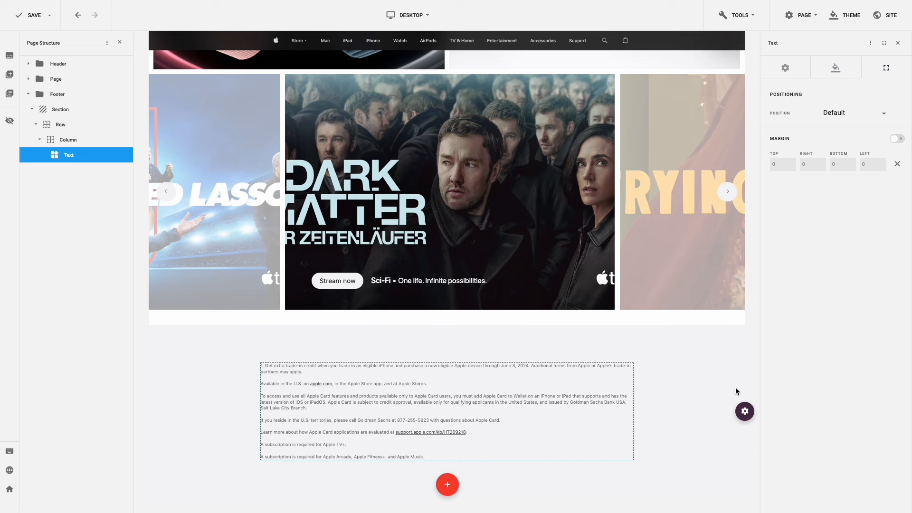
- Add a six-column row (2+2+2+2+2+2) to the footer section
{"action": "left_click", "coordinate": [714, 412]}
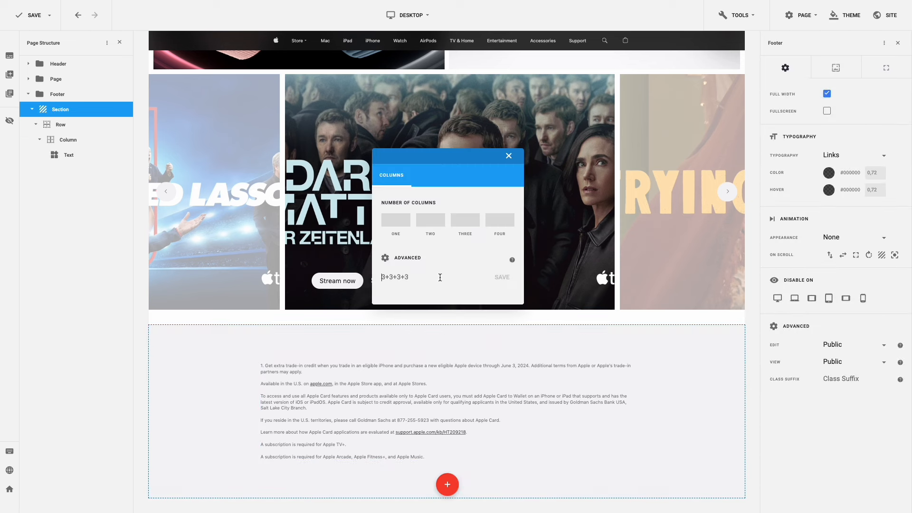
{"action": "type", "text": "2+2+2+2+2+2"}
{"action": "left_click", "coordinate": [497, 280]}
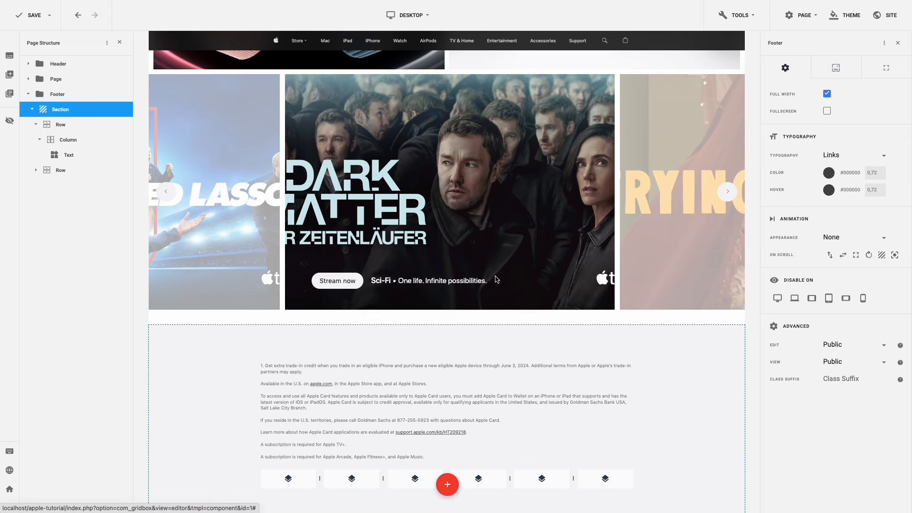
- Hide the sixth footer column on every device size
{"action": "scroll", "coordinate": [495, 276], "scroll_direction": "down", "scroll_amount": 1}
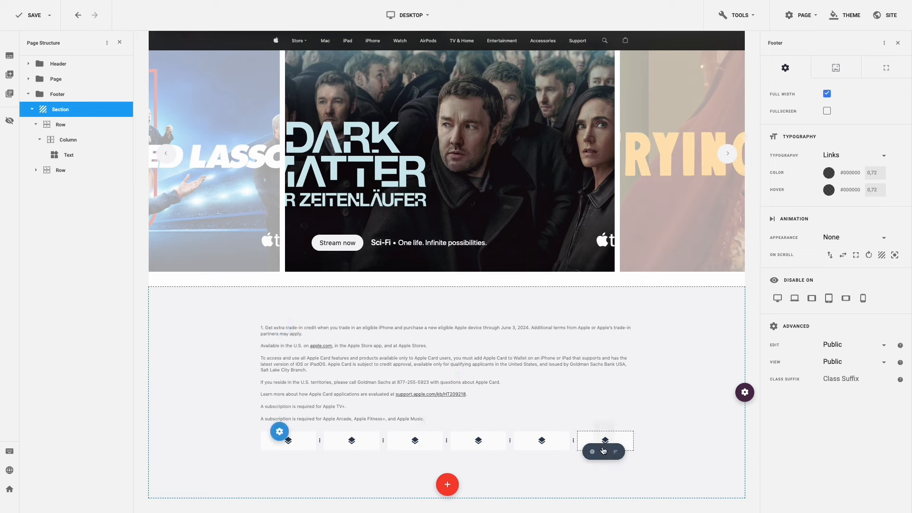
{"action": "left_click", "coordinate": [604, 451]}
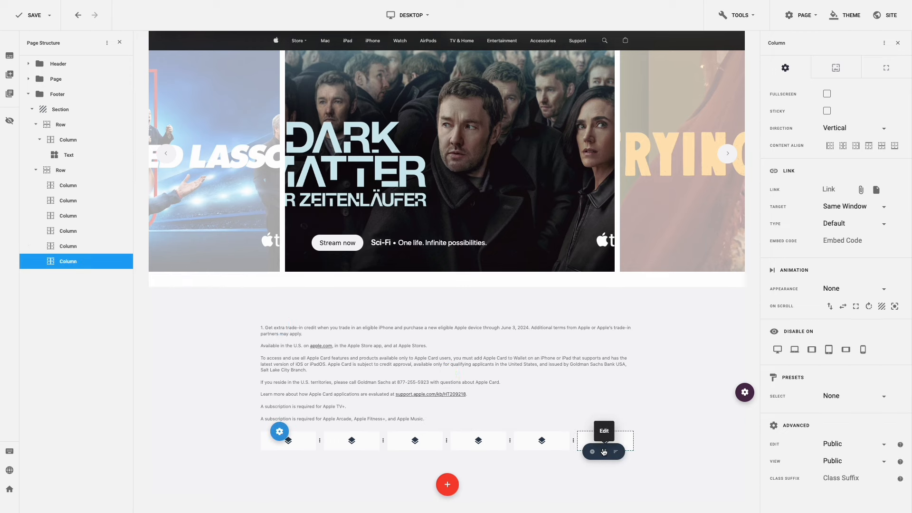
{"action": "left_click", "coordinate": [783, 352]}
{"action": "left_click", "coordinate": [794, 350]}
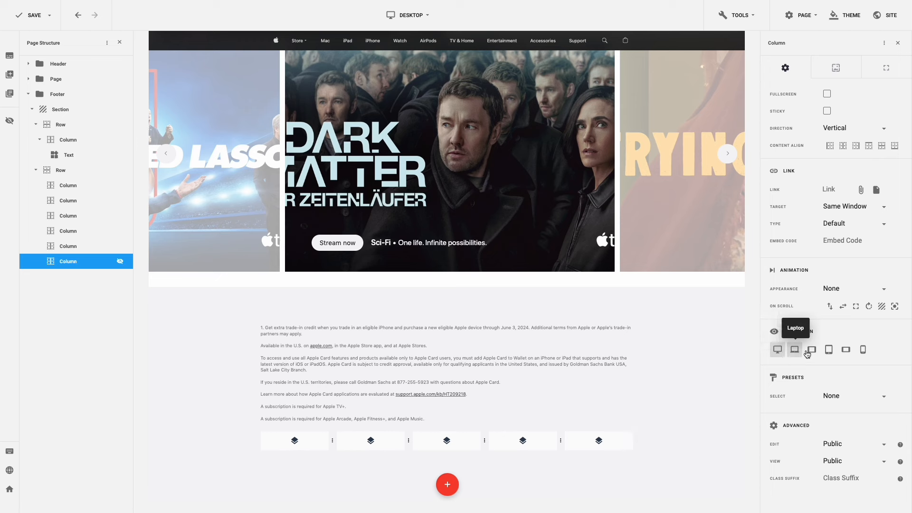
{"action": "left_click", "coordinate": [812, 351]}
{"action": "left_click", "coordinate": [829, 351]}
{"action": "left_click", "coordinate": [846, 351]}
{"action": "left_click", "coordinate": [863, 352]}
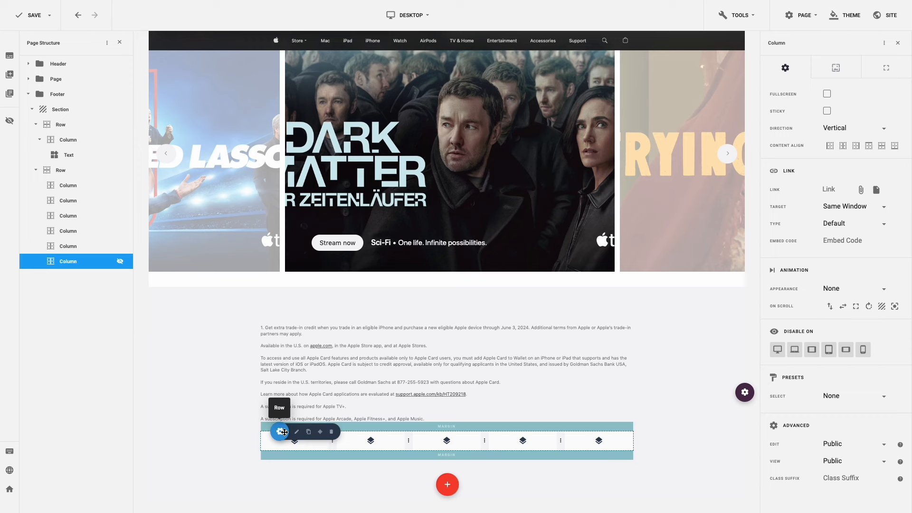
- Reset the link row's margins and give it 20 top margin and padding
{"action": "left_click", "coordinate": [296, 432]}
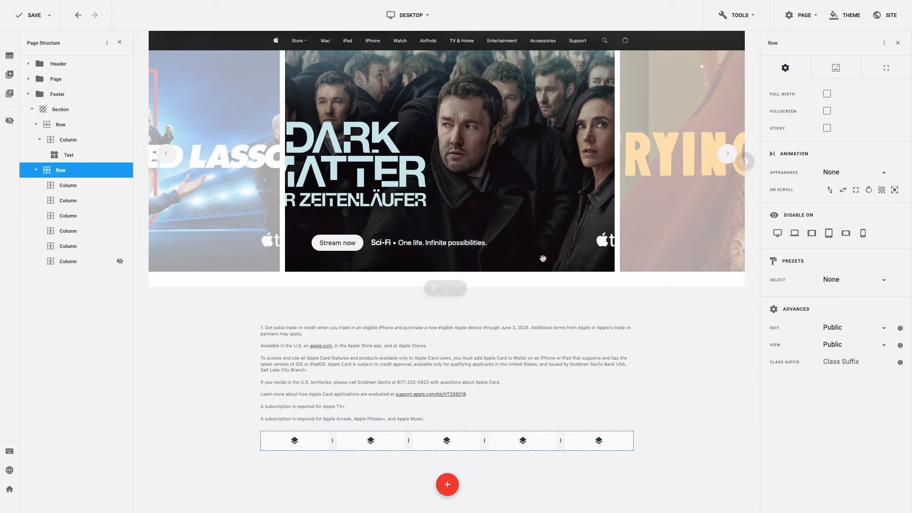
{"action": "left_click", "coordinate": [873, 79]}
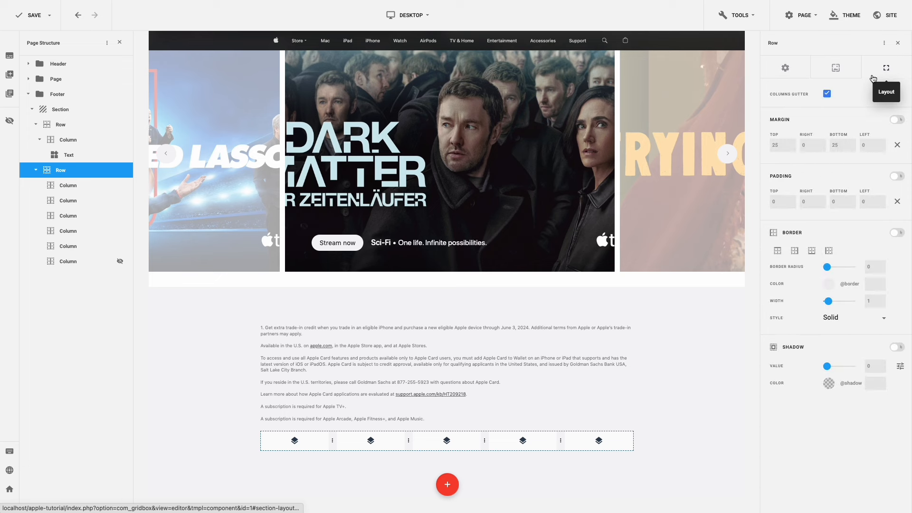
{"action": "left_click", "coordinate": [897, 145]}
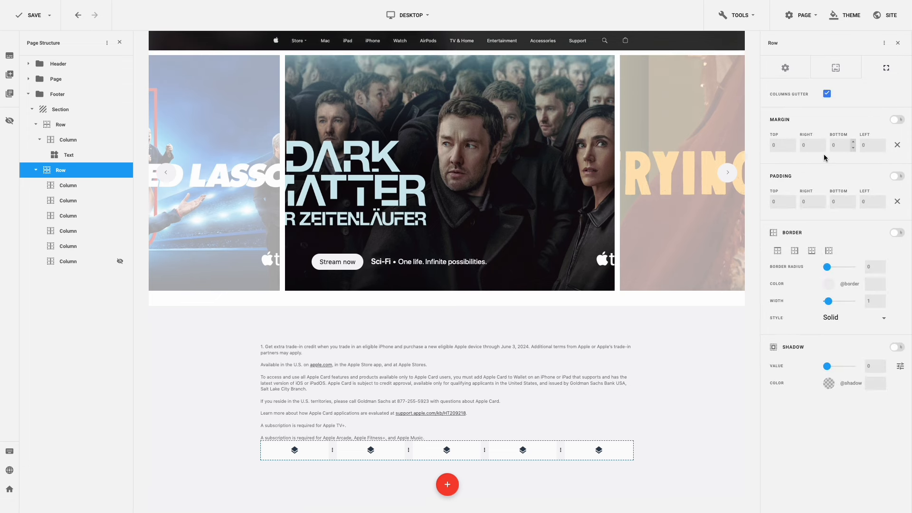
{"action": "left_click_drag", "start_coordinate": [780, 146], "coordinate": [770, 145]}
{"action": "left_click", "coordinate": [772, 201]}
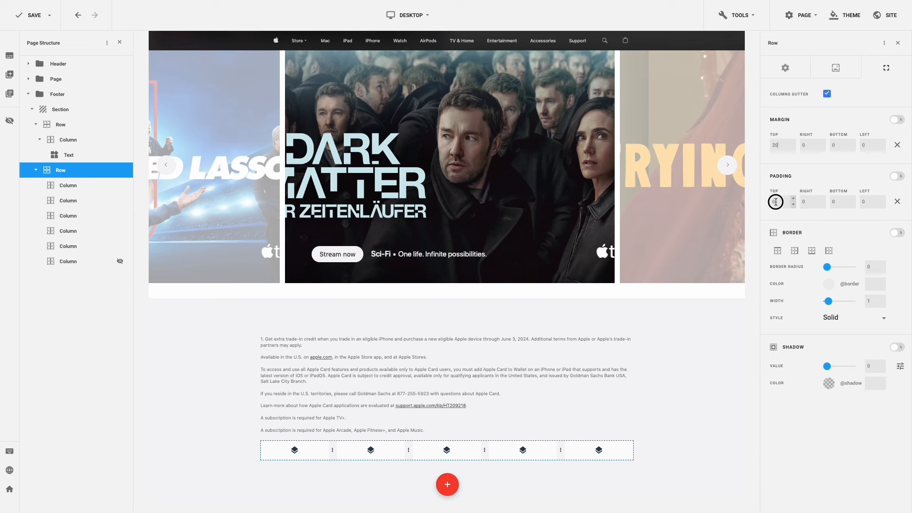
{"action": "type", "text": "20"}
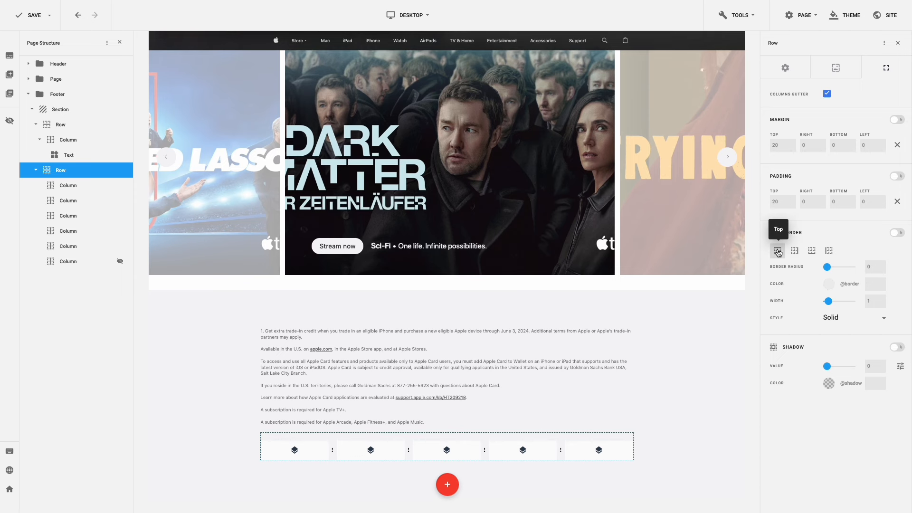
- Set the row's top border colour to #d2d2d4
{"action": "left_click", "coordinate": [842, 284]}
{"action": "type", "text": "#d2d2d4"}
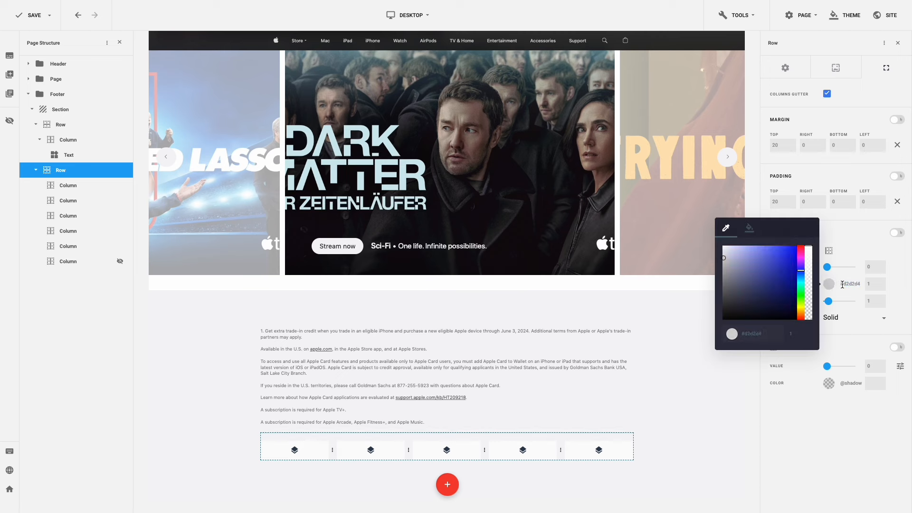
{"action": "left_click", "coordinate": [893, 285]}
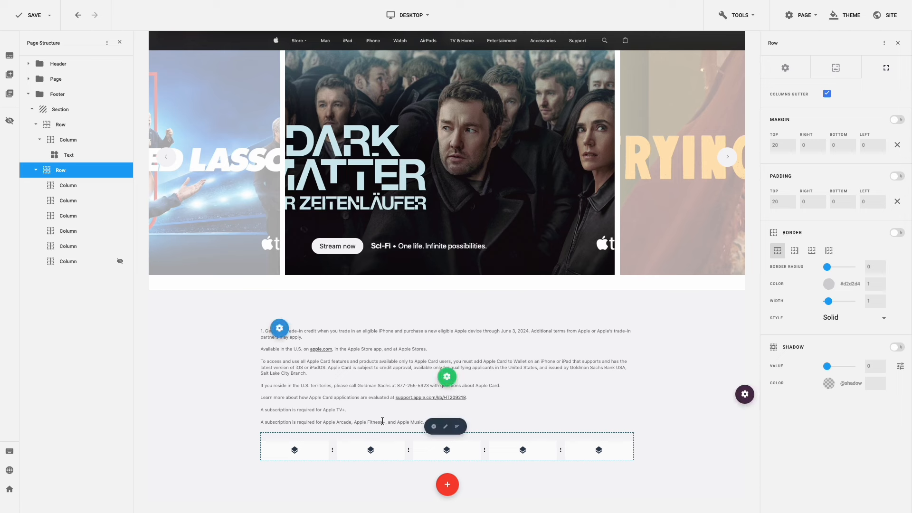
{"action": "left_click", "coordinate": [294, 453]}
{"action": "left_click", "coordinate": [294, 451]}
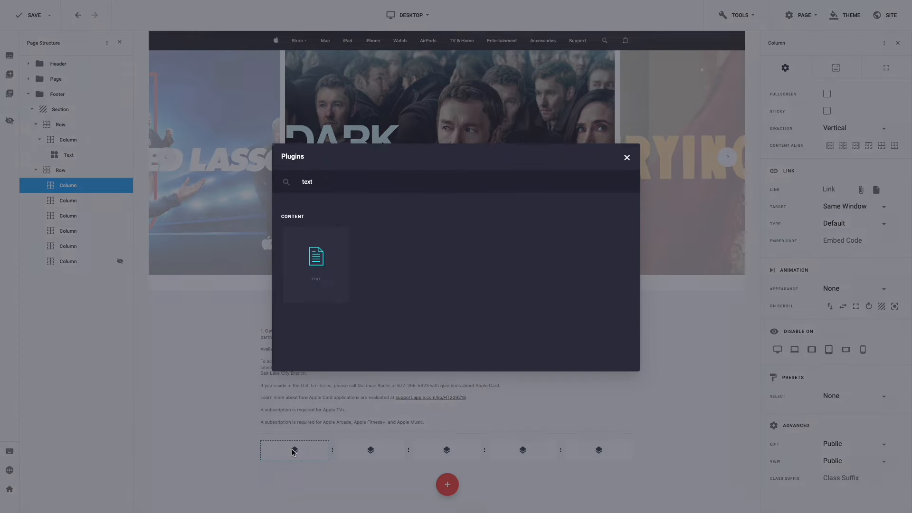
- Add a Text element reading 'Shop and Learn' formatted as Heading 3
{"action": "left_click", "coordinate": [316, 266]}
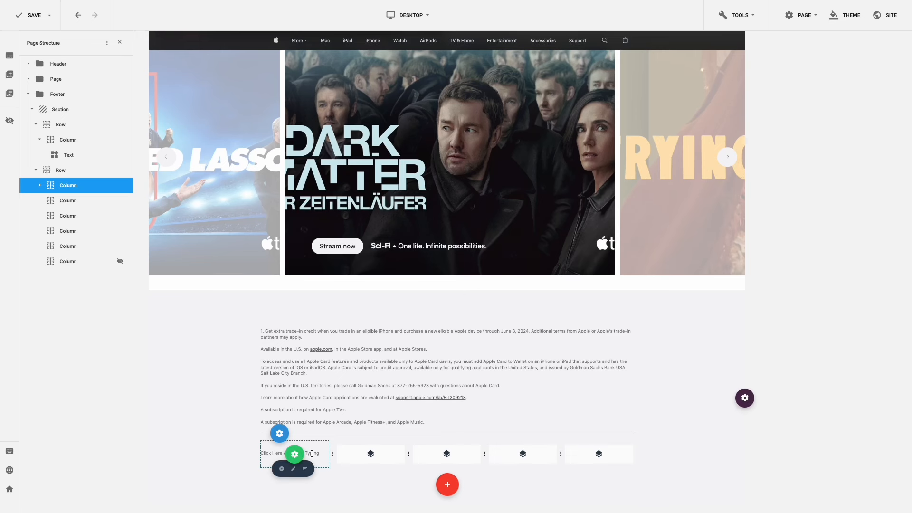
{"action": "left_click", "coordinate": [293, 468]}
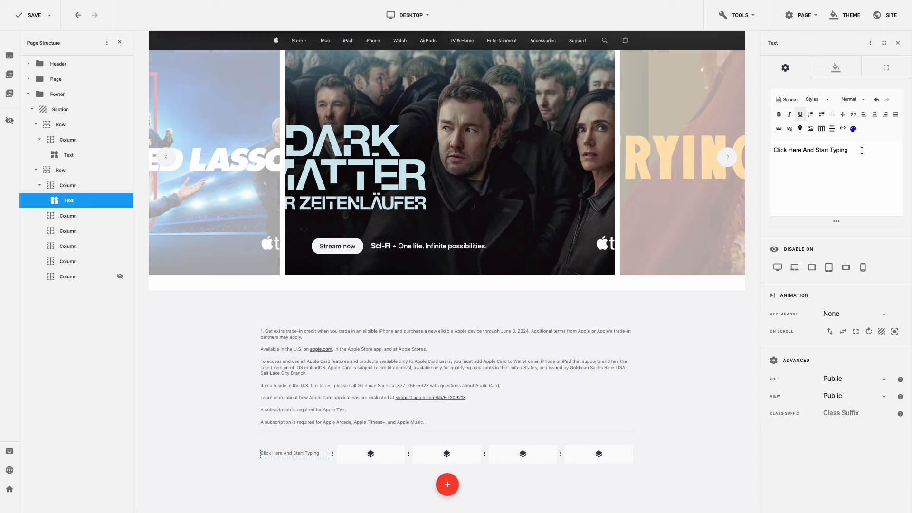
{"action": "left_click_drag", "start_coordinate": [862, 151], "coordinate": [773, 150]}
{"action": "type", "text": "Shop and Learn"}
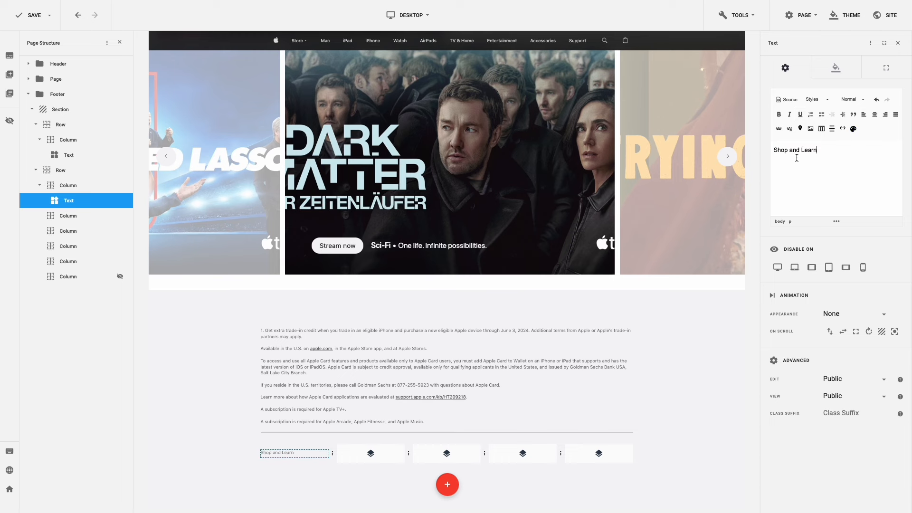
{"action": "key", "text": "ctrl+a"}
{"action": "left_click", "coordinate": [854, 100]}
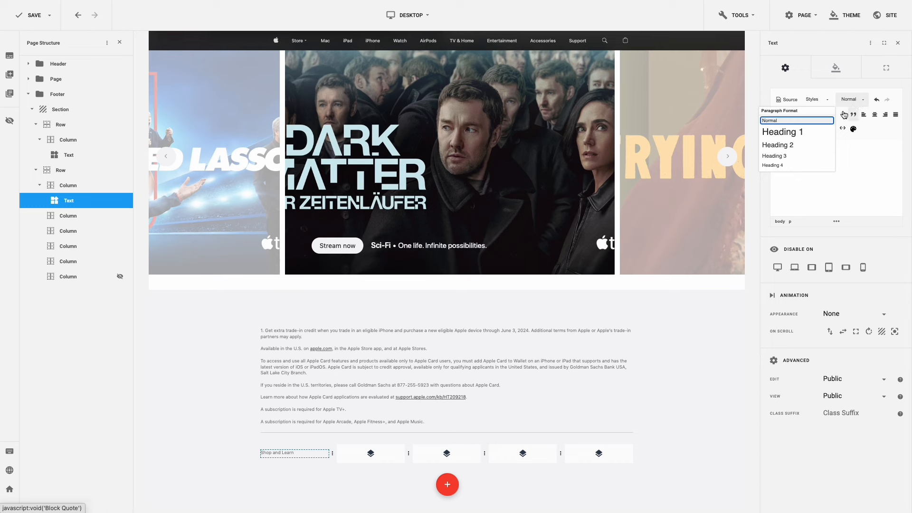
{"action": "left_click", "coordinate": [799, 156]}
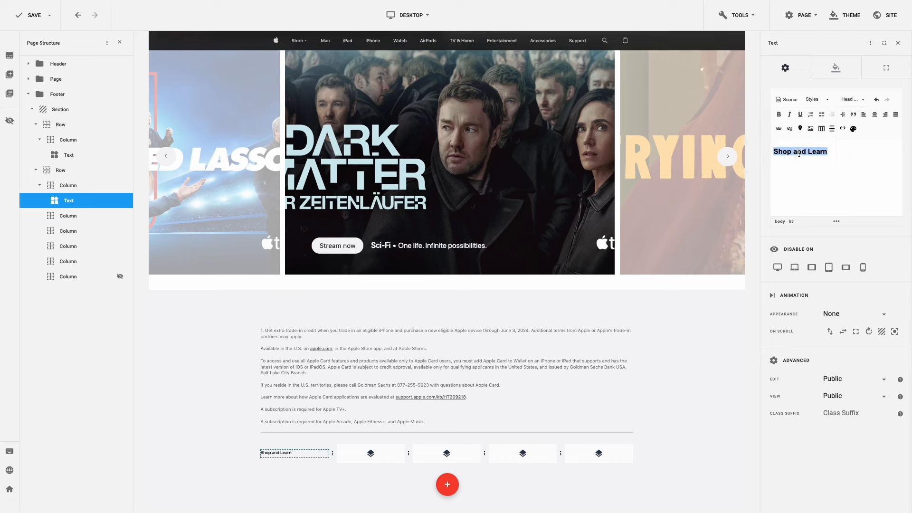
- Reset the heading's margins, leaving a bottom margin of 10
{"action": "left_click", "coordinate": [886, 71]}
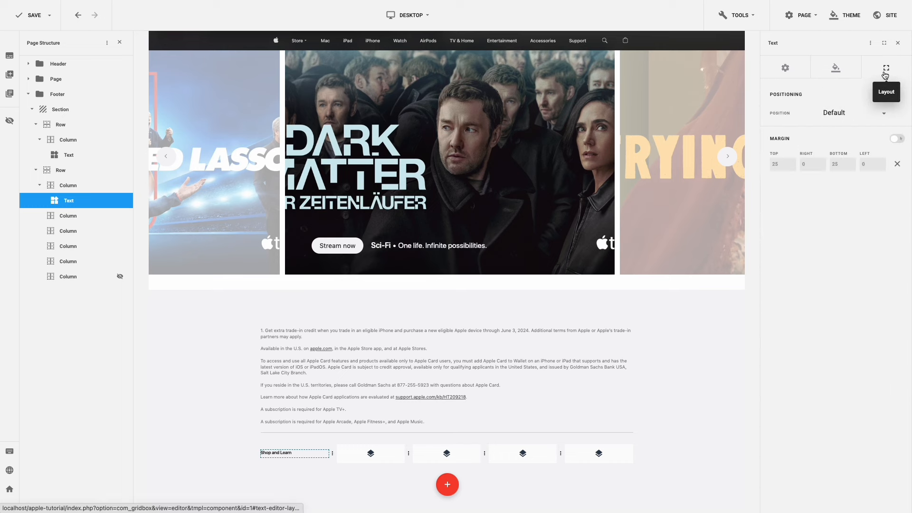
{"action": "left_click", "coordinate": [897, 165]}
{"action": "left_click", "coordinate": [840, 164]}
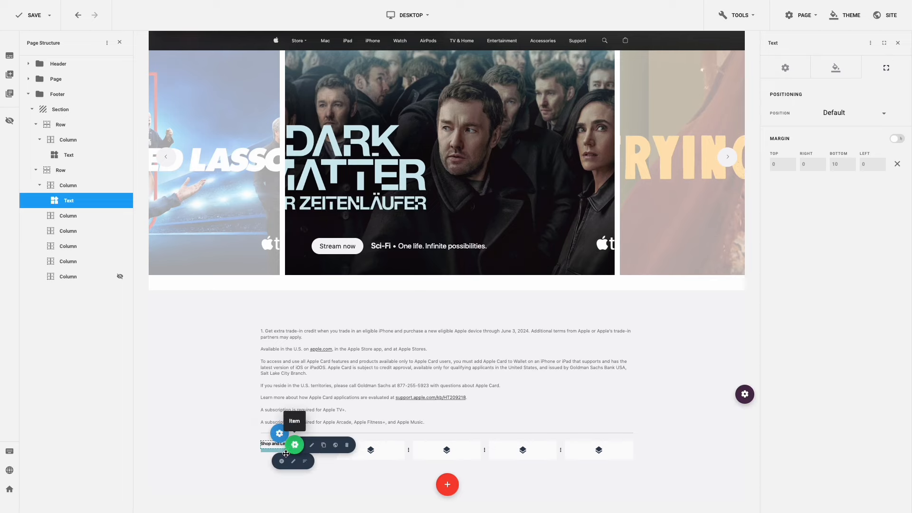
- Add a second Text element holding the Store to Gift Cards list
{"action": "left_click", "coordinate": [281, 459]}
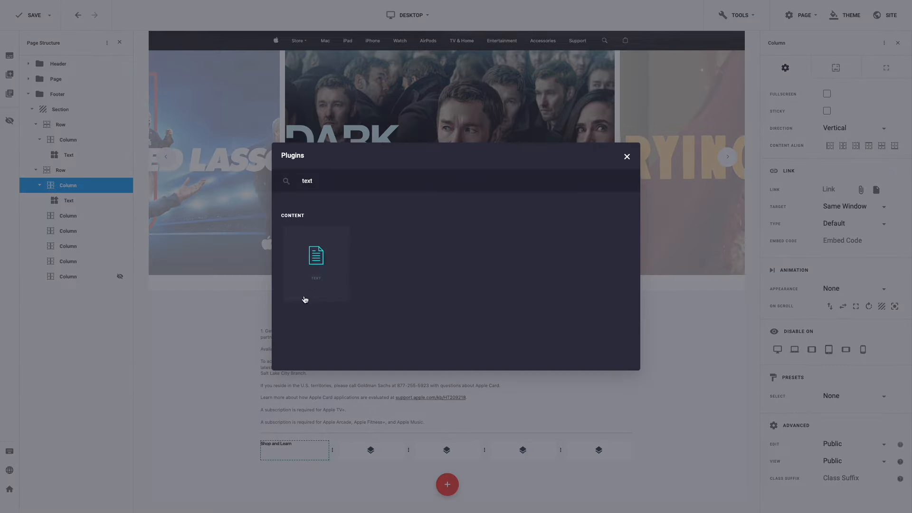
{"action": "left_click", "coordinate": [314, 269]}
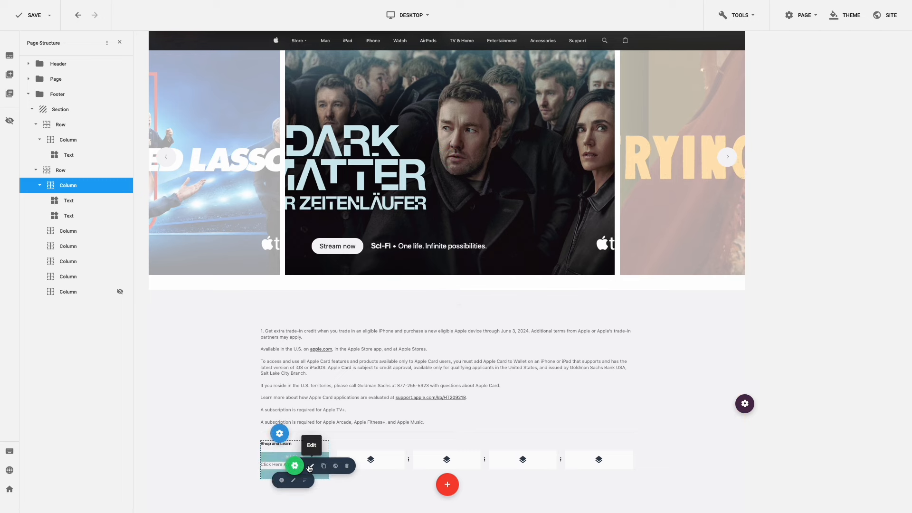
{"action": "left_click", "coordinate": [311, 466]}
{"action": "left_click_drag", "start_coordinate": [850, 150], "coordinate": [769, 147]}
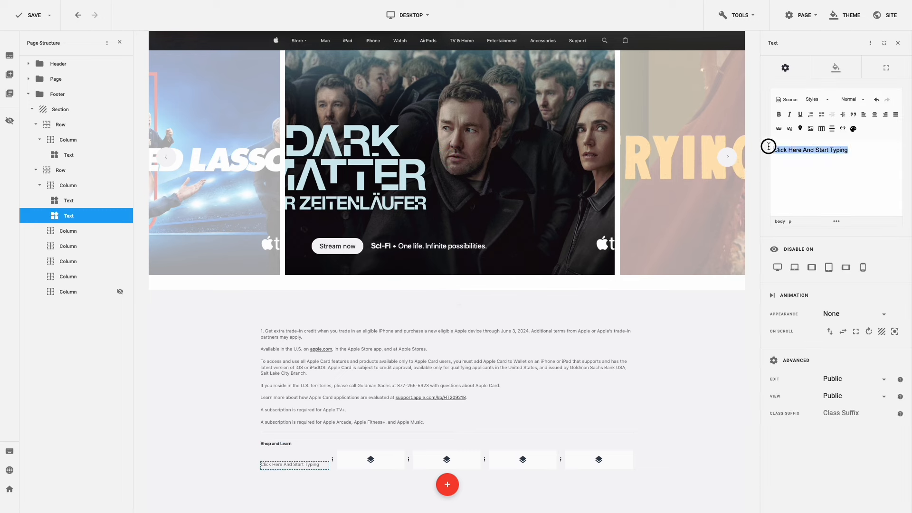
{"action": "type", "text": "Store Mac iPad iPhone Watch Vision AirPods TV & Home AirTag Accessories Gift Cards"}
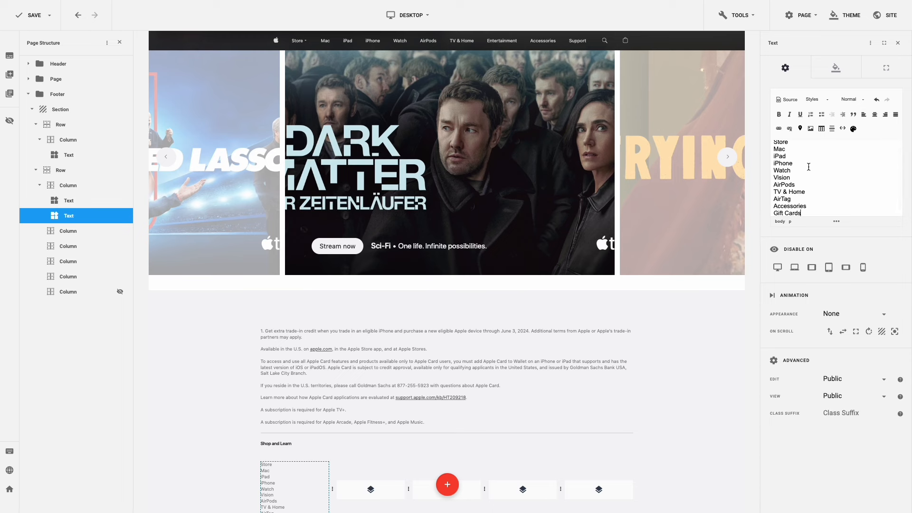
{"action": "scroll", "coordinate": [809, 166], "scroll_direction": "up", "scroll_amount": 1}
{"action": "scroll", "coordinate": [633, 229], "scroll_direction": "down", "scroll_amount": 2}
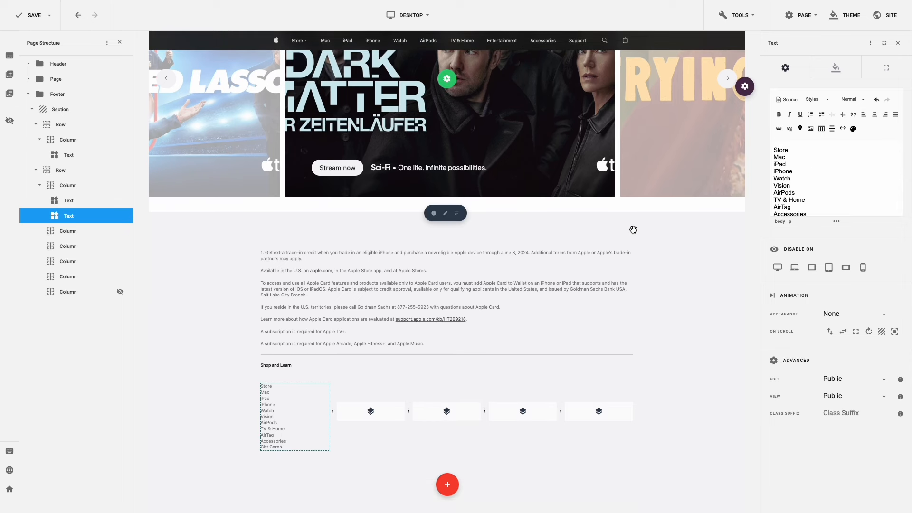
- Link Store, Mac, iPad, iPhone and Watch to #
{"action": "left_click_drag", "start_coordinate": [793, 150], "coordinate": [774, 149]}
{"action": "left_click", "coordinate": [779, 128]}
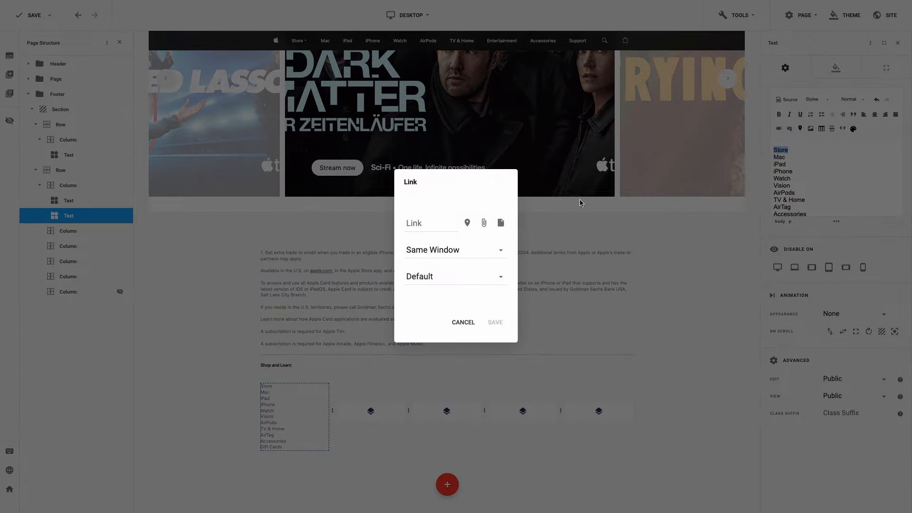
{"action": "left_click", "coordinate": [416, 223]}
{"action": "type", "text": "#"}
{"action": "left_click", "coordinate": [495, 322]}
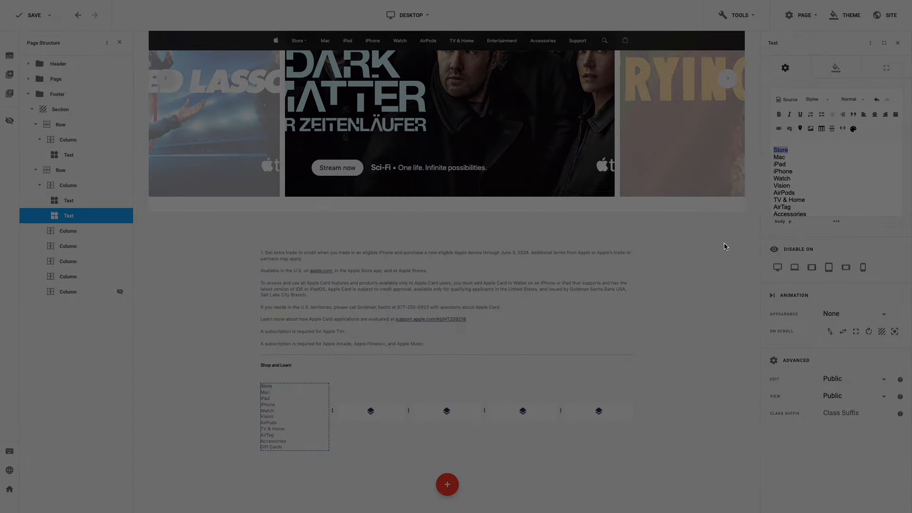
{"action": "double_click", "coordinate": [779, 157]}
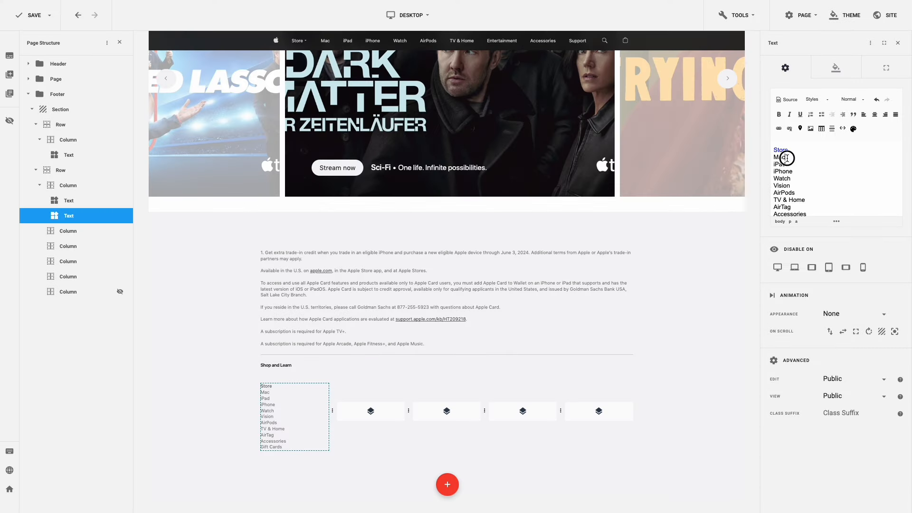
{"action": "left_click", "coordinate": [779, 129]}
{"action": "left_click", "coordinate": [428, 221]}
{"action": "type", "text": "#"}
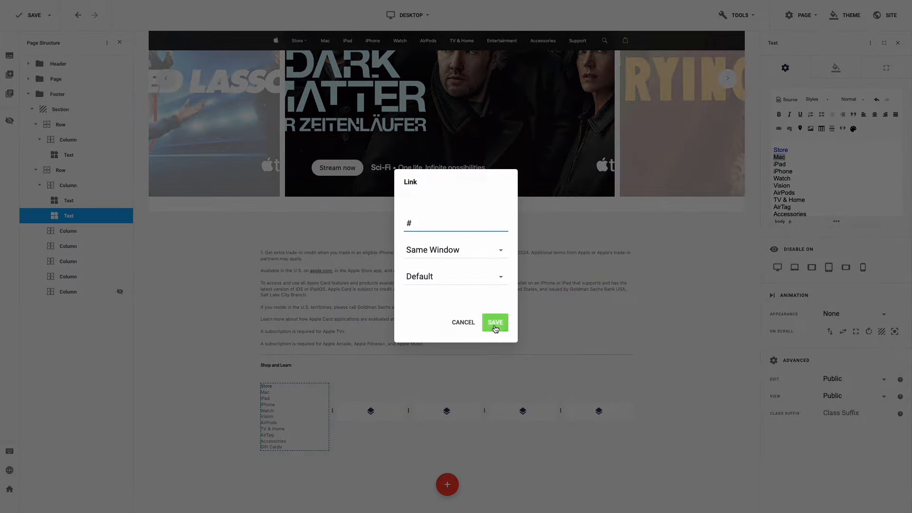
{"action": "left_click", "coordinate": [495, 323]}
{"action": "double_click", "coordinate": [779, 164]}
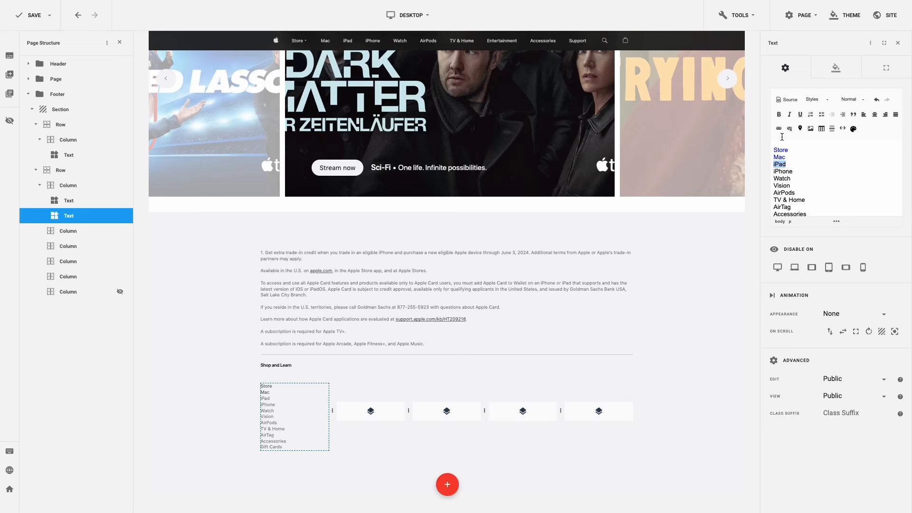
{"action": "left_click", "coordinate": [778, 129]}
{"action": "left_click", "coordinate": [427, 221]}
{"action": "type", "text": "#"}
{"action": "left_click", "coordinate": [495, 322]}
{"action": "double_click", "coordinate": [782, 172]}
{"action": "left_click", "coordinate": [778, 129]}
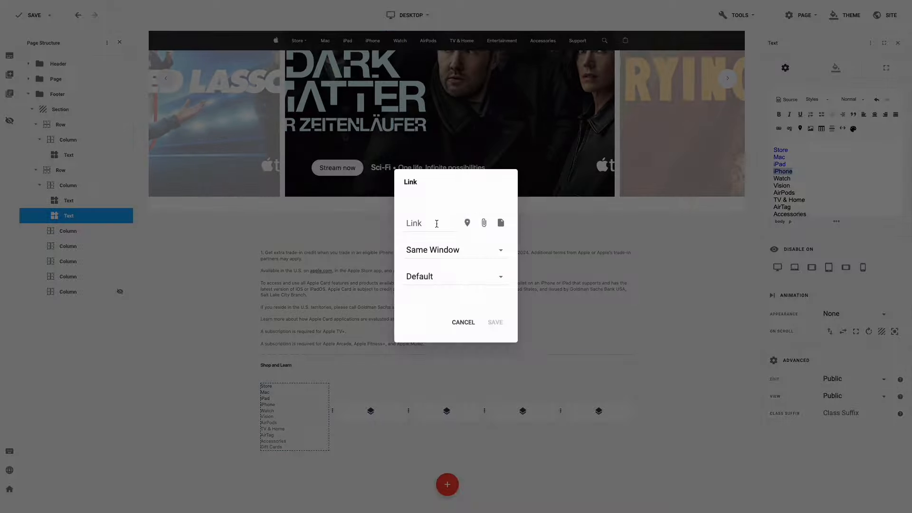
{"action": "left_click", "coordinate": [437, 224]}
{"action": "type", "text": "#"}
{"action": "left_click", "coordinate": [495, 322]}
{"action": "double_click", "coordinate": [782, 179]}
{"action": "left_click", "coordinate": [779, 130]}
{"action": "type", "text": "#"}
{"action": "left_click", "coordinate": [495, 322]}
- Link Vision, AirPods, TV & Home, AirTag, Accessories and Gift Cards to #
{"action": "double_click", "coordinate": [782, 186]}
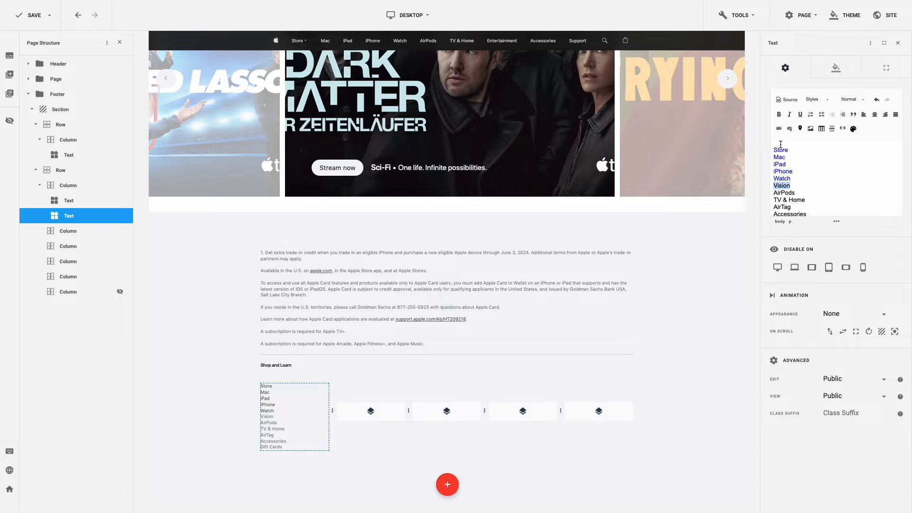
{"action": "left_click", "coordinate": [778, 129]}
{"action": "type", "text": "#"}
{"action": "left_click", "coordinate": [495, 322]}
{"action": "double_click", "coordinate": [784, 192]}
{"action": "left_click", "coordinate": [779, 129]}
{"action": "type", "text": "#"}
{"action": "left_click", "coordinate": [495, 322]}
{"action": "double_click", "coordinate": [789, 200]}
{"action": "left_click", "coordinate": [779, 129]}
{"action": "type", "text": "#"}
{"action": "left_click", "coordinate": [495, 322]}
{"action": "double_click", "coordinate": [782, 192]}
{"action": "left_click", "coordinate": [779, 129]}
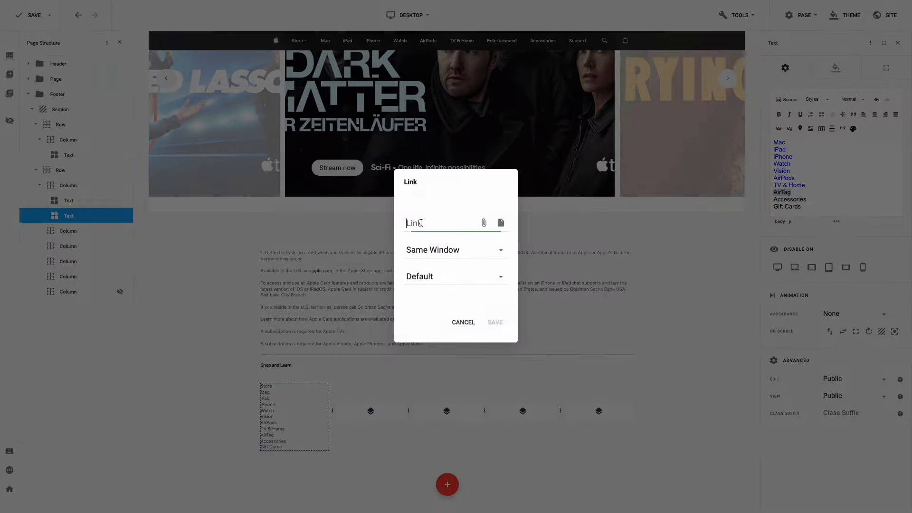
{"action": "type", "text": "#"}
{"action": "left_click", "coordinate": [495, 322]}
{"action": "double_click", "coordinate": [789, 200]}
{"action": "left_click", "coordinate": [779, 129]}
{"action": "type", "text": "#"}
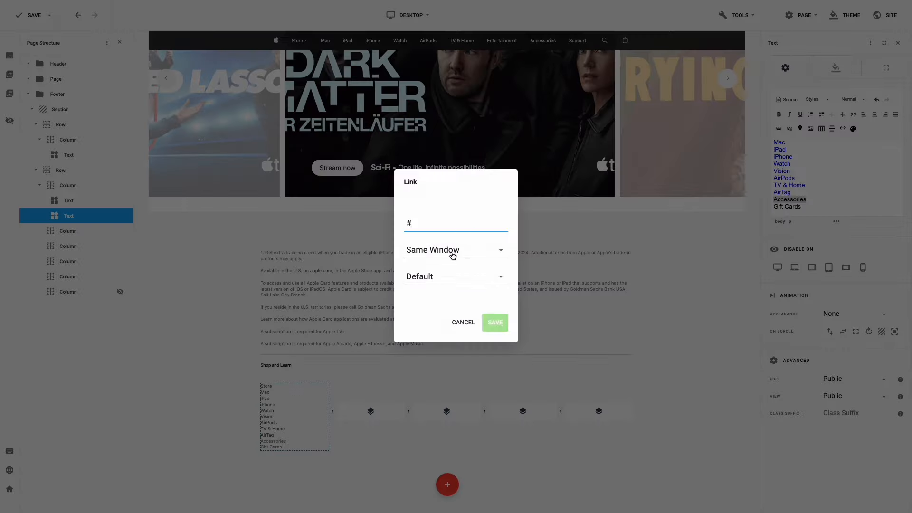
{"action": "left_click", "coordinate": [495, 322]}
{"action": "double_click", "coordinate": [787, 207]}
{"action": "left_click", "coordinate": [778, 129]}
{"action": "type", "text": "#"}
{"action": "left_click", "coordinate": [495, 322]}
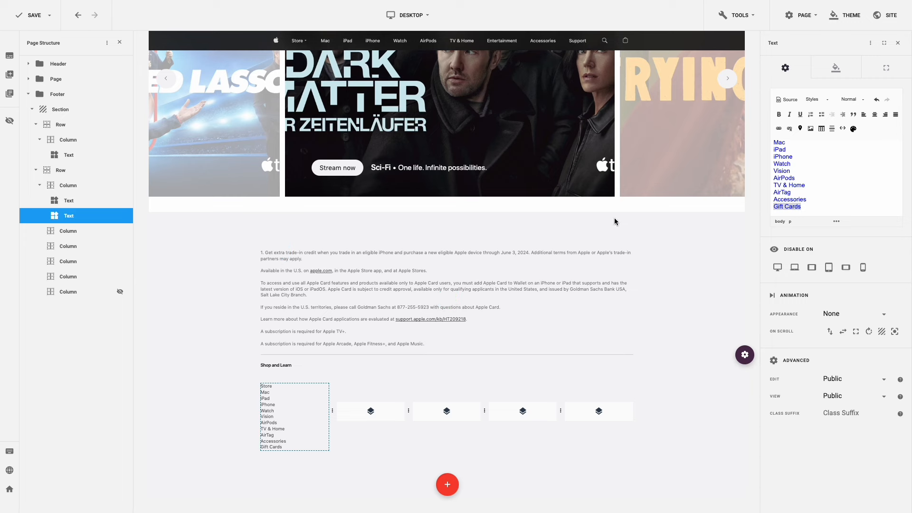
- Set the list's line height to 28 and clear its top and bottom margins
{"action": "left_click", "coordinate": [836, 71]}
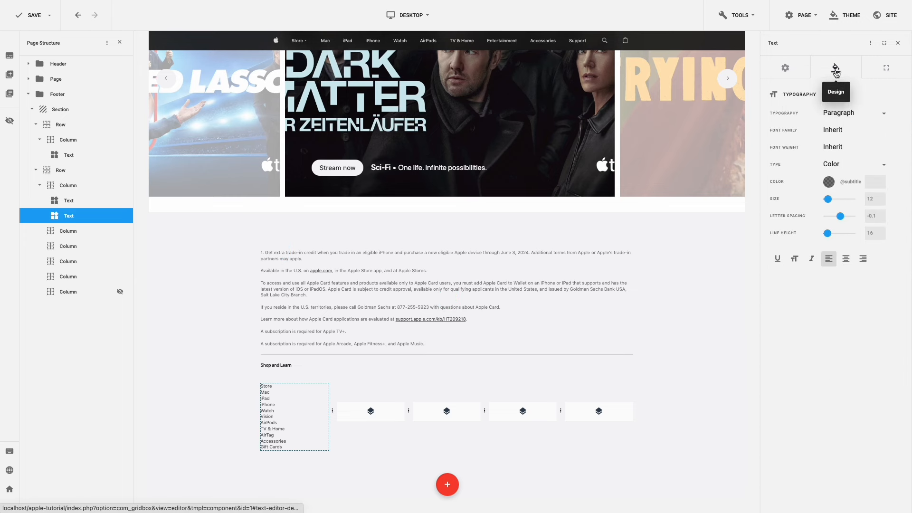
{"action": "left_click_drag", "start_coordinate": [873, 231], "coordinate": [864, 235]}
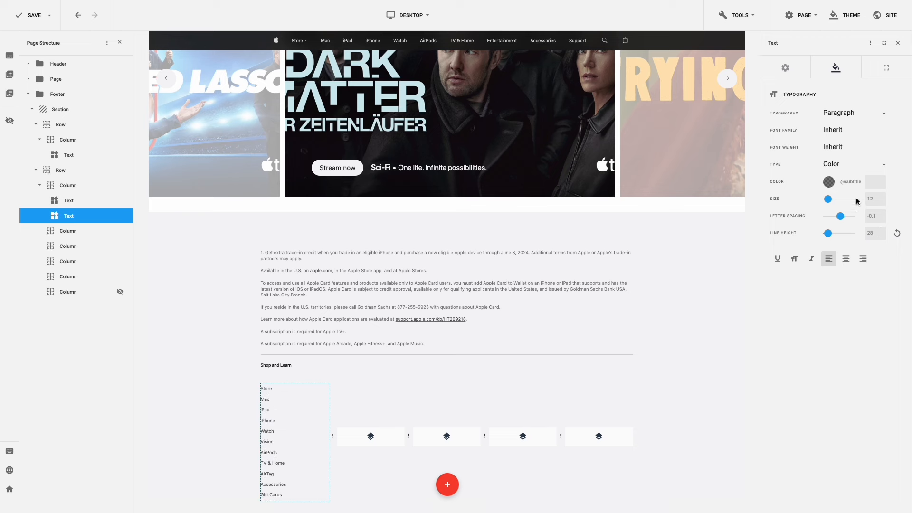
{"action": "left_click", "coordinate": [886, 70]}
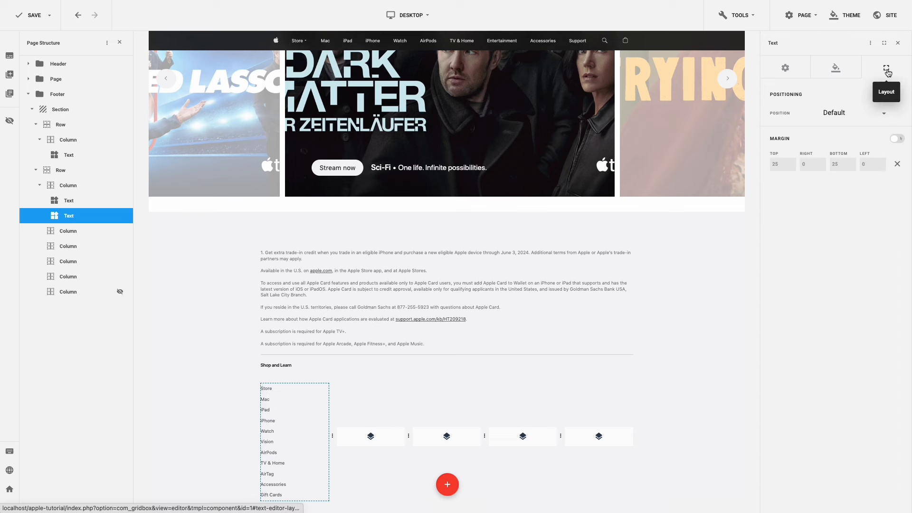
{"action": "left_click", "coordinate": [897, 164]}
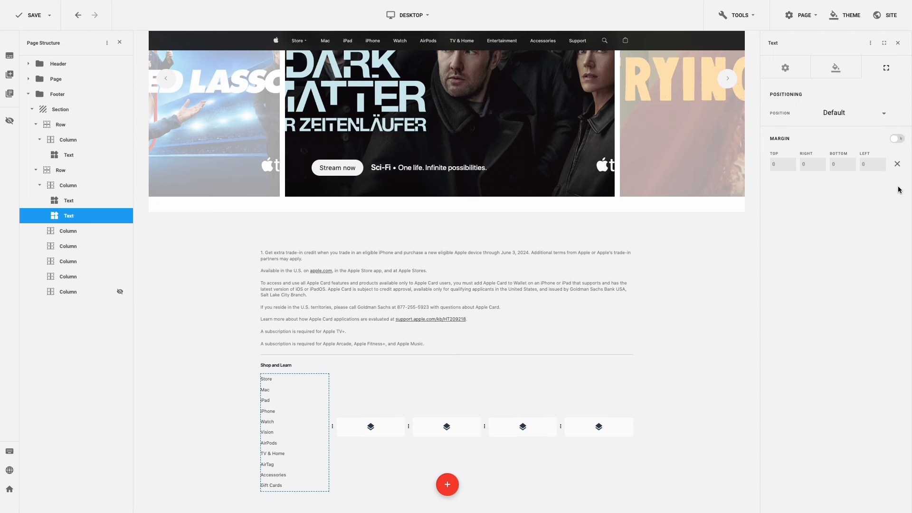
{"action": "scroll", "coordinate": [490, 386], "scroll_direction": "down", "scroll_amount": 1}
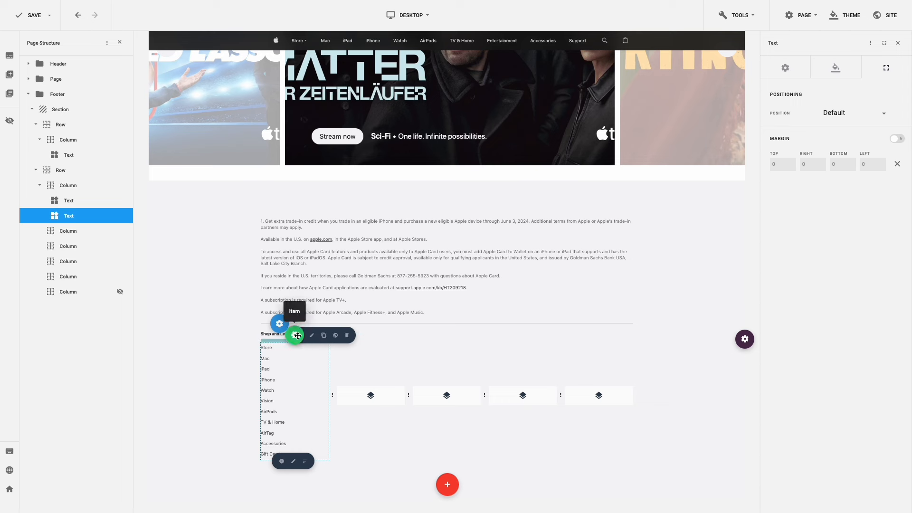
- Duplicate the heading below Gift Cards, rename it 'Apple Wallet', and give it 25 top margin
{"action": "left_click", "coordinate": [323, 337]}
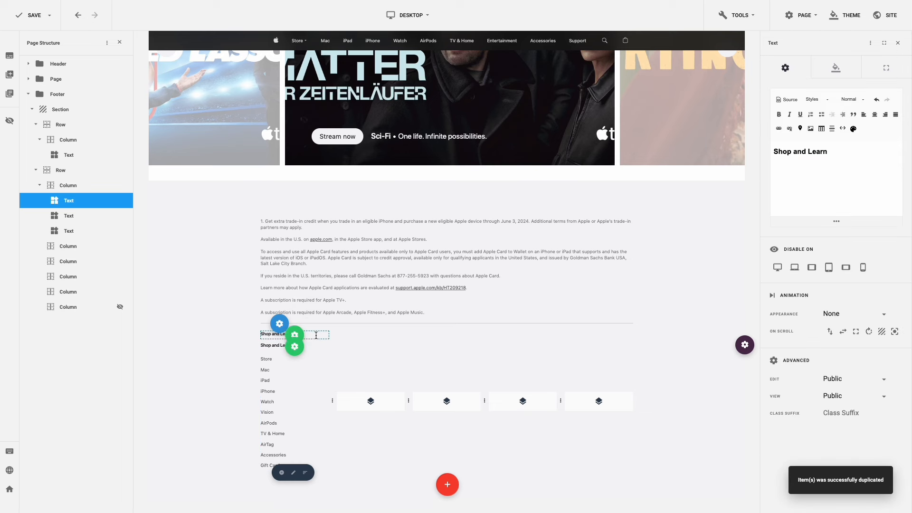
{"action": "left_click_drag", "start_coordinate": [294, 347], "coordinate": [287, 436]}
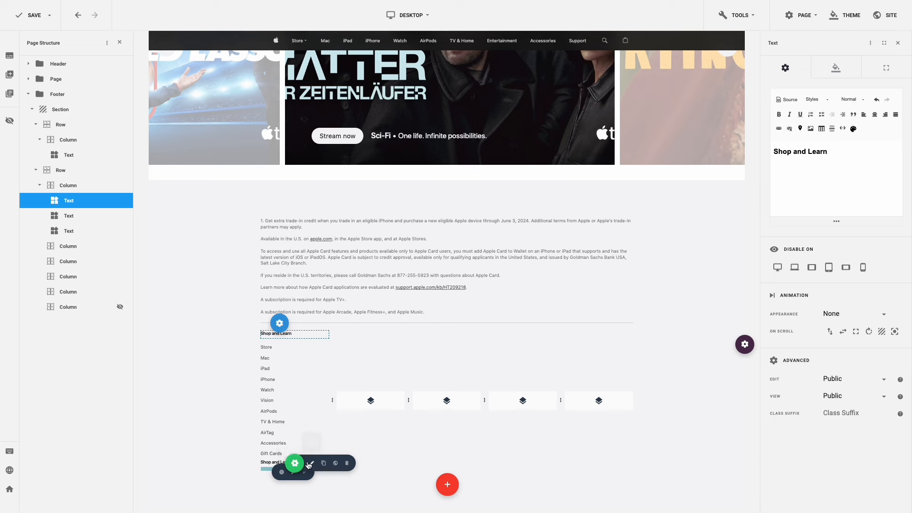
{"action": "left_click", "coordinate": [311, 464]}
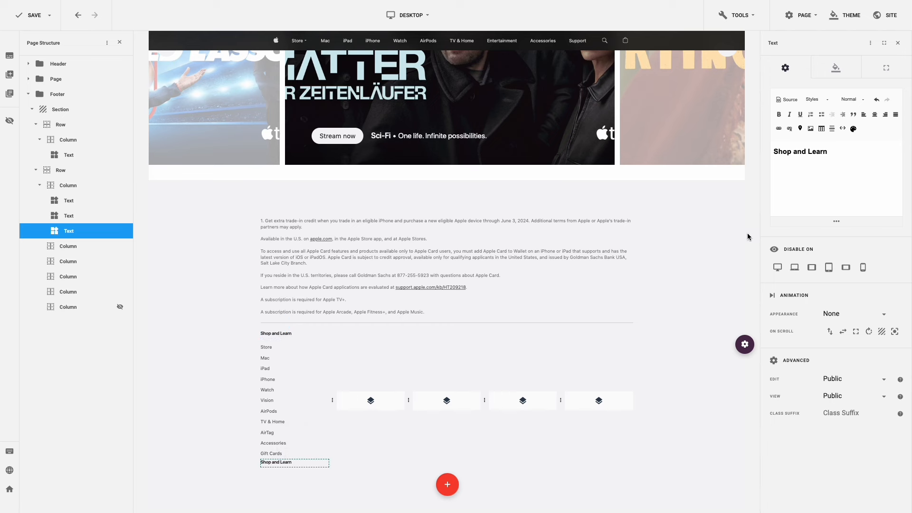
{"action": "left_click_drag", "start_coordinate": [837, 152], "coordinate": [774, 150]}
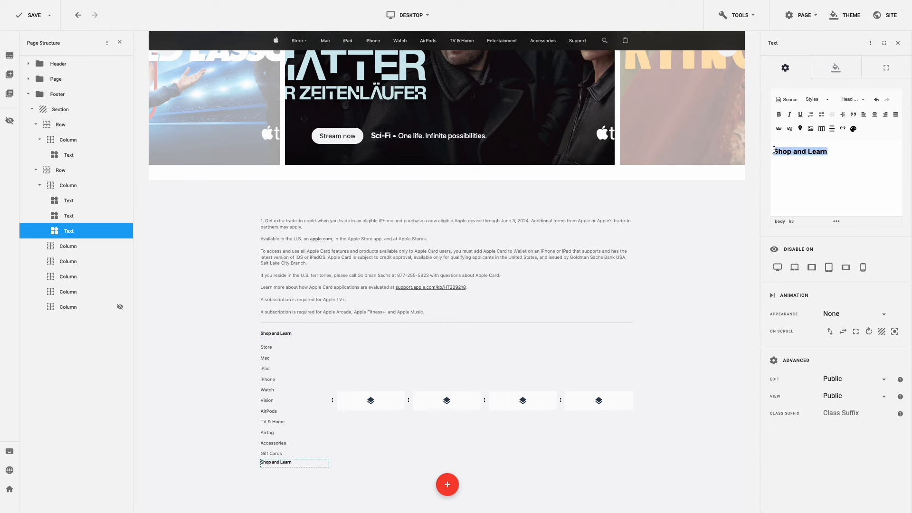
{"action": "key", "text": "ctrl+v"}
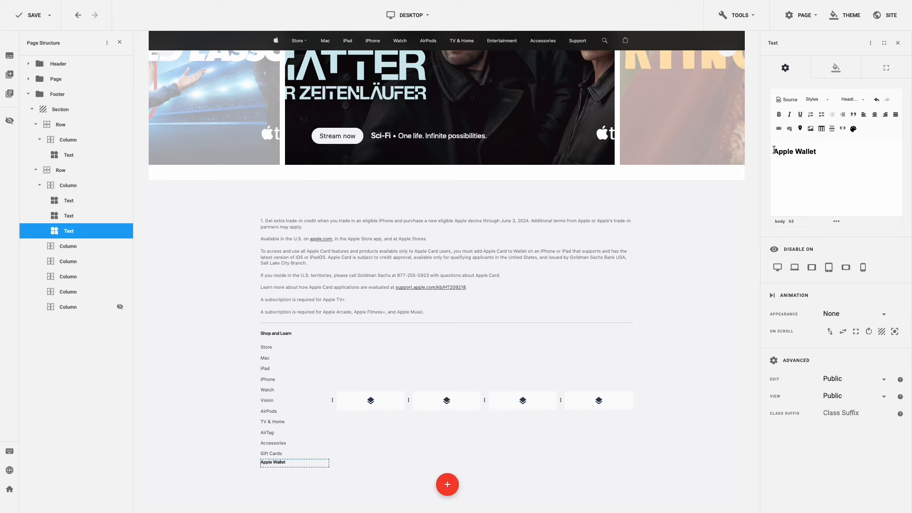
{"action": "left_click", "coordinate": [871, 78]}
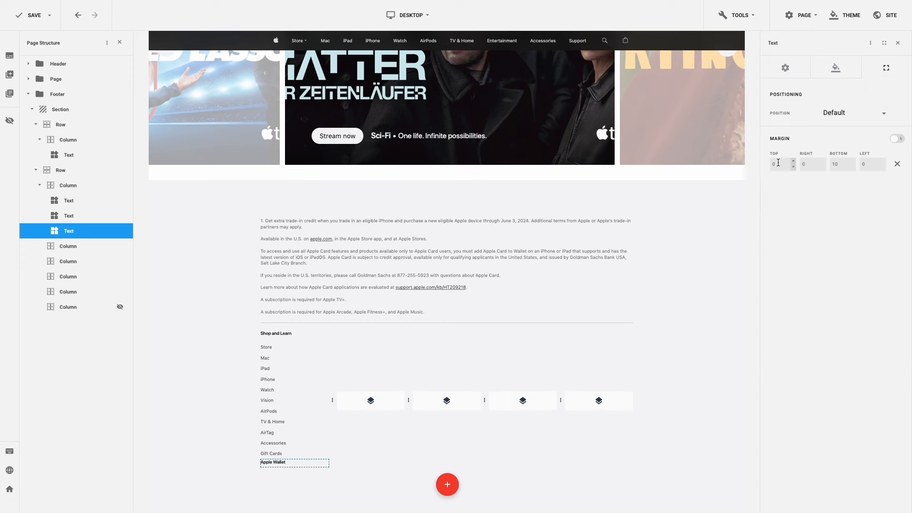
{"action": "double_click", "coordinate": [771, 165]}
{"action": "type", "text": "25"}
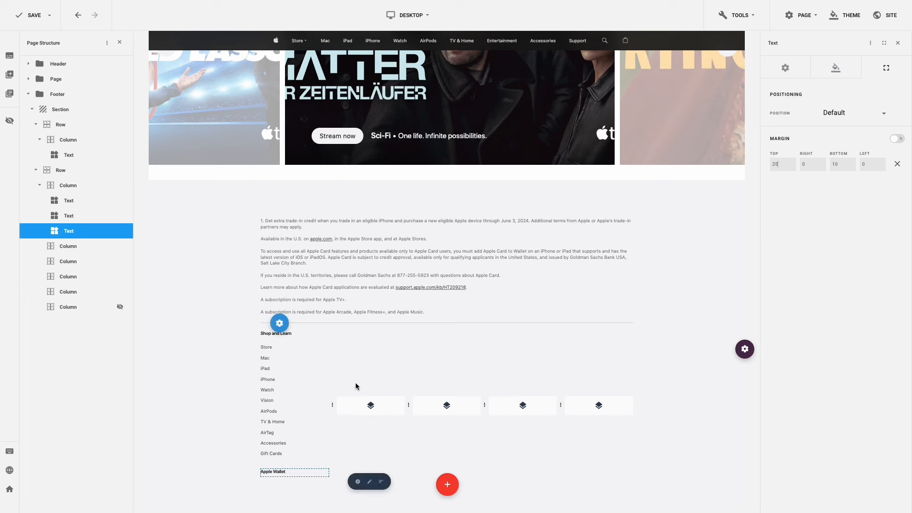
- Copy the Store-to-Gift Cards link list and paste it under the Apple Wallet heading
{"action": "left_click", "coordinate": [296, 398]}
{"action": "right_click", "coordinate": [296, 399]}
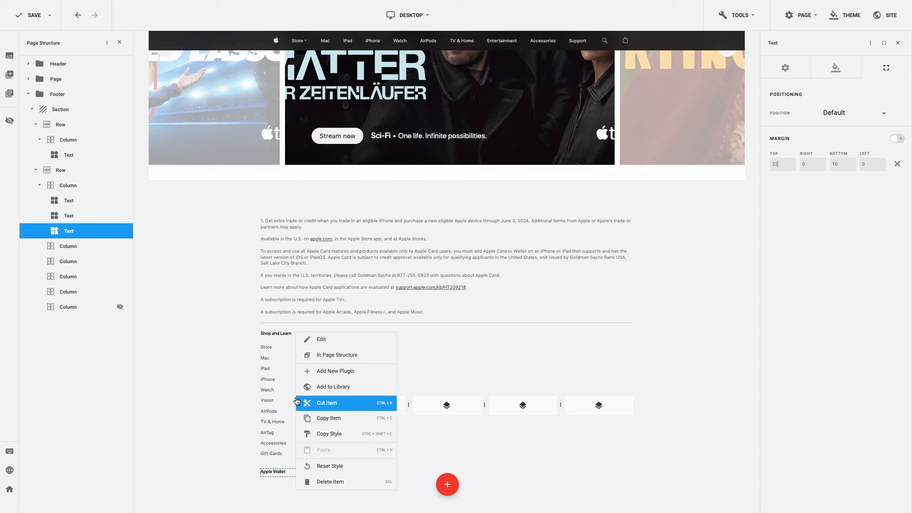
{"action": "left_click", "coordinate": [309, 418]}
{"action": "scroll", "coordinate": [309, 409], "scroll_direction": "down", "scroll_amount": 1}
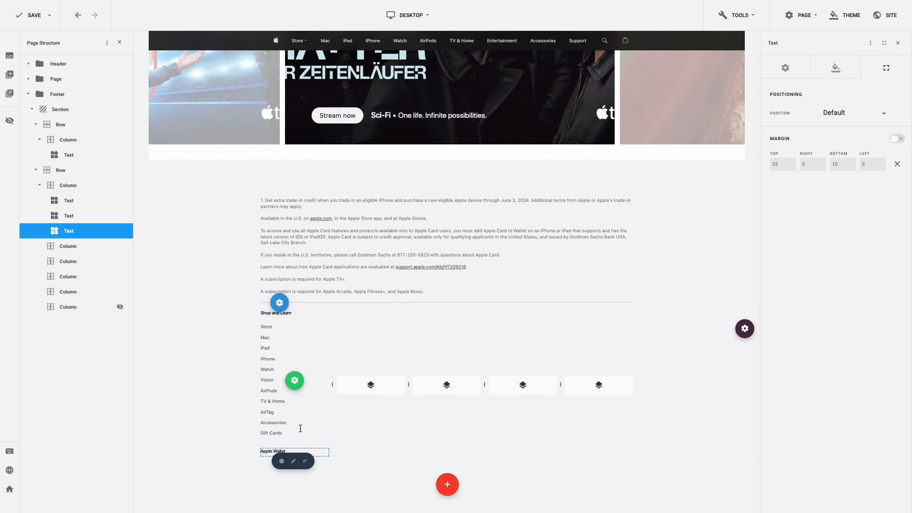
{"action": "right_click", "coordinate": [295, 450]}
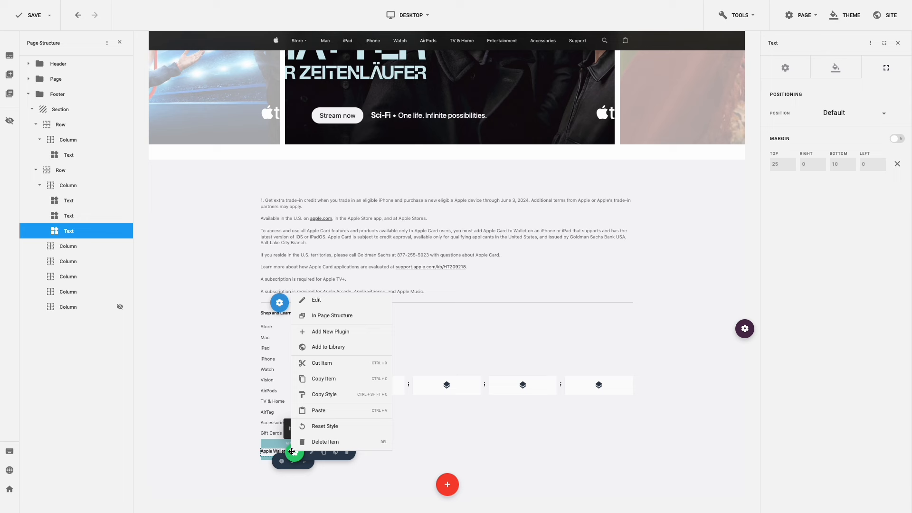
{"action": "left_click", "coordinate": [323, 412]}
{"action": "scroll", "coordinate": [325, 417], "scroll_direction": "down", "scroll_amount": 5}
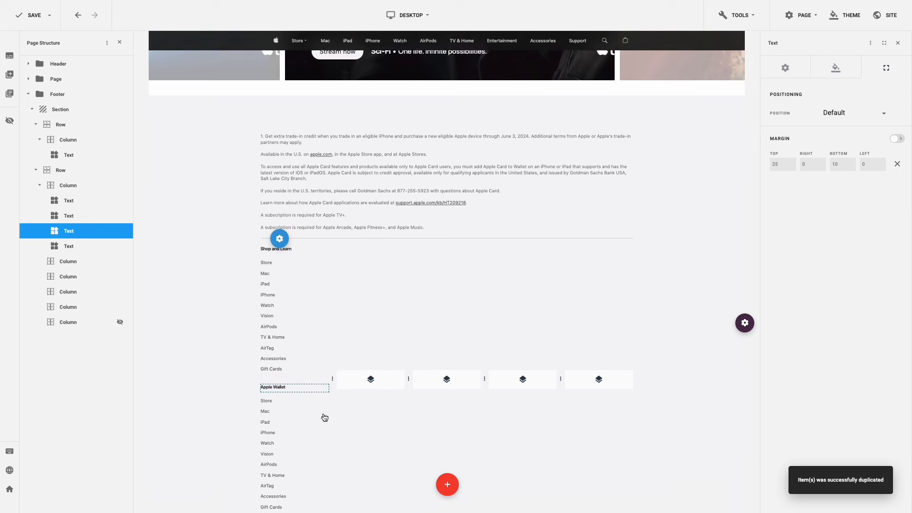
- Replace the copied list with the Apple Wallet links: Wallet, Apple Card, Apple Pay, Apple Cash
{"action": "left_click", "coordinate": [295, 403]}
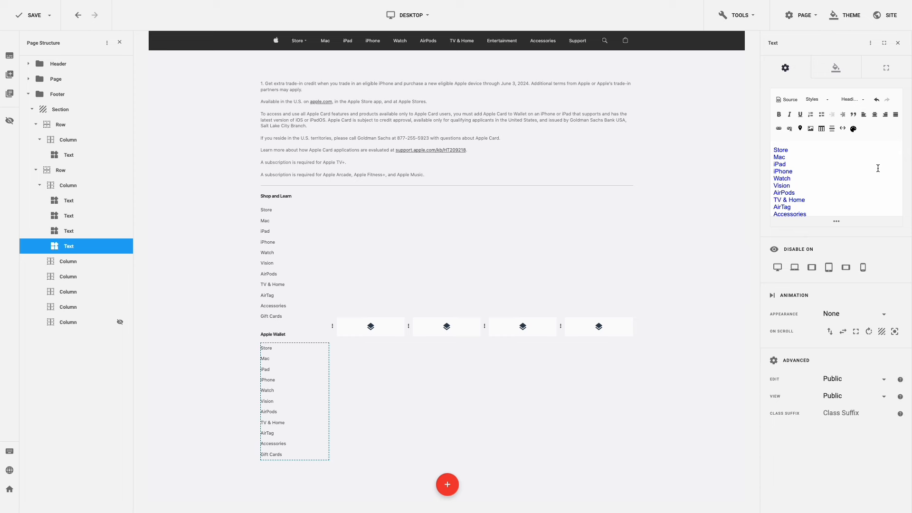
{"action": "key", "text": "ctrl+a"}
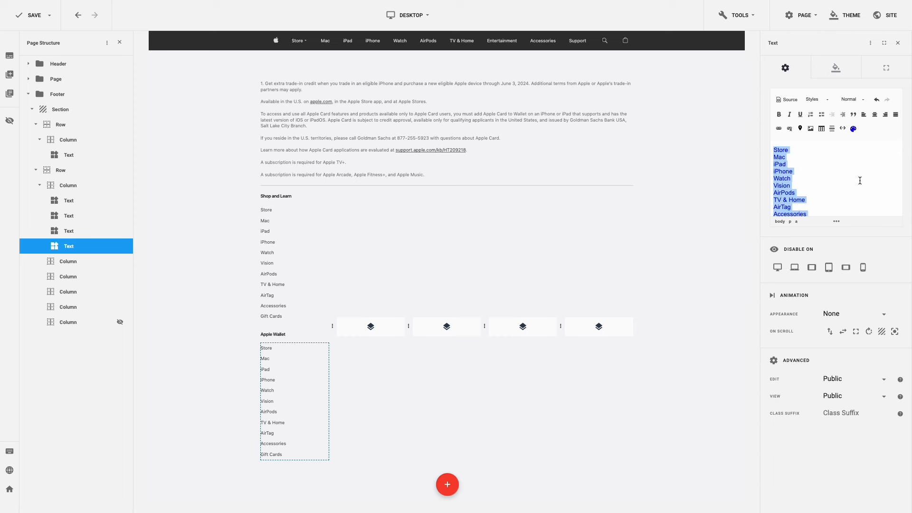
{"action": "key", "text": "ctrl+v"}
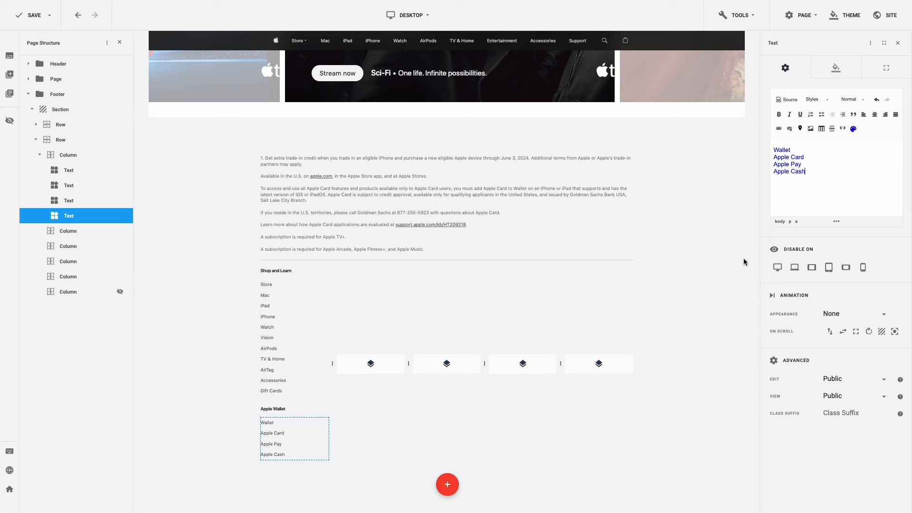
- Copy the first footer column's content and paste it into the second through fifth columns
{"action": "left_click", "coordinate": [294, 463]}
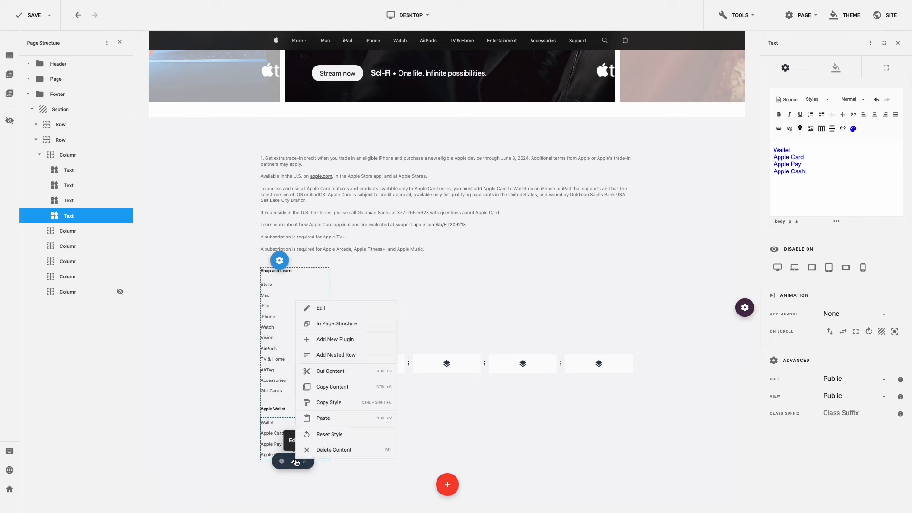
{"action": "left_click", "coordinate": [339, 392]}
{"action": "left_click", "coordinate": [380, 369]}
{"action": "key", "text": "ctrl+v"}
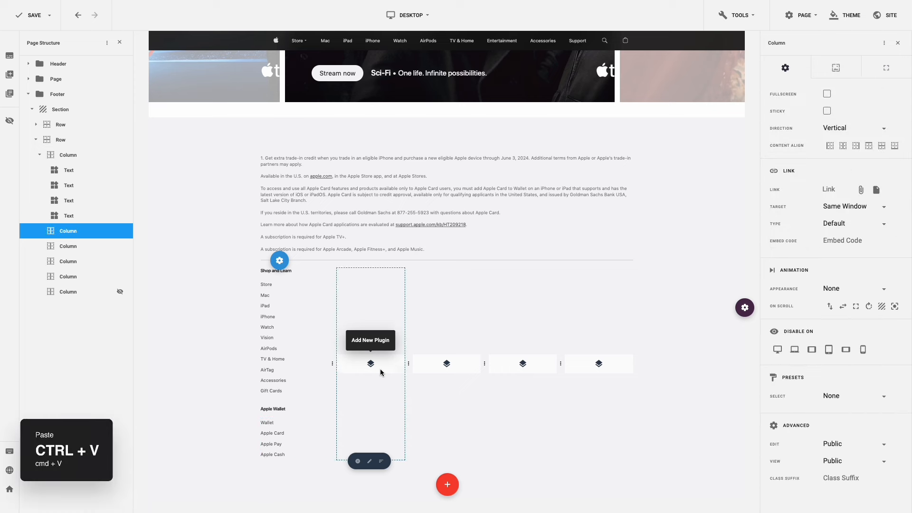
{"action": "left_click", "coordinate": [427, 366]}
{"action": "key", "text": "ctrl+v"}
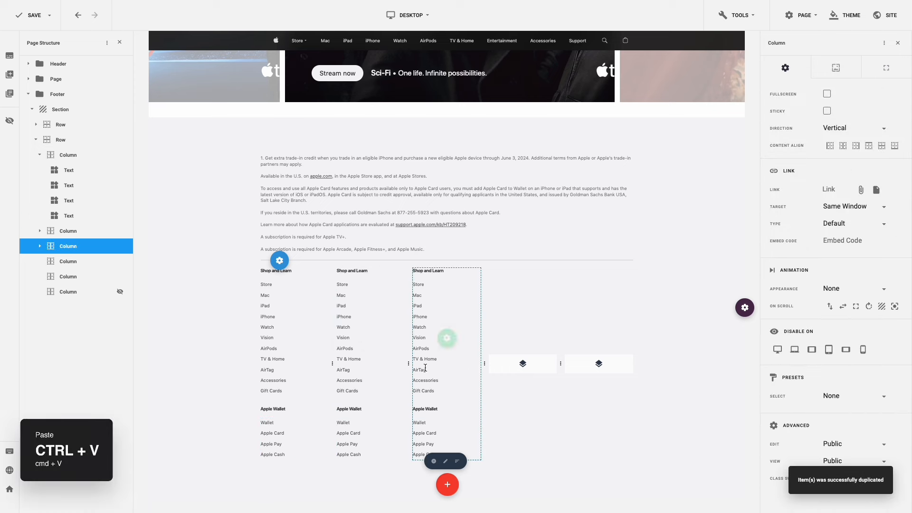
{"action": "left_click", "coordinate": [503, 368]}
{"action": "key", "text": "ctrl+v"}
{"action": "left_click", "coordinate": [578, 367]}
{"action": "key", "text": "ctrl+v"}
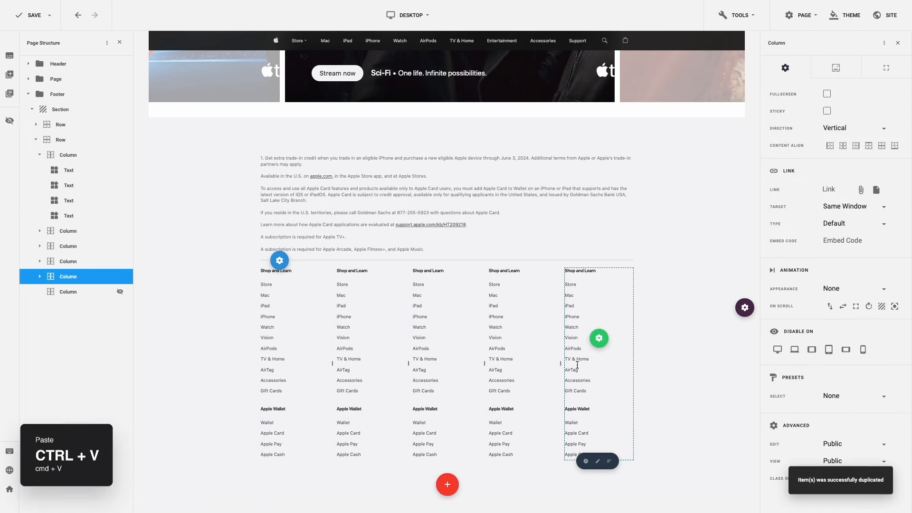
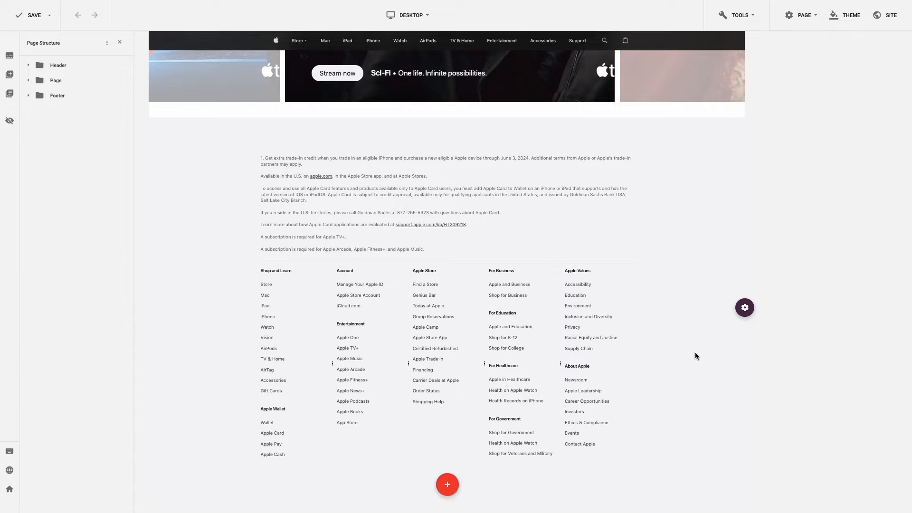
- Add a one-column row to the footer with 40 top and 5 bottom margin
{"action": "right_click", "coordinate": [695, 355]}
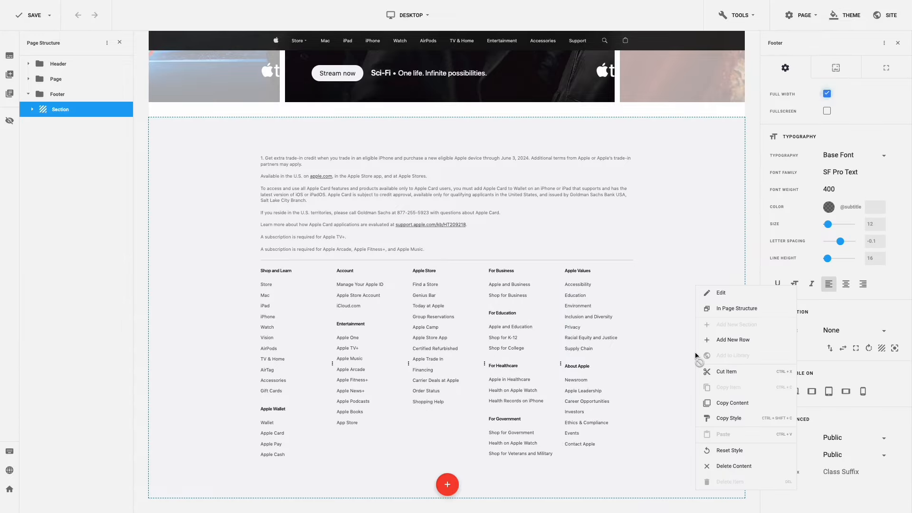
{"action": "left_click", "coordinate": [726, 340]}
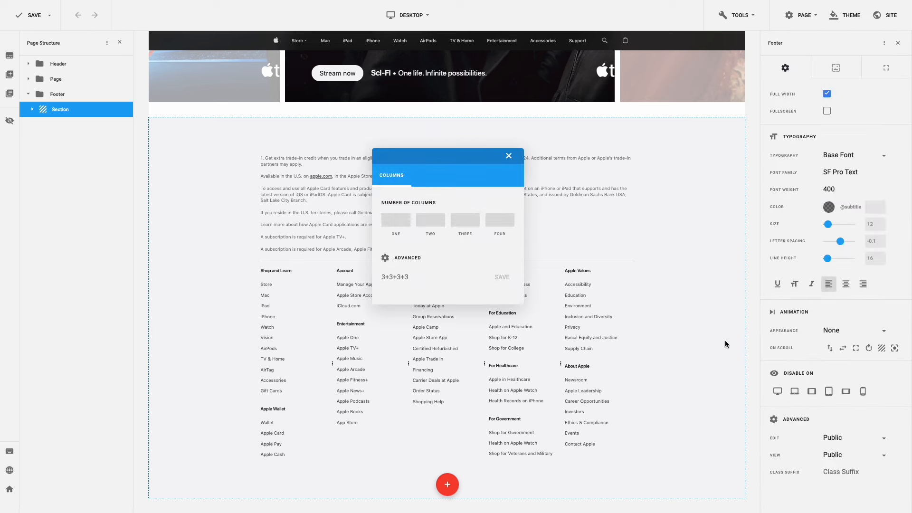
{"action": "left_click", "coordinate": [395, 220]}
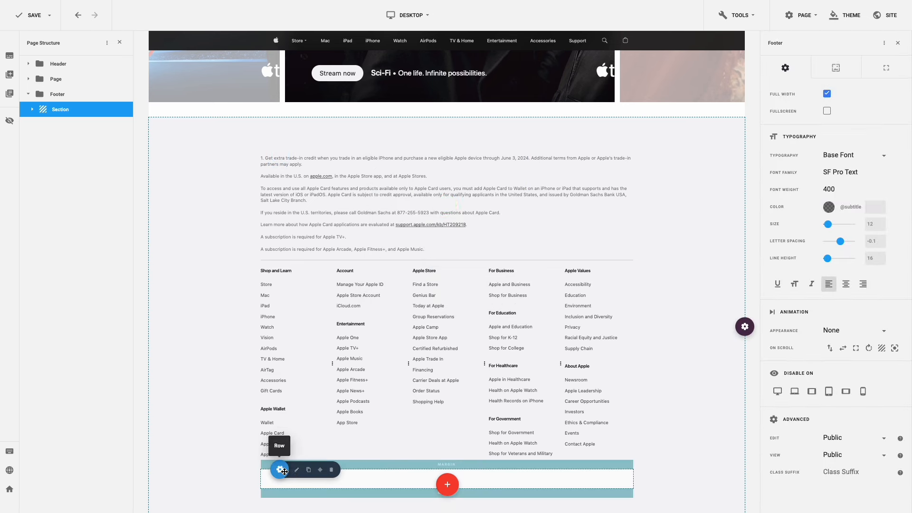
{"action": "left_click", "coordinate": [295, 471]}
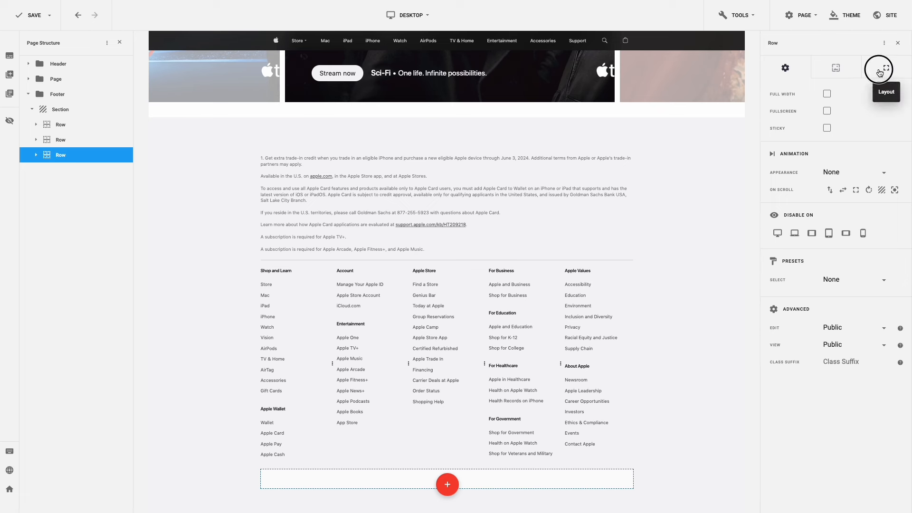
{"action": "left_click", "coordinate": [880, 71]}
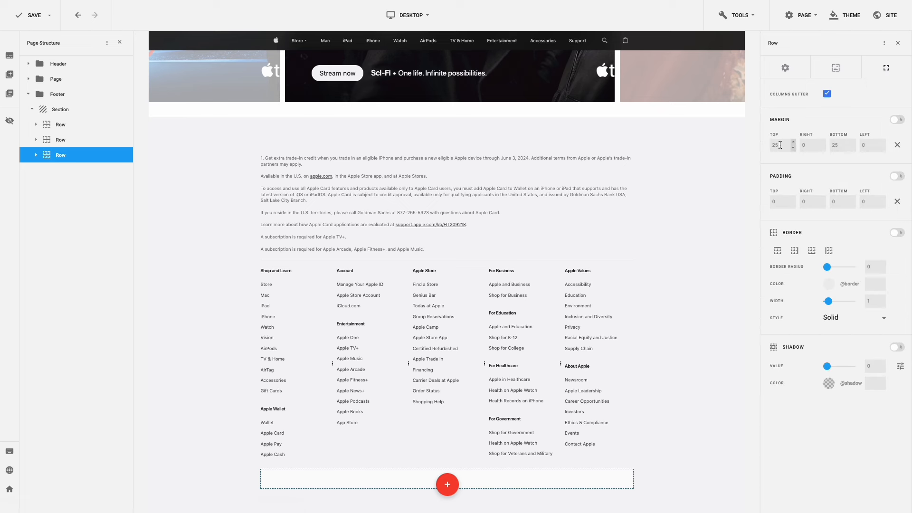
{"action": "left_click_drag", "start_coordinate": [782, 145], "coordinate": [760, 148]}
{"action": "type", "text": "40"}
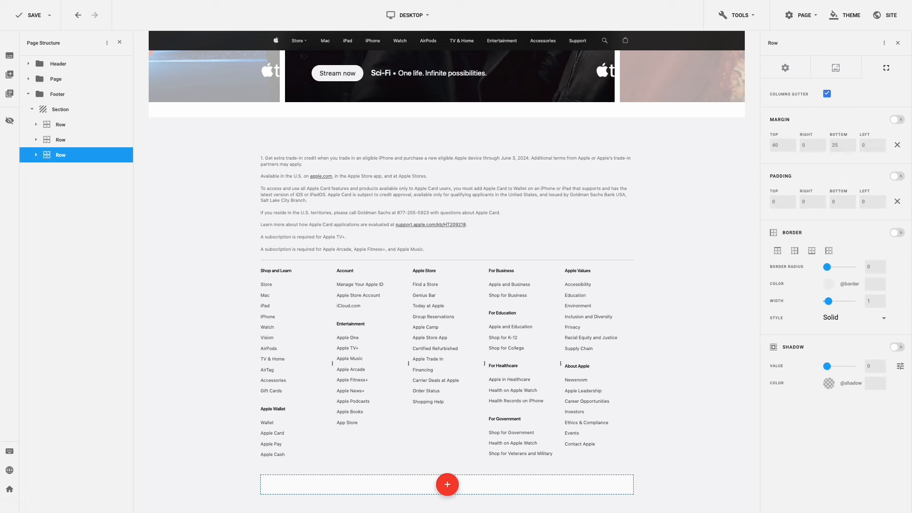
{"action": "left_click_drag", "start_coordinate": [838, 145], "coordinate": [827, 149]}
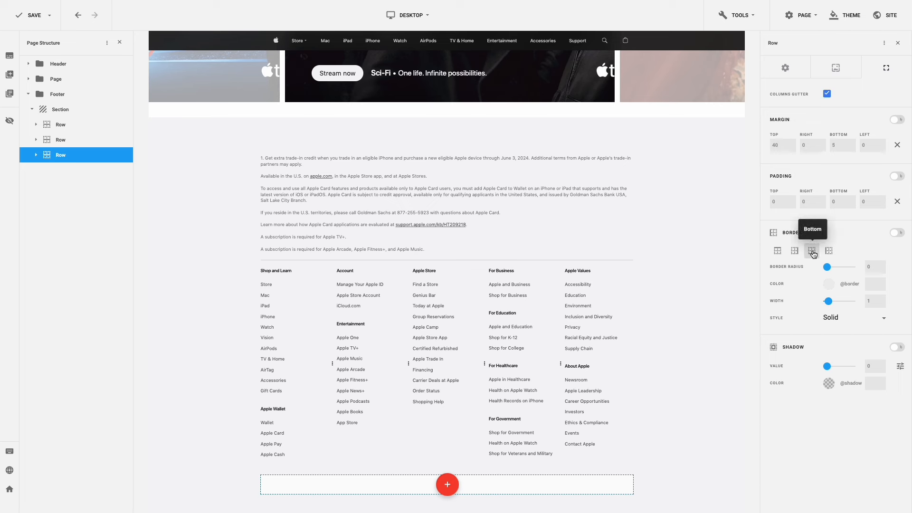
- Give the new row a bottom-only border coloured #d2d2d4
{"action": "left_click", "coordinate": [813, 253]}
{"action": "left_click", "coordinate": [828, 287]}
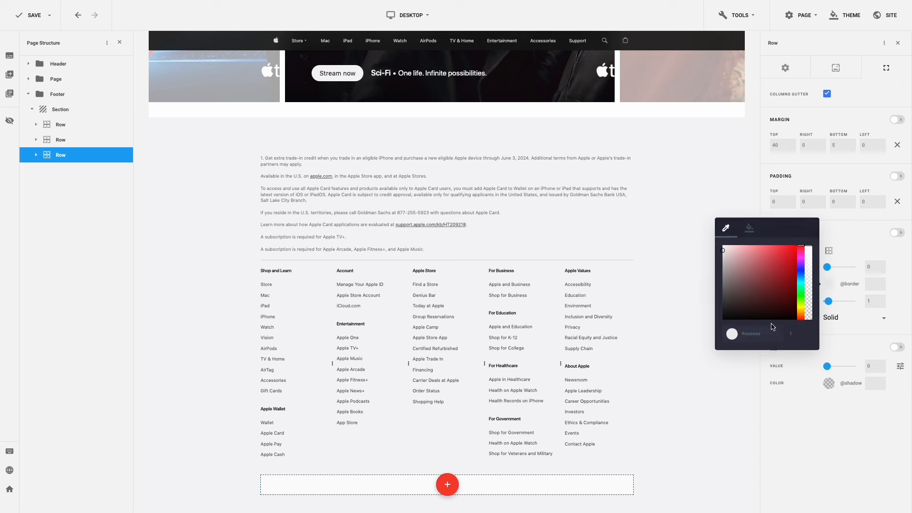
{"action": "left_click_drag", "start_coordinate": [775, 333], "coordinate": [742, 333]}
{"action": "type", "text": "d2d2d4"}
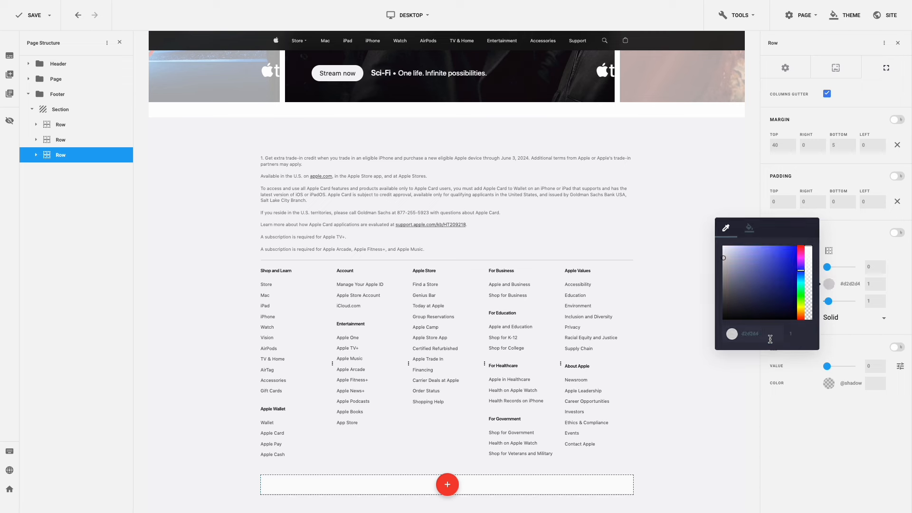
{"action": "left_click", "coordinate": [848, 330]}
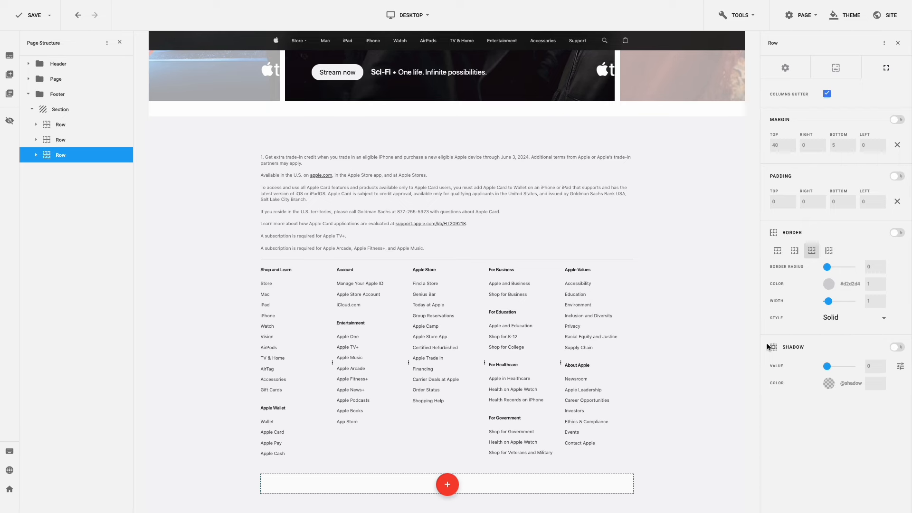
{"action": "scroll", "coordinate": [655, 356], "scroll_direction": "down", "scroll_amount": 1}
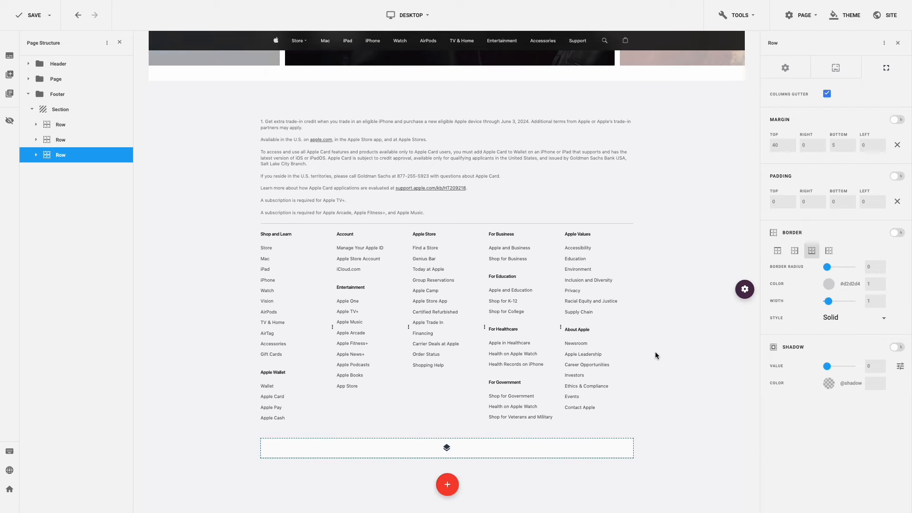
- Add a Text element to the row and paste the 'More ways to shop' retail sentence
{"action": "left_click", "coordinate": [447, 447]}
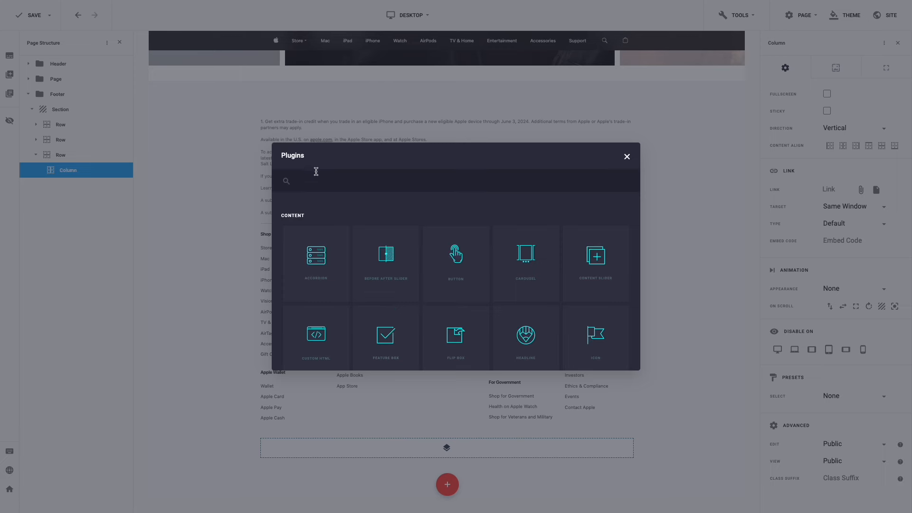
{"action": "left_click", "coordinate": [314, 181]}
{"action": "type", "text": "xt"}
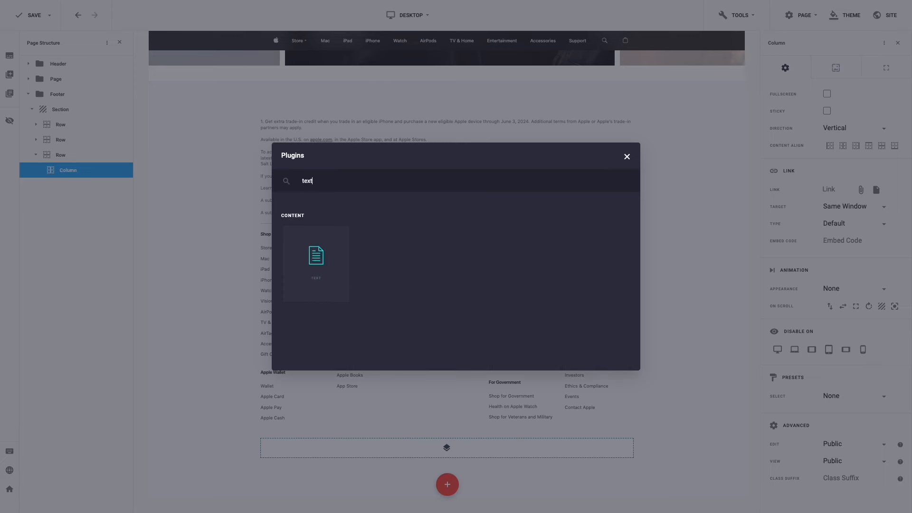
{"action": "left_click", "coordinate": [310, 249]}
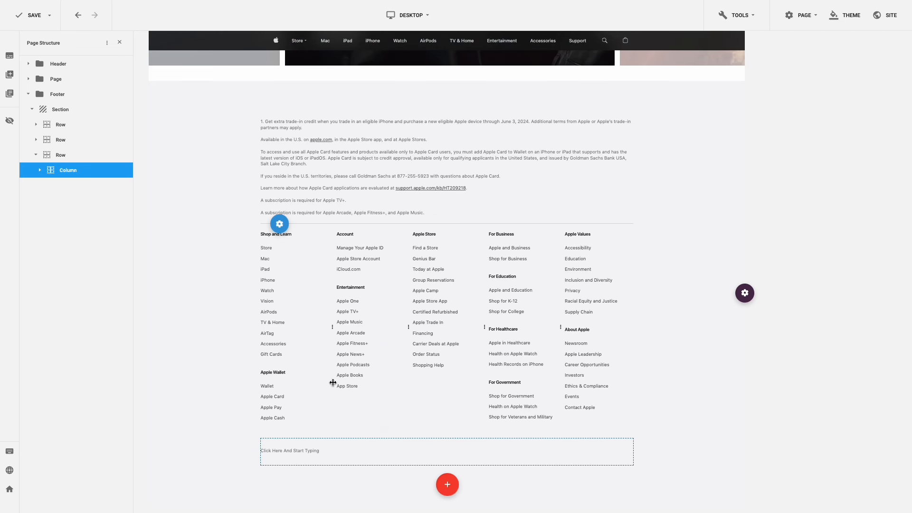
{"action": "left_click", "coordinate": [328, 449]}
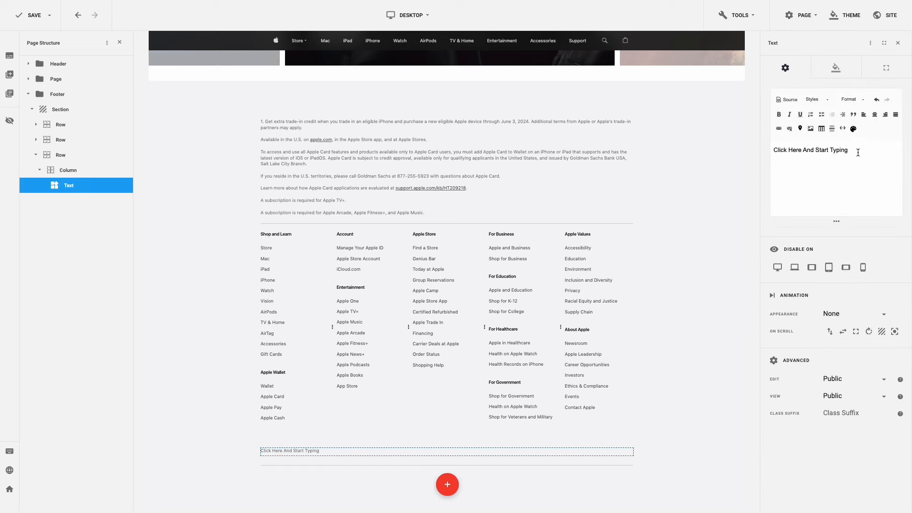
{"action": "left_click_drag", "start_coordinate": [858, 152], "coordinate": [762, 151]}
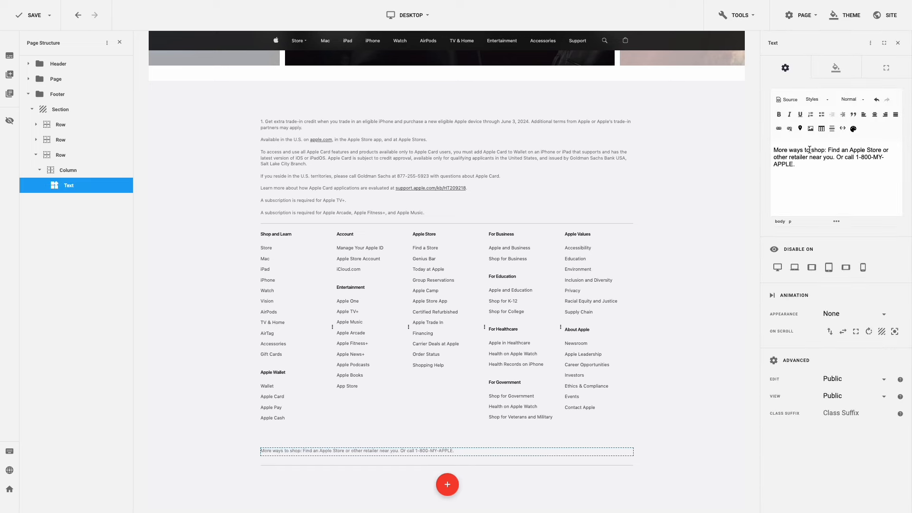
- Link 'Apple Store' and 'other retailer' to #
{"action": "left_click_drag", "start_coordinate": [849, 149], "coordinate": [881, 149]}
{"action": "left_click", "coordinate": [779, 128]}
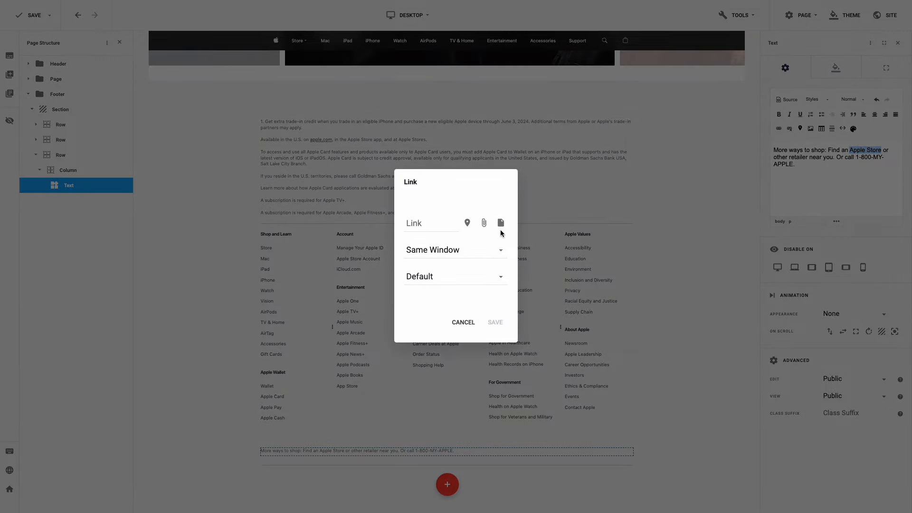
{"action": "left_click", "coordinate": [434, 227]}
{"action": "type", "text": "#"}
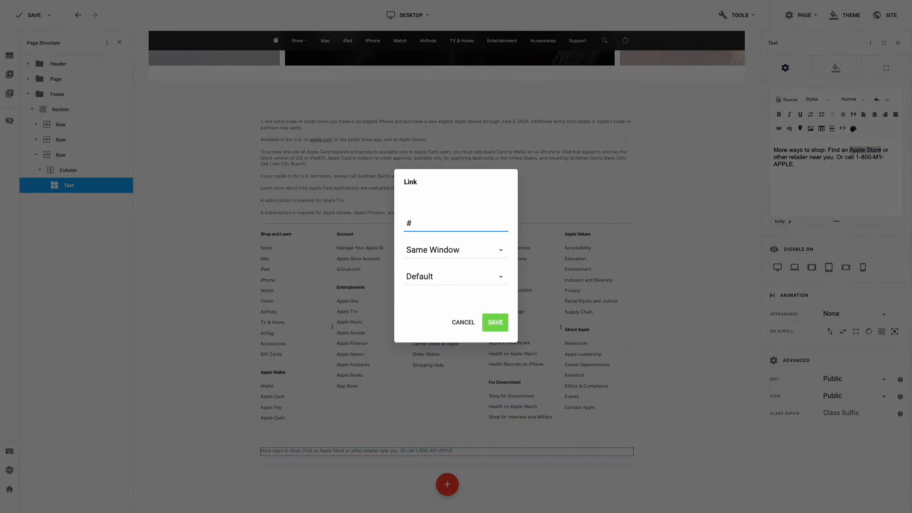
{"action": "left_click", "coordinate": [494, 322]}
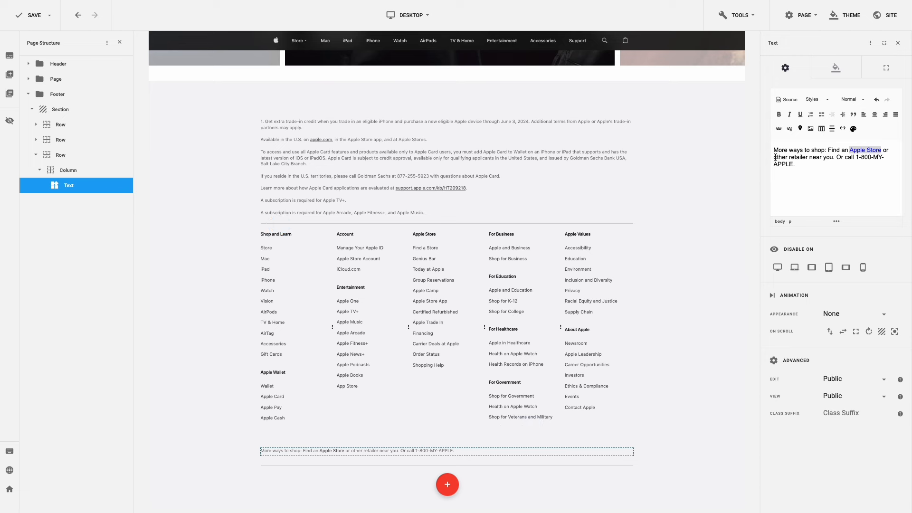
{"action": "left_click_drag", "start_coordinate": [774, 156], "coordinate": [808, 160]}
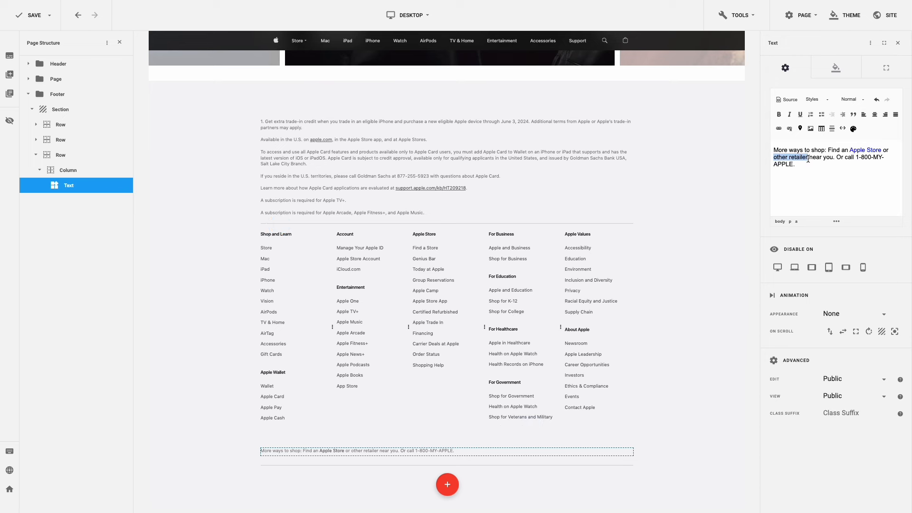
{"action": "left_click", "coordinate": [779, 128]}
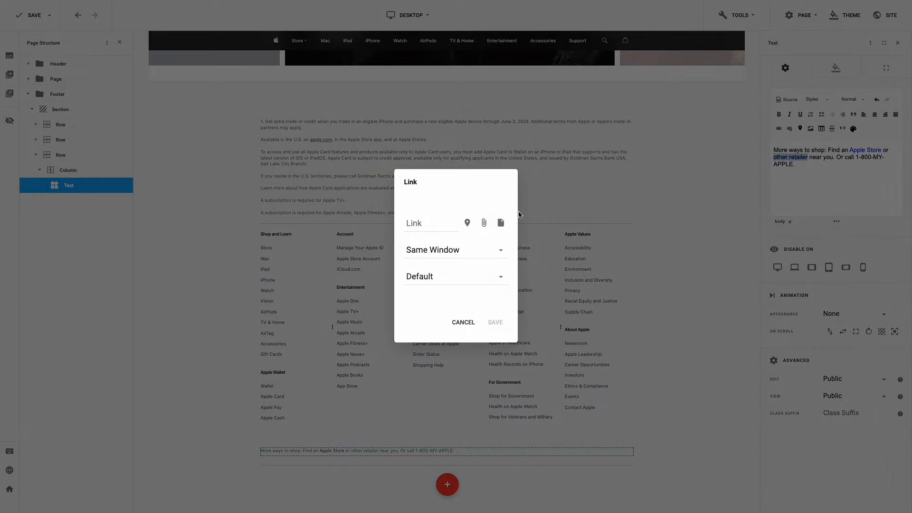
{"action": "left_click", "coordinate": [431, 222]}
{"action": "type", "text": "#"}
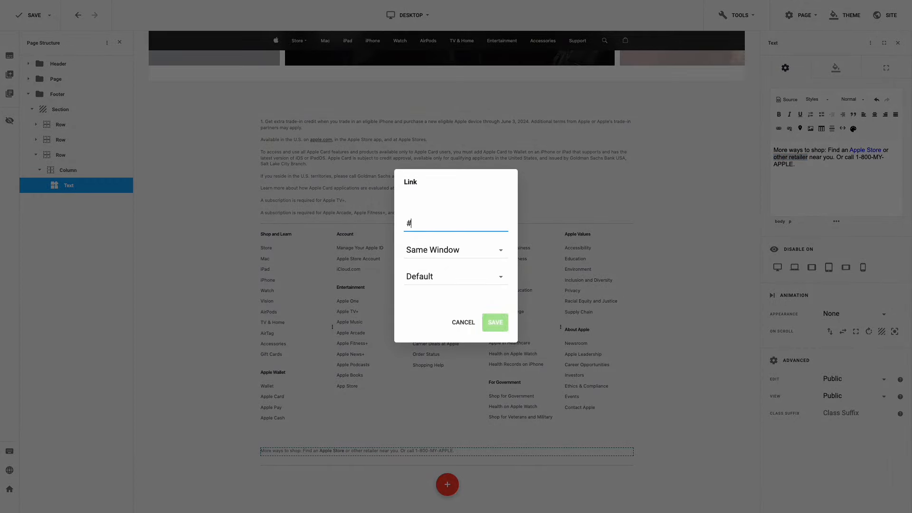
{"action": "left_click", "coordinate": [495, 322]}
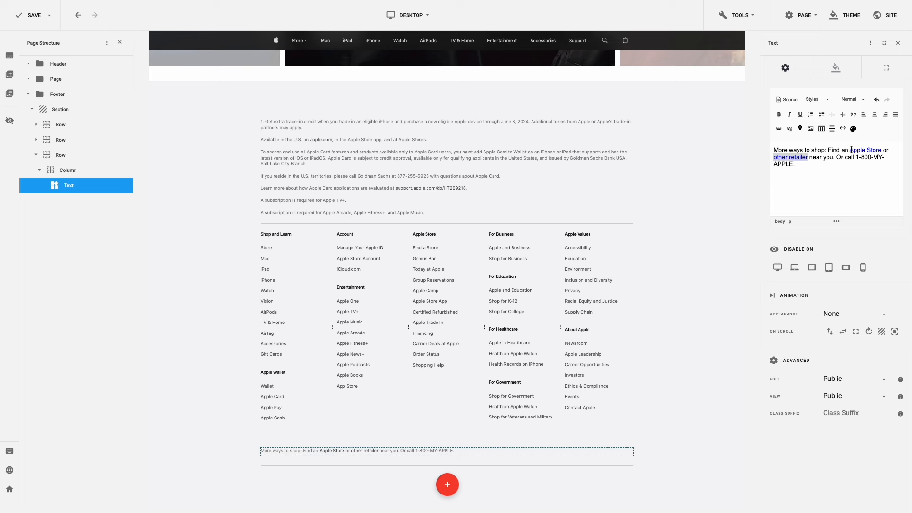
- Underline the 'Apple Store' and 'other retailer' links
{"action": "left_click_drag", "start_coordinate": [851, 150], "coordinate": [881, 152]}
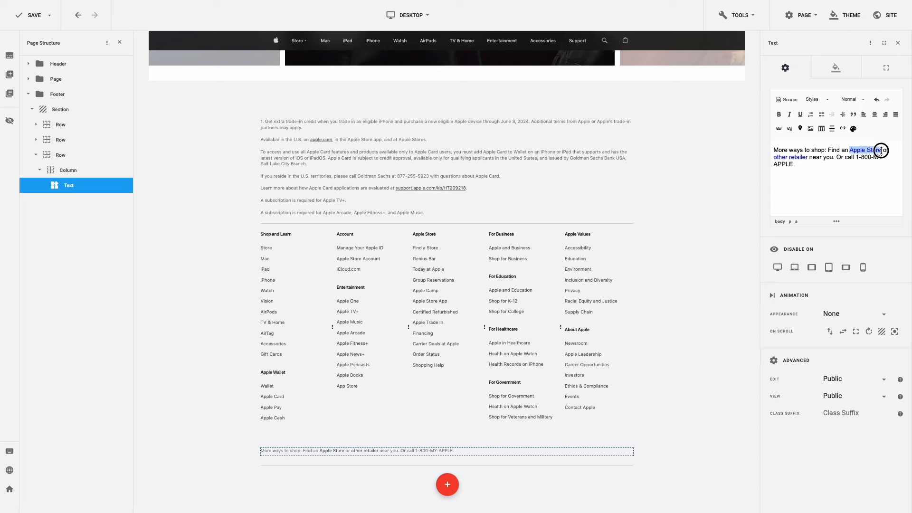
{"action": "left_click", "coordinate": [800, 115]}
{"action": "left_click_drag", "start_coordinate": [775, 158], "coordinate": [808, 157]}
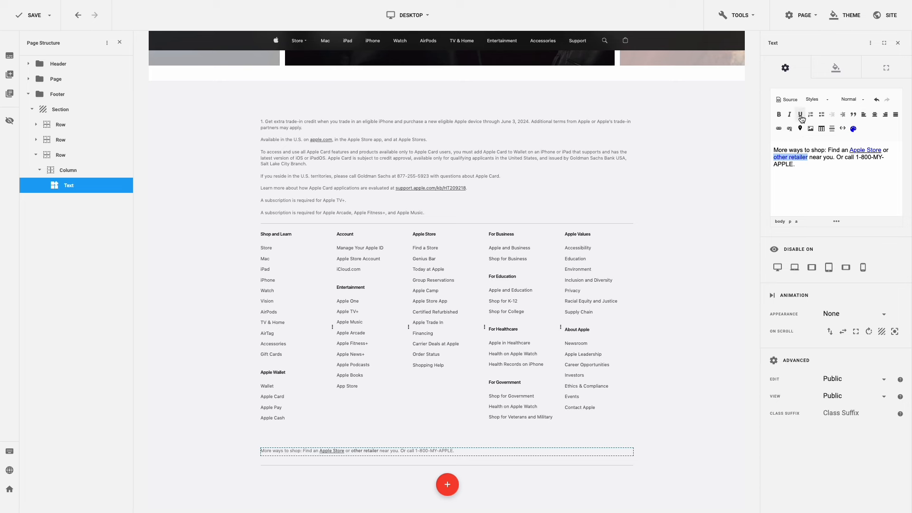
{"action": "left_click", "coordinate": [801, 116]}
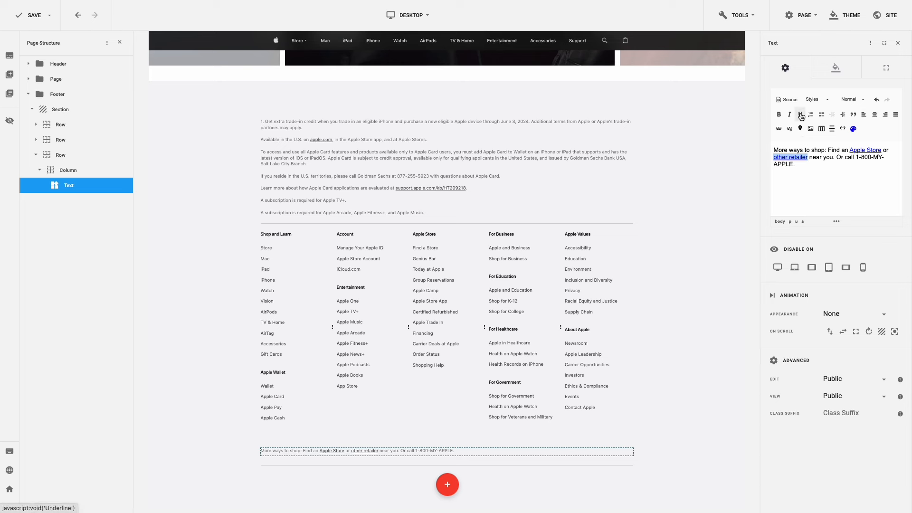
{"action": "left_click", "coordinate": [833, 71]}
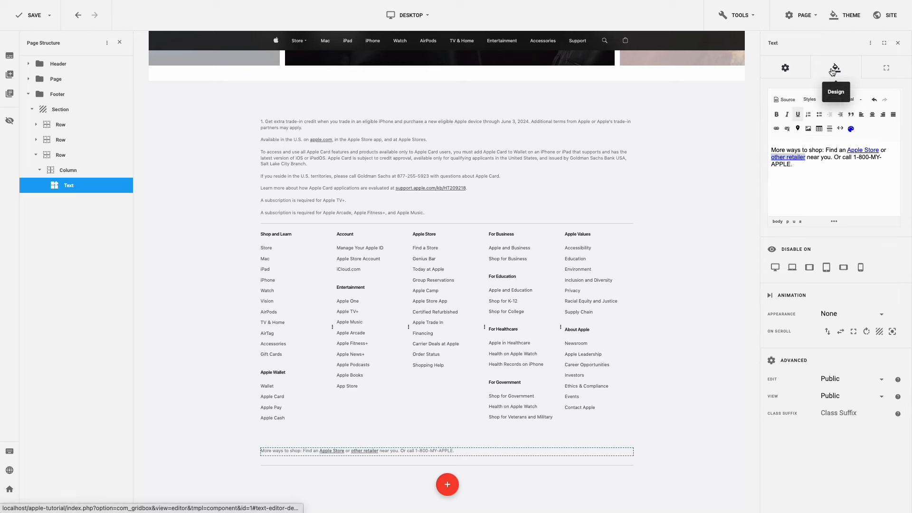
{"action": "left_click", "coordinate": [850, 113]}
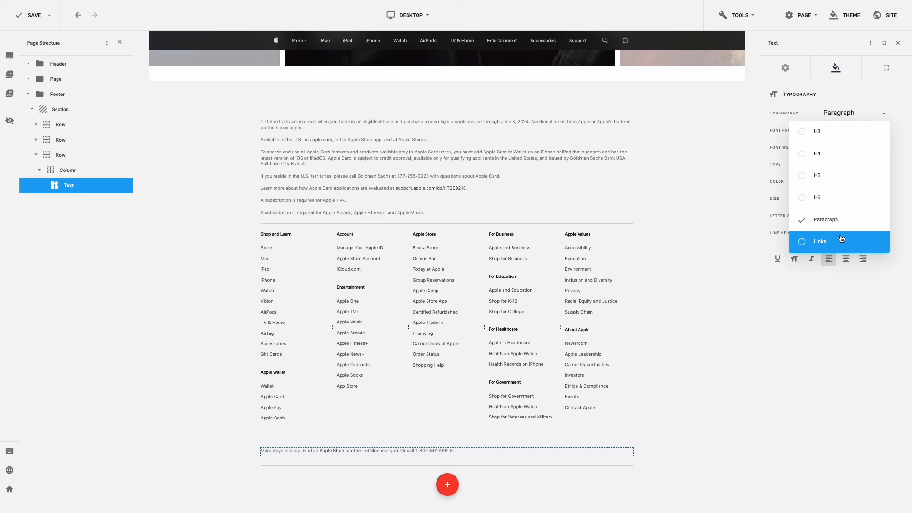
{"action": "left_click", "coordinate": [839, 240]}
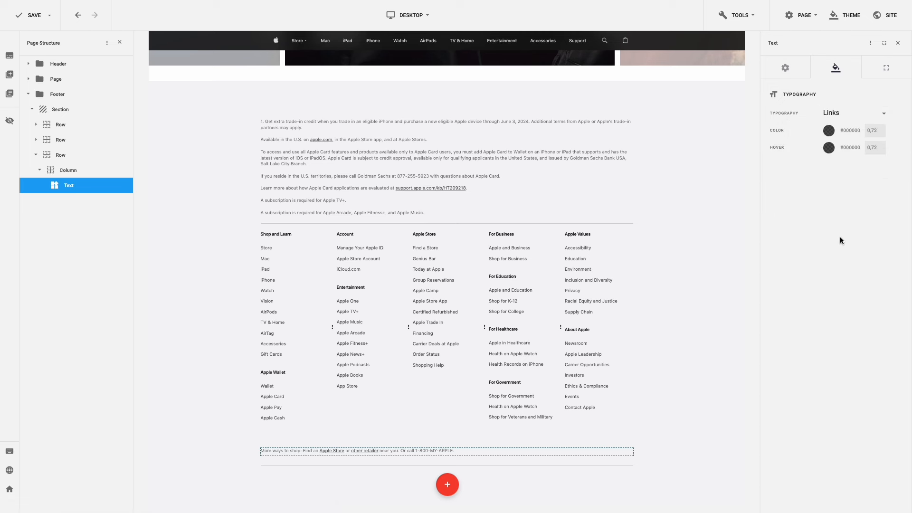
{"action": "left_click", "coordinate": [829, 131]}
{"action": "left_click", "coordinate": [750, 74]}
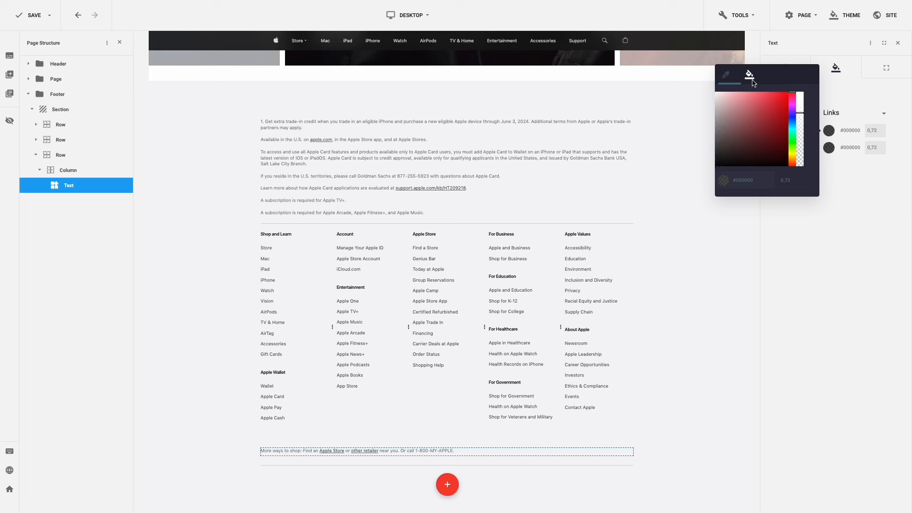
{"action": "left_click", "coordinate": [736, 123]}
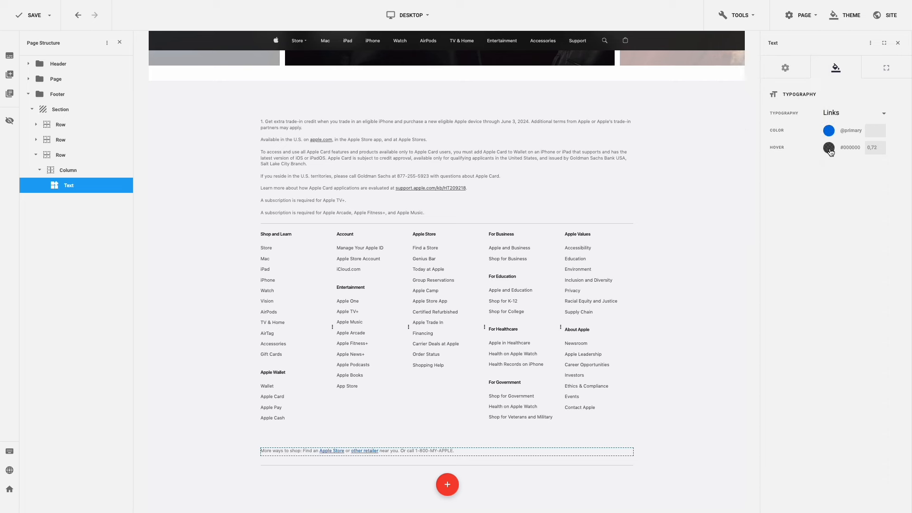
{"action": "left_click", "coordinate": [829, 148]}
{"action": "left_click", "coordinate": [749, 91]}
{"action": "left_click", "coordinate": [749, 138]}
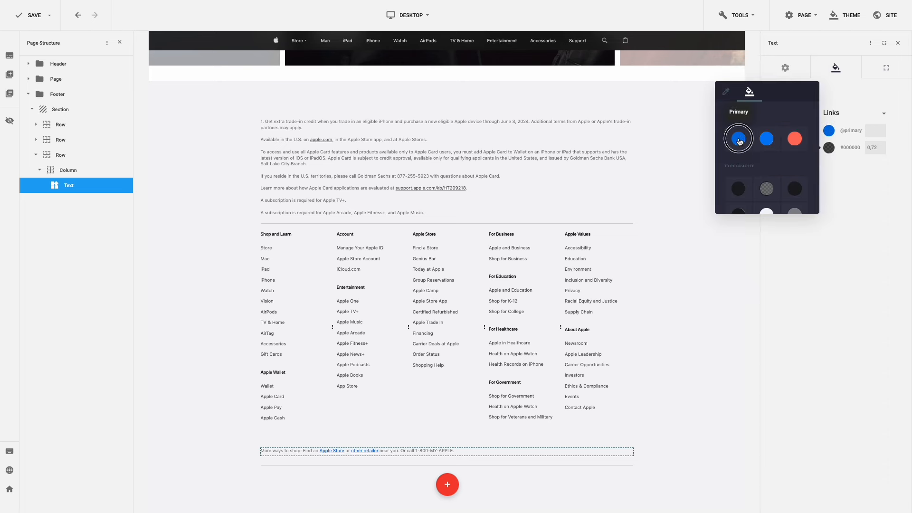
- Reset the text's margin and set its column's Content Align to Middle
{"action": "left_click", "coordinate": [884, 70]}
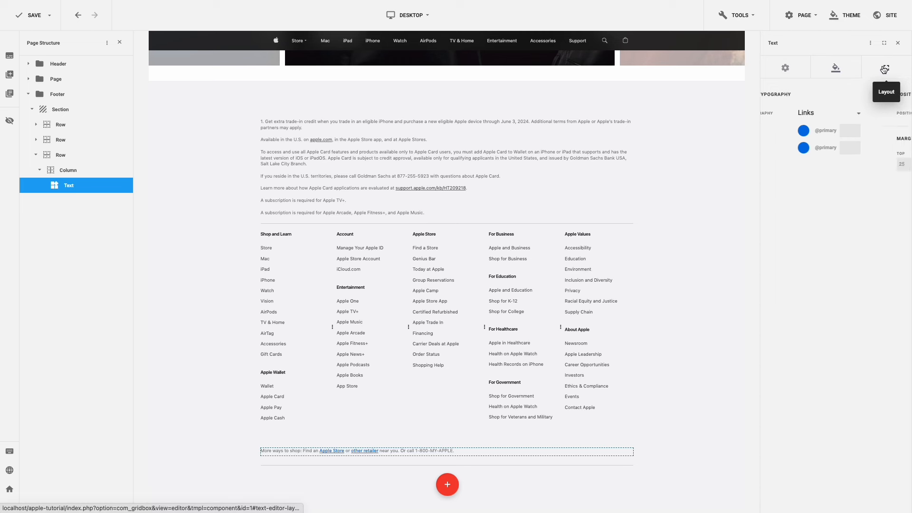
{"action": "left_click", "coordinate": [897, 163]}
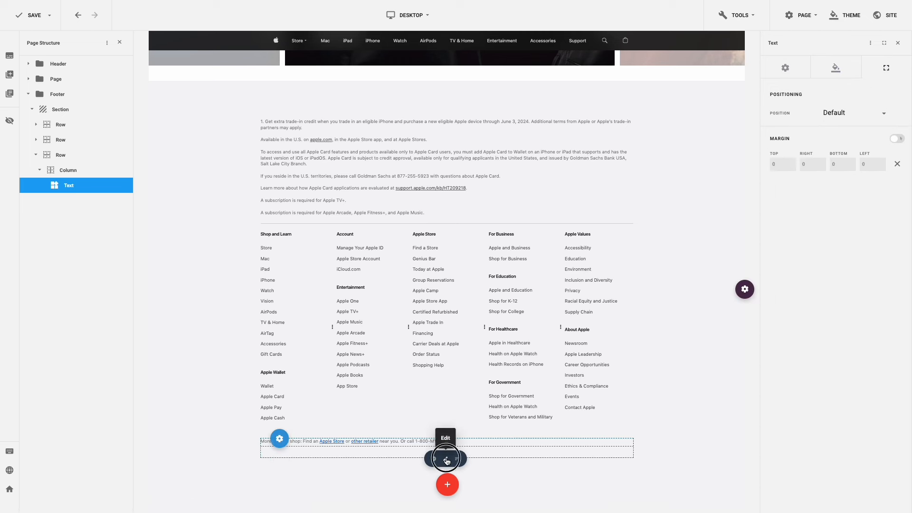
{"action": "left_click", "coordinate": [446, 460]}
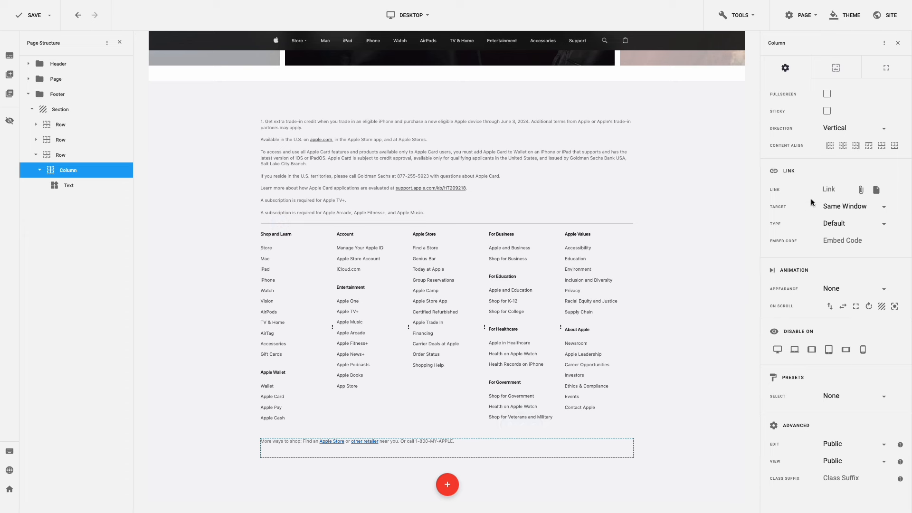
{"action": "left_click", "coordinate": [880, 149]}
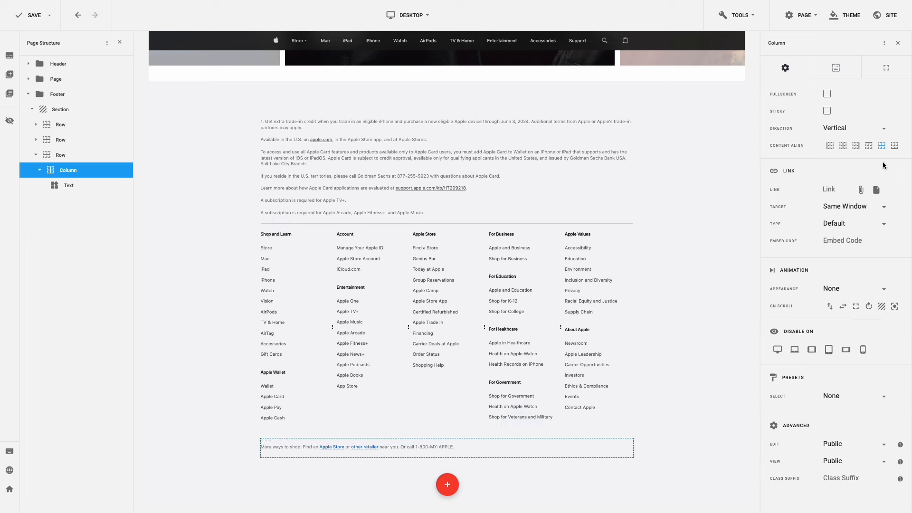
- Add a zero-margin three-column row at the footer bottom with a Text element in column one
{"action": "left_click", "coordinate": [717, 289]}
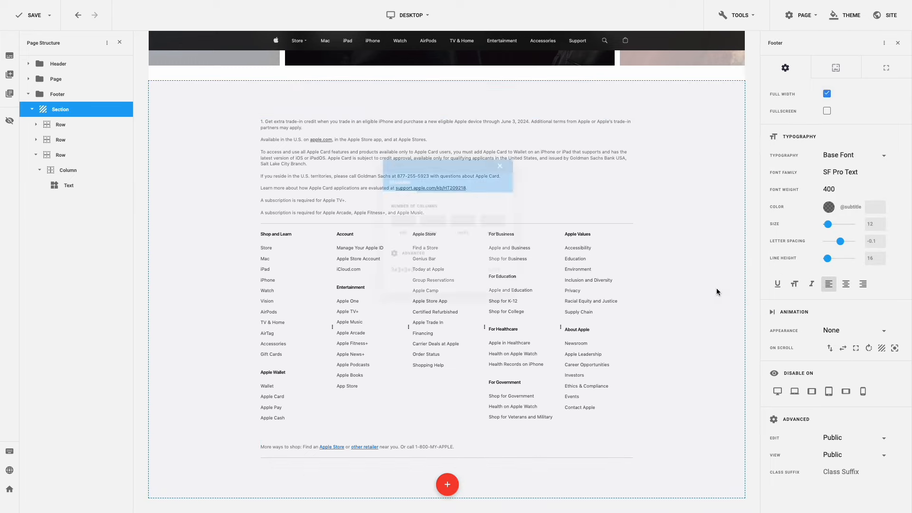
{"action": "left_click", "coordinate": [462, 225]}
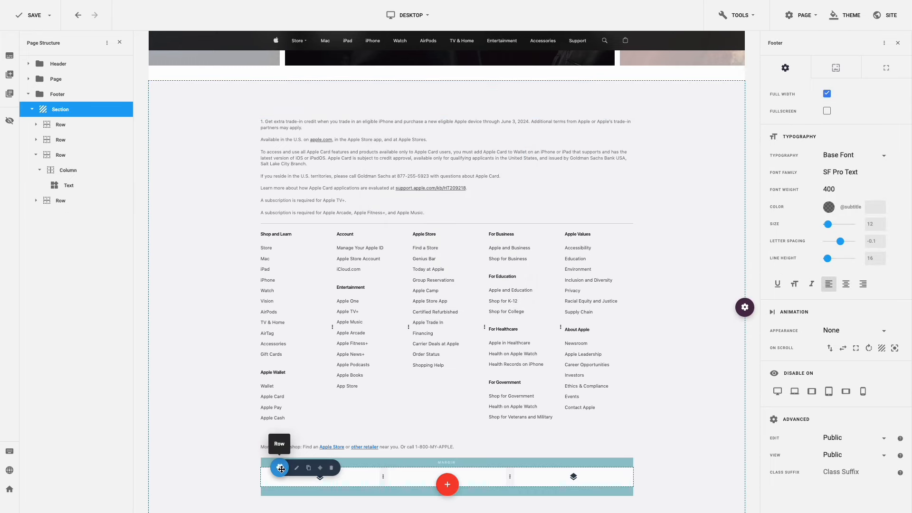
{"action": "left_click", "coordinate": [289, 467]}
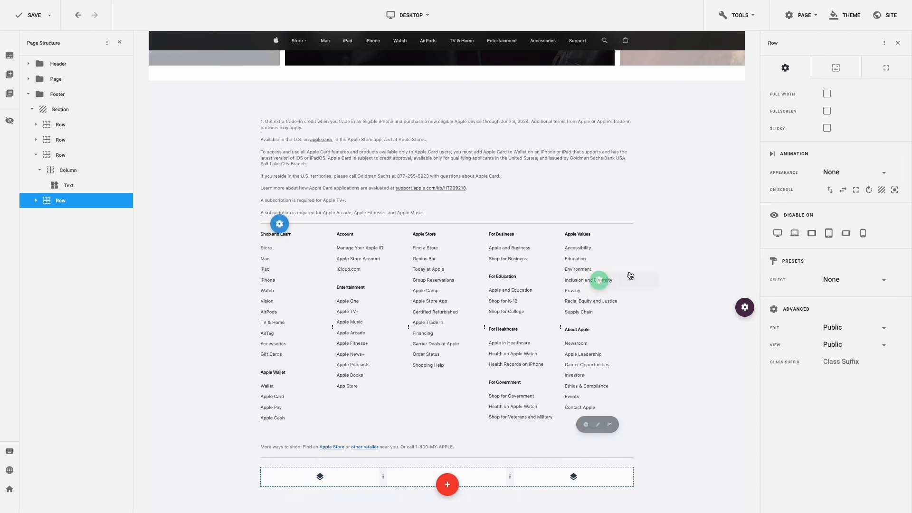
{"action": "left_click", "coordinate": [886, 67]}
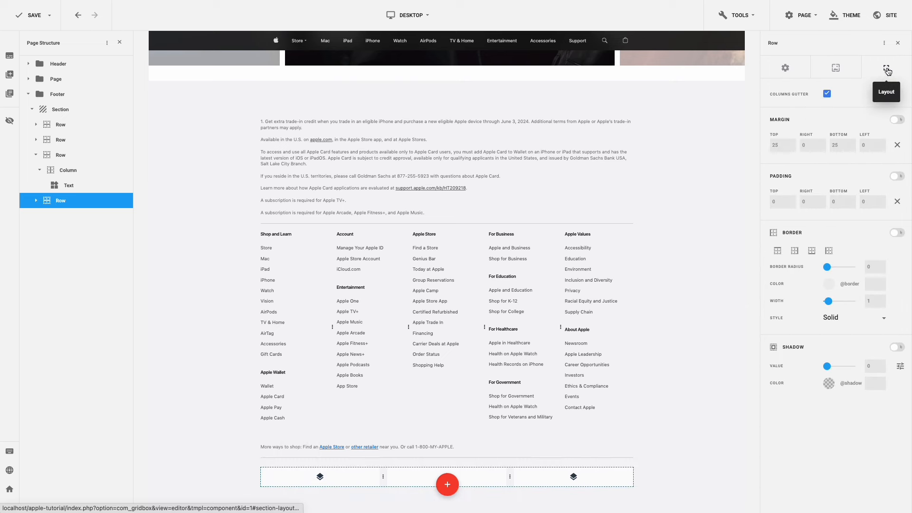
{"action": "left_click", "coordinate": [897, 145]}
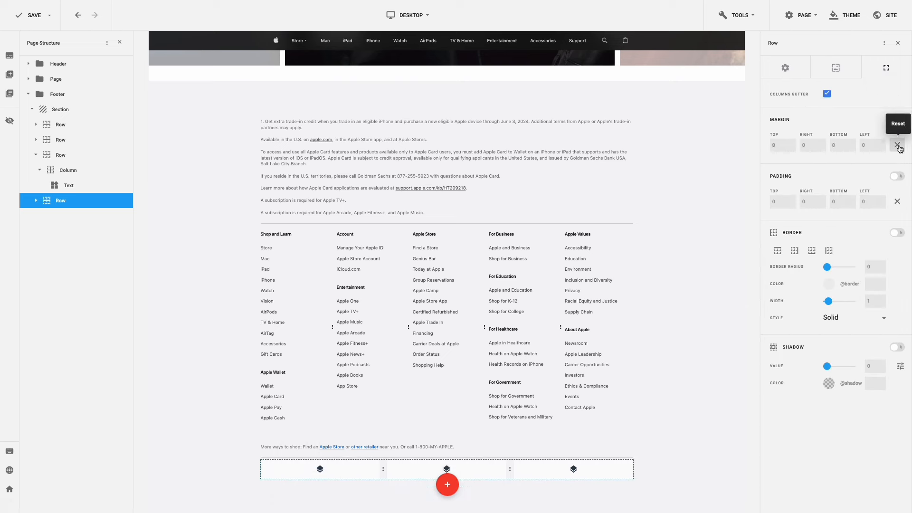
{"action": "left_click", "coordinate": [320, 468]}
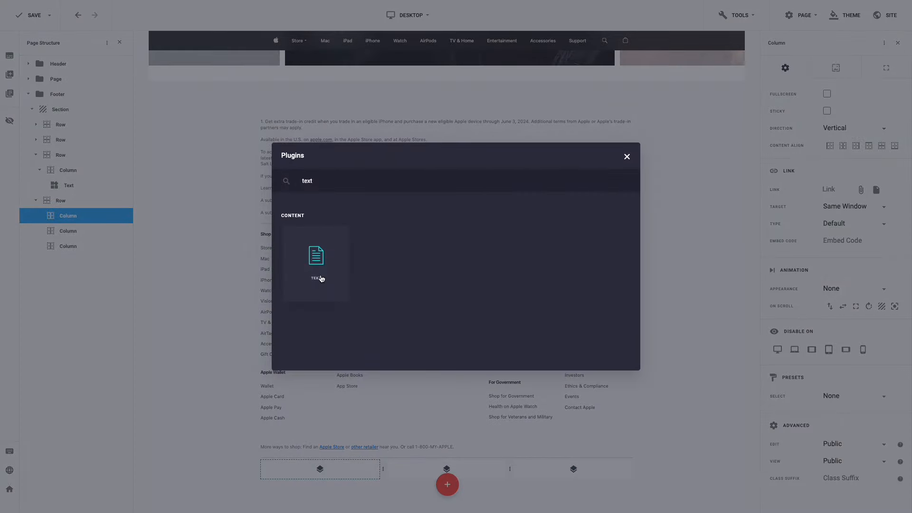
{"action": "left_click", "coordinate": [319, 272]}
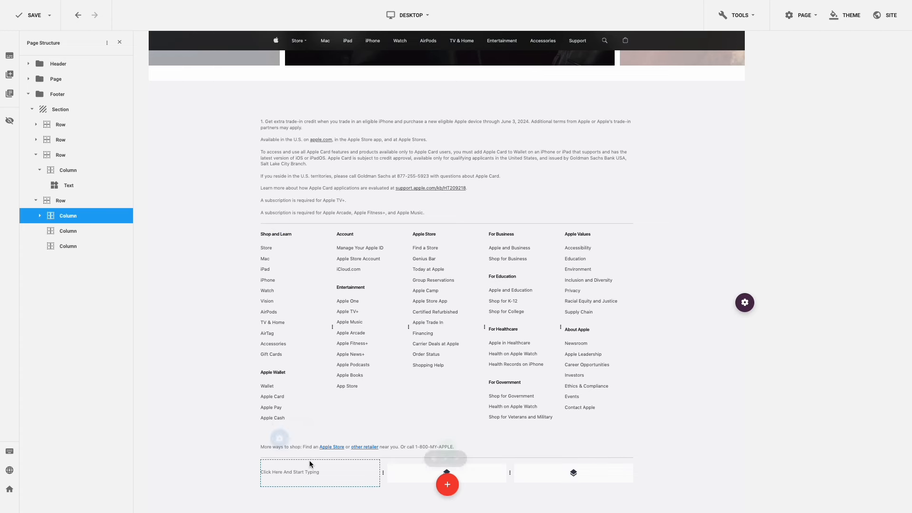
- Paste the 2024 Apple copyright line into the text and reset its margin
{"action": "left_click", "coordinate": [338, 475]}
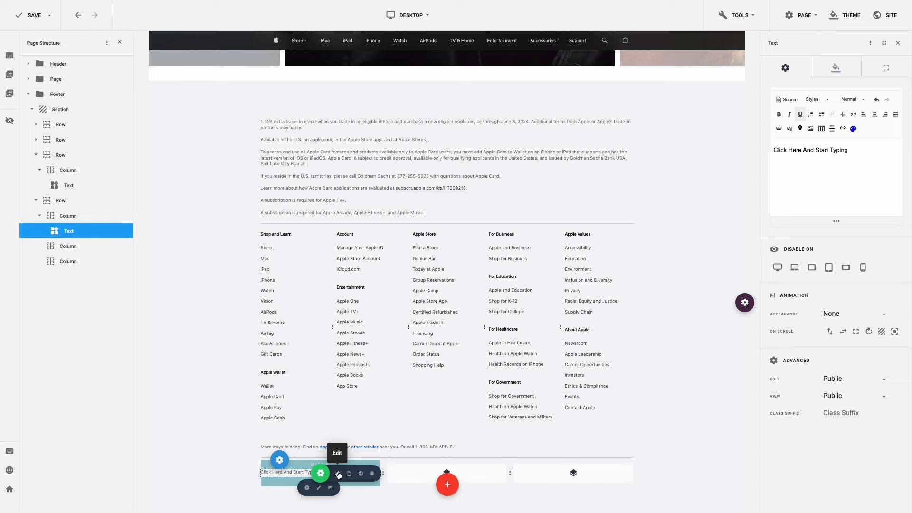
{"action": "left_click_drag", "start_coordinate": [850, 150], "coordinate": [763, 145]}
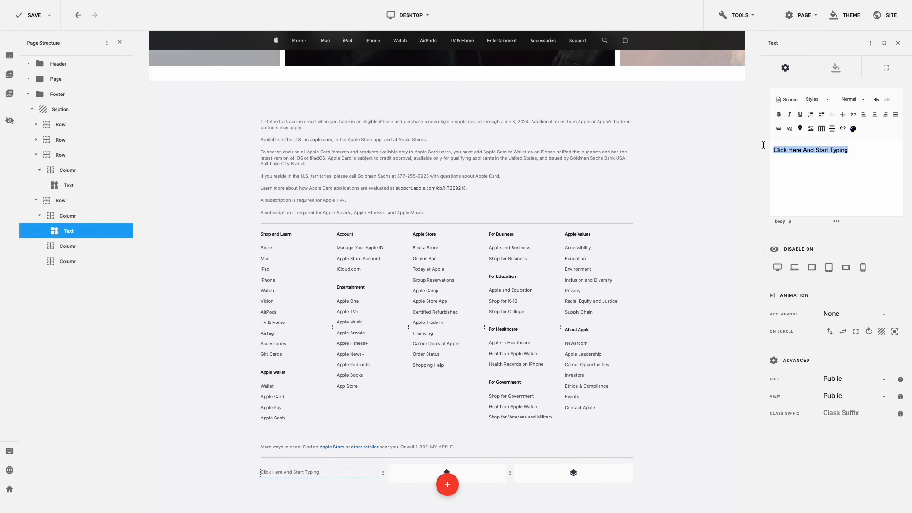
{"action": "type", "text": "Copyright © 2024 Apple Inc. All rights reserved."}
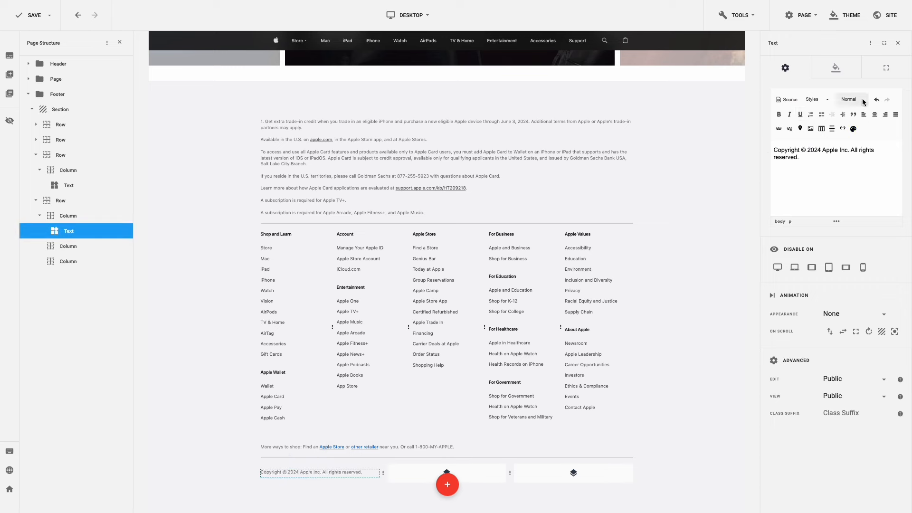
{"action": "left_click", "coordinate": [878, 70]}
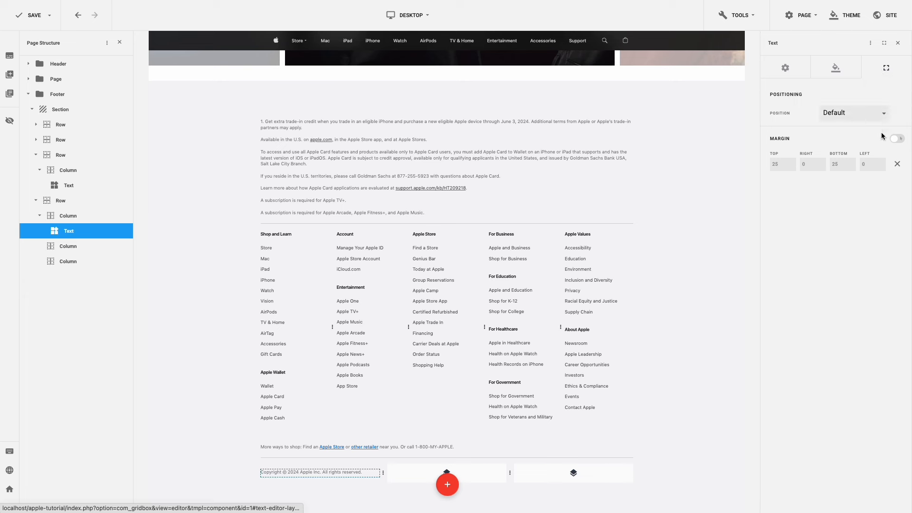
{"action": "left_click", "coordinate": [897, 166]}
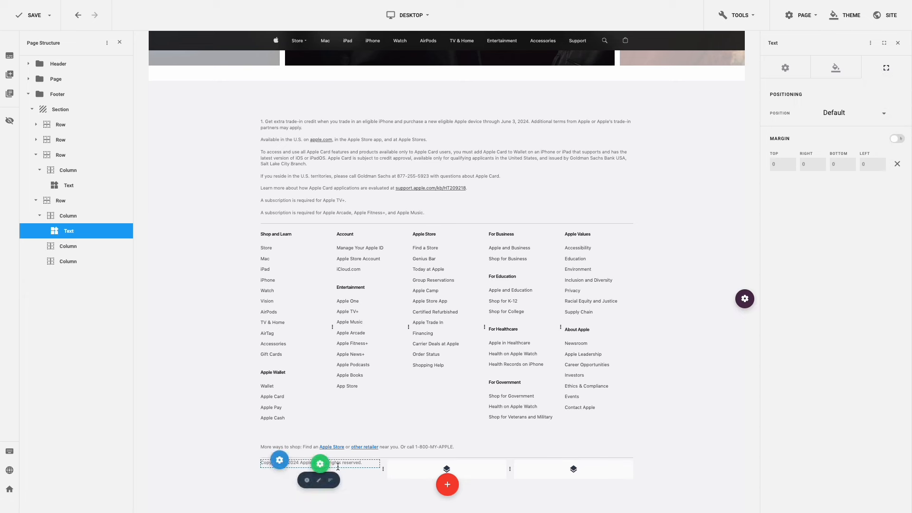
- Centre the copyright column vertically and duplicate the text into the second column
{"action": "left_click", "coordinate": [320, 463]}
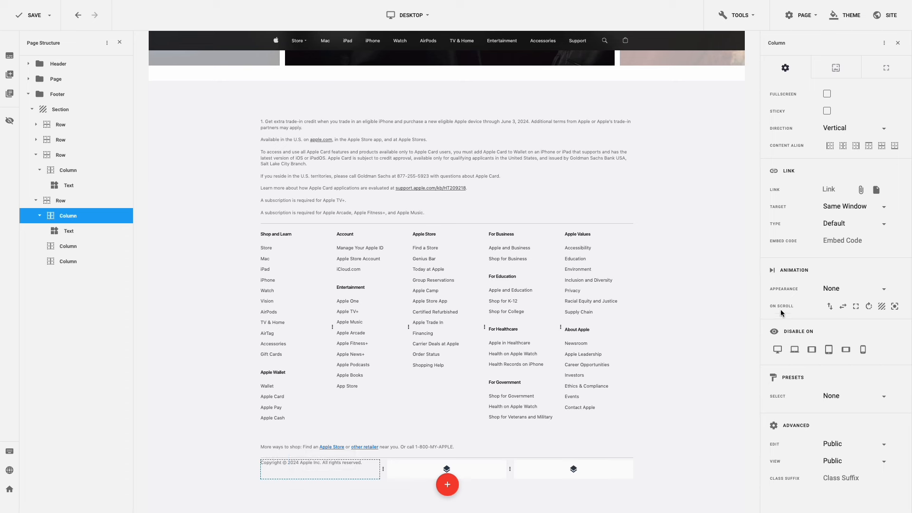
{"action": "left_click", "coordinate": [882, 147]}
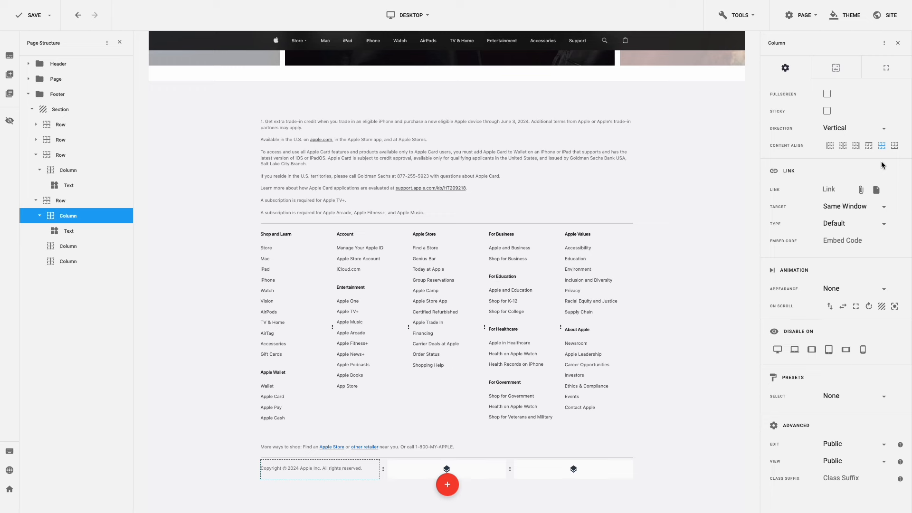
{"action": "left_click", "coordinate": [348, 472]}
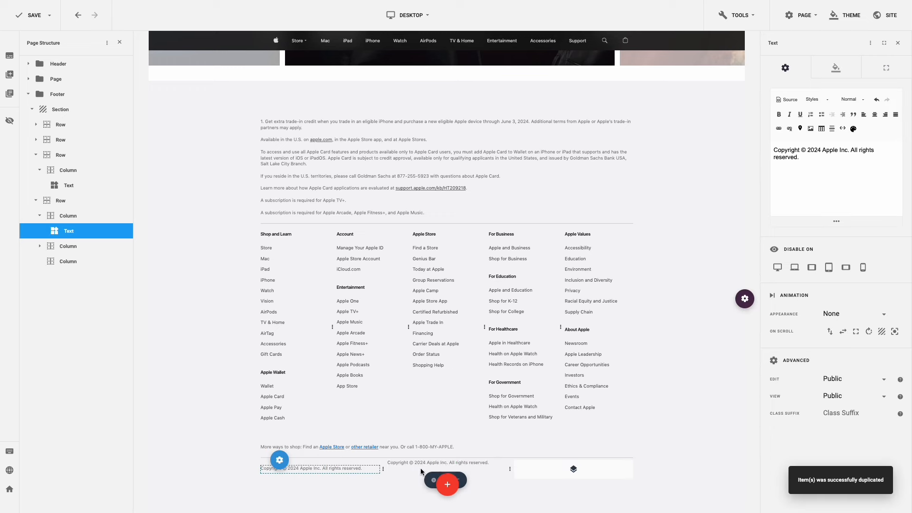
- Replace the duplicated text with the footer links and link Privacy and Policy to #
{"action": "left_click", "coordinate": [421, 469]}
{"action": "left_click", "coordinate": [800, 163]}
{"action": "key", "text": "ctrl+a"}
{"action": "type", "text": "Privacy | Policy | Terms of Use | Sales and Refunds | Legal | Site Map"}
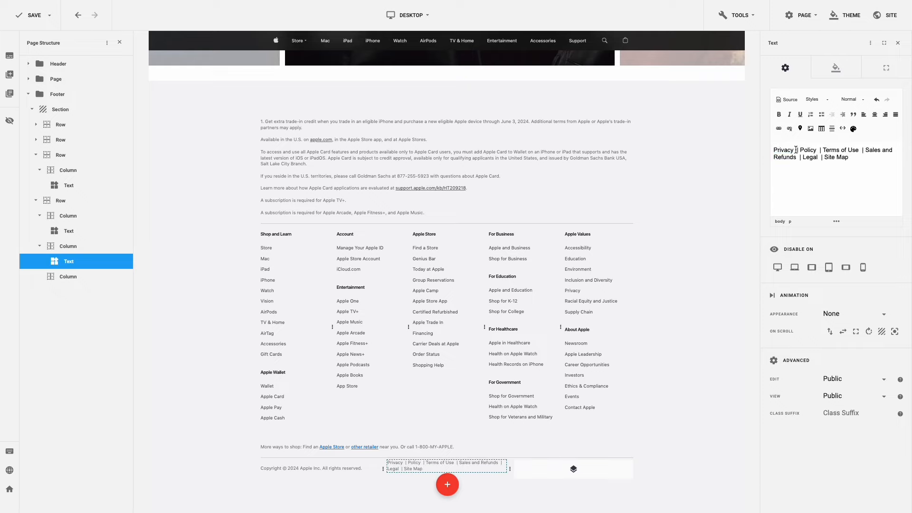
{"action": "double_click", "coordinate": [783, 150]}
{"action": "left_click", "coordinate": [779, 129]}
{"action": "type", "text": "#"}
{"action": "key", "text": "Return"}
{"action": "double_click", "coordinate": [808, 149]}
{"action": "left_click", "coordinate": [778, 129]}
{"action": "type", "text": "#"}
{"action": "left_click", "coordinate": [492, 322]}
- Link Terms of Use and Sales and Refunds to #
{"action": "mouse_move", "coordinate": [859, 150]}
{"action": "left_mouse_down"}
{"action": "mouse_move", "coordinate": [812, 154]}
{"action": "mouse_move", "coordinate": [865, 150]}
{"action": "left_mouse_up"}
{"action": "left_click", "coordinate": [778, 129]}
{"action": "type", "text": "#"}
{"action": "left_click", "coordinate": [492, 322]}
{"action": "left_click", "coordinate": [778, 128]}
{"action": "type", "text": "#"}
{"action": "left_click", "coordinate": [492, 322]}
- Link Legal and Site Map to #, widen the column to one line and centre it vertically
{"action": "left_click_drag", "start_coordinate": [803, 157], "coordinate": [849, 157]}
{"action": "left_click", "coordinate": [779, 128]}
{"action": "type", "text": "#"}
{"action": "left_click", "coordinate": [492, 321]}
{"action": "left_click", "coordinate": [779, 128]}
{"action": "type", "text": "#"}
{"action": "left_click", "coordinate": [492, 322]}
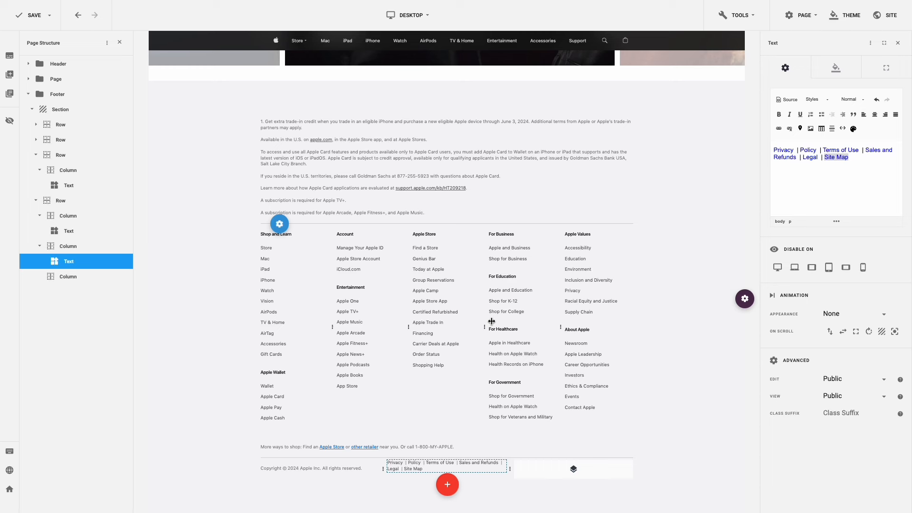
{"action": "left_click_drag", "start_coordinate": [509, 469], "coordinate": [558, 472]}
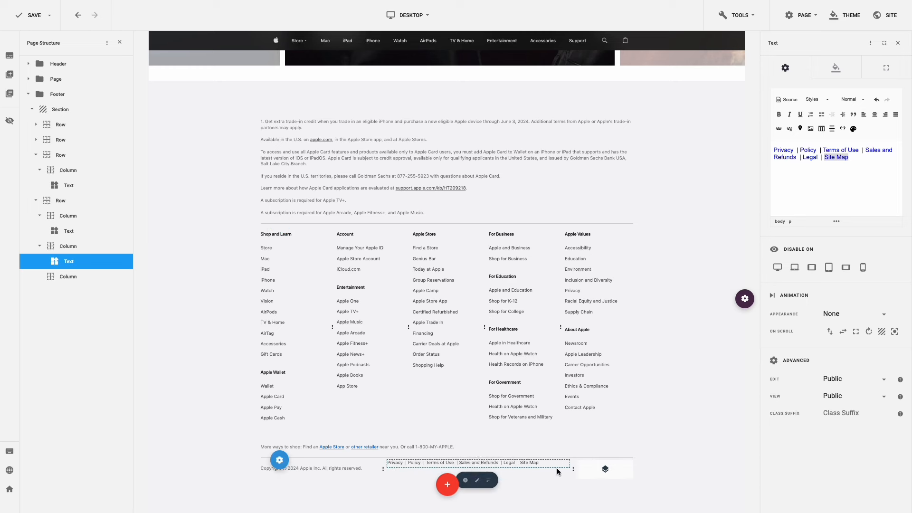
{"action": "left_click", "coordinate": [882, 145]}
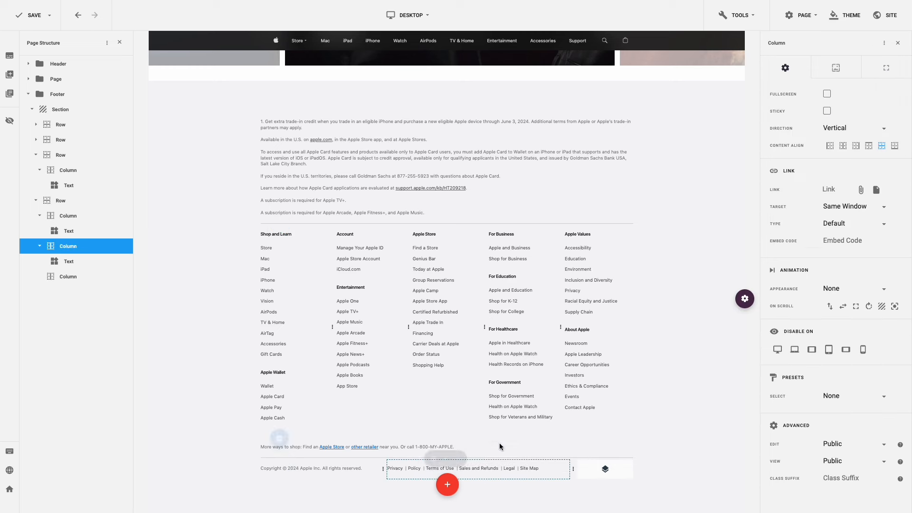
- Duplicate the links text into the third column, replace it with 'Country' and right-align it
{"action": "left_click", "coordinate": [508, 470]}
{"action": "left_click_drag", "start_coordinate": [479, 470], "coordinate": [602, 470]}
{"action": "left_click", "coordinate": [589, 469]}
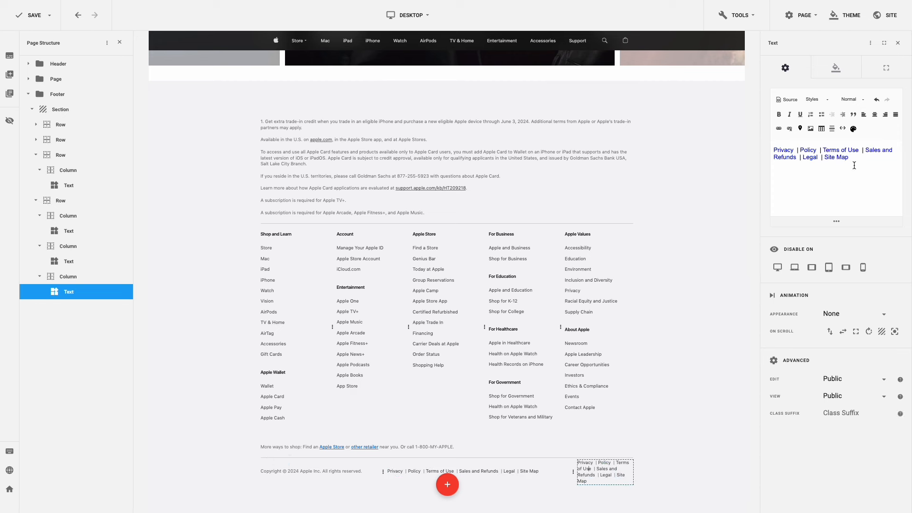
{"action": "key", "text": "ctrl+a"}
{"action": "type", "text": "Country"}
{"action": "left_click", "coordinate": [836, 67]}
{"action": "left_click", "coordinate": [863, 259]}
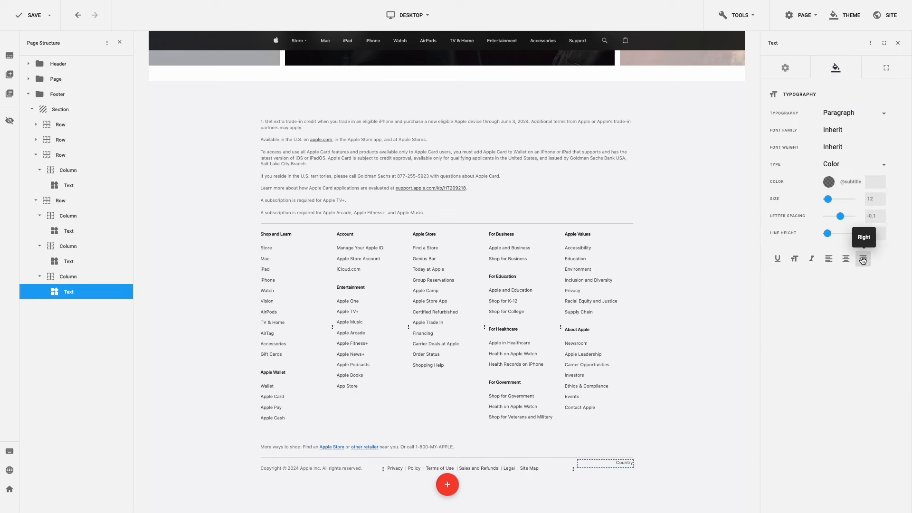
- Remove the footer section's top and bottom padding and save the page
{"action": "left_click", "coordinate": [608, 430]}
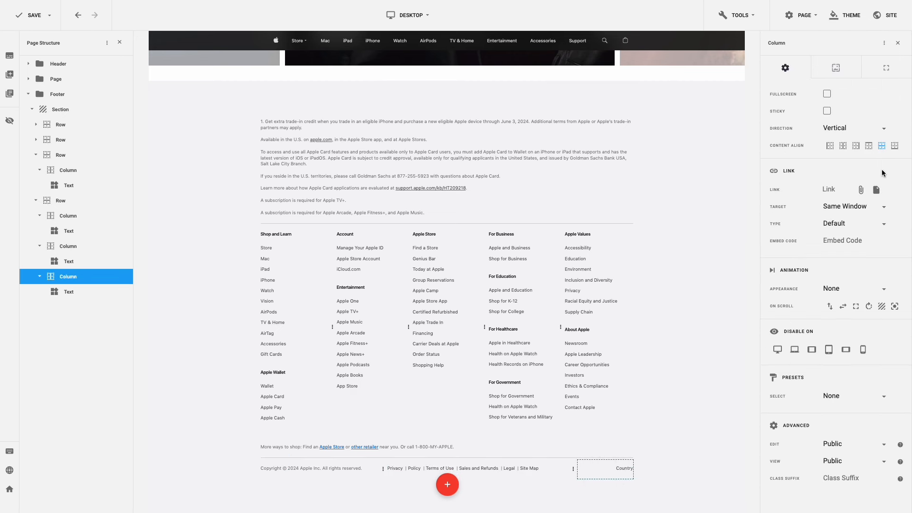
{"action": "left_click", "coordinate": [740, 235]}
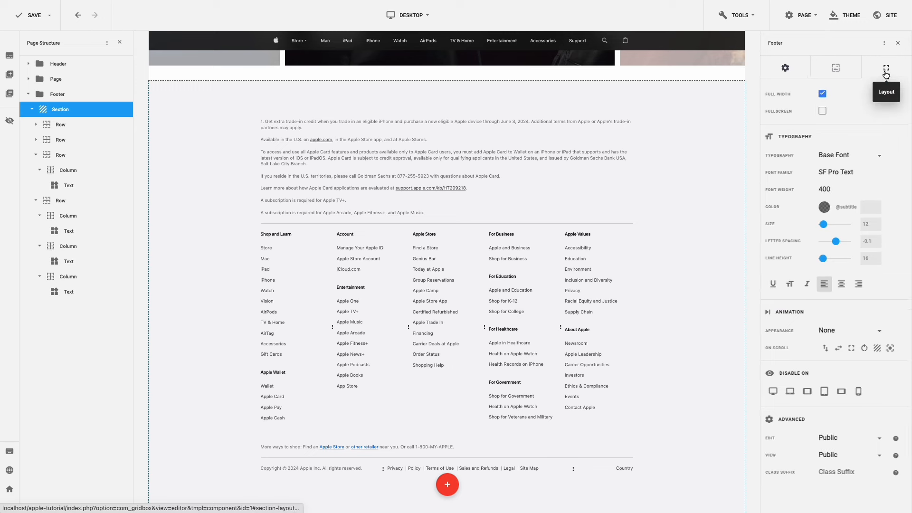
{"action": "left_click", "coordinate": [886, 71]}
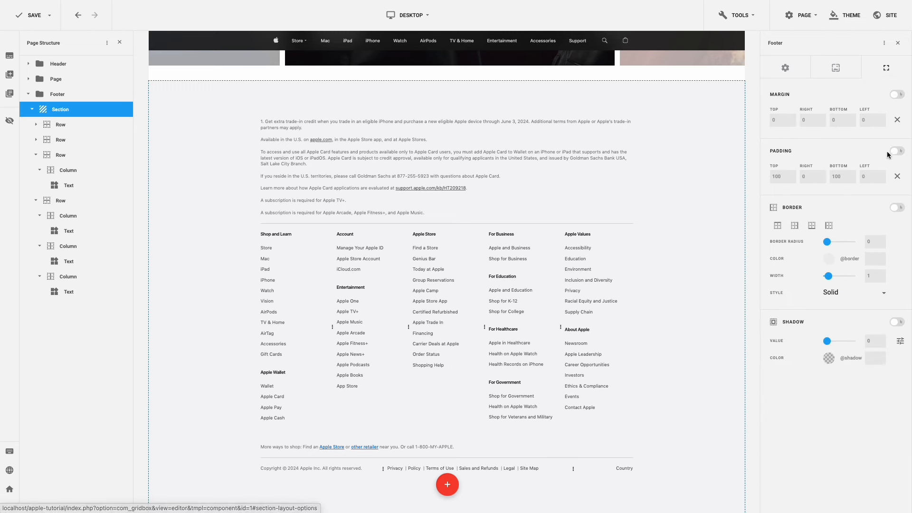
{"action": "left_click", "coordinate": [892, 176]}
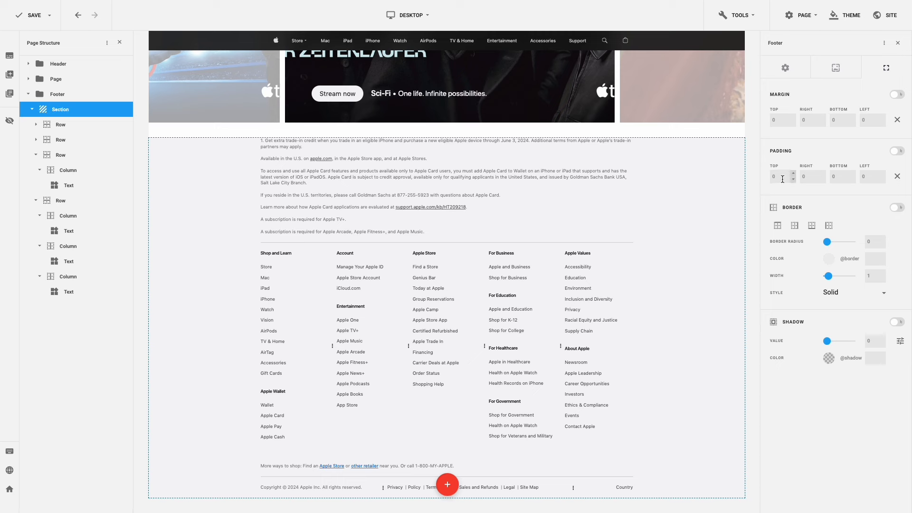
{"action": "left_click_drag", "start_coordinate": [779, 177], "coordinate": [766, 179]}
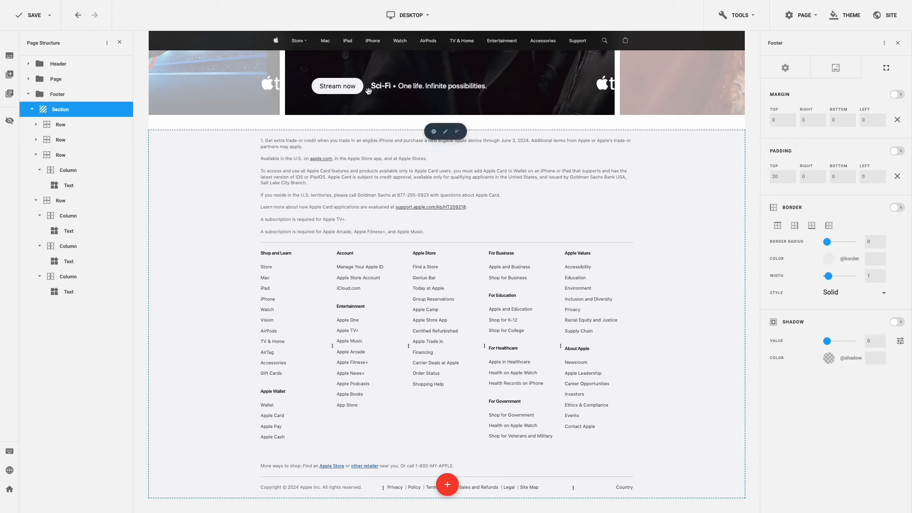
{"action": "left_click", "coordinate": [35, 19]}
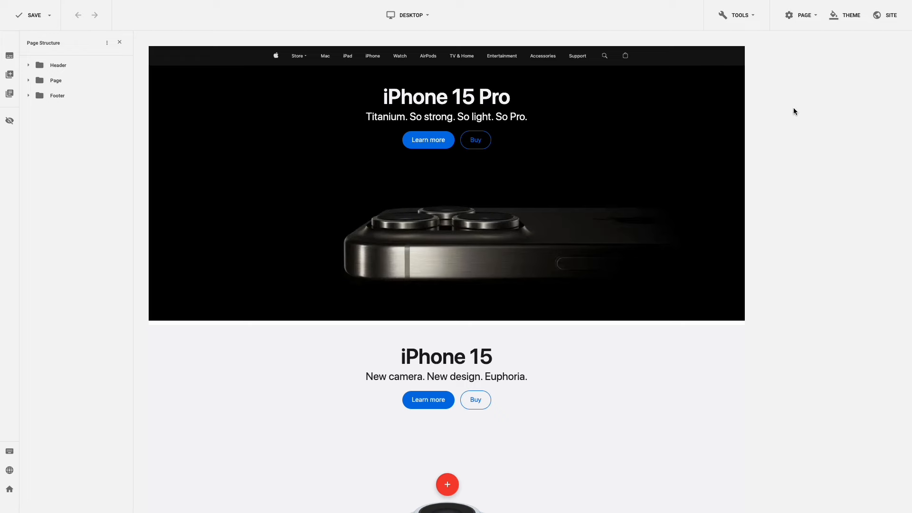
- Paste the mega-menu overlay and footer-link hover CSS atop the Code Editor, then save
{"action": "left_click", "coordinate": [753, 20]}
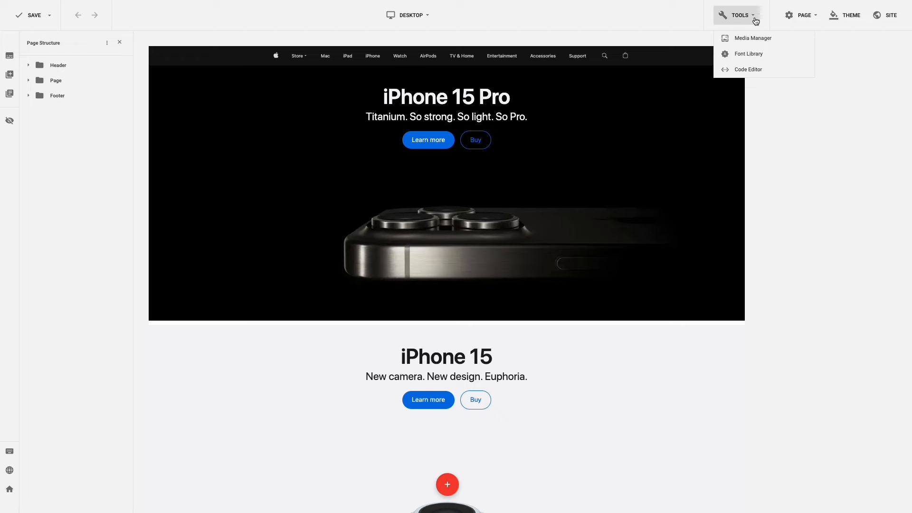
{"action": "left_click", "coordinate": [748, 70]}
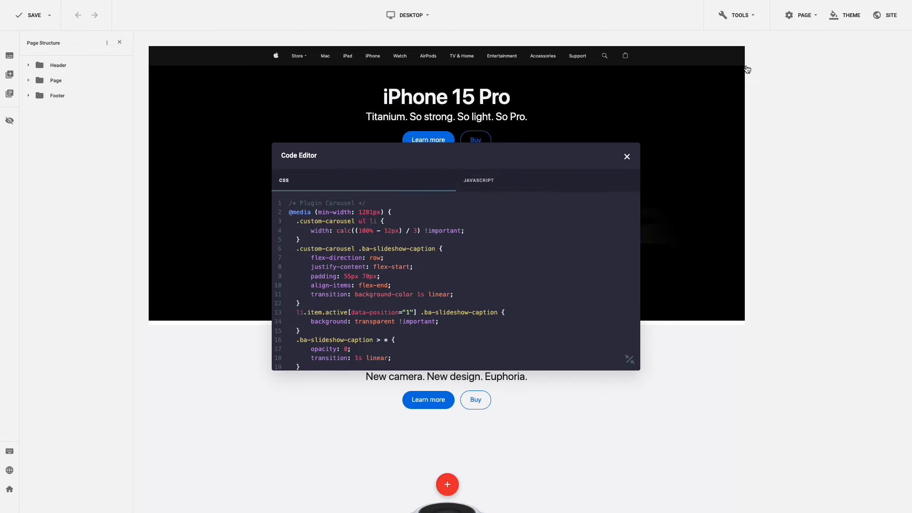
{"action": "left_click", "coordinate": [285, 203]}
{"action": "key", "text": "Return"}
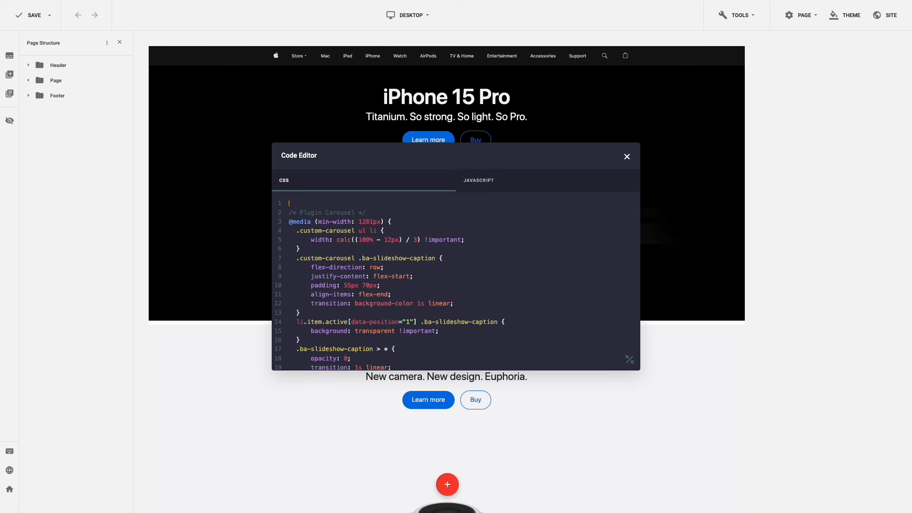
{"action": "key", "text": "ctrl+v"}
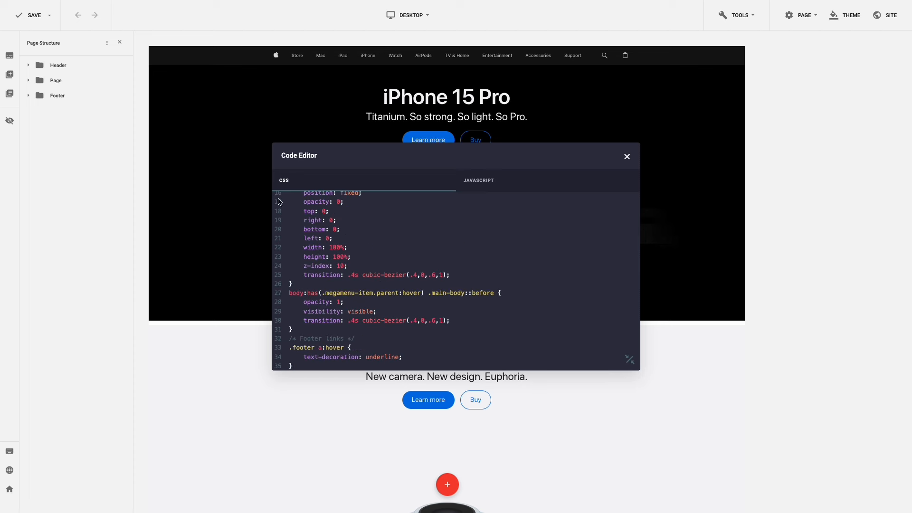
{"action": "left_click", "coordinate": [142, 214]}
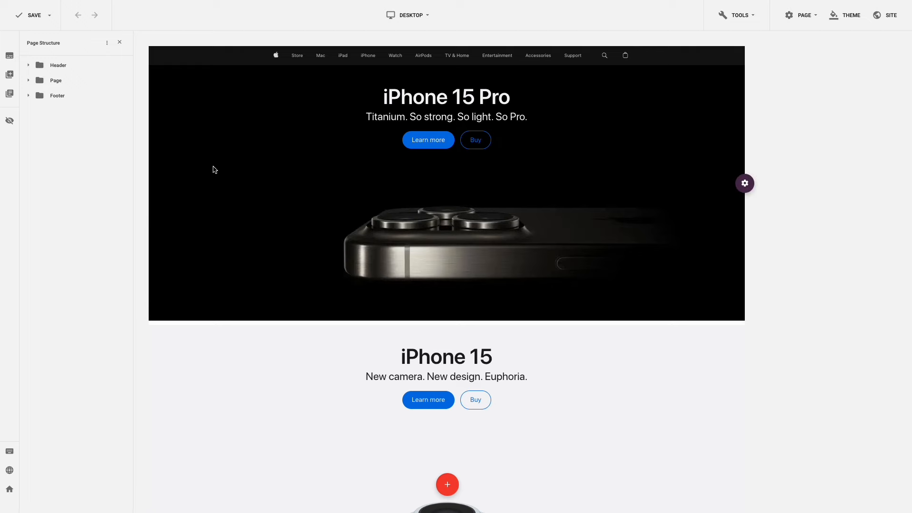
{"action": "mouse_move", "coordinate": [305, 57]}
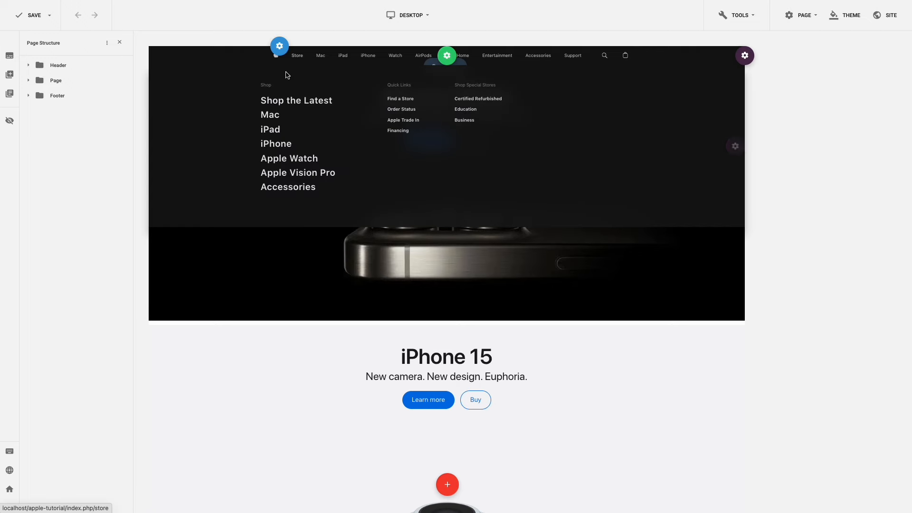
{"action": "key", "text": "ctrl+s"}
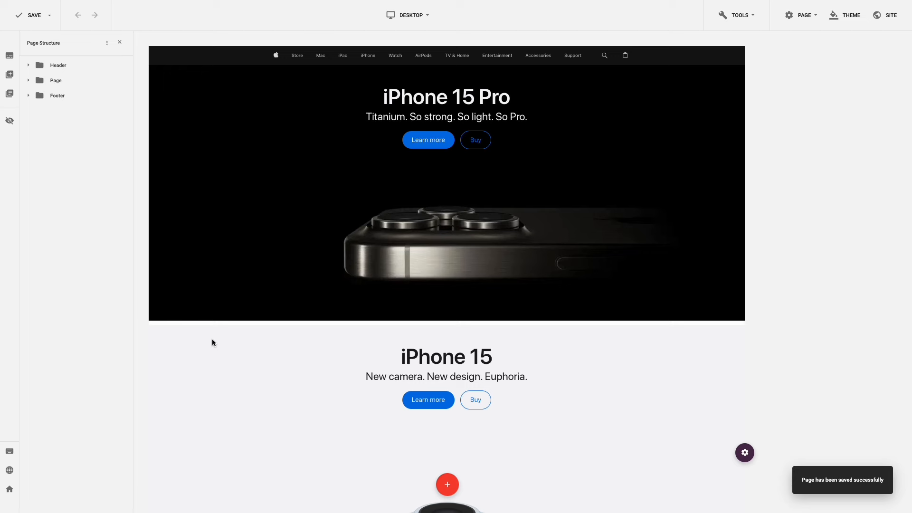
{"action": "left_click", "coordinate": [9, 470]}
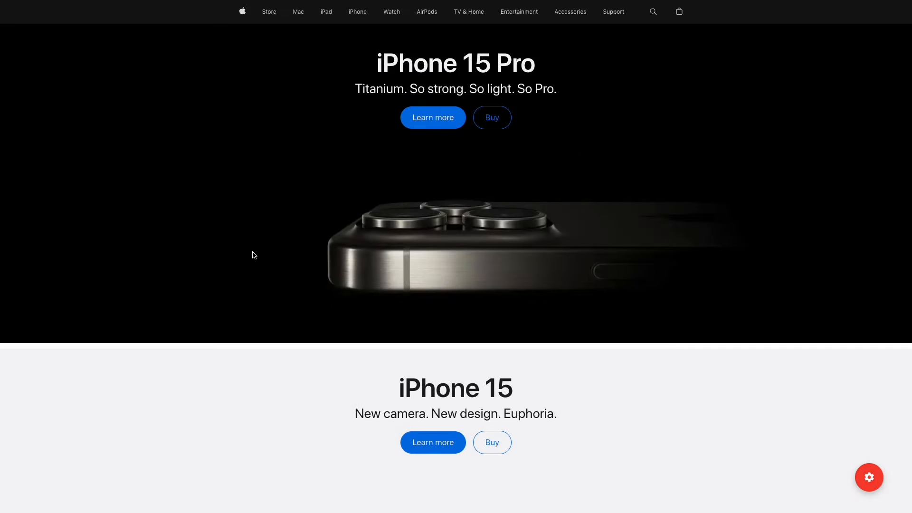
{"action": "scroll", "coordinate": [254, 255], "scroll_direction": "down", "scroll_amount": 10}
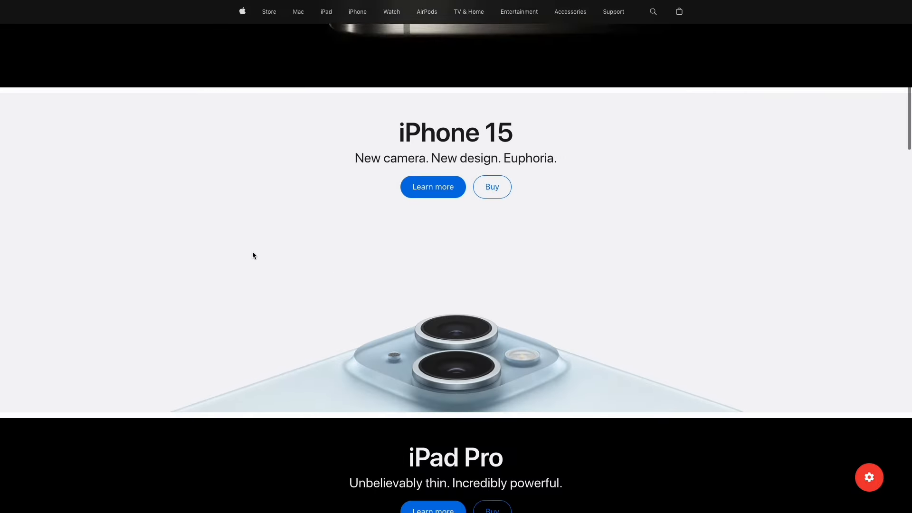
{"action": "scroll", "coordinate": [254, 255], "scroll_direction": "down", "scroll_amount": 8}
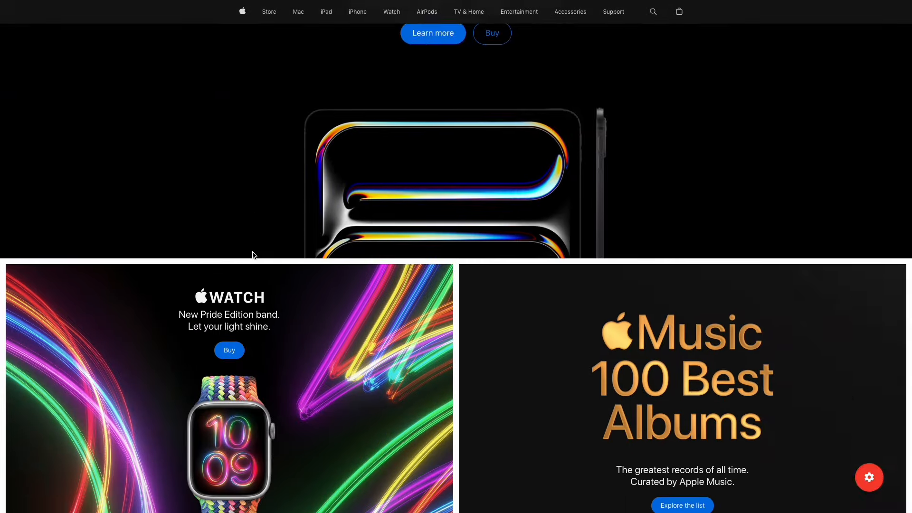
{"action": "scroll", "coordinate": [254, 256], "scroll_direction": "down", "scroll_amount": 4}
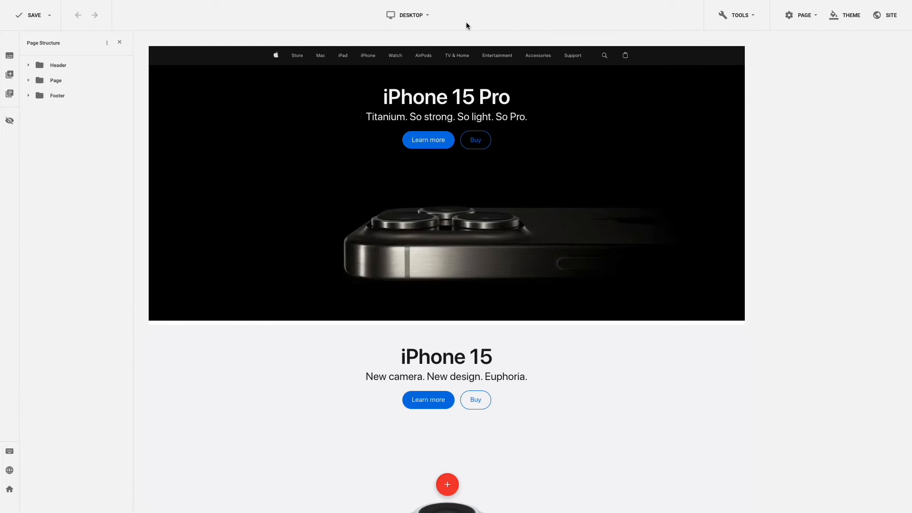
{"action": "left_click", "coordinate": [428, 16]}
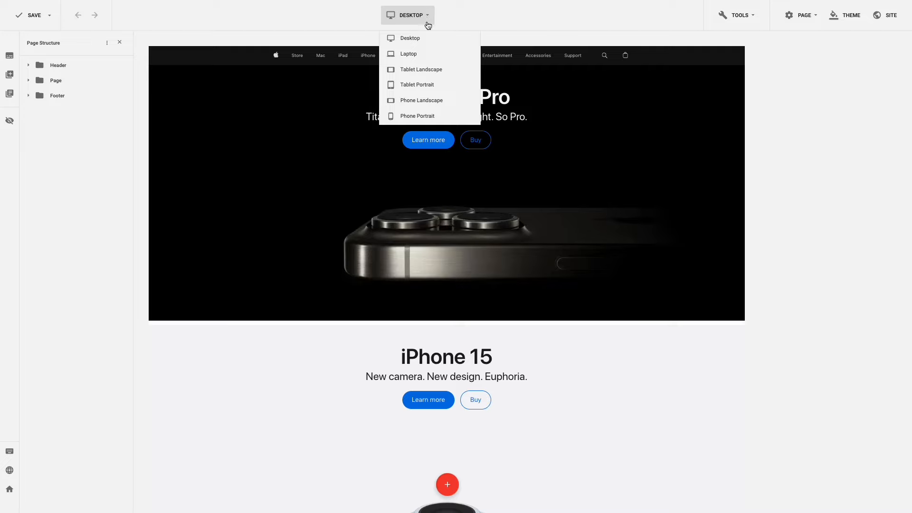
{"action": "left_click", "coordinate": [417, 86]}
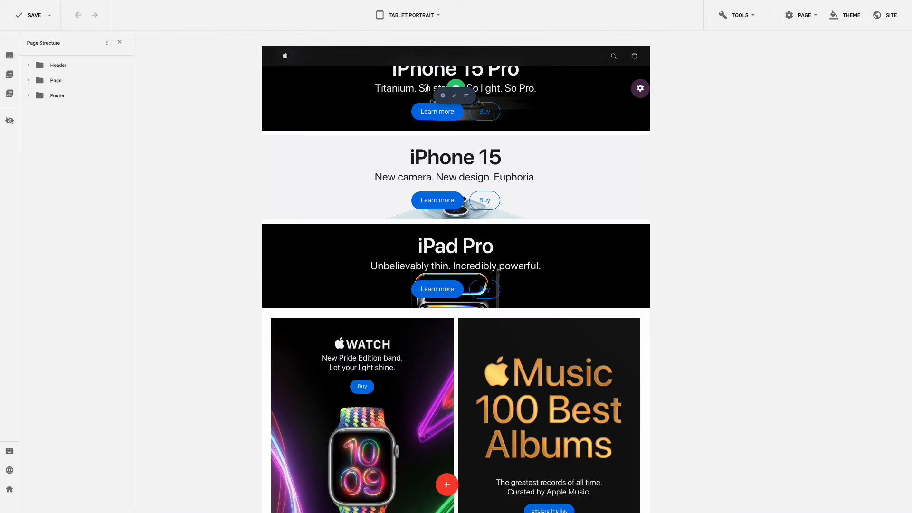
{"action": "scroll", "coordinate": [427, 87], "scroll_direction": "down", "scroll_amount": 10}
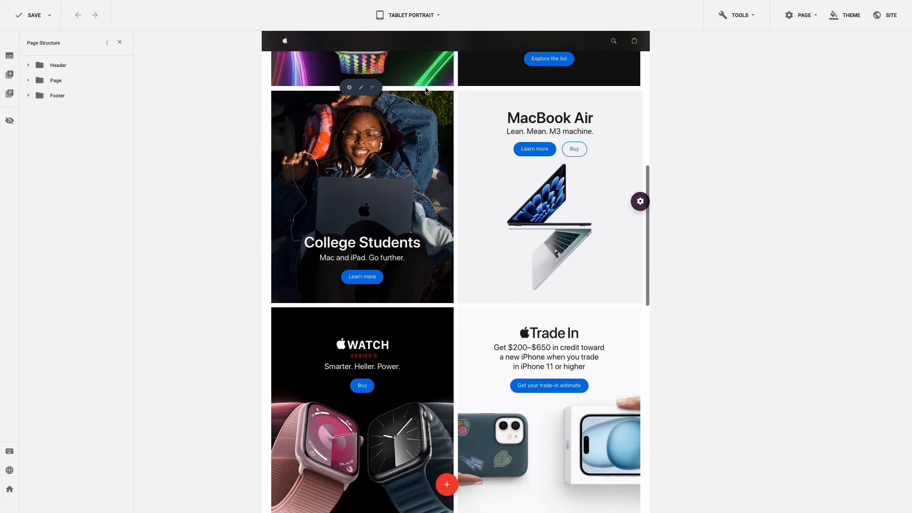
{"action": "scroll", "coordinate": [427, 88], "scroll_direction": "up", "scroll_amount": 10}
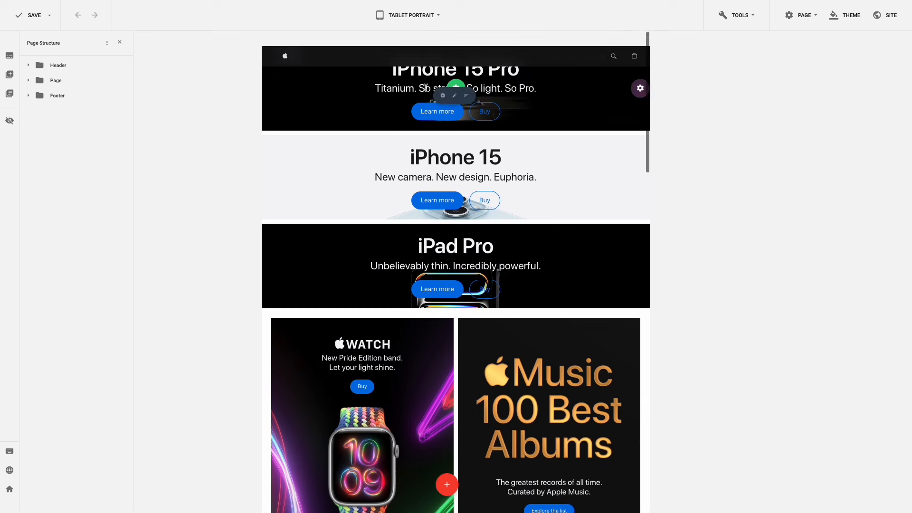
{"action": "left_click", "coordinate": [430, 21]}
{"action": "left_click", "coordinate": [428, 34]}
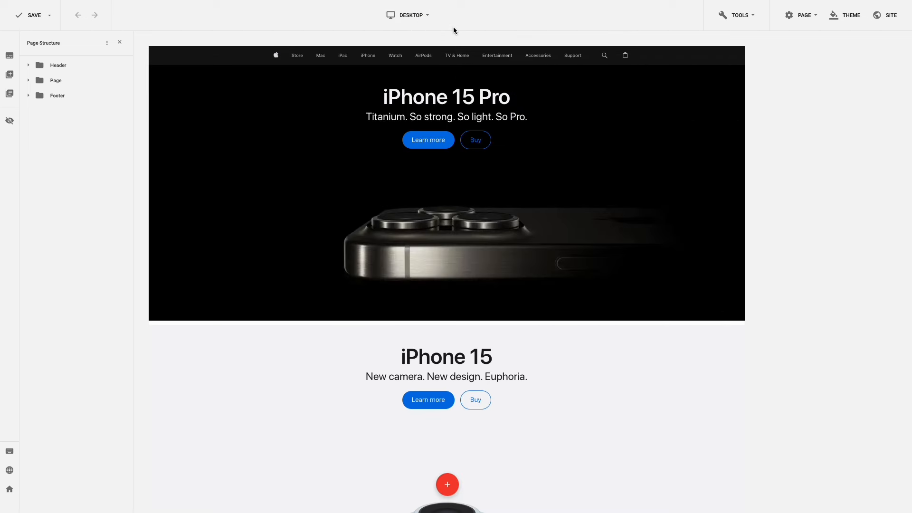
{"action": "left_click", "coordinate": [427, 18]}
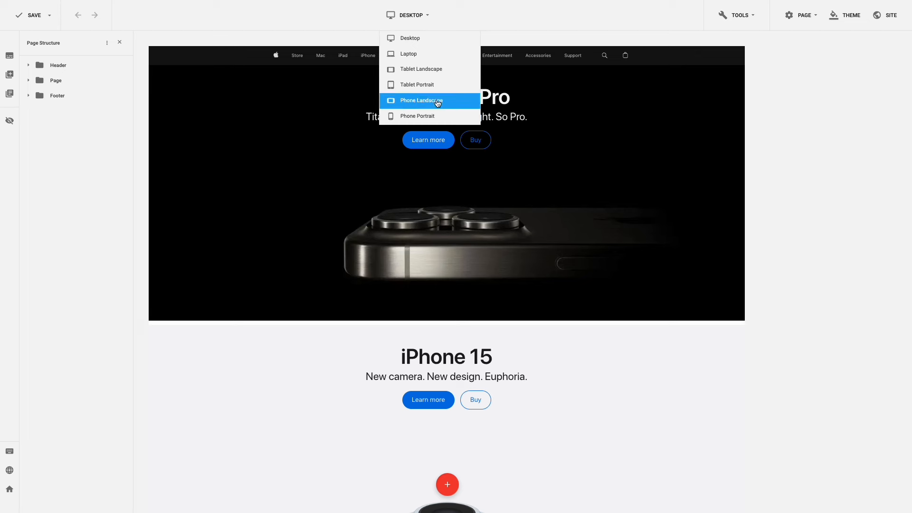
{"action": "left_click", "coordinate": [493, 24]}
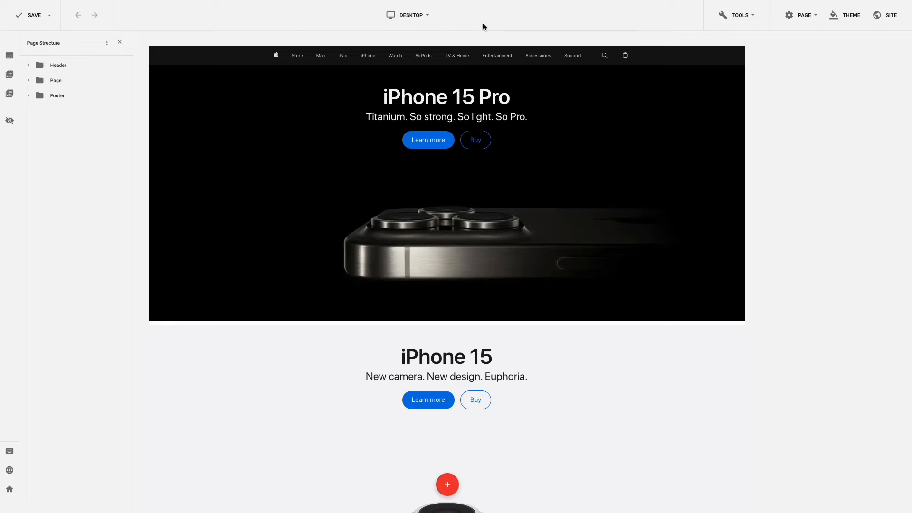
{"action": "left_click", "coordinate": [430, 17]}
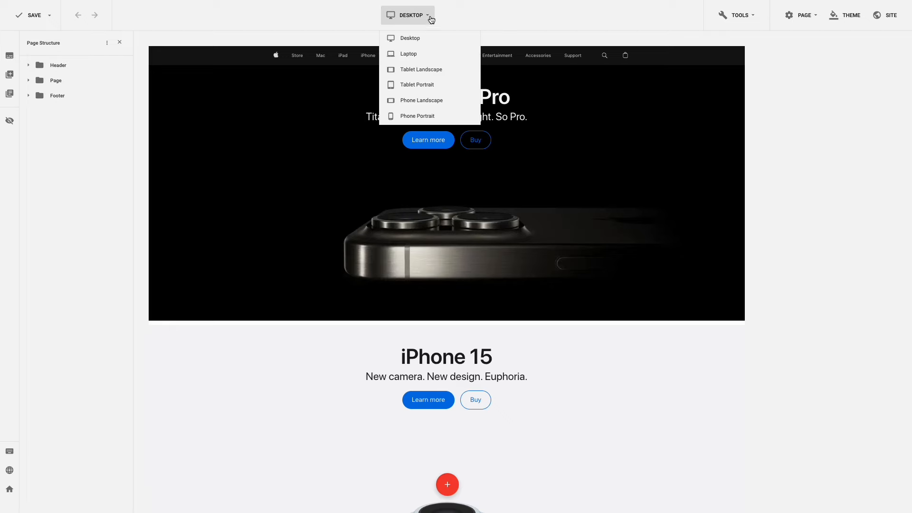
{"action": "left_click", "coordinate": [427, 53]}
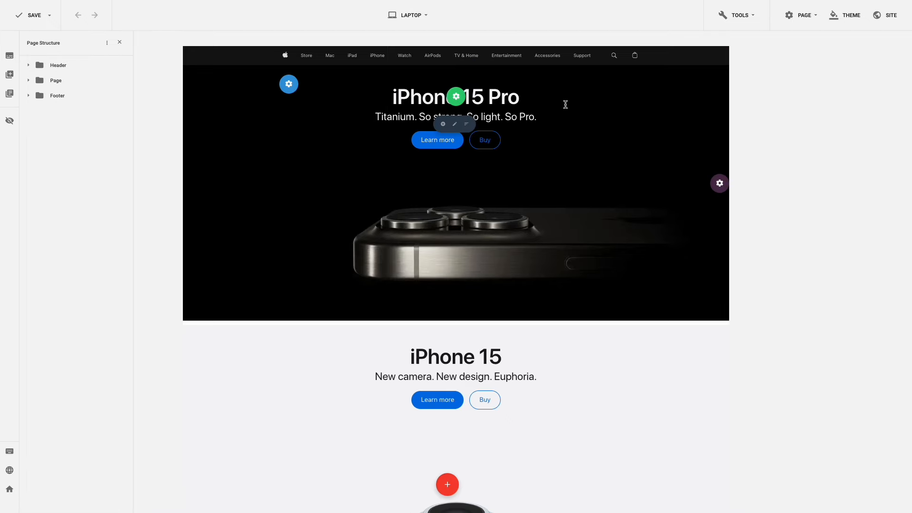
{"action": "scroll", "coordinate": [565, 105], "scroll_direction": "down", "scroll_amount": 9}
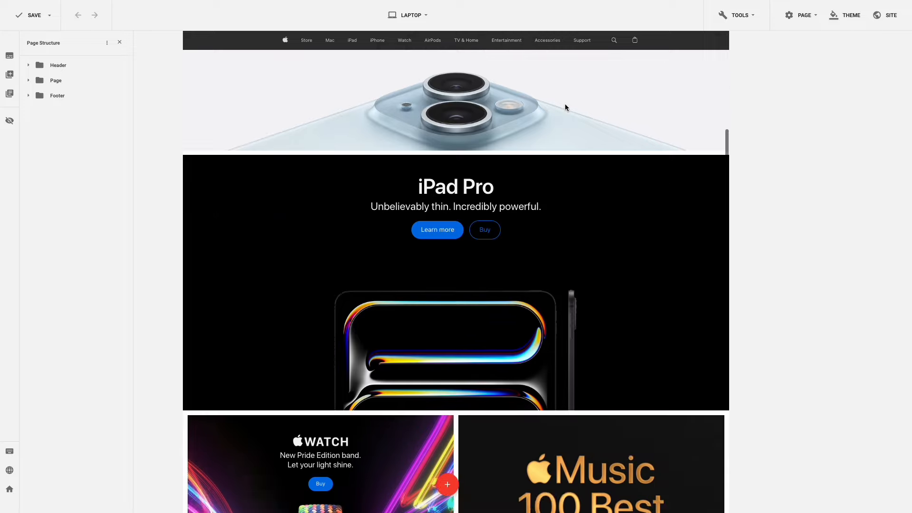
{"action": "scroll", "coordinate": [565, 107], "scroll_direction": "down", "scroll_amount": 16}
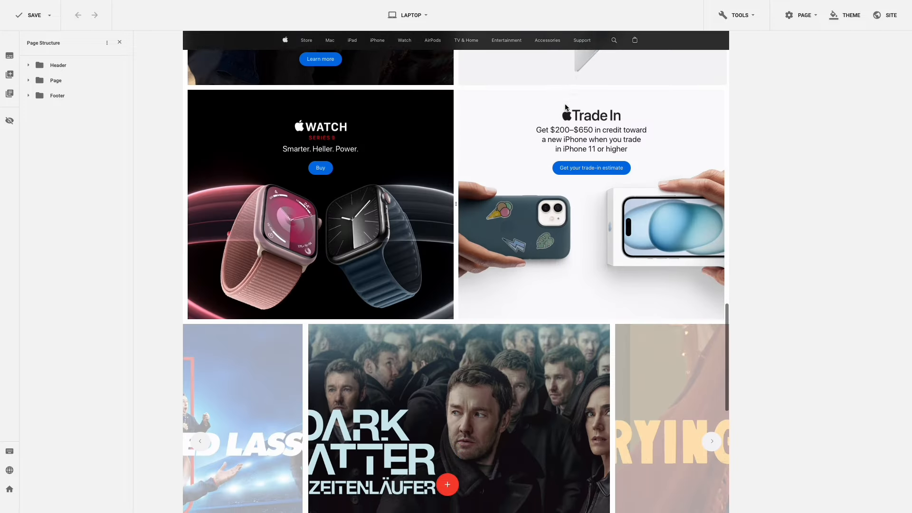
{"action": "scroll", "coordinate": [566, 106], "scroll_direction": "down", "scroll_amount": 6}
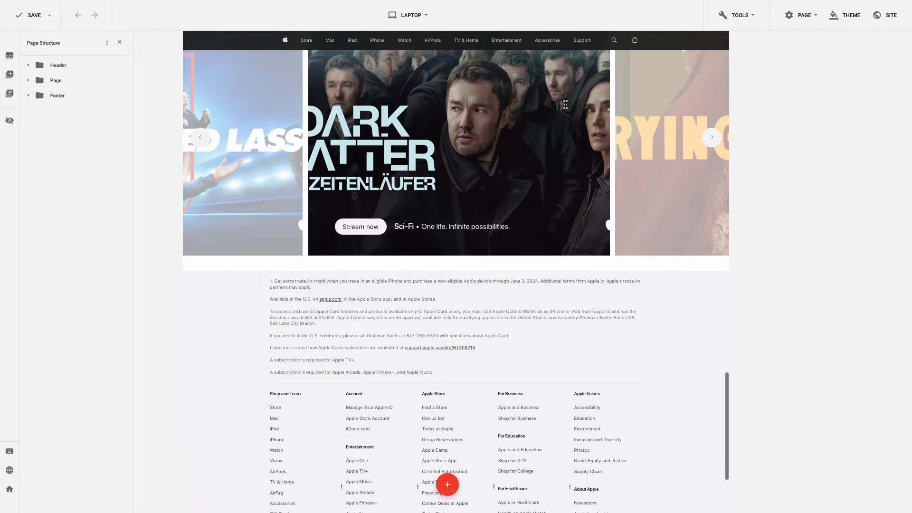
{"action": "scroll", "coordinate": [565, 105], "scroll_direction": "down", "scroll_amount": 3}
{"action": "scroll", "coordinate": [565, 104], "scroll_direction": "up", "scroll_amount": 8}
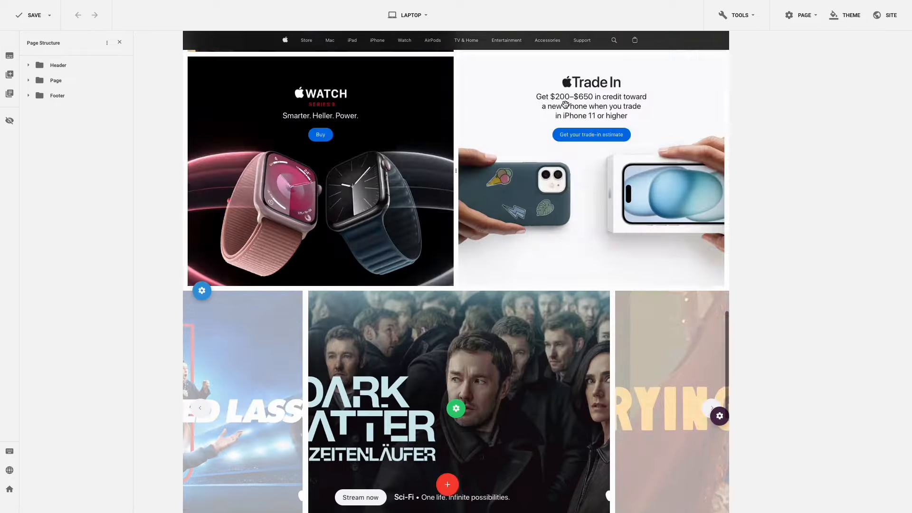
{"action": "scroll", "coordinate": [565, 105], "scroll_direction": "up", "scroll_amount": 20}
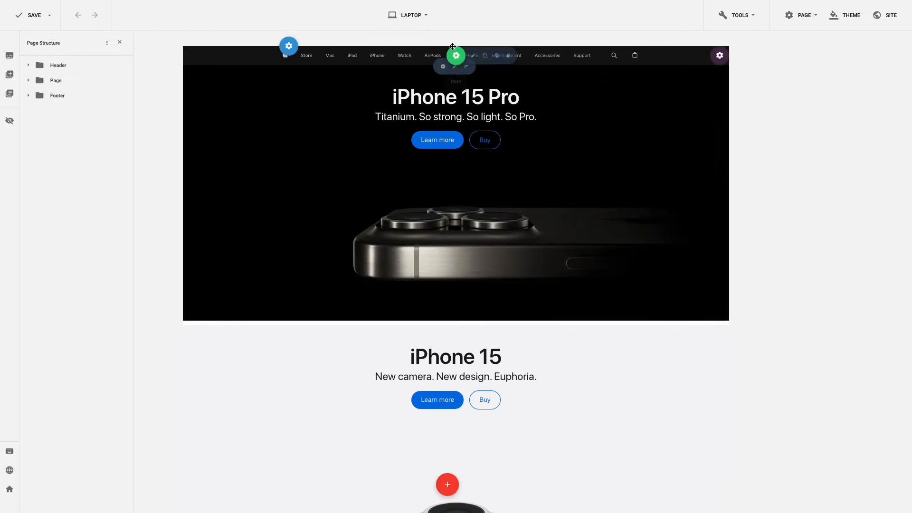
{"action": "left_click", "coordinate": [427, 17]}
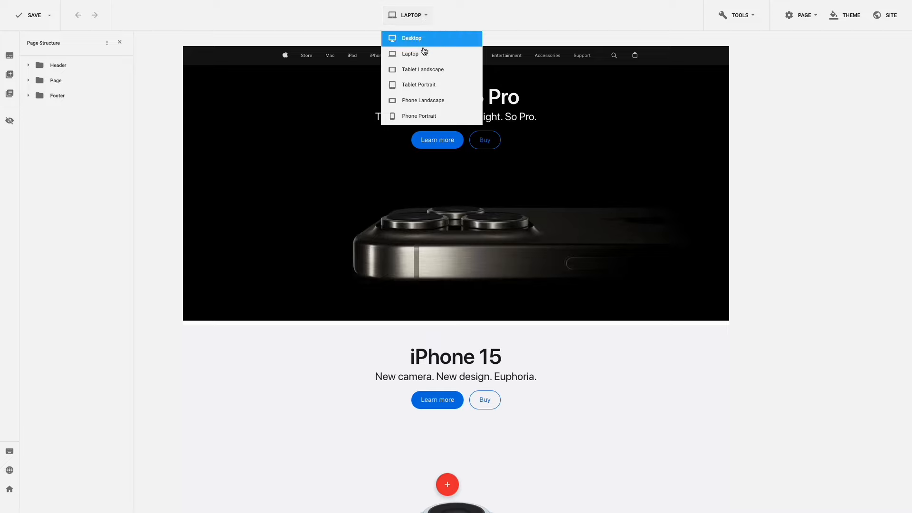
{"action": "left_click", "coordinate": [429, 69]}
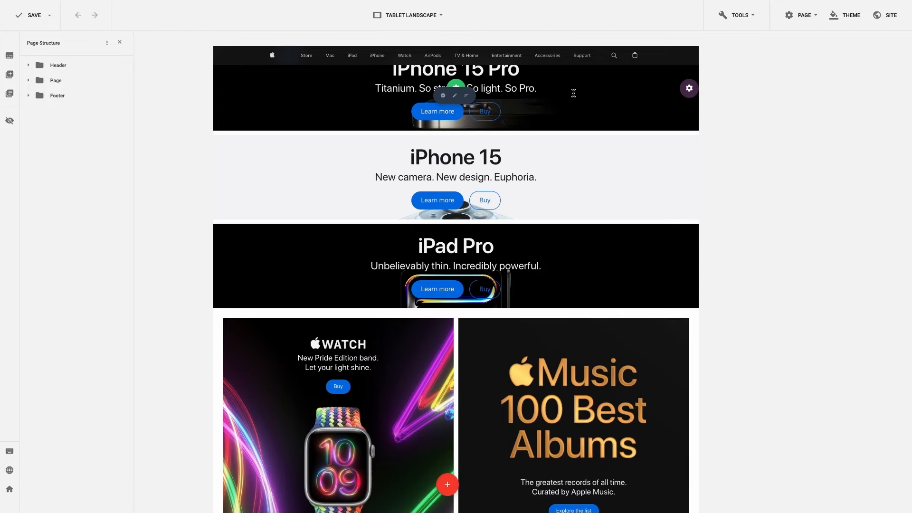
{"action": "scroll", "coordinate": [575, 92], "scroll_direction": "down", "scroll_amount": 5}
{"action": "scroll", "coordinate": [579, 96], "scroll_direction": "down", "scroll_amount": 9}
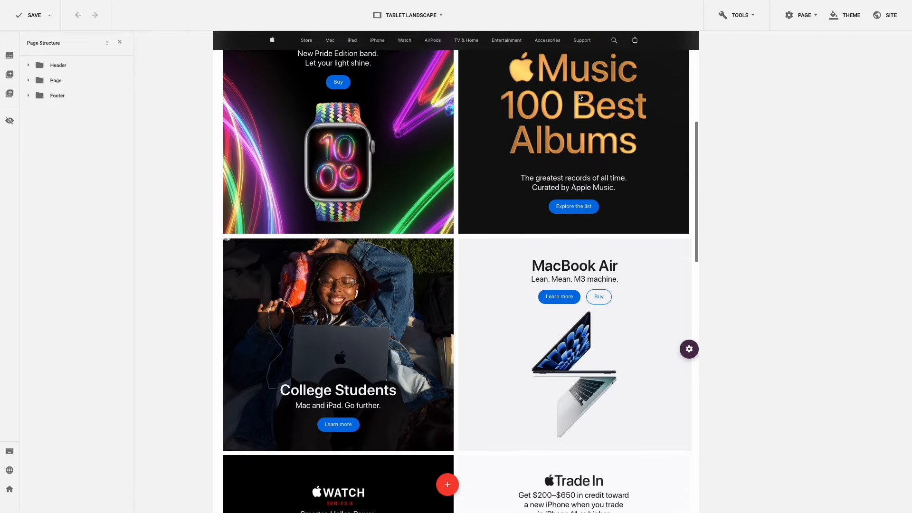
{"action": "scroll", "coordinate": [578, 92], "scroll_direction": "down", "scroll_amount": 7}
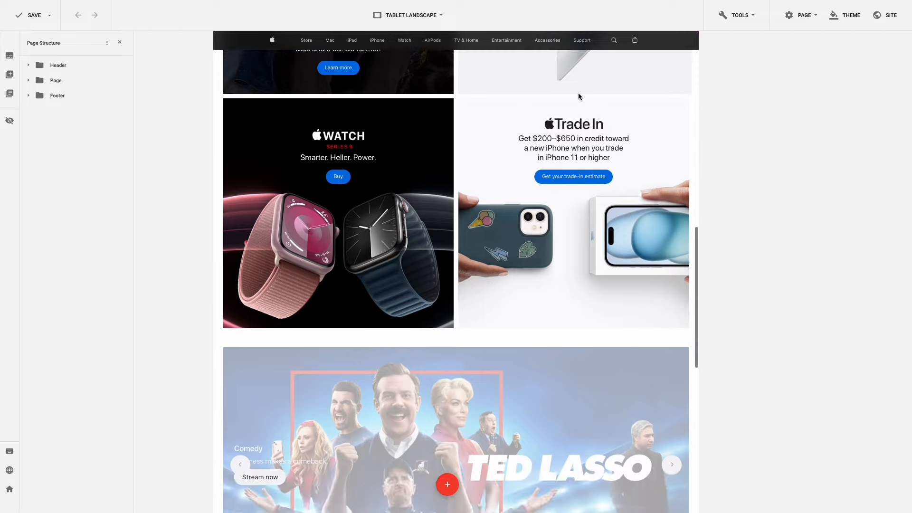
{"action": "scroll", "coordinate": [577, 93], "scroll_direction": "down", "scroll_amount": 5}
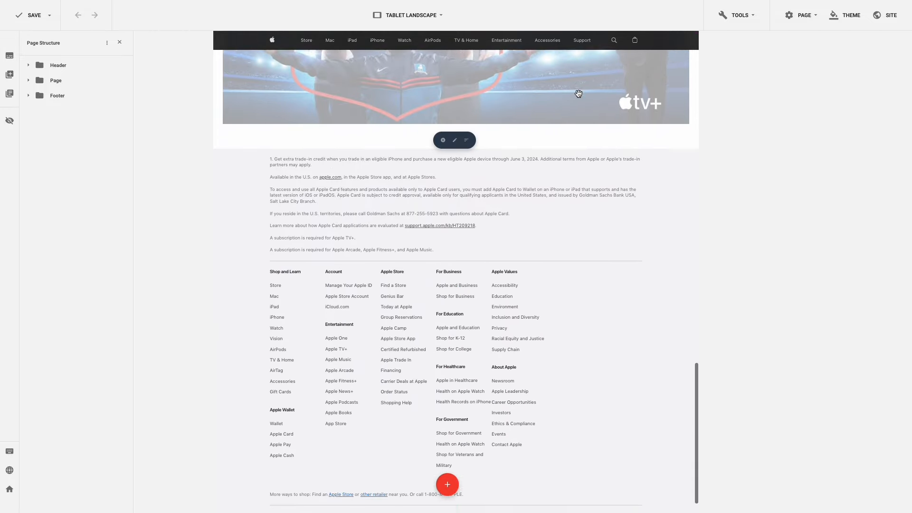
{"action": "scroll", "coordinate": [578, 93], "scroll_direction": "up", "scroll_amount": 2}
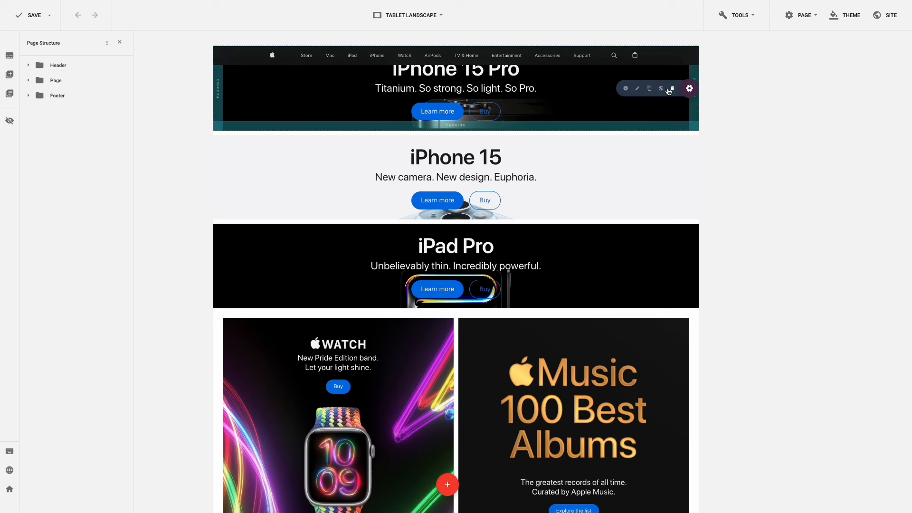
- Reset the iPhone 15 Pro section's padding and set 100 top, 450 bottom
{"action": "left_click", "coordinate": [639, 89]}
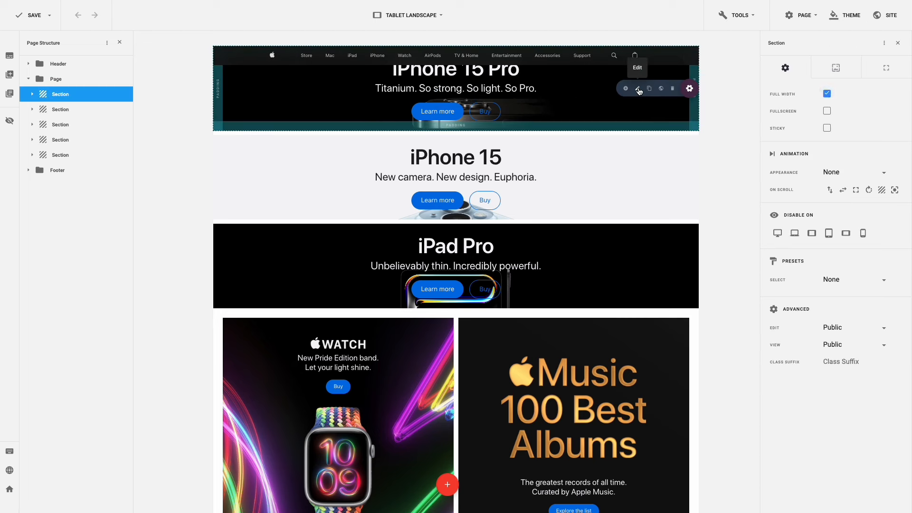
{"action": "left_click", "coordinate": [882, 75]}
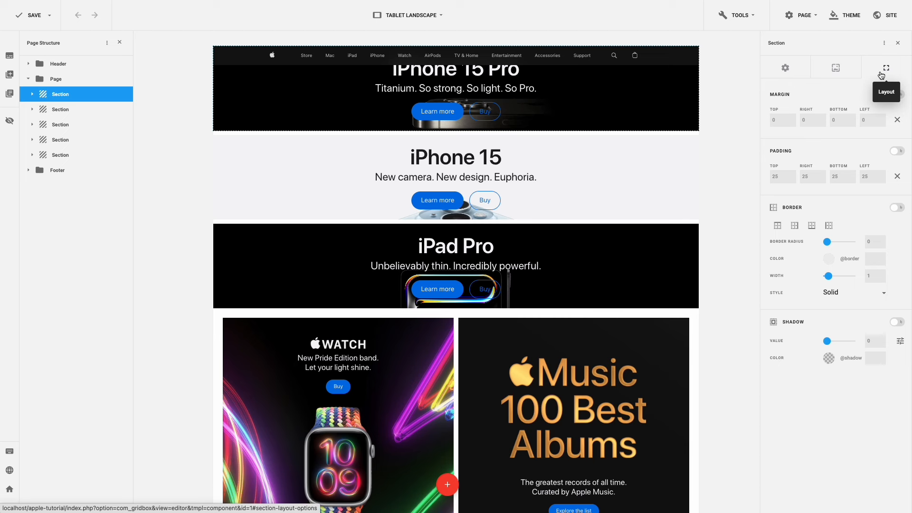
{"action": "left_click", "coordinate": [898, 176]}
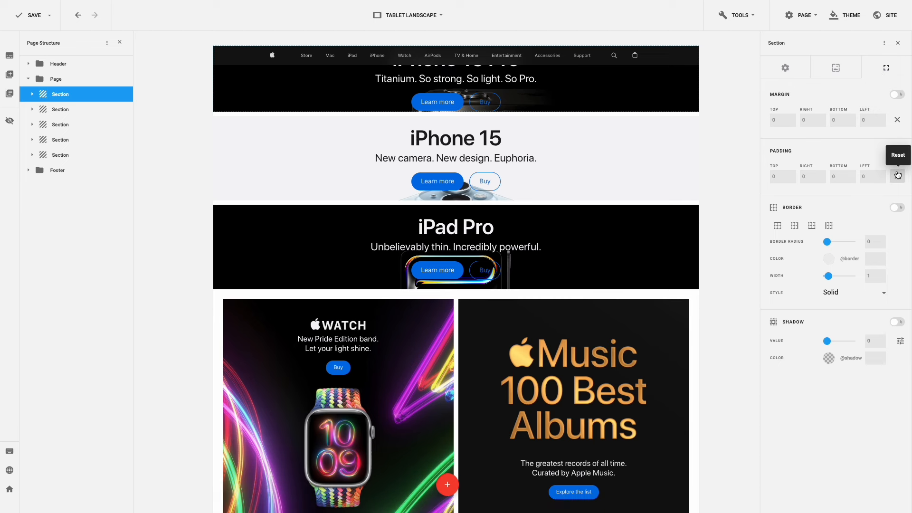
{"action": "double_click", "coordinate": [769, 177]}
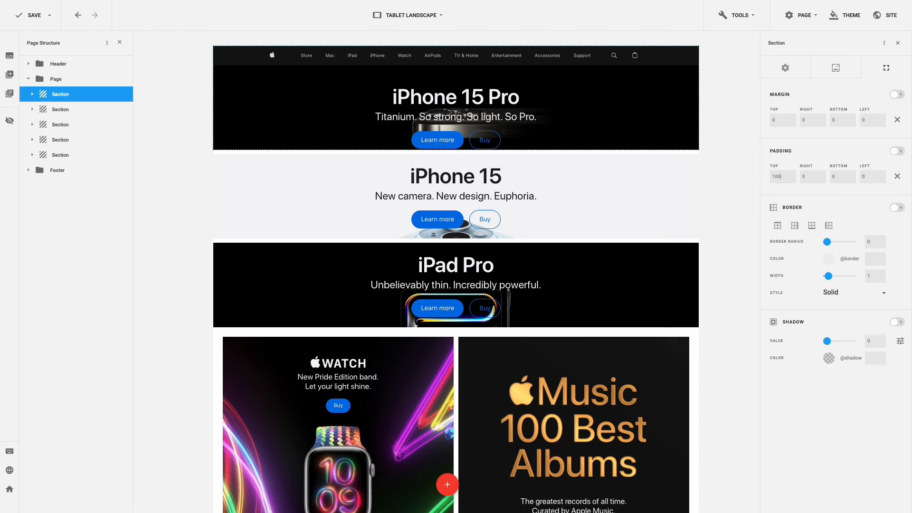
{"action": "double_click", "coordinate": [833, 176]}
{"action": "type", "text": "450"}
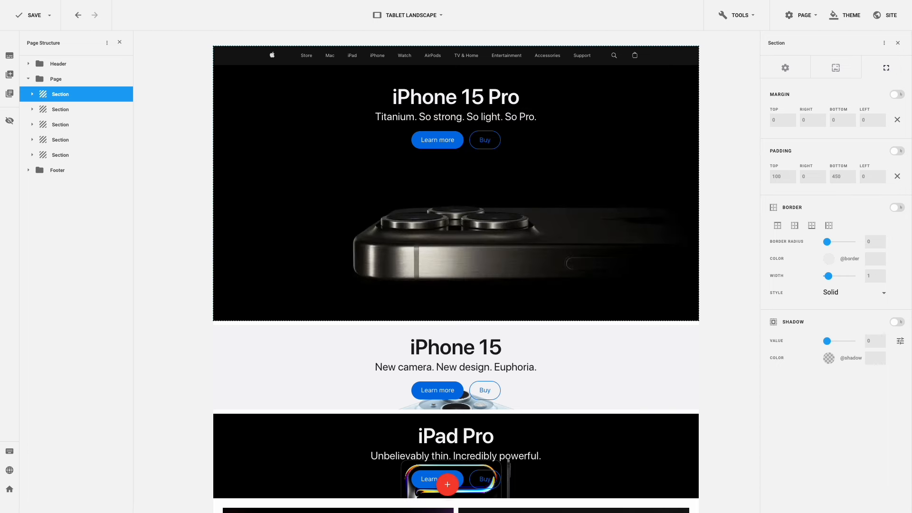
- Reset the iPhone 15 section's padding and set 100 top, 450 bottom
{"action": "mouse_move", "coordinate": [688, 367]}
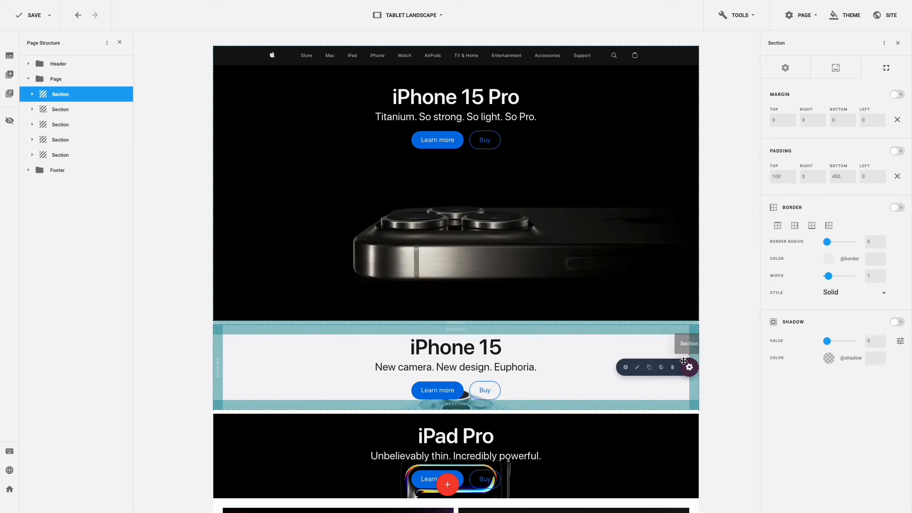
{"action": "left_click", "coordinate": [639, 368]}
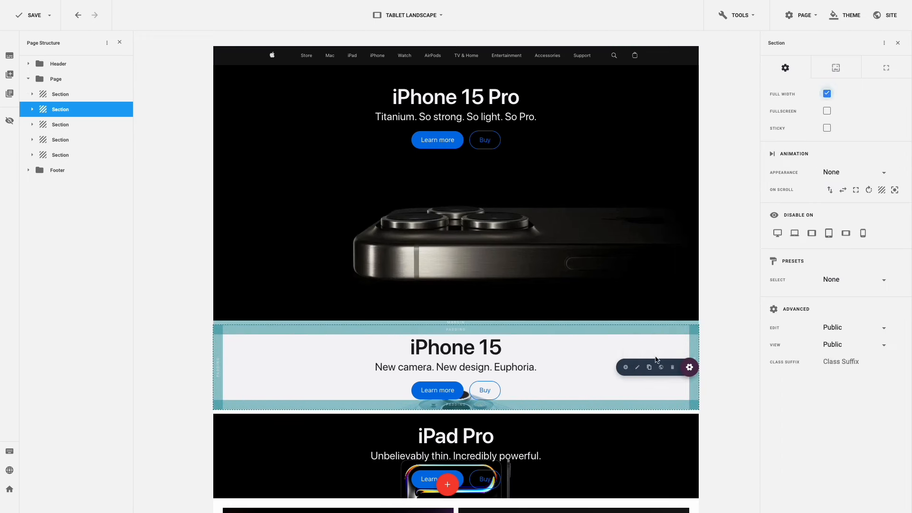
{"action": "left_click", "coordinate": [886, 69]}
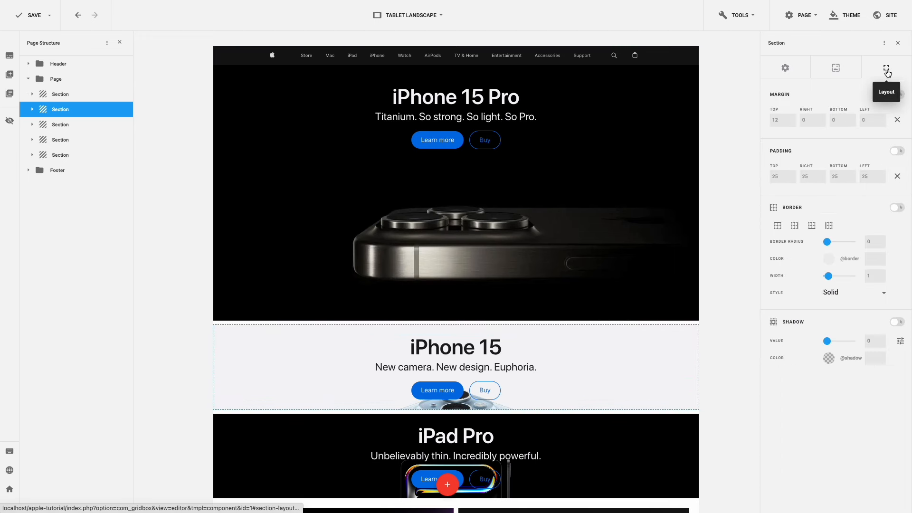
{"action": "left_click", "coordinate": [896, 177]}
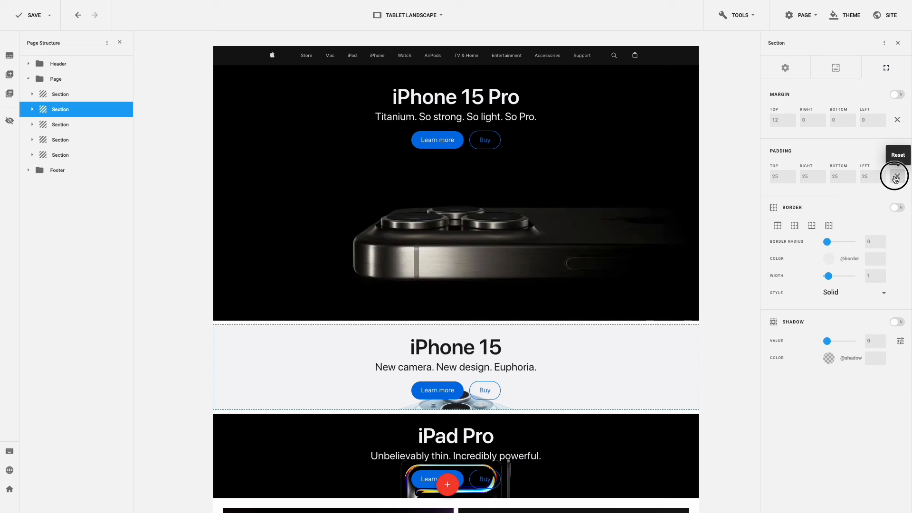
{"action": "left_click", "coordinate": [773, 177]}
{"action": "type", "text": "100"}
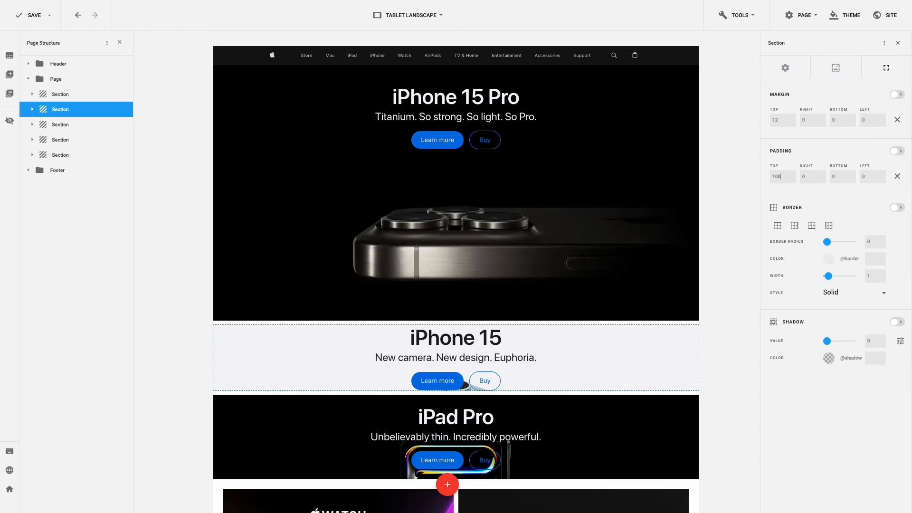
{"action": "left_click_drag", "start_coordinate": [837, 176], "coordinate": [822, 178]}
{"action": "type", "text": "450"}
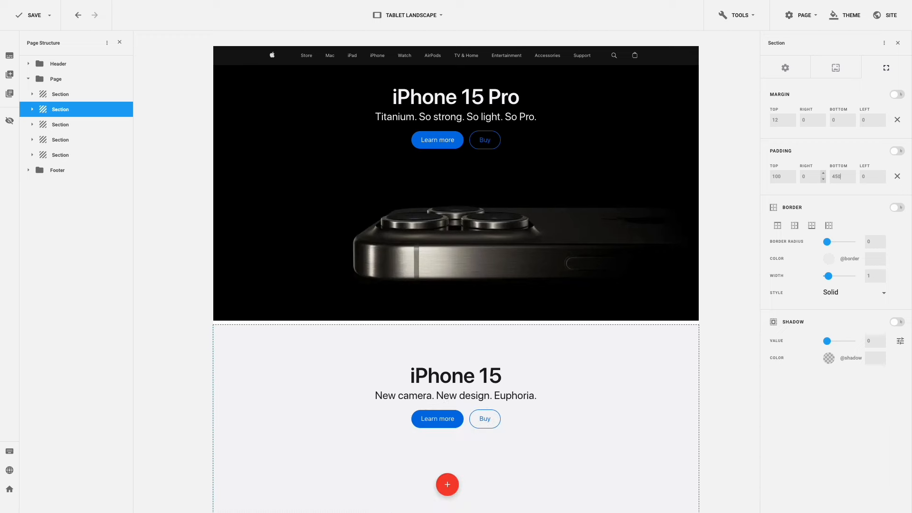
{"action": "scroll", "coordinate": [665, 190], "scroll_direction": "down", "scroll_amount": 7}
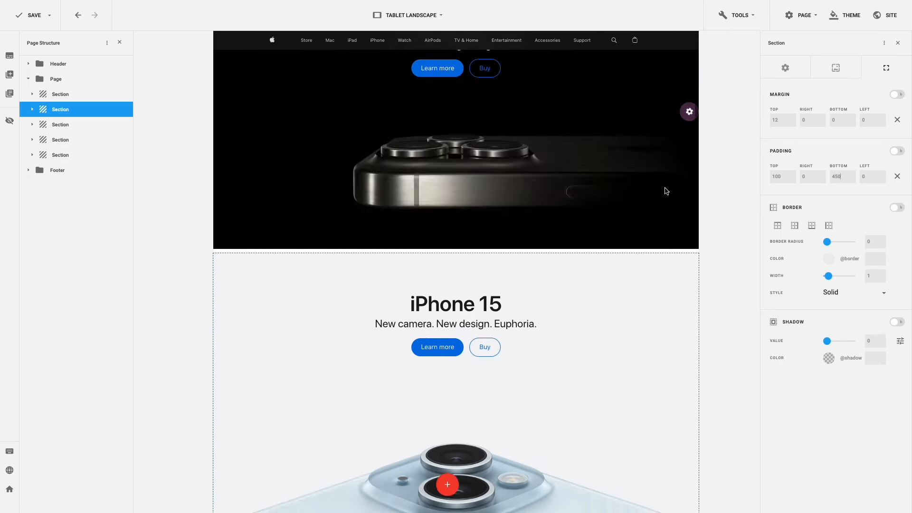
- Reset the iPad Pro section's padding to zero, then set top 100 and bottom 450
{"action": "mouse_move", "coordinate": [688, 309]}
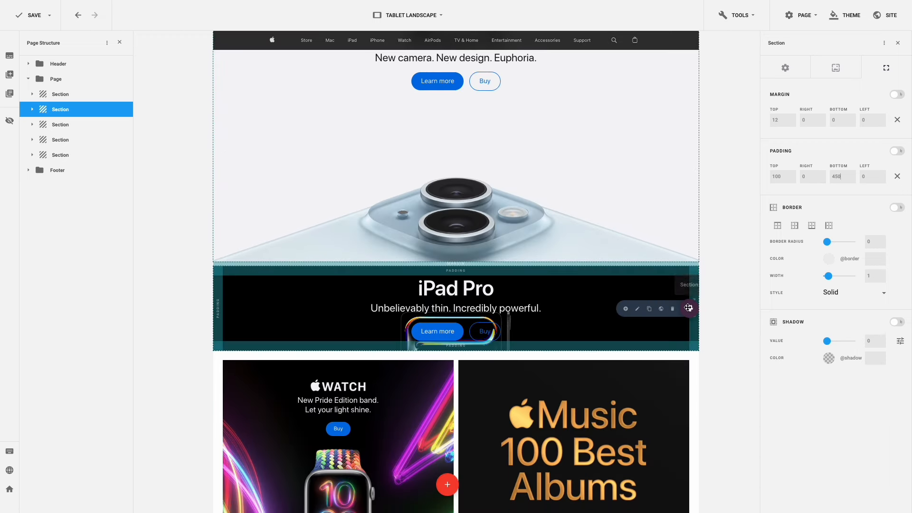
{"action": "left_click", "coordinate": [637, 310]}
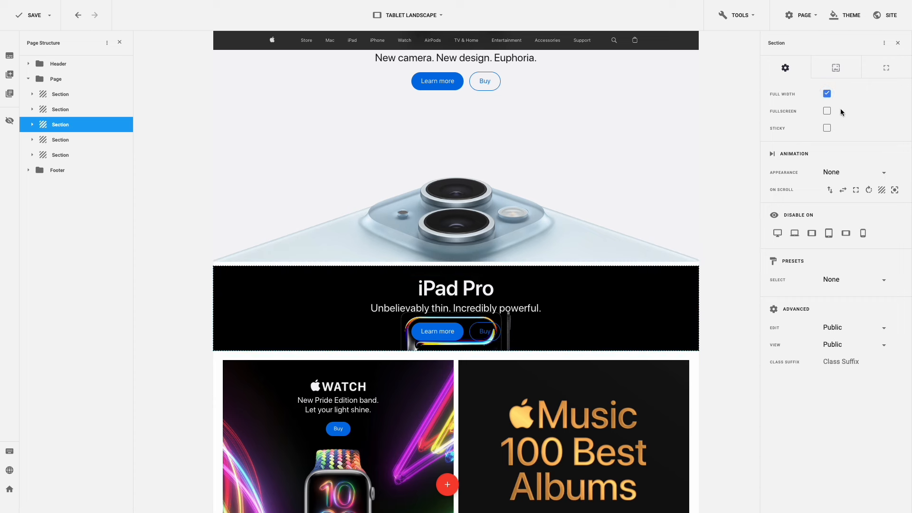
{"action": "left_click", "coordinate": [882, 71]}
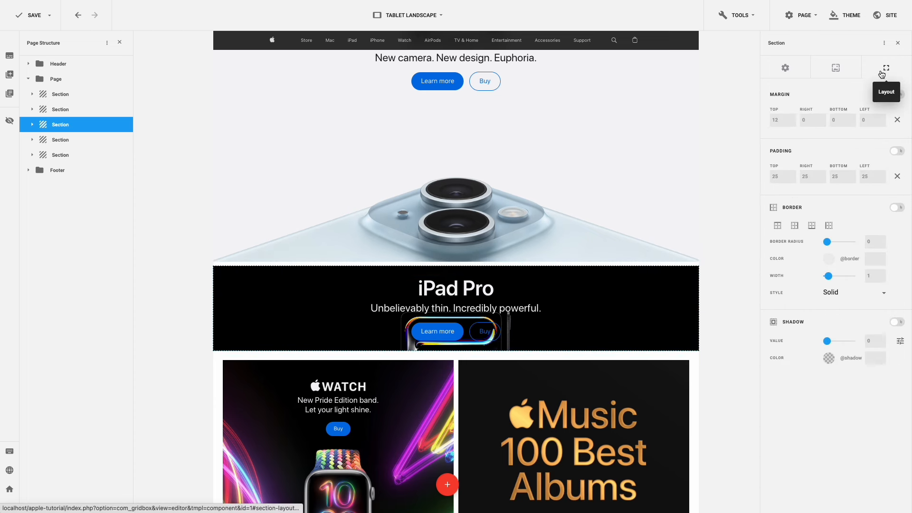
{"action": "left_click", "coordinate": [897, 176]}
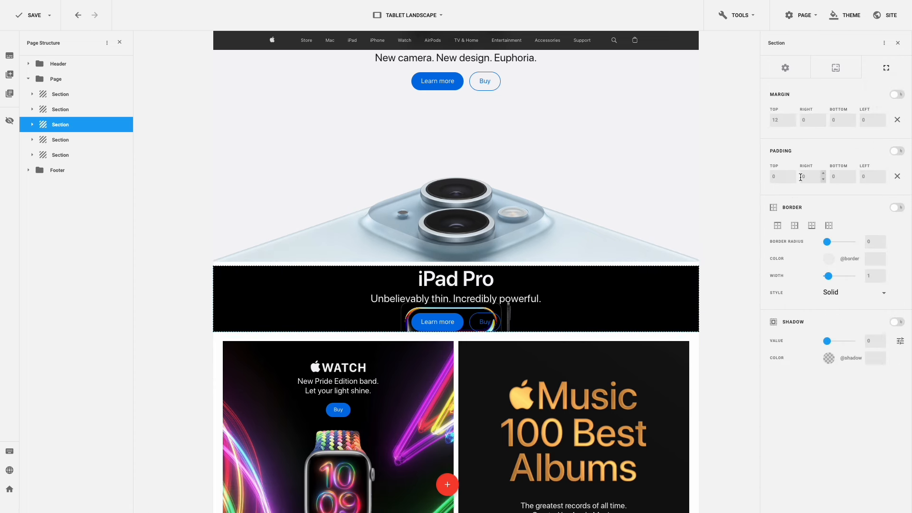
{"action": "left_click_drag", "start_coordinate": [779, 177], "coordinate": [766, 178]}
{"action": "type", "text": "100"}
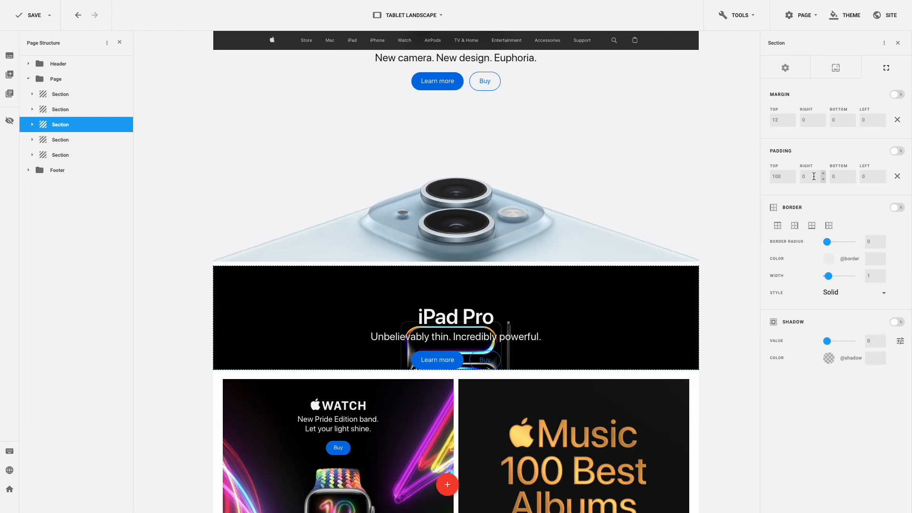
{"action": "double_click", "coordinate": [832, 176]}
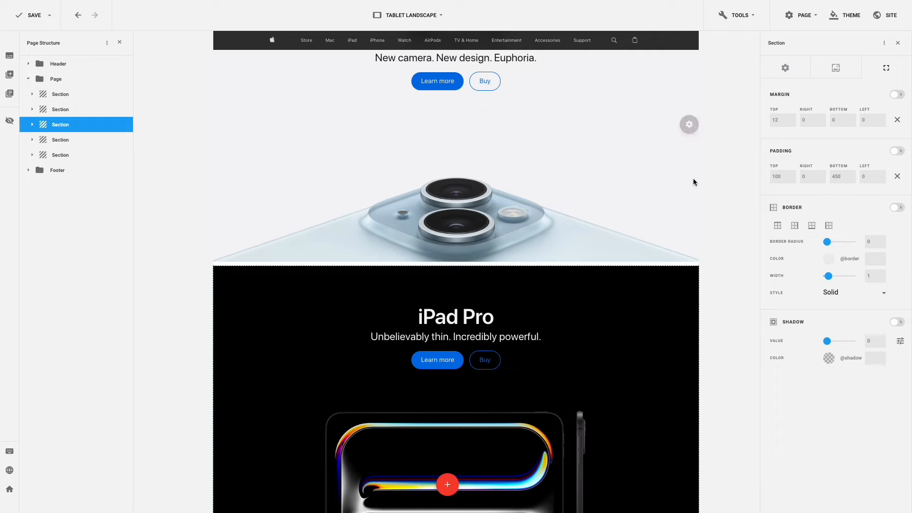
{"action": "scroll", "coordinate": [693, 182], "scroll_direction": "down", "scroll_amount": 7}
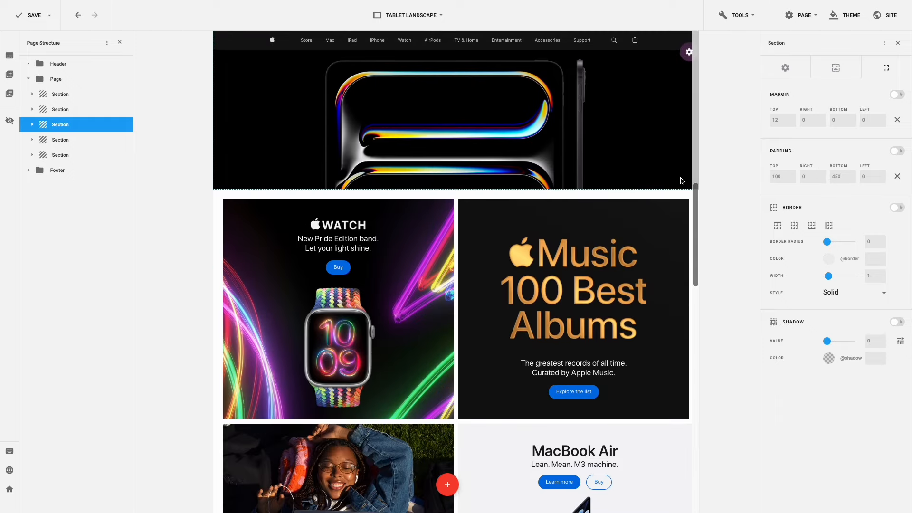
{"action": "scroll", "coordinate": [681, 181], "scroll_direction": "down", "scroll_amount": 14}
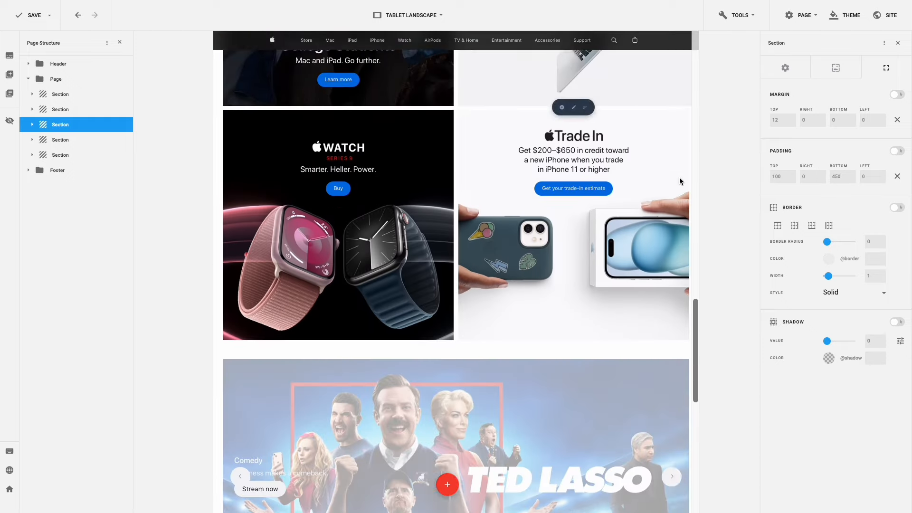
{"action": "scroll", "coordinate": [680, 178], "scroll_direction": "down", "scroll_amount": 1}
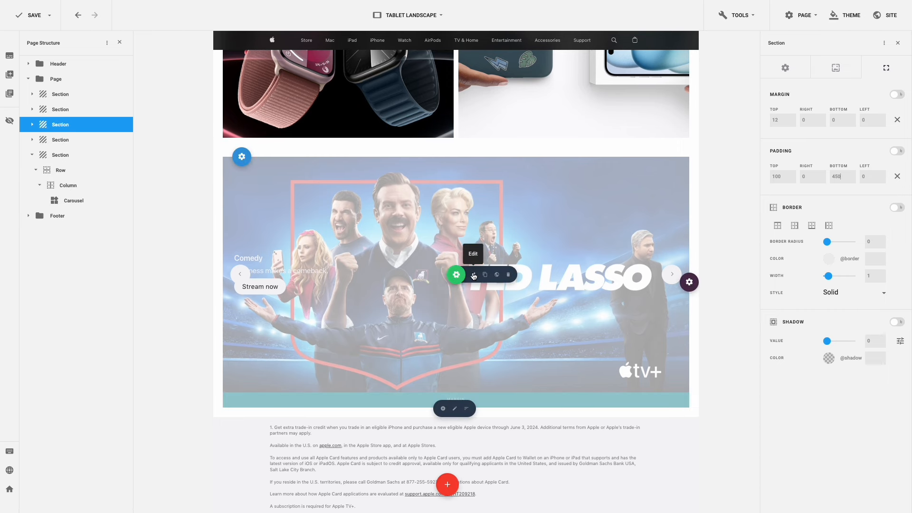
- Make the Ted Lasso caption overlay a 180° gradient starting from fully transparent white
{"action": "left_click", "coordinate": [474, 276]}
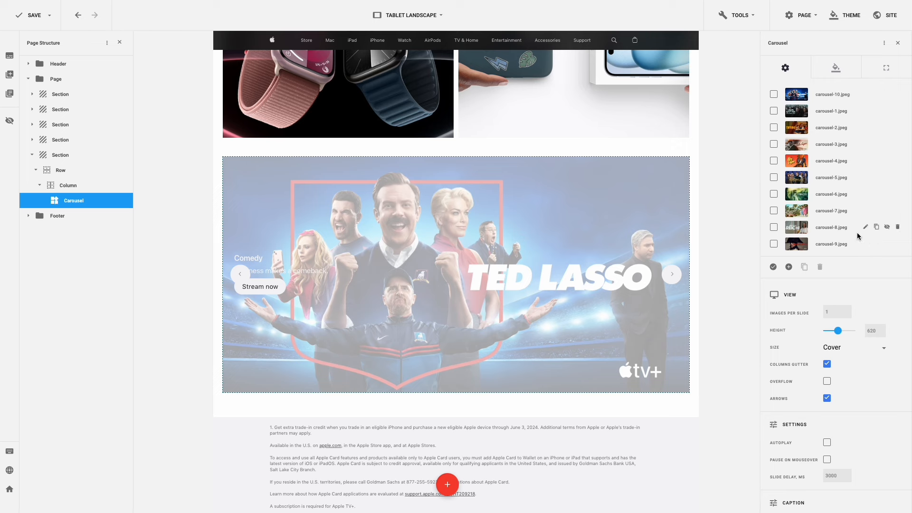
{"action": "scroll", "coordinate": [858, 236], "scroll_direction": "down", "scroll_amount": 2}
{"action": "scroll", "coordinate": [858, 237], "scroll_direction": "down", "scroll_amount": 6}
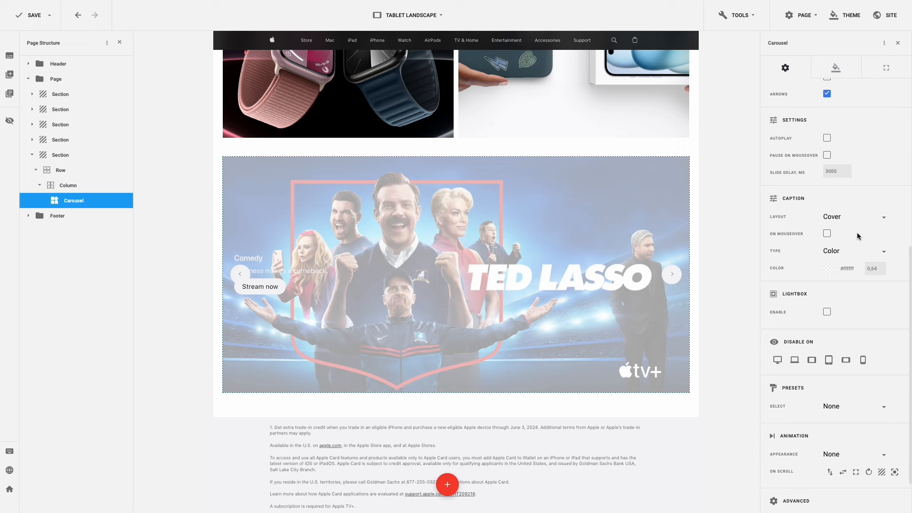
{"action": "left_click", "coordinate": [860, 251]}
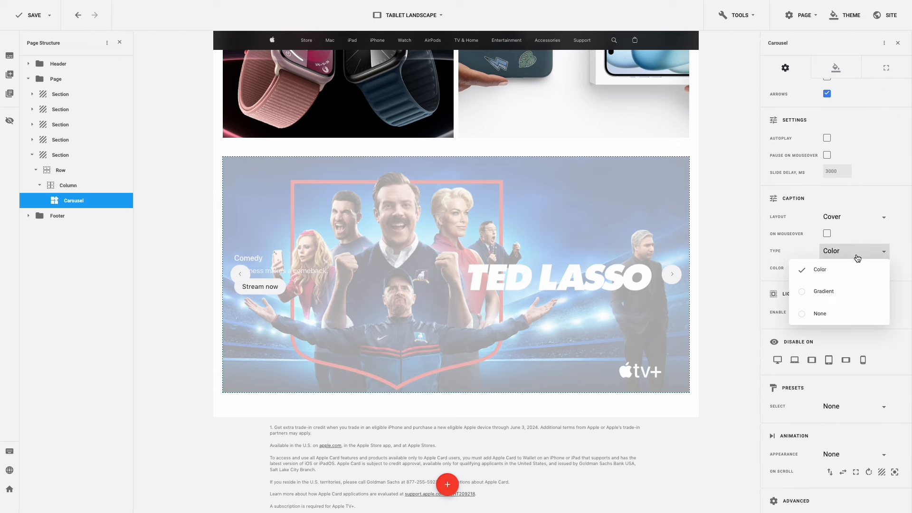
{"action": "left_click", "coordinate": [853, 286]}
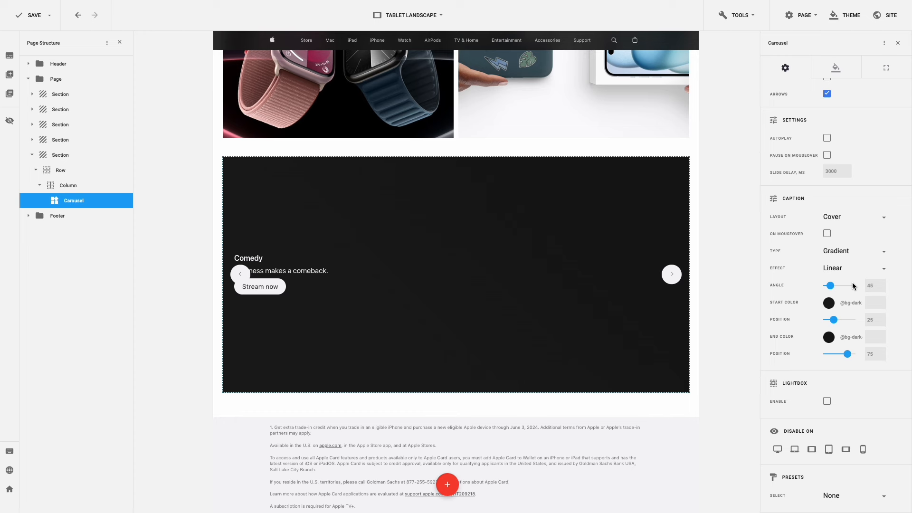
{"action": "left_click_drag", "start_coordinate": [875, 286], "coordinate": [865, 287]}
{"action": "type", "text": "180"}
{"action": "left_click", "coordinate": [830, 304]}
{"action": "left_click", "coordinate": [724, 265]}
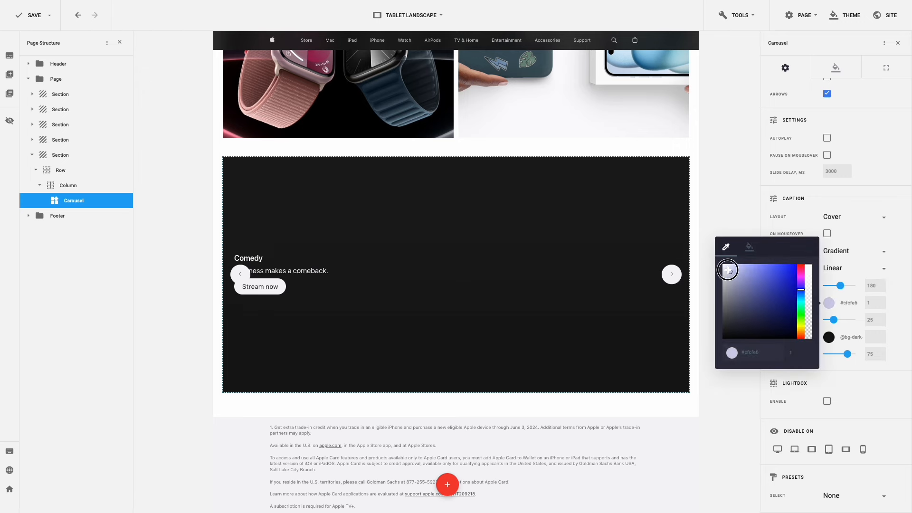
{"action": "left_click_drag", "start_coordinate": [809, 287], "coordinate": [809, 339]}
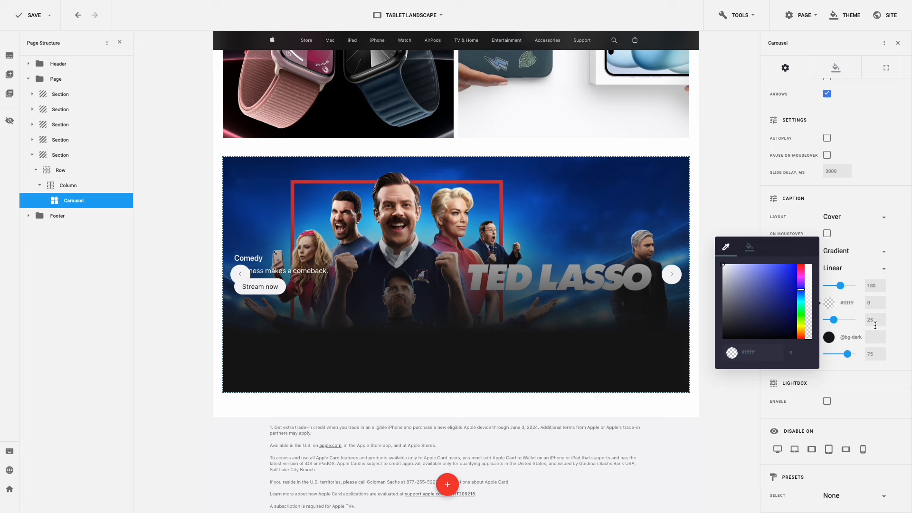
{"action": "left_click", "coordinate": [898, 322]}
- Set the gradient end colour to black at 0.85 opacity
{"action": "scroll", "coordinate": [898, 322], "scroll_direction": "down", "scroll_amount": 1}
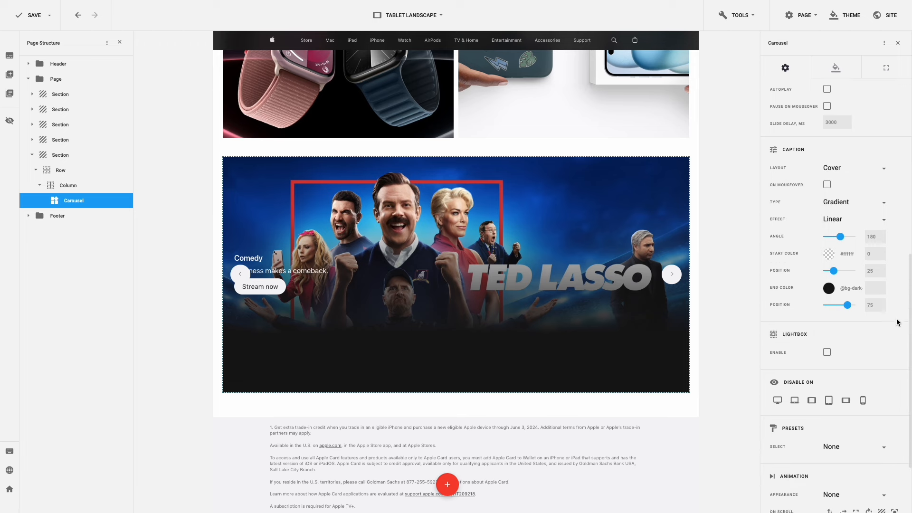
{"action": "left_click", "coordinate": [832, 291]}
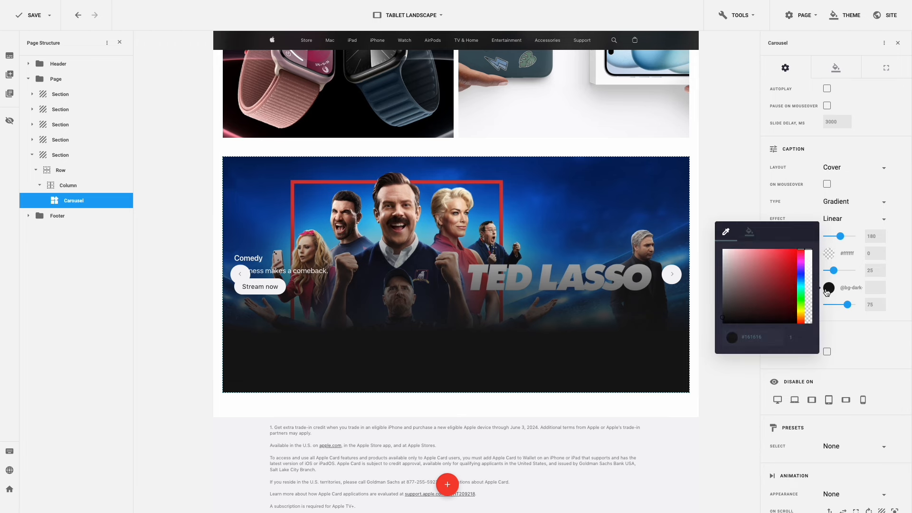
{"action": "left_click_drag", "start_coordinate": [722, 318], "coordinate": [723, 329]}
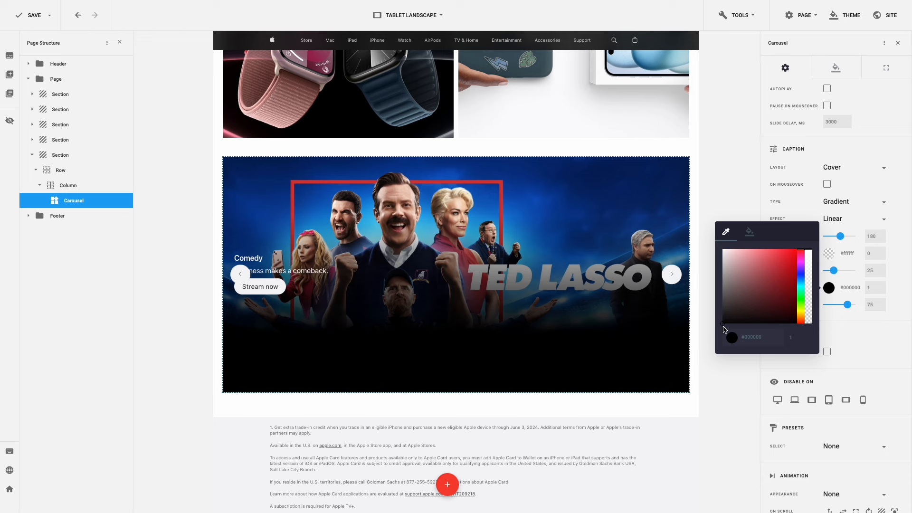
{"action": "left_click", "coordinate": [788, 339]}
{"action": "type", "text": "0.85"}
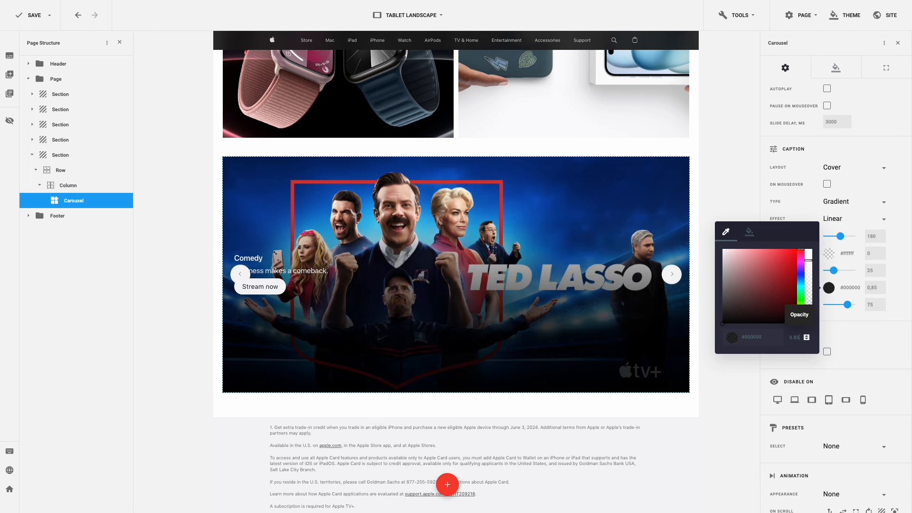
{"action": "left_click", "coordinate": [868, 332]}
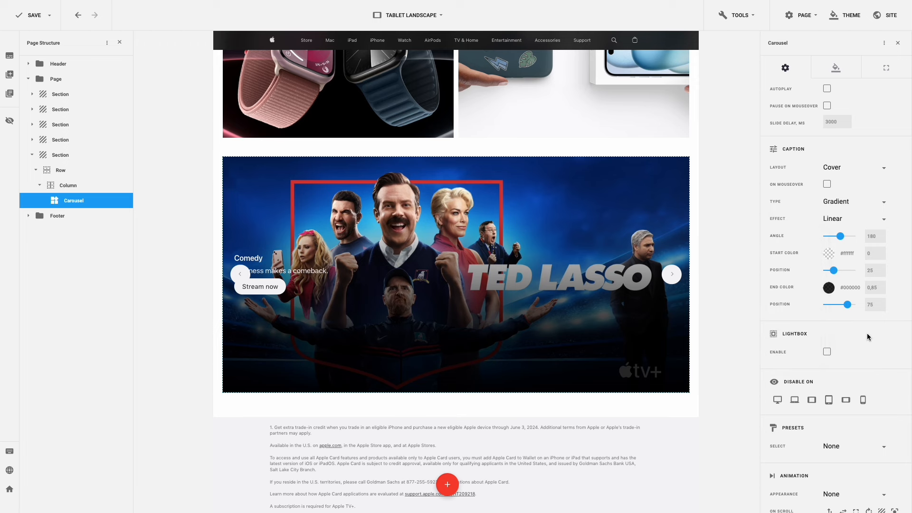
- Set the carousel title to size 40, line height 44, top margin 350 and left margin 50
{"action": "left_click", "coordinate": [836, 70]}
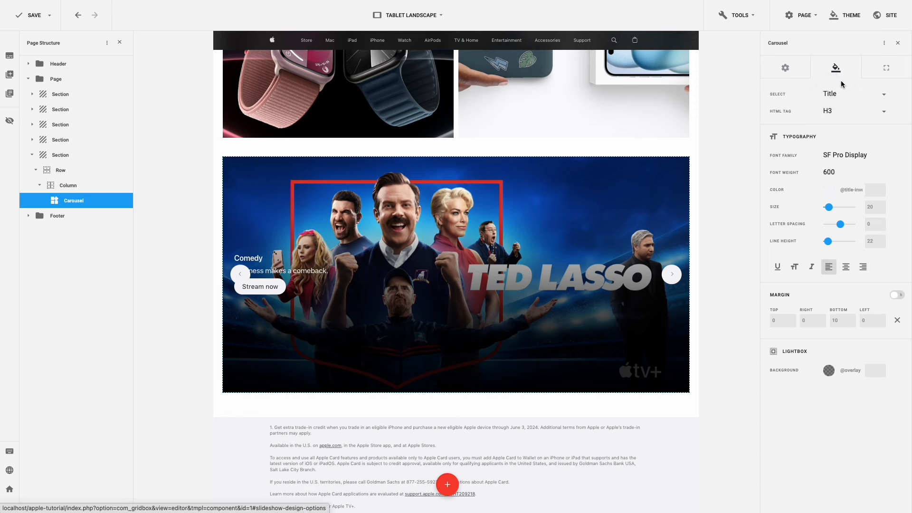
{"action": "left_click", "coordinate": [877, 208]}
{"action": "left_click_drag", "start_coordinate": [877, 207], "coordinate": [864, 210]}
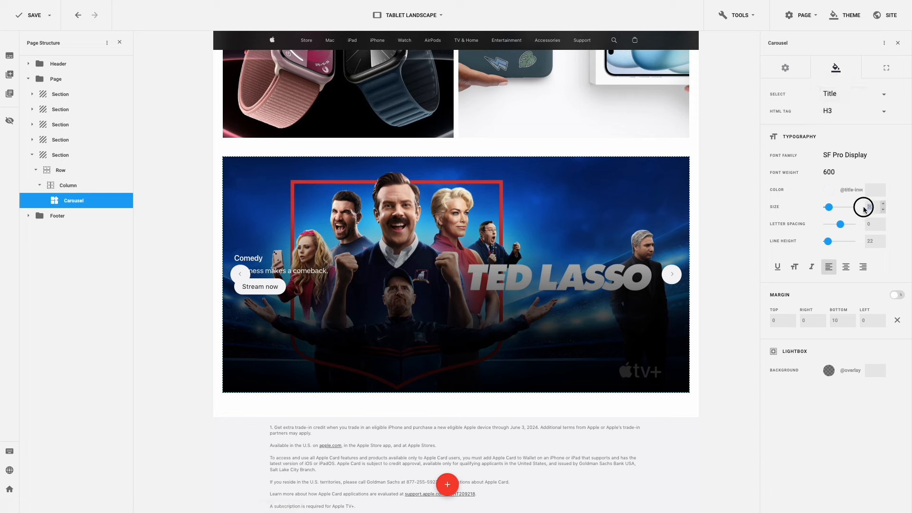
{"action": "type", "text": "40"}
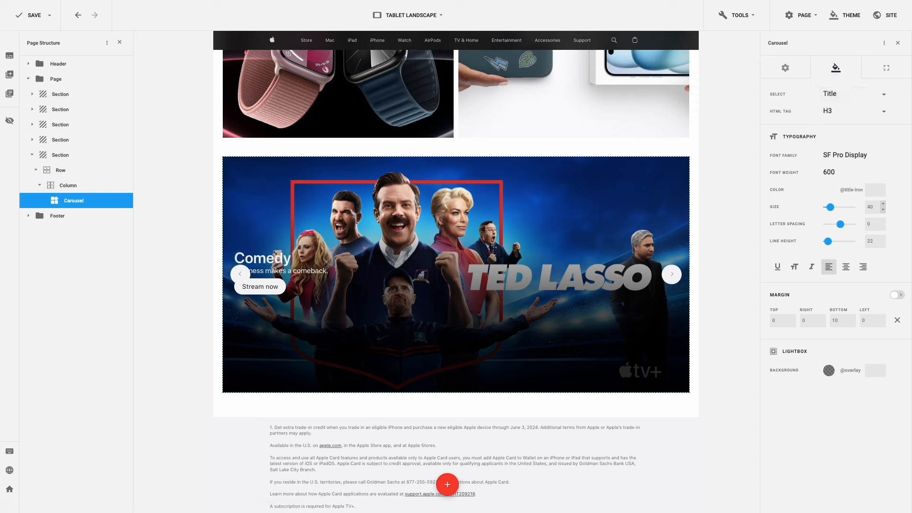
{"action": "left_click_drag", "start_coordinate": [872, 242], "coordinate": [860, 244]}
{"action": "type", "text": "44"}
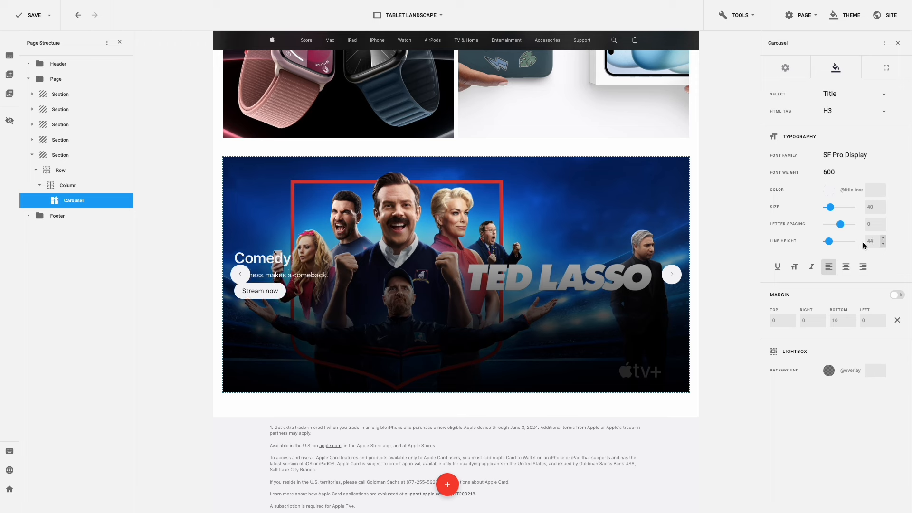
{"action": "left_click", "coordinate": [767, 321]}
{"action": "type", "text": "350"}
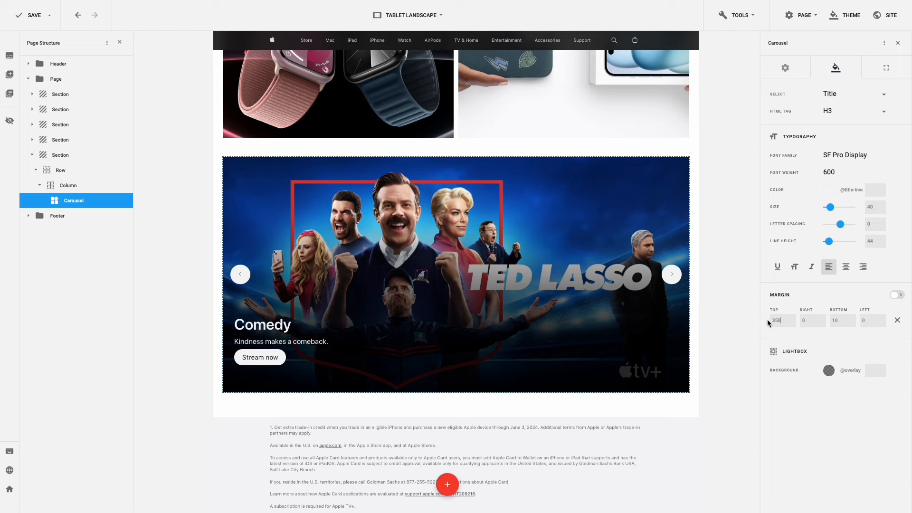
{"action": "left_click", "coordinate": [864, 319]}
{"action": "type", "text": "50"}
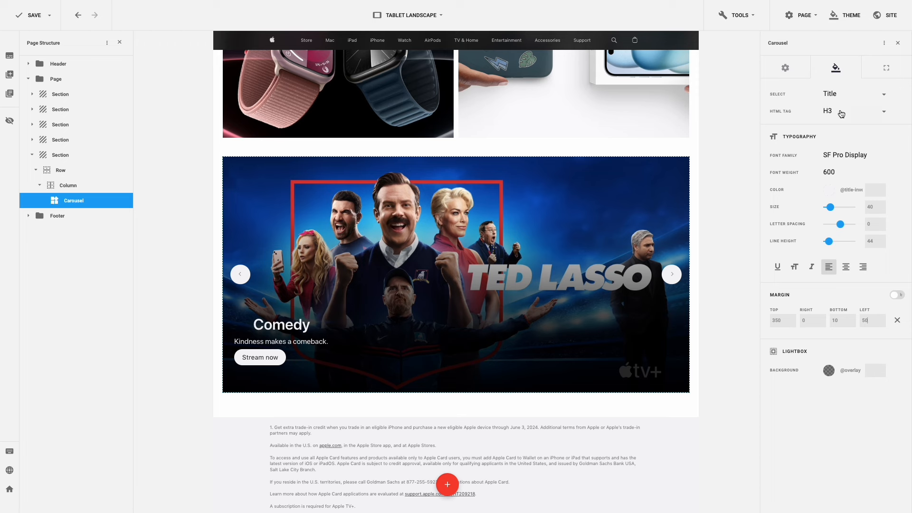
- Give the description and Stream now button a 50 left margin, with button top margin 10
{"action": "left_click", "coordinate": [848, 97]}
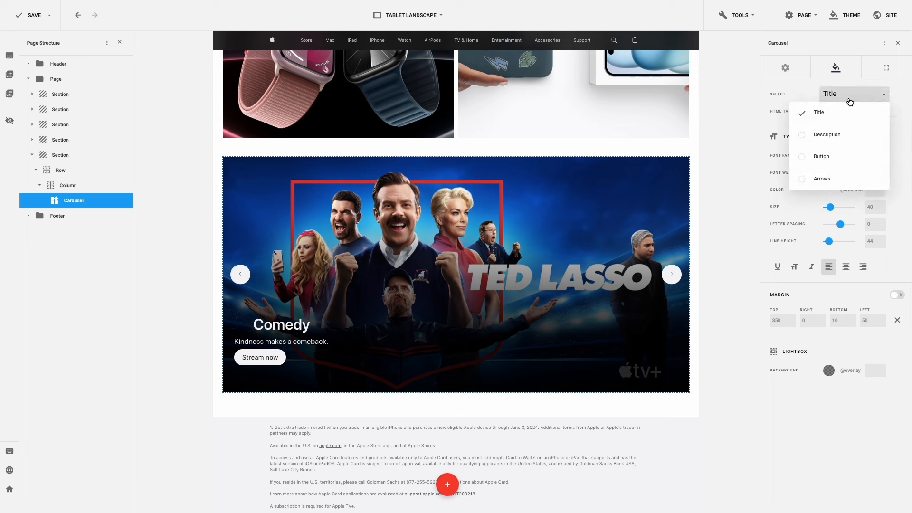
{"action": "left_click", "coordinate": [849, 131]}
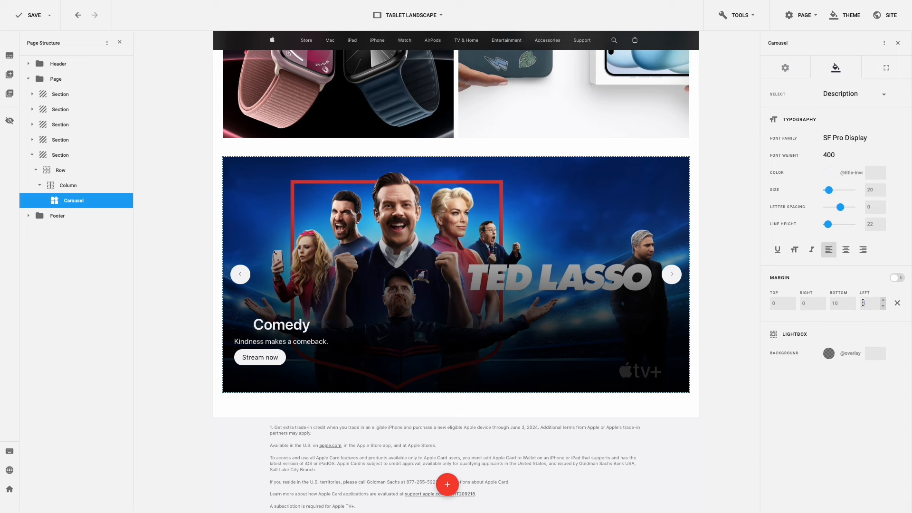
{"action": "type", "text": "0"}
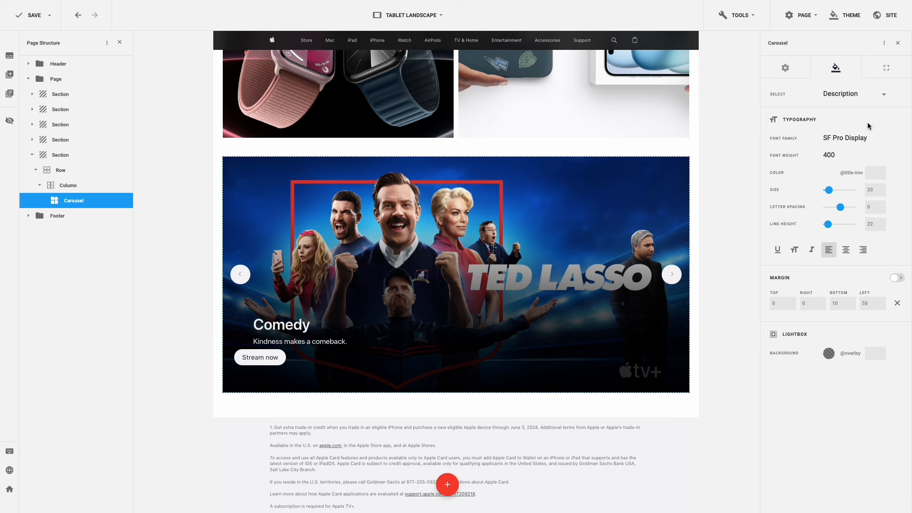
{"action": "left_click", "coordinate": [870, 97]}
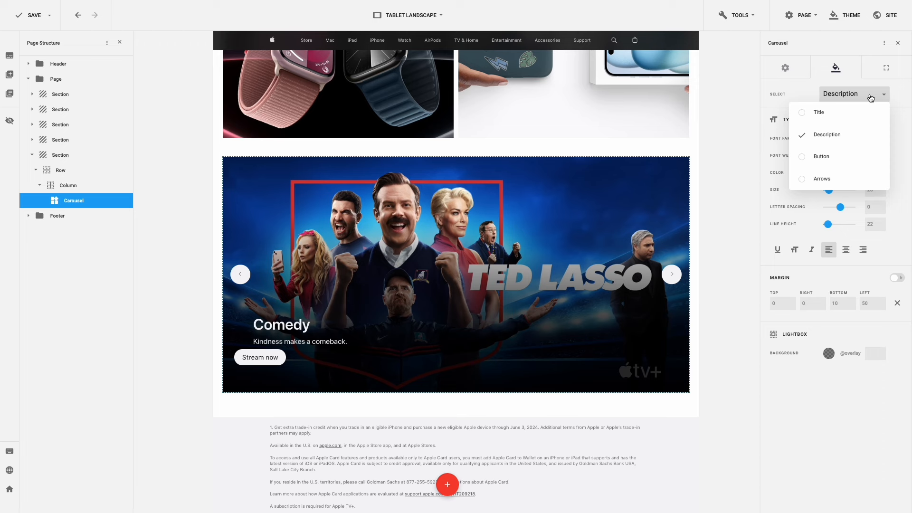
{"action": "left_click", "coordinate": [858, 154]}
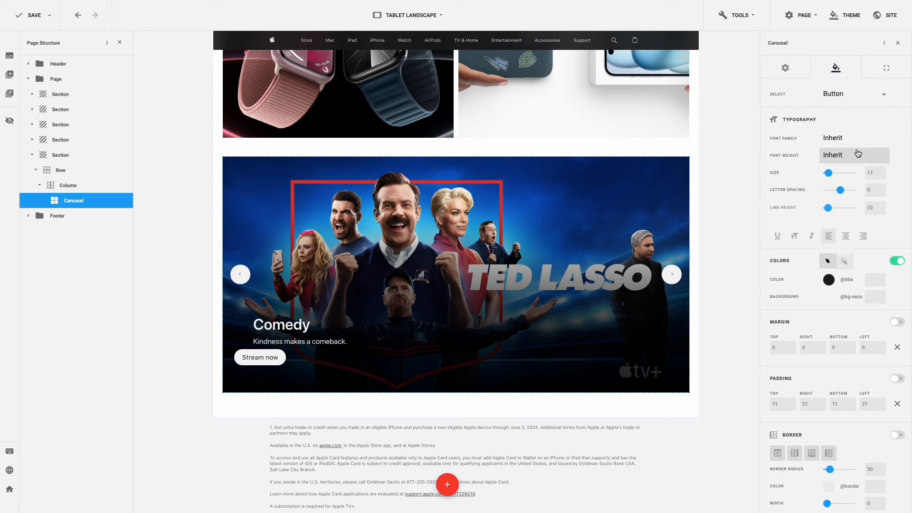
{"action": "left_click", "coordinate": [773, 348]}
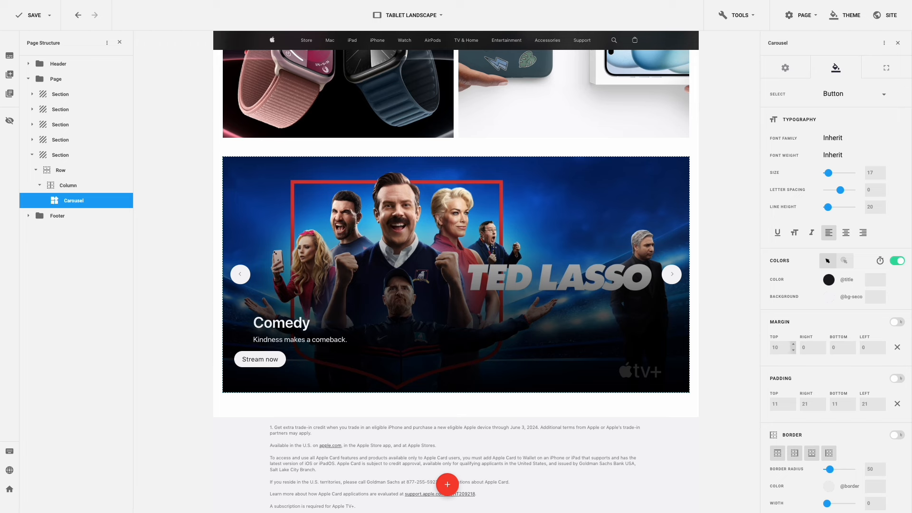
{"action": "left_click", "coordinate": [862, 347]}
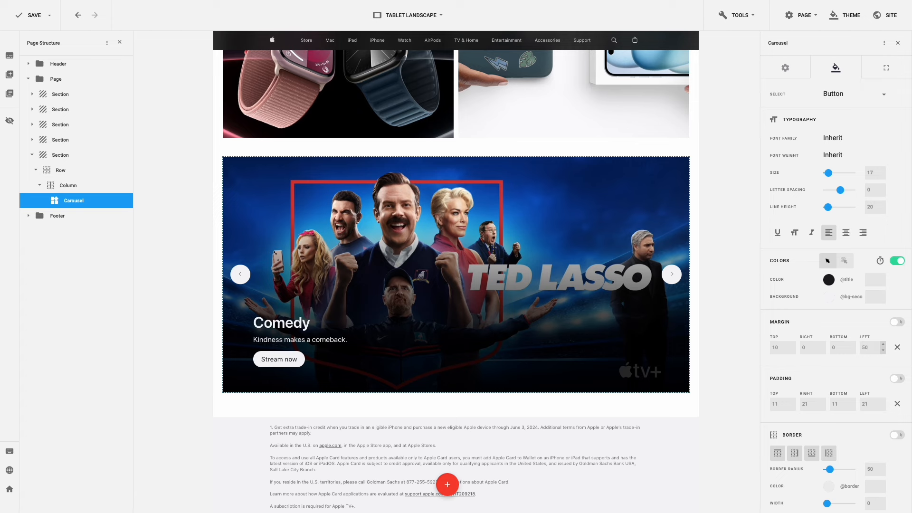
- Change the Apple Store and For Business footer column widths from 2 to 3
{"action": "scroll", "coordinate": [652, 363], "scroll_direction": "down", "scroll_amount": 5}
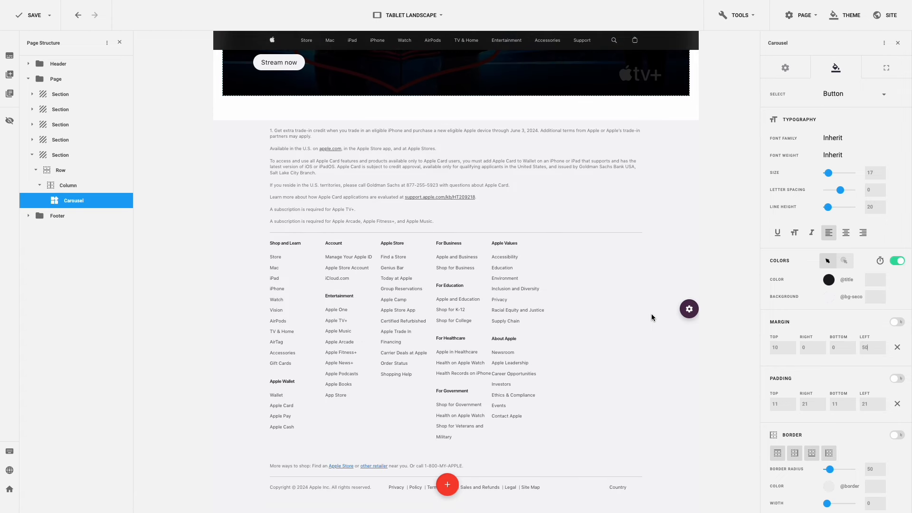
{"action": "mouse_move", "coordinate": [395, 347]}
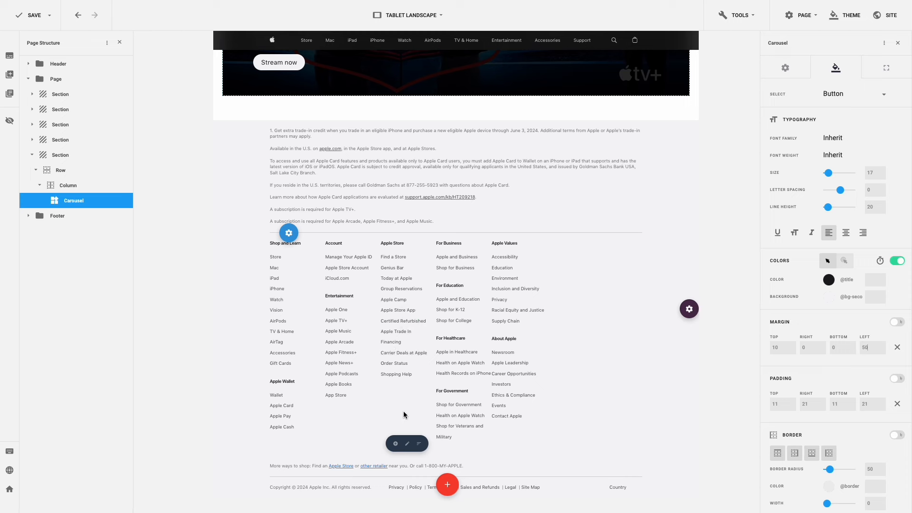
{"action": "left_click", "coordinate": [409, 444]}
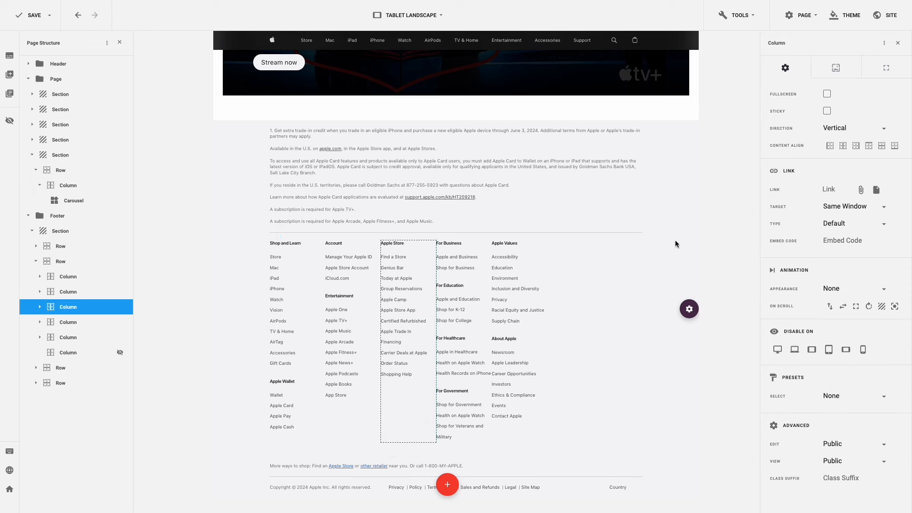
{"action": "left_click", "coordinate": [885, 68]}
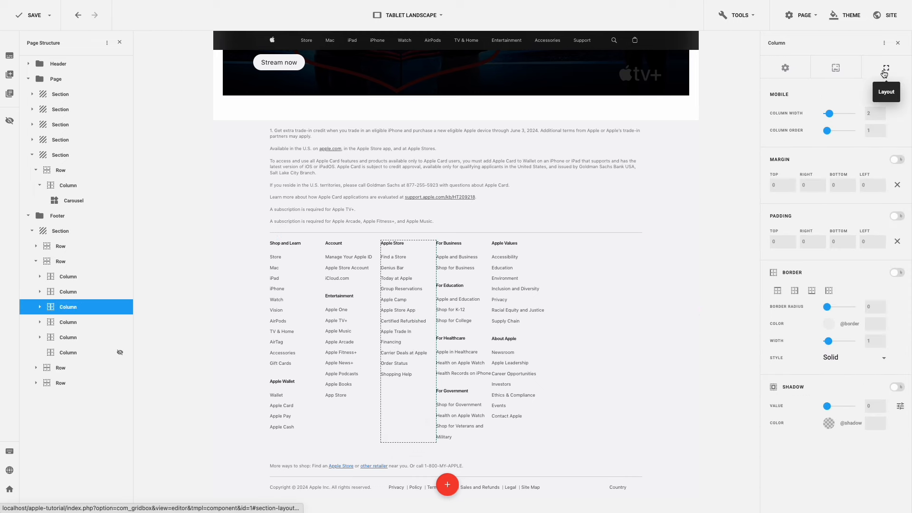
{"action": "double_click", "coordinate": [867, 113]}
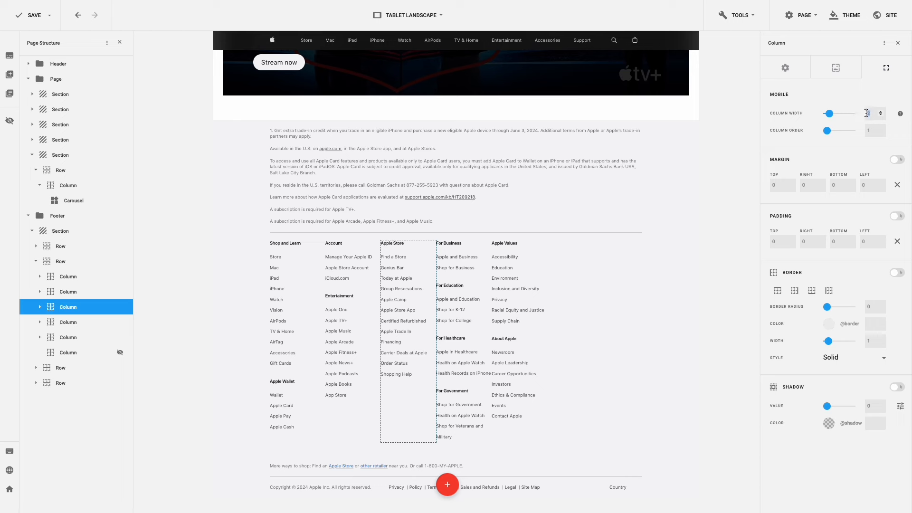
{"action": "type", "text": "3"}
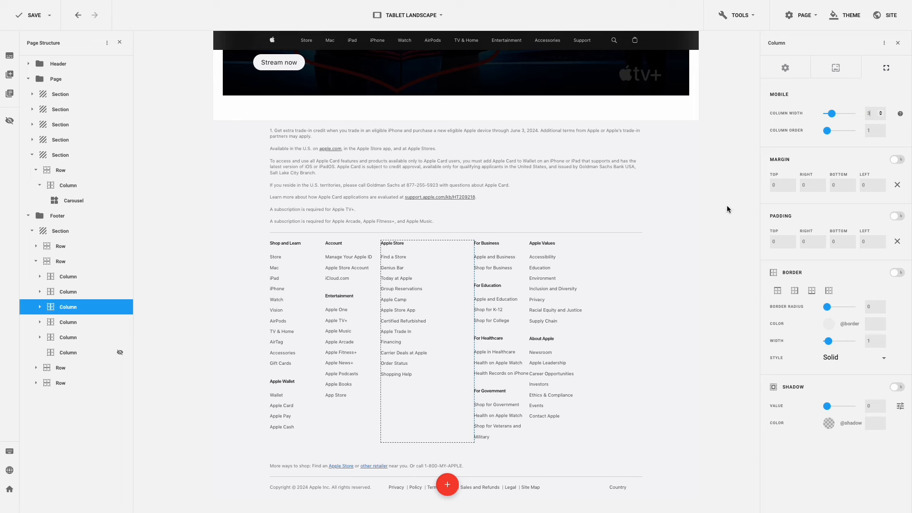
{"action": "left_click", "coordinate": [521, 416]}
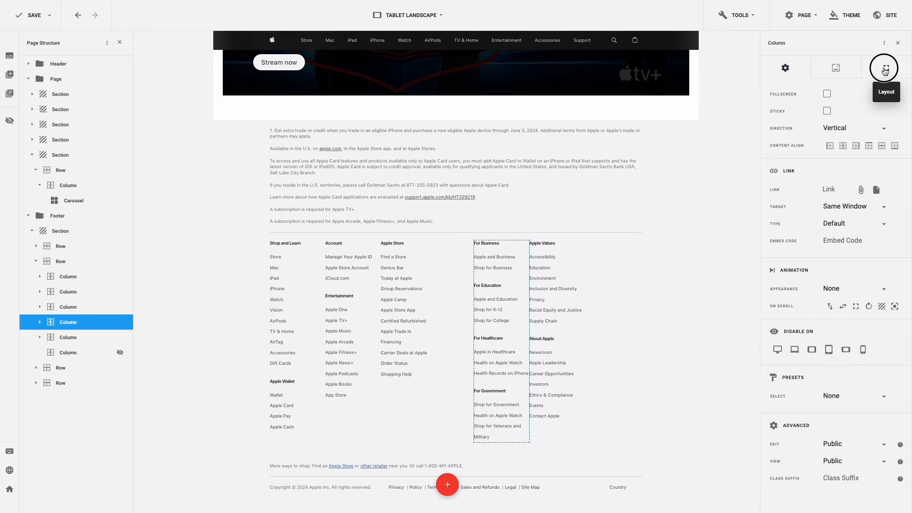
{"action": "left_click", "coordinate": [885, 69]}
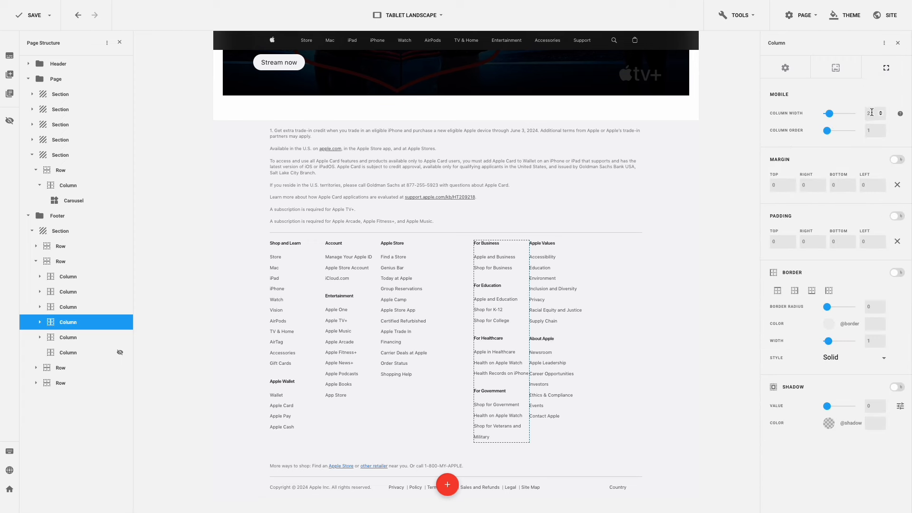
{"action": "double_click", "coordinate": [865, 114]}
{"action": "type", "text": "3"}
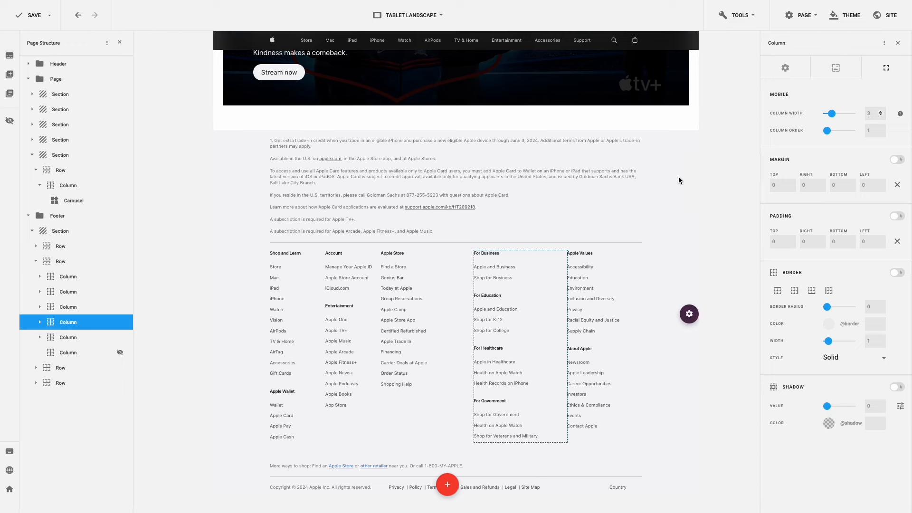
- Select the iPhone 15 Pro banner section and save the page
{"action": "scroll", "coordinate": [673, 180], "scroll_direction": "up", "scroll_amount": 6}
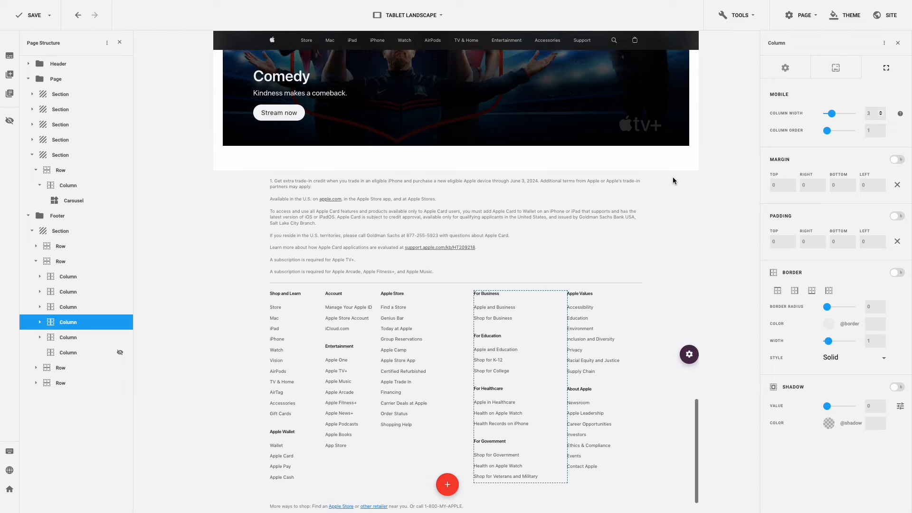
{"action": "scroll", "coordinate": [673, 180], "scroll_direction": "up", "scroll_amount": 8}
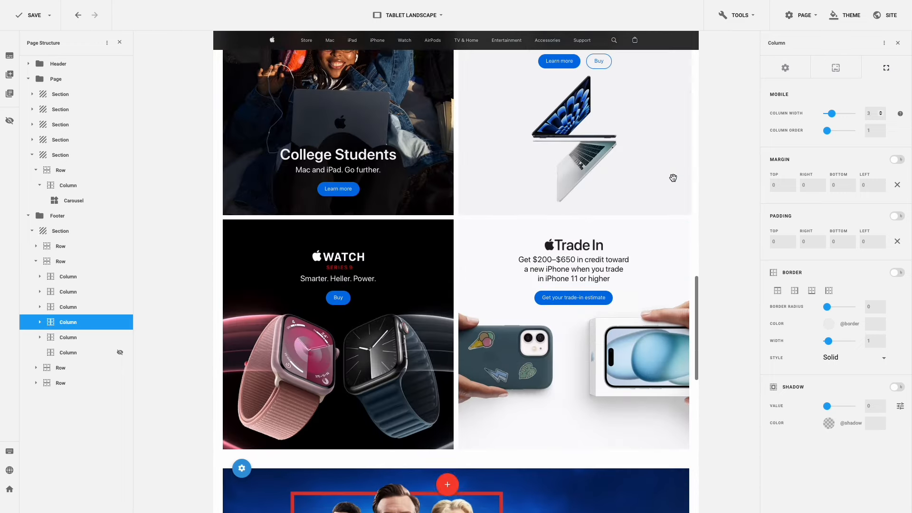
{"action": "scroll", "coordinate": [672, 181], "scroll_direction": "up", "scroll_amount": 10}
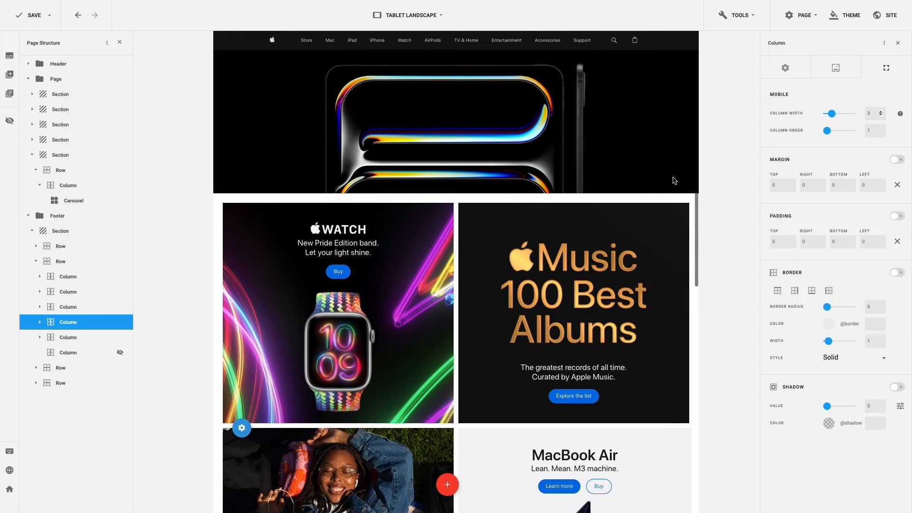
{"action": "scroll", "coordinate": [672, 180], "scroll_direction": "up", "scroll_amount": 7}
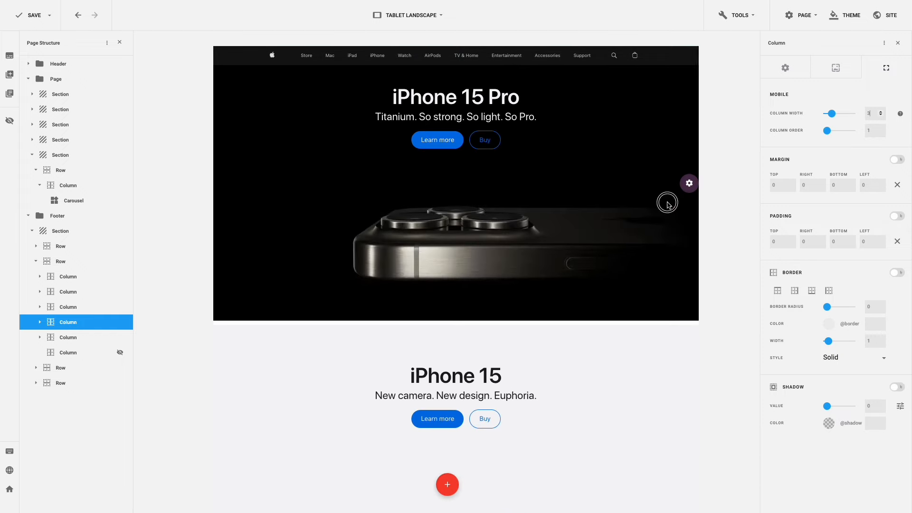
{"action": "left_click", "coordinate": [667, 204]}
{"action": "key", "text": "ctrl+s"}
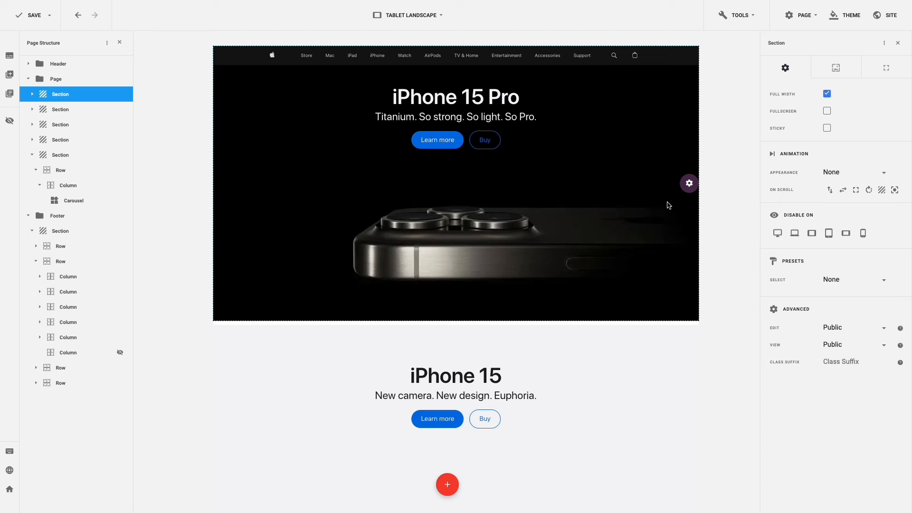
- Switch the editor preview to Tablet Portrait
{"action": "left_click", "coordinate": [438, 22]}
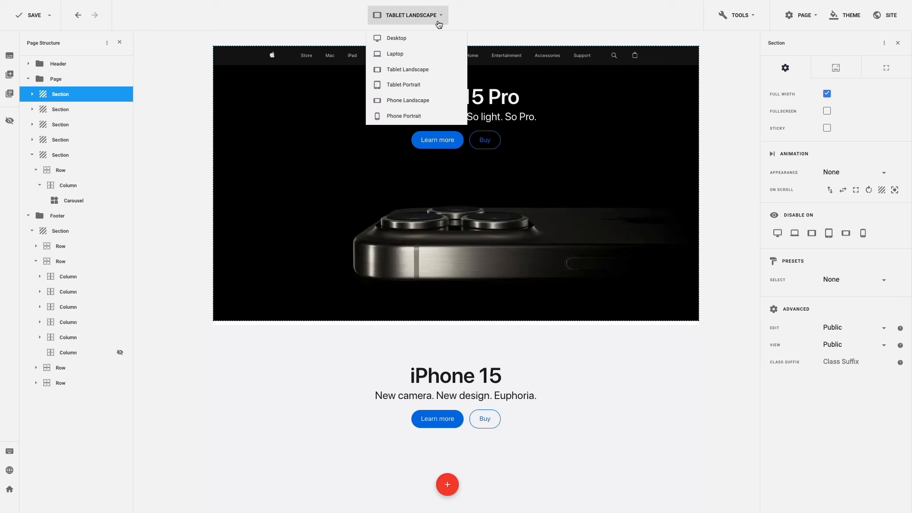
{"action": "left_click", "coordinate": [433, 84]}
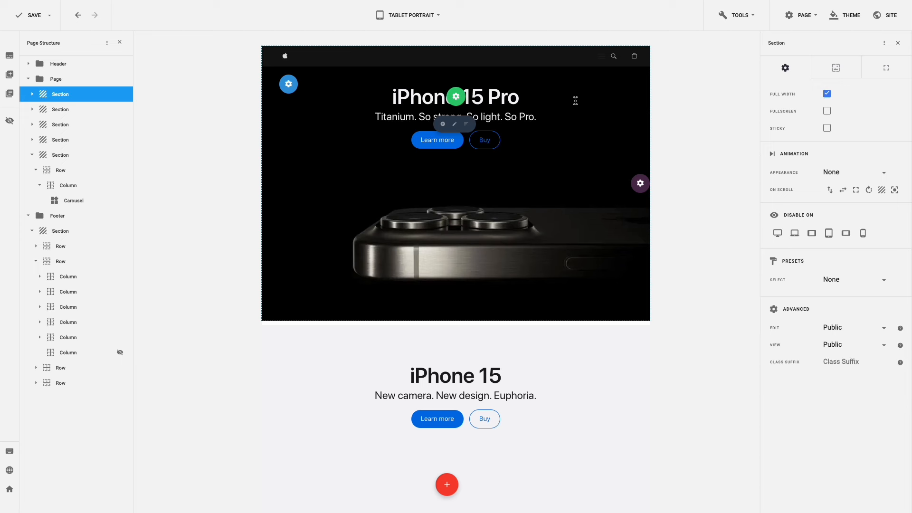
{"action": "scroll", "coordinate": [575, 101], "scroll_direction": "down", "scroll_amount": 6}
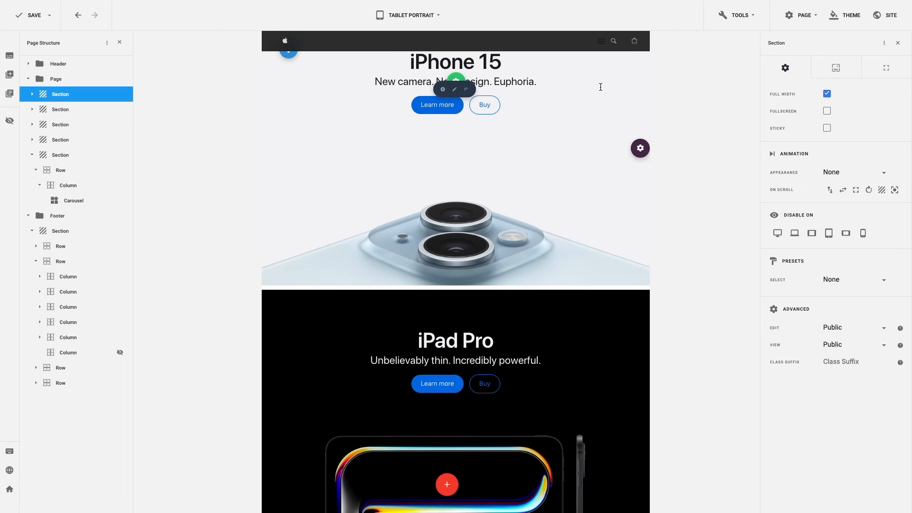
- Check the breakpoint widths in the site Layout settings, then scroll through the tablet preview
{"action": "left_click", "coordinate": [878, 23]}
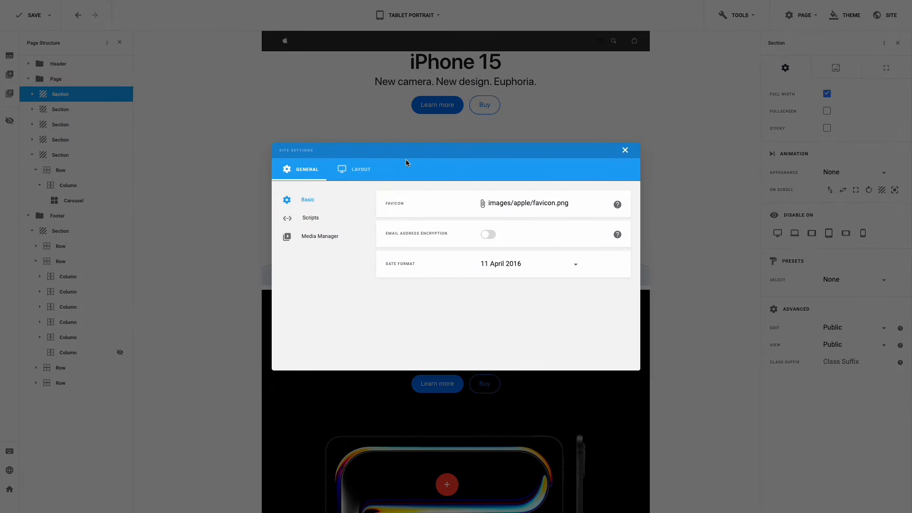
{"action": "left_click", "coordinate": [363, 173]}
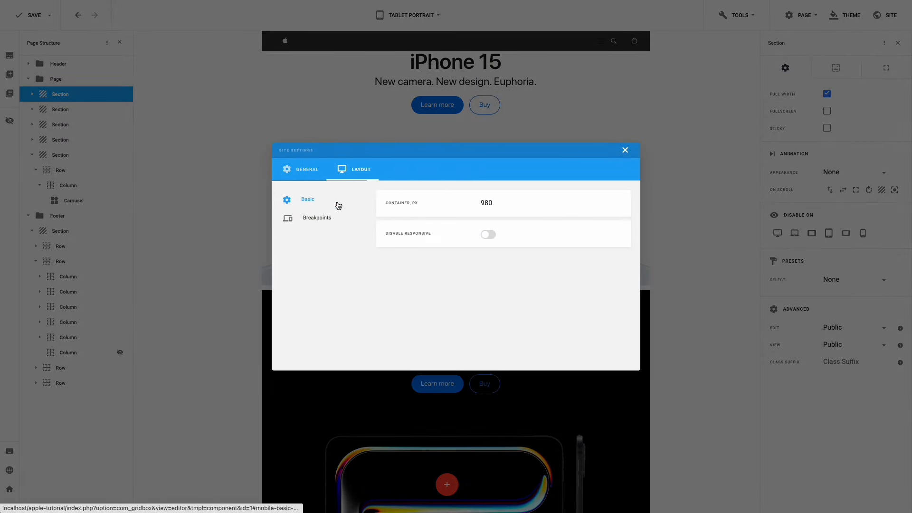
{"action": "left_click", "coordinate": [323, 218]}
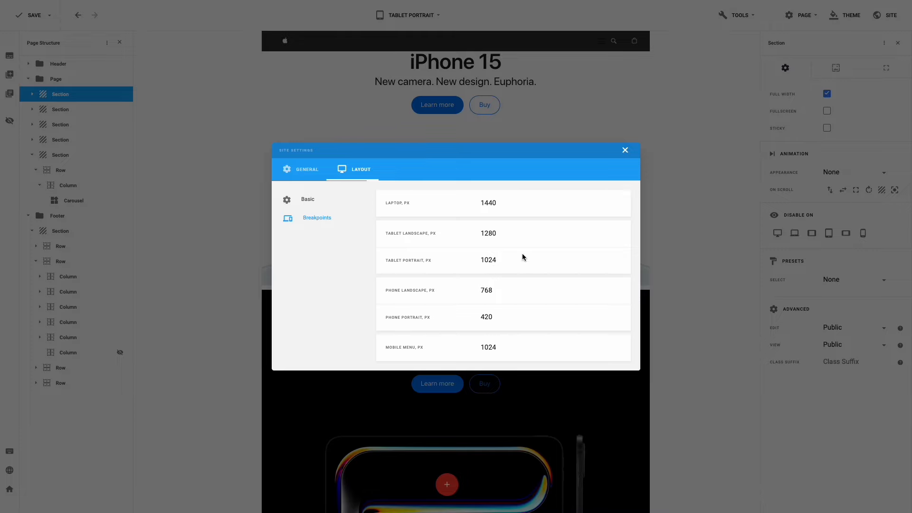
{"action": "left_click", "coordinate": [626, 151]}
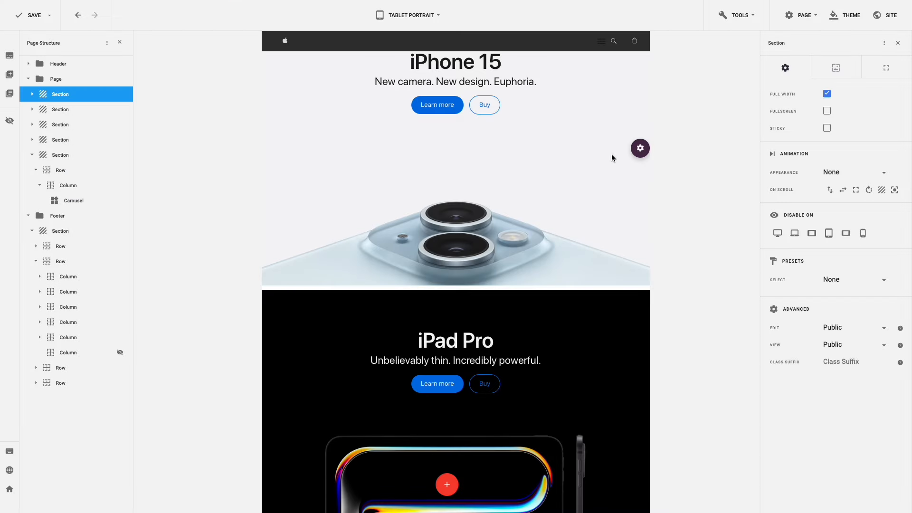
{"action": "scroll", "coordinate": [606, 155], "scroll_direction": "down", "scroll_amount": 5}
{"action": "scroll", "coordinate": [607, 156], "scroll_direction": "down", "scroll_amount": 7}
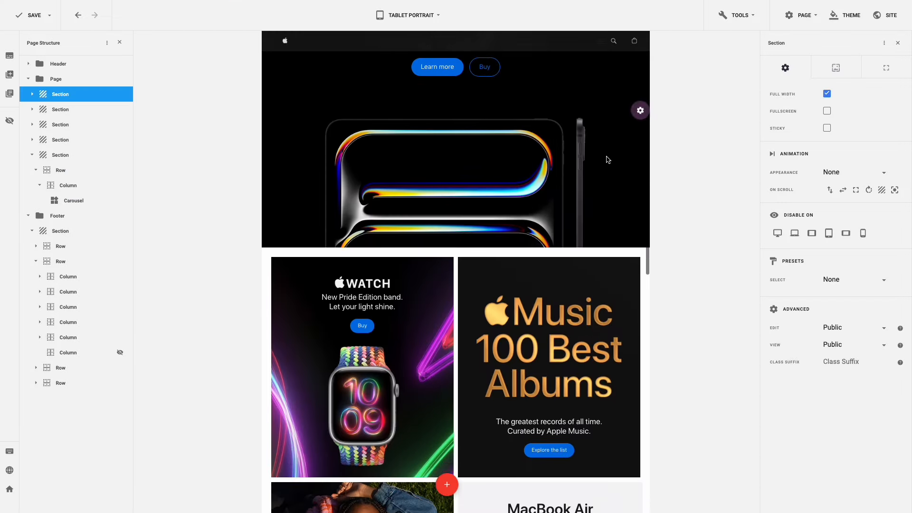
{"action": "scroll", "coordinate": [606, 156], "scroll_direction": "down", "scroll_amount": 8}
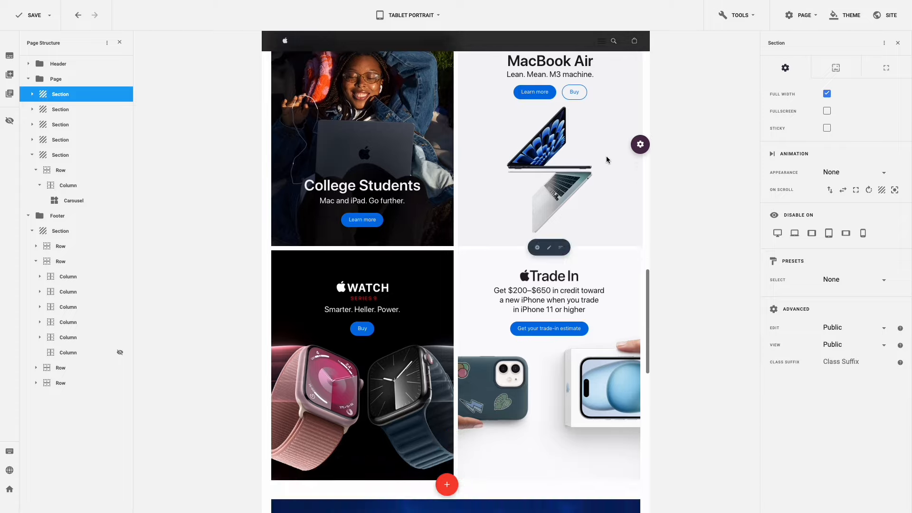
{"action": "scroll", "coordinate": [606, 156], "scroll_direction": "down", "scroll_amount": 3}
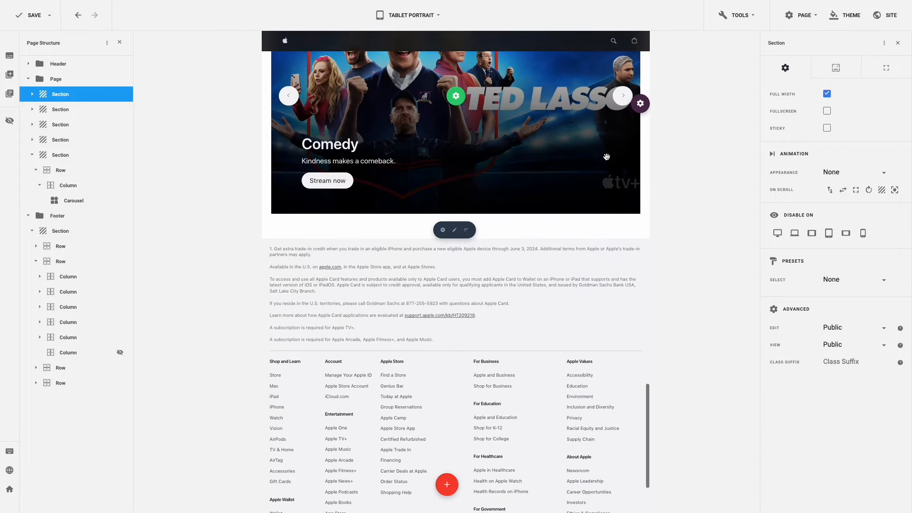
{"action": "scroll", "coordinate": [606, 157], "scroll_direction": "up", "scroll_amount": 20}
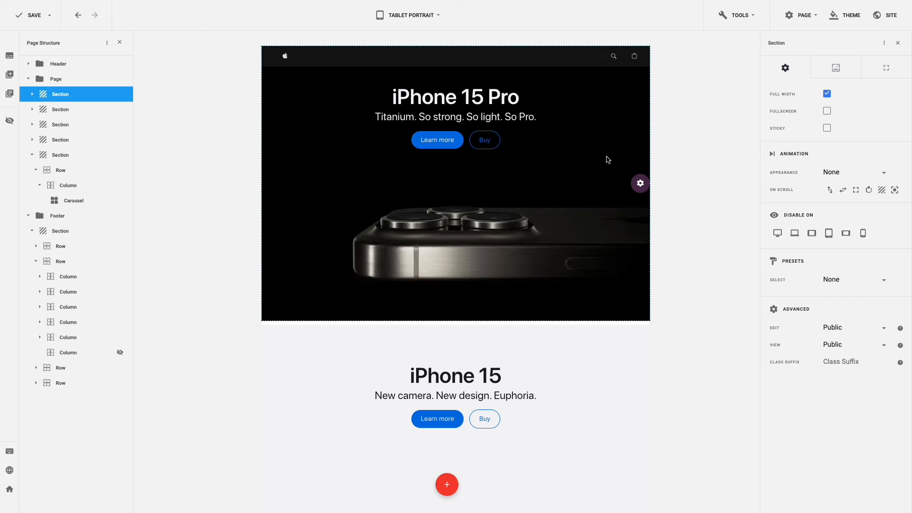
- Center the header menu's mobile view and set its open icon size to 18
{"action": "right_click", "coordinate": [557, 57]}
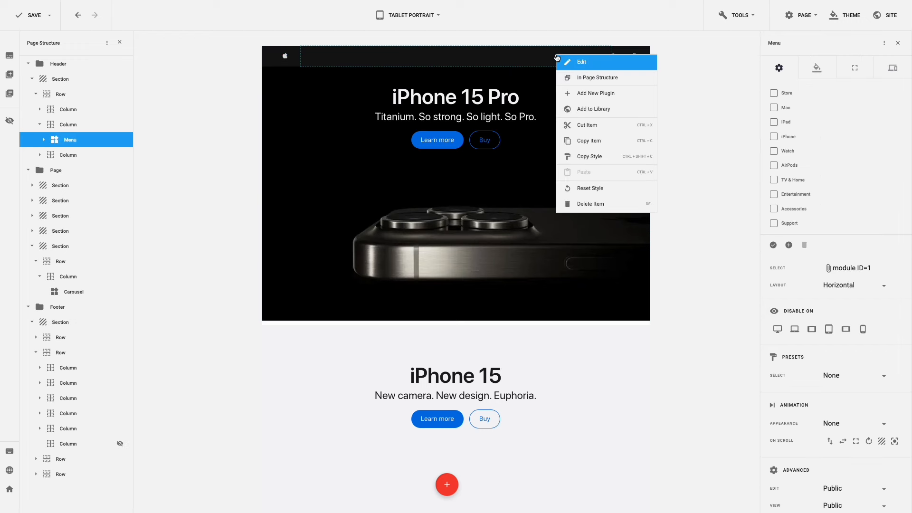
{"action": "left_click", "coordinate": [569, 62]}
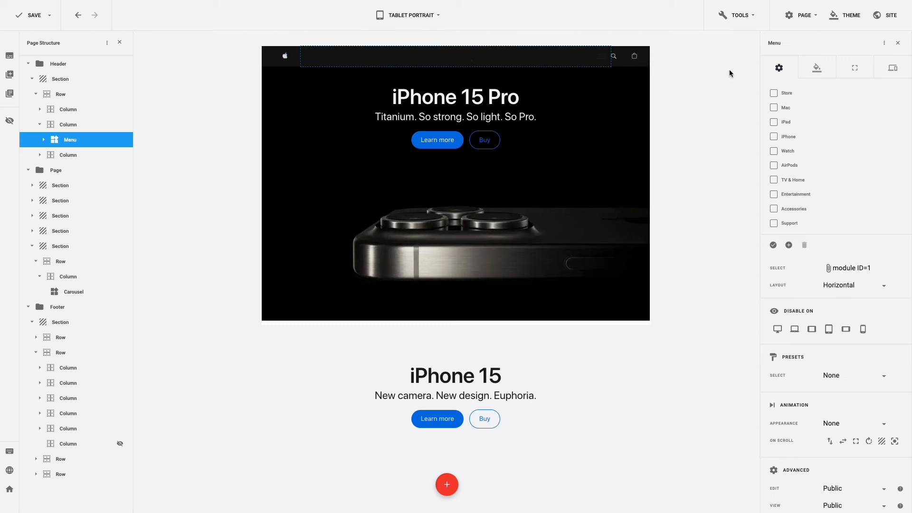
{"action": "left_click", "coordinate": [892, 69]}
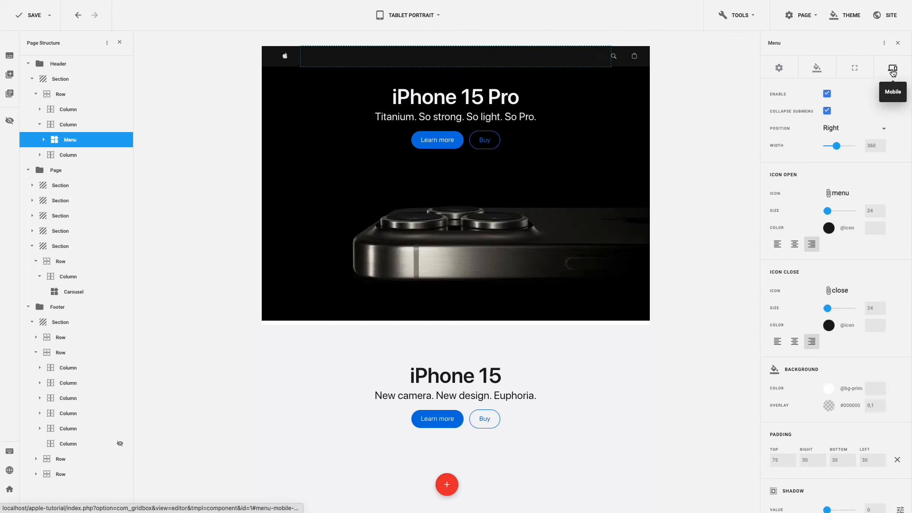
{"action": "left_click", "coordinate": [854, 129]}
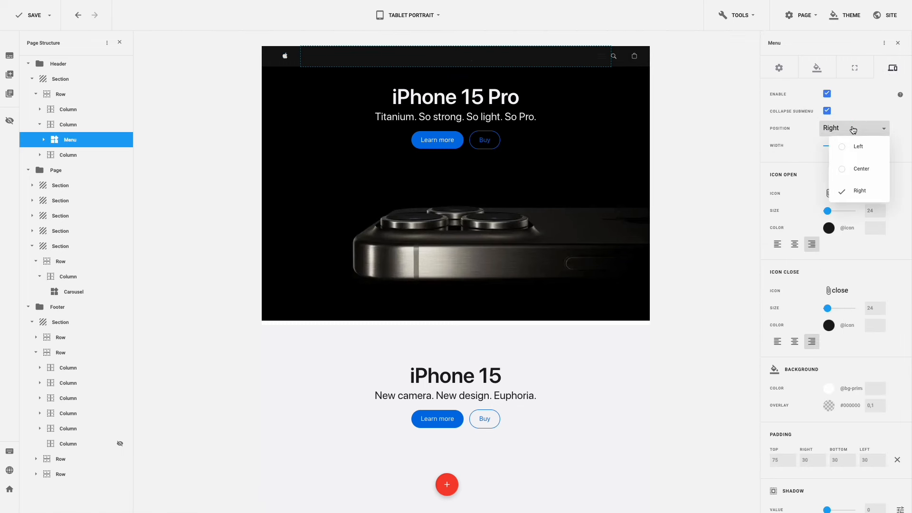
{"action": "left_click", "coordinate": [843, 169]}
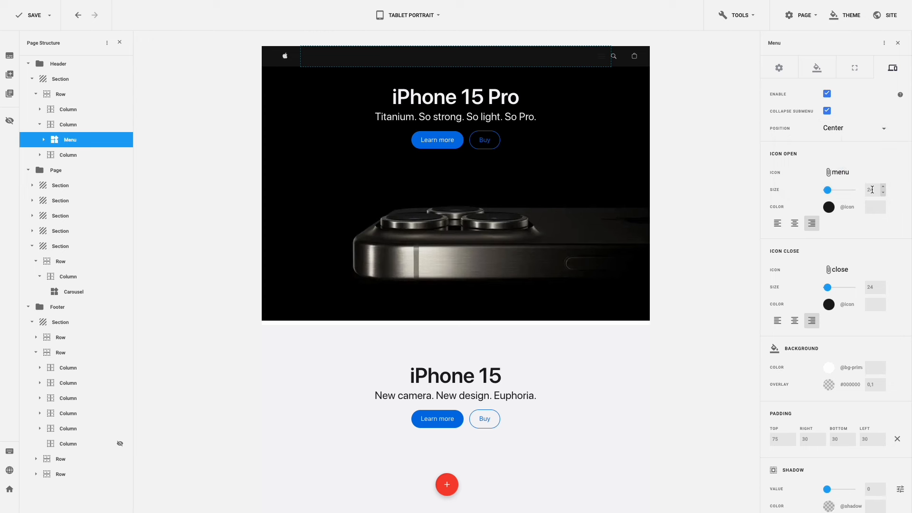
{"action": "left_click_drag", "start_coordinate": [873, 190], "coordinate": [859, 188]}
{"action": "type", "text": "18"}
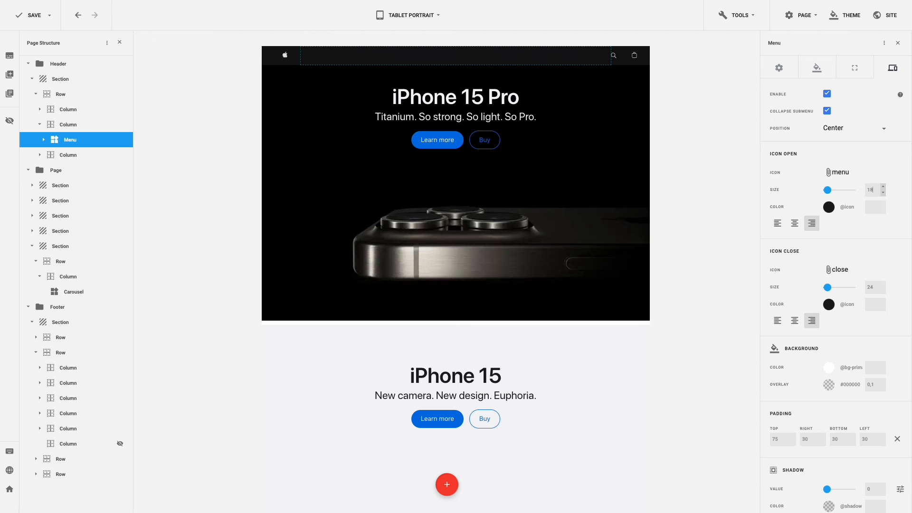
- Colour the open icon #ffffff at 75% opacity
{"action": "left_click", "coordinate": [831, 208]}
{"action": "left_click", "coordinate": [754, 196]}
{"action": "left_click_drag", "start_coordinate": [755, 196], "coordinate": [704, 163]}
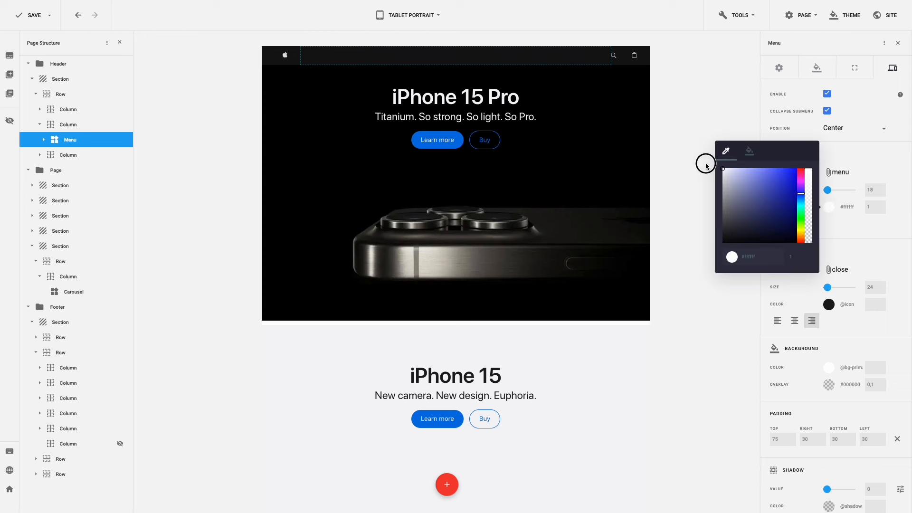
{"action": "left_click", "coordinate": [808, 224]}
{"action": "left_click", "coordinate": [798, 256]}
{"action": "left_click_drag", "start_coordinate": [798, 257], "coordinate": [800, 256]}
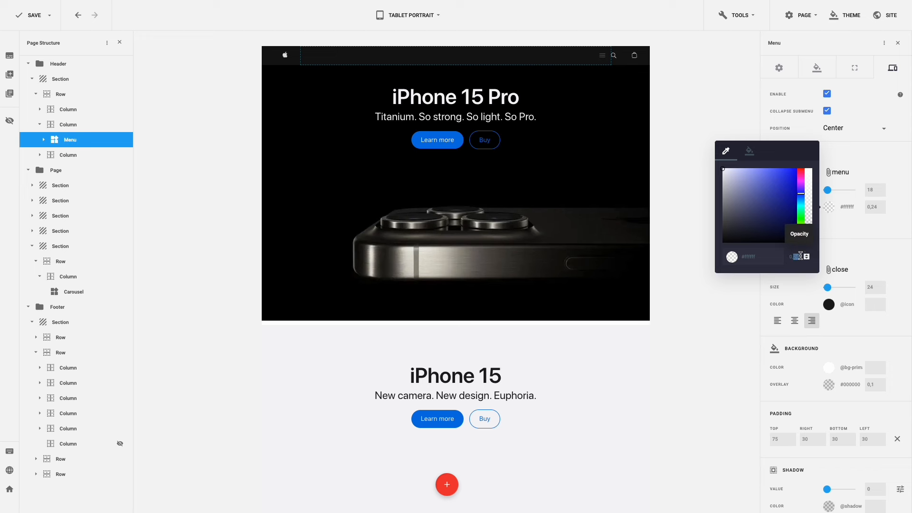
{"action": "type", "text": "75"}
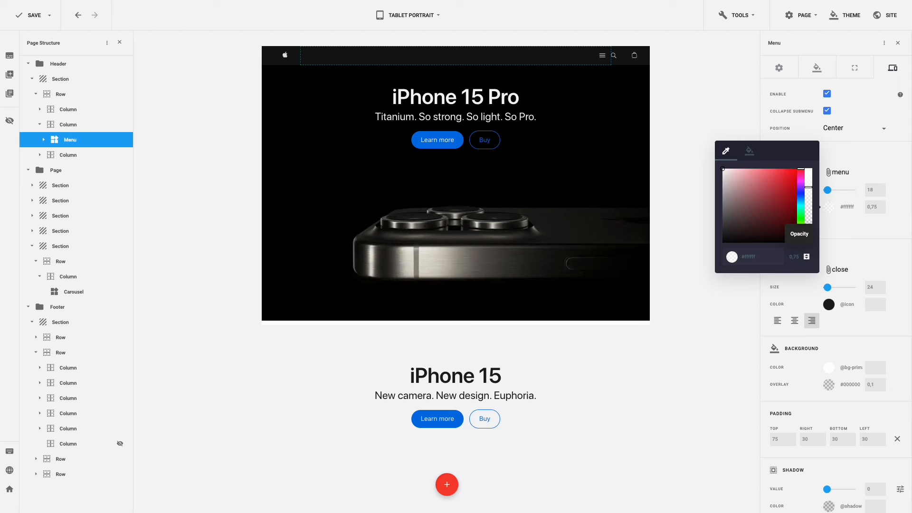
{"action": "left_click", "coordinate": [857, 235]}
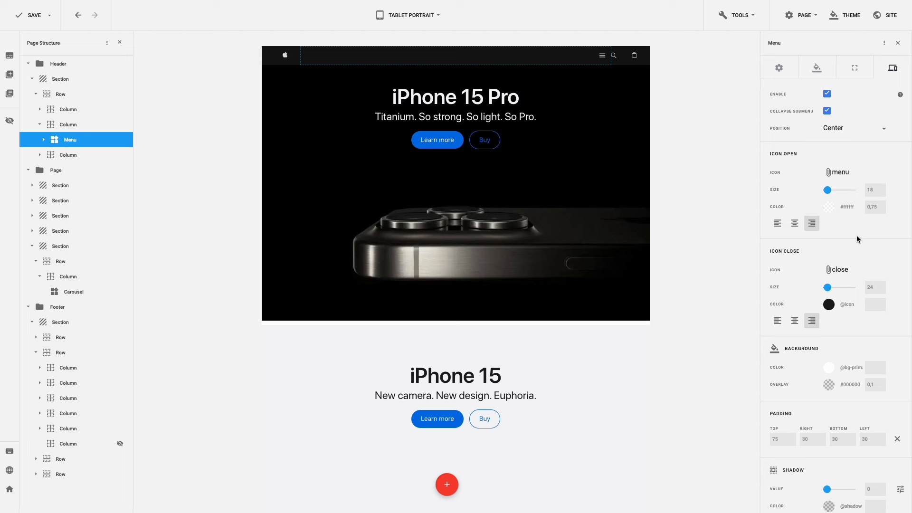
- Set the opened mobile menu's background to the Dark colour variable
{"action": "left_click", "coordinate": [602, 57]}
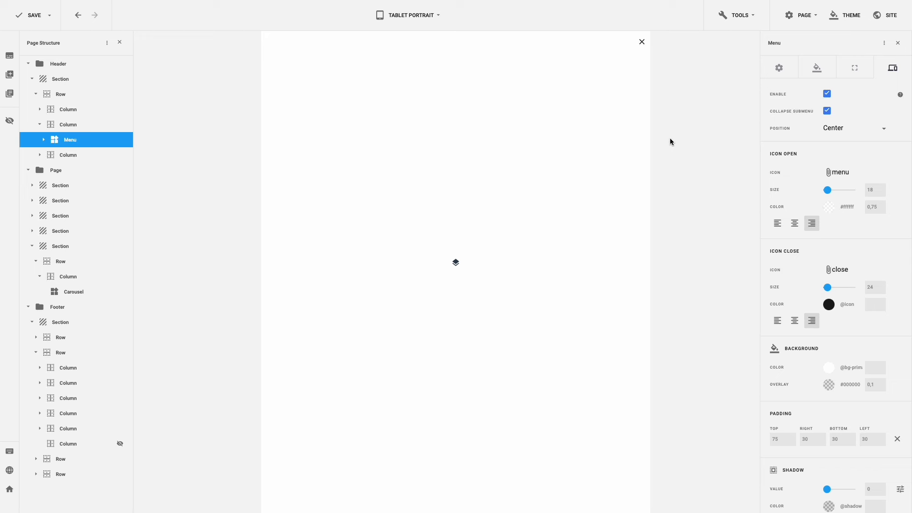
{"action": "left_click", "coordinate": [829, 368]}
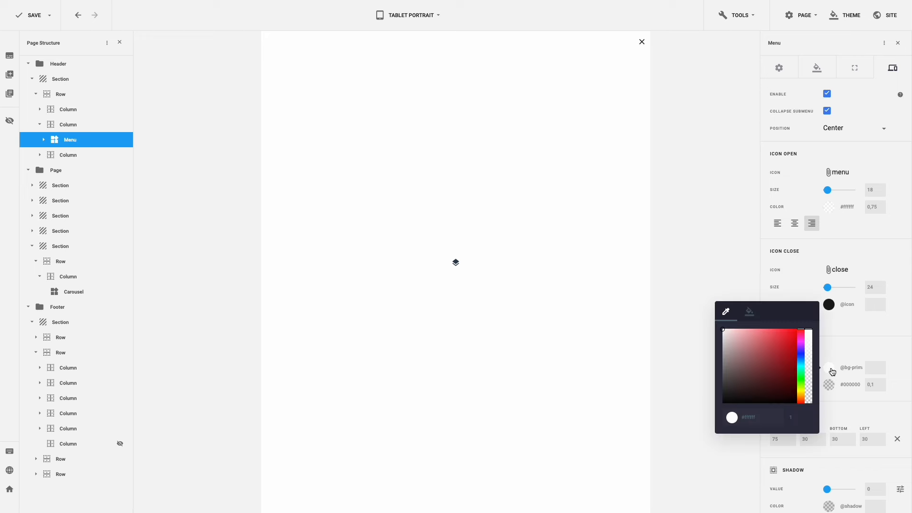
{"action": "left_click", "coordinate": [749, 312]}
{"action": "scroll", "coordinate": [754, 352], "scroll_direction": "down", "scroll_amount": 4}
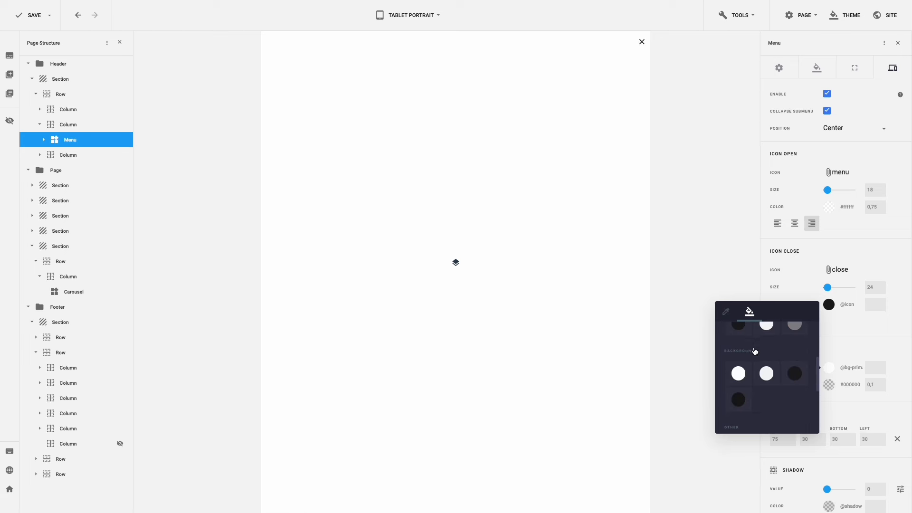
{"action": "left_click", "coordinate": [794, 373]}
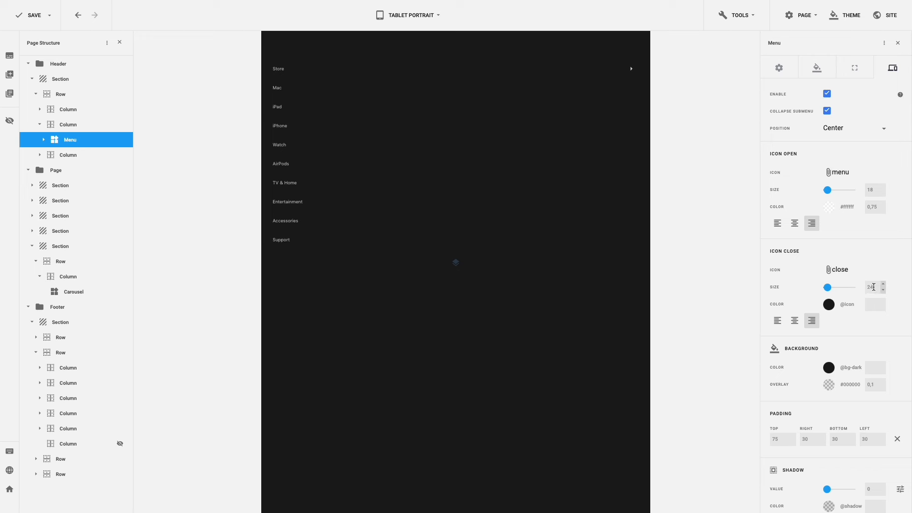
- Make the close icon size 18, #ffffff at 0,75 opacity
{"action": "left_click_drag", "start_coordinate": [874, 287], "coordinate": [860, 287]}
{"action": "type", "text": "18"}
{"action": "left_click", "coordinate": [829, 304]}
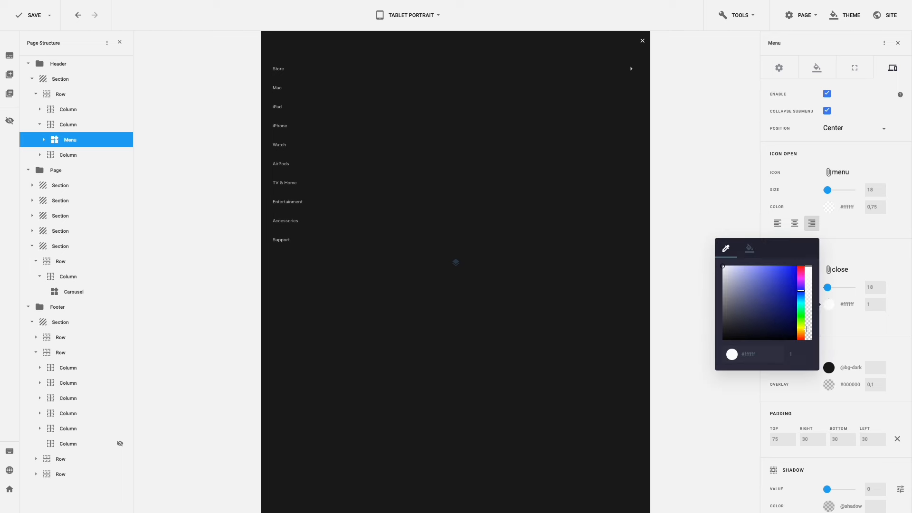
{"action": "double_click", "coordinate": [799, 353]}
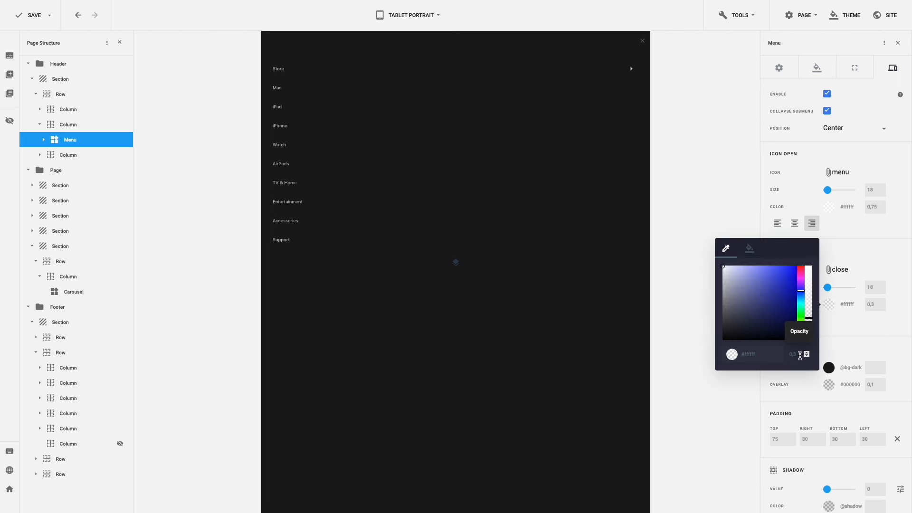
{"action": "type", "text": "0,75"}
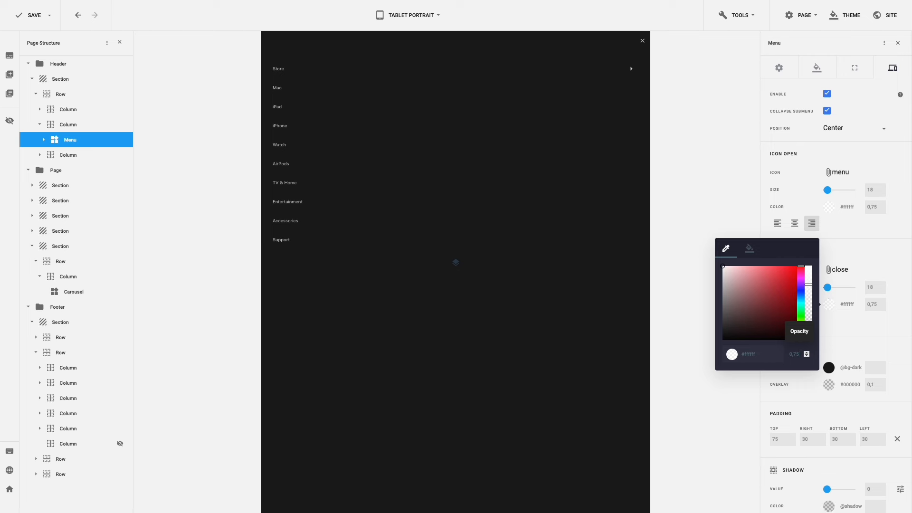
{"action": "left_click", "coordinate": [849, 349]}
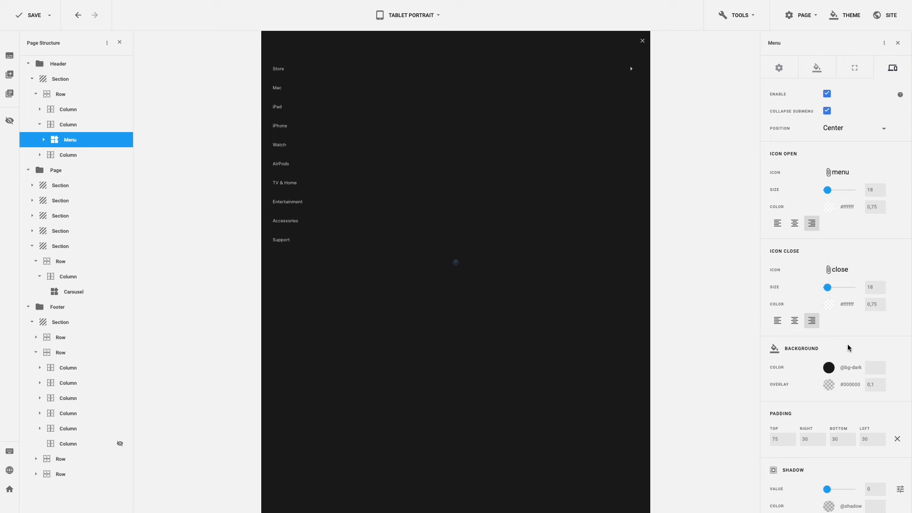
{"action": "scroll", "coordinate": [848, 349], "scroll_direction": "down", "scroll_amount": 1}
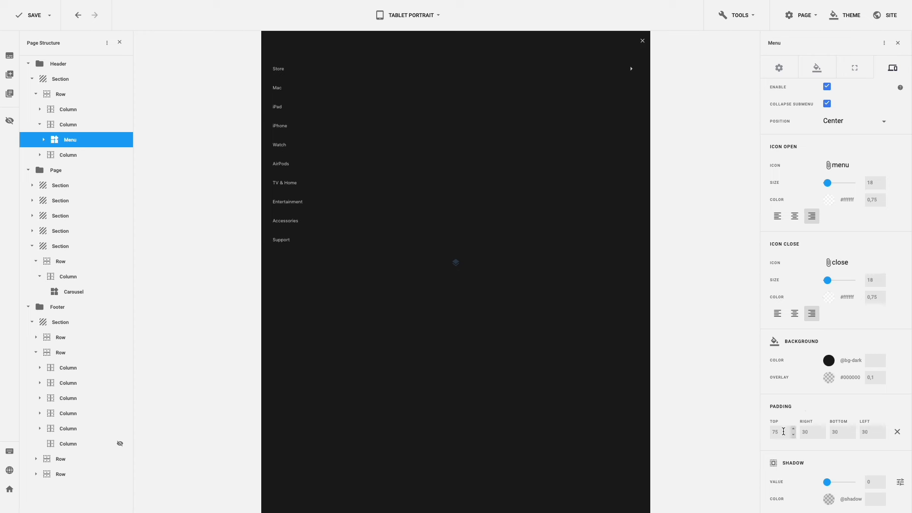
- Set the mobile menu padding to 50 on top, right, bottom and left
{"action": "left_click_drag", "start_coordinate": [784, 432], "coordinate": [766, 432]}
{"action": "type", "text": "50"}
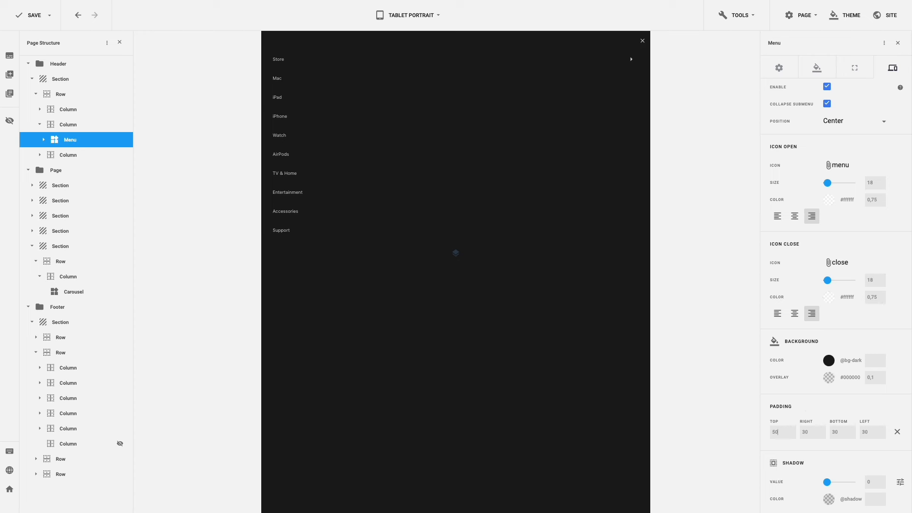
{"action": "key", "text": "Tab"}
{"action": "type", "text": "50"}
{"action": "left_click_drag", "start_coordinate": [838, 431], "coordinate": [857, 434]}
{"action": "type", "text": "5050"}
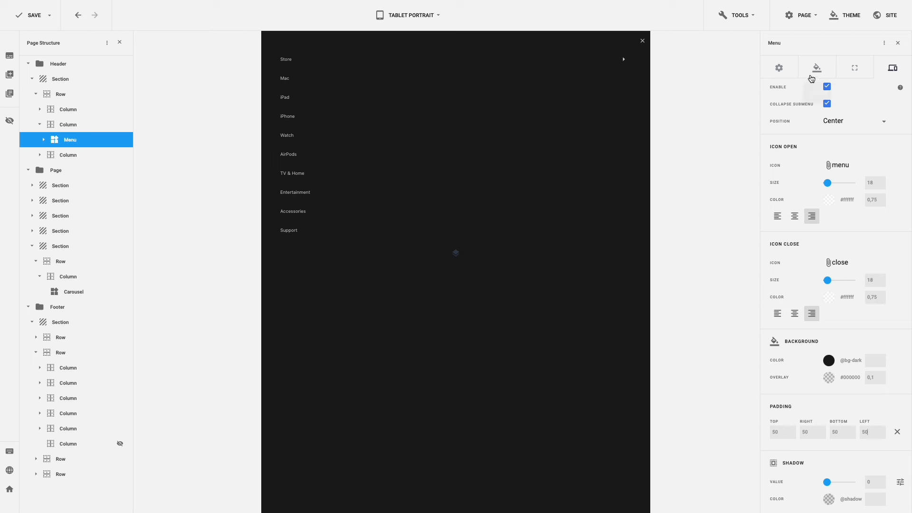
- Set the navigation link font size to 27
{"action": "left_click", "coordinate": [813, 75]}
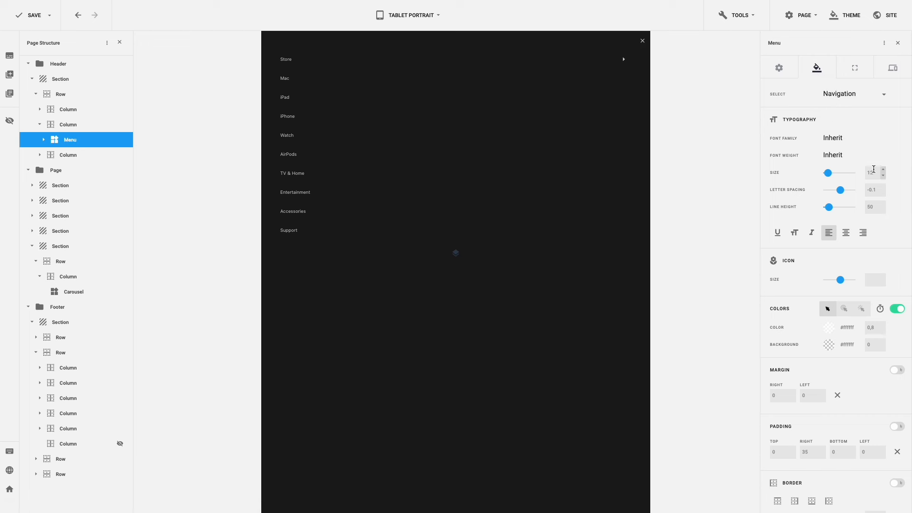
{"action": "double_click", "coordinate": [865, 172]}
{"action": "type", "text": "27"}
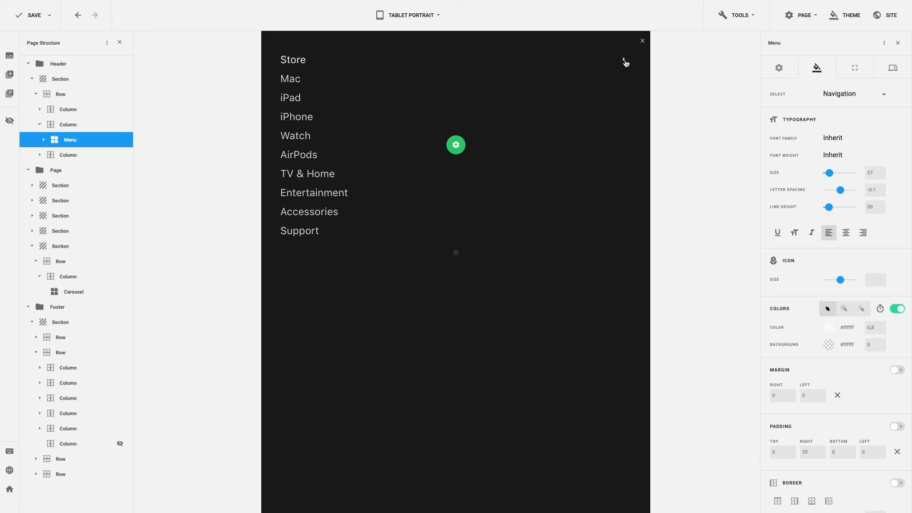
- Expand and collapse the Store submenu, close the mobile menu, and save with Ctrl+S
{"action": "left_click", "coordinate": [625, 62]}
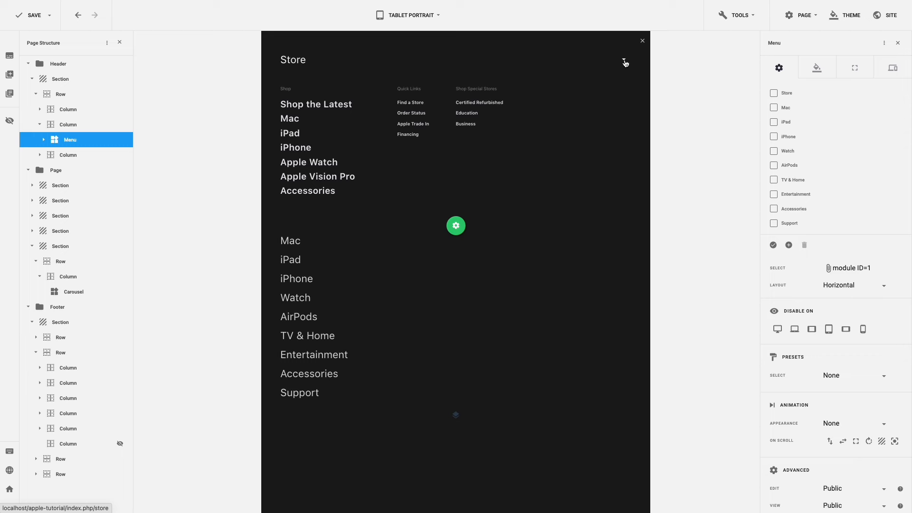
{"action": "left_click", "coordinate": [625, 63]}
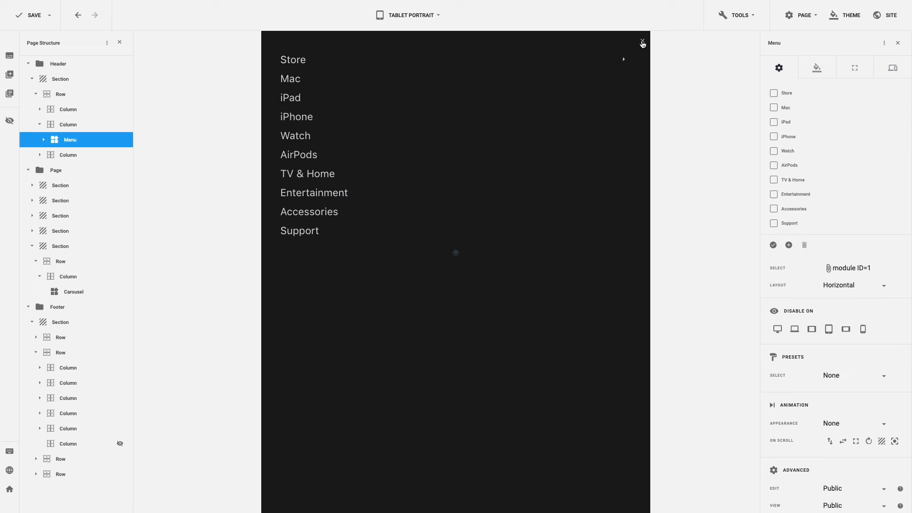
{"action": "left_click", "coordinate": [643, 43]}
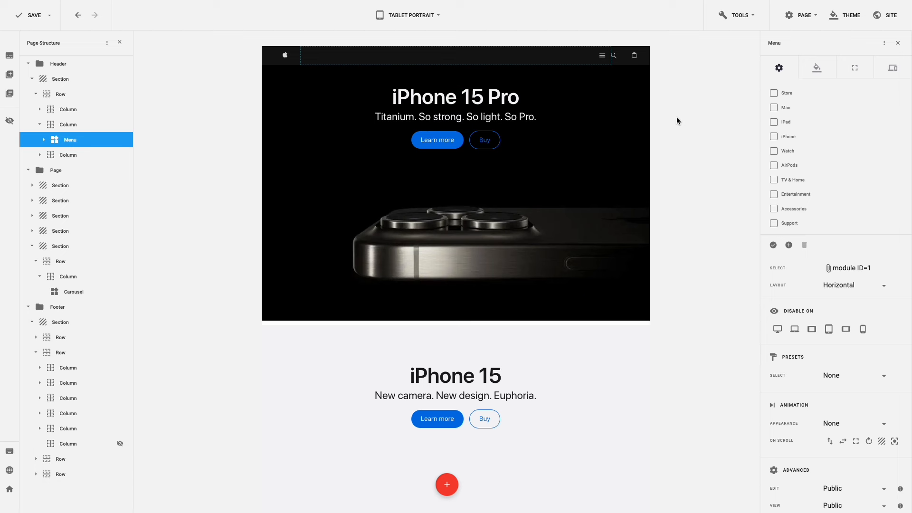
{"action": "key", "text": "ctrl+s"}
- Preview at Phone Landscape and test the mobile menu's Store submenu toggle
{"action": "left_click", "coordinate": [438, 17]}
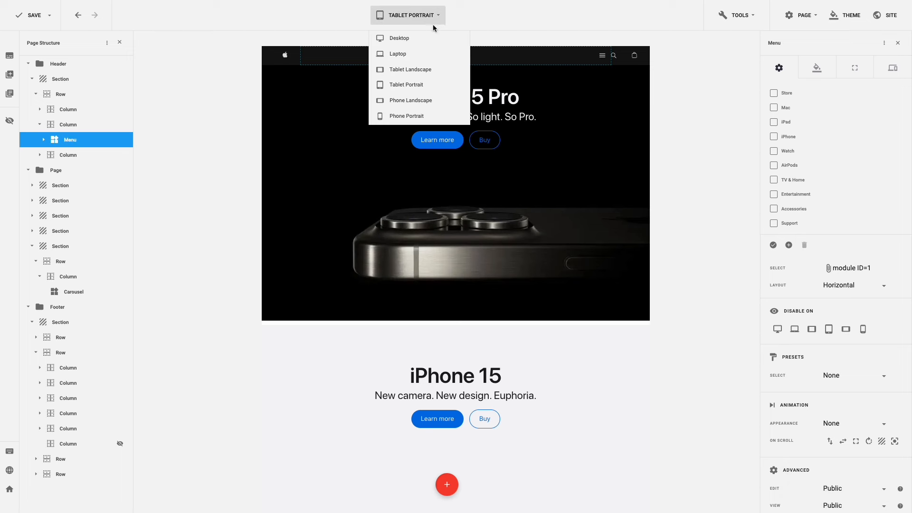
{"action": "left_click", "coordinate": [420, 100]}
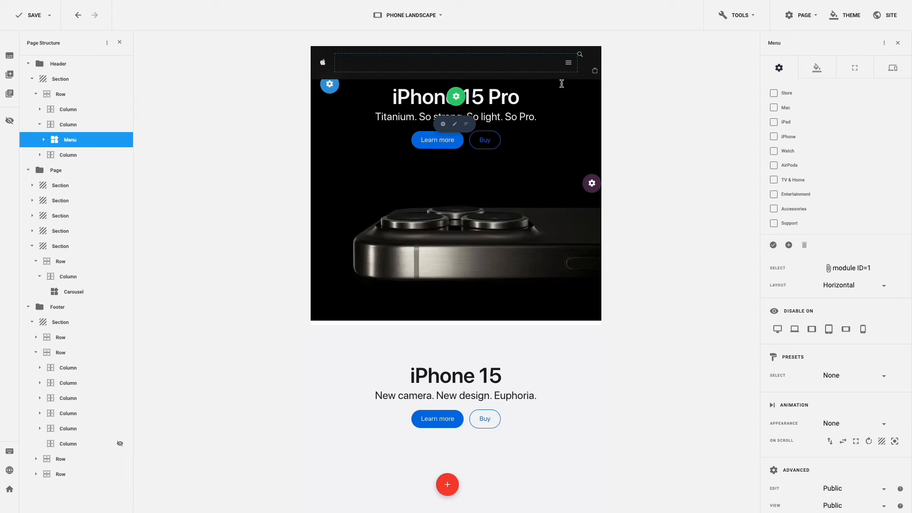
{"action": "left_click", "coordinate": [569, 63]}
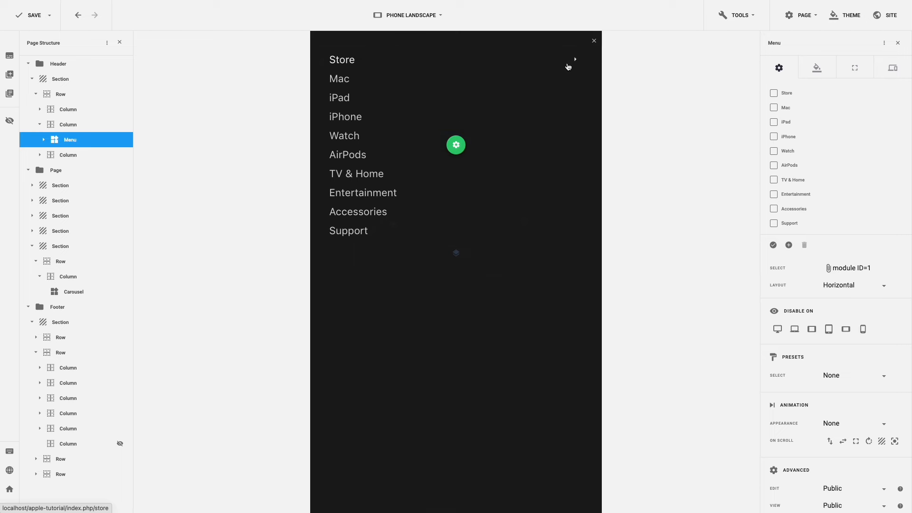
{"action": "left_click", "coordinate": [575, 62]}
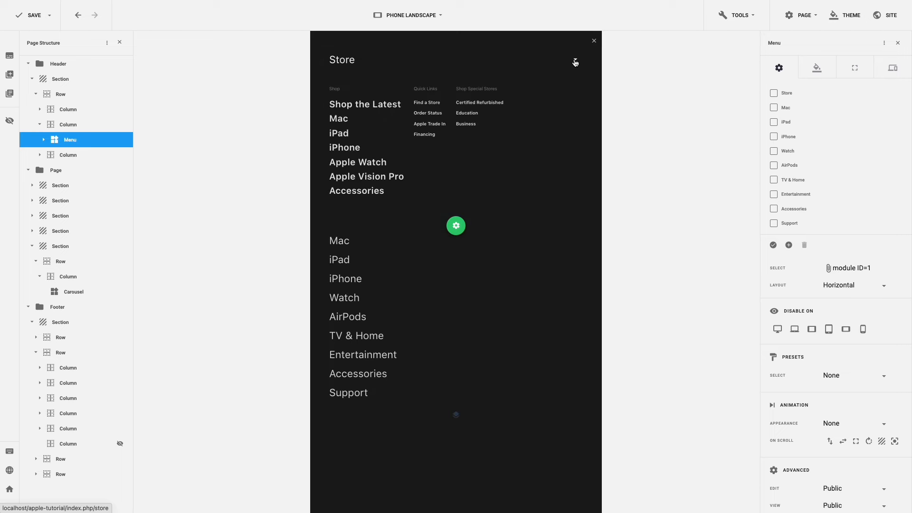
{"action": "left_click", "coordinate": [575, 62]}
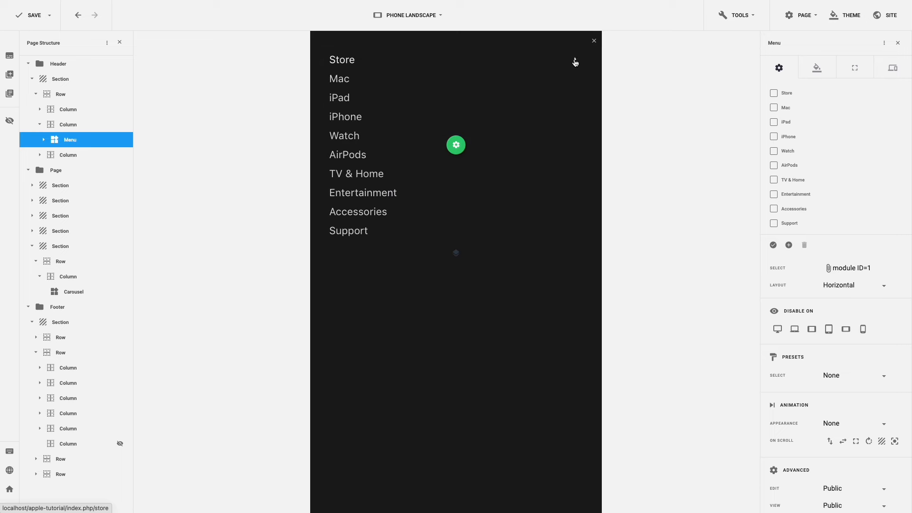
{"action": "left_click", "coordinate": [593, 41]}
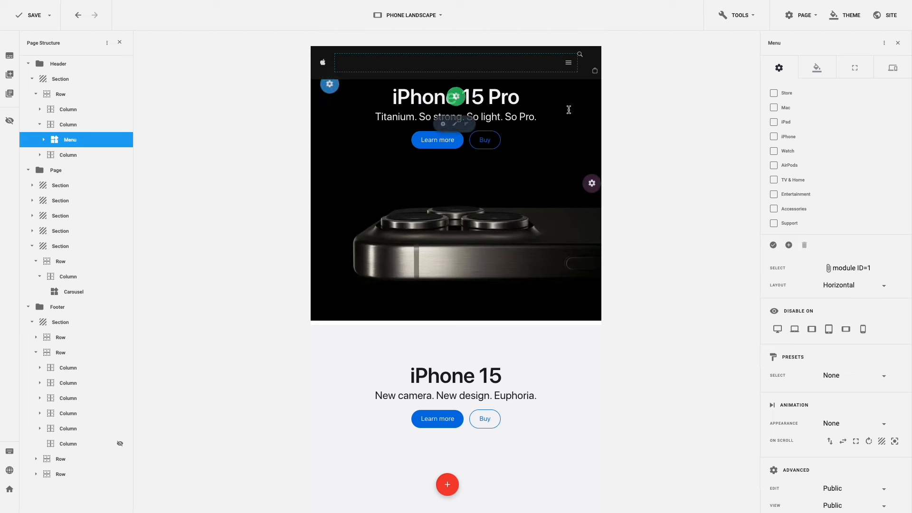
- Scroll through the whole page at phone landscape size
{"action": "scroll", "coordinate": [575, 138], "scroll_direction": "down", "scroll_amount": 5}
{"action": "scroll", "coordinate": [577, 143], "scroll_direction": "down", "scroll_amount": 10}
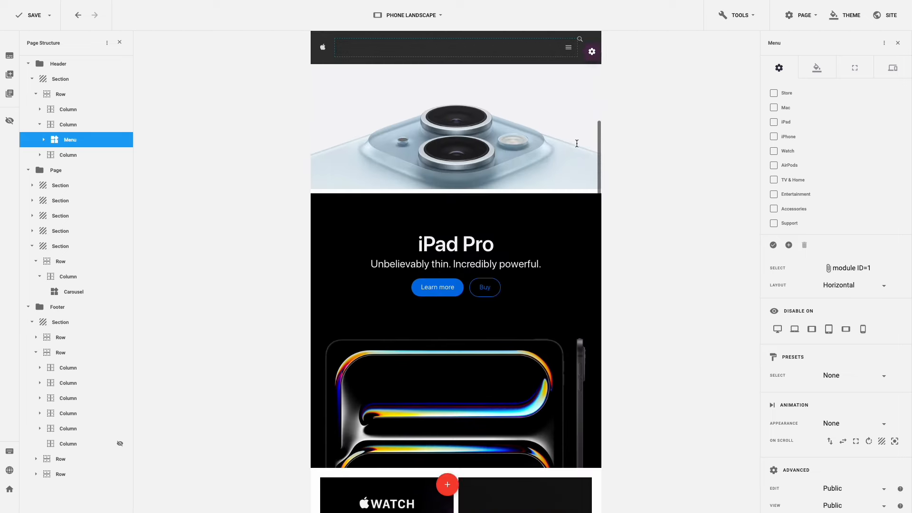
{"action": "scroll", "coordinate": [576, 146], "scroll_direction": "down", "scroll_amount": 5}
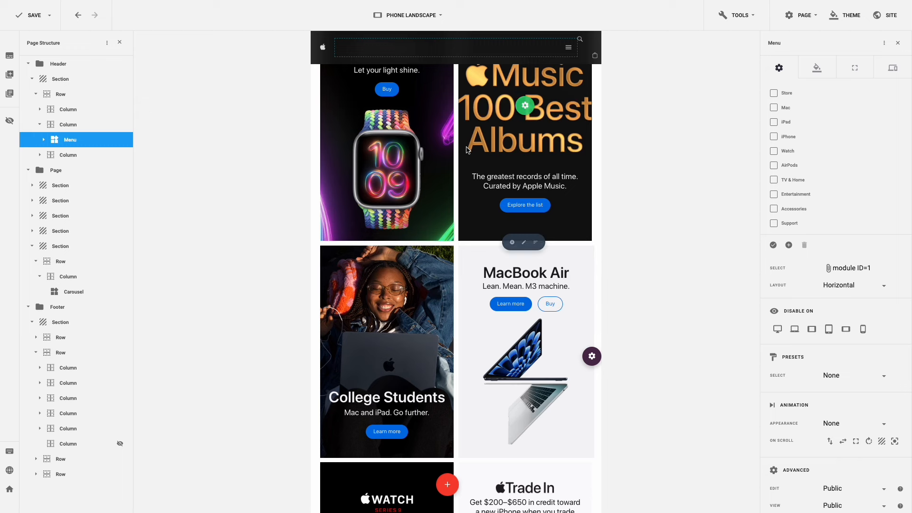
{"action": "scroll", "coordinate": [566, 156], "scroll_direction": "down", "scroll_amount": 15}
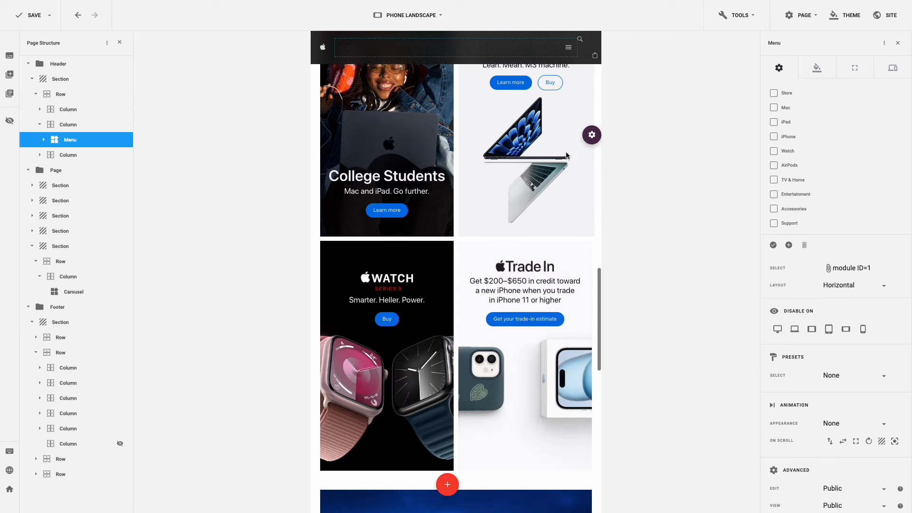
{"action": "scroll", "coordinate": [566, 156], "scroll_direction": "down", "scroll_amount": 10}
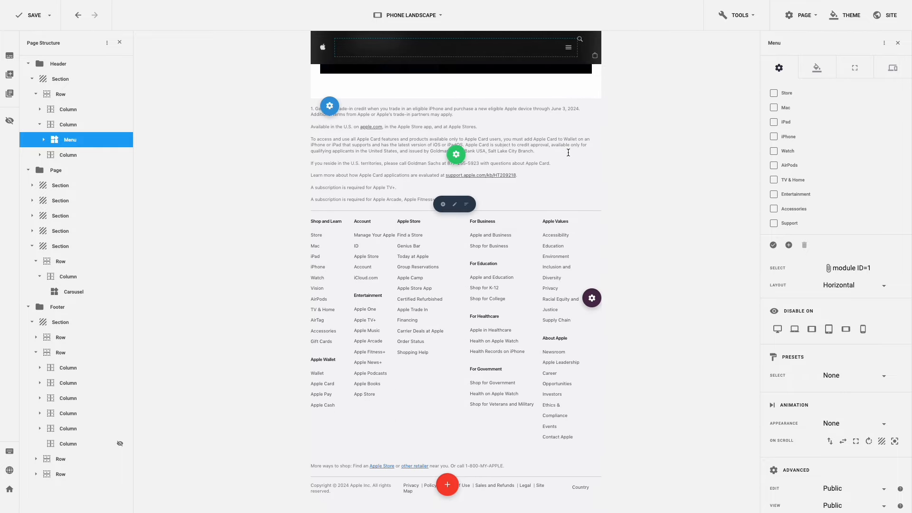
{"action": "scroll", "coordinate": [568, 152], "scroll_direction": "up", "scroll_amount": 20}
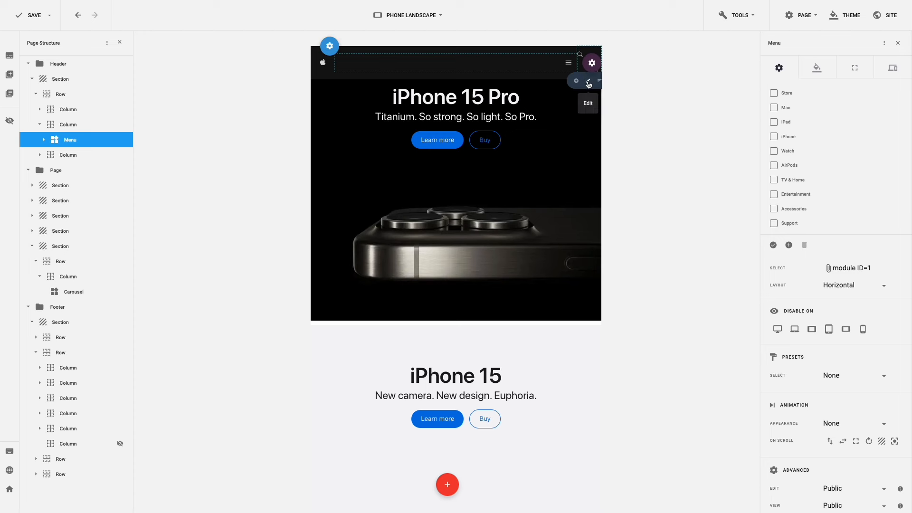
- Set the header's search-and-bag icon column to width 2 for phone landscape
{"action": "left_click", "coordinate": [589, 83]}
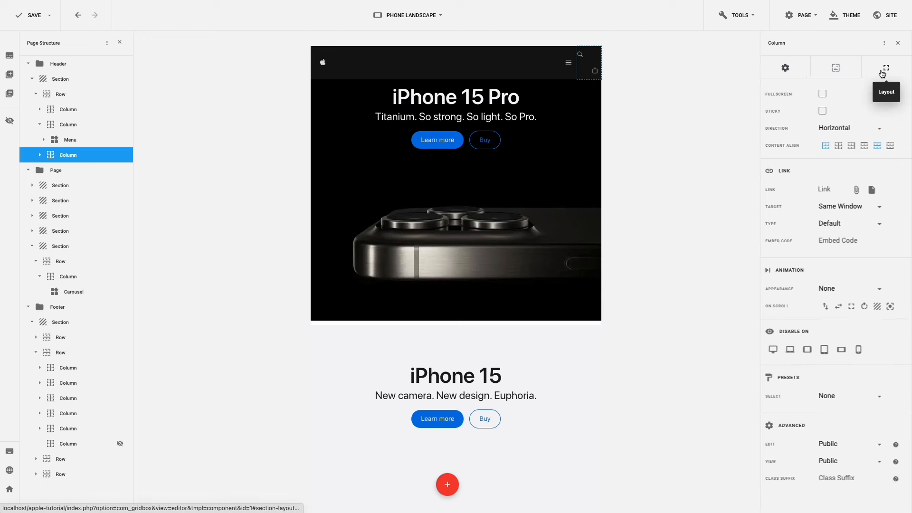
{"action": "left_click", "coordinate": [883, 69]}
{"action": "double_click", "coordinate": [872, 112]}
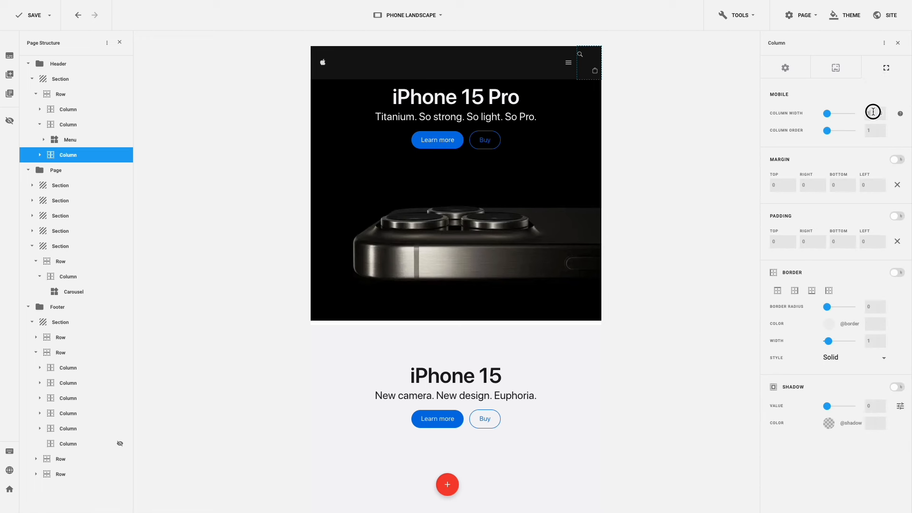
{"action": "type", "text": "2"}
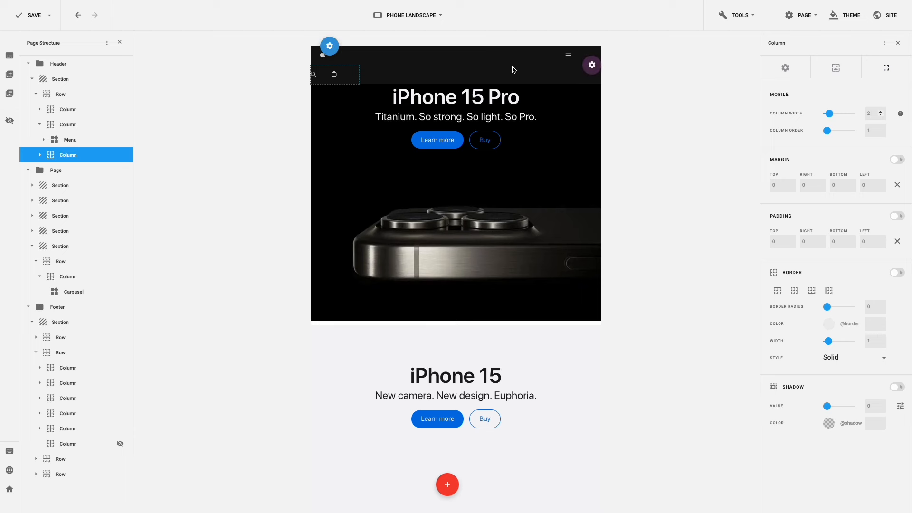
- Change the header's menu column width from 10 to 9 for phone landscape
{"action": "mouse_move", "coordinate": [494, 60]}
{"action": "left_click", "coordinate": [460, 68]}
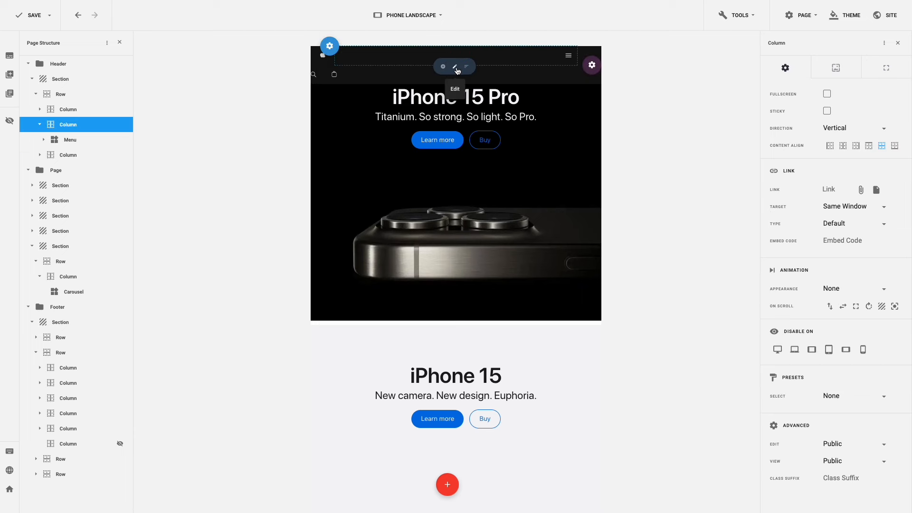
{"action": "left_click", "coordinate": [885, 68]}
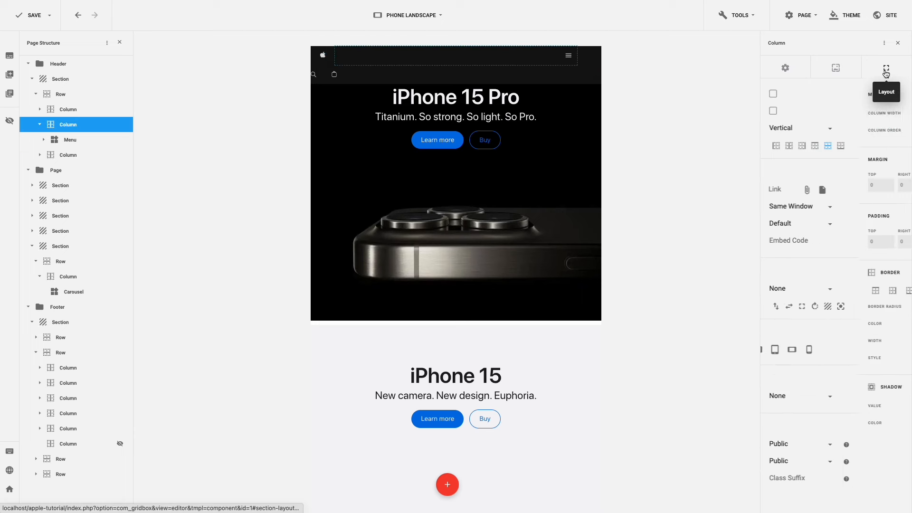
{"action": "left_click_drag", "start_coordinate": [873, 113], "coordinate": [862, 114]}
{"action": "type", "text": "9"}
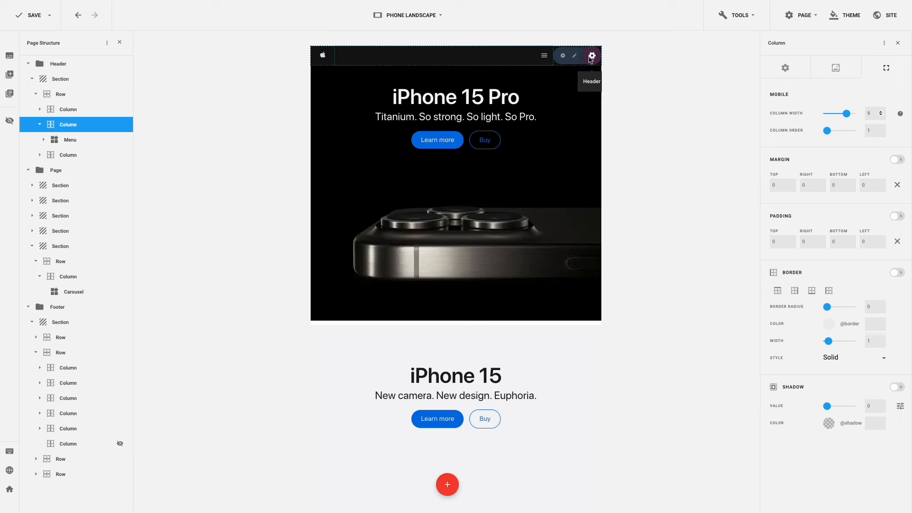
- Set the header section's left and right padding to 50, then check the page
{"action": "left_click", "coordinate": [576, 57]}
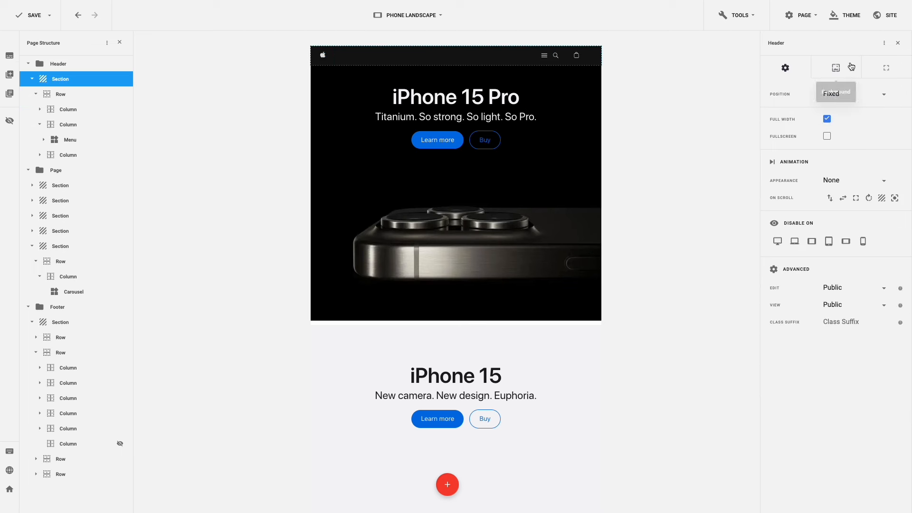
{"action": "left_click", "coordinate": [886, 70]}
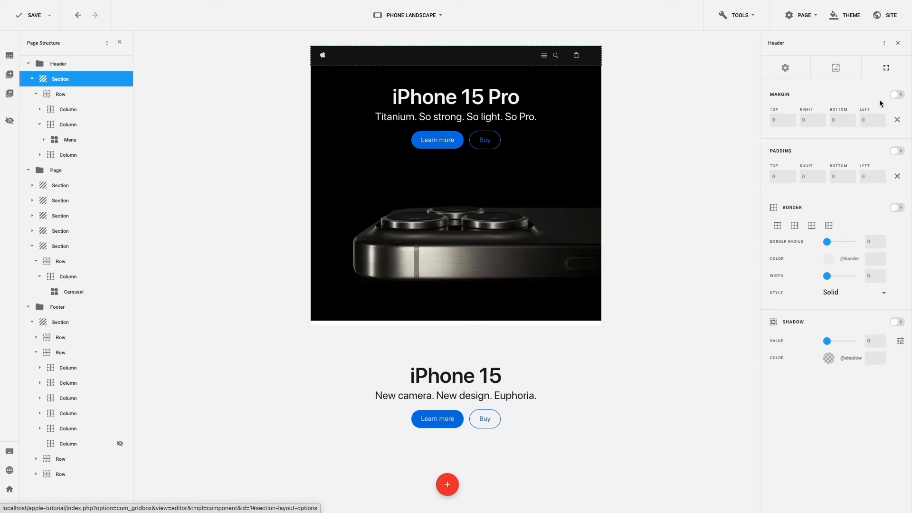
{"action": "left_click", "coordinate": [860, 177]}
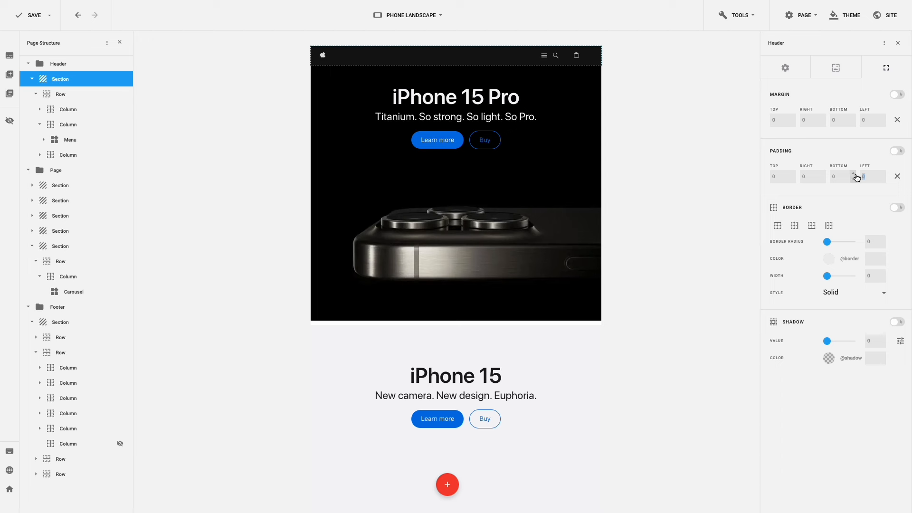
{"action": "type", "text": "50"}
{"action": "left_click", "coordinate": [808, 176]}
{"action": "type", "text": "50"}
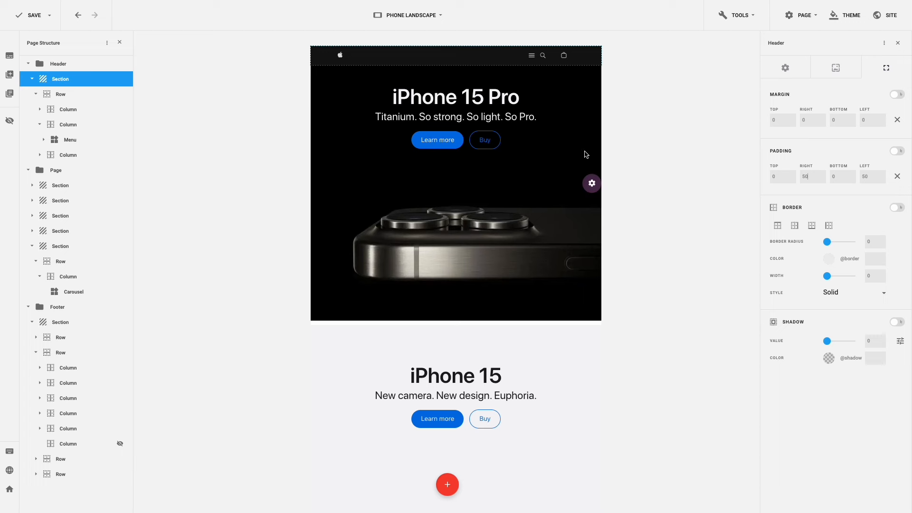
{"action": "scroll", "coordinate": [574, 154], "scroll_direction": "down", "scroll_amount": 5}
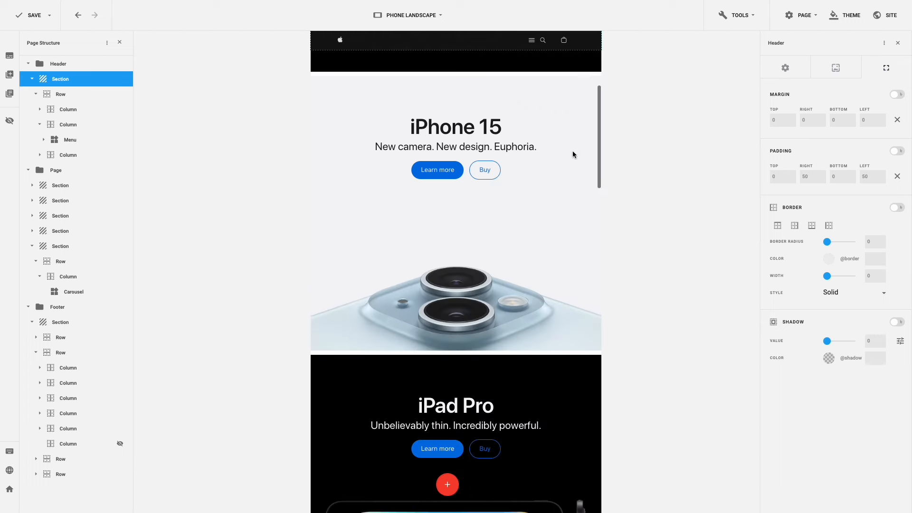
{"action": "scroll", "coordinate": [573, 154], "scroll_direction": "down", "scroll_amount": 10}
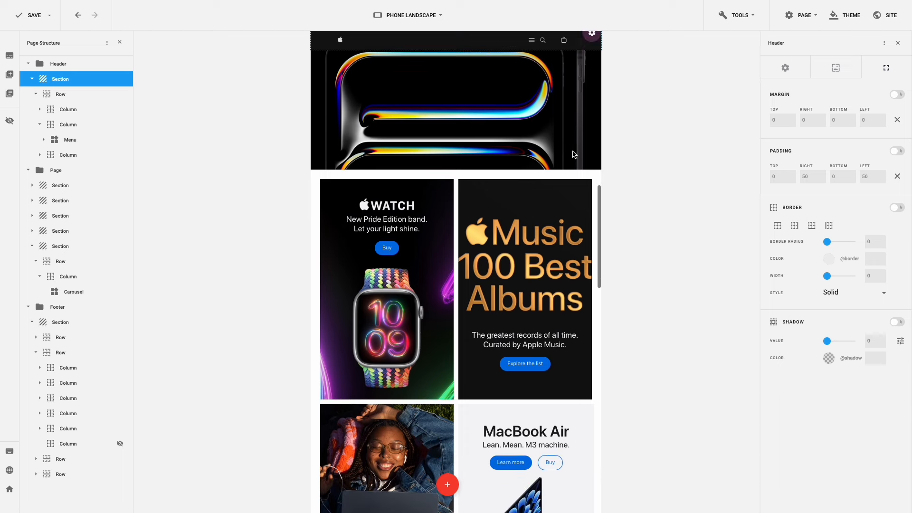
{"action": "scroll", "coordinate": [574, 154], "scroll_direction": "down", "scroll_amount": 2}
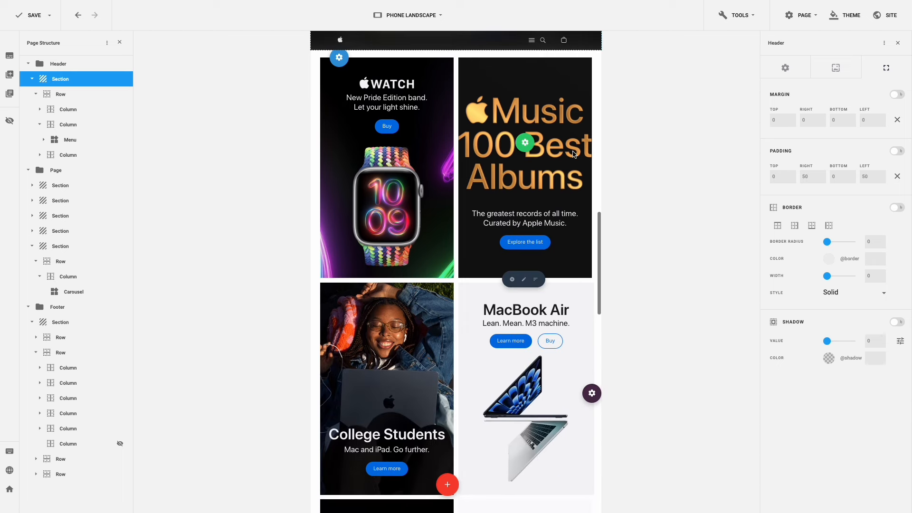
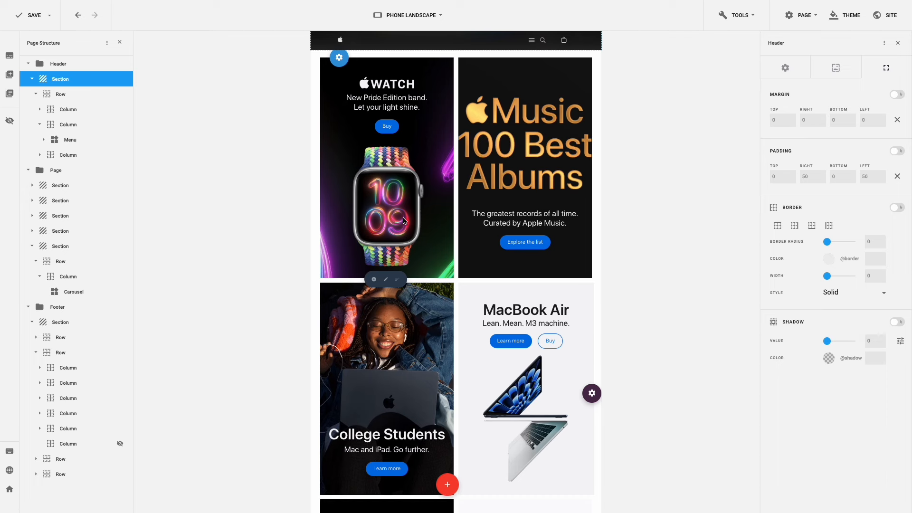
- Set the Apple Watch column's phone width to 12 and clear its right margin
{"action": "left_click", "coordinate": [386, 279]}
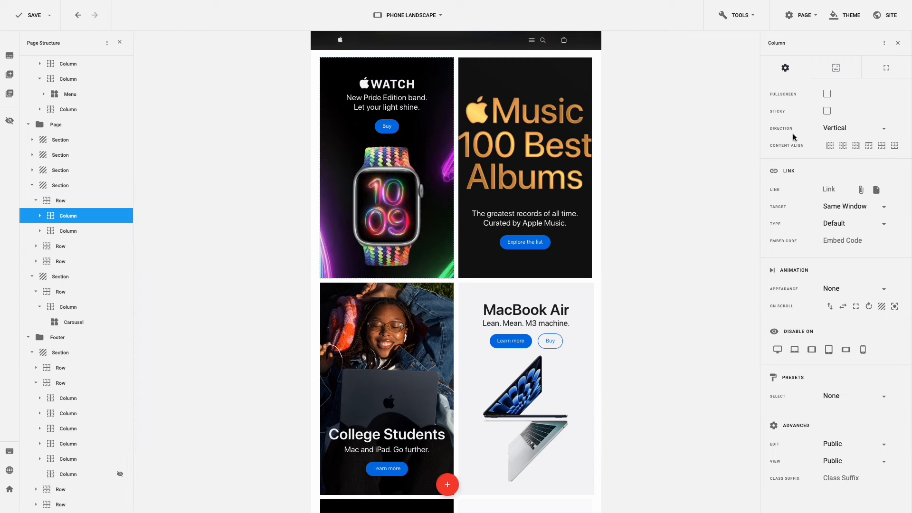
{"action": "left_click", "coordinate": [892, 71]}
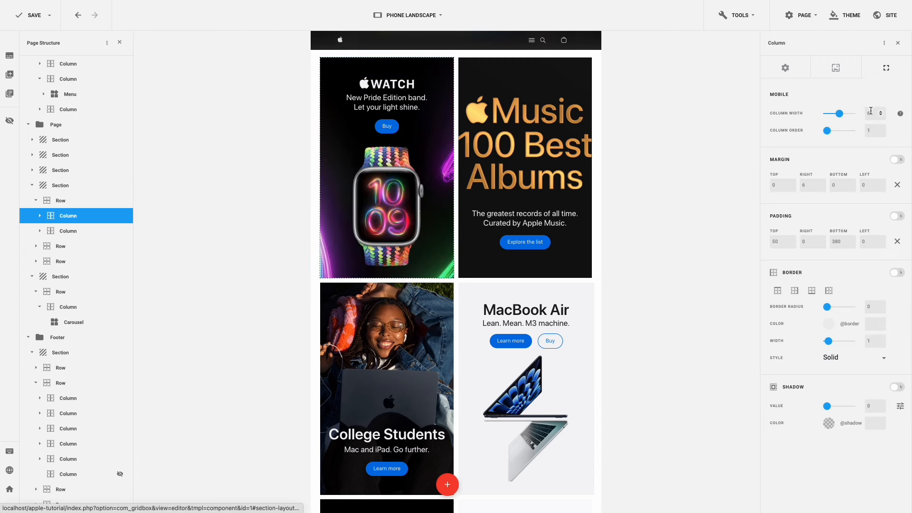
{"action": "double_click", "coordinate": [870, 113]}
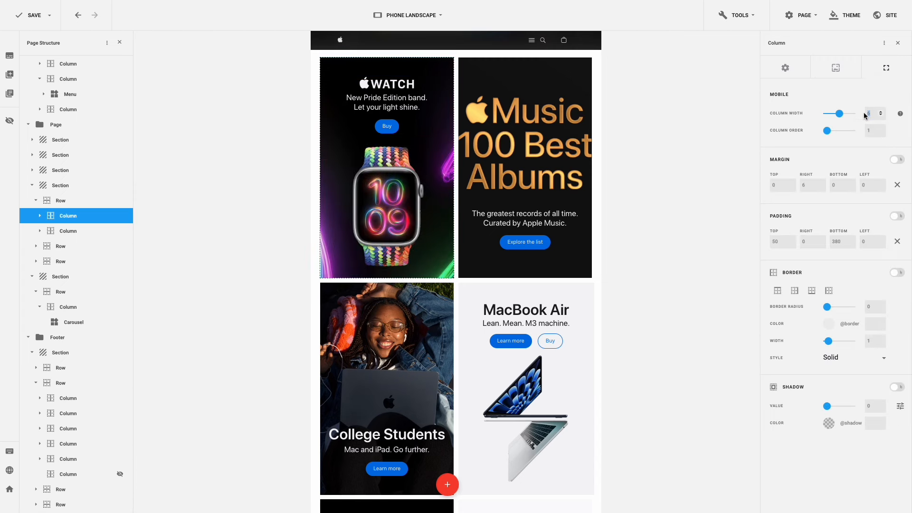
{"action": "type", "text": "12"}
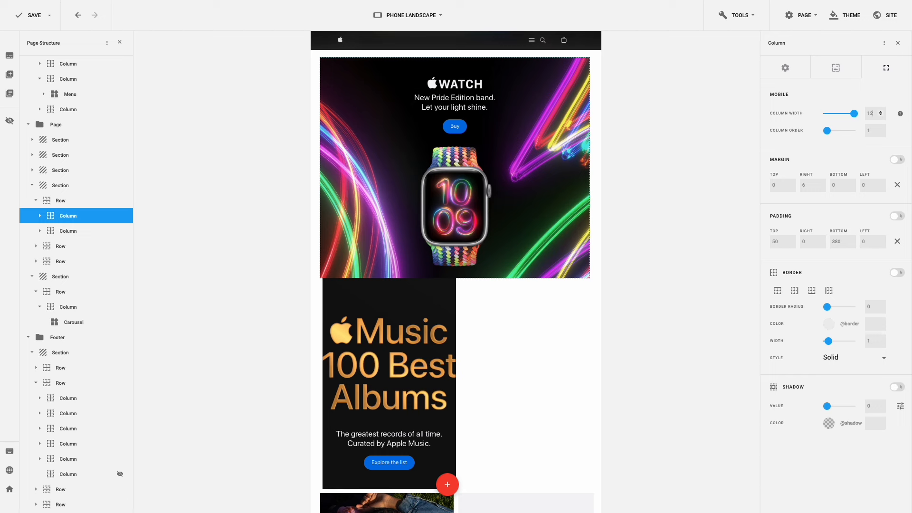
{"action": "left_click", "coordinate": [897, 185]}
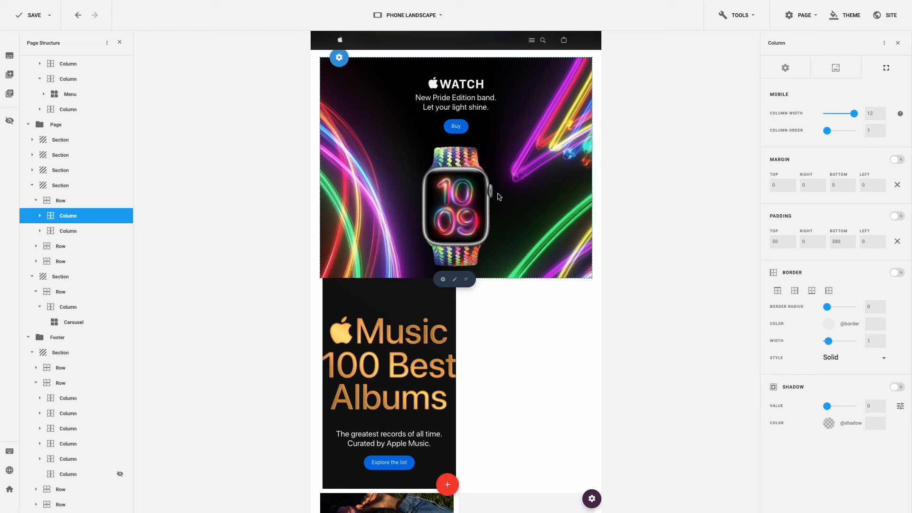
{"action": "scroll", "coordinate": [498, 196], "scroll_direction": "down", "scroll_amount": 2}
{"action": "scroll", "coordinate": [498, 196], "scroll_direction": "down", "scroll_amount": 1}
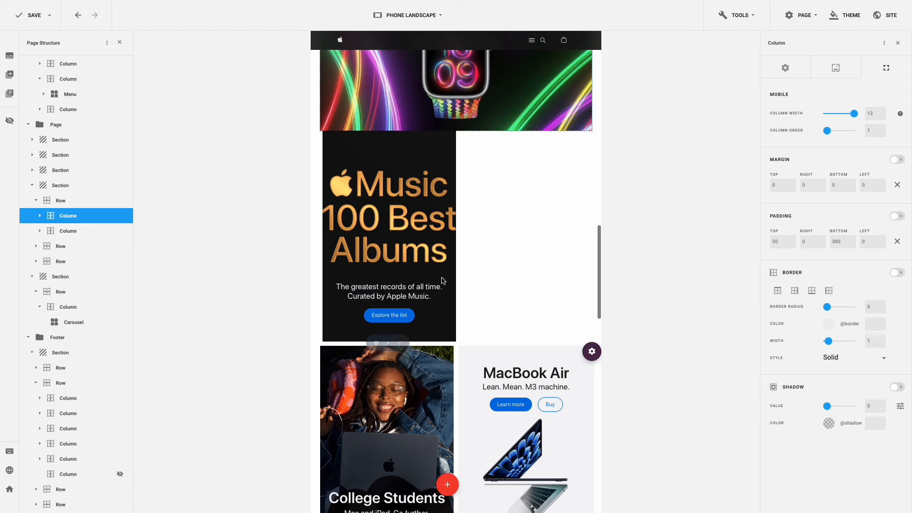
- Give the Apple Music column width 12, left margin 0 and top margin 12
{"action": "left_click", "coordinate": [388, 344]}
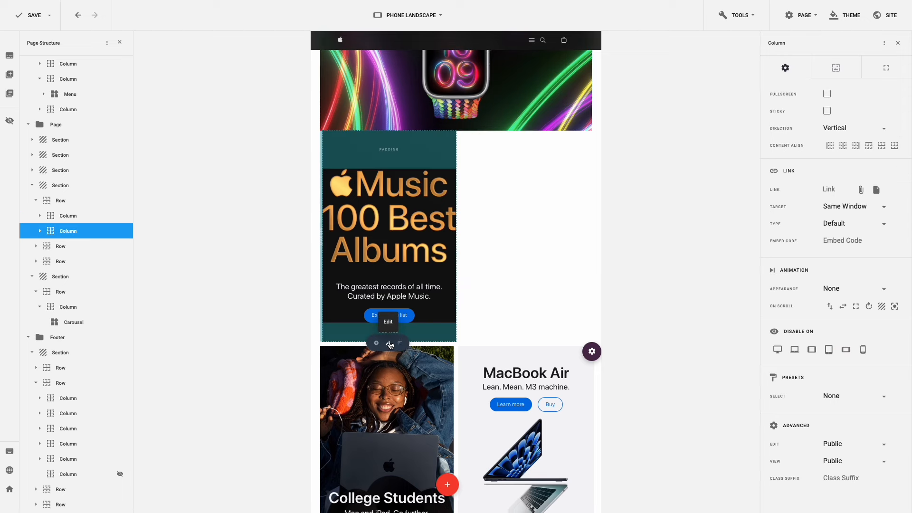
{"action": "left_click", "coordinate": [885, 72]}
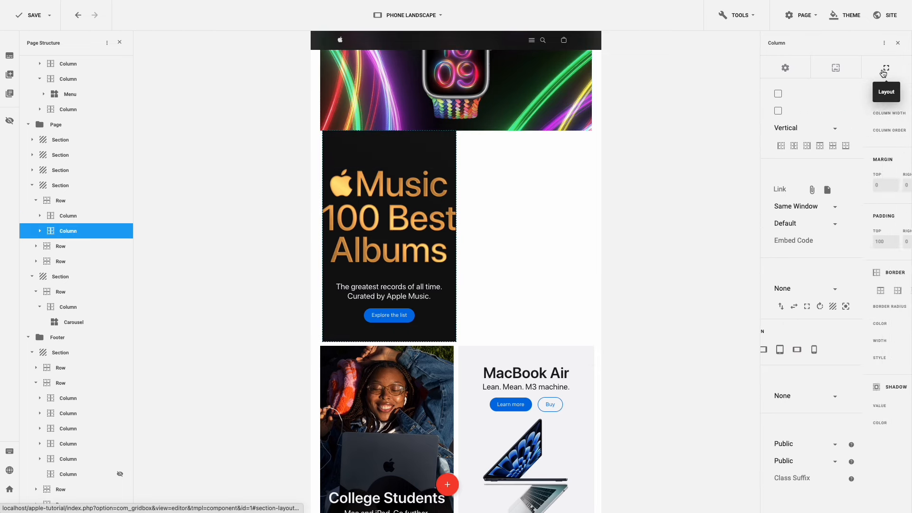
{"action": "left_click", "coordinate": [870, 113]}
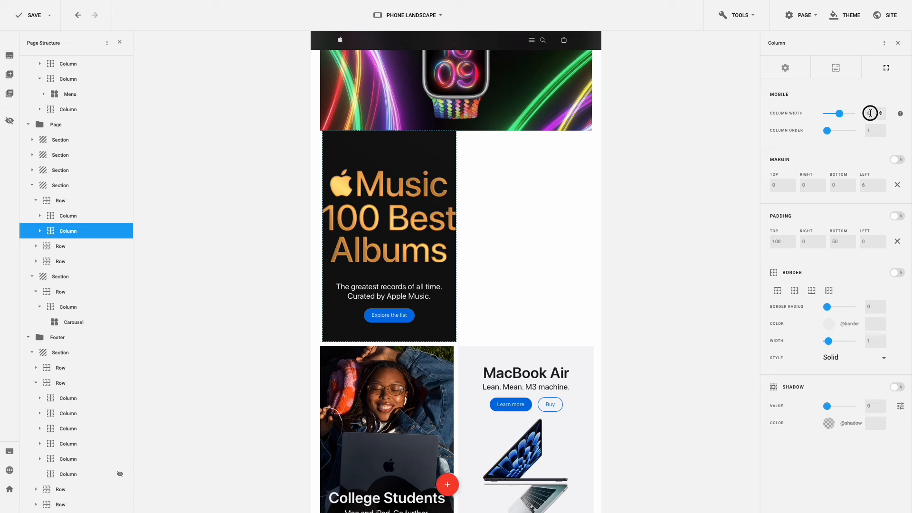
{"action": "type", "text": "12"}
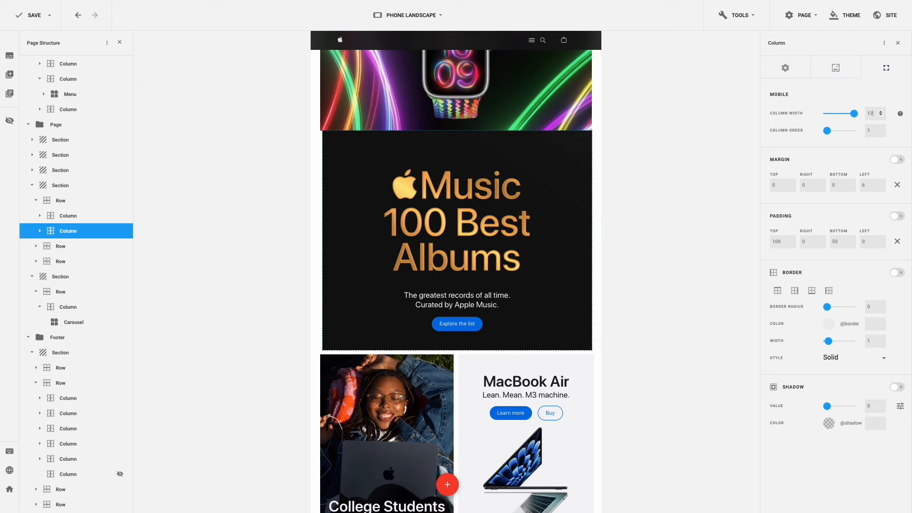
{"action": "left_click", "coordinate": [897, 185]}
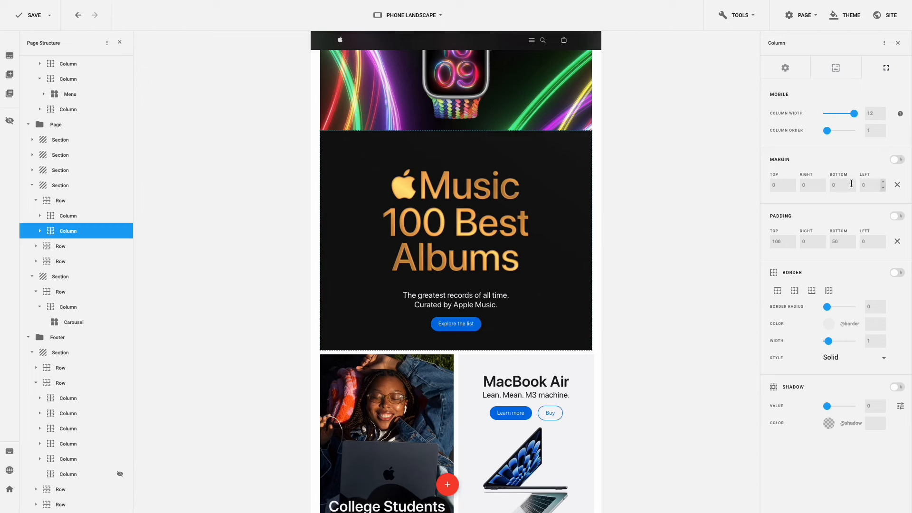
{"action": "left_click", "coordinate": [764, 185]}
{"action": "type", "text": "12"}
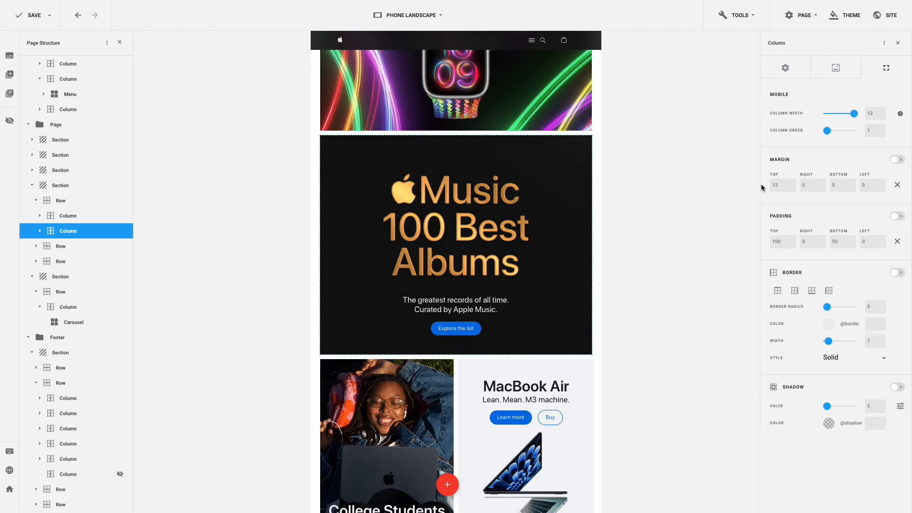
{"action": "scroll", "coordinate": [528, 209], "scroll_direction": "down", "scroll_amount": 5}
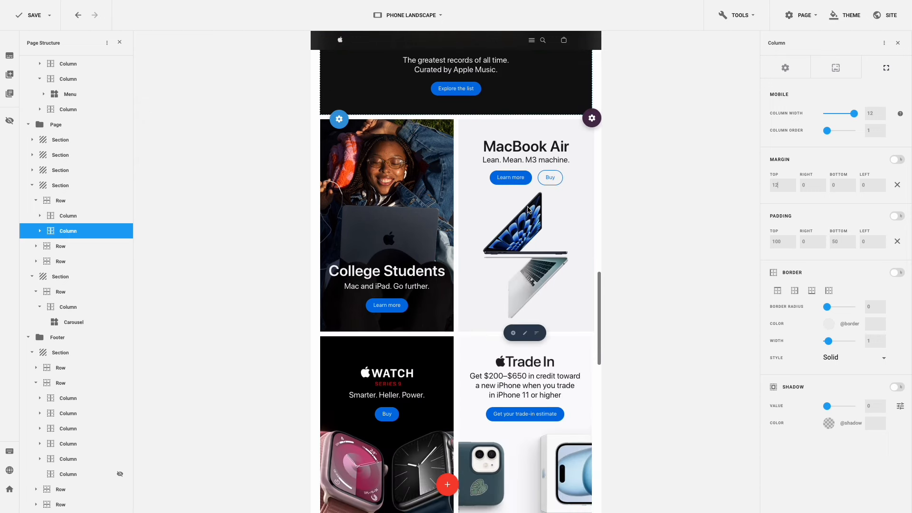
- Set the College Students column to width 12 with 380 top padding and no right margin
{"action": "left_click", "coordinate": [386, 333]}
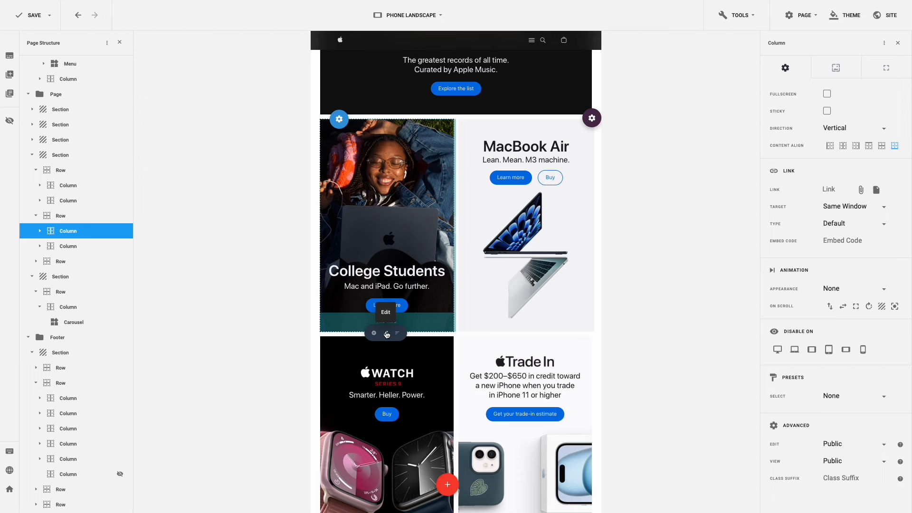
{"action": "left_click", "coordinate": [887, 69]}
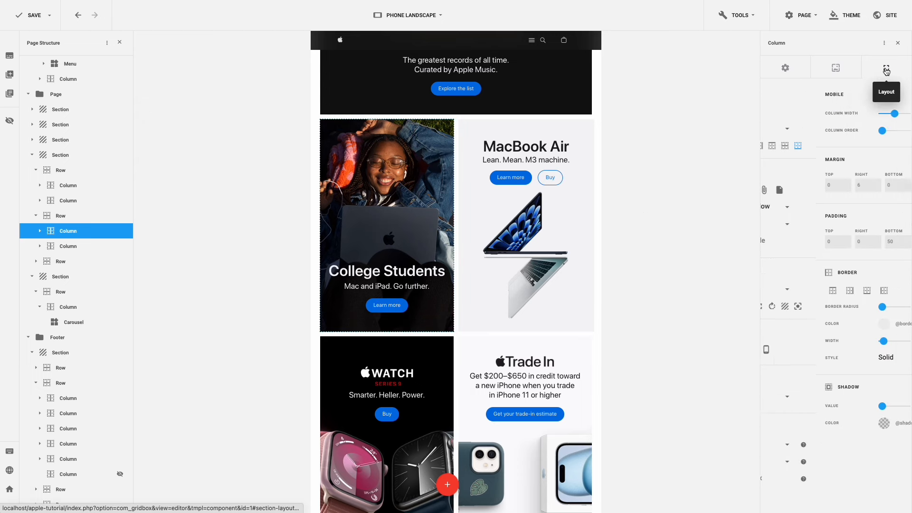
{"action": "double_click", "coordinate": [872, 112]}
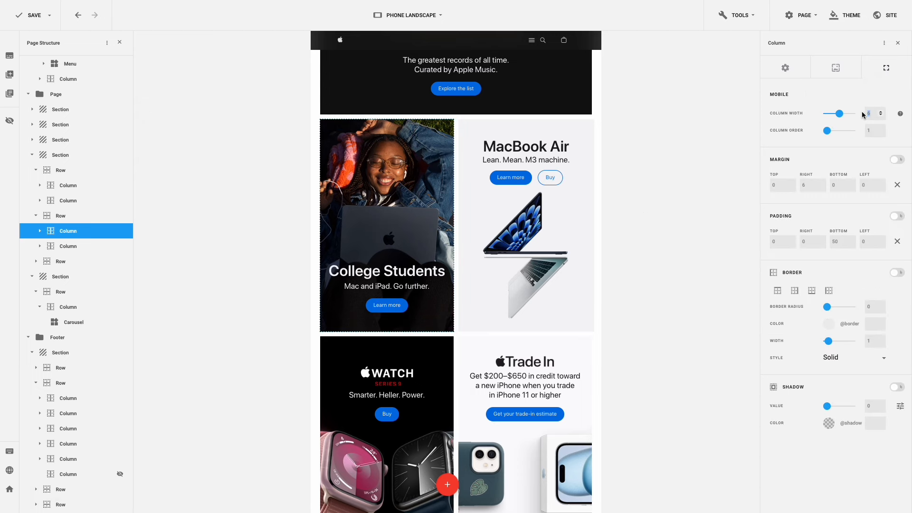
{"action": "type", "text": "12"}
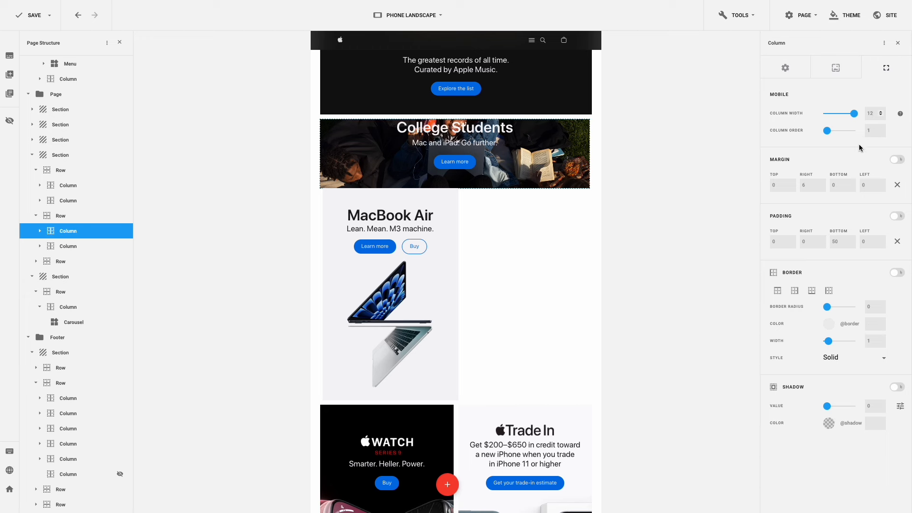
{"action": "left_click", "coordinate": [772, 242]}
{"action": "key", "text": "Return"}
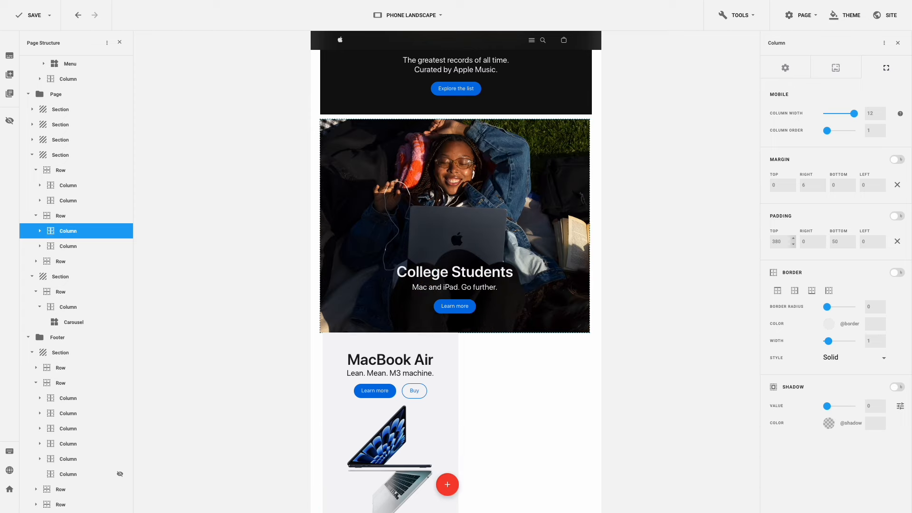
{"action": "left_click", "coordinate": [897, 185]}
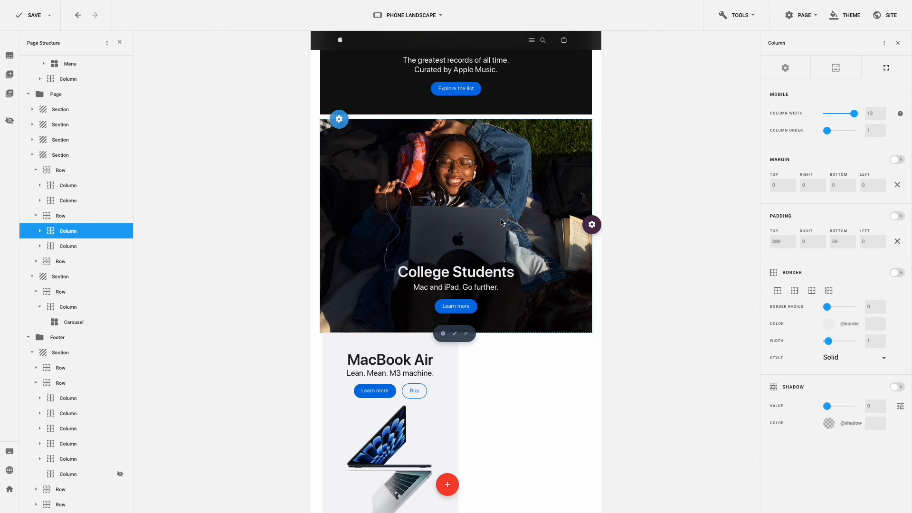
{"action": "scroll", "coordinate": [501, 222], "scroll_direction": "down", "scroll_amount": 4}
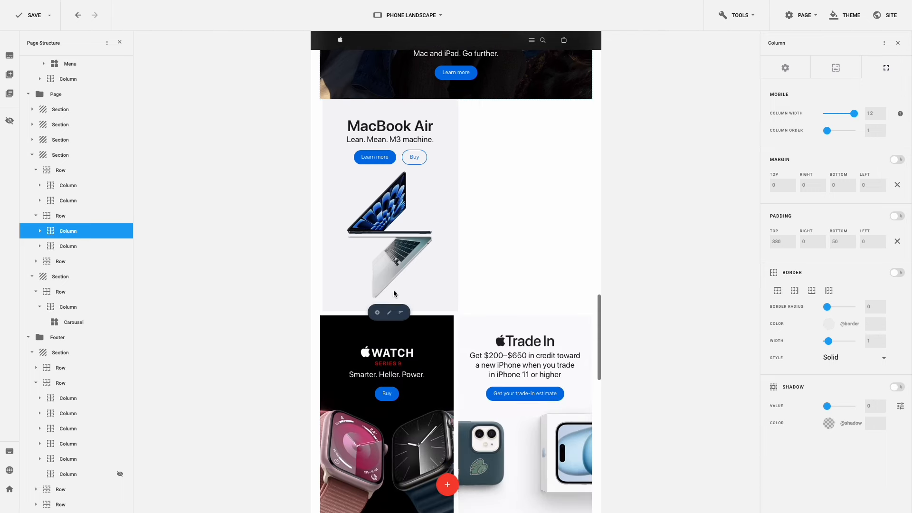
- Give the MacBook Air column width 12, left margin 0 and top margin 12
{"action": "left_click", "coordinate": [394, 312]}
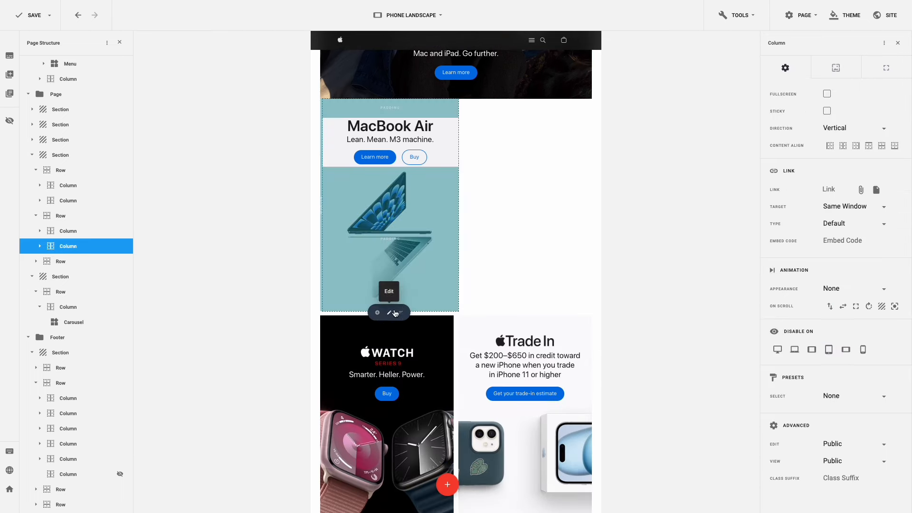
{"action": "left_click", "coordinate": [889, 73]}
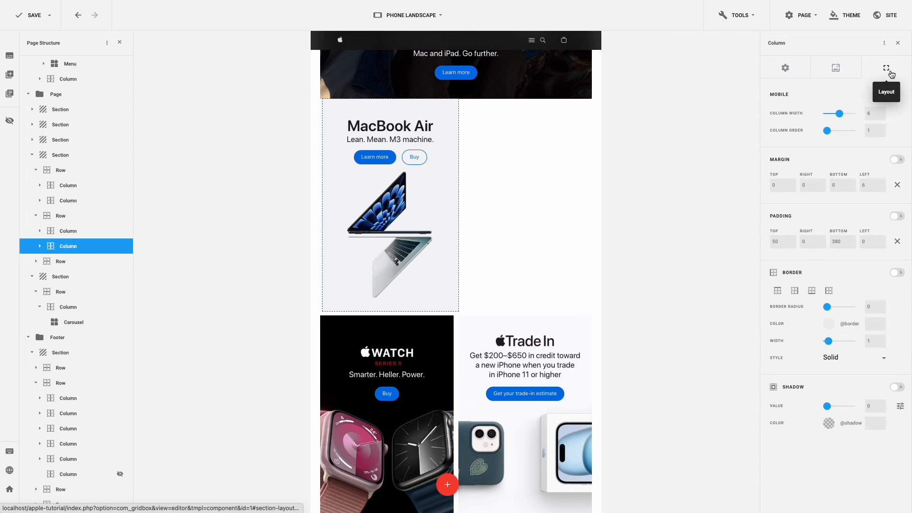
{"action": "left_click", "coordinate": [868, 113]}
{"action": "type", "text": "12"}
{"action": "left_click", "coordinate": [897, 185]}
{"action": "left_click", "coordinate": [772, 185]}
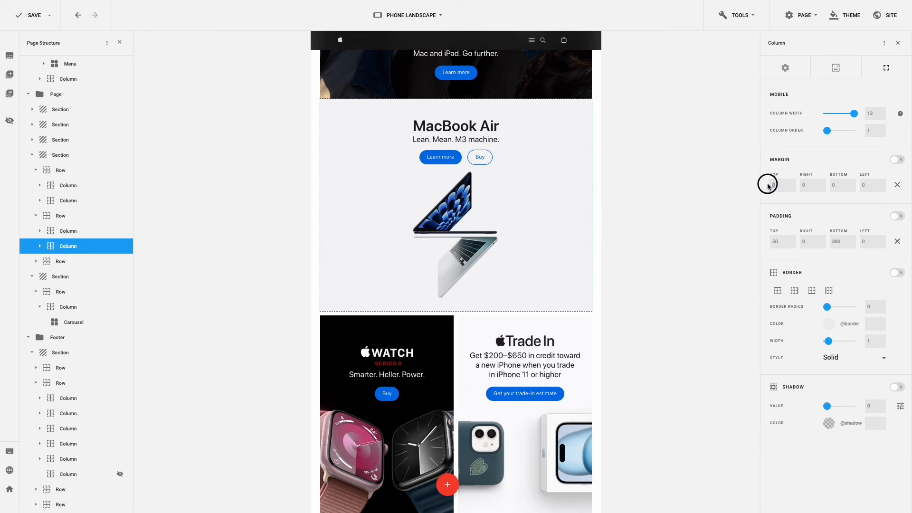
{"action": "type", "text": "12"}
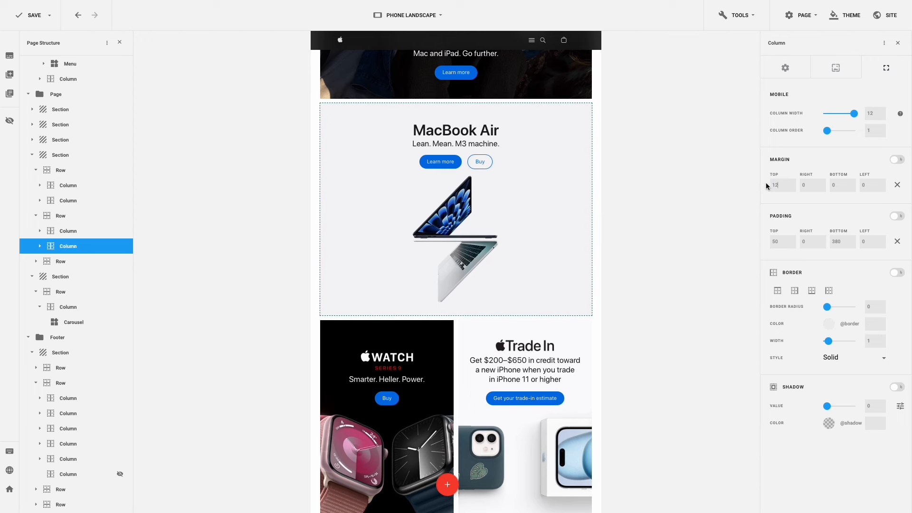
- Set the Apple Watch column to full width 12 and reset its margins to zero
{"action": "scroll", "coordinate": [480, 222], "scroll_direction": "down", "scroll_amount": 6}
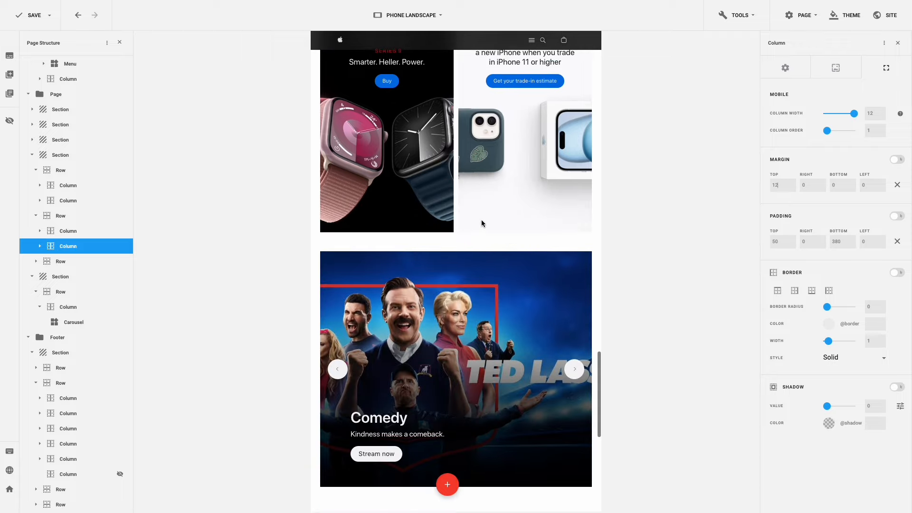
{"action": "scroll", "coordinate": [482, 223], "scroll_direction": "up", "scroll_amount": 2}
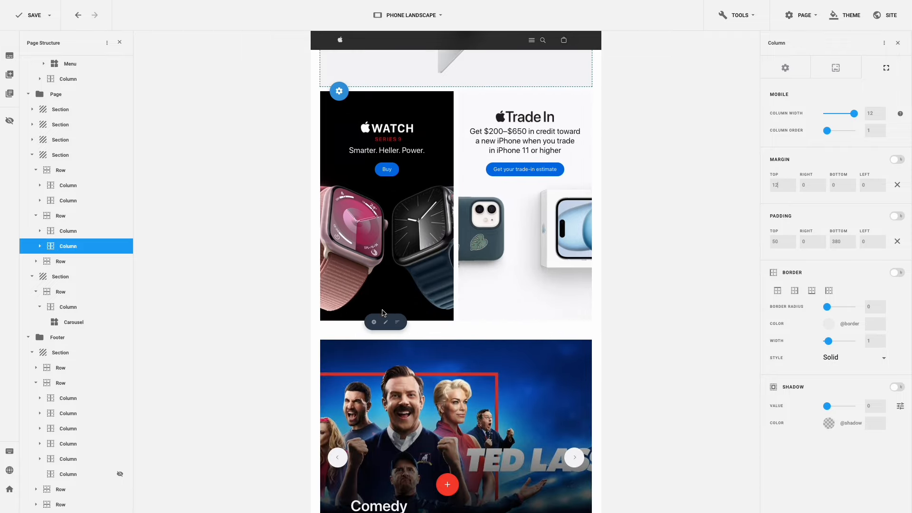
{"action": "left_click", "coordinate": [387, 322]}
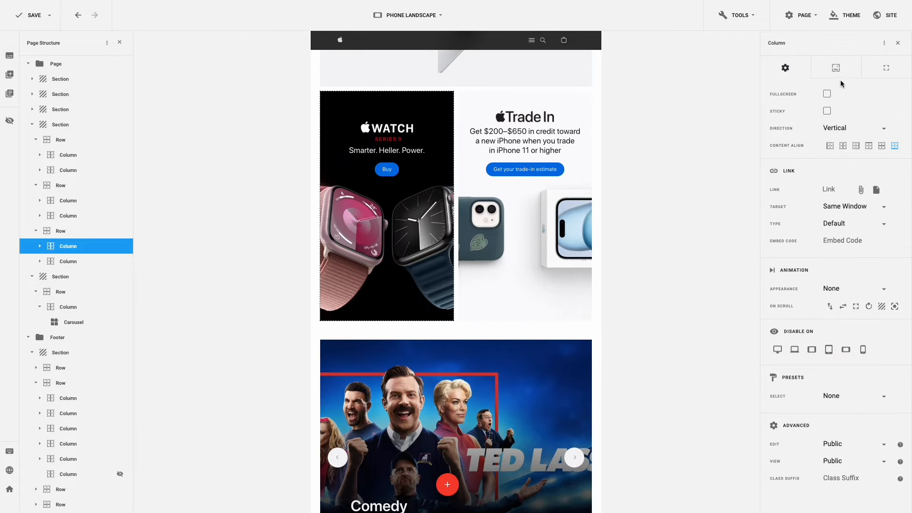
{"action": "left_click", "coordinate": [887, 70]}
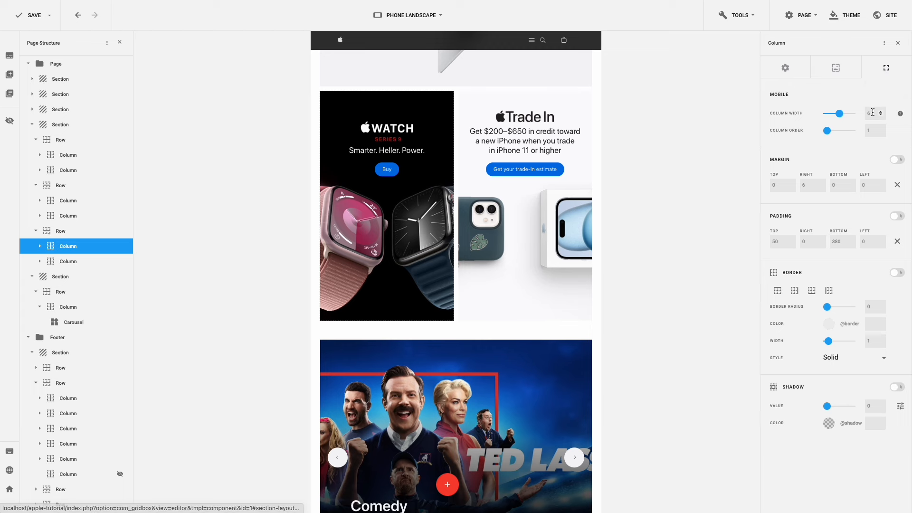
{"action": "left_click", "coordinate": [866, 113]}
{"action": "type", "text": "12"}
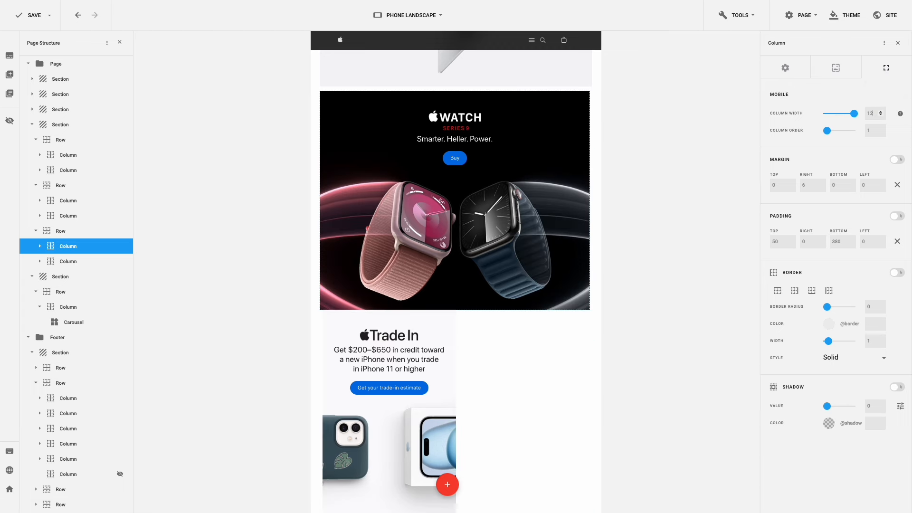
{"action": "left_click", "coordinate": [897, 185]}
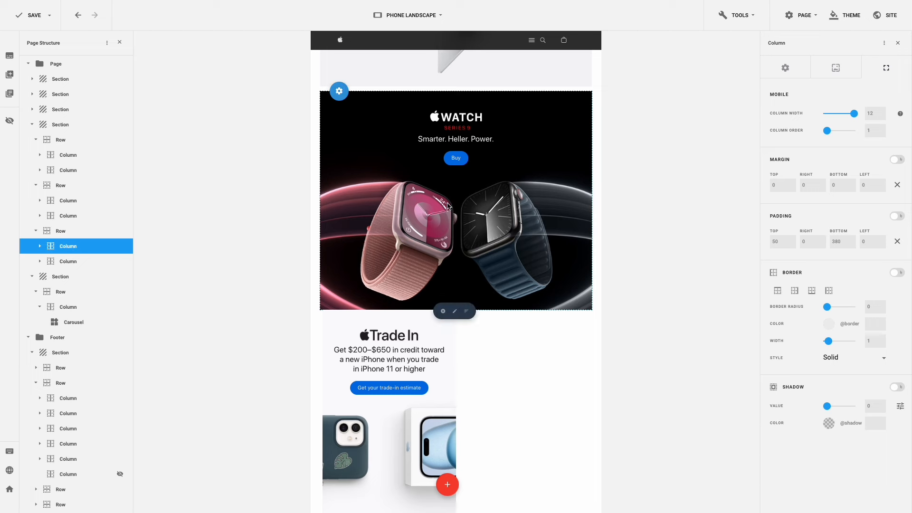
{"action": "scroll", "coordinate": [447, 204], "scroll_direction": "down", "scroll_amount": 5}
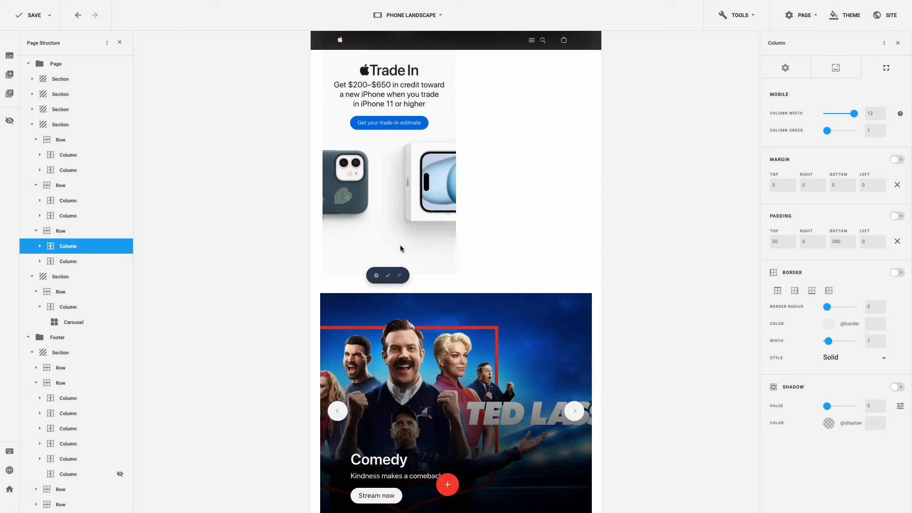
- Give the Trade In column width 12, zero side margins and a 12 top margin
{"action": "left_click", "coordinate": [388, 275]}
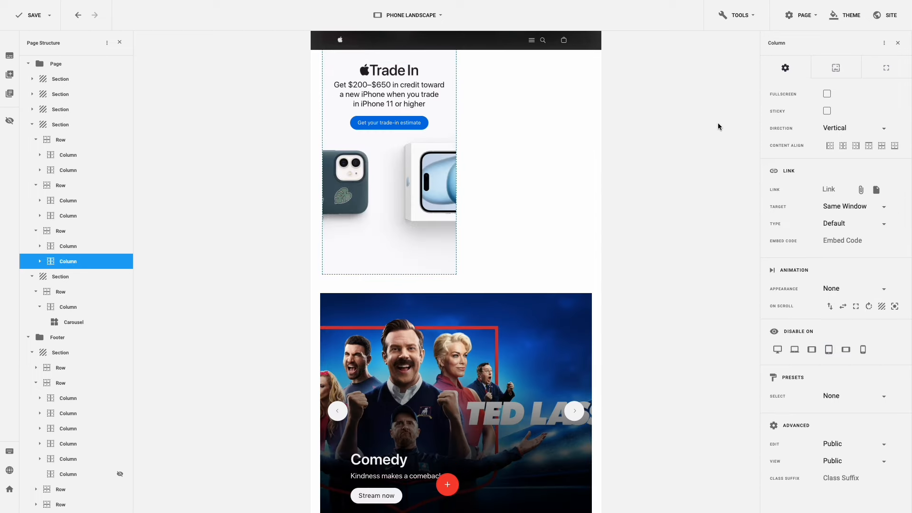
{"action": "left_click", "coordinate": [882, 74]}
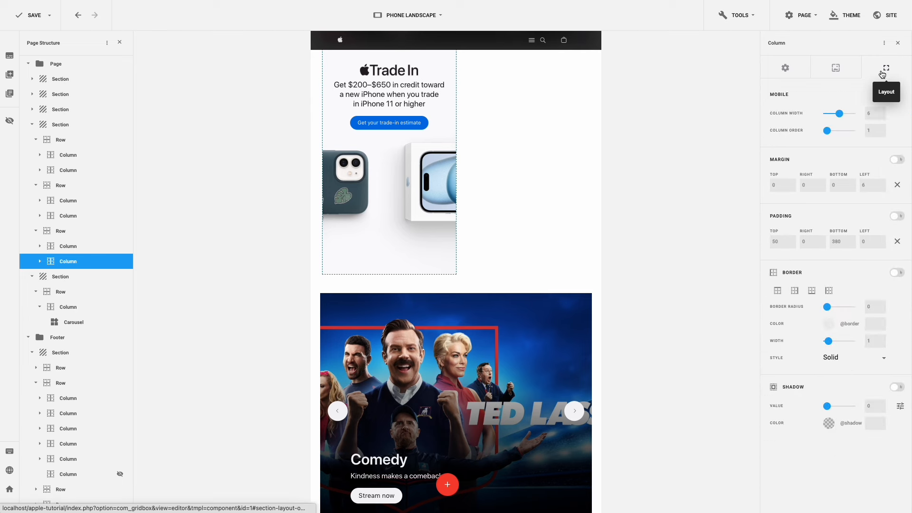
{"action": "double_click", "coordinate": [866, 114]}
{"action": "type", "text": "12"}
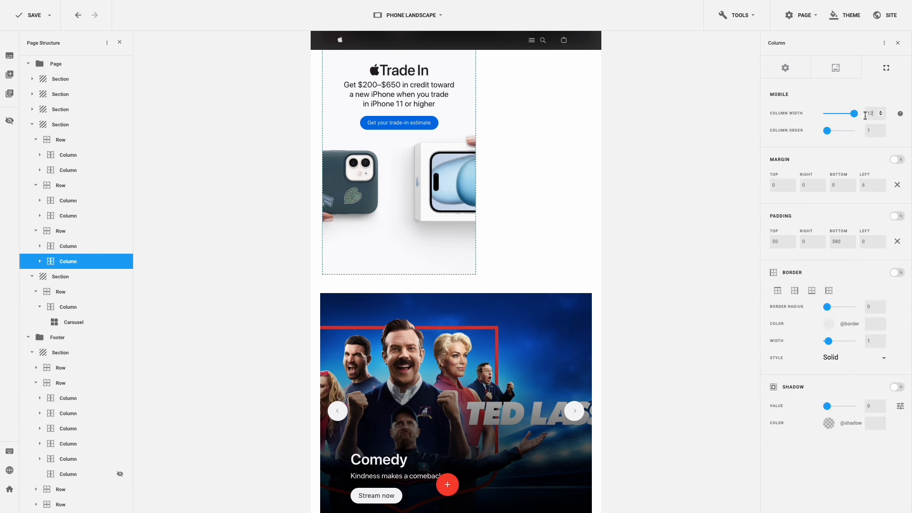
{"action": "left_click", "coordinate": [897, 185]}
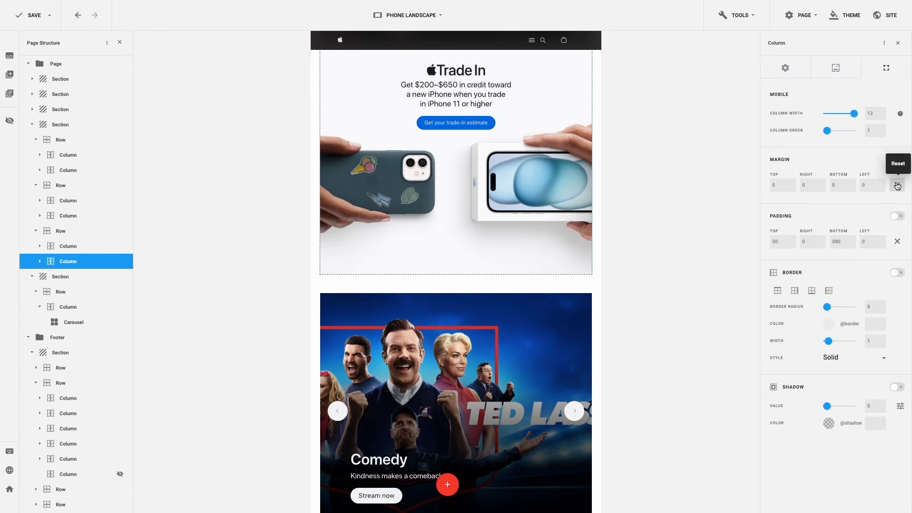
{"action": "left_click_drag", "start_coordinate": [777, 185], "coordinate": [769, 185]}
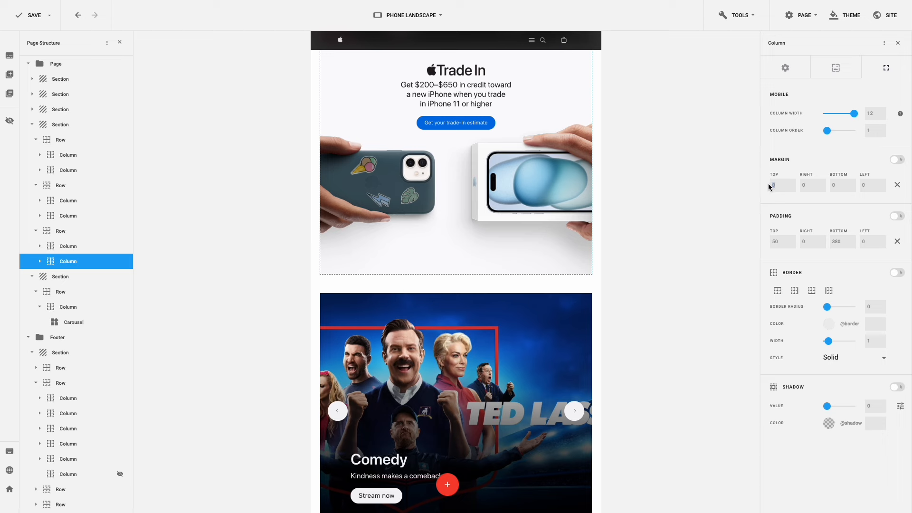
{"action": "type", "text": "12"}
{"action": "scroll", "coordinate": [538, 160], "scroll_direction": "up", "scroll_amount": 5}
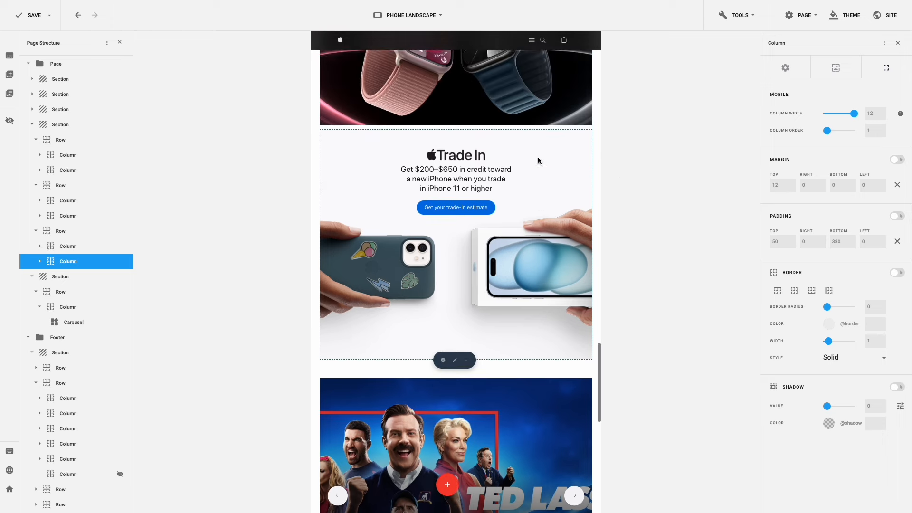
{"action": "scroll", "coordinate": [539, 160], "scroll_direction": "up", "scroll_amount": 10}
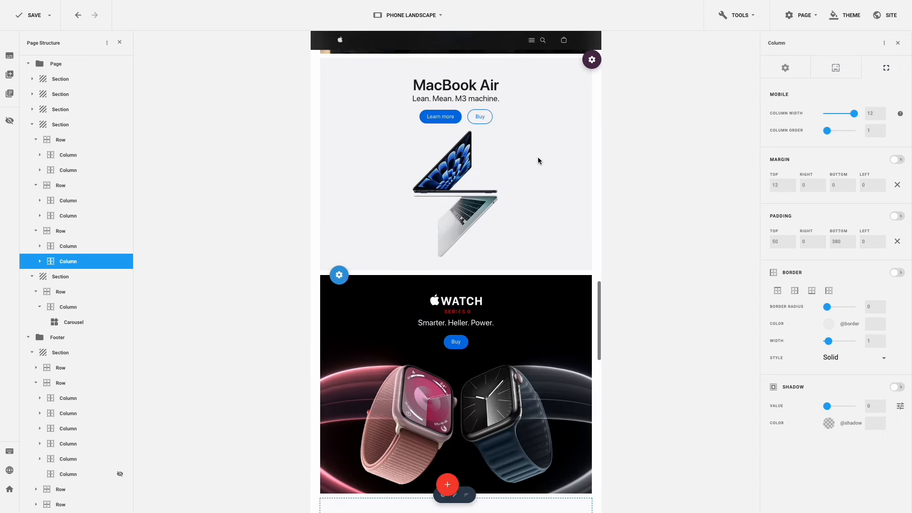
{"action": "scroll", "coordinate": [539, 160], "scroll_direction": "up", "scroll_amount": 8}
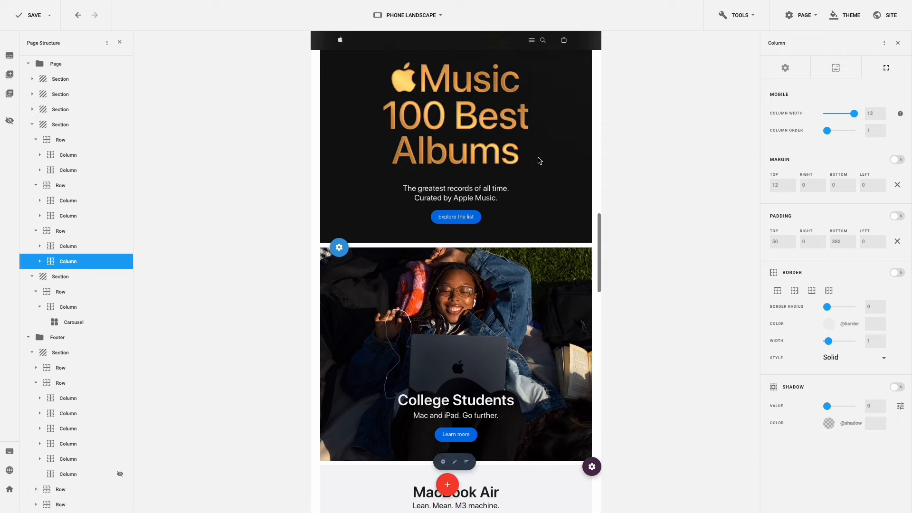
{"action": "scroll", "coordinate": [539, 160], "scroll_direction": "up", "scroll_amount": 10}
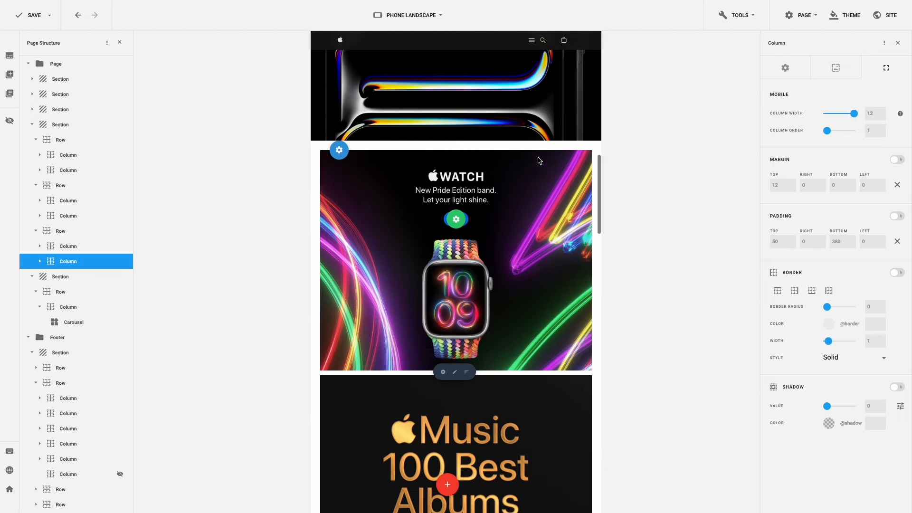
{"action": "scroll", "coordinate": [539, 160], "scroll_direction": "down", "scroll_amount": 10}
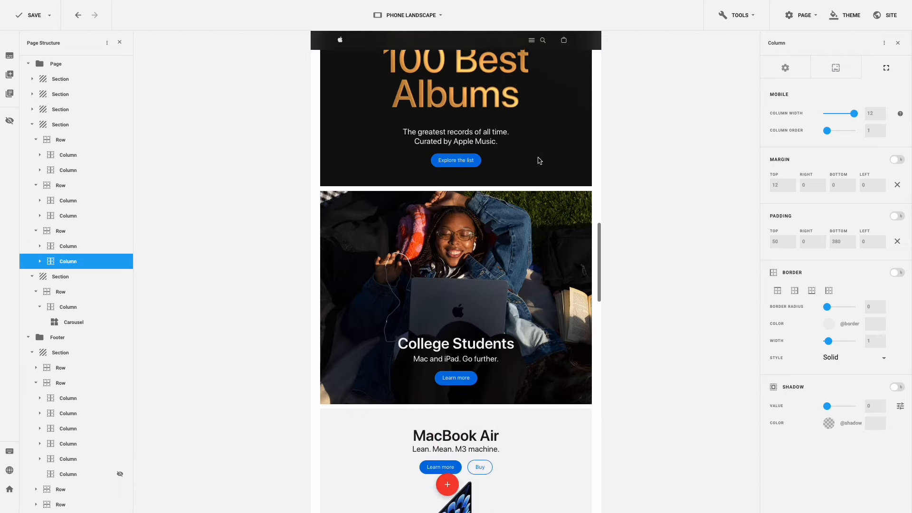
{"action": "scroll", "coordinate": [539, 160], "scroll_direction": "down", "scroll_amount": 10}
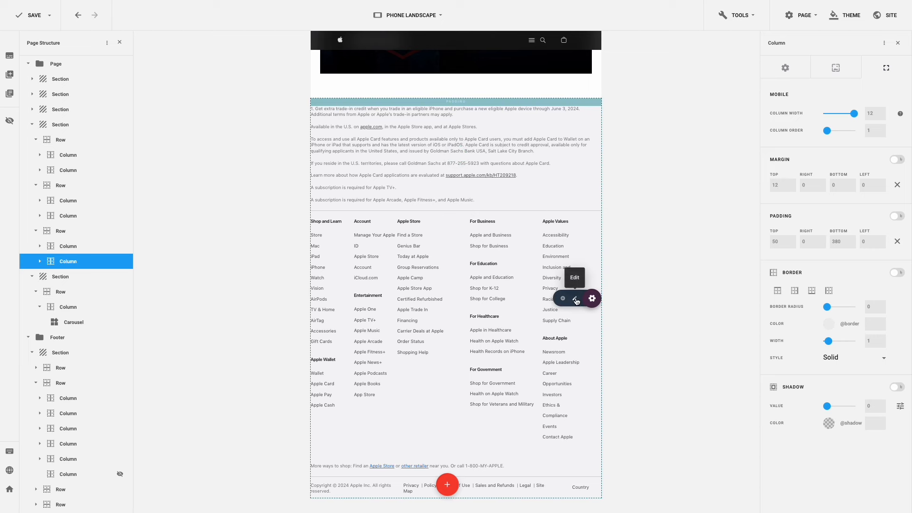
- Set the footer section's left and right padding to 20 for phone landscape
{"action": "left_click", "coordinate": [575, 299]}
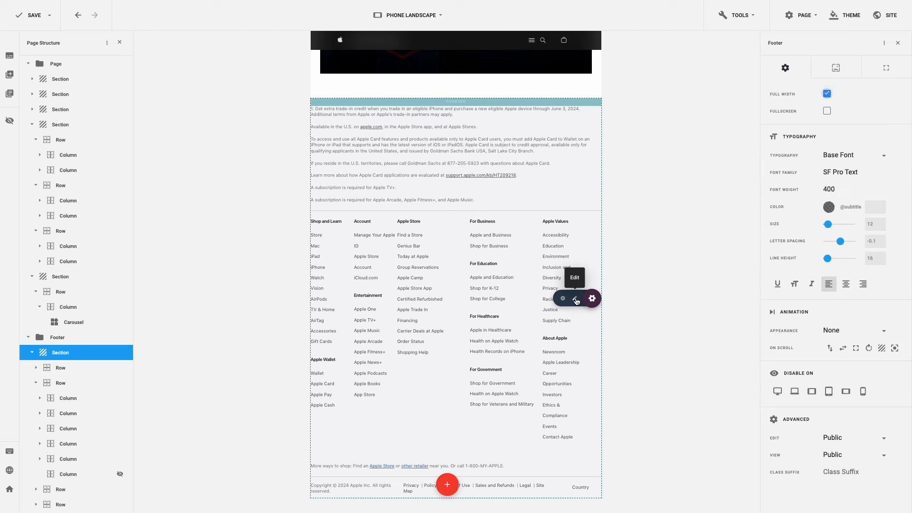
{"action": "left_click", "coordinate": [884, 71]}
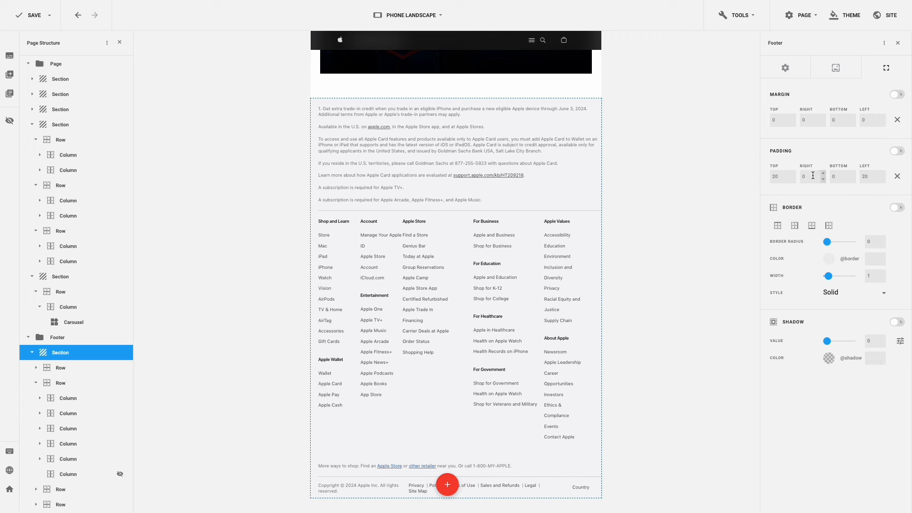
{"action": "left_click", "coordinate": [798, 177]}
{"action": "type", "text": "20"}
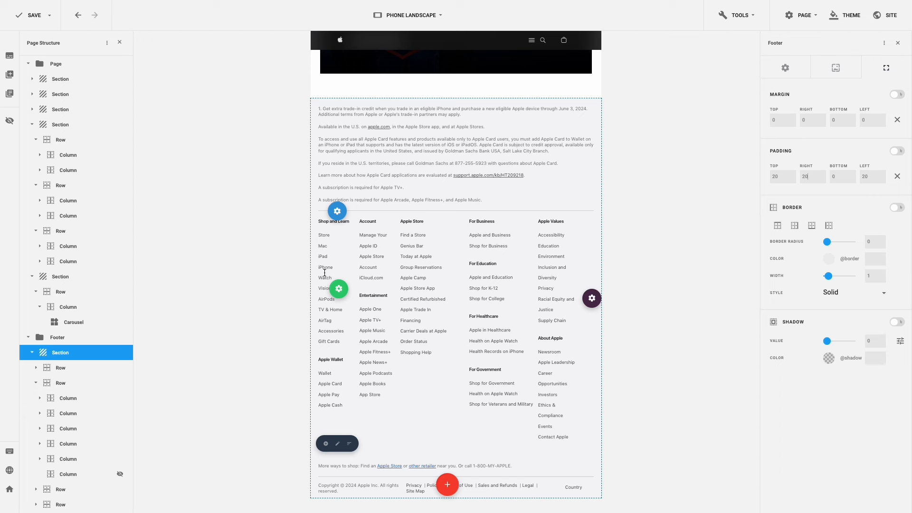
- Set the Shop and Learn, Account, Apple Store, For Business and Apple Values footer columns to width 4
{"action": "left_click", "coordinate": [337, 444]}
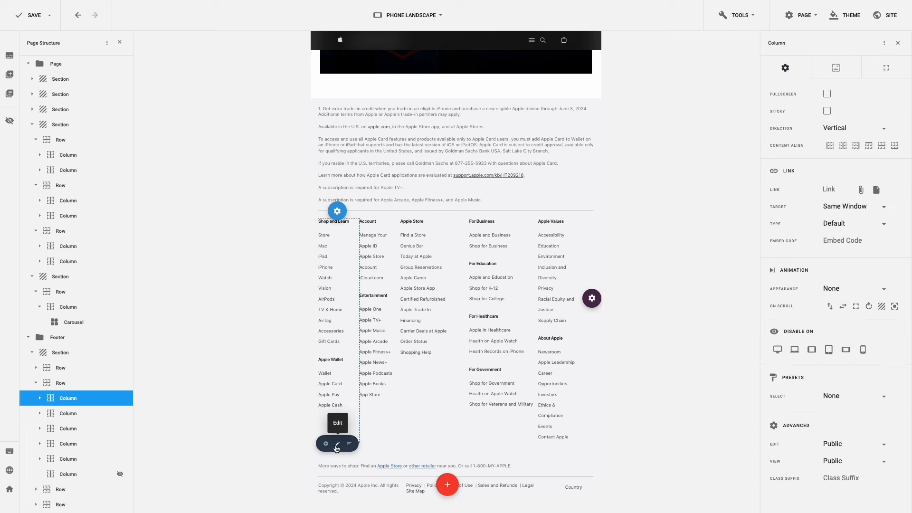
{"action": "left_click", "coordinate": [885, 68]}
{"action": "double_click", "coordinate": [866, 113]}
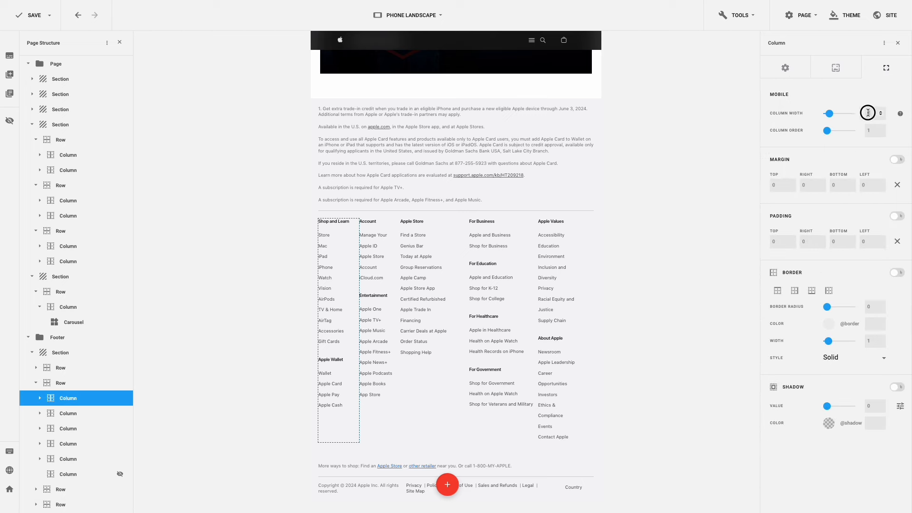
{"action": "type", "text": "4"}
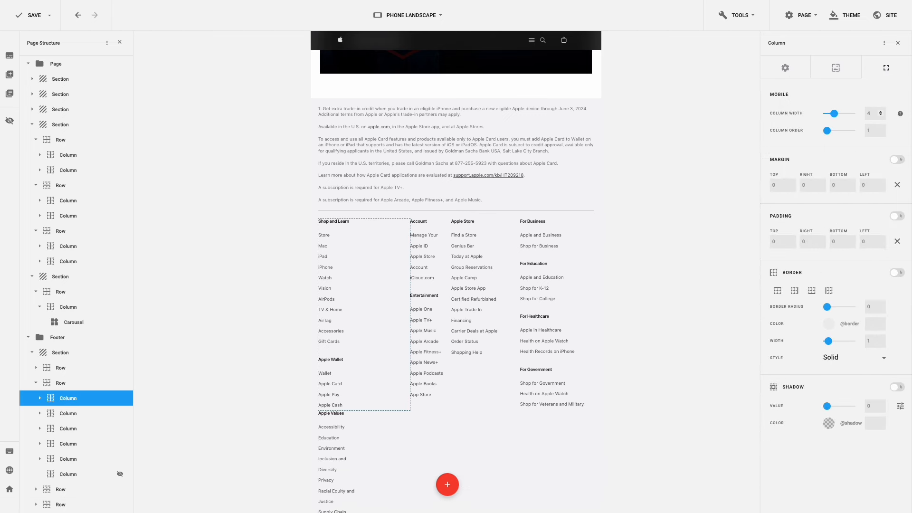
{"action": "left_click", "coordinate": [429, 413]}
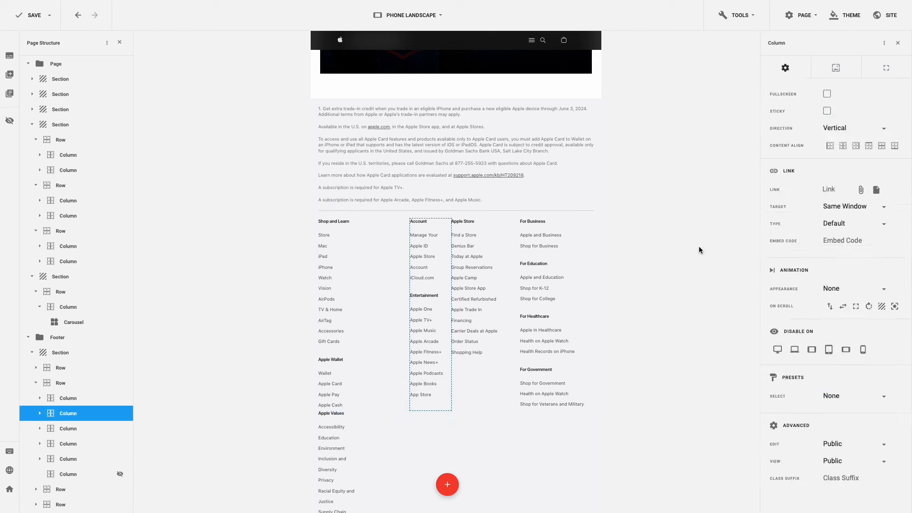
{"action": "left_click", "coordinate": [886, 72]}
{"action": "double_click", "coordinate": [873, 113]}
{"action": "type", "text": "4"}
{"action": "left_click", "coordinate": [535, 413]}
{"action": "left_click", "coordinate": [887, 74]}
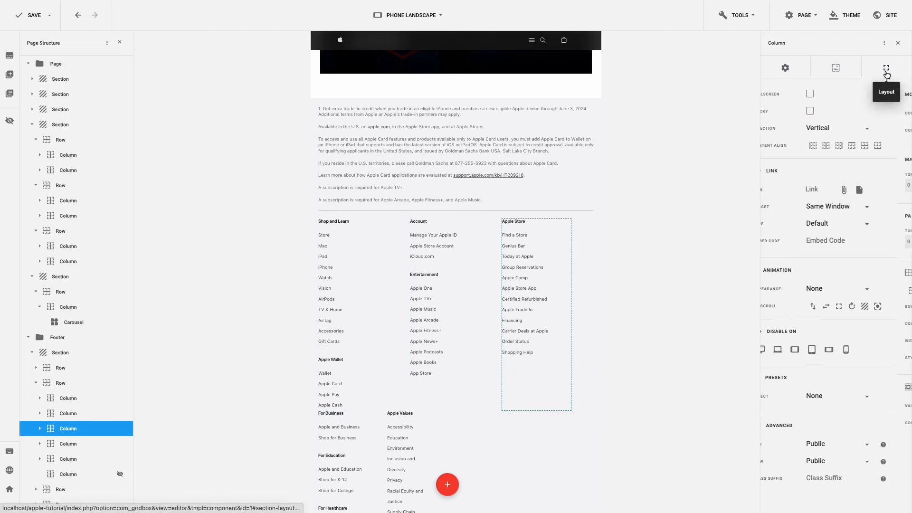
{"action": "double_click", "coordinate": [877, 113]}
{"action": "type", "text": "4"}
{"action": "scroll", "coordinate": [493, 188], "scroll_direction": "down", "scroll_amount": 3}
{"action": "left_click", "coordinate": [350, 481]}
{"action": "left_click", "coordinate": [887, 70]}
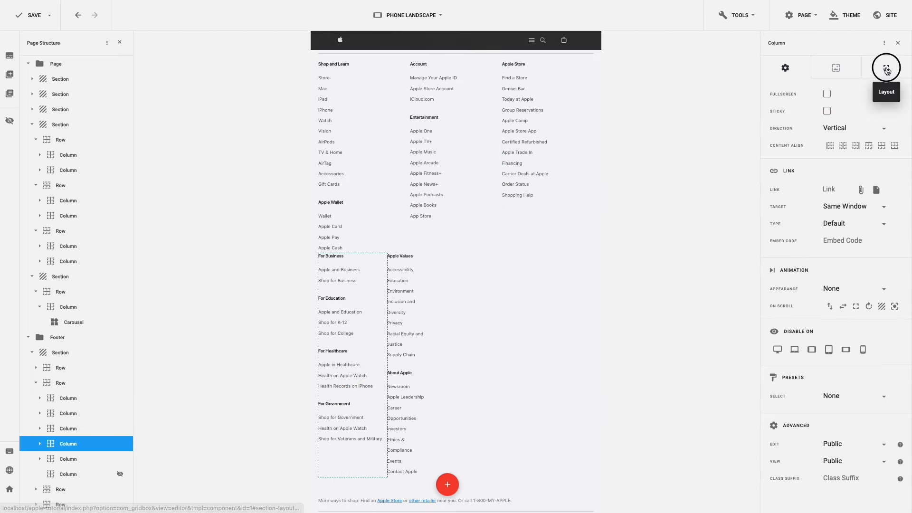
{"action": "double_click", "coordinate": [878, 113]}
{"action": "type", "text": "4"}
{"action": "left_click", "coordinate": [430, 423]}
{"action": "left_click", "coordinate": [887, 73]}
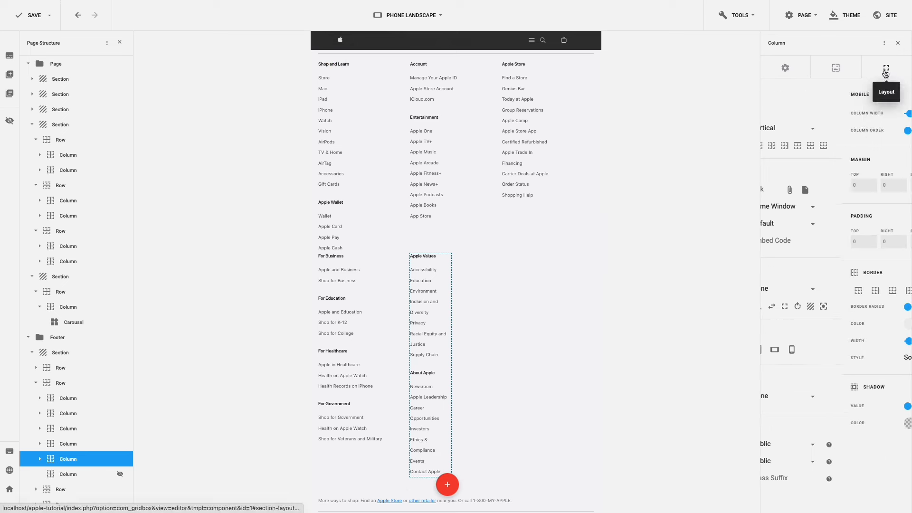
{"action": "double_click", "coordinate": [873, 113]}
{"action": "type", "text": "4"}
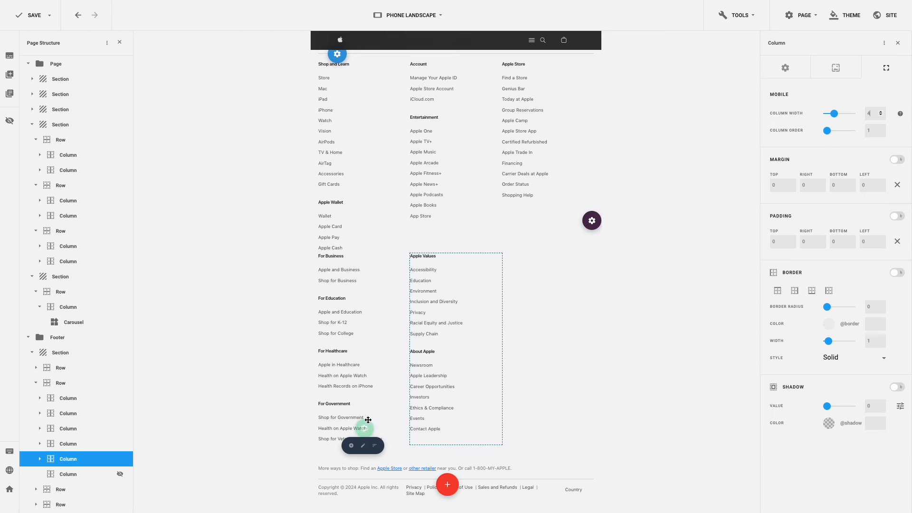
- Give the For Business and Apple Values footer columns 50 top padding
{"action": "left_click", "coordinate": [363, 445]}
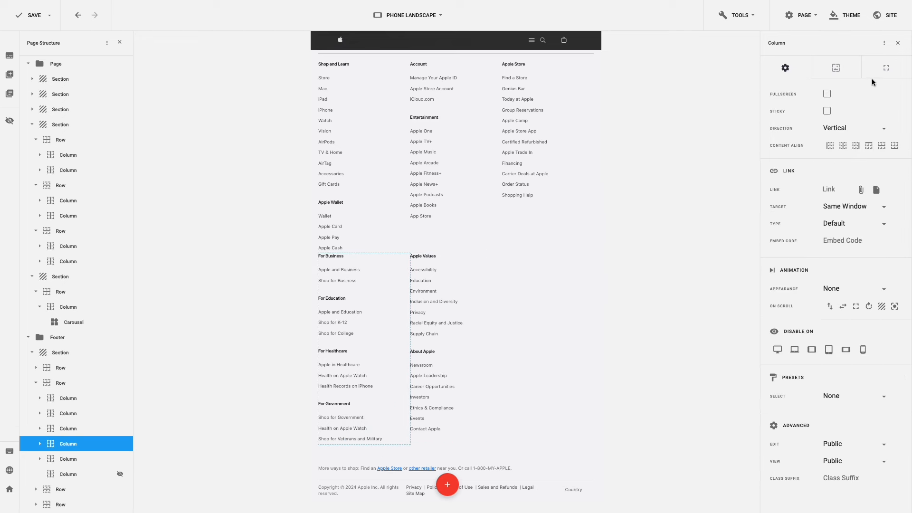
{"action": "left_click", "coordinate": [886, 69]}
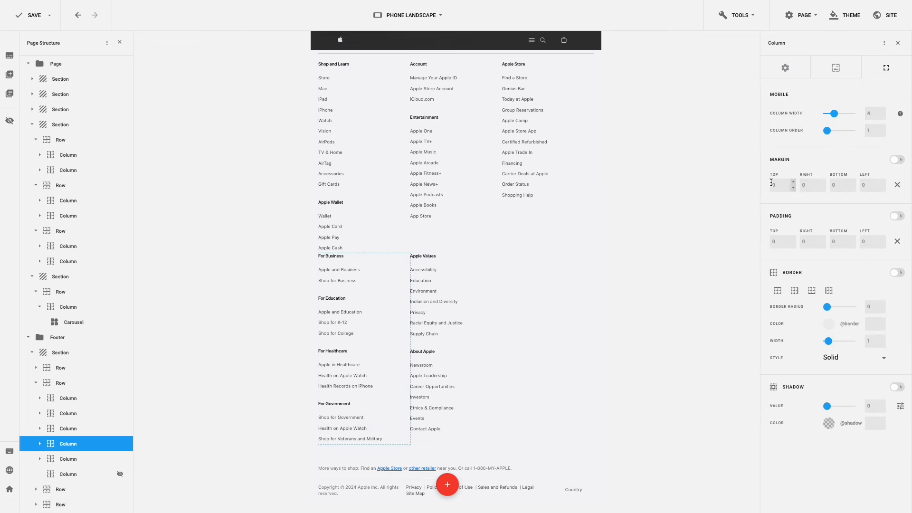
{"action": "double_click", "coordinate": [772, 242]}
{"action": "type", "text": "50"}
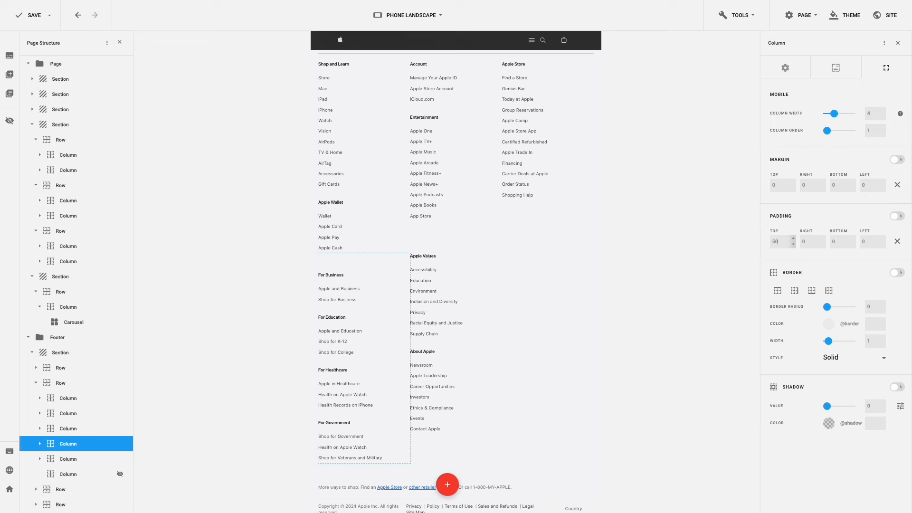
{"action": "left_click", "coordinate": [452, 466]}
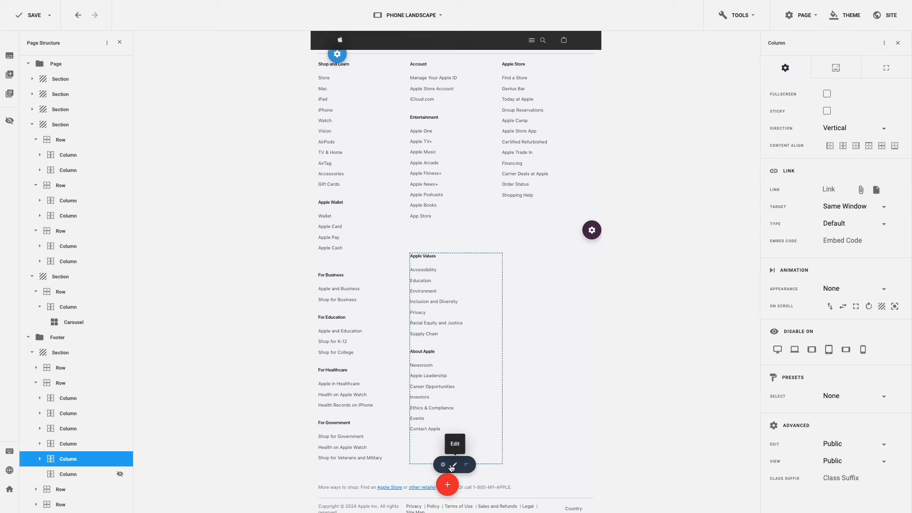
{"action": "left_click", "coordinate": [889, 72]}
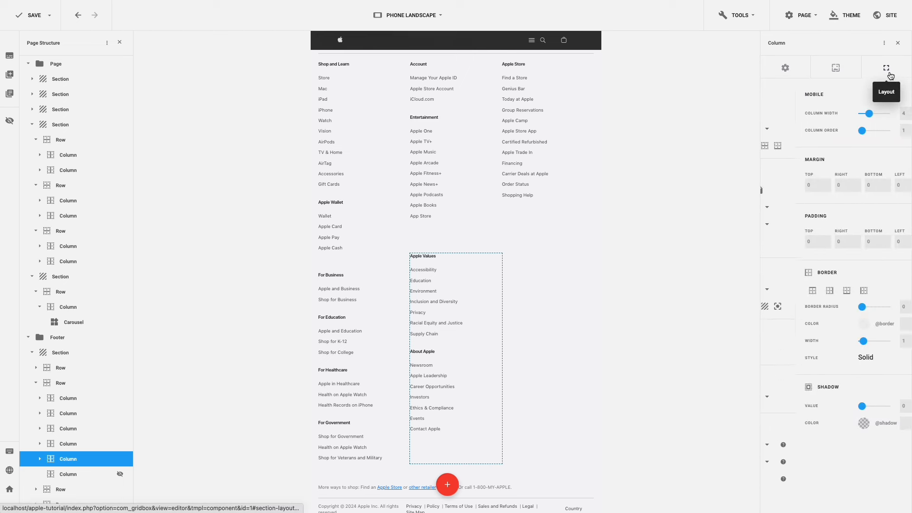
{"action": "left_click", "coordinate": [771, 243]}
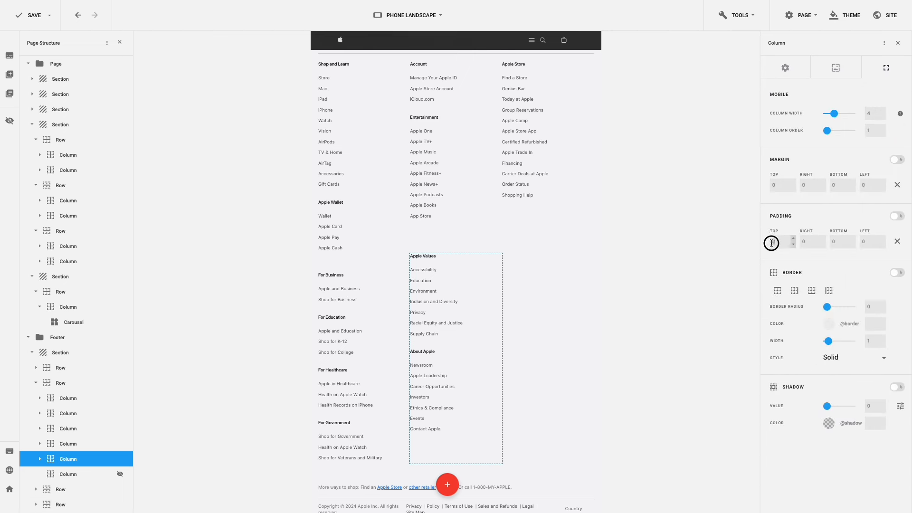
{"action": "key", "text": "Return"}
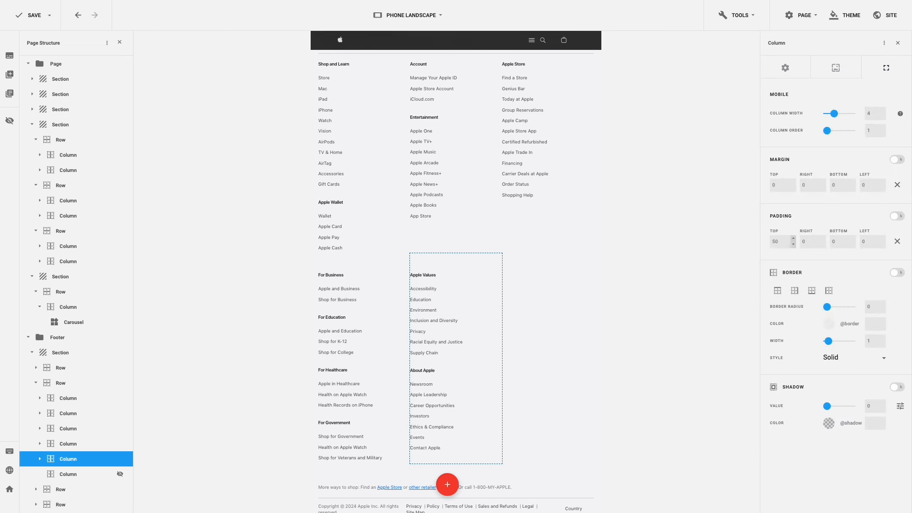
- Expand the Store megamenu in the navigation and set its Shop column width to 6
{"action": "scroll", "coordinate": [551, 231], "scroll_direction": "up", "scroll_amount": 20}
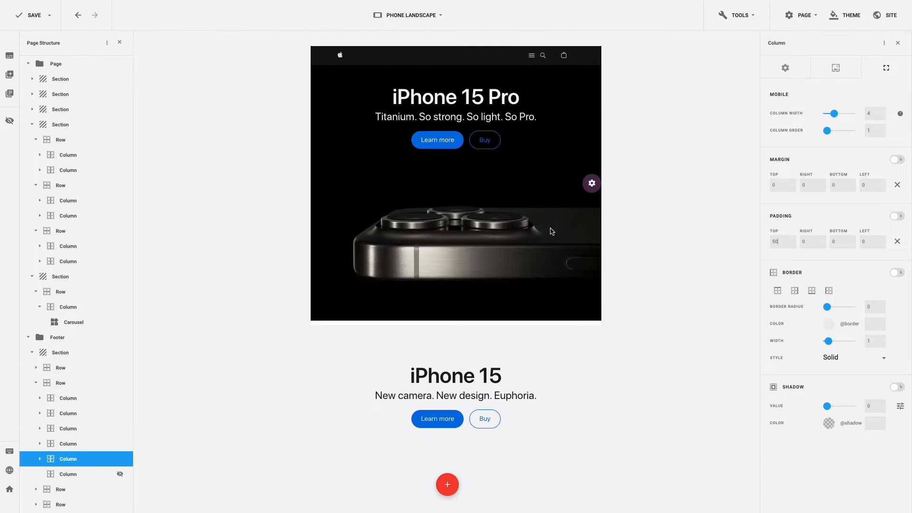
{"action": "left_click", "coordinate": [533, 56]}
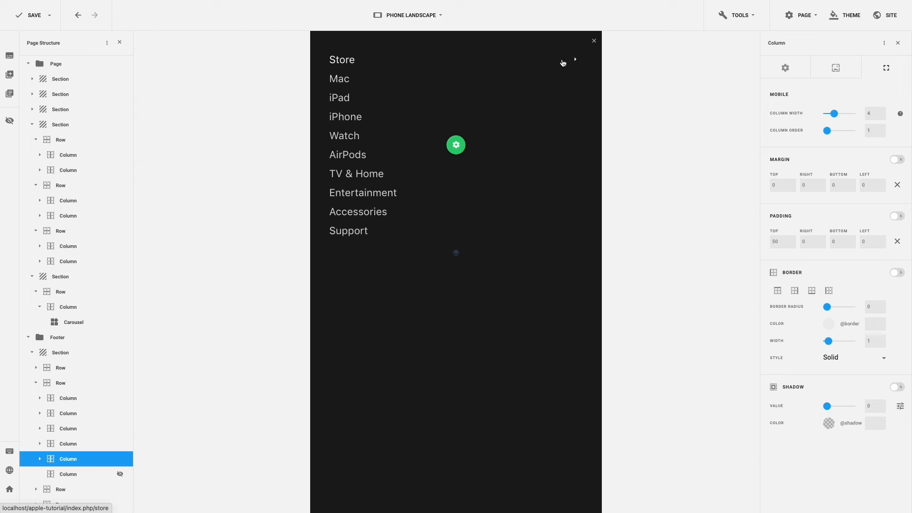
{"action": "left_click", "coordinate": [576, 61]}
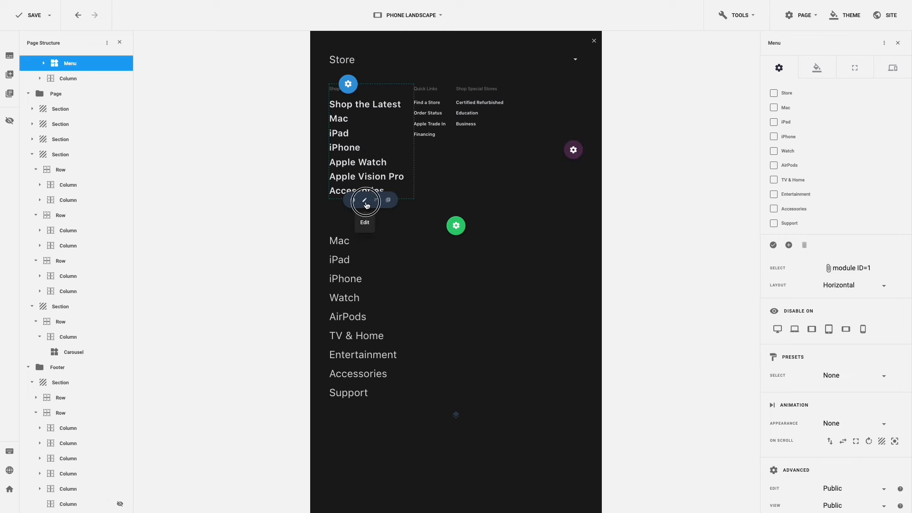
{"action": "left_click", "coordinate": [366, 199]}
{"action": "left_click", "coordinate": [886, 67]}
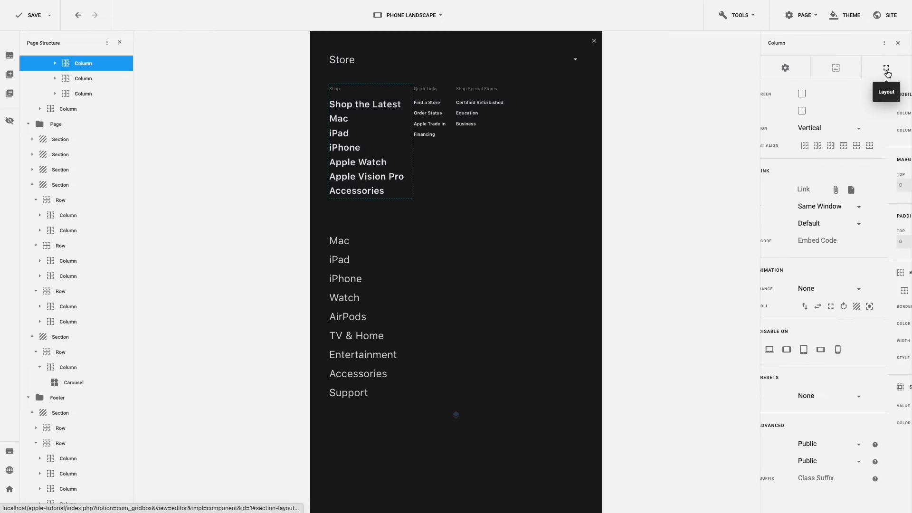
{"action": "double_click", "coordinate": [866, 114]}
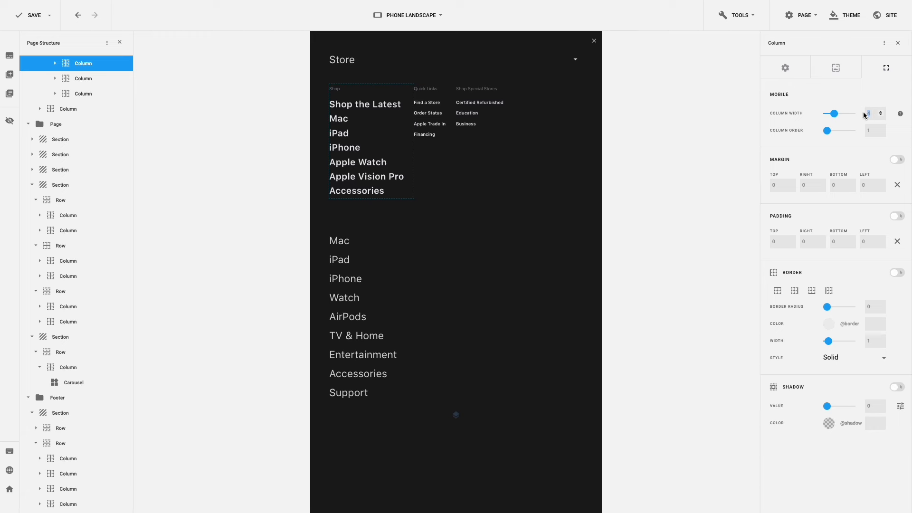
{"action": "type", "text": "6"}
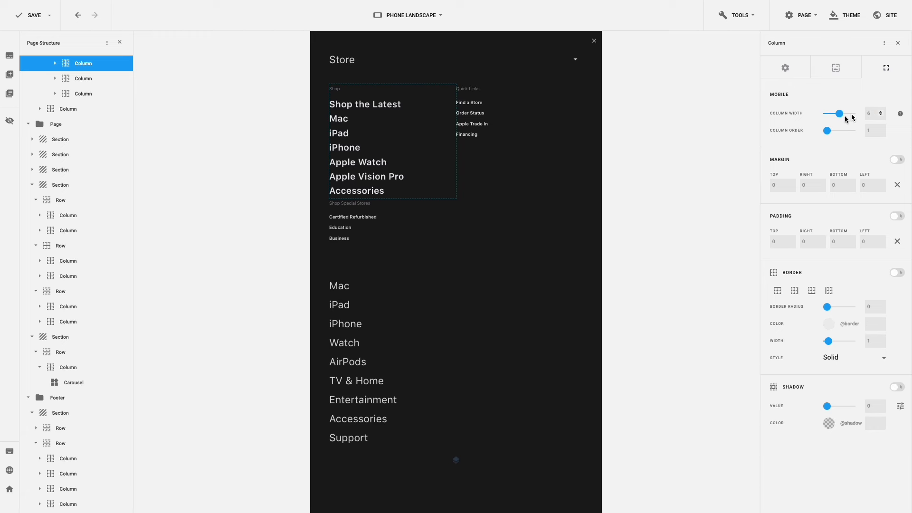
- Set the Quick Links and Shop Special Stores columns to width 3, then close the menu
{"action": "mouse_move", "coordinate": [490, 163]}
{"action": "left_click", "coordinate": [469, 201]}
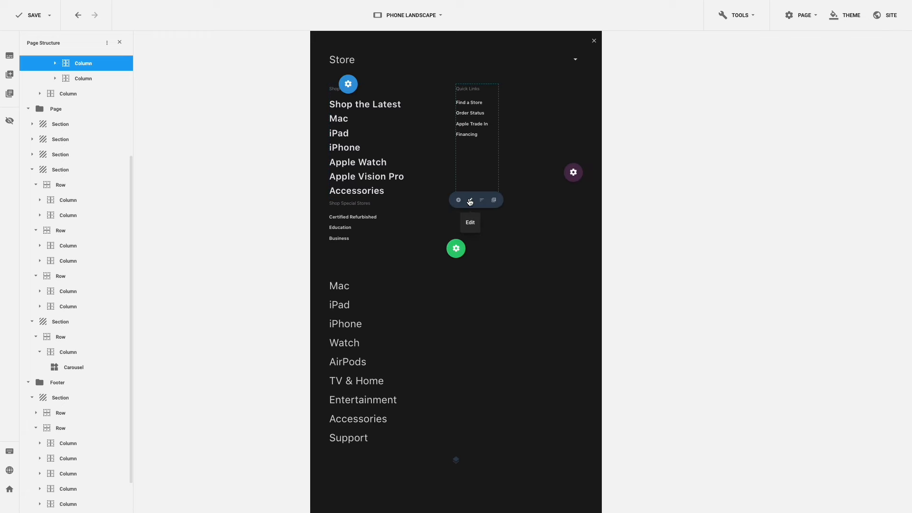
{"action": "left_click", "coordinate": [883, 72]}
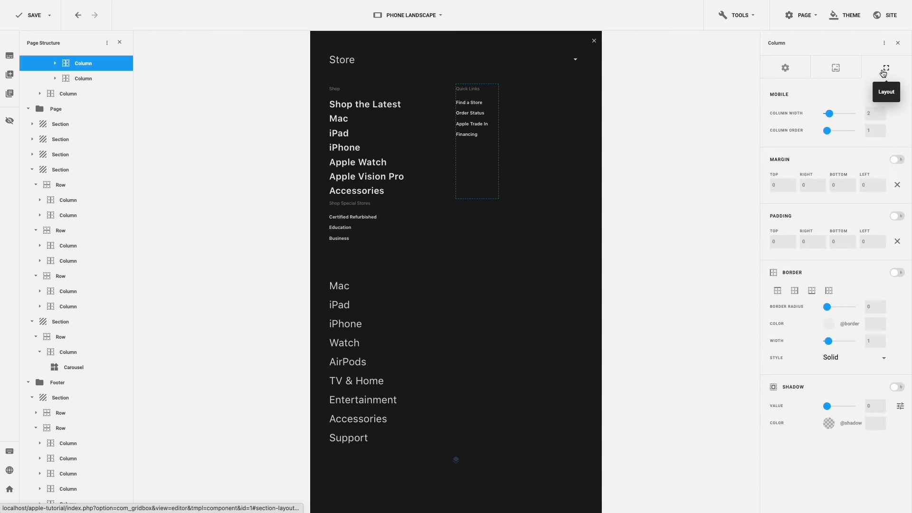
{"action": "double_click", "coordinate": [865, 113]}
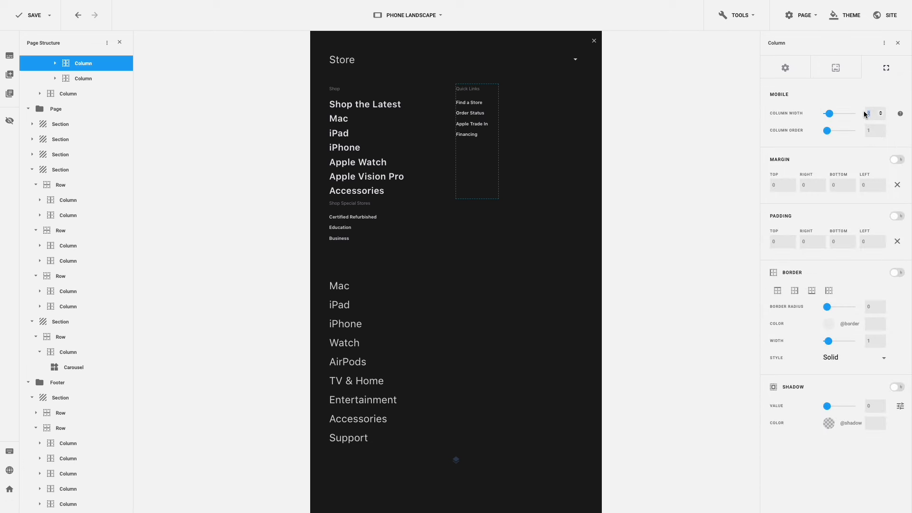
{"action": "type", "text": "3"}
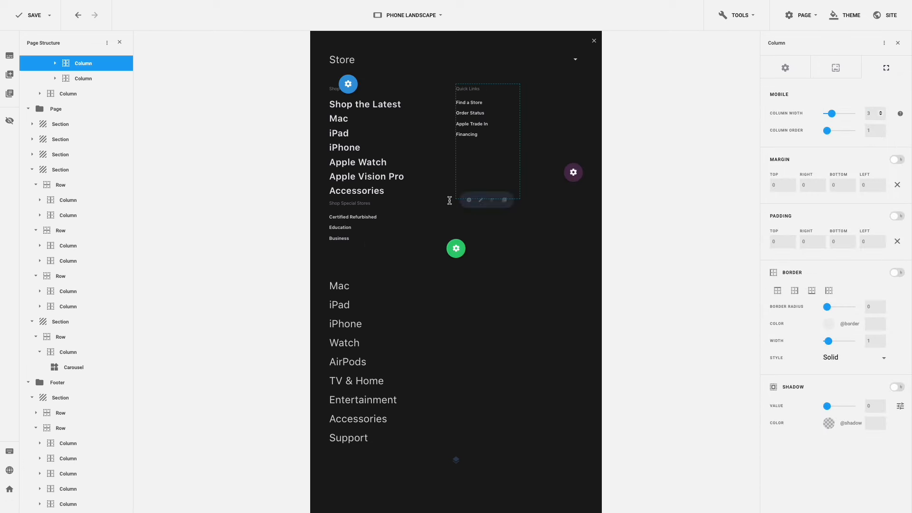
{"action": "left_click", "coordinate": [387, 246]}
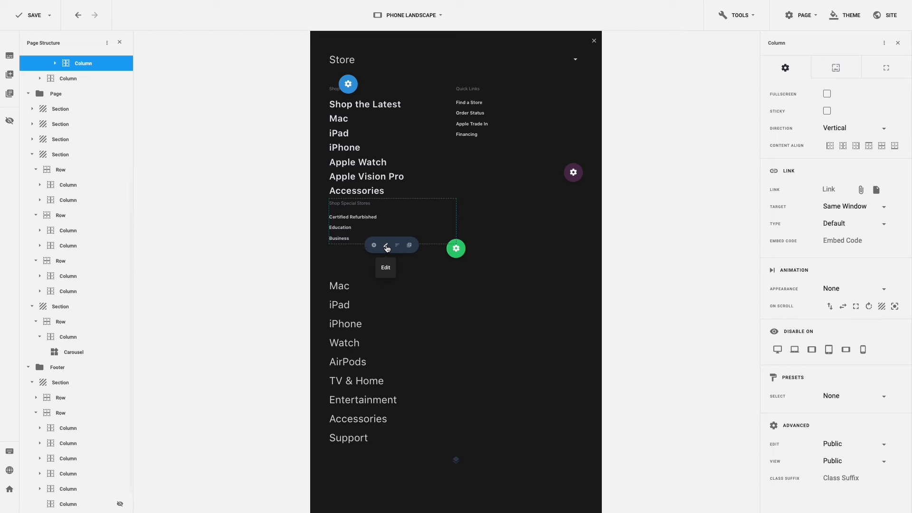
{"action": "left_click", "coordinate": [887, 70]}
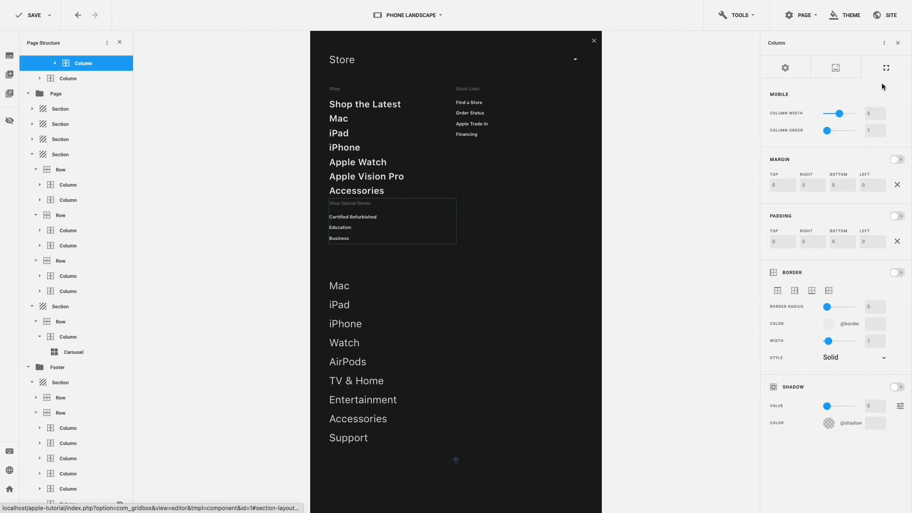
{"action": "double_click", "coordinate": [867, 113]}
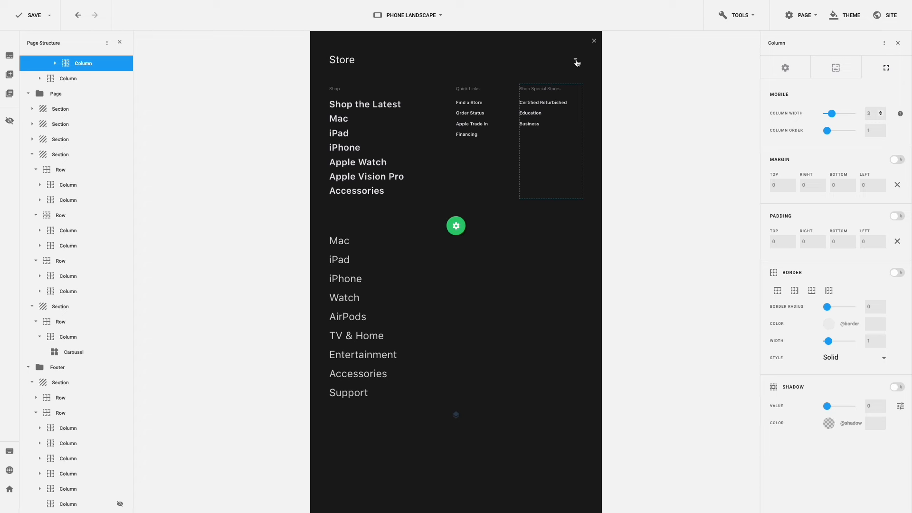
{"action": "left_click", "coordinate": [576, 60]}
{"action": "left_click", "coordinate": [594, 41]}
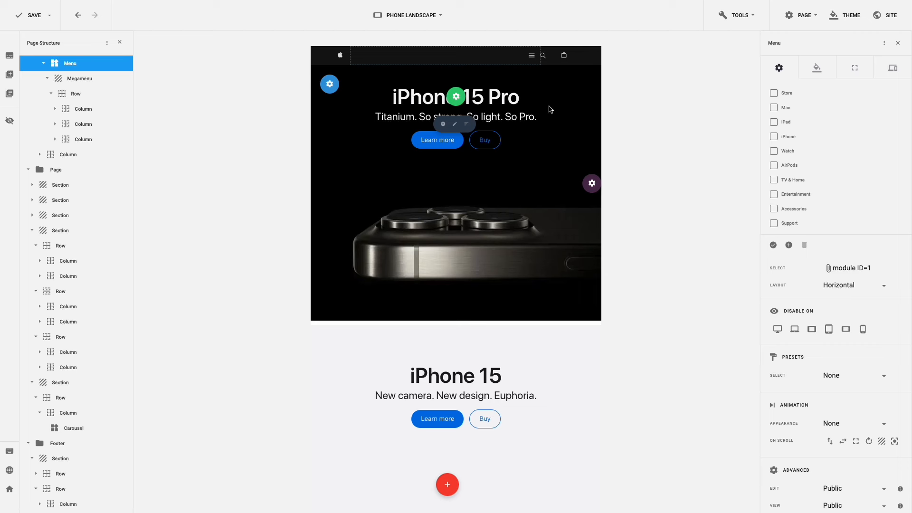
- Switch the preview to phone portrait and check the header icon and menu column widths
{"action": "left_click", "coordinate": [441, 15]}
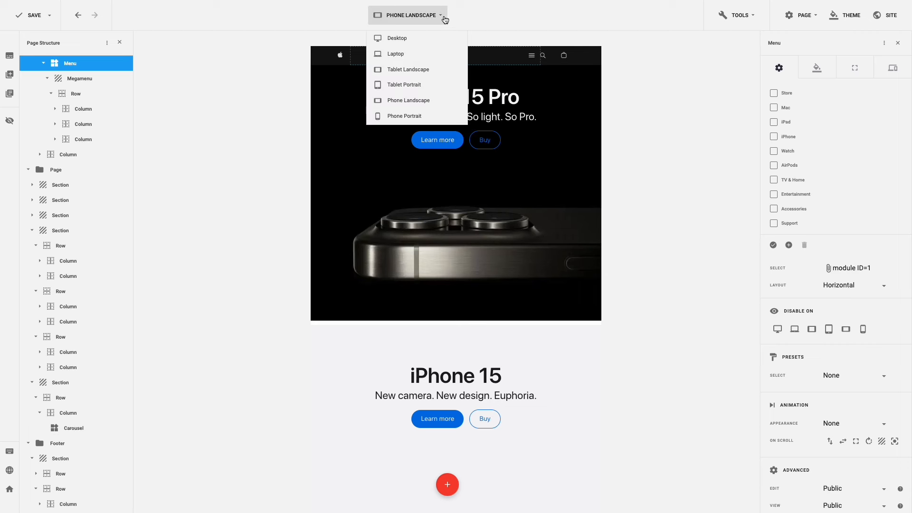
{"action": "left_click", "coordinate": [423, 116]}
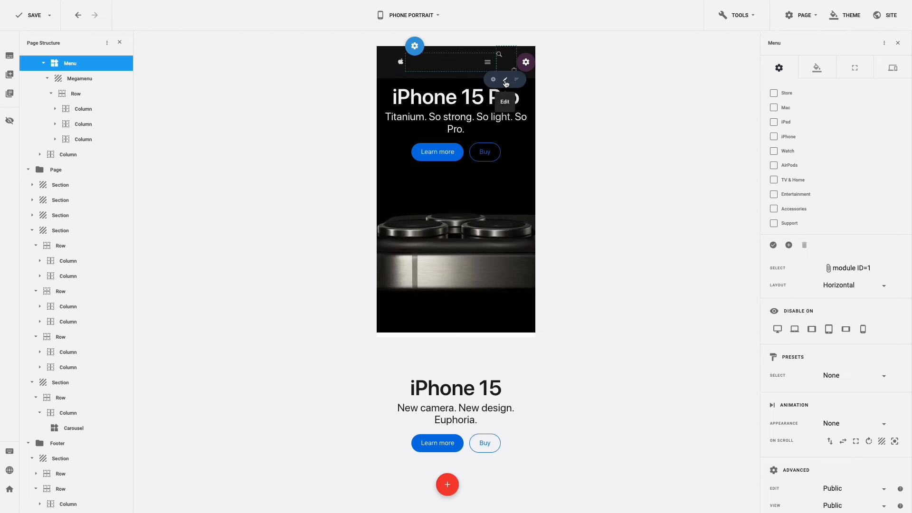
{"action": "left_click", "coordinate": [505, 84]}
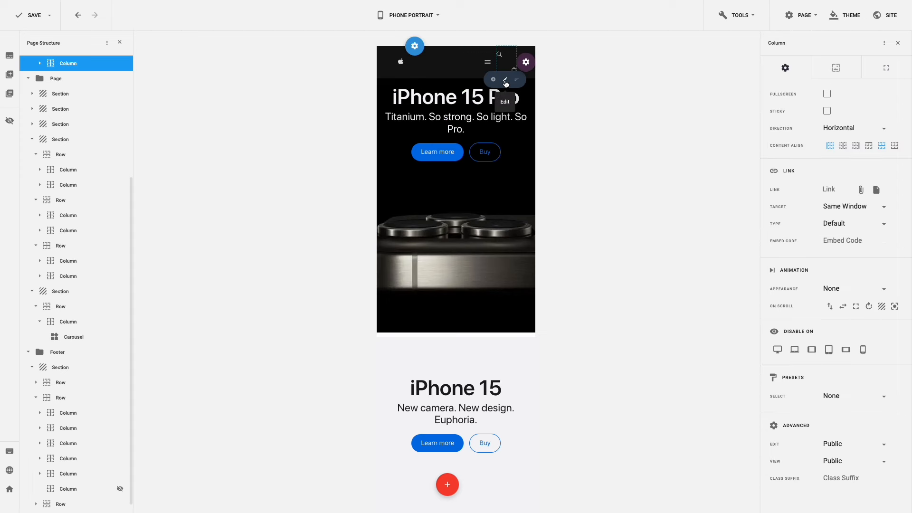
{"action": "left_click", "coordinate": [879, 67]}
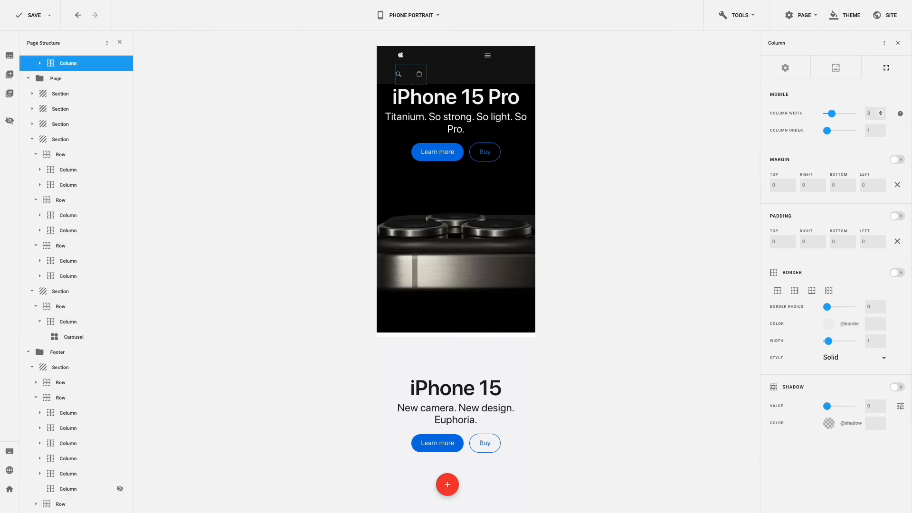
{"action": "left_click", "coordinate": [452, 68]}
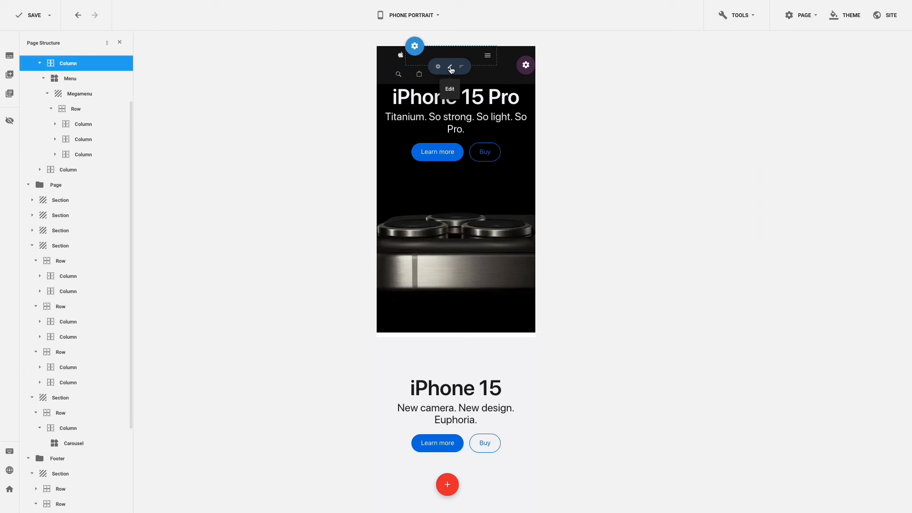
{"action": "left_click", "coordinate": [886, 67]}
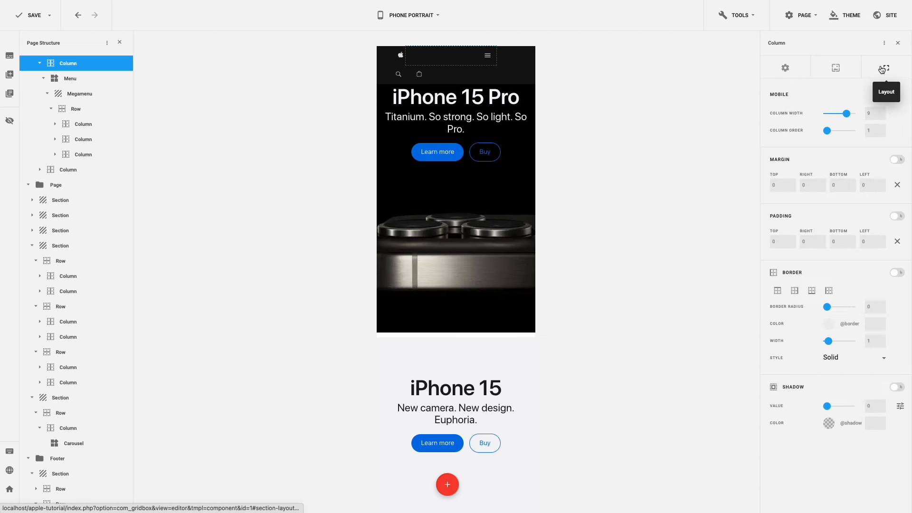
{"action": "left_click", "coordinate": [872, 114]}
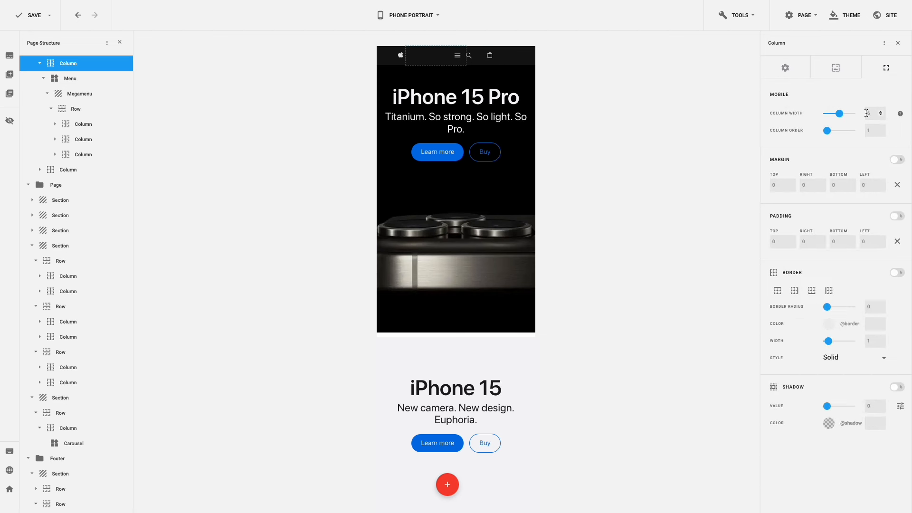
- Set the header logo column's phone width to 3
{"action": "left_click", "coordinate": [405, 68]}
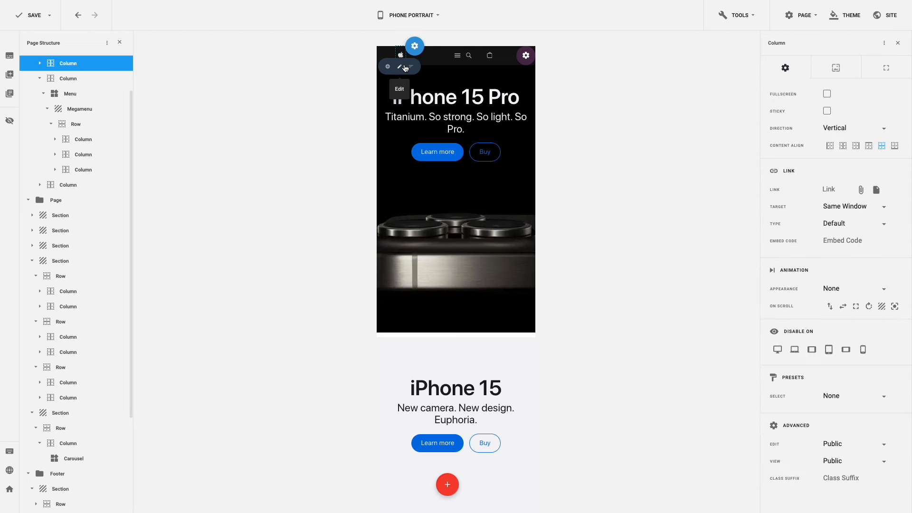
{"action": "left_click", "coordinate": [886, 68]}
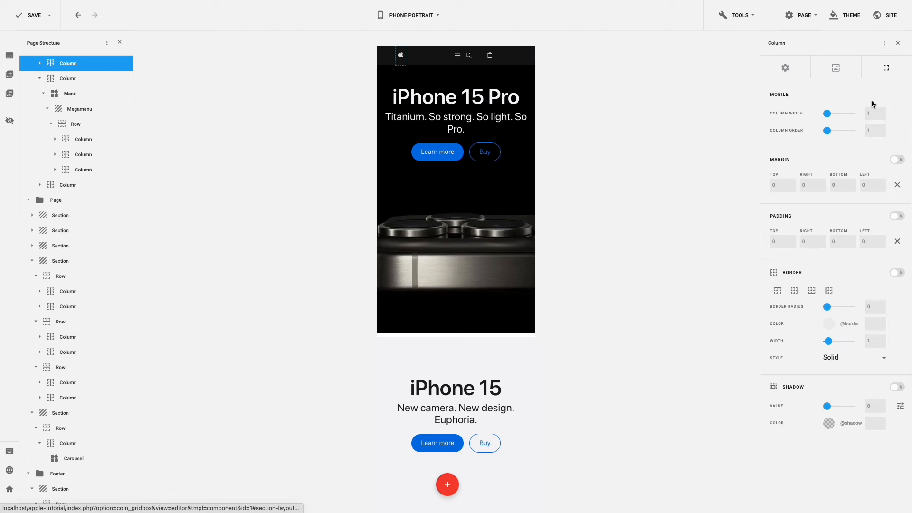
{"action": "double_click", "coordinate": [874, 113]}
{"action": "type", "text": "3"}
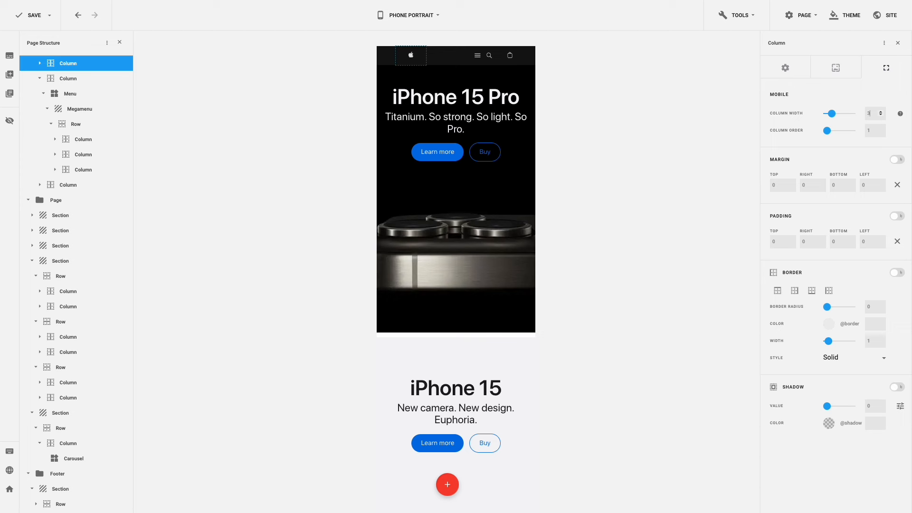
{"action": "left_click", "coordinate": [477, 56]}
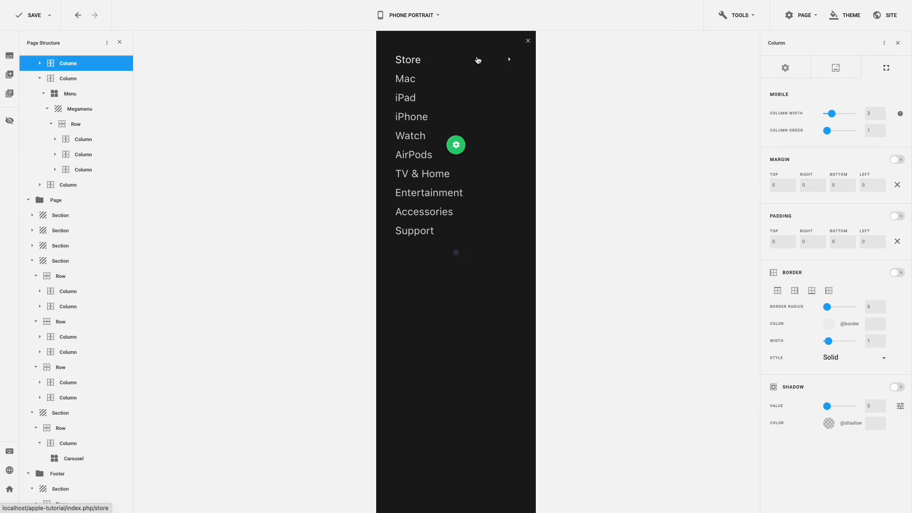
- Expand the Store megamenu and set its Shop column width to 12
{"action": "left_click", "coordinate": [506, 63]}
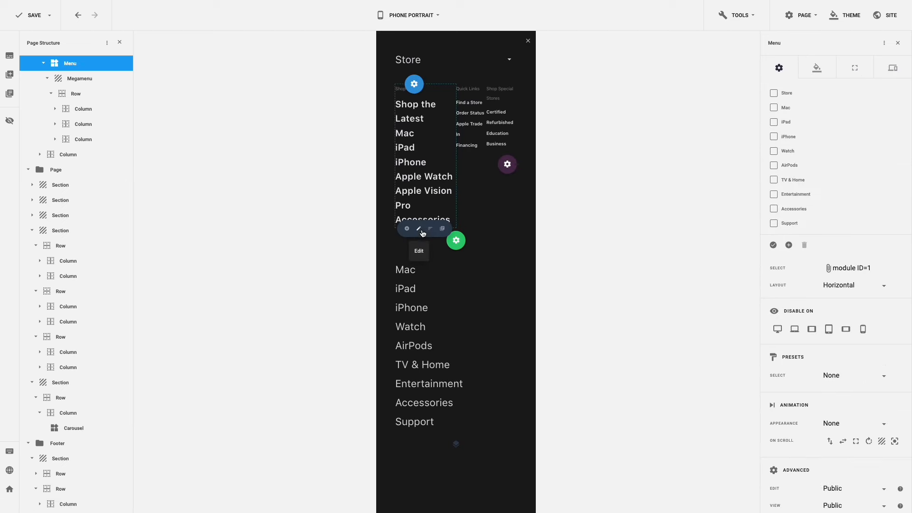
{"action": "left_click", "coordinate": [421, 234]}
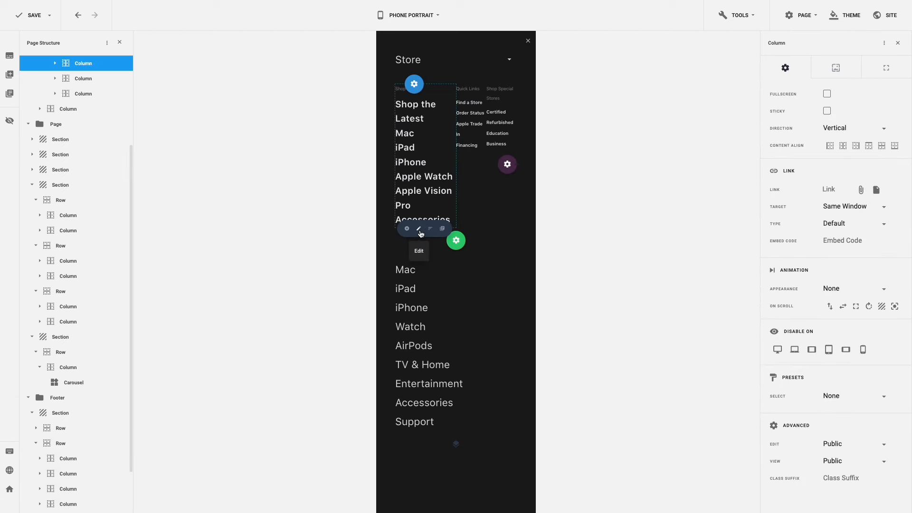
{"action": "left_click", "coordinate": [877, 72]}
{"action": "left_click", "coordinate": [867, 113]}
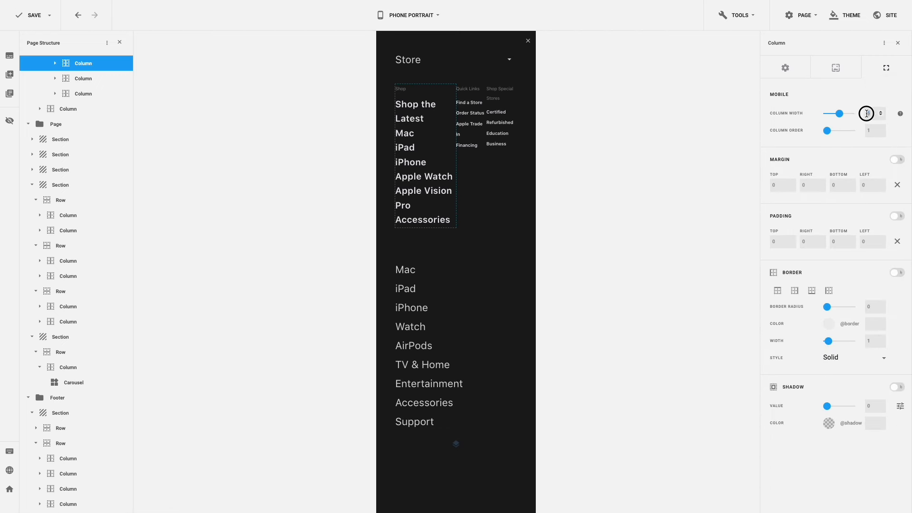
{"action": "type", "text": "12"}
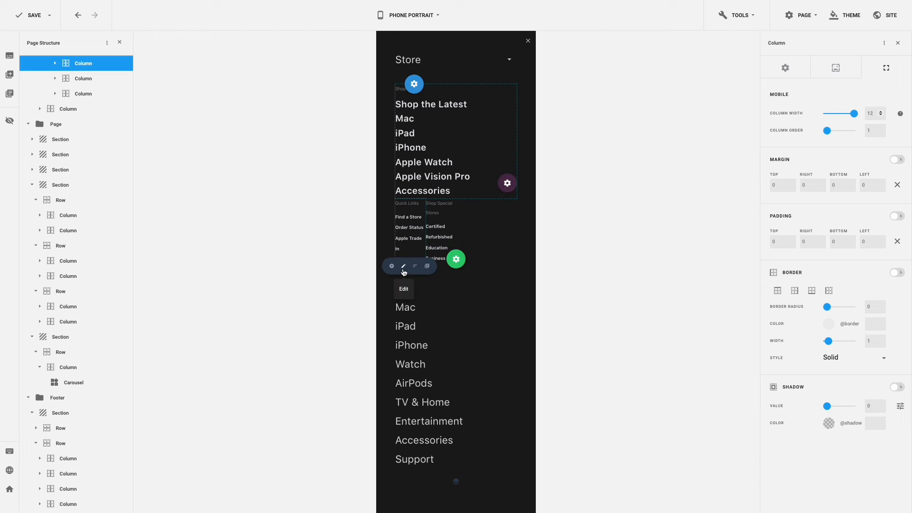
- Set the Quick Links column to width 6 with 20 top padding
{"action": "left_click", "coordinate": [404, 271]}
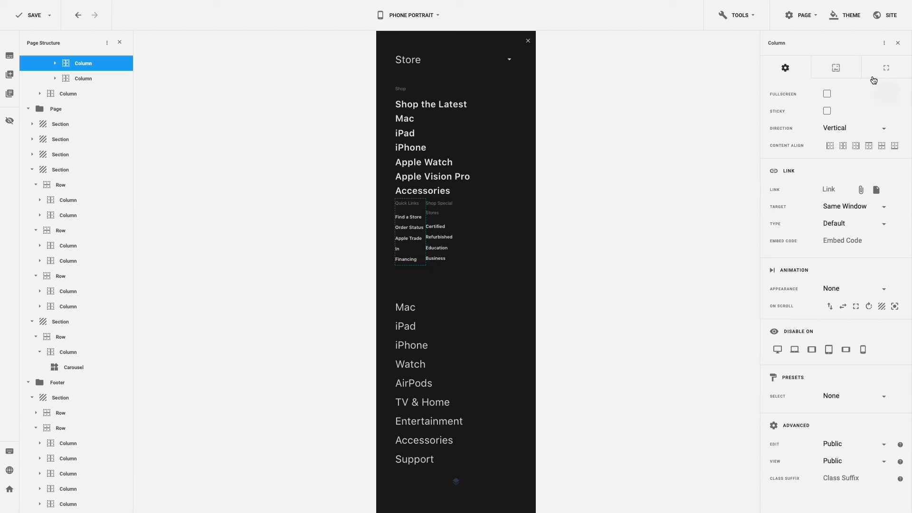
{"action": "left_click", "coordinate": [886, 70]}
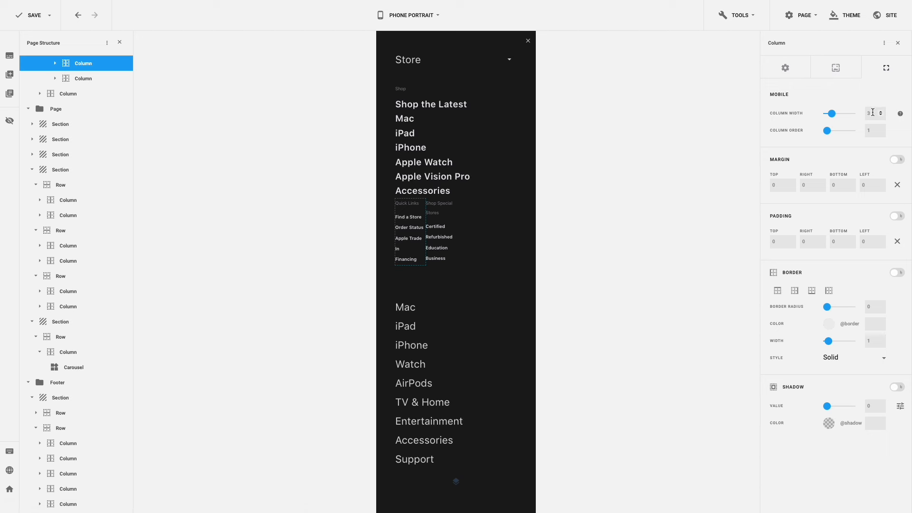
{"action": "left_click", "coordinate": [867, 112]}
{"action": "double_click", "coordinate": [774, 240]}
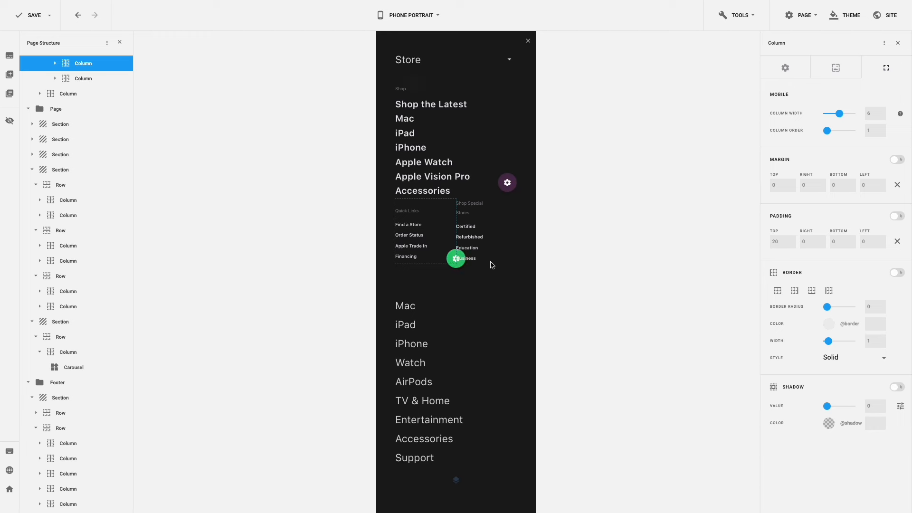
- Set the Shop Special Stores column to width 6 with 20 top padding
{"action": "mouse_move", "coordinate": [474, 251]}
{"action": "left_click", "coordinate": [464, 267]}
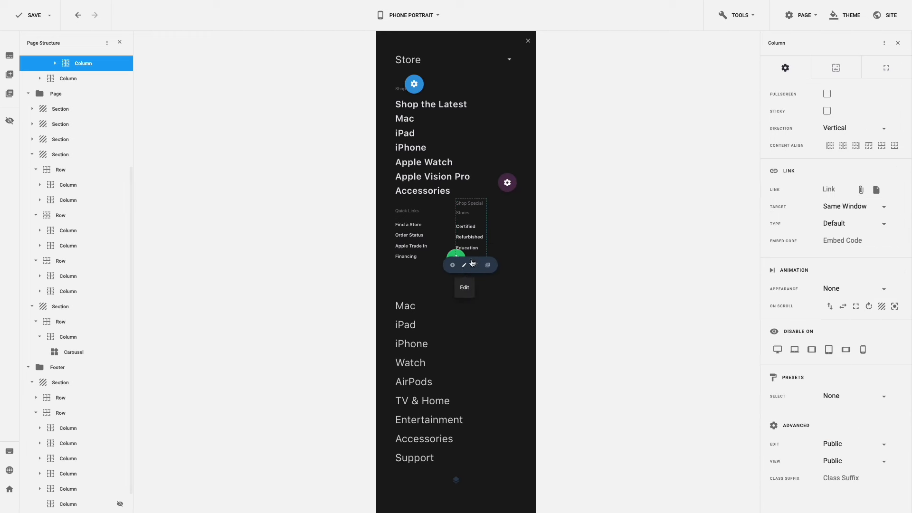
{"action": "left_click", "coordinate": [884, 70]}
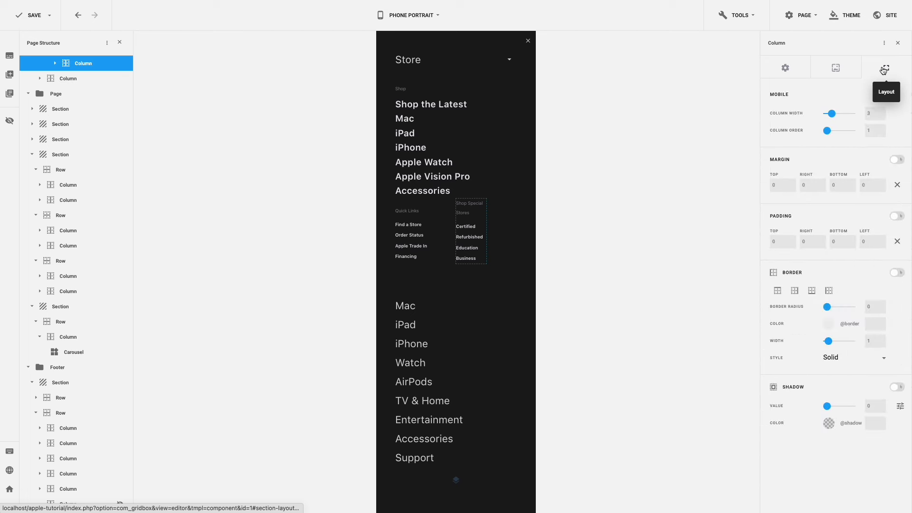
{"action": "left_click", "coordinate": [868, 113]}
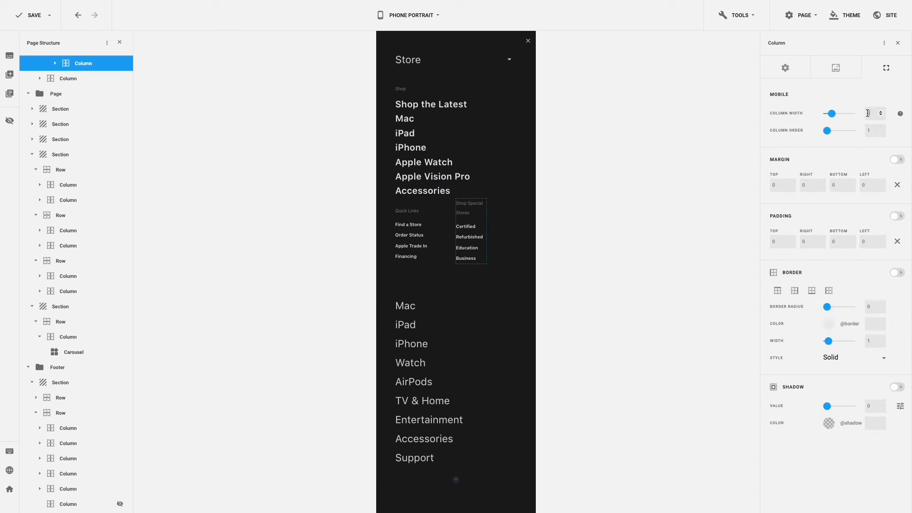
{"action": "type", "text": "6"}
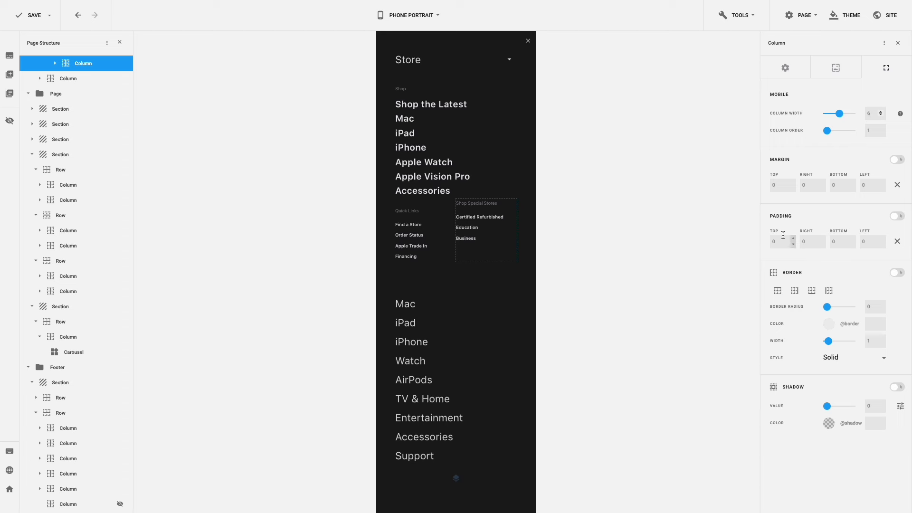
{"action": "double_click", "coordinate": [770, 244]}
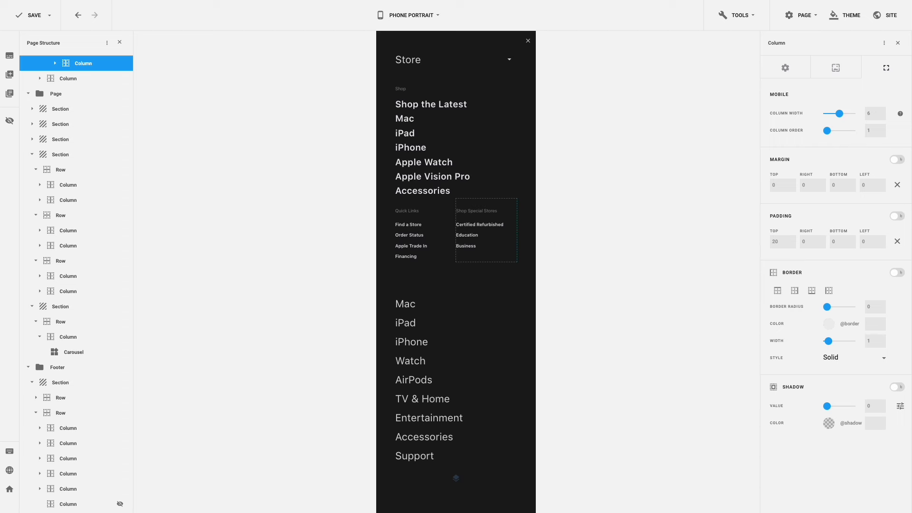
{"action": "mouse_move", "coordinate": [511, 181]}
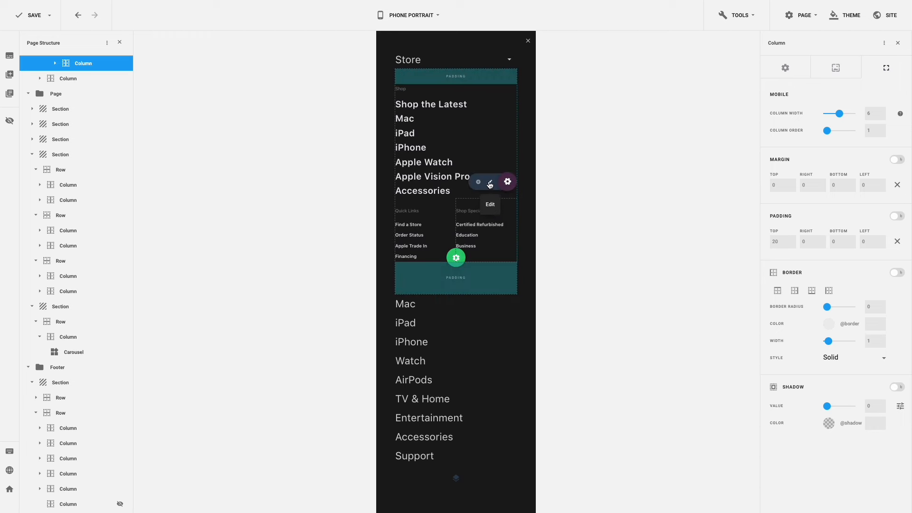
- Change the megamenu's phone padding to 20 top and 40 bottom (from 85), then close the overlay
{"action": "left_click", "coordinate": [491, 183]}
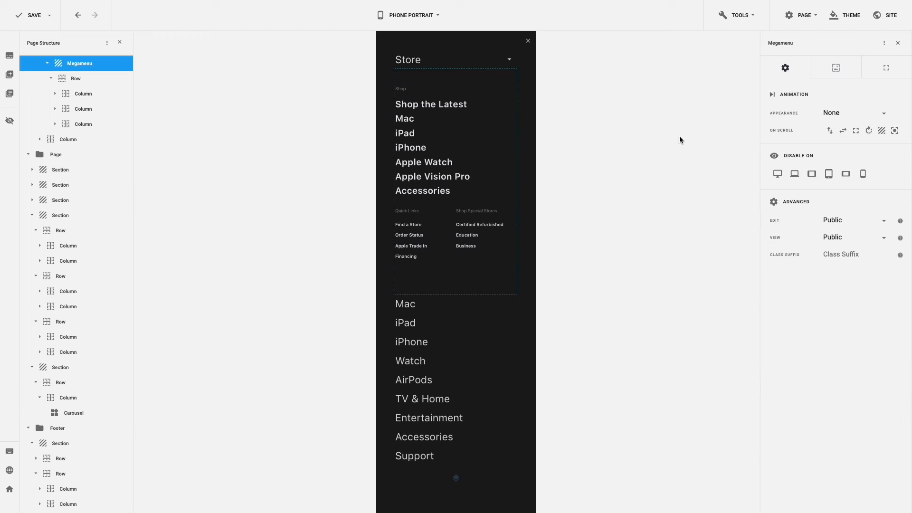
{"action": "left_click", "coordinate": [885, 71]}
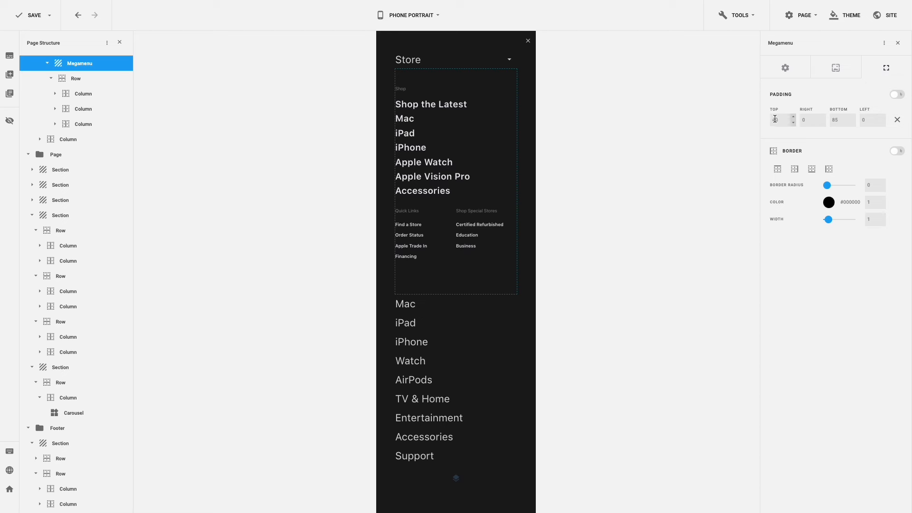
{"action": "left_click_drag", "start_coordinate": [775, 119], "coordinate": [768, 119]}
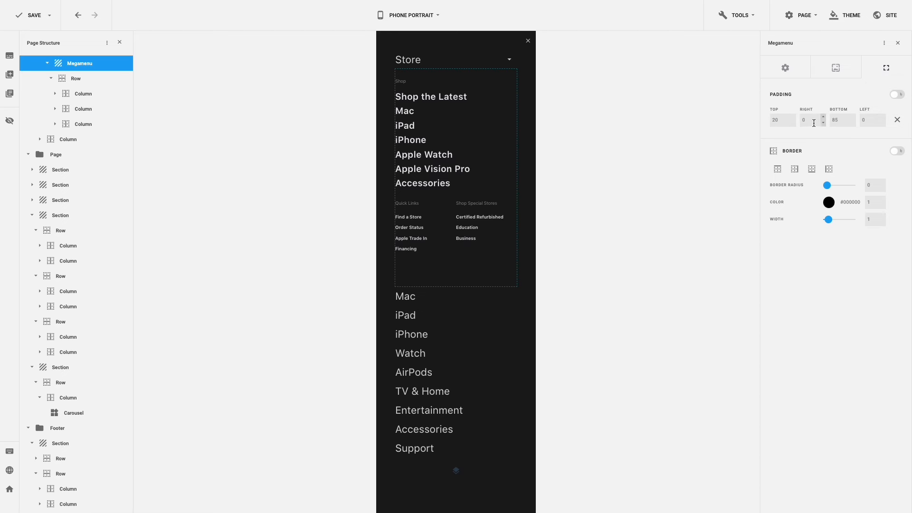
{"action": "left_click_drag", "start_coordinate": [843, 121], "coordinate": [825, 122]}
{"action": "type", "text": "40"}
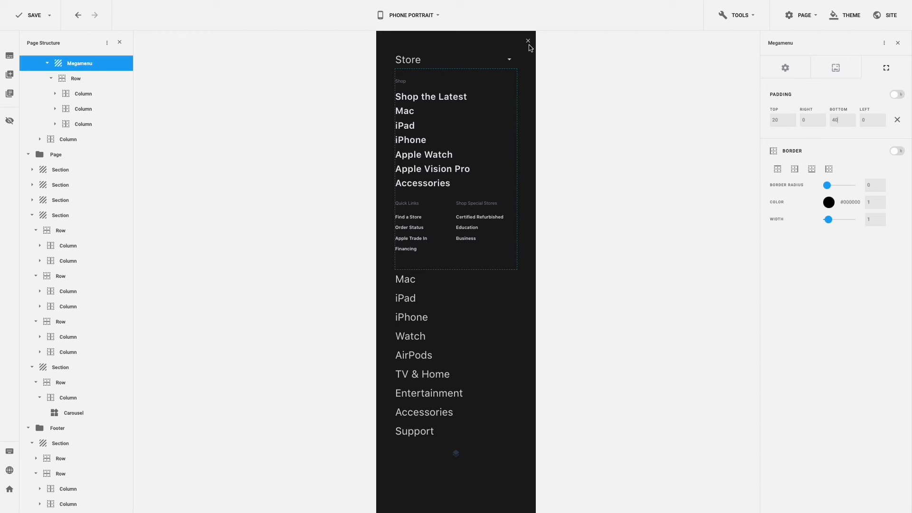
{"action": "left_click", "coordinate": [529, 42]}
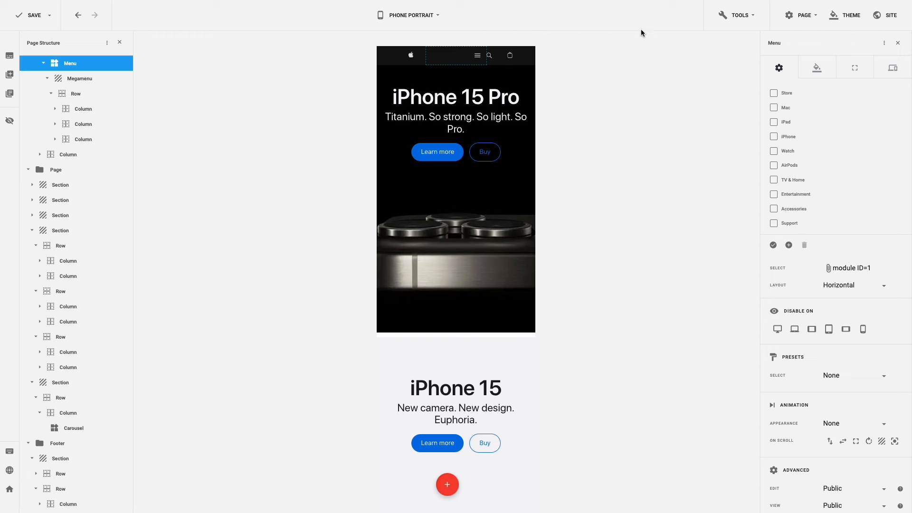
- Set the phone-portrait H2 heading line height to 36 in the theme typography
{"action": "left_click", "coordinate": [841, 18]}
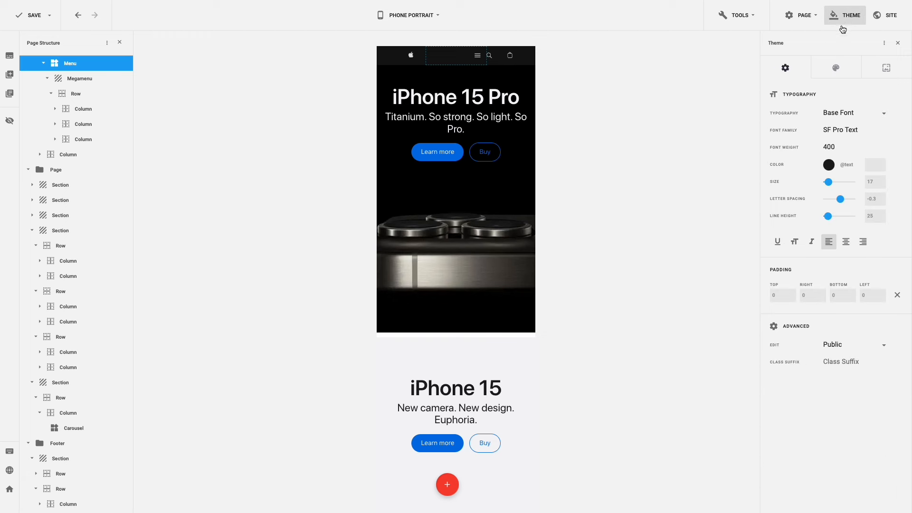
{"action": "left_click", "coordinate": [855, 113]}
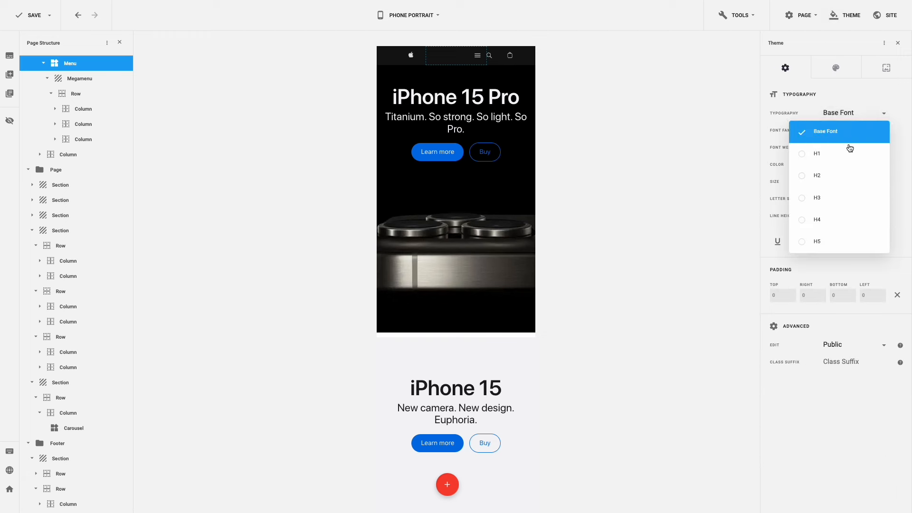
{"action": "left_click", "coordinate": [846, 175]}
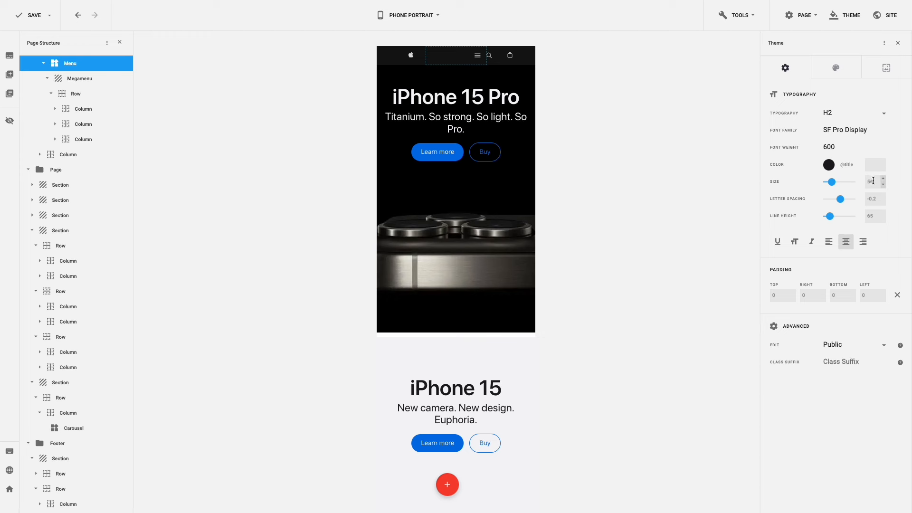
{"action": "left_click_drag", "start_coordinate": [873, 181], "coordinate": [865, 181]}
{"action": "left_click_drag", "start_coordinate": [874, 215], "coordinate": [863, 218]}
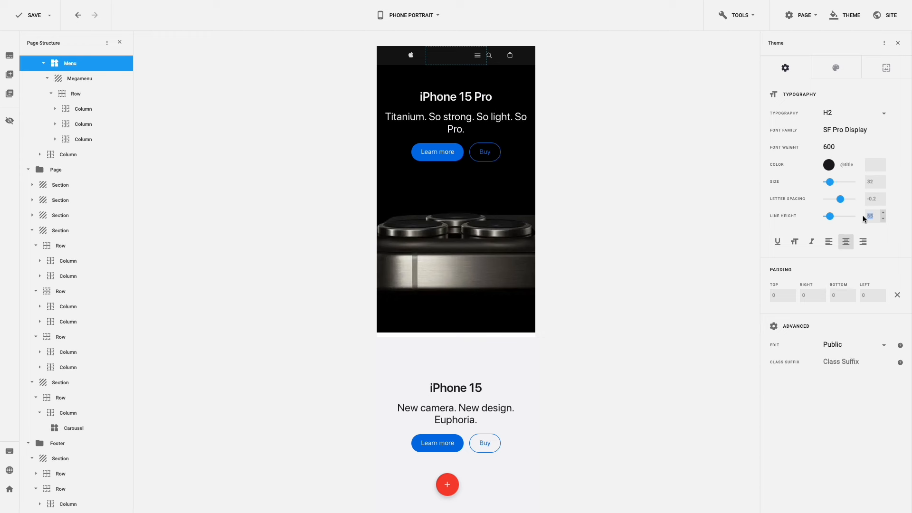
{"action": "type", "text": "36"}
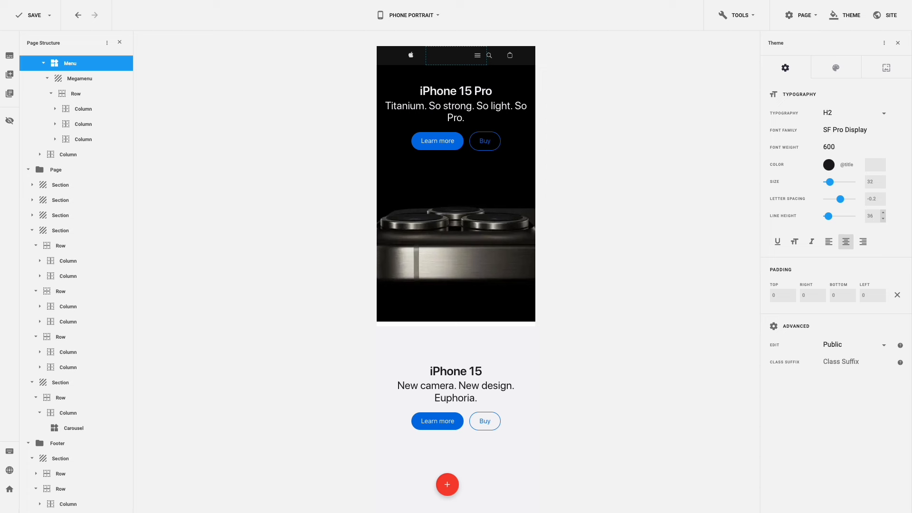
- Give the H4 heading size 19 and line height 23
{"action": "left_click", "coordinate": [855, 113]}
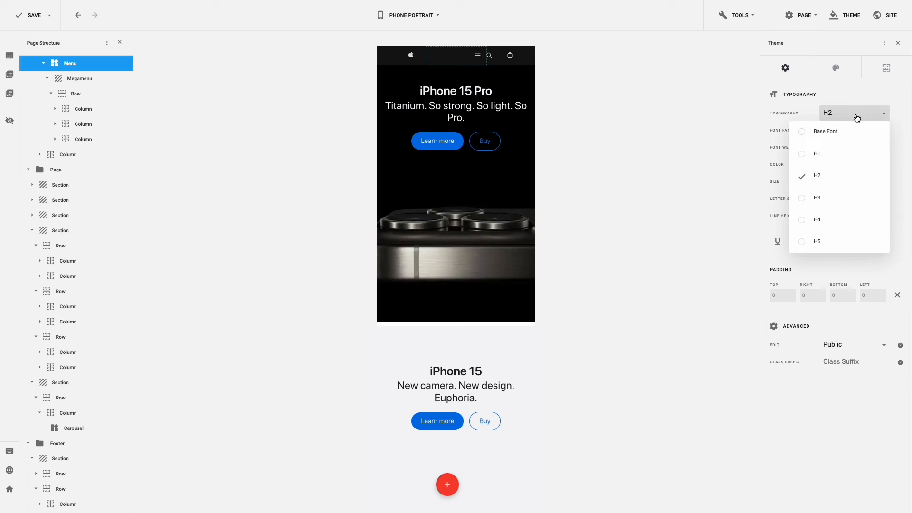
{"action": "left_click", "coordinate": [829, 218]}
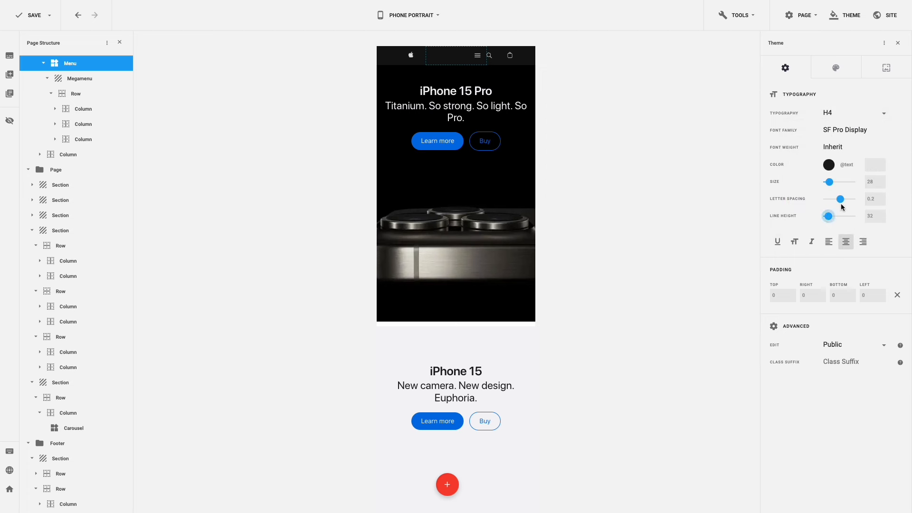
{"action": "left_click_drag", "start_coordinate": [874, 183], "coordinate": [859, 182]}
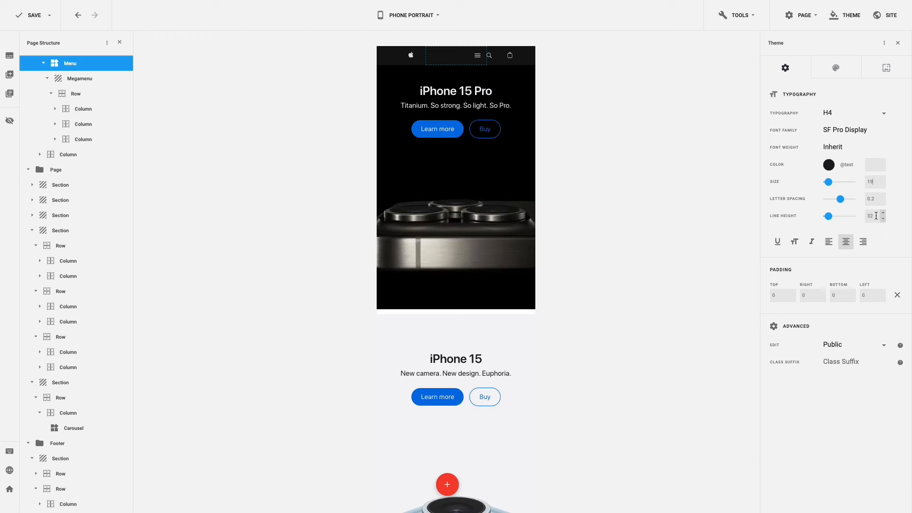
{"action": "left_click_drag", "start_coordinate": [877, 216], "coordinate": [863, 216]}
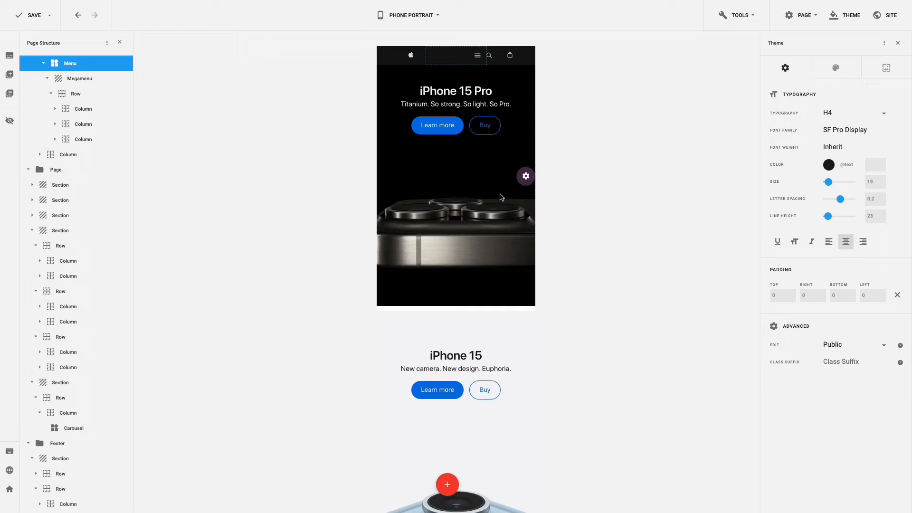
- Centre the carousel's Comedy slide title and set its left margin to 0
{"action": "scroll", "coordinate": [500, 194], "scroll_direction": "down", "scroll_amount": 10}
{"action": "scroll", "coordinate": [499, 197], "scroll_direction": "down", "scroll_amount": 10}
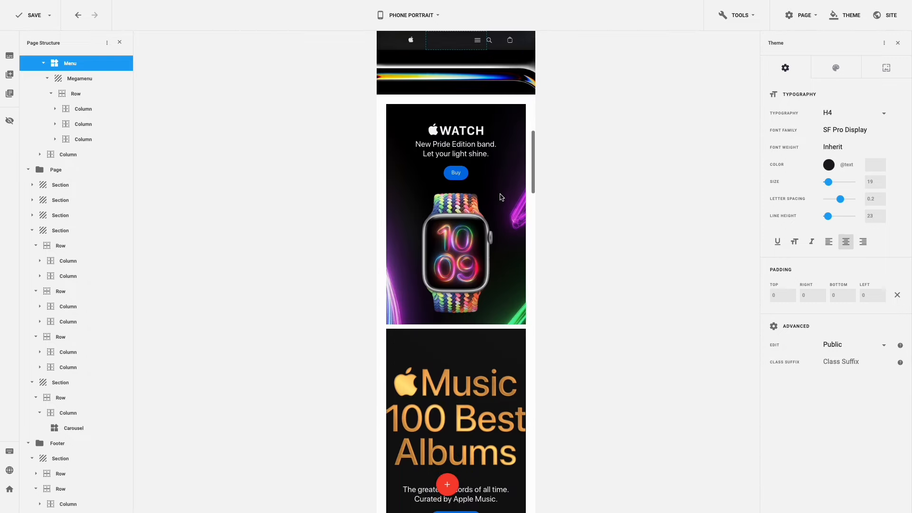
{"action": "scroll", "coordinate": [500, 197], "scroll_direction": "down", "scroll_amount": 10}
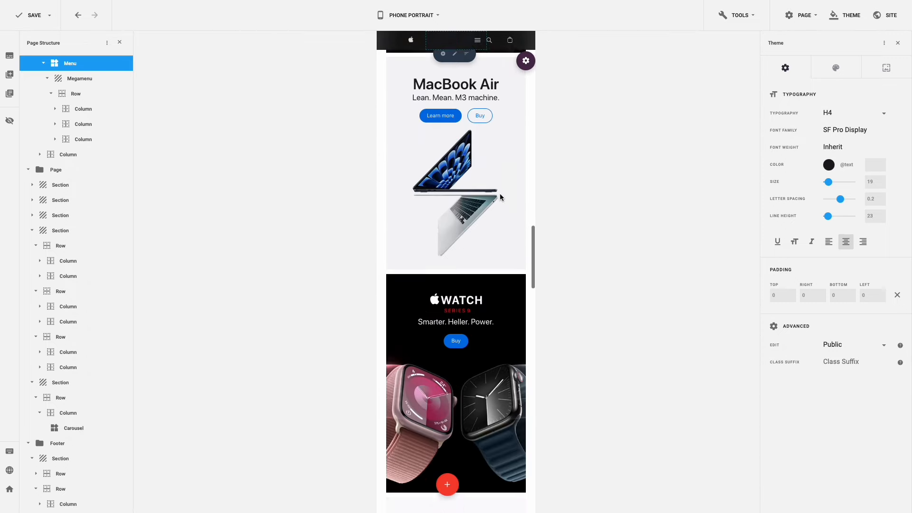
{"action": "scroll", "coordinate": [500, 193], "scroll_direction": "down", "scroll_amount": 6}
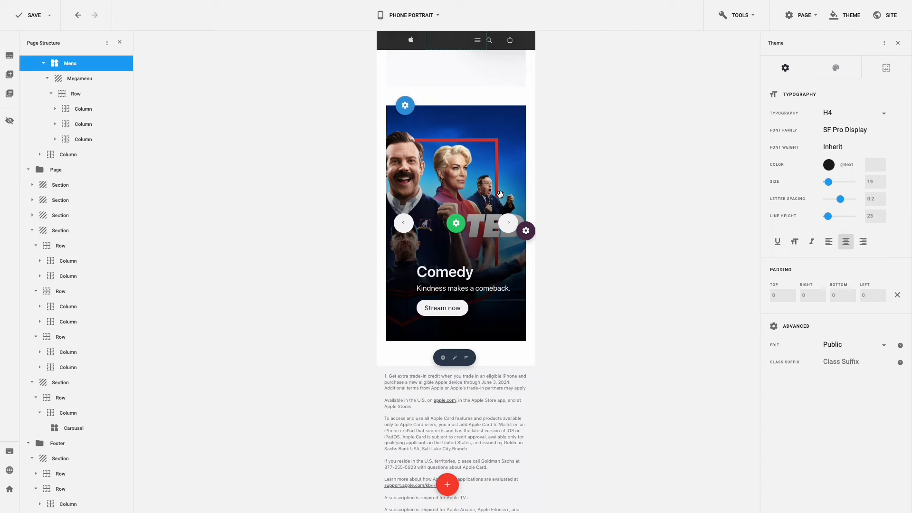
{"action": "left_click", "coordinate": [473, 224]}
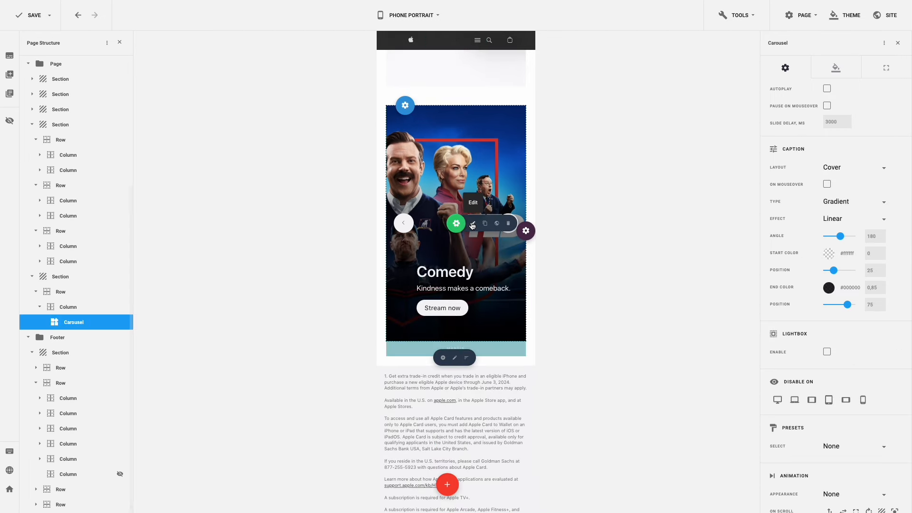
{"action": "left_click", "coordinate": [835, 70]}
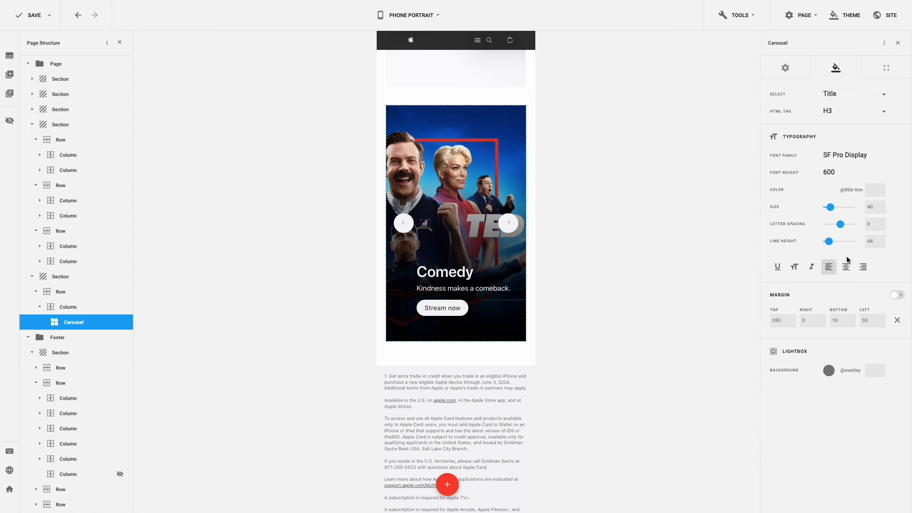
{"action": "left_click", "coordinate": [847, 268]}
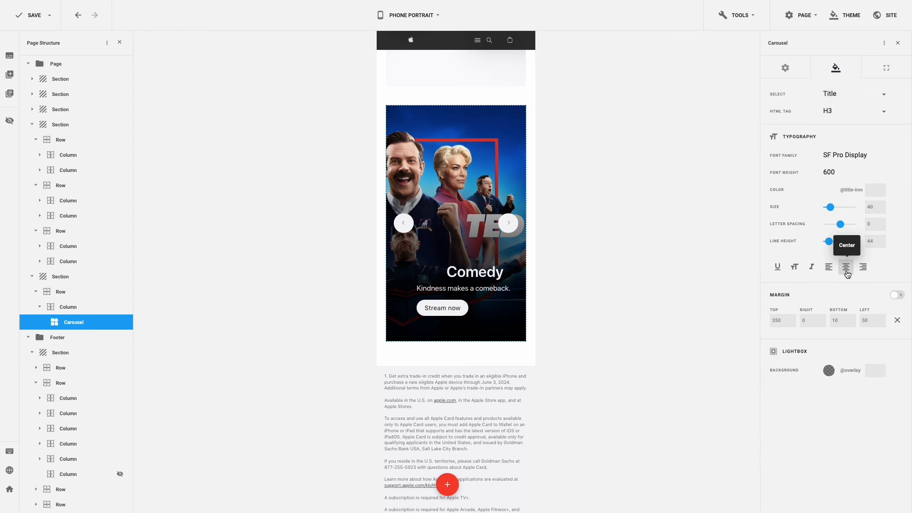
{"action": "left_click_drag", "start_coordinate": [869, 321], "coordinate": [861, 321]}
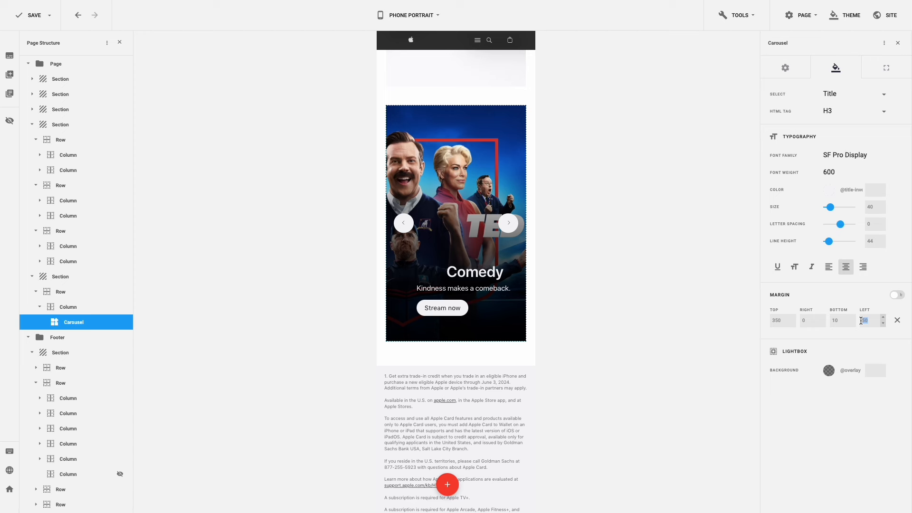
{"action": "type", "text": "0"}
- Centre the slide description and set its left margin to 0
{"action": "left_click", "coordinate": [851, 94]}
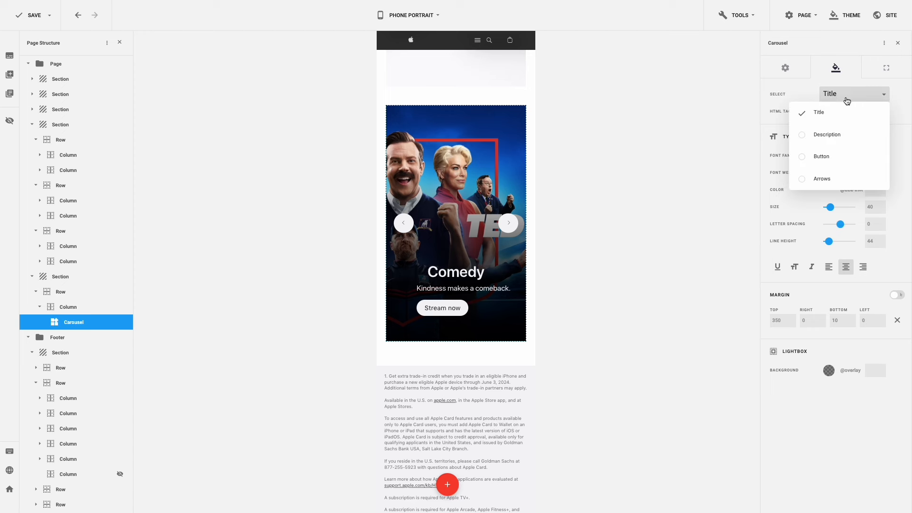
{"action": "left_click", "coordinate": [843, 134]}
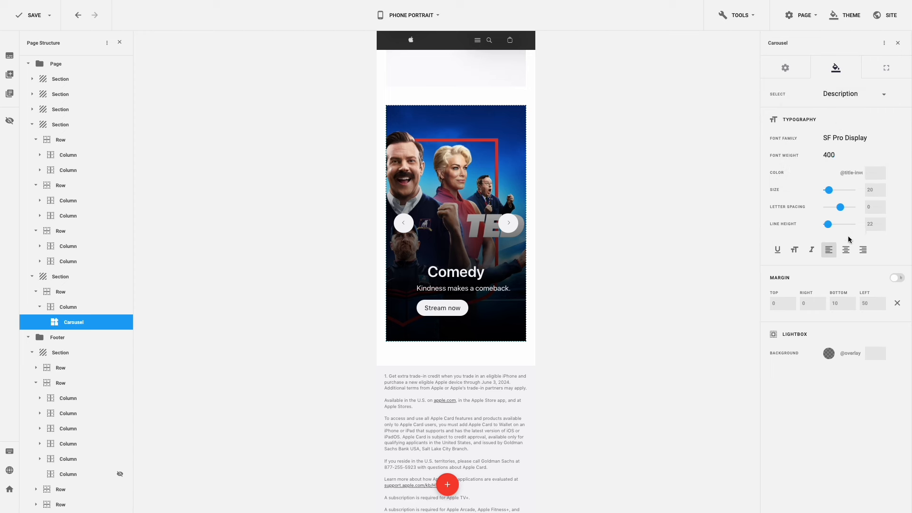
{"action": "left_click", "coordinate": [847, 250]}
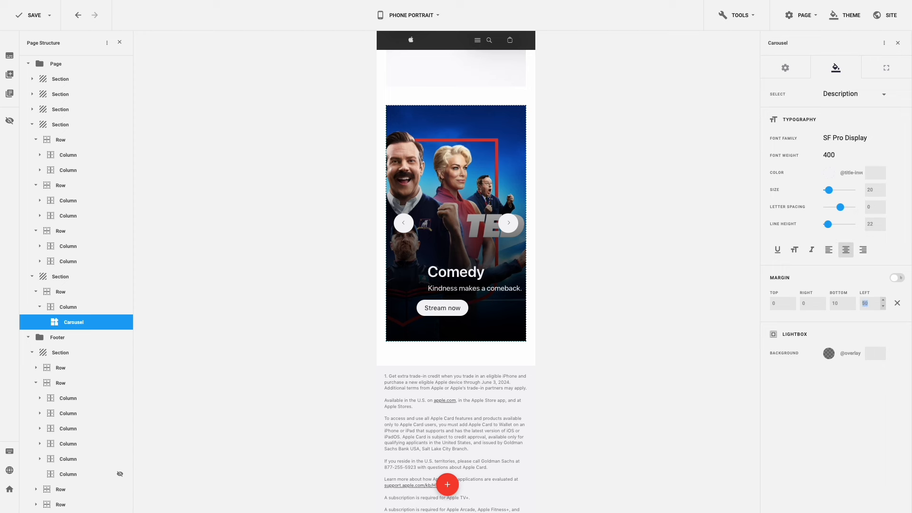
{"action": "type", "text": "0"}
- Centre the Stream now button and set its left margin to 0
{"action": "left_click", "coordinate": [854, 93]}
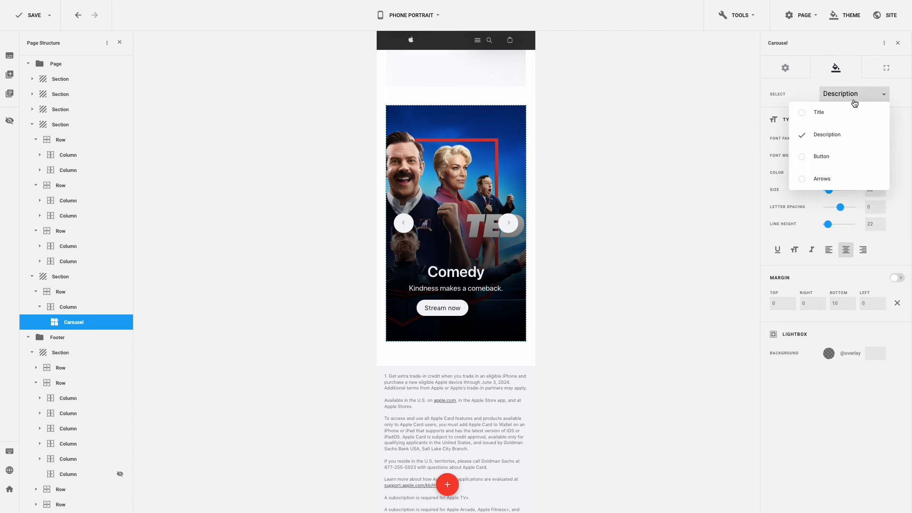
{"action": "left_click", "coordinate": [838, 156]}
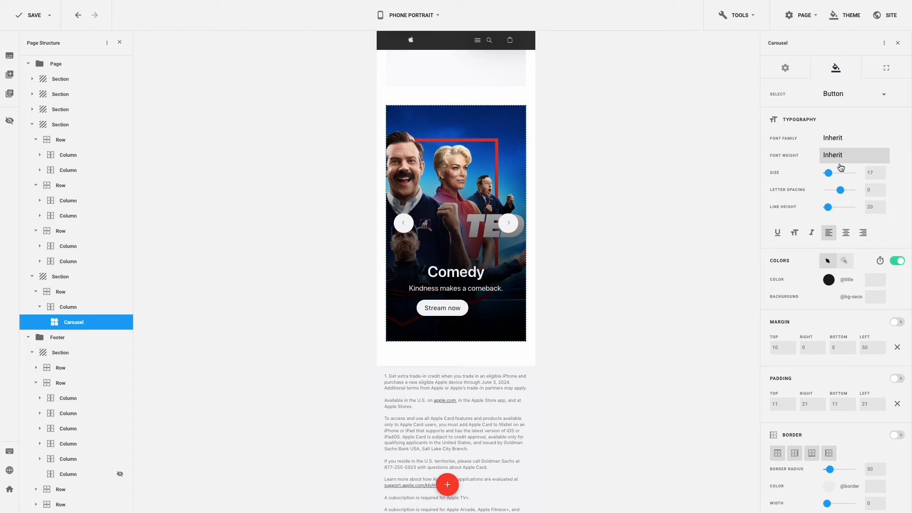
{"action": "left_click", "coordinate": [846, 232]}
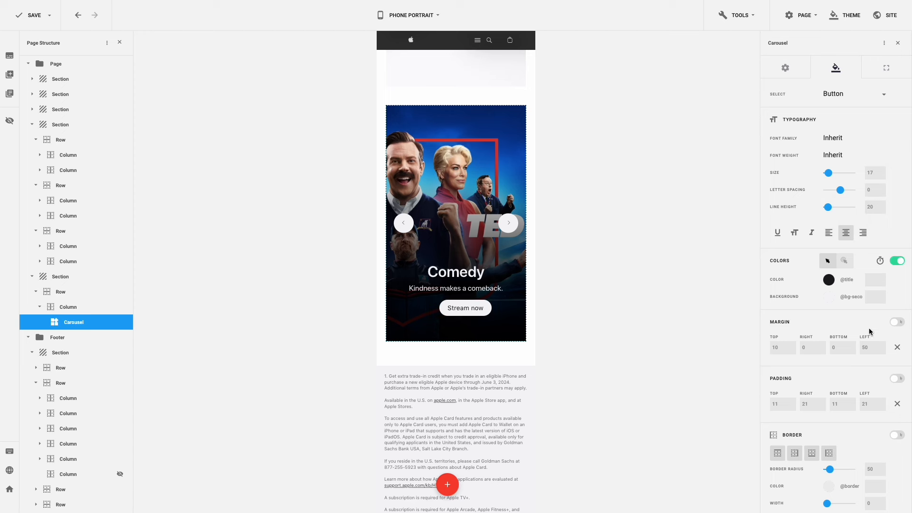
{"action": "double_click", "coordinate": [859, 347]}
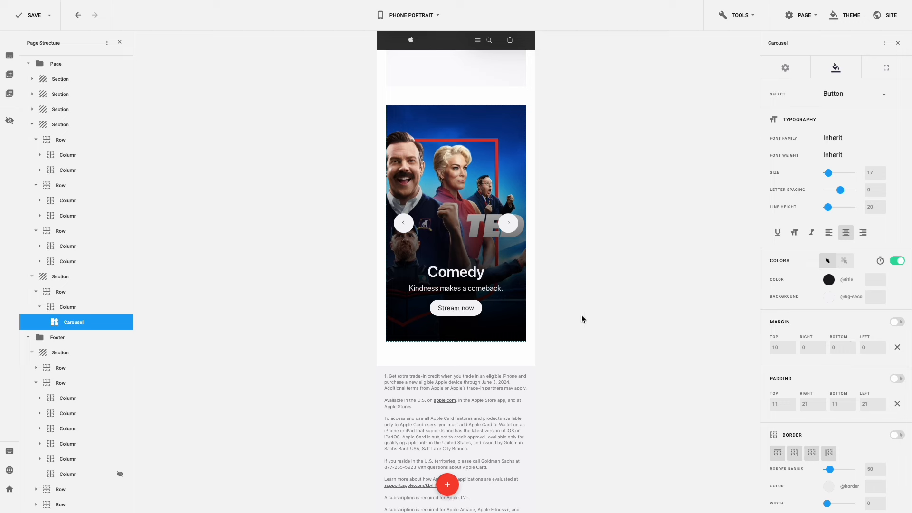
{"action": "scroll", "coordinate": [491, 313], "scroll_direction": "down", "scroll_amount": 5}
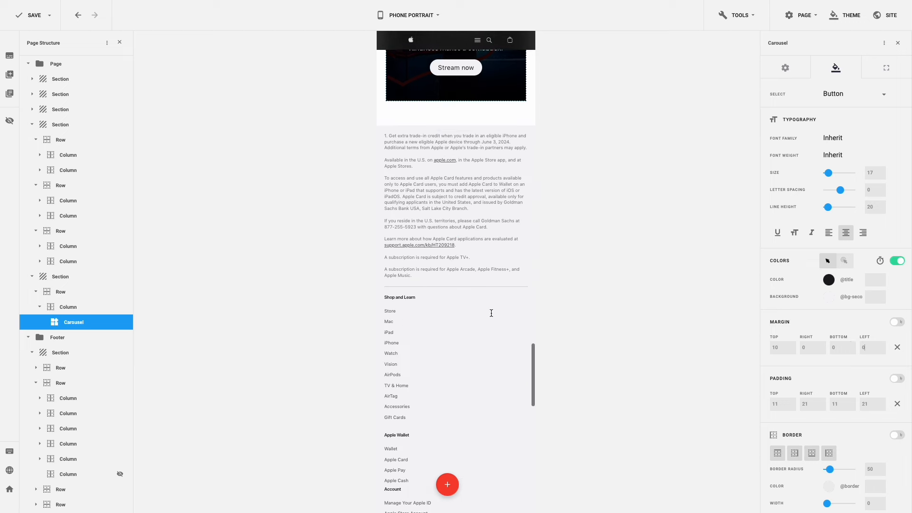
- Set the Shop and Learn footer column's mobile width to 6 and check the Account column's width
{"action": "scroll", "coordinate": [491, 313], "scroll_direction": "down", "scroll_amount": 2}
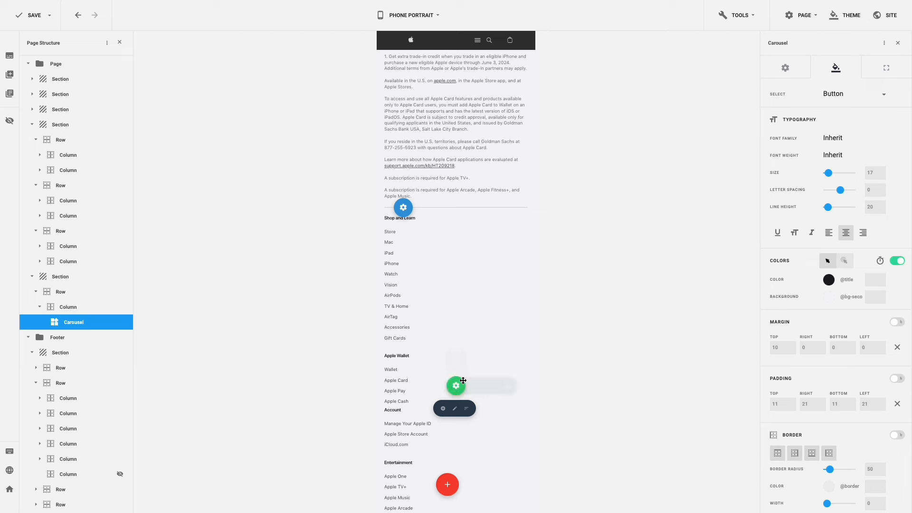
{"action": "left_click", "coordinate": [454, 408]}
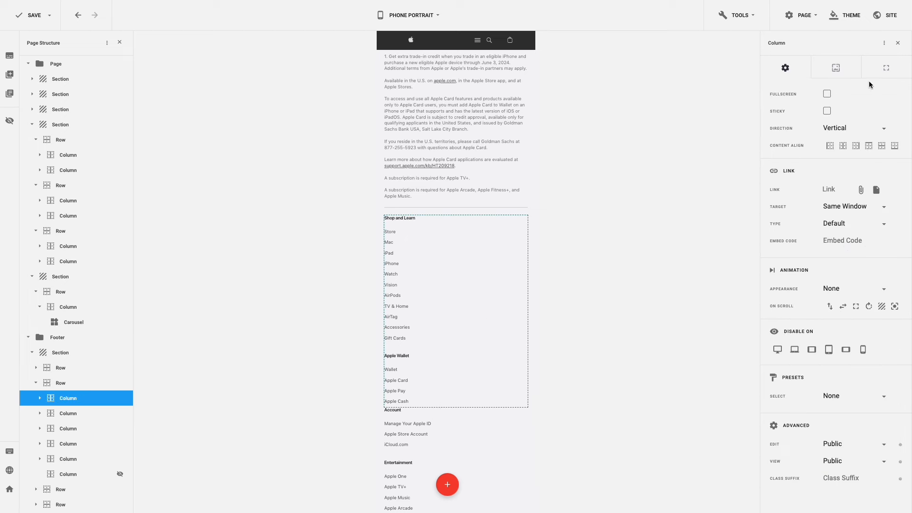
{"action": "left_click", "coordinate": [887, 69]}
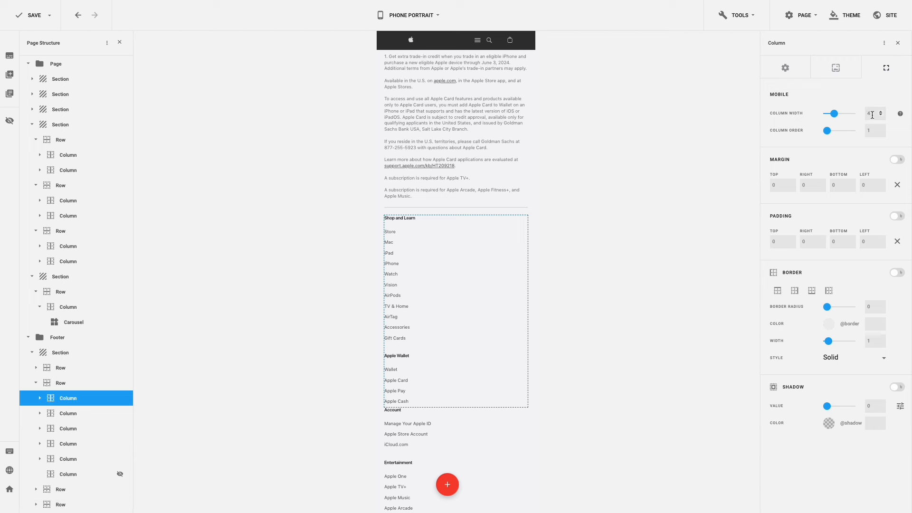
{"action": "left_click_drag", "start_coordinate": [872, 115], "coordinate": [860, 117]}
{"action": "type", "text": "6"}
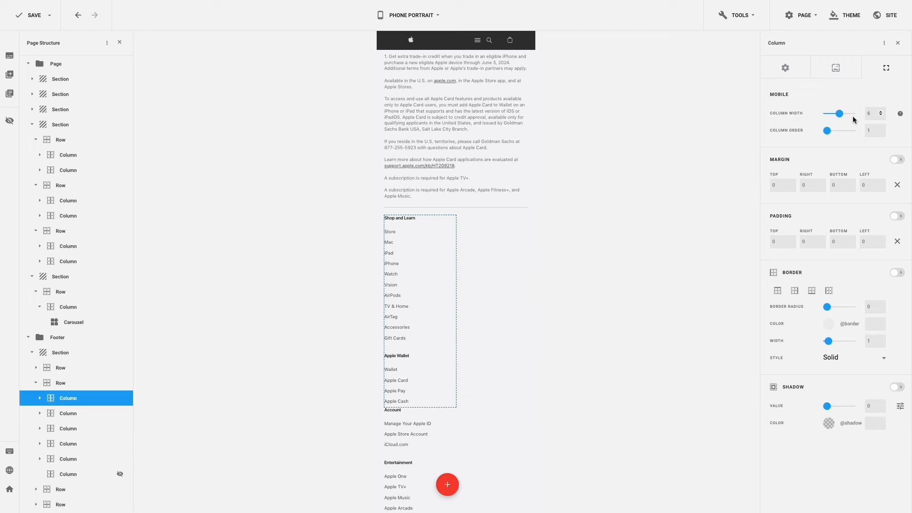
{"action": "scroll", "coordinate": [468, 268], "scroll_direction": "down", "scroll_amount": 5}
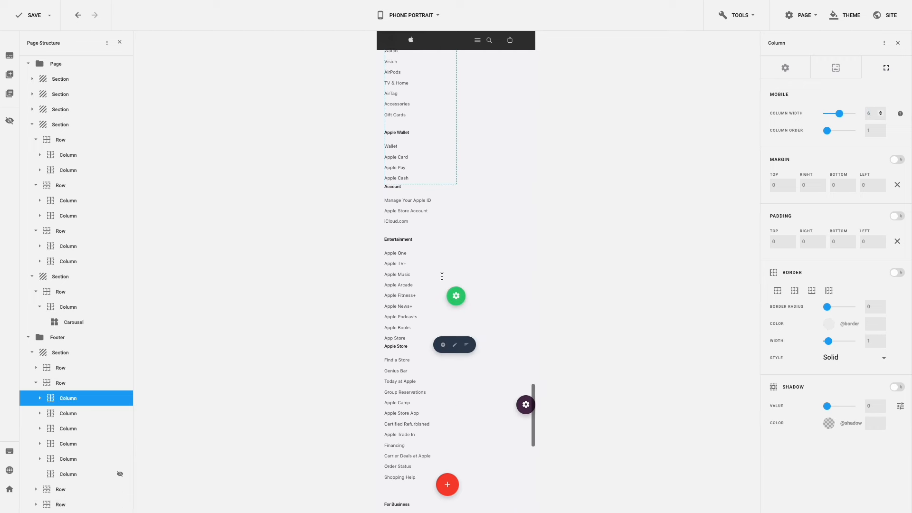
{"action": "left_click", "coordinate": [454, 344]}
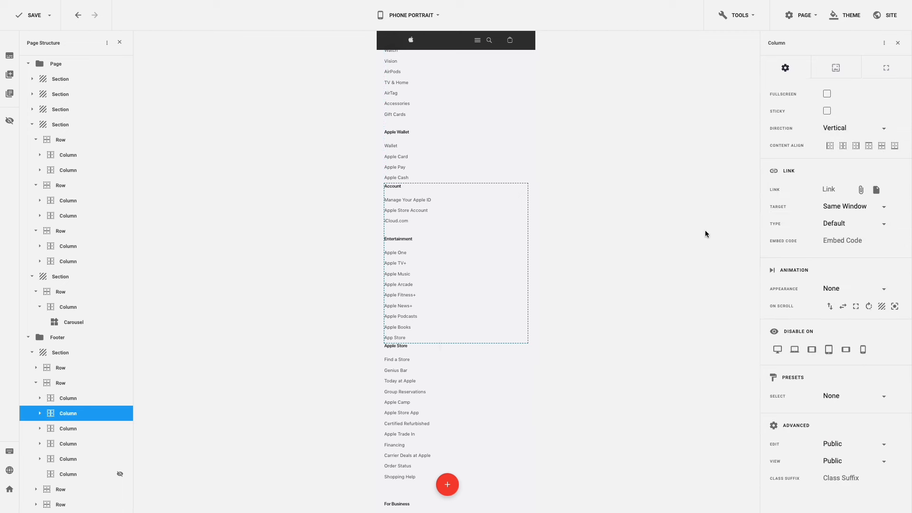
{"action": "left_click", "coordinate": [884, 69]}
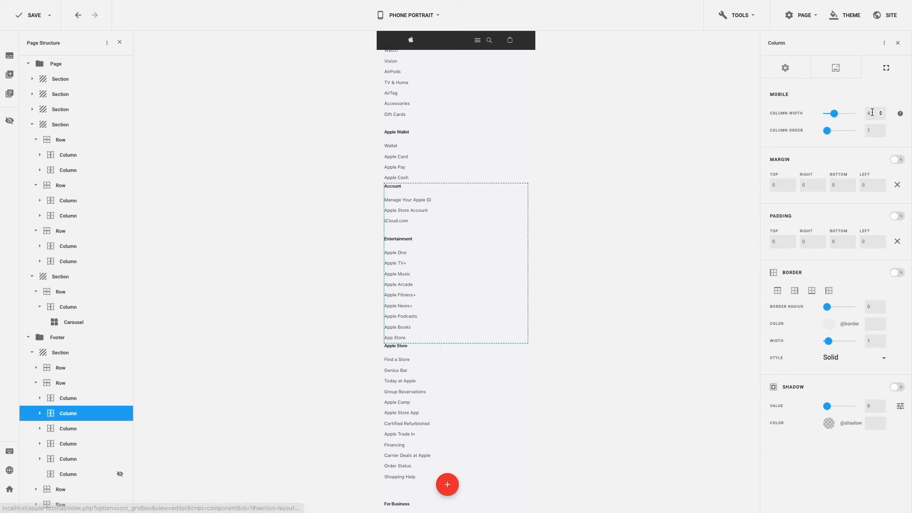
{"action": "left_click_drag", "start_coordinate": [873, 113], "coordinate": [863, 116]}
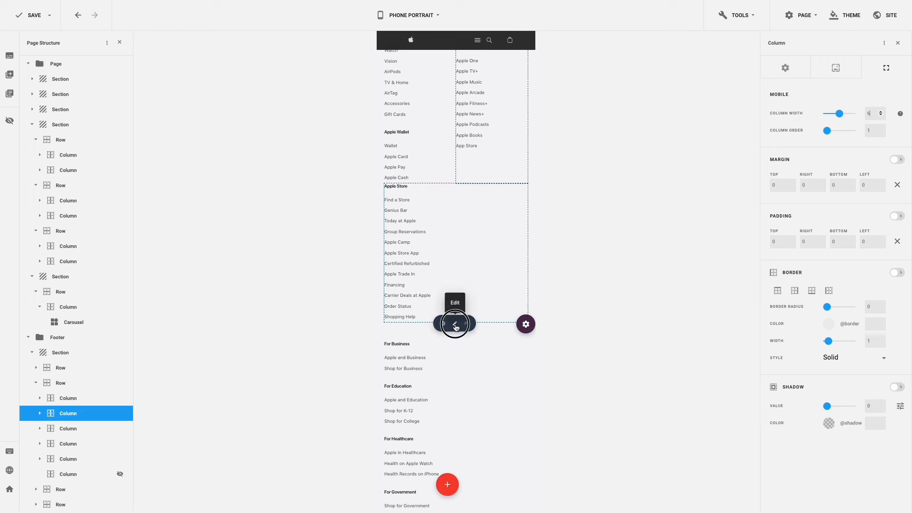
- Set the Apple Store and For Business footer columns' mobile width to 6
{"action": "left_click", "coordinate": [455, 314]}
{"action": "left_click", "coordinate": [885, 70]}
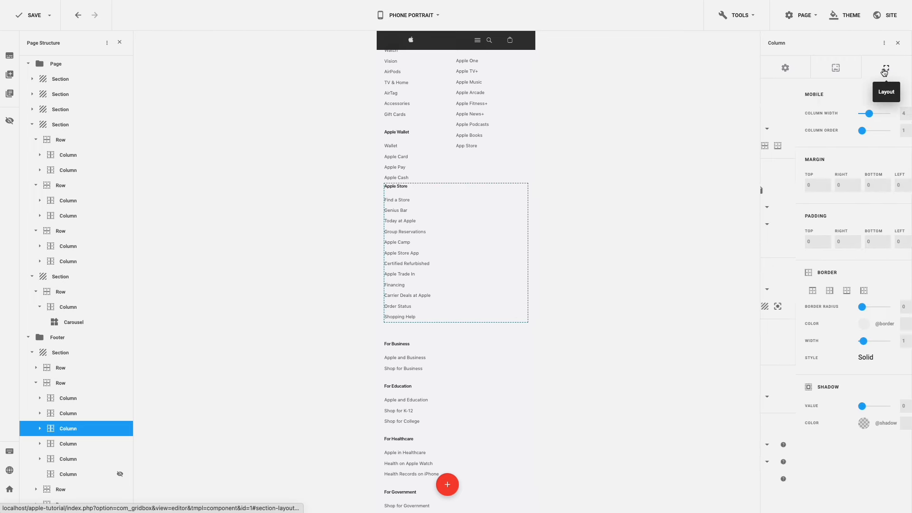
{"action": "double_click", "coordinate": [864, 113]}
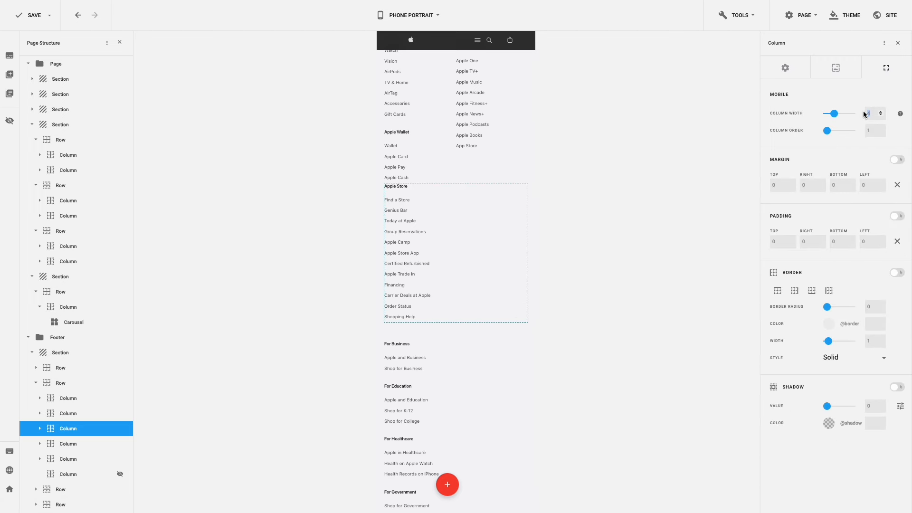
{"action": "type", "text": "6"}
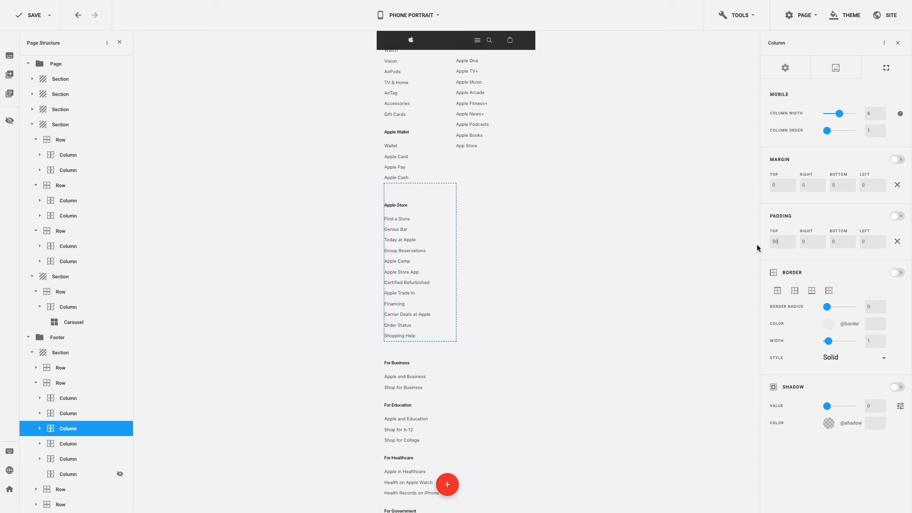
{"action": "scroll", "coordinate": [503, 277], "scroll_direction": "down", "scroll_amount": 5}
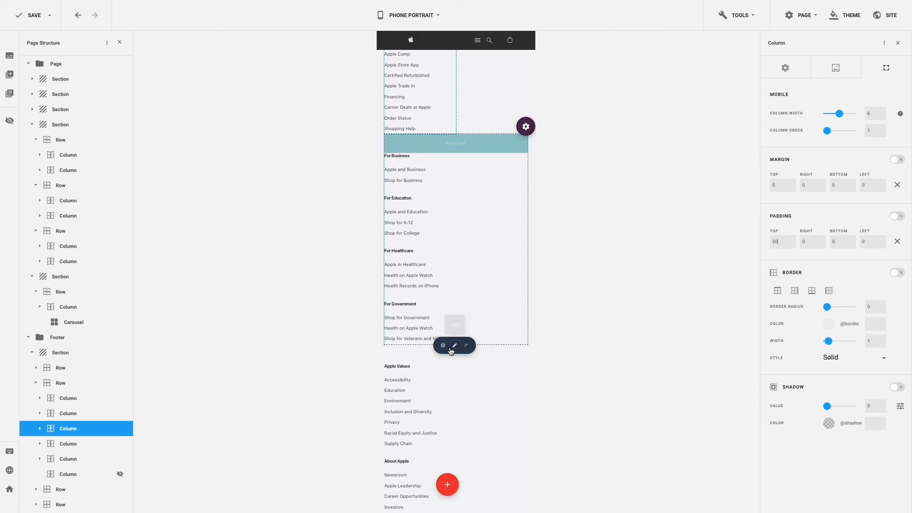
{"action": "left_click", "coordinate": [452, 347]}
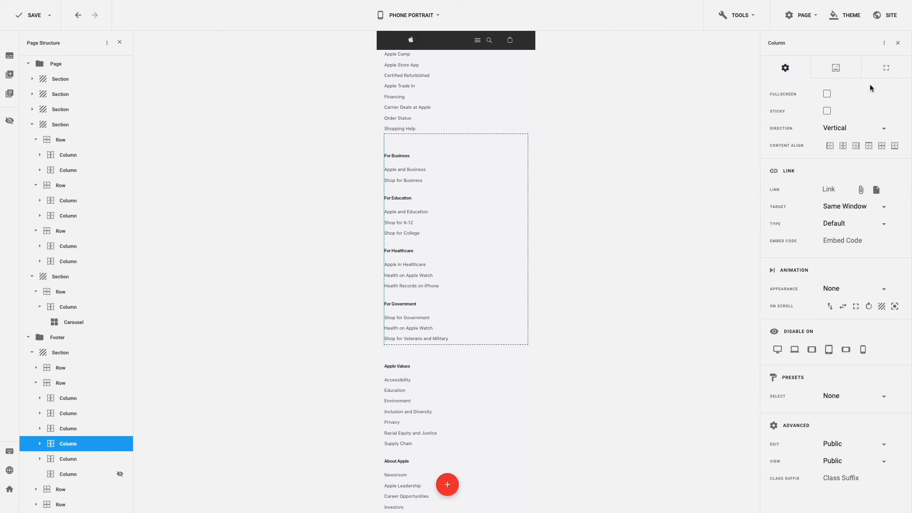
{"action": "left_click", "coordinate": [886, 68]}
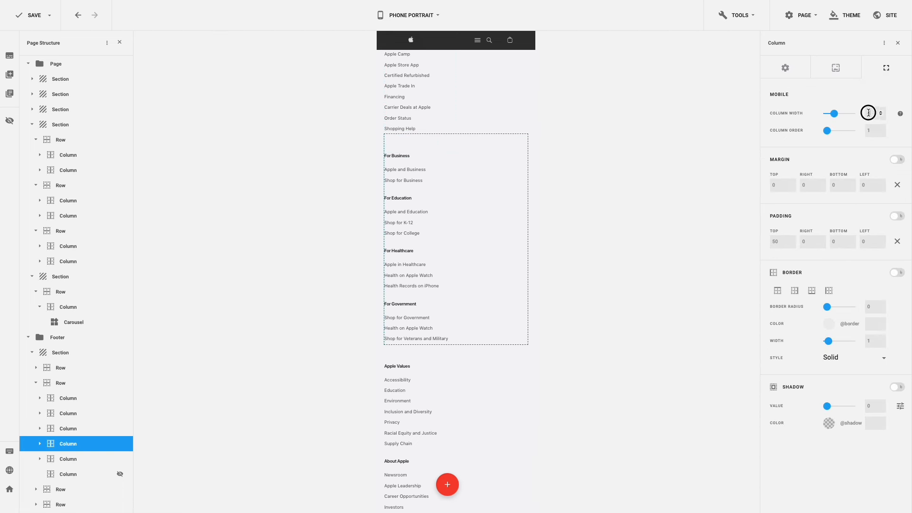
{"action": "type", "text": "6"}
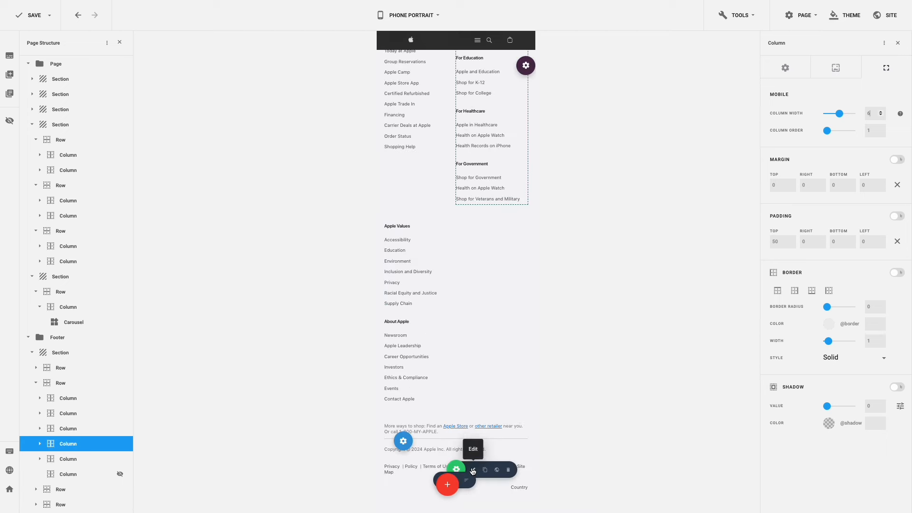
{"action": "left_click", "coordinate": [471, 473]}
- Give the footer legal links a 23 line height and centre them
{"action": "left_click", "coordinate": [836, 69]}
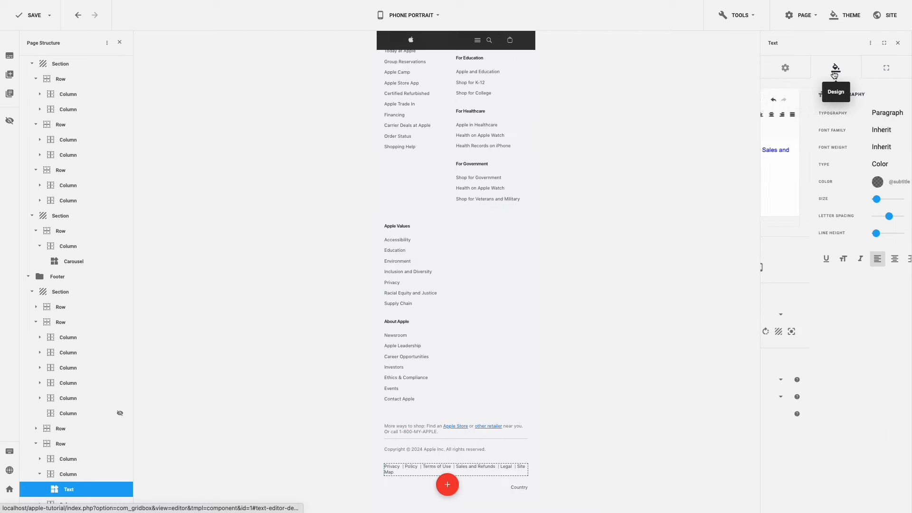
{"action": "double_click", "coordinate": [867, 233]}
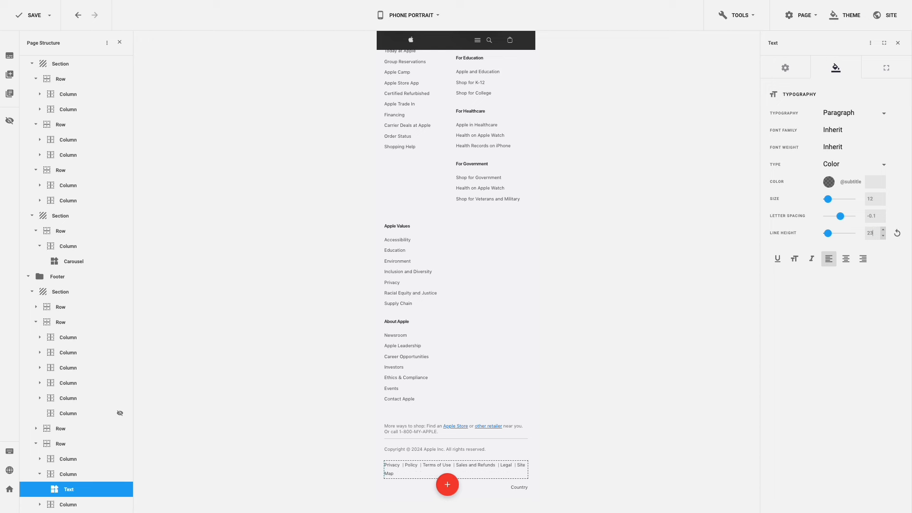
{"action": "left_click", "coordinate": [848, 261]}
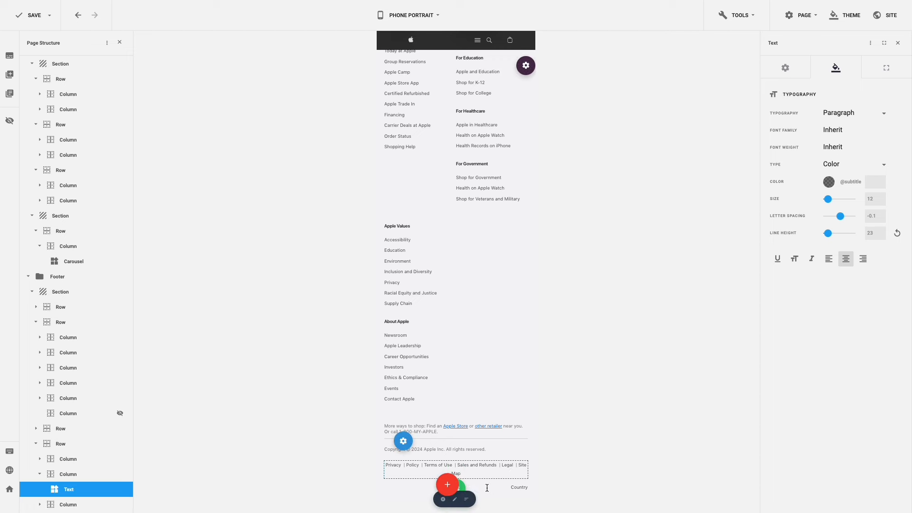
- Centre the footer's Country text and save the page
{"action": "right_click", "coordinate": [461, 487]}
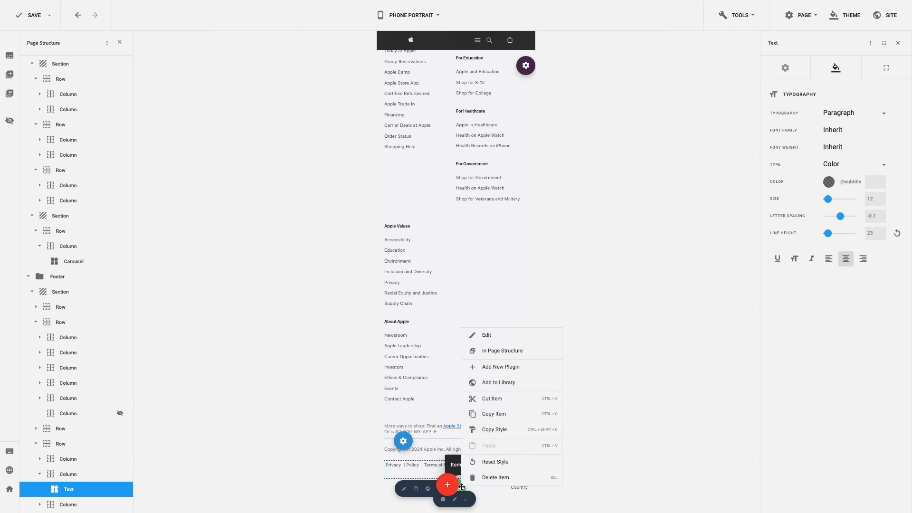
{"action": "left_click", "coordinate": [526, 337]}
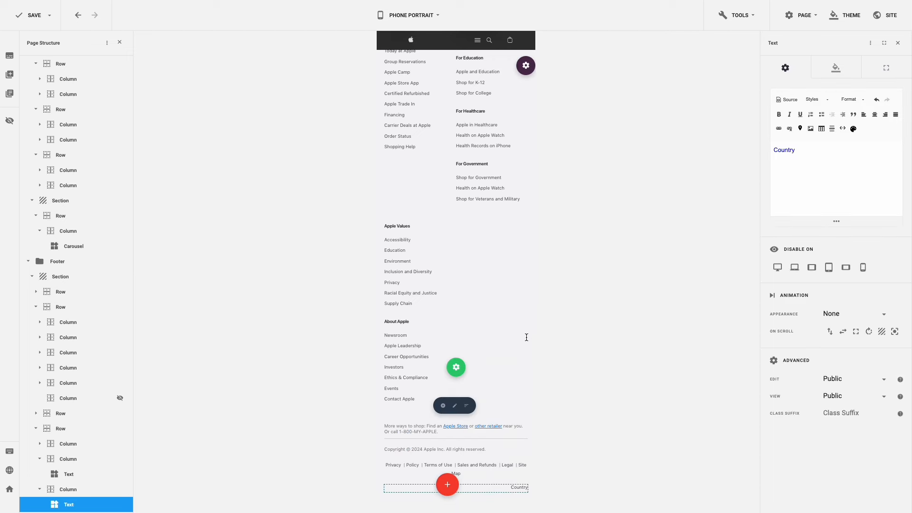
{"action": "left_click", "coordinate": [845, 67]}
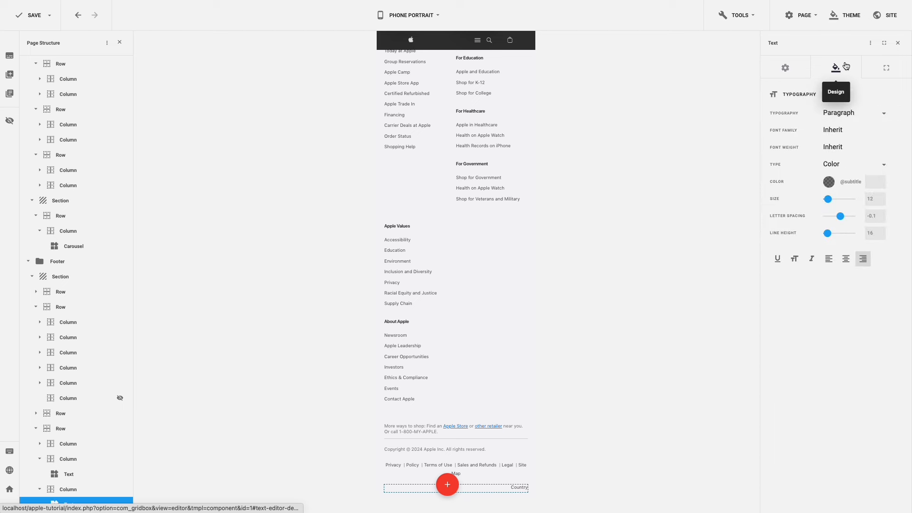
{"action": "left_click", "coordinate": [845, 259]}
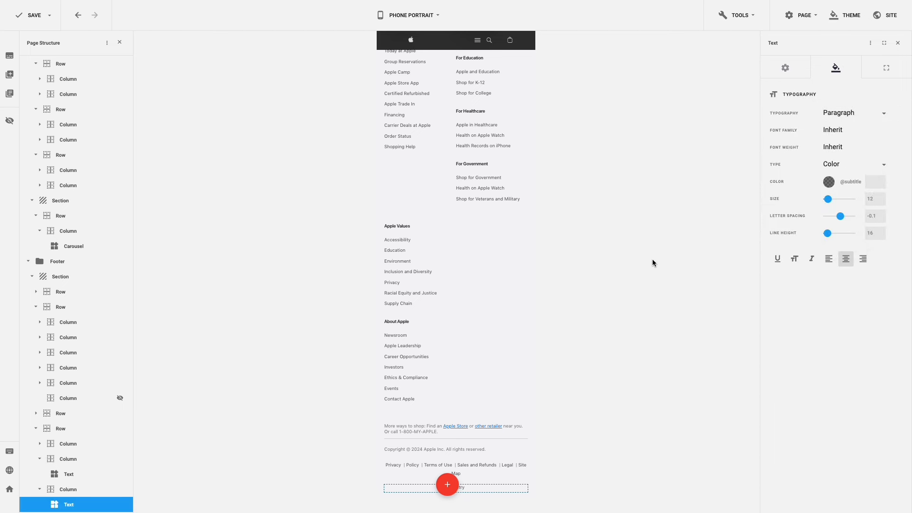
{"action": "key", "text": "ctrl+s"}
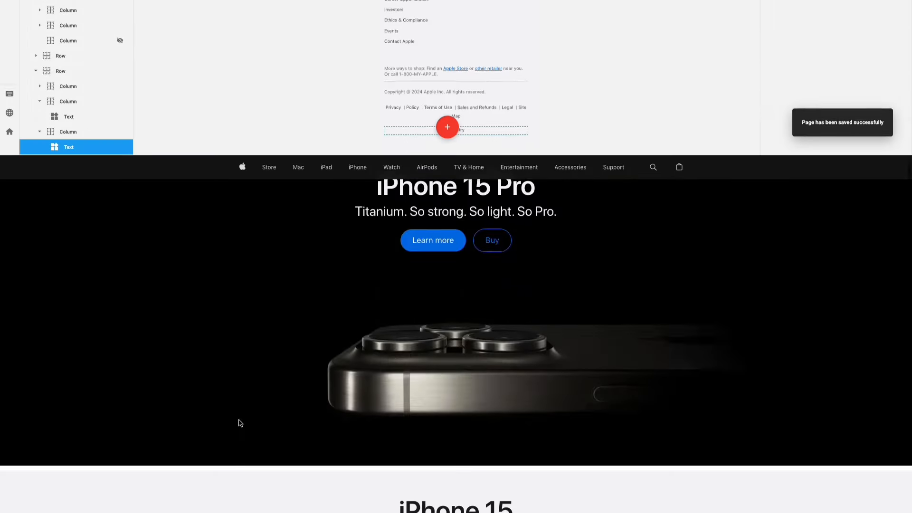
- Scroll through the live page's product tiles and back up, then reveal the Store megamenu
{"action": "scroll", "coordinate": [239, 264], "scroll_direction": "down", "scroll_amount": 5}
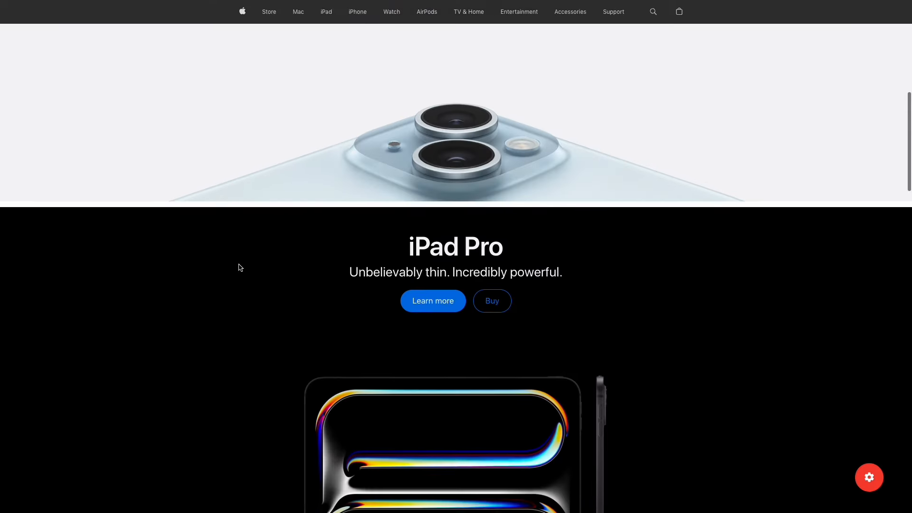
{"action": "scroll", "coordinate": [239, 267], "scroll_direction": "down", "scroll_amount": 6}
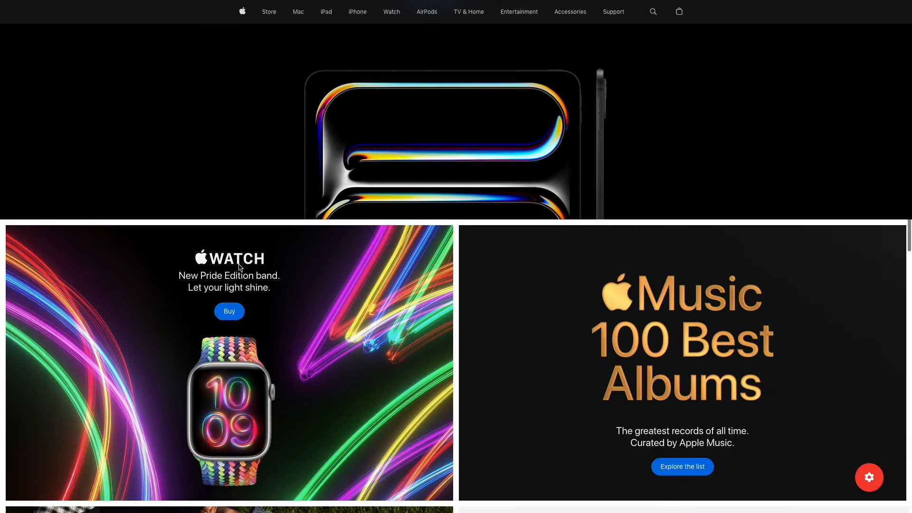
{"action": "scroll", "coordinate": [239, 267], "scroll_direction": "down", "scroll_amount": 4}
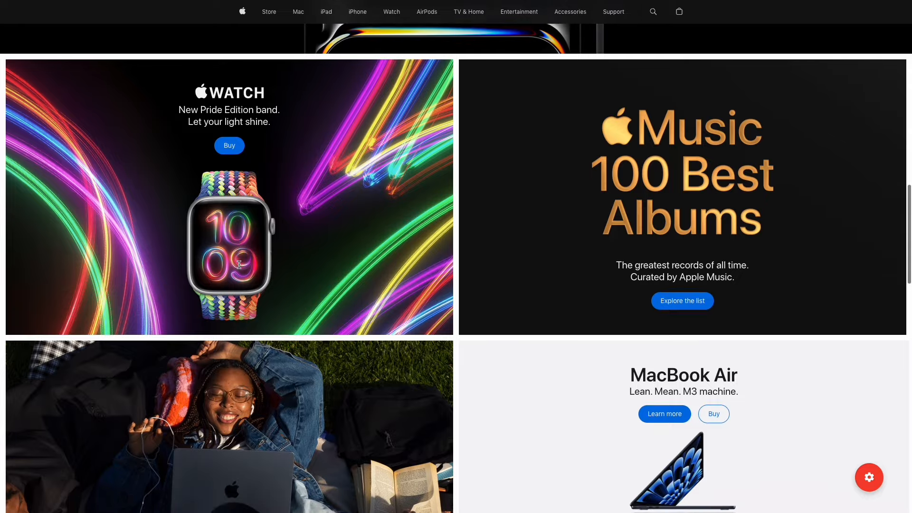
{"action": "scroll", "coordinate": [239, 266], "scroll_direction": "down", "scroll_amount": 4}
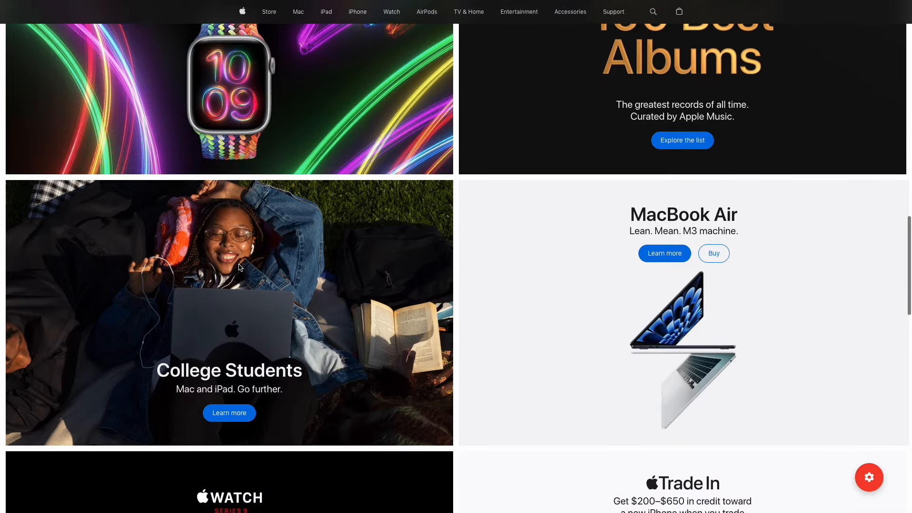
{"action": "scroll", "coordinate": [240, 267], "scroll_direction": "down", "scroll_amount": 5}
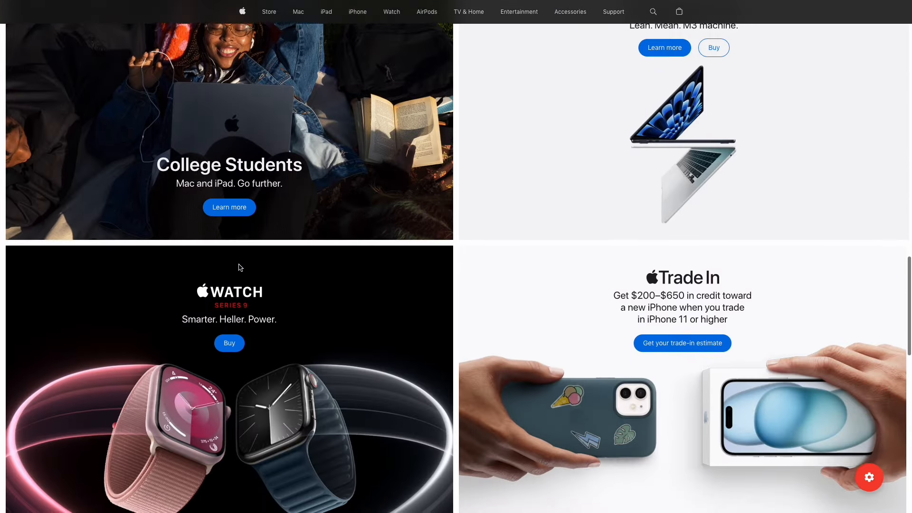
{"action": "scroll", "coordinate": [240, 268], "scroll_direction": "down", "scroll_amount": 5}
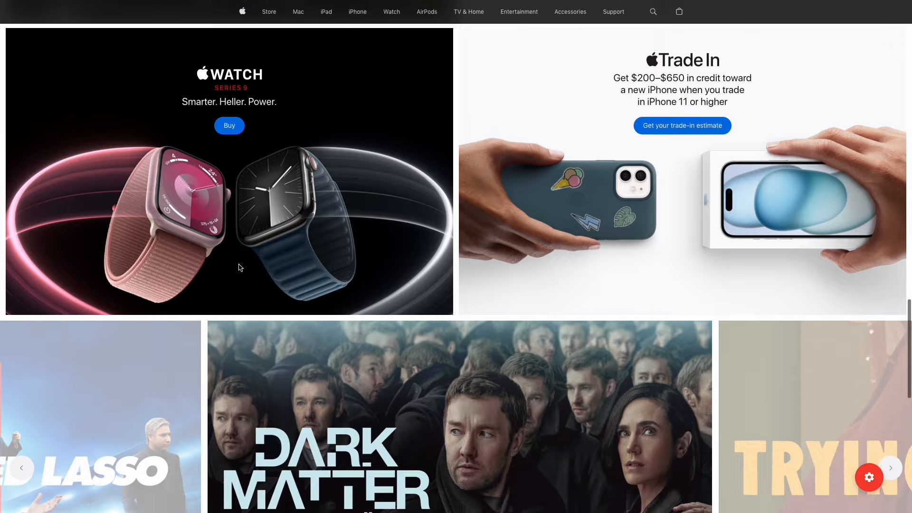
{"action": "scroll", "coordinate": [240, 268], "scroll_direction": "down", "scroll_amount": 2}
{"action": "scroll", "coordinate": [240, 268], "scroll_direction": "up", "scroll_amount": 5}
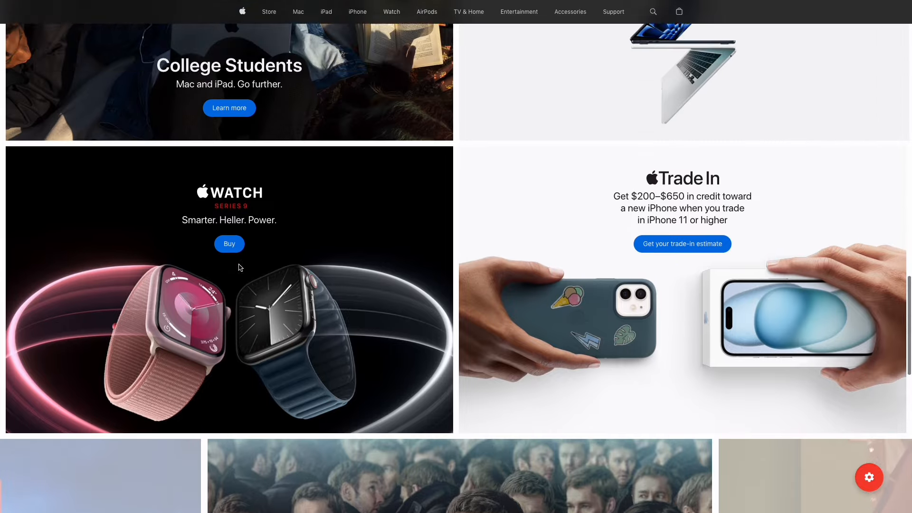
{"action": "scroll", "coordinate": [240, 268], "scroll_direction": "up", "scroll_amount": 6}
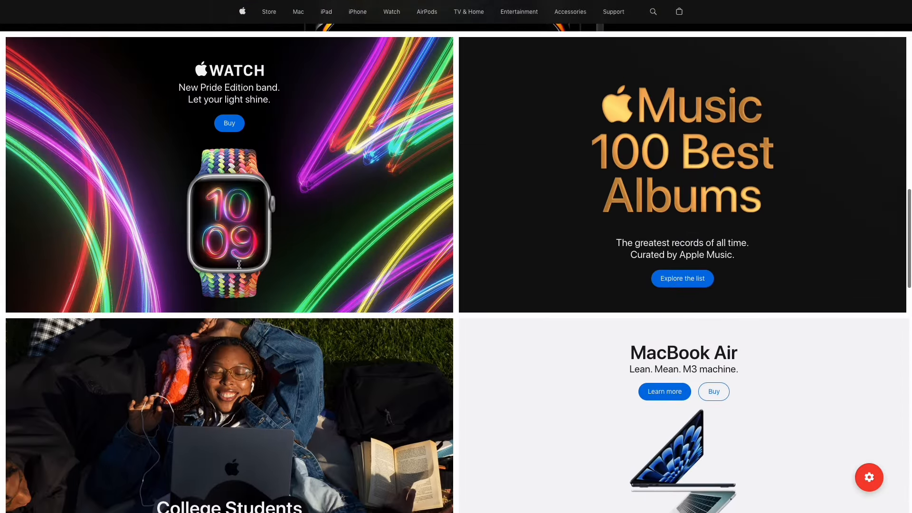
{"action": "scroll", "coordinate": [239, 266], "scroll_direction": "up", "scroll_amount": 6}
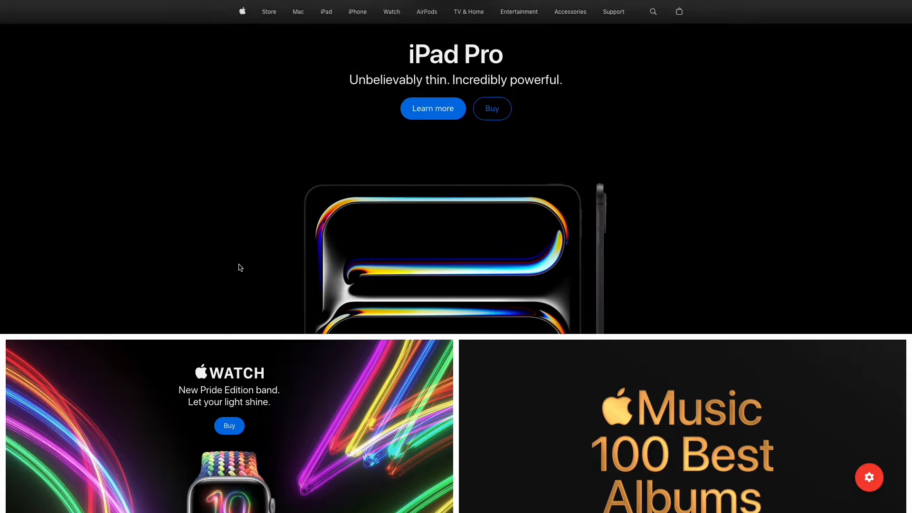
{"action": "scroll", "coordinate": [240, 267], "scroll_direction": "up", "scroll_amount": 10}
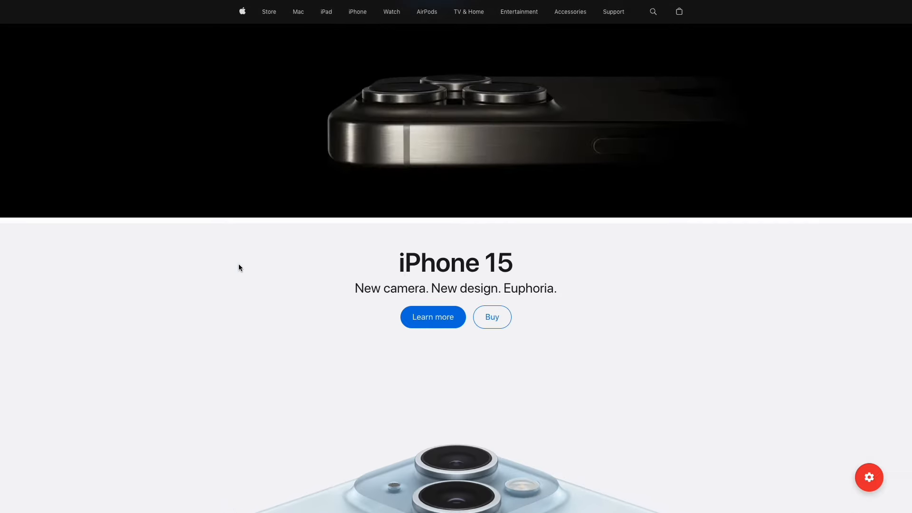
{"action": "scroll", "coordinate": [240, 268], "scroll_direction": "up", "scroll_amount": 3}
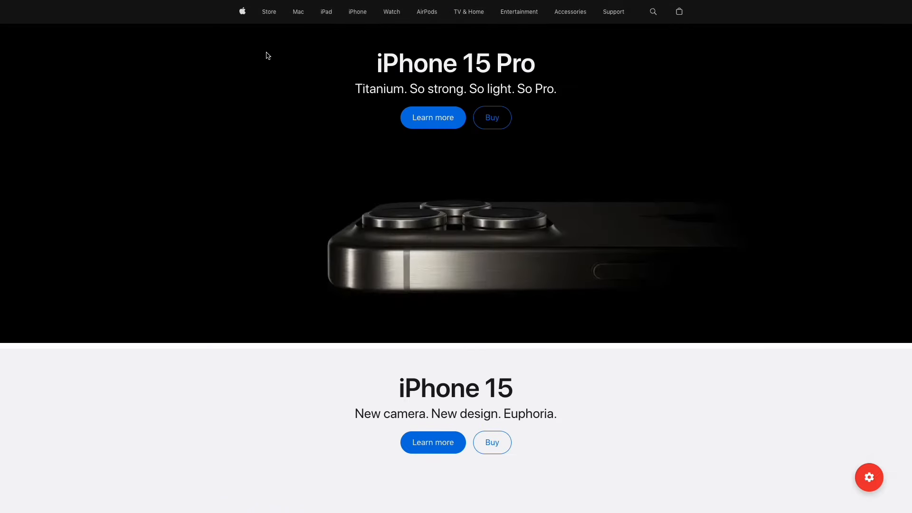
{"action": "mouse_move", "coordinate": [269, 12]}
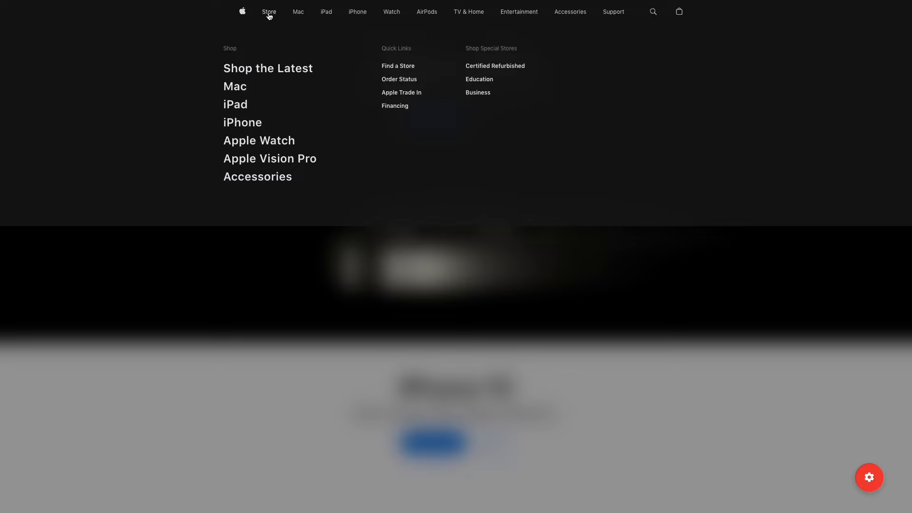